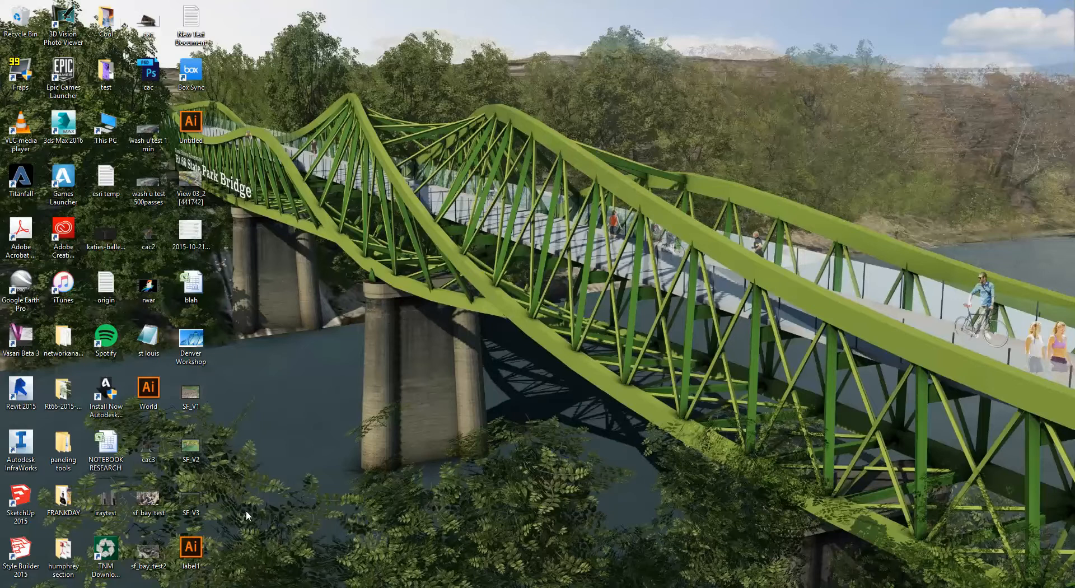
Play the SF_V1, SF_V2 and SF_V3 videos from the desktop one after another, closing each after viewing.
drag(247, 510, 306, 339)
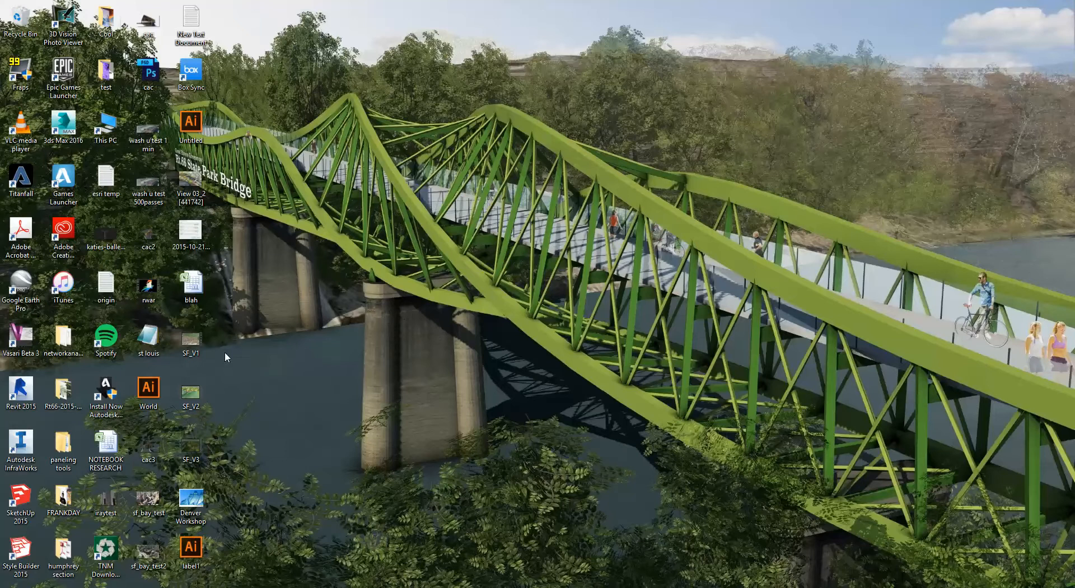
double_click(190, 345)
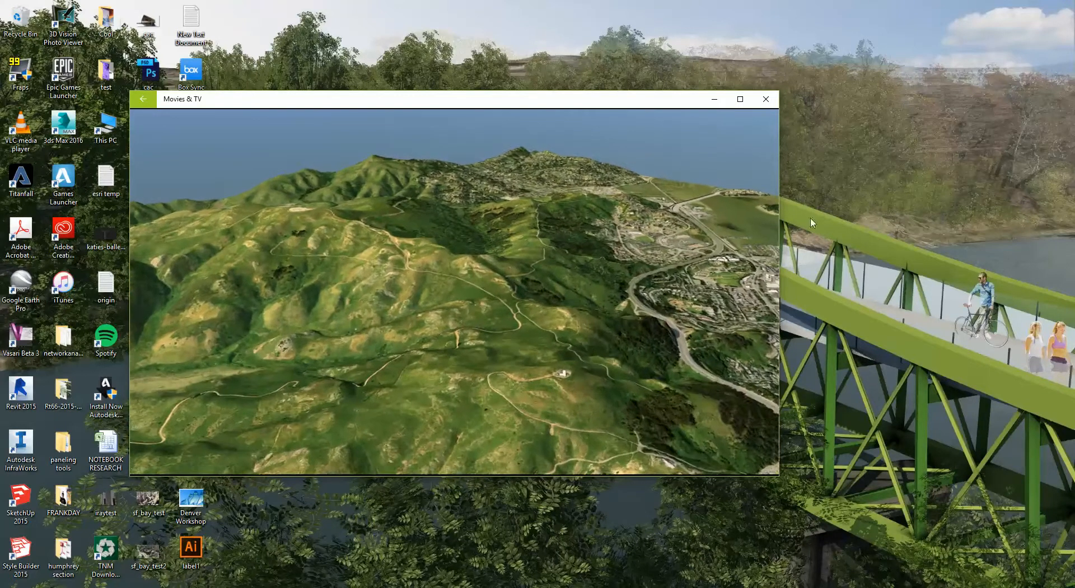
click(765, 99)
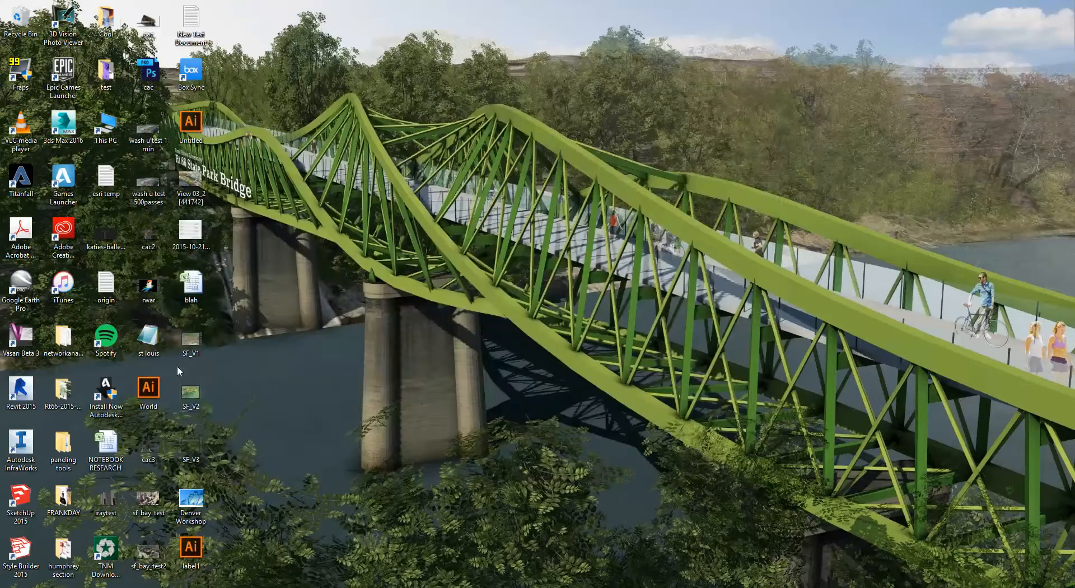
double_click(190, 395)
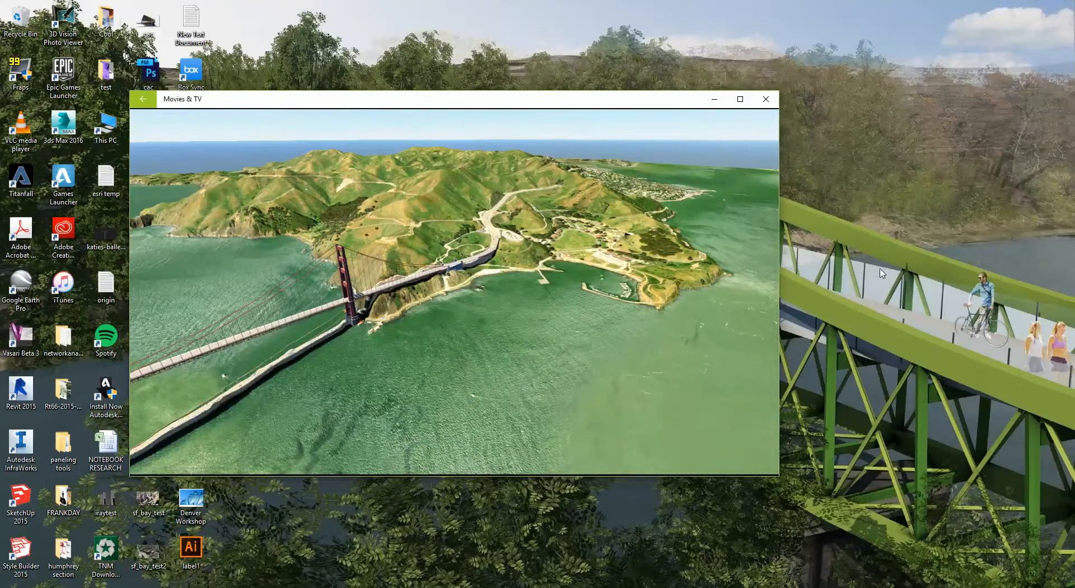
mouse_move(417, 334)
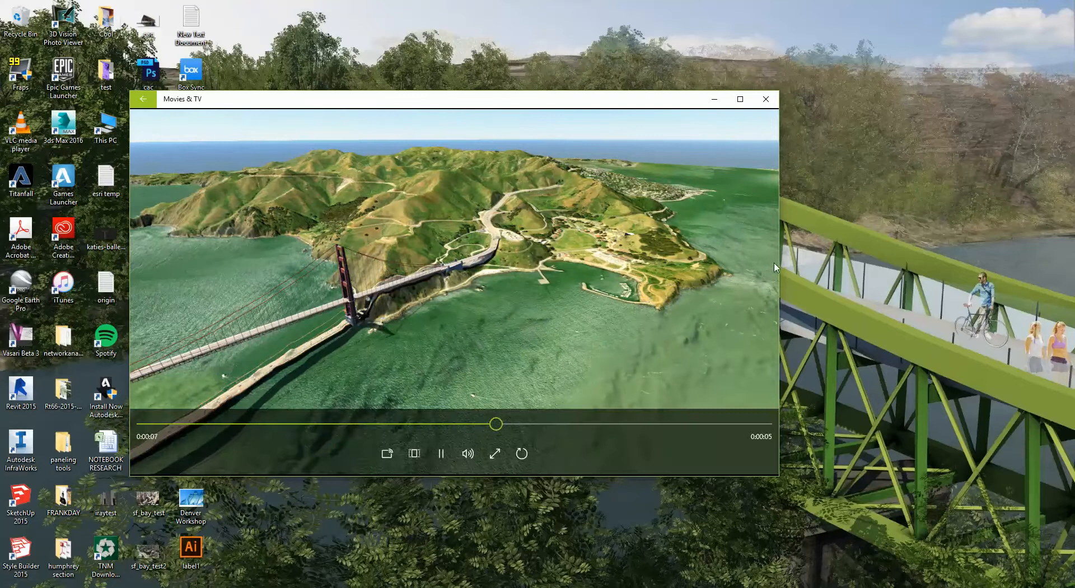
click(765, 100)
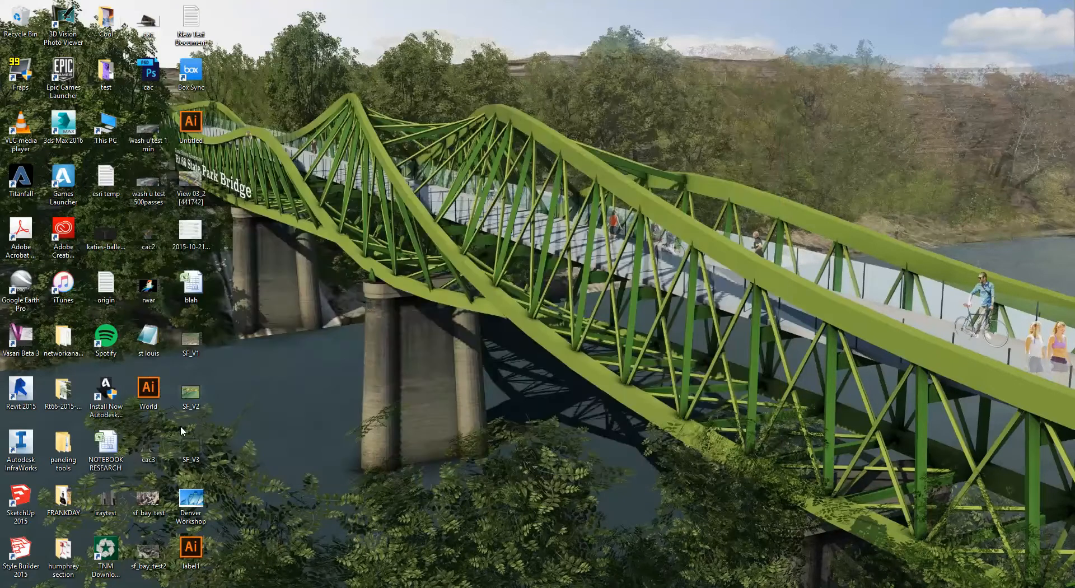
double_click(190, 445)
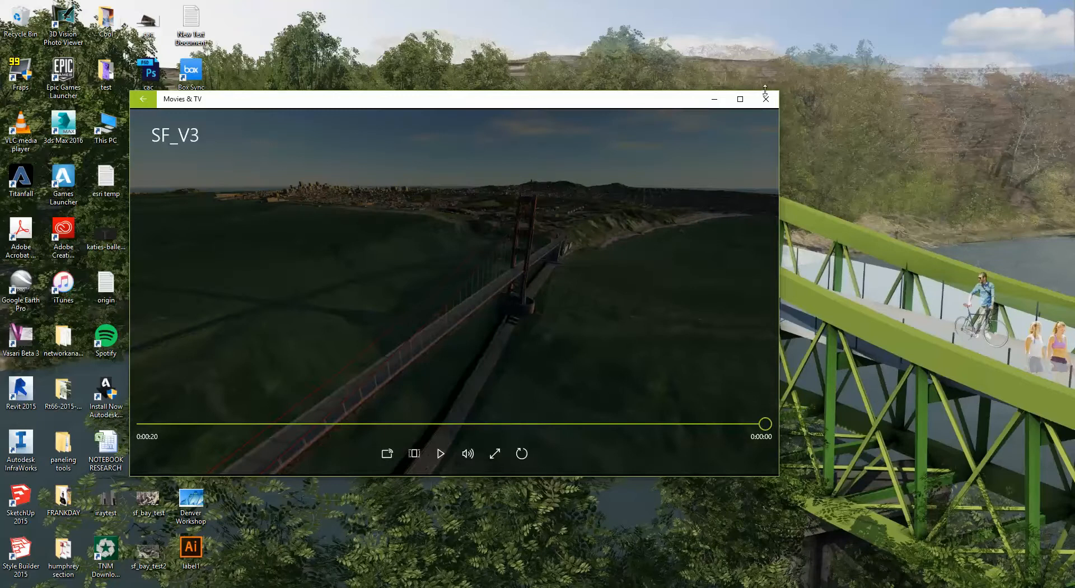
click(765, 98)
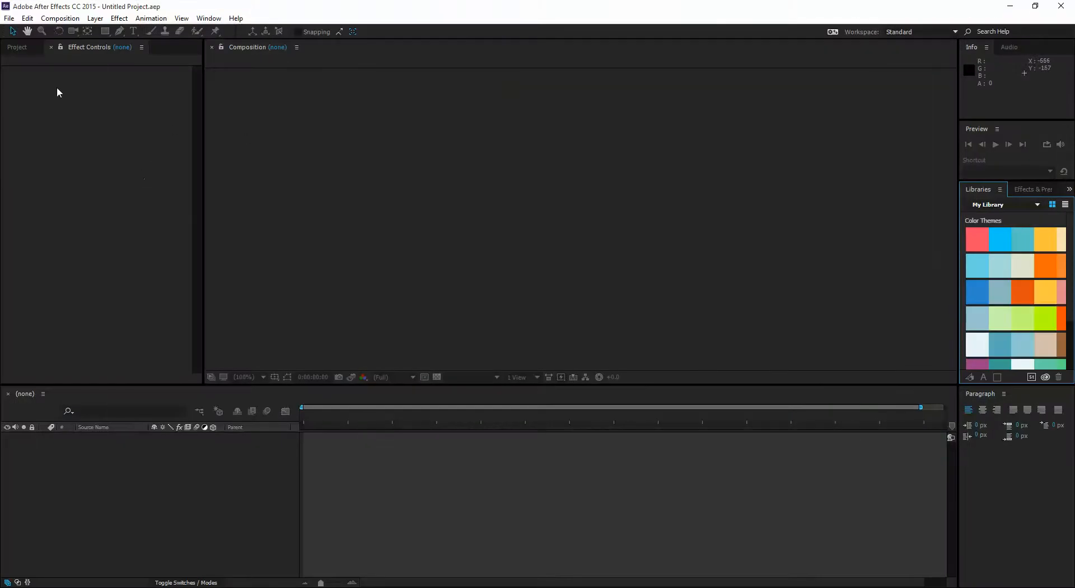
Switch to After Effects and look over the project, composition, timeline, and effects and presets areas of the empty project.
click(17, 48)
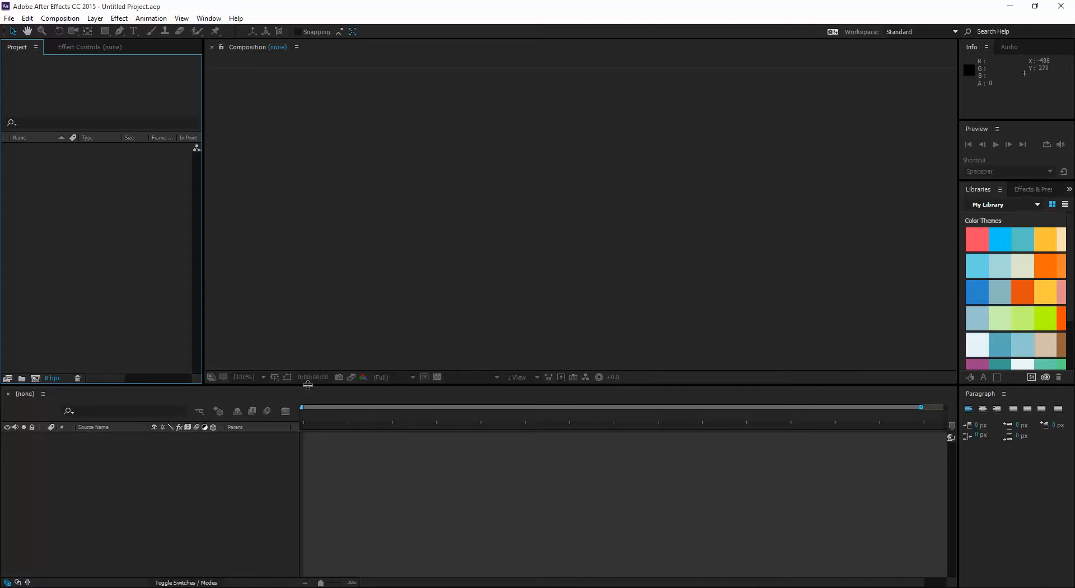
click(312, 321)
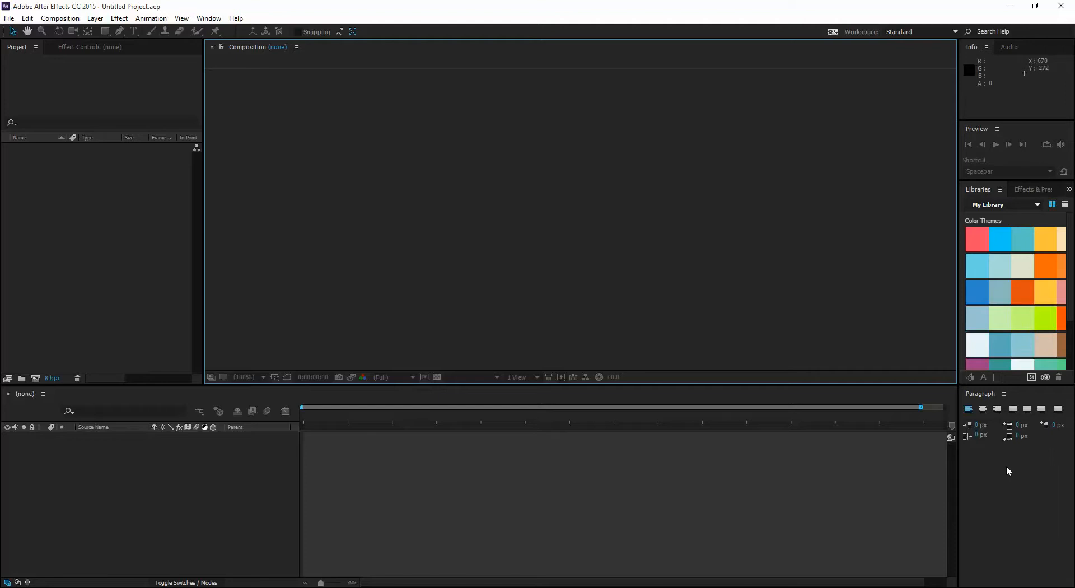
click(1030, 187)
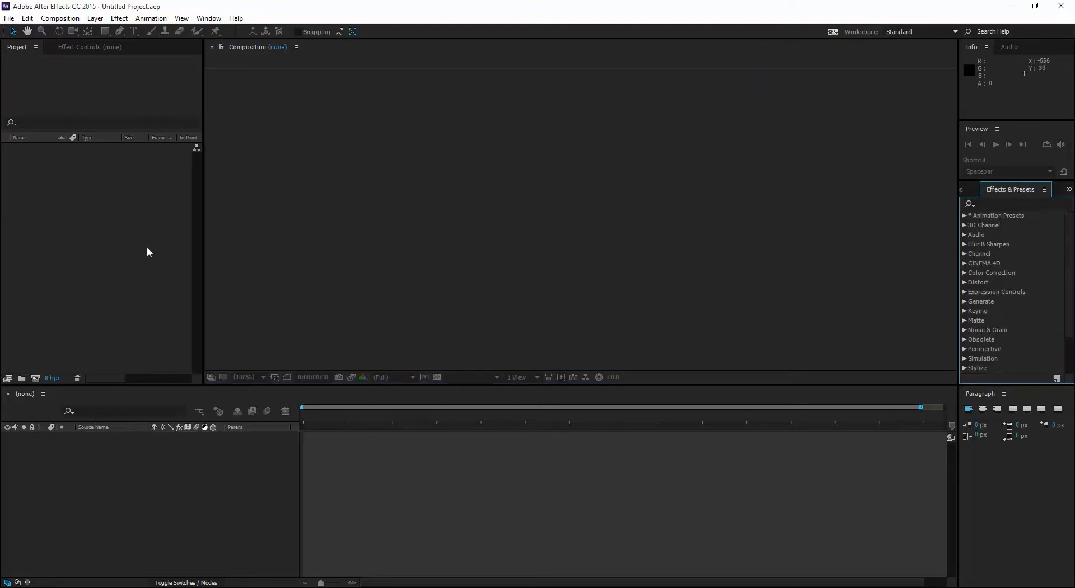
click(494, 200)
click(452, 479)
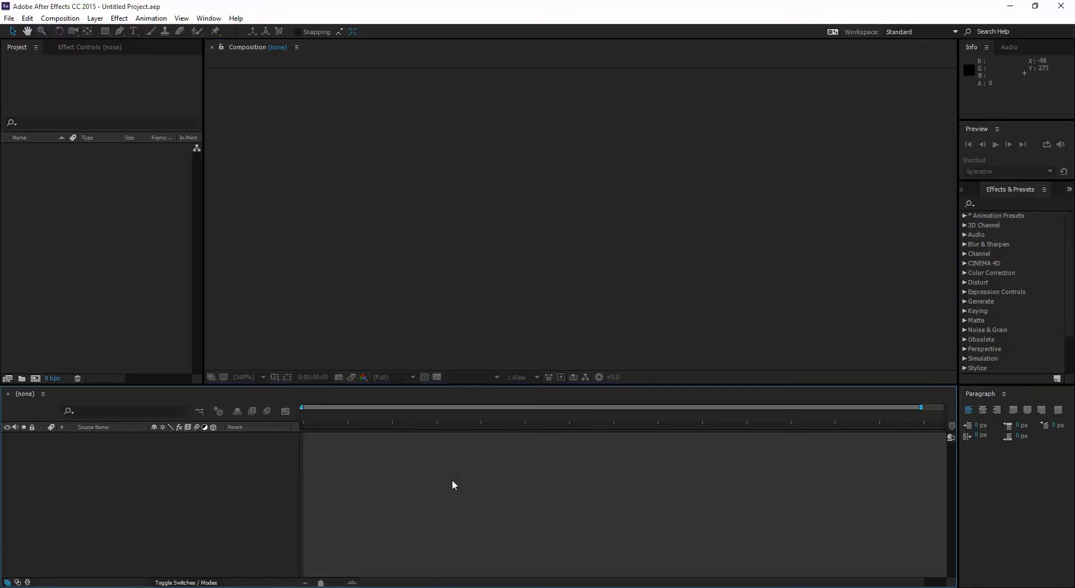
click(117, 240)
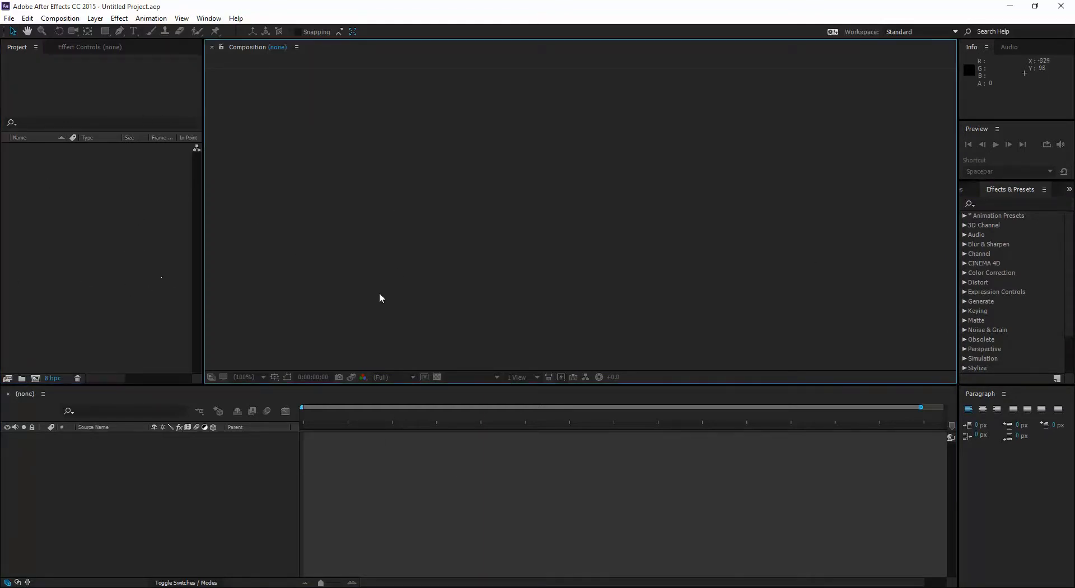
click(393, 553)
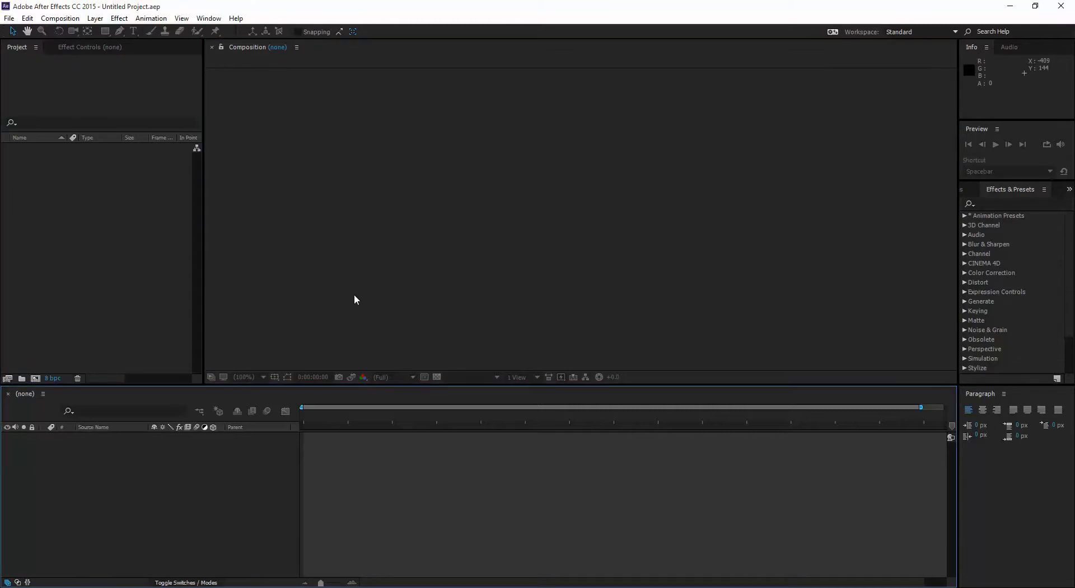
click(163, 281)
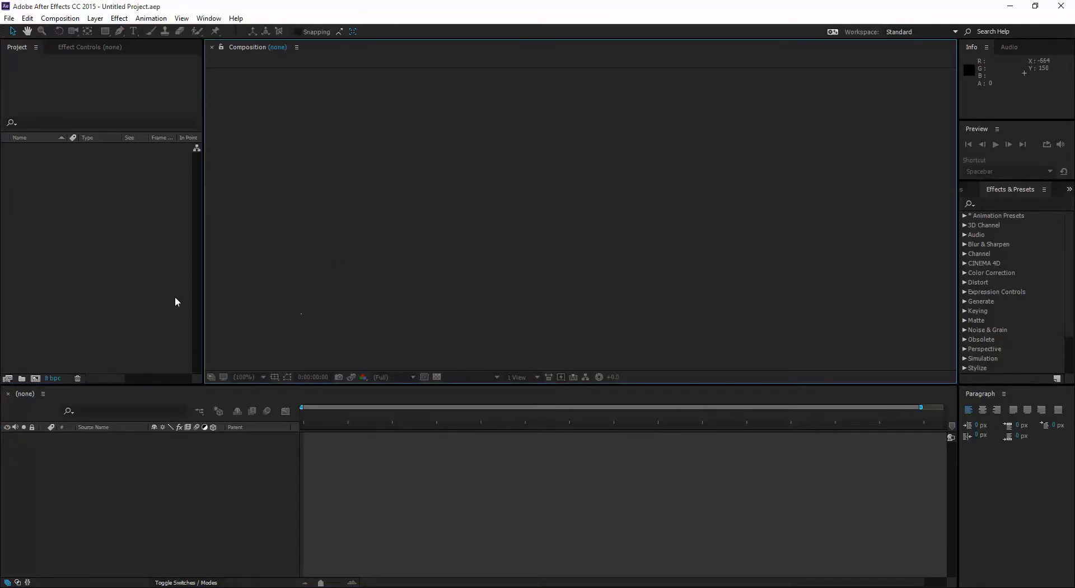
click(313, 317)
click(168, 242)
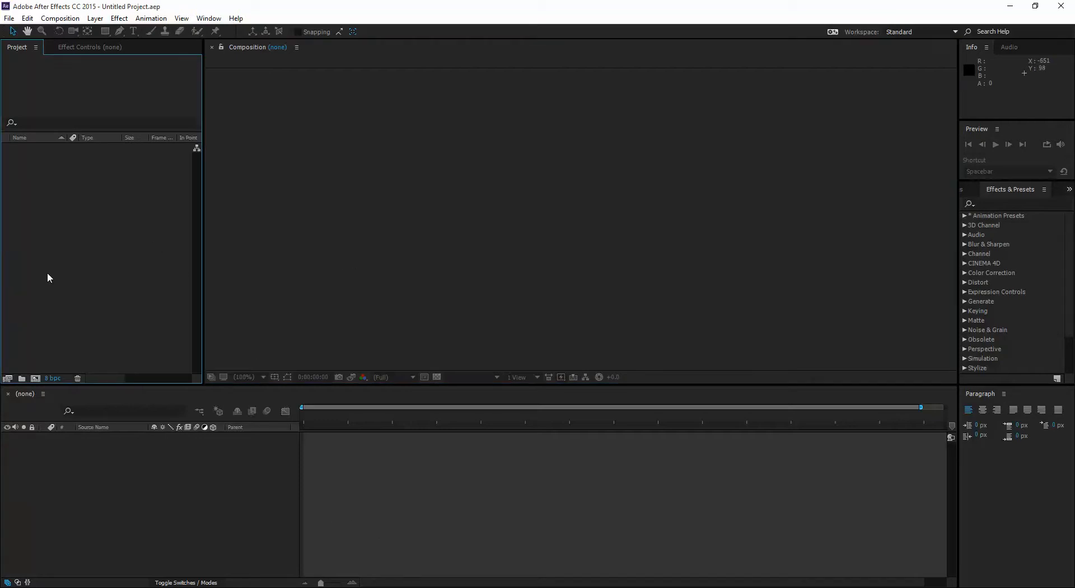
Import the AVI files SF_V1, SF_V2 and SF_V3 from the Desktop folder together as footage.
right_click(100, 215)
mouse_move(160, 272)
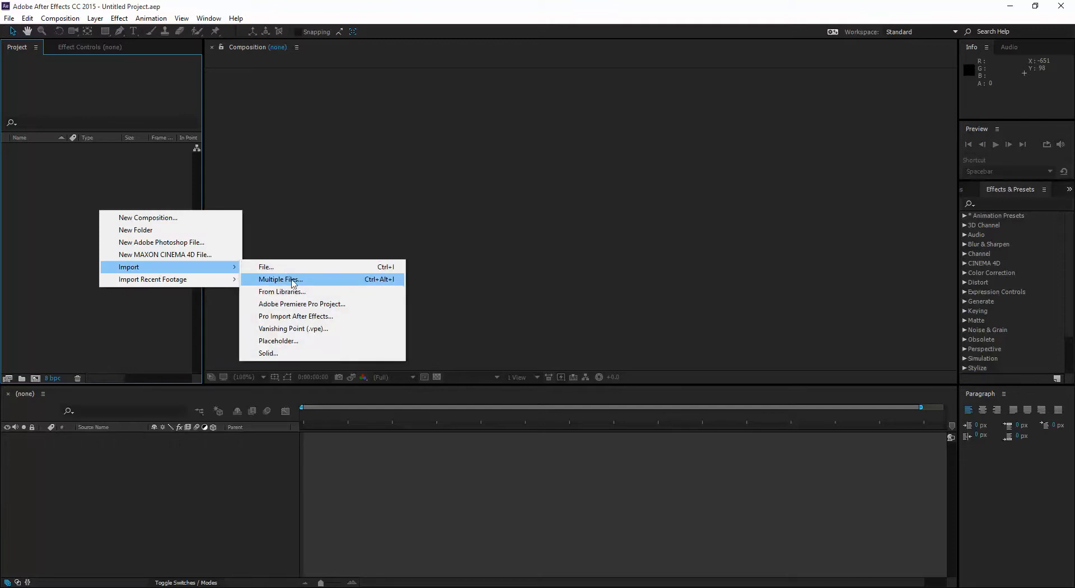
click(297, 284)
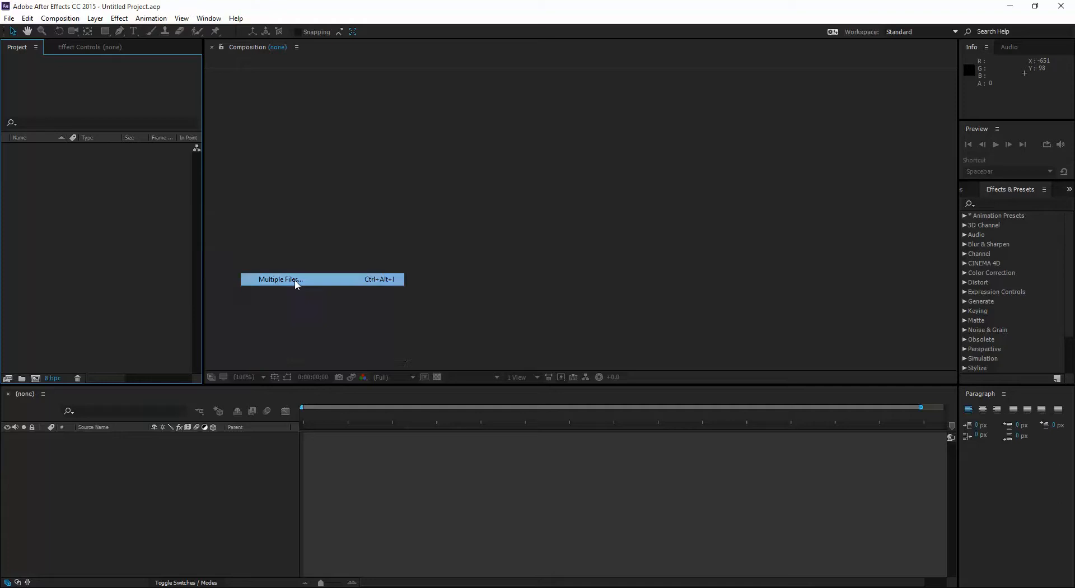
drag(293, 34, 435, 87)
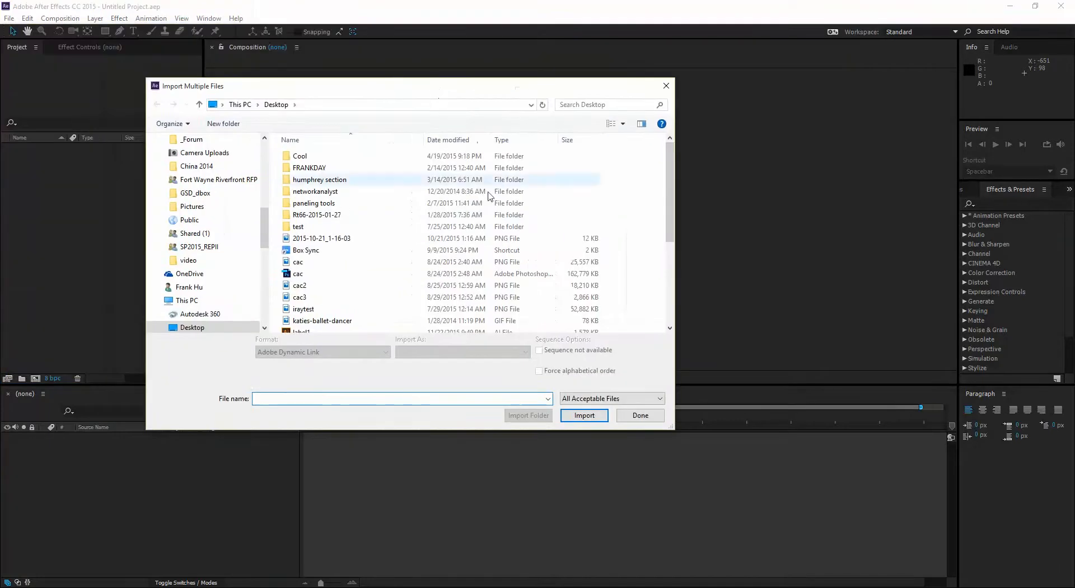
drag(668, 184, 684, 264)
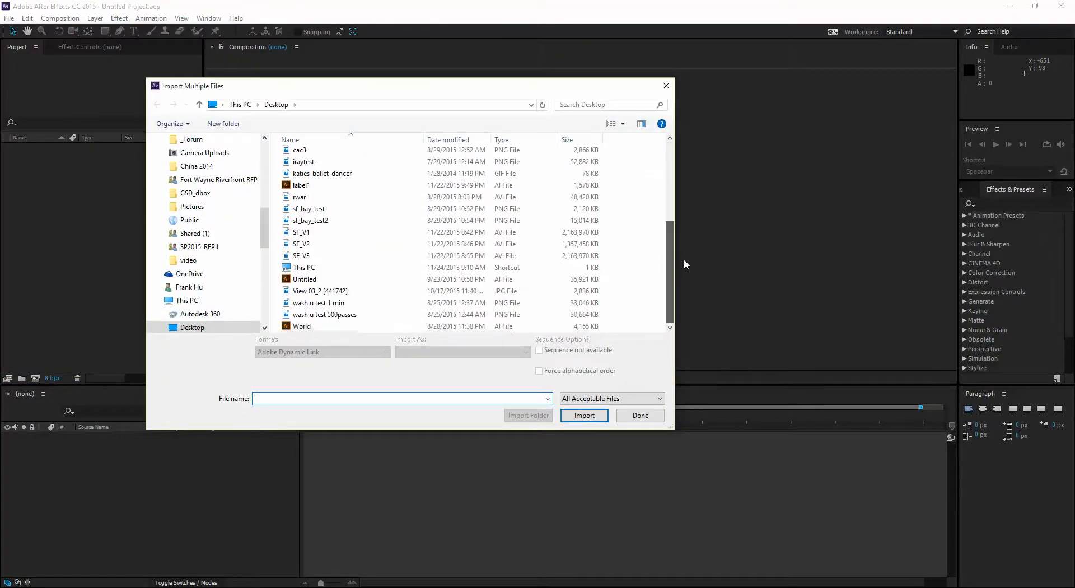
click(322, 234)
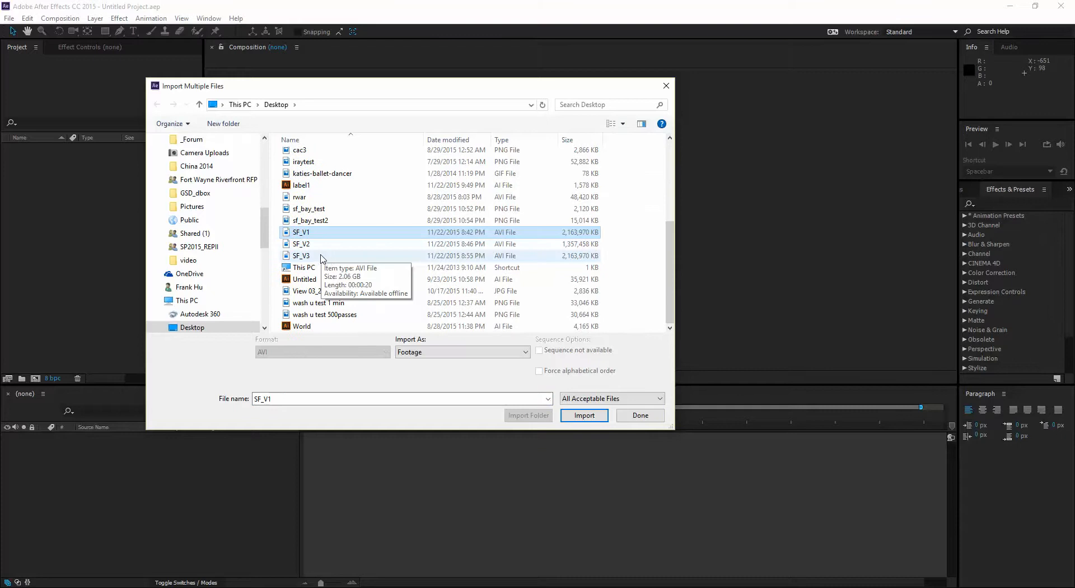
shift+click(325, 257)
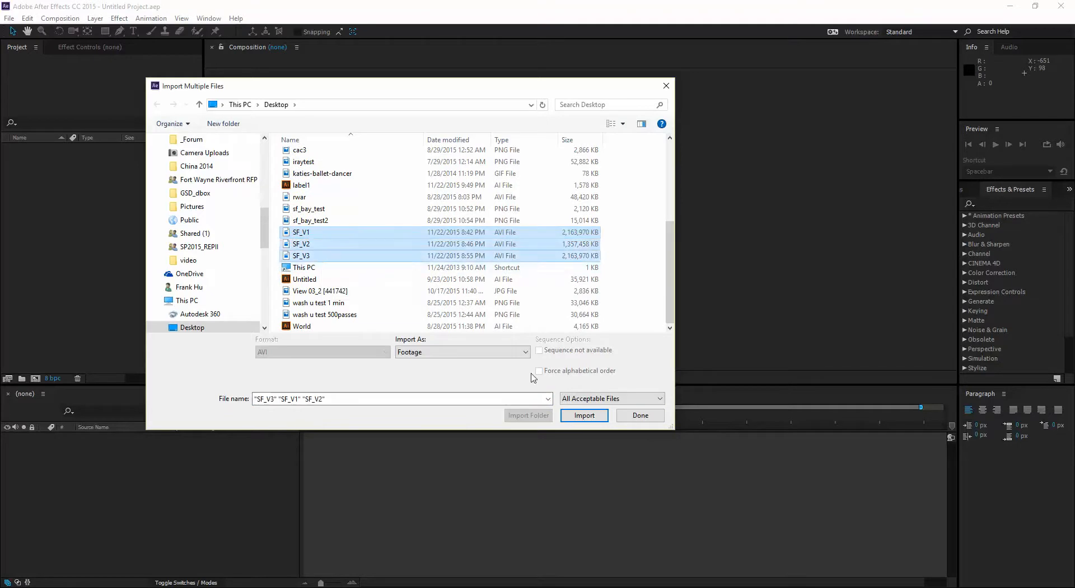
click(583, 416)
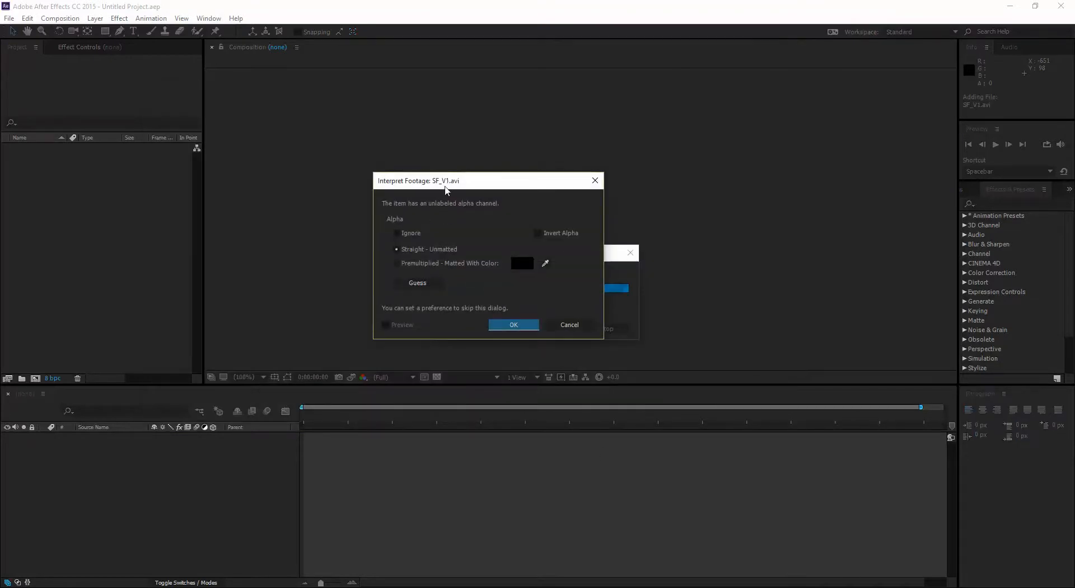
Accept the Straight - Unmatted alpha interpretation for all three clips and finish the multiple-file import.
drag(471, 183, 435, 186)
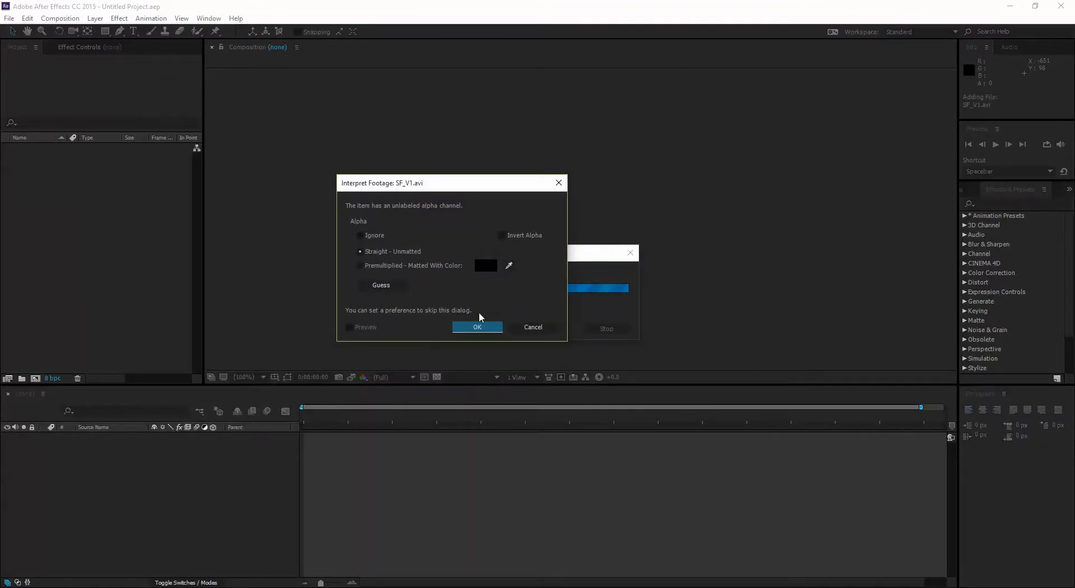
click(487, 329)
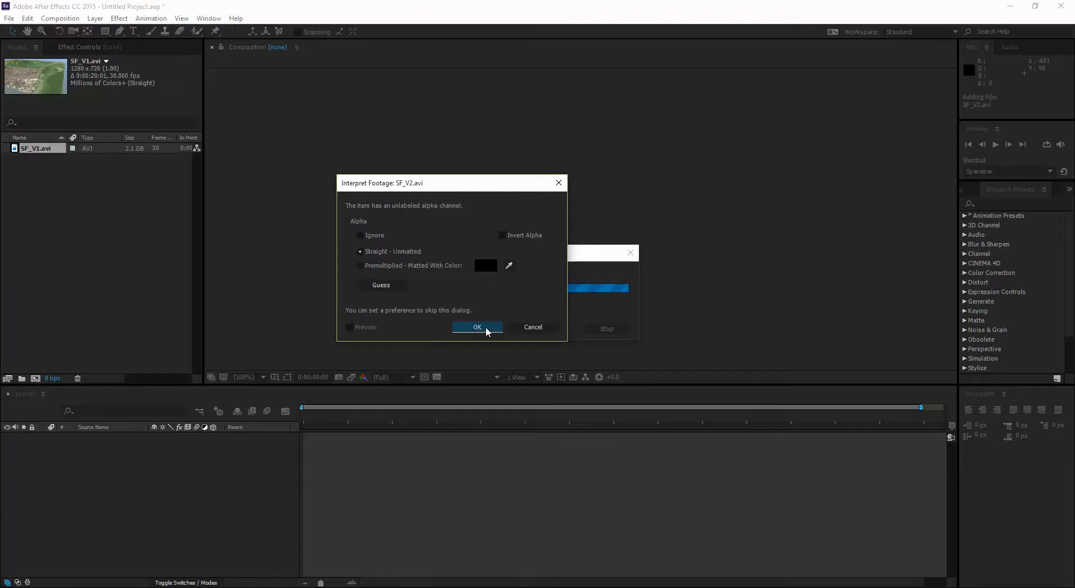
click(486, 328)
click(486, 327)
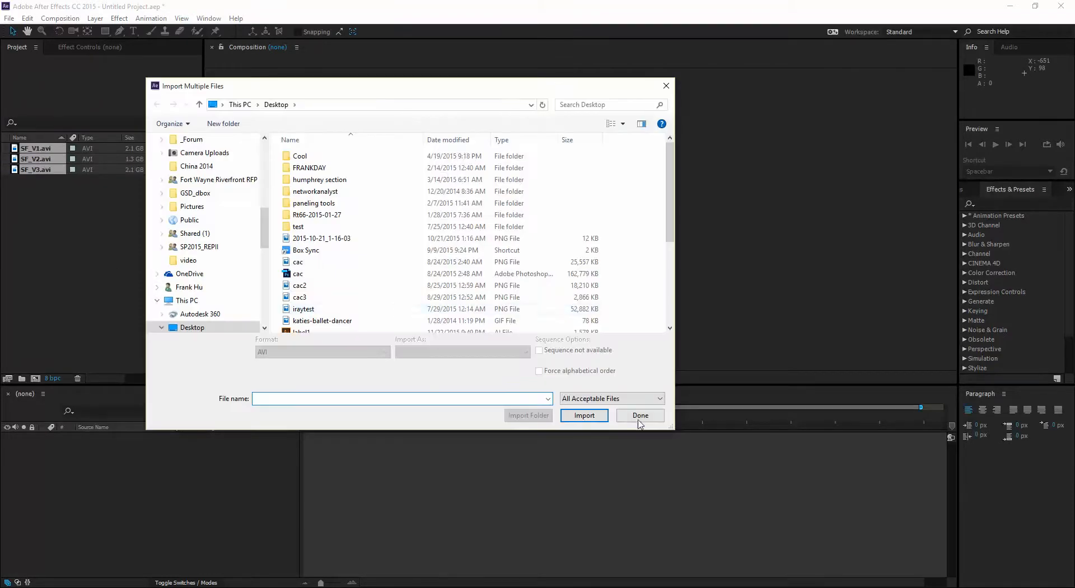
click(627, 412)
click(42, 222)
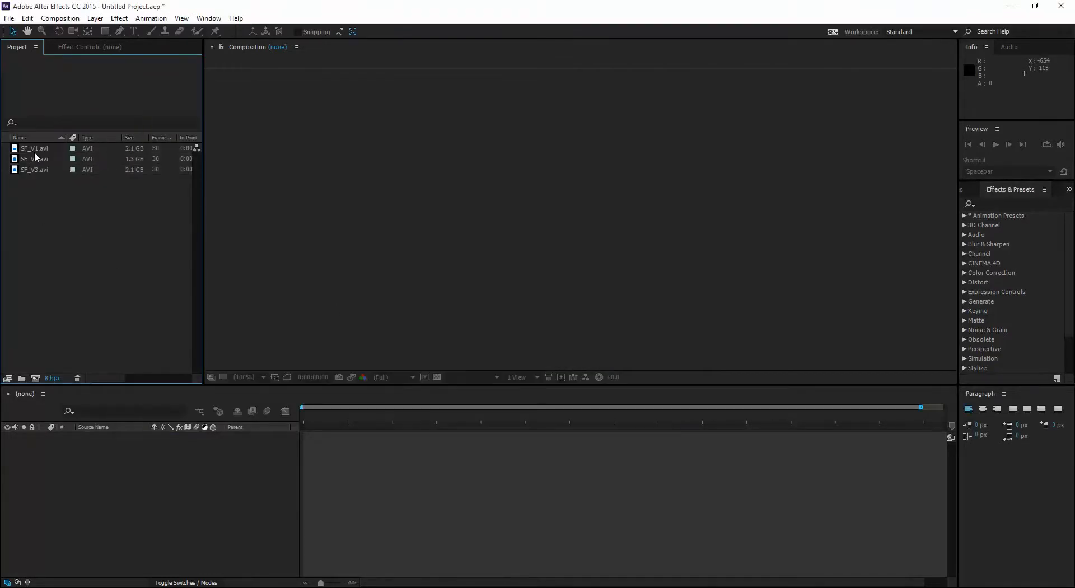
Create a new composition from the imported SF_V1.avi clip.
click(35, 152)
click(49, 185)
click(40, 150)
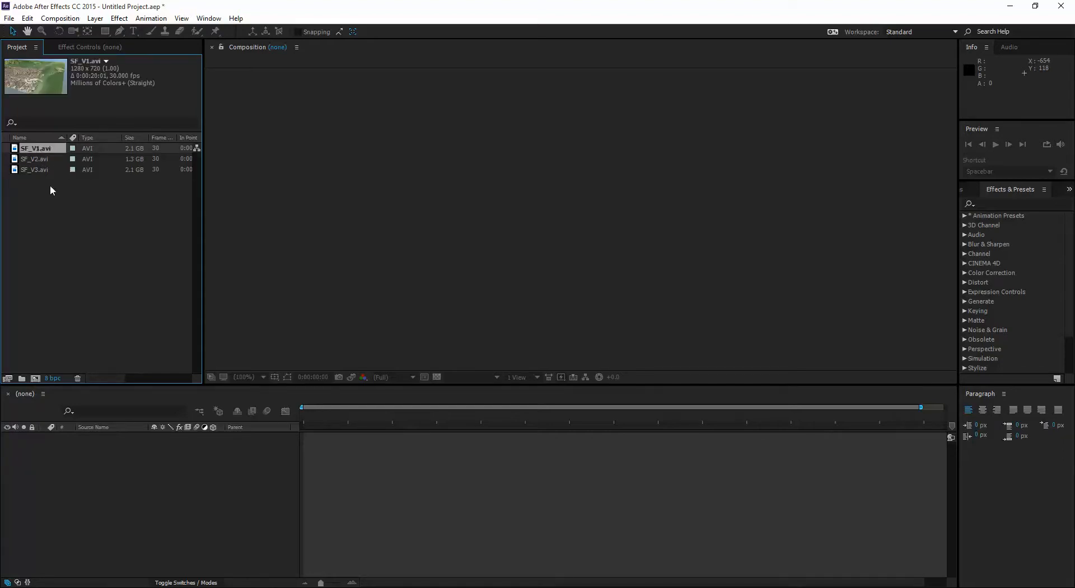
click(49, 185)
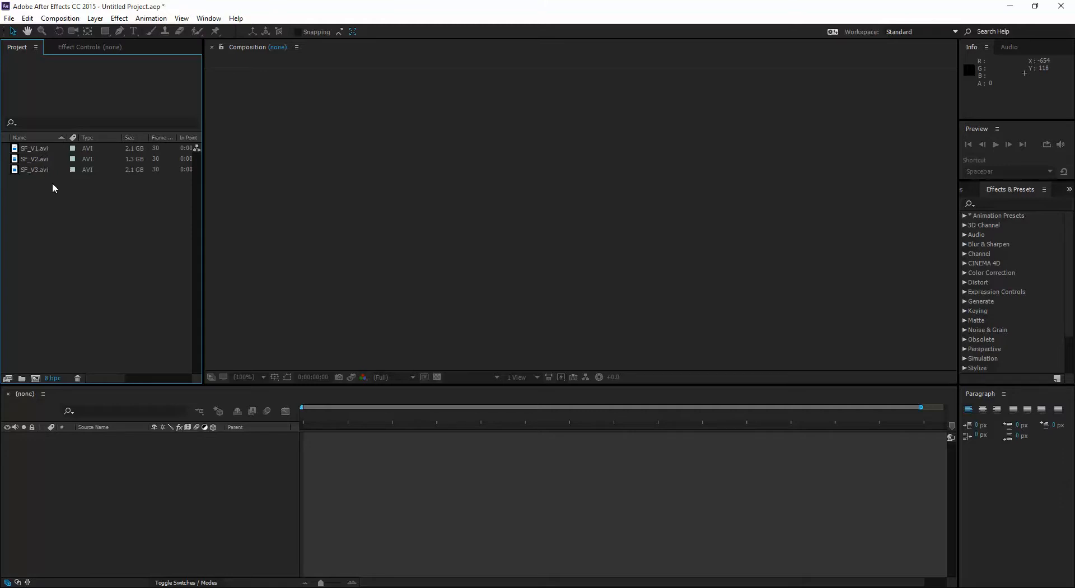
click(37, 149)
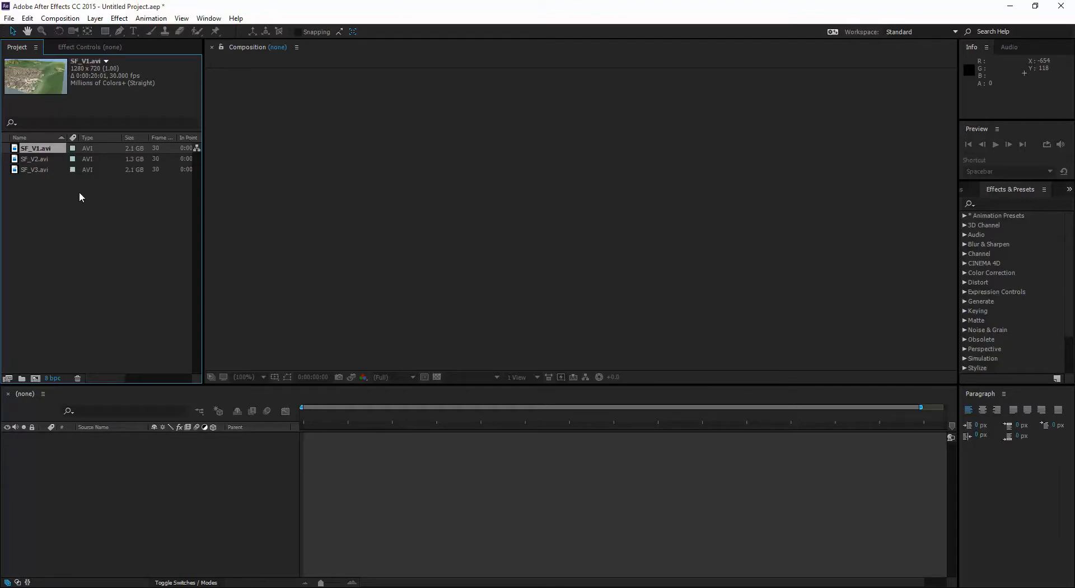
click(44, 178)
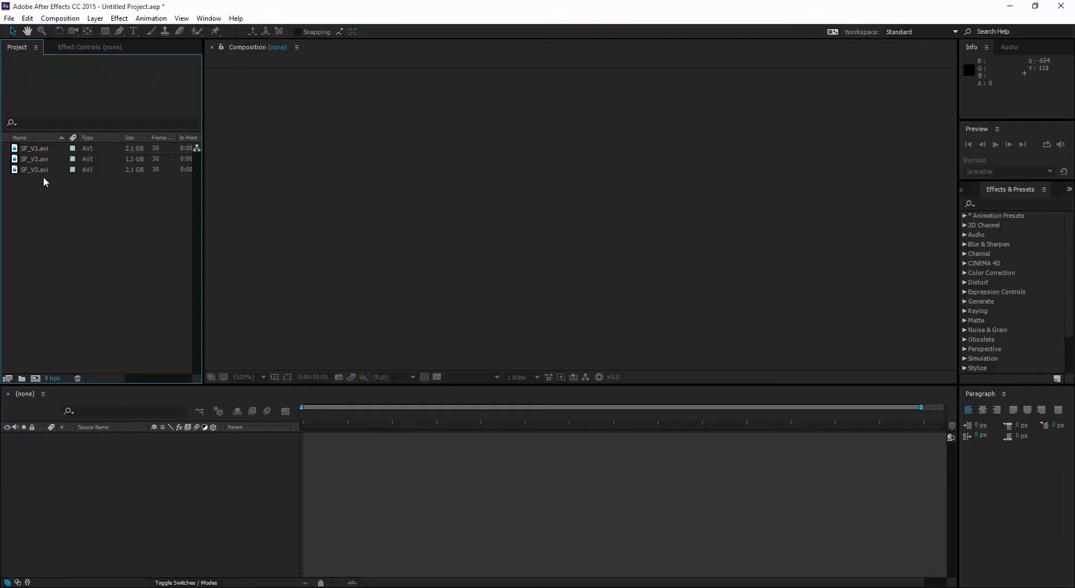
click(43, 147)
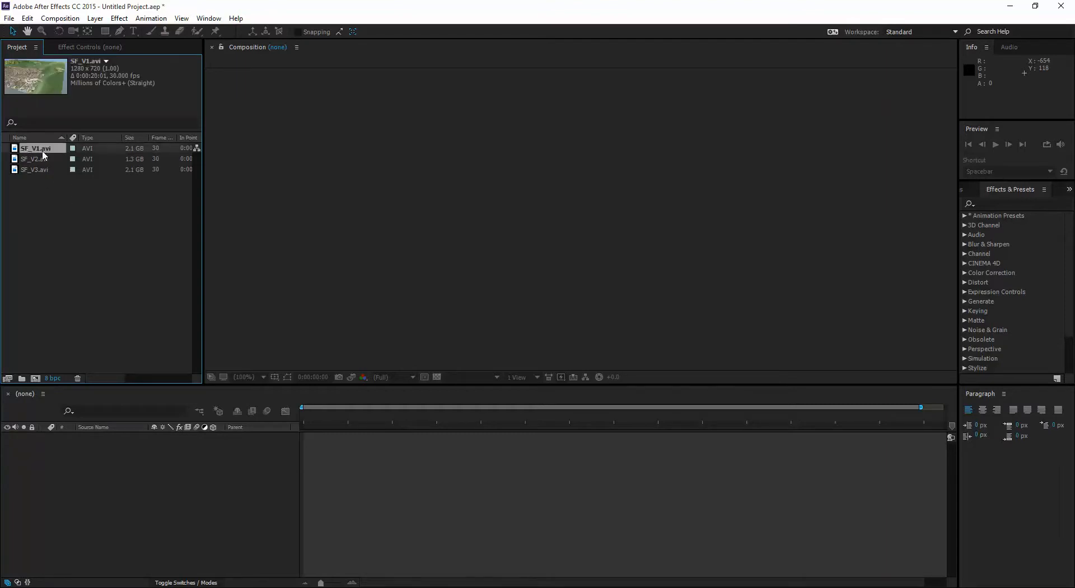
drag(43, 150, 469, 207)
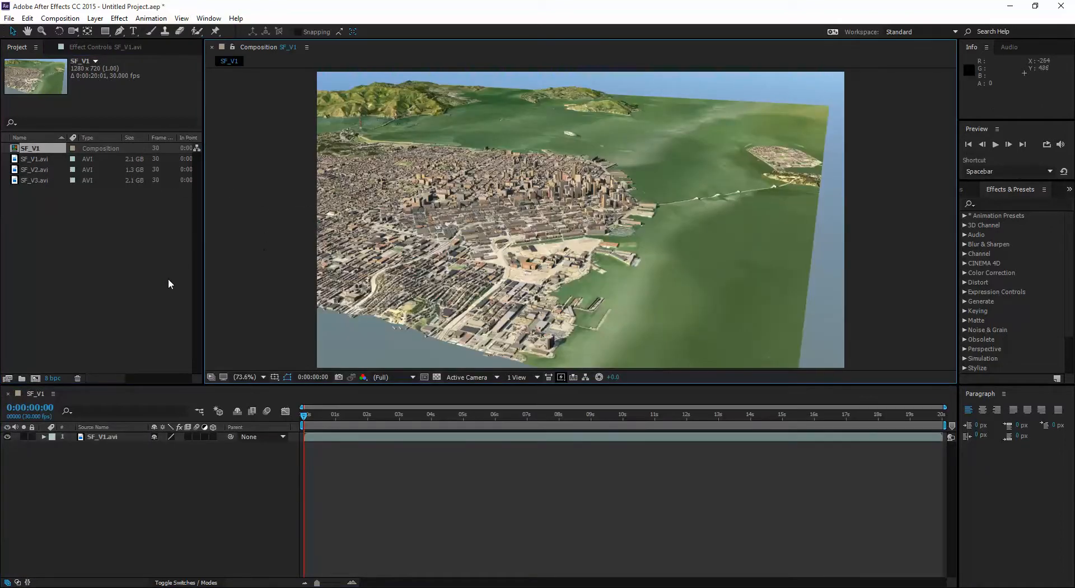
click(127, 256)
click(32, 150)
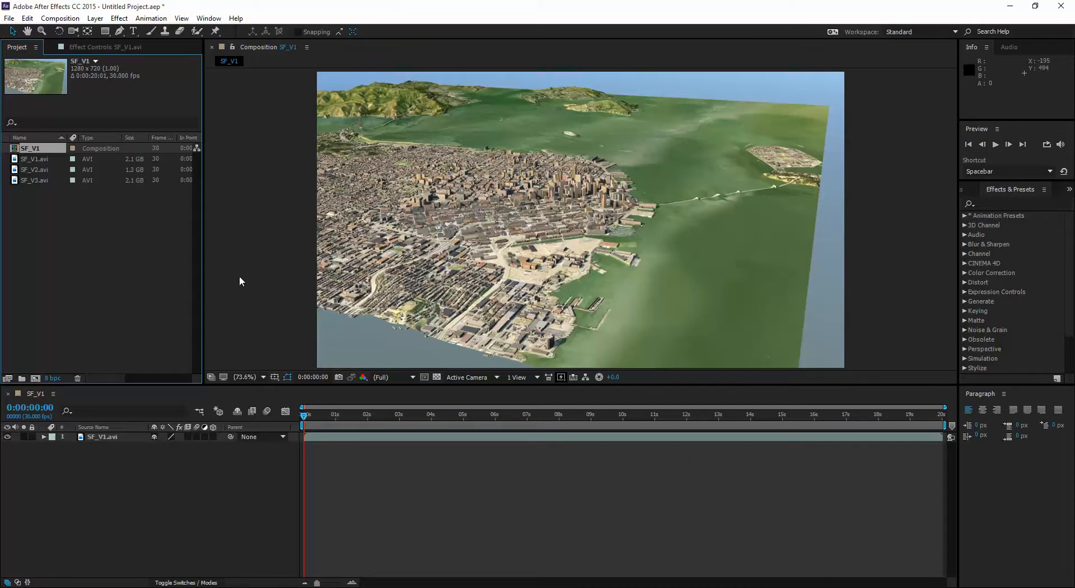
click(129, 269)
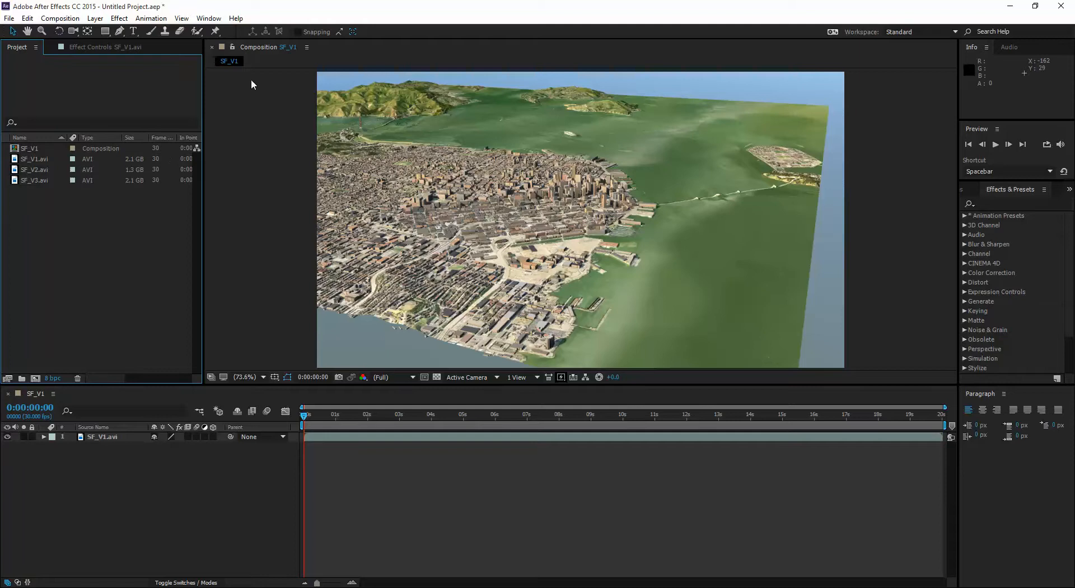
Close the composition viewer and bring it back by switching to the Animation workspace.
click(212, 47)
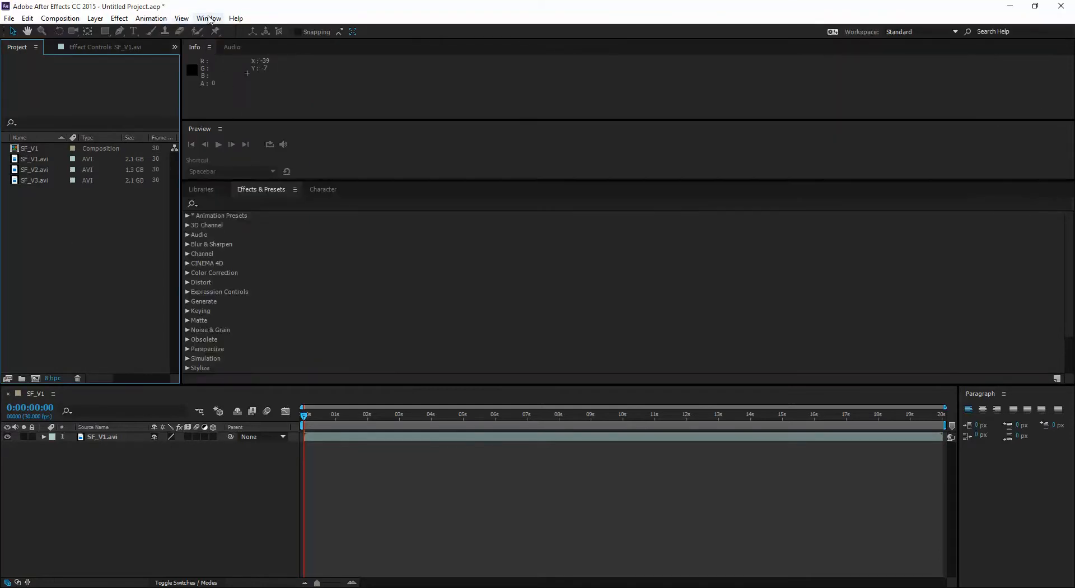
click(208, 18)
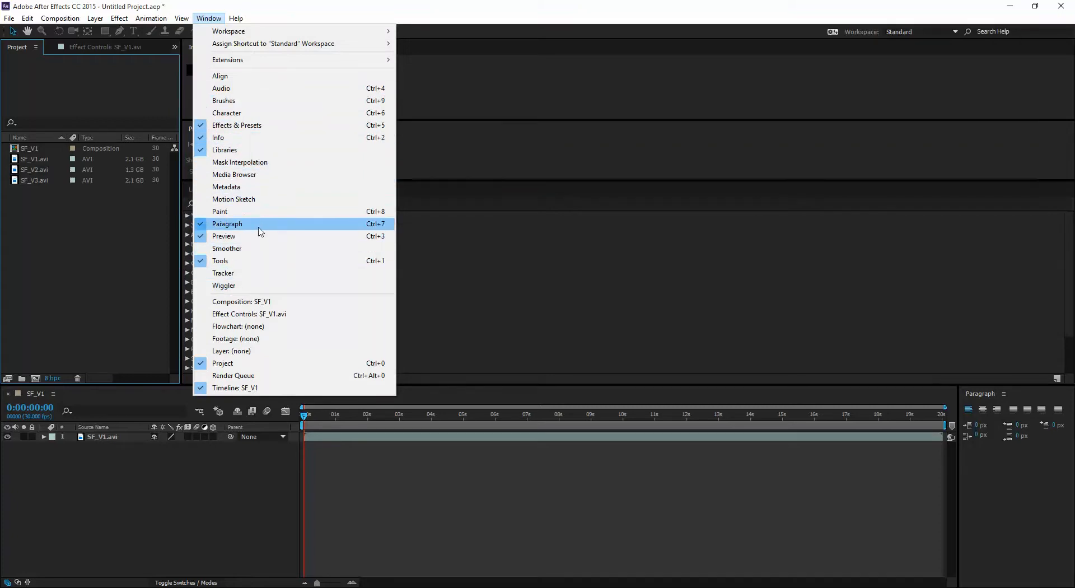
click(234, 199)
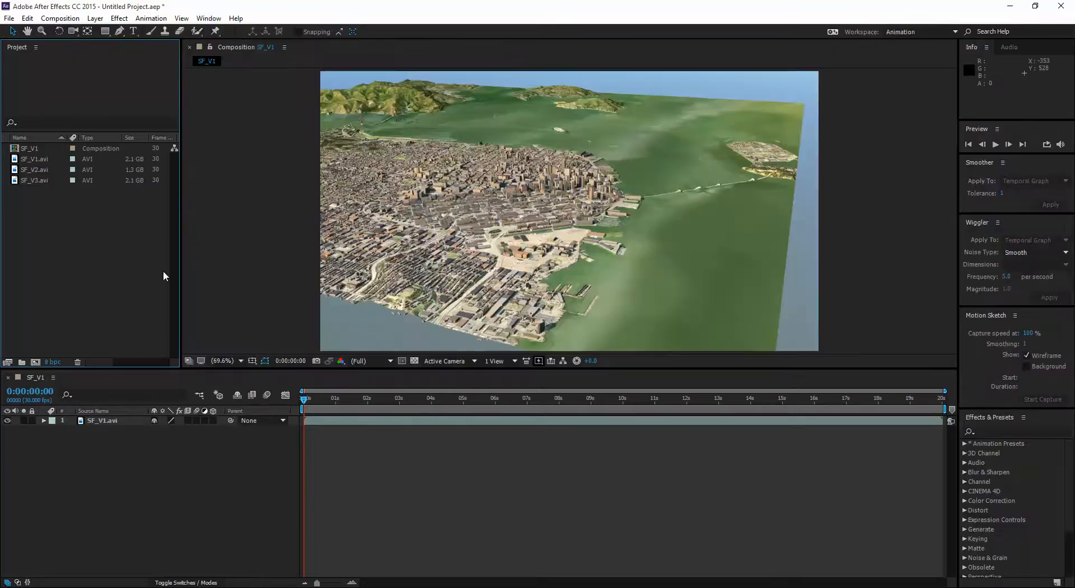
Create a new composition from the imported SF_V2.avi clip.
click(42, 148)
click(61, 203)
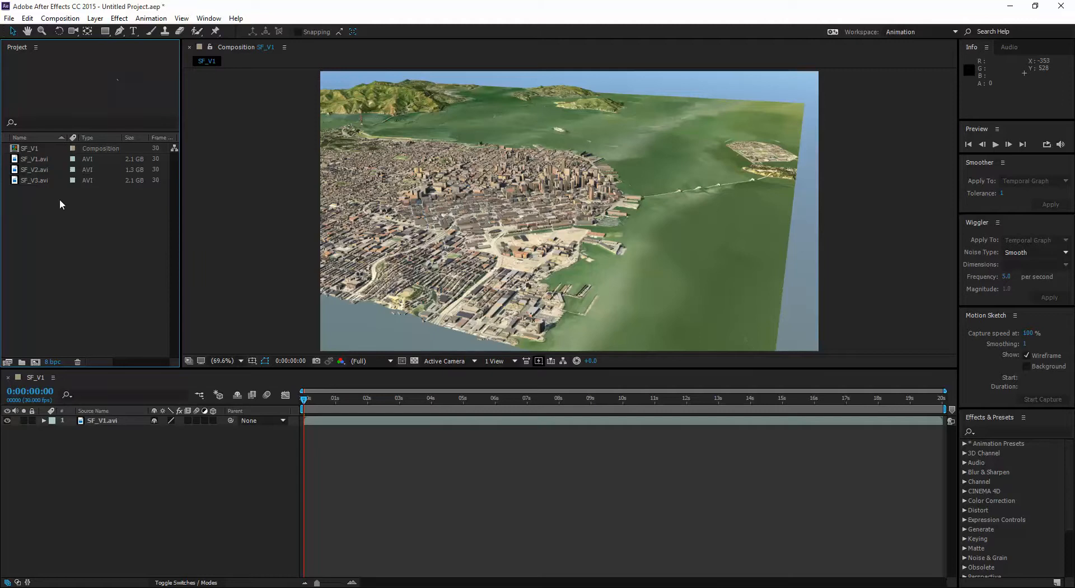
click(43, 171)
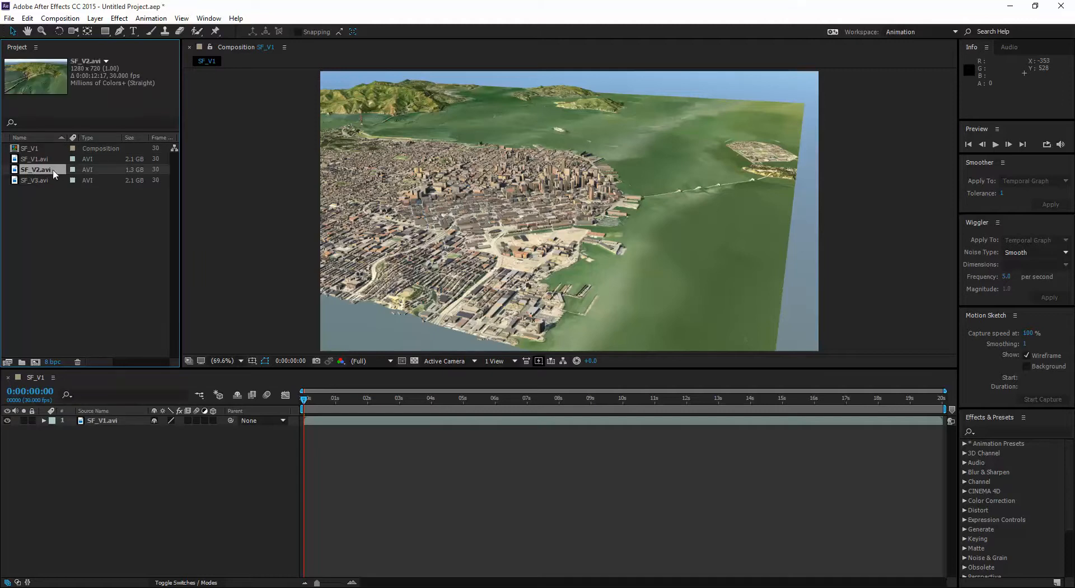
right_click(44, 169)
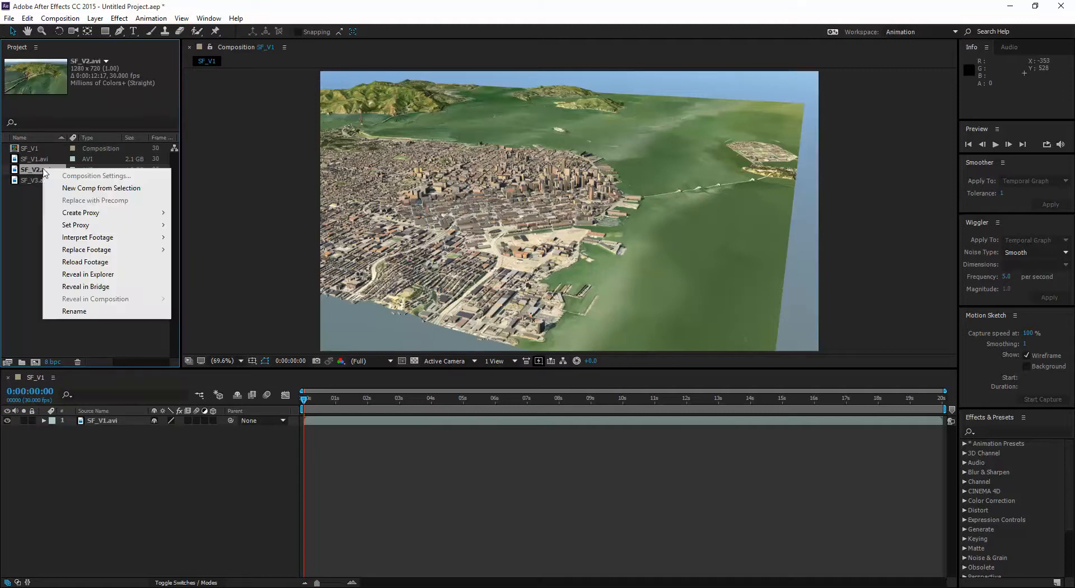
click(102, 189)
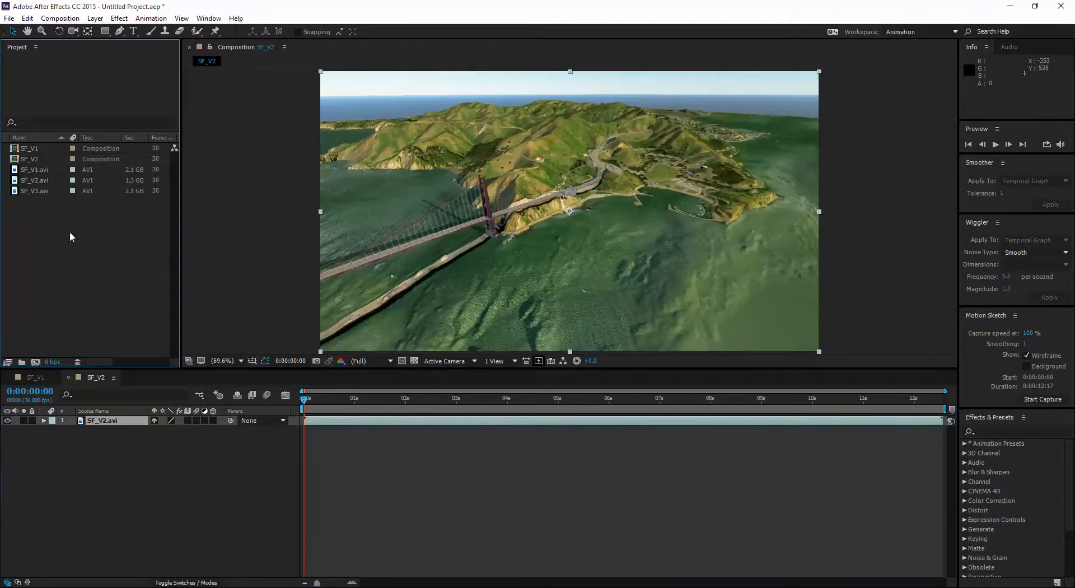
Create a new composition from the imported SF_V3.avi clip.
click(37, 192)
right_click(38, 193)
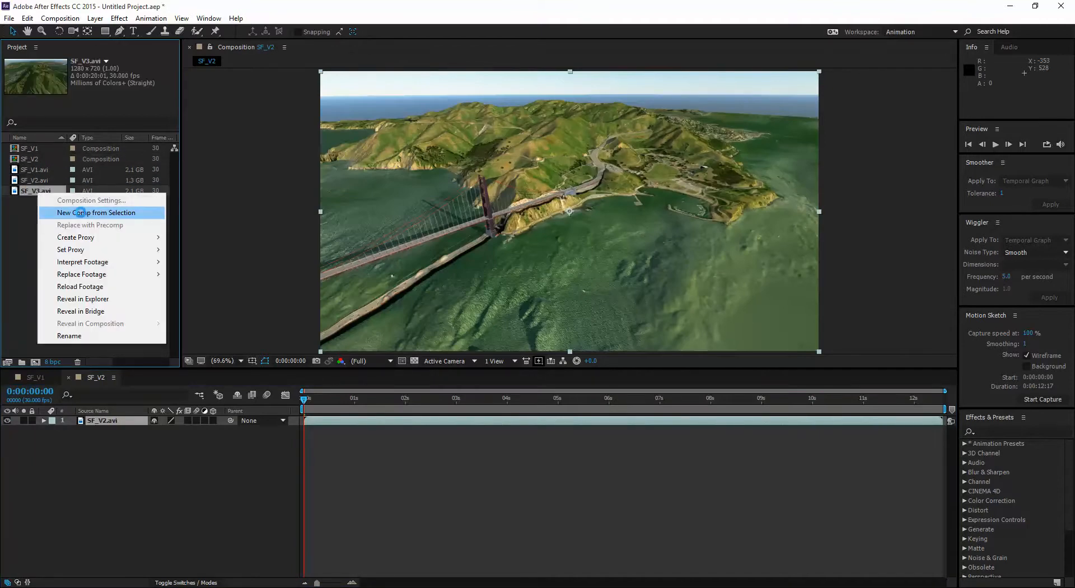
click(78, 213)
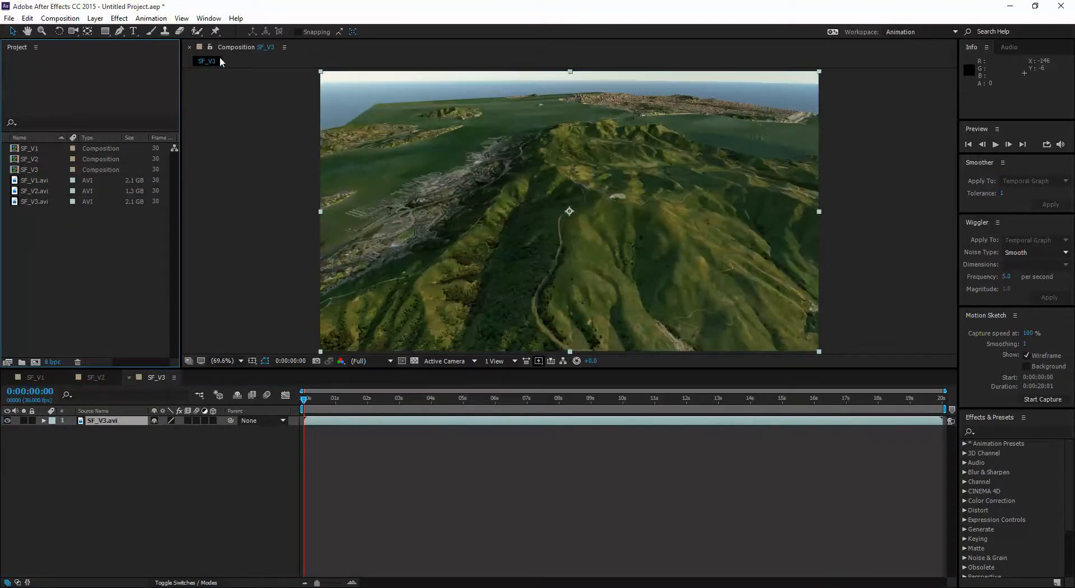
Switch among the SF_V1, SF_V2 and SF_V3 compositions to review each clip's frame and timeline.
click(95, 377)
click(39, 376)
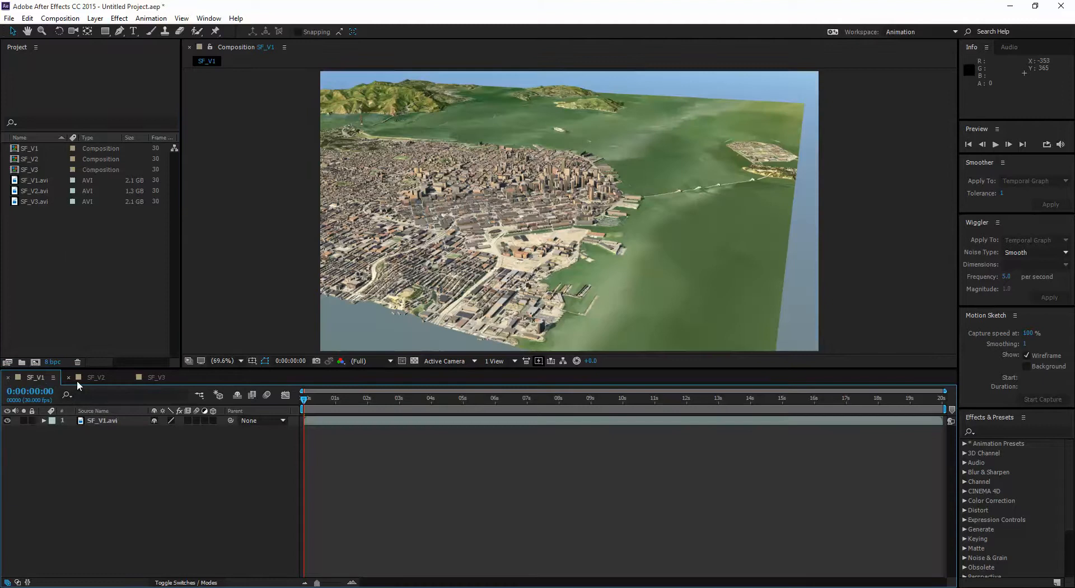
click(95, 377)
click(151, 377)
click(91, 377)
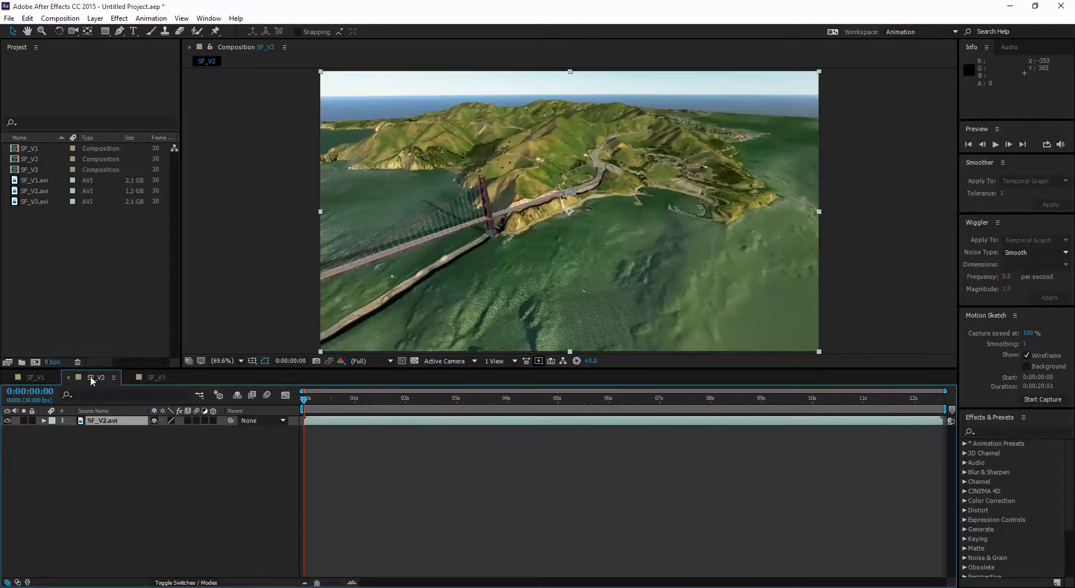
click(35, 376)
click(96, 377)
click(150, 378)
click(89, 379)
click(39, 377)
click(154, 380)
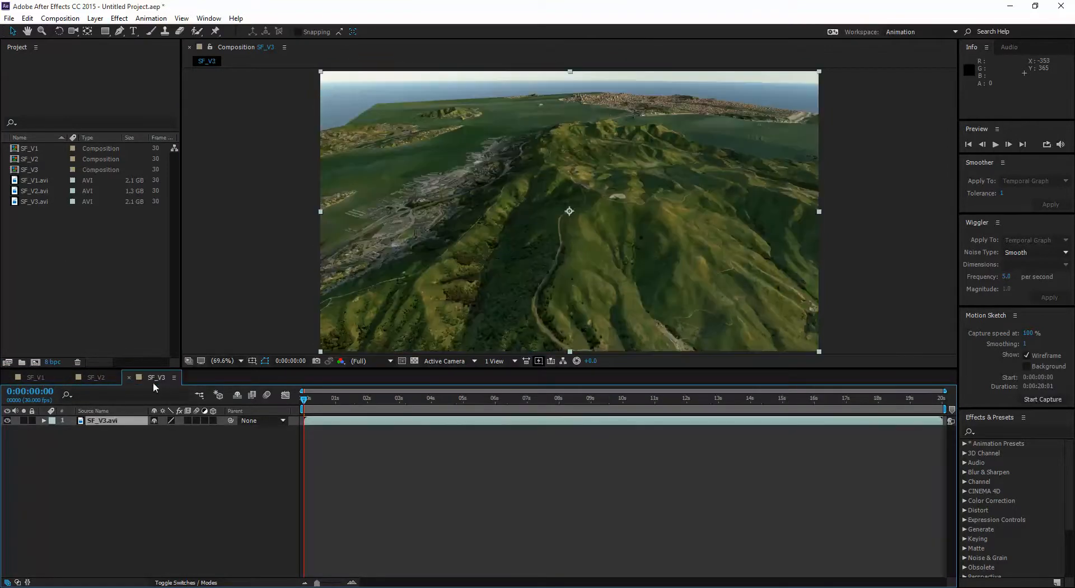
click(37, 377)
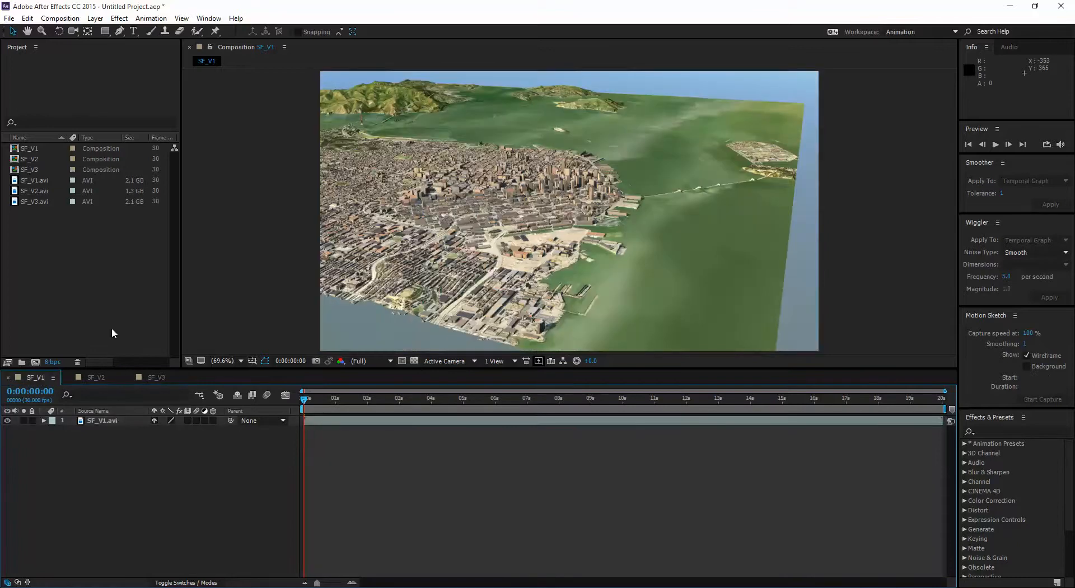
Start a new composition named Final Animation with the HDV/HDTV 720 29.97 preset.
right_click(50, 233)
click(88, 245)
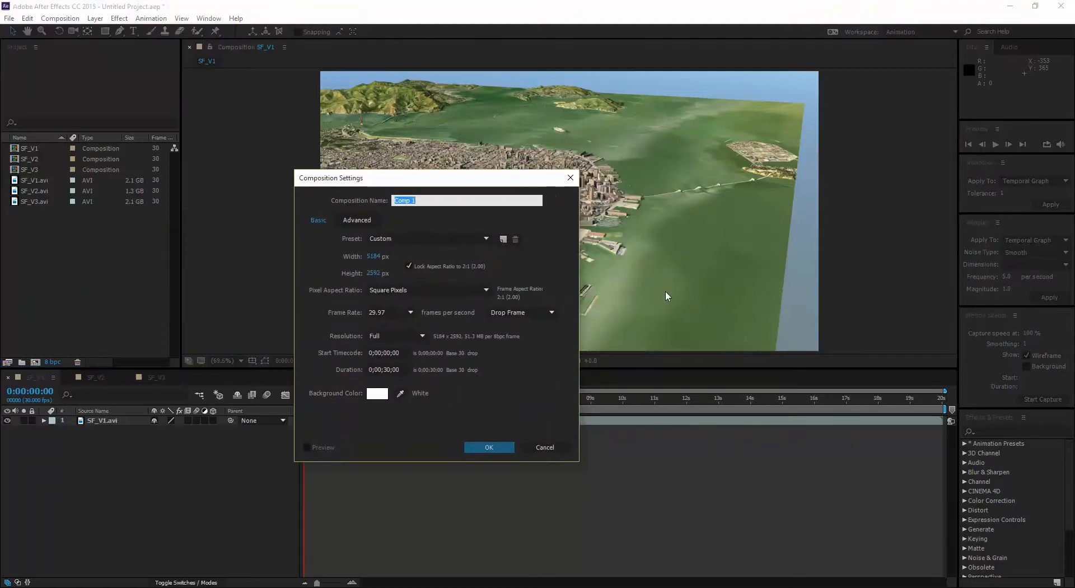
text(Fl)
text(nal Animation)
drag(420, 183, 394, 182)
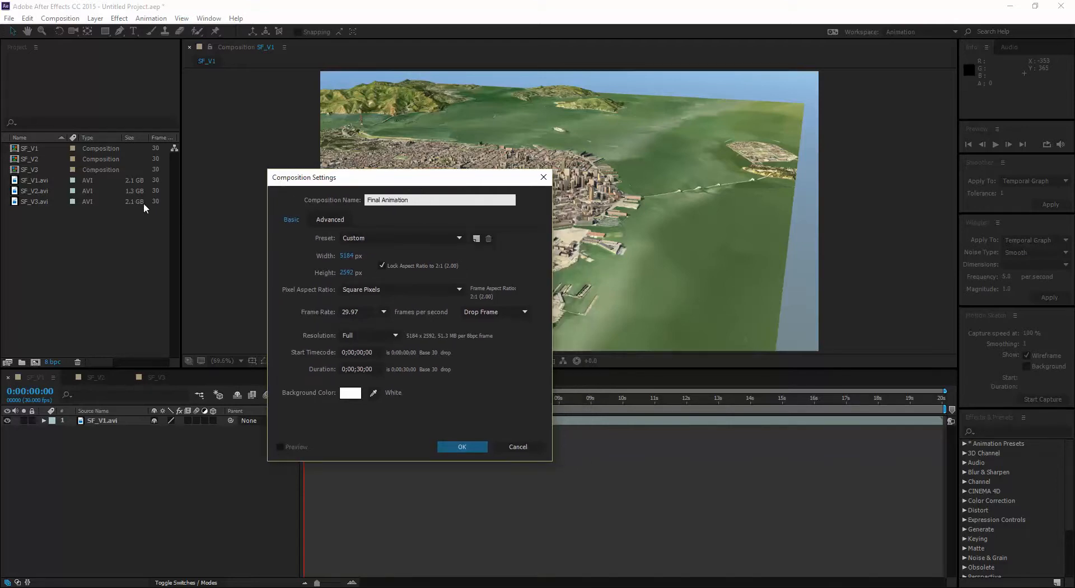
click(429, 242)
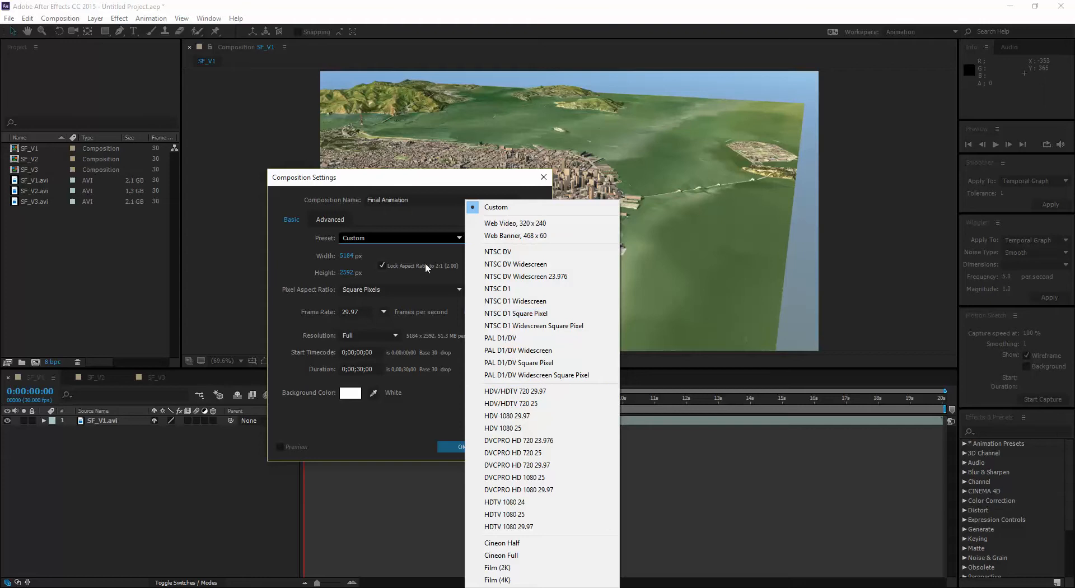
click(543, 391)
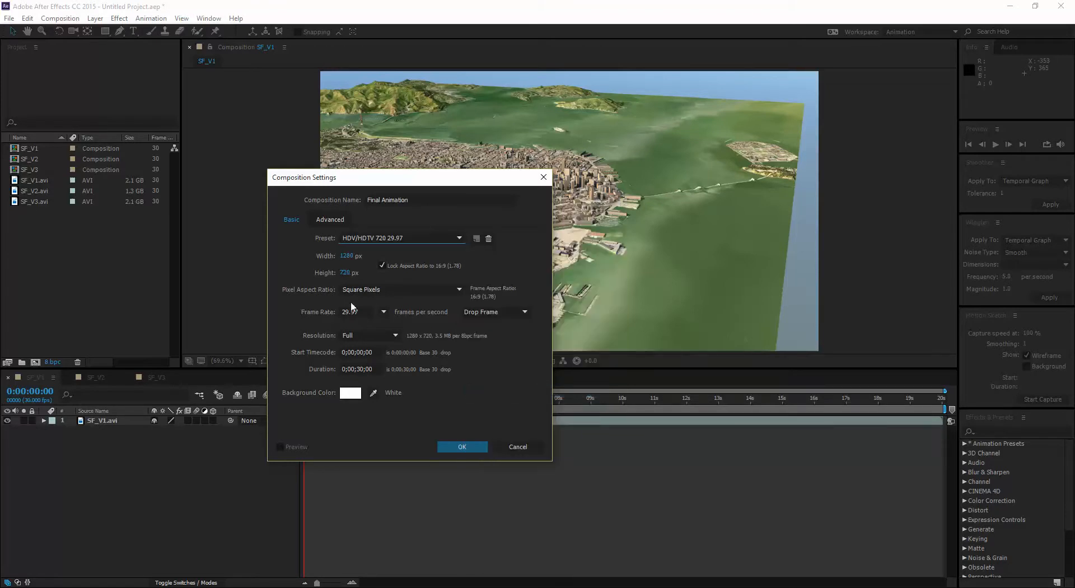
Set the new composition's frame rate to 30, its resolution to Full and its duration to 0:01:00:00.
click(383, 313)
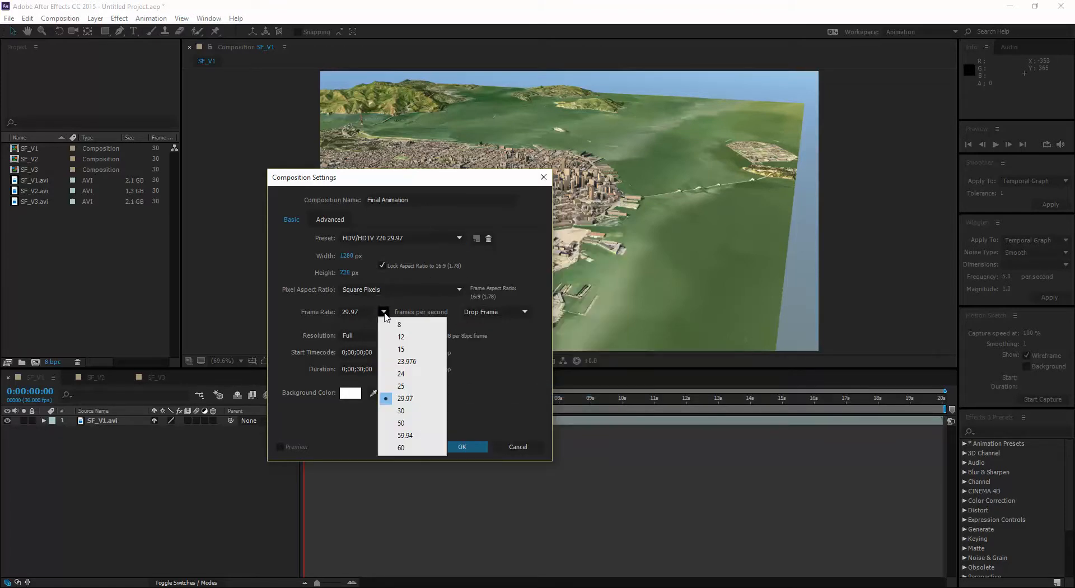
click(407, 411)
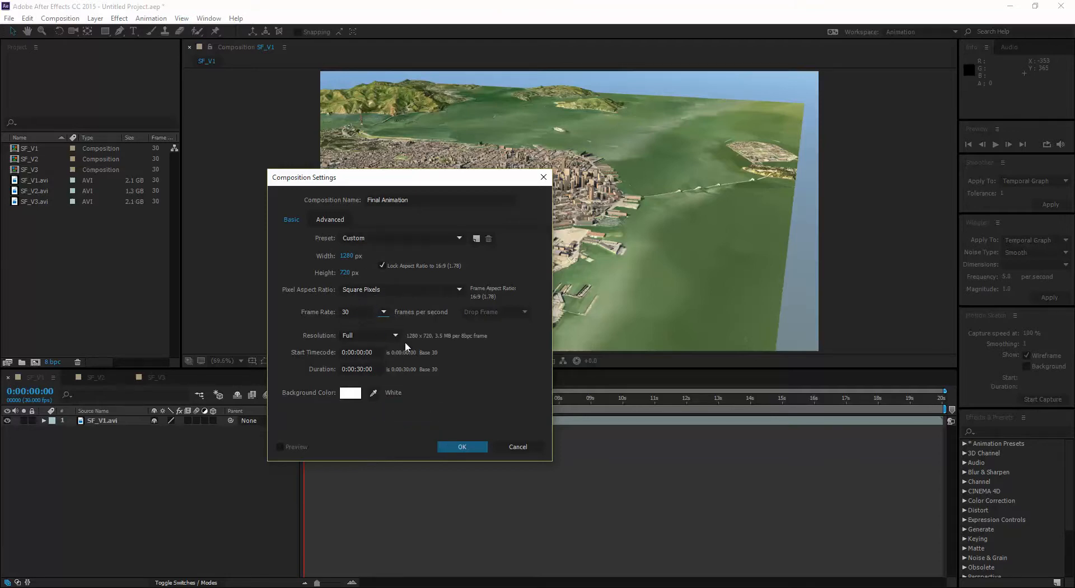
click(390, 338)
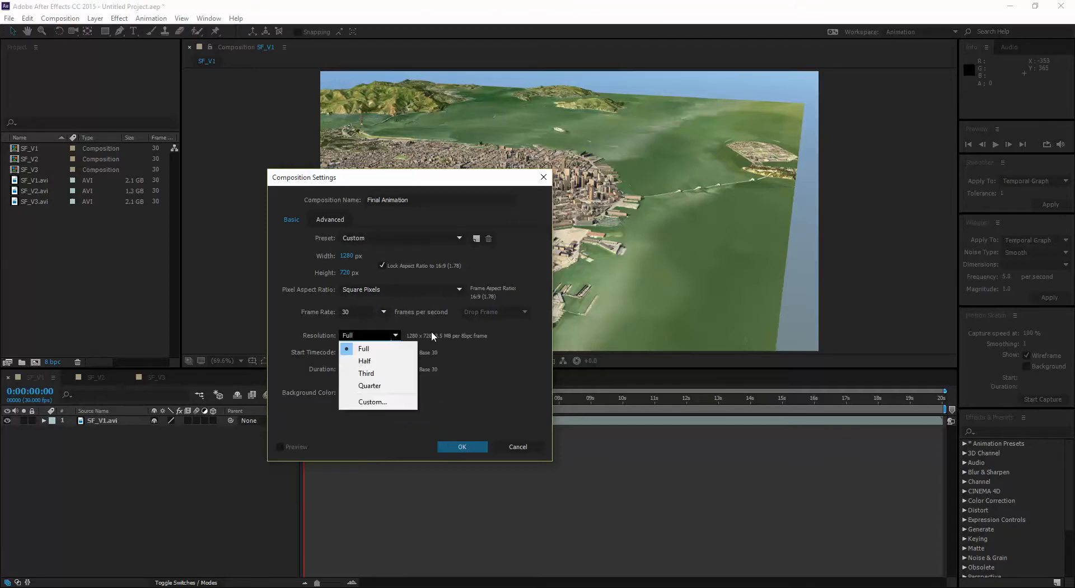
click(359, 349)
click(351, 370)
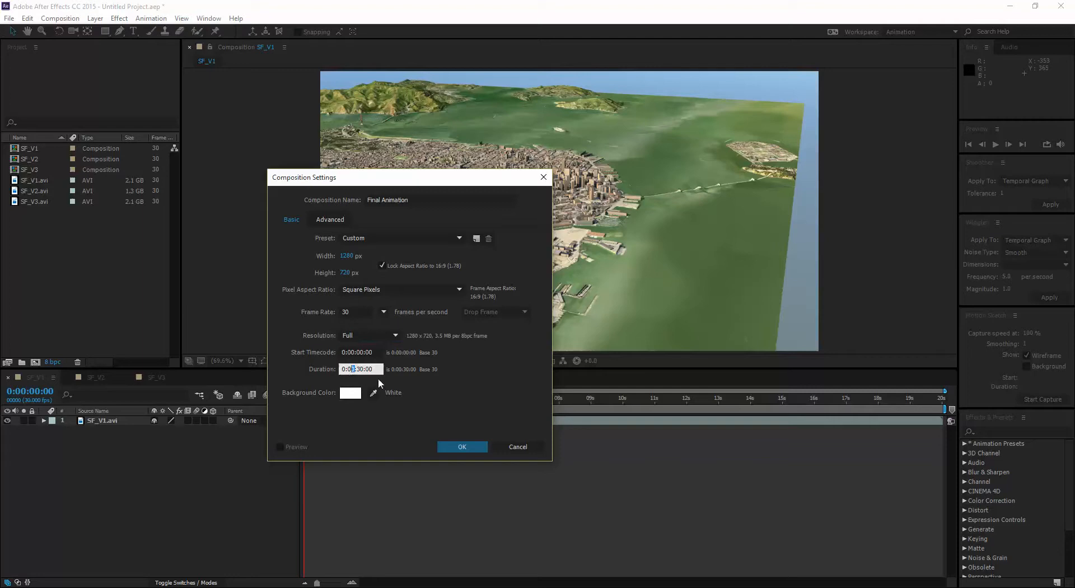
text(1:00)
Make the background color black, look over the advanced settings and create the Final Animation composition.
click(351, 394)
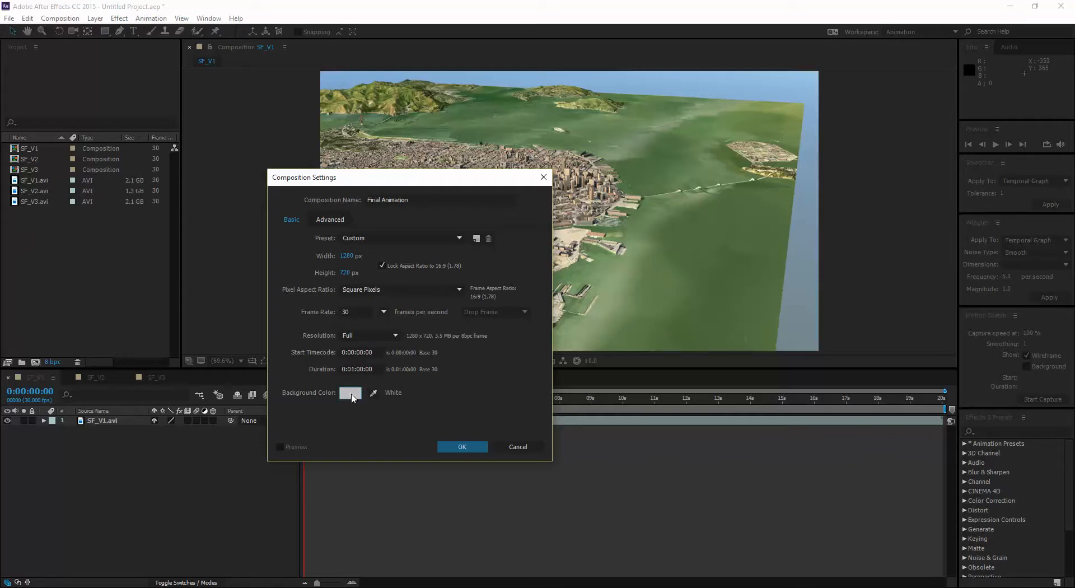
drag(424, 354, 389, 382)
click(643, 235)
click(332, 219)
click(293, 220)
click(462, 446)
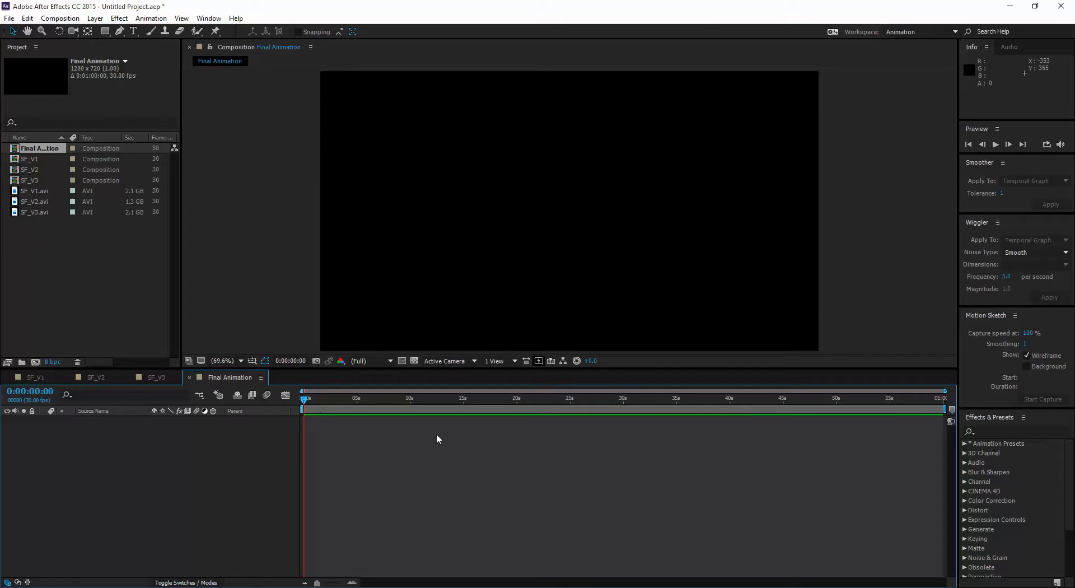
Place the SF_V1, SF_V2 and SF_V3 compositions end to end in the Final Animation timeline, each on the layer below the previous one.
click(106, 286)
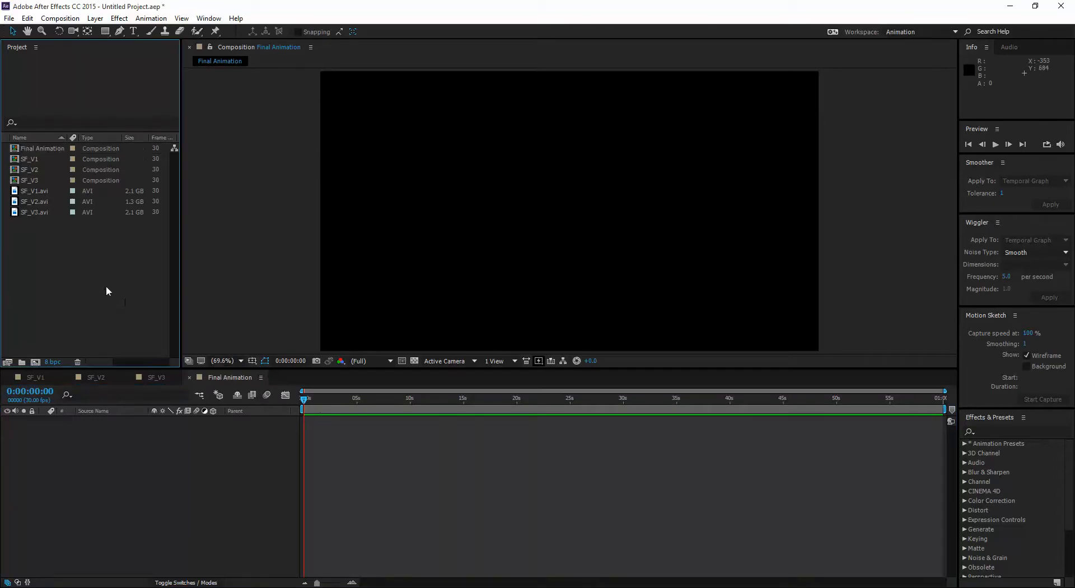
click(34, 160)
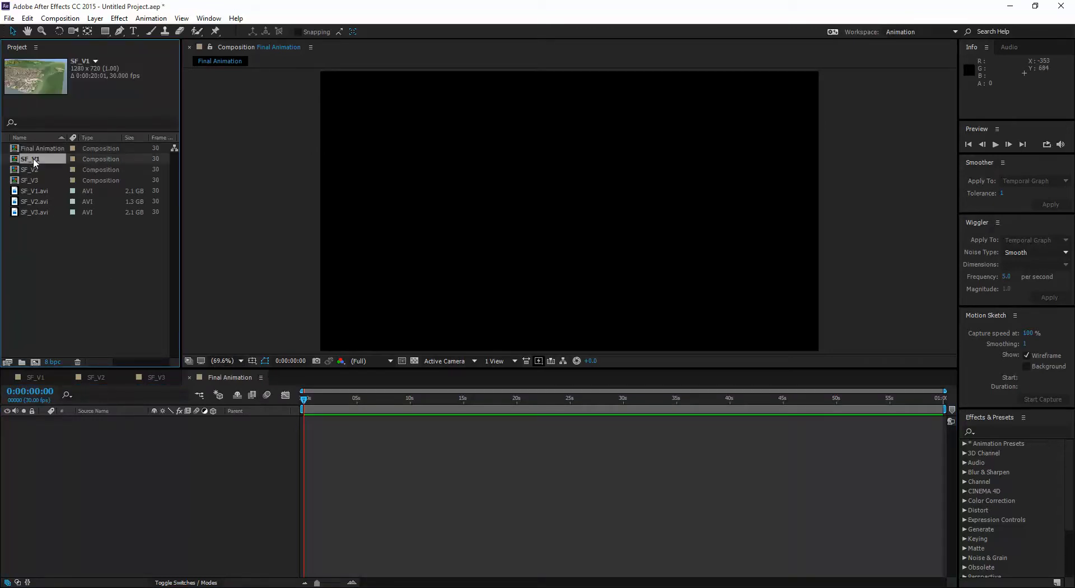
drag(35, 160, 302, 400)
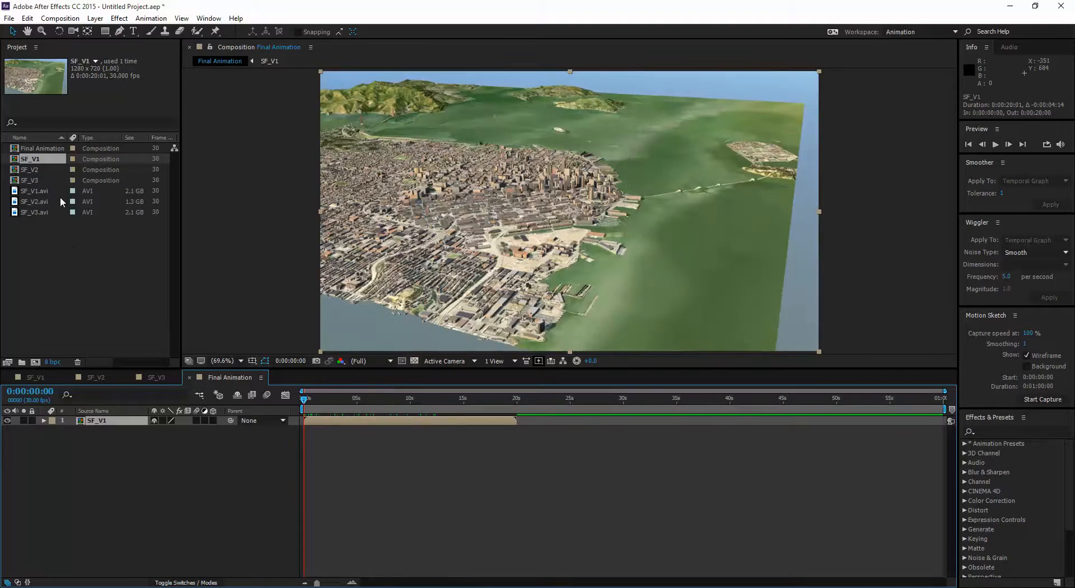
drag(42, 169, 526, 431)
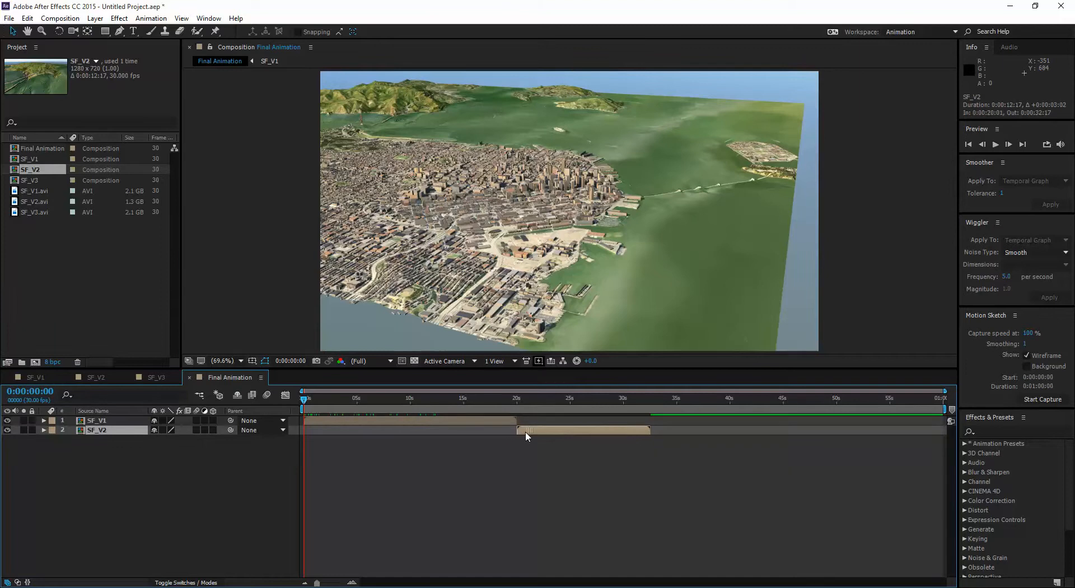
drag(304, 398, 476, 406)
mouse_move(31, 180)
mouse_down()
mouse_move(27, 188)
mouse_move(670, 402)
mouse_move(713, 456)
mouse_move(694, 441)
mouse_move(661, 442)
mouse_up()
End the work area at 0:00:52:18, where the SF_V3 layer ends, and trim the composition to the work area.
mouse_move(476, 400)
mouse_down()
mouse_move(648, 409)
mouse_move(874, 397)
mouse_move(855, 402)
mouse_move(943, 411)
mouse_move(867, 414)
mouse_up()
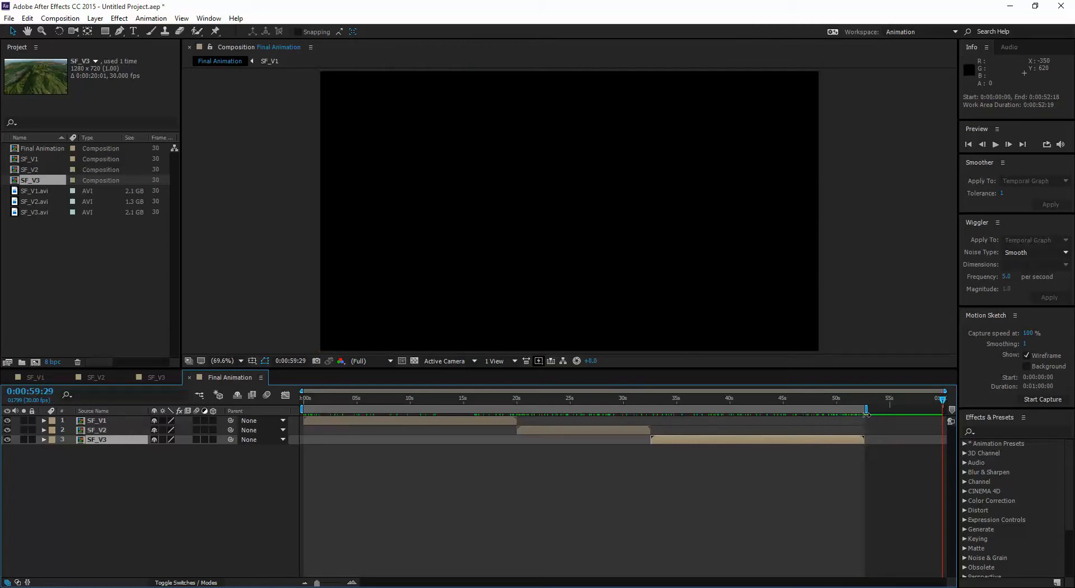
right_click(829, 412)
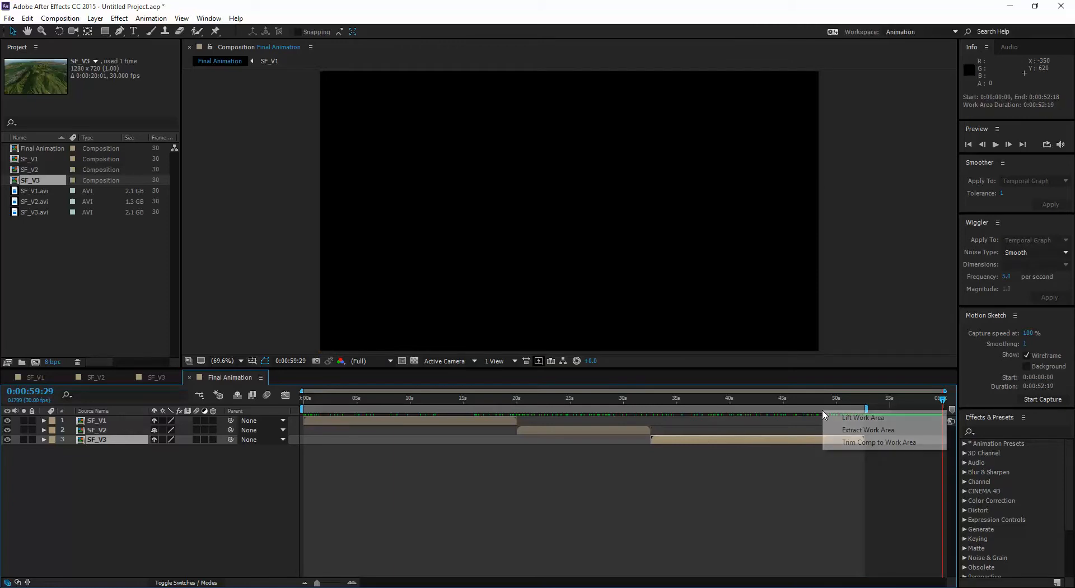
click(863, 445)
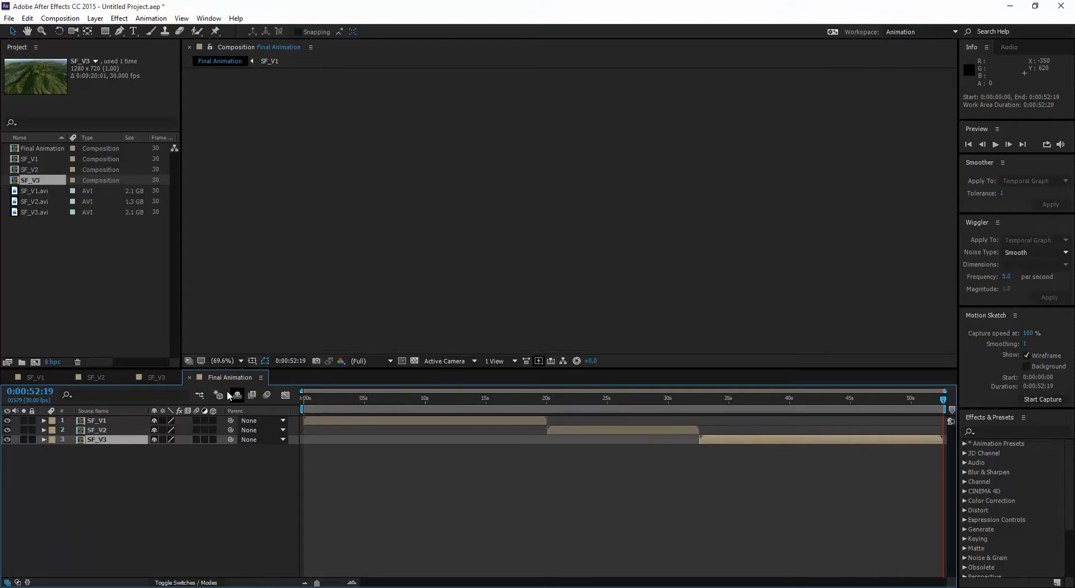
Scrub through the Final Animation sequence, check its three layers and compare it with the SF_V1 source composition.
drag(944, 400, 741, 403)
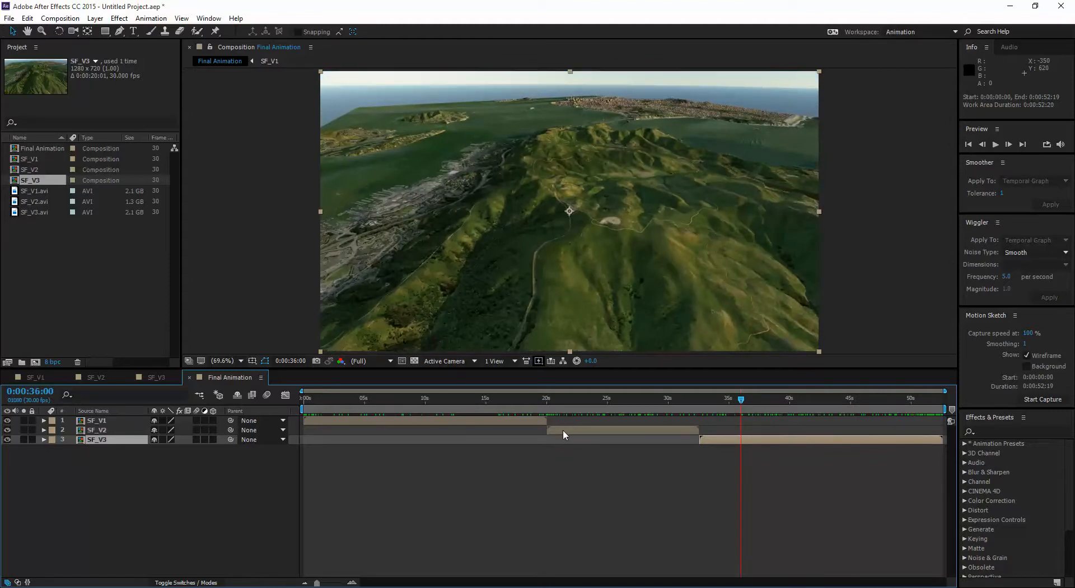
click(563, 429)
click(512, 419)
click(726, 442)
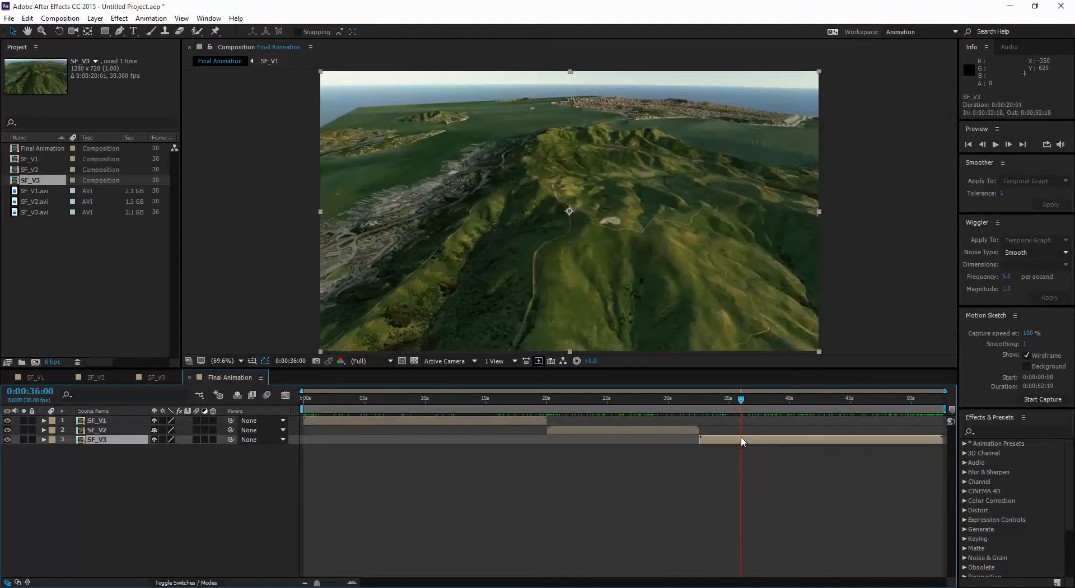
drag(746, 400, 578, 408)
click(36, 378)
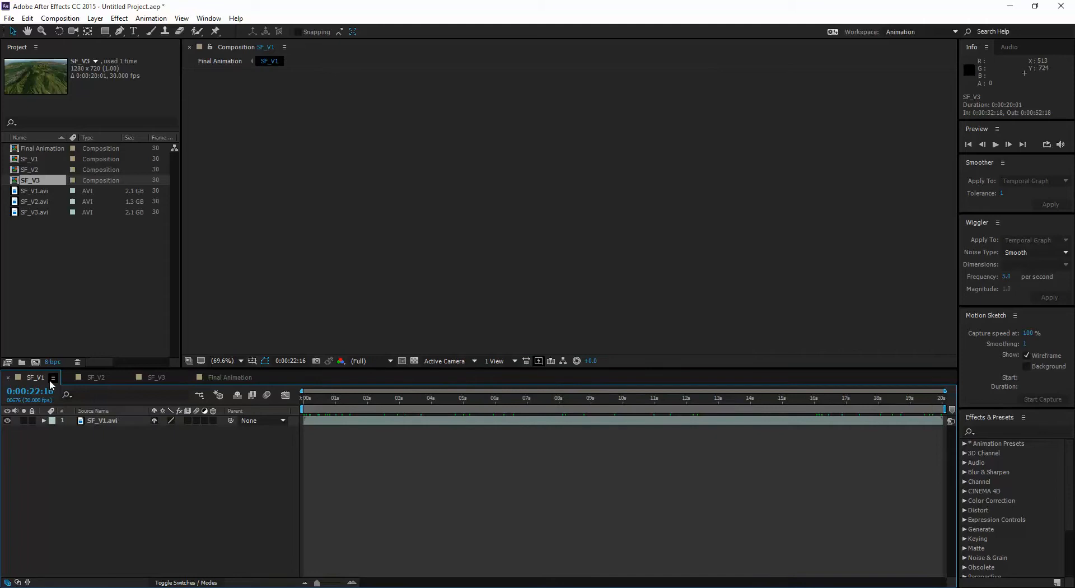
click(229, 378)
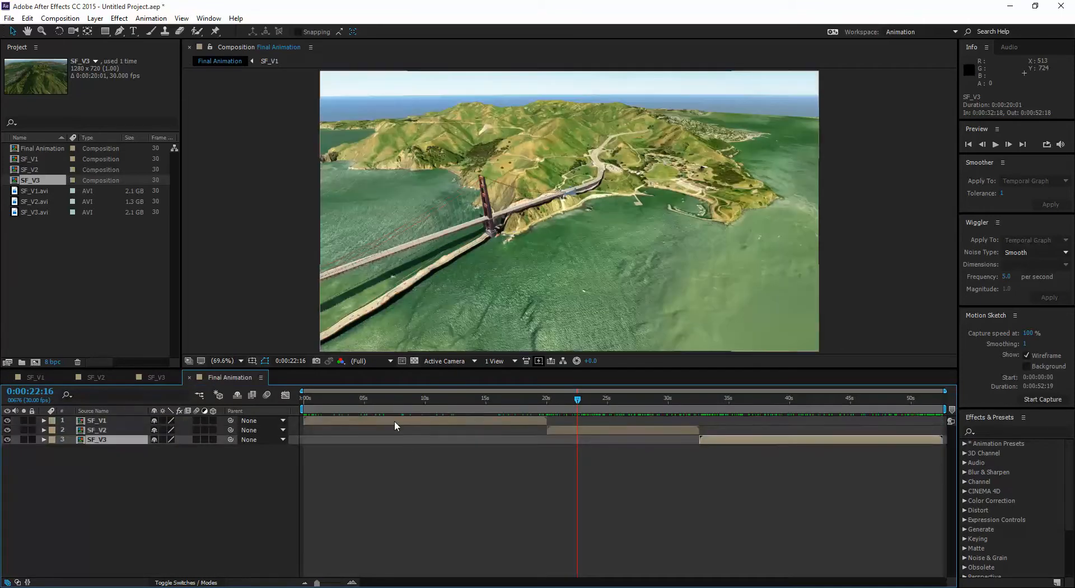
drag(581, 400, 560, 411)
click(36, 377)
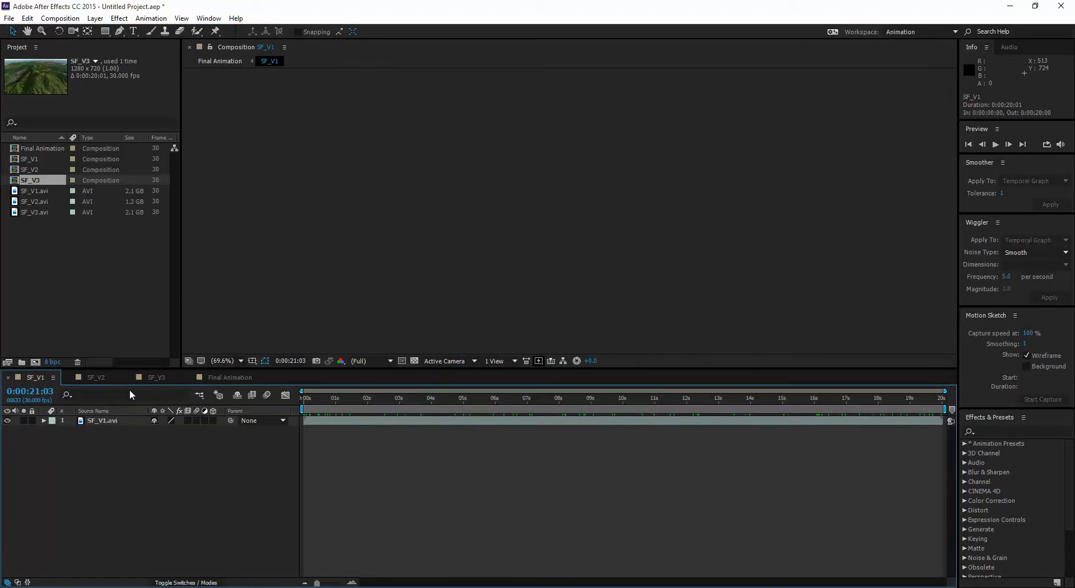
Scrub through the Final Animation sequence from the SF_V1 clip into the SF_V2 clip.
click(210, 377)
drag(525, 397, 331, 400)
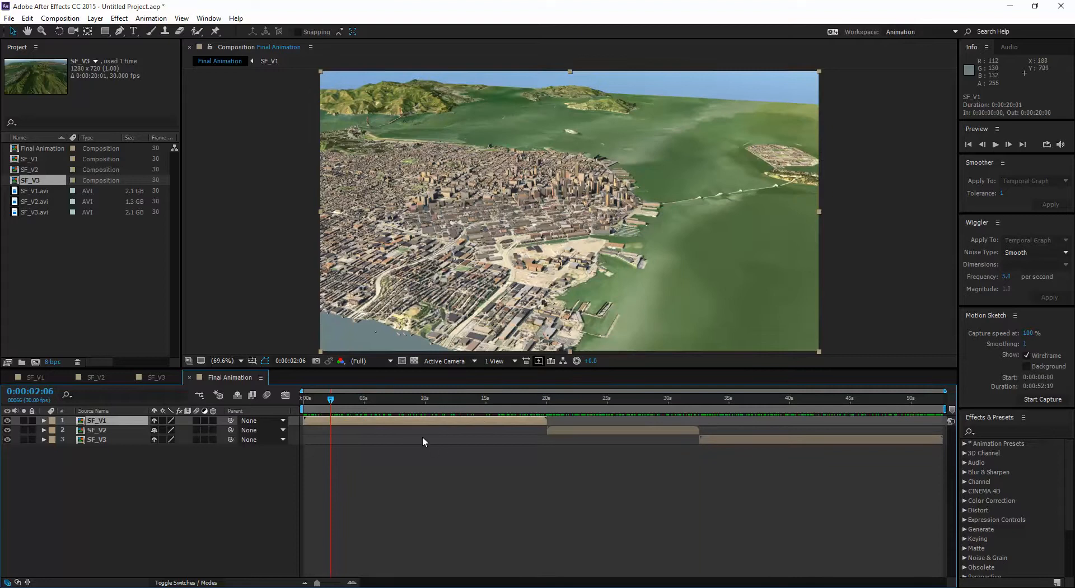
drag(330, 399, 646, 404)
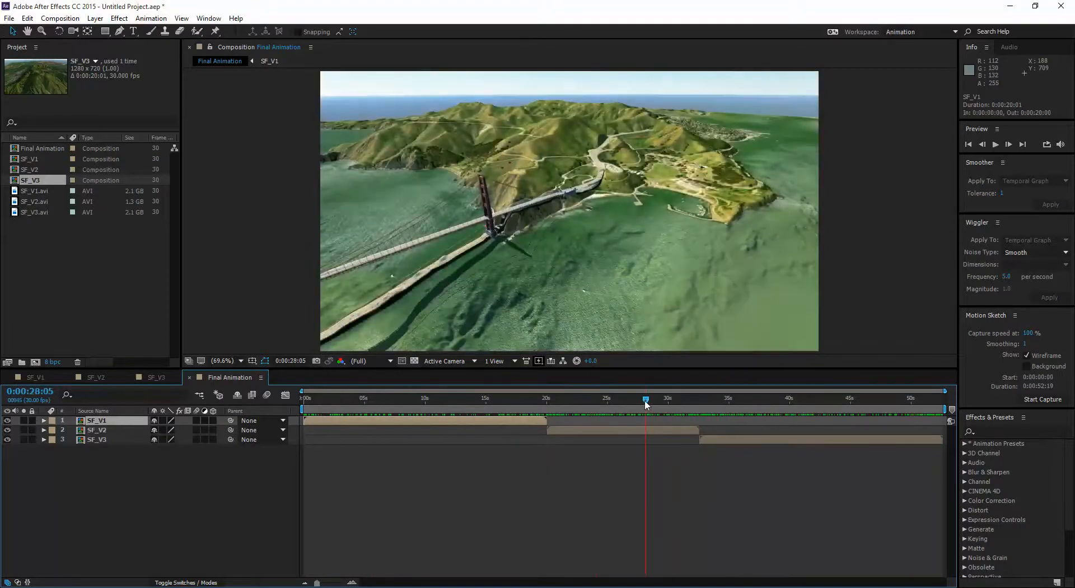
Close the Final Animation timeline, reopen it from the project once and close it again.
click(189, 377)
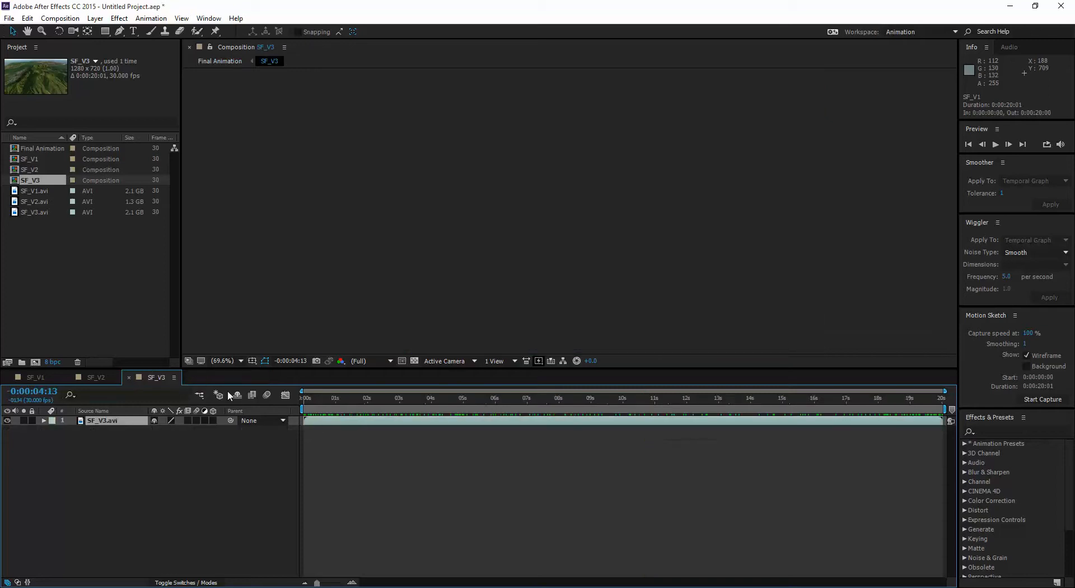
click(100, 280)
double_click(39, 148)
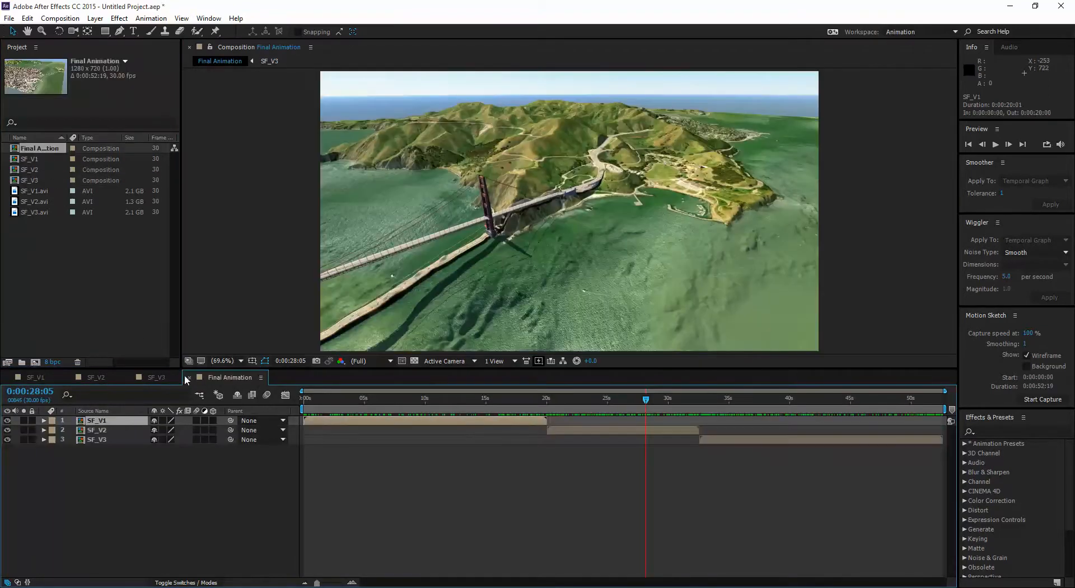
click(190, 377)
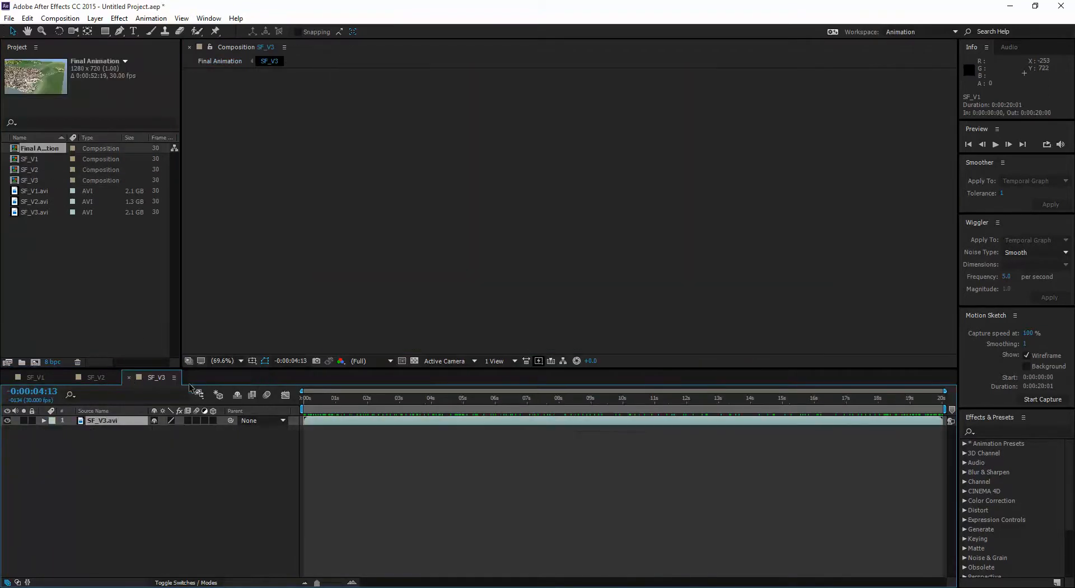
Review the SF_V1, SF_V2 and SF_V3 compositions, scrubbing through SF_V1 and SF_V3 to compare their camera moves.
click(36, 377)
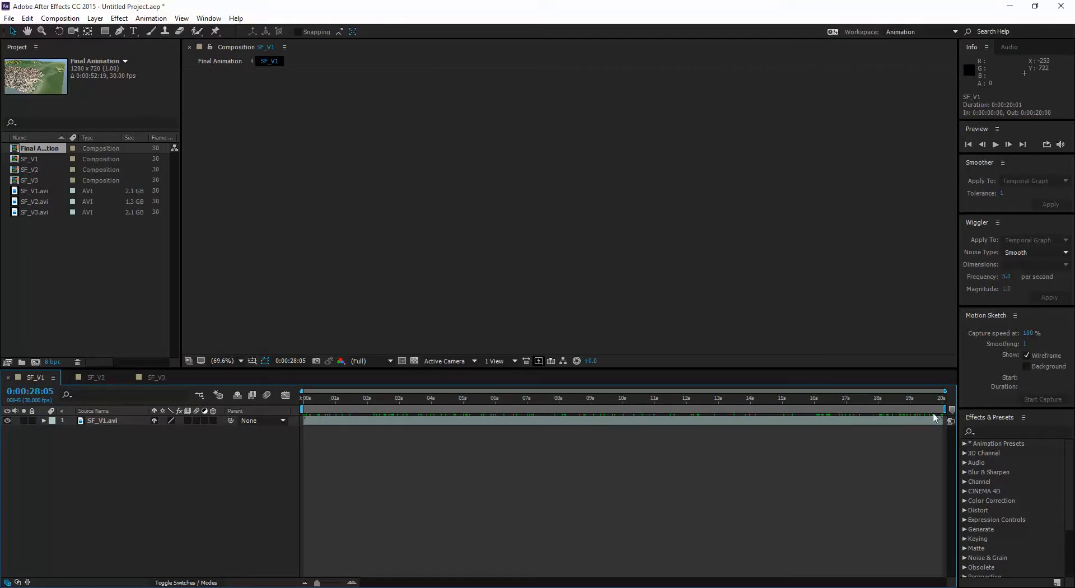
click(921, 401)
drag(922, 401, 302, 395)
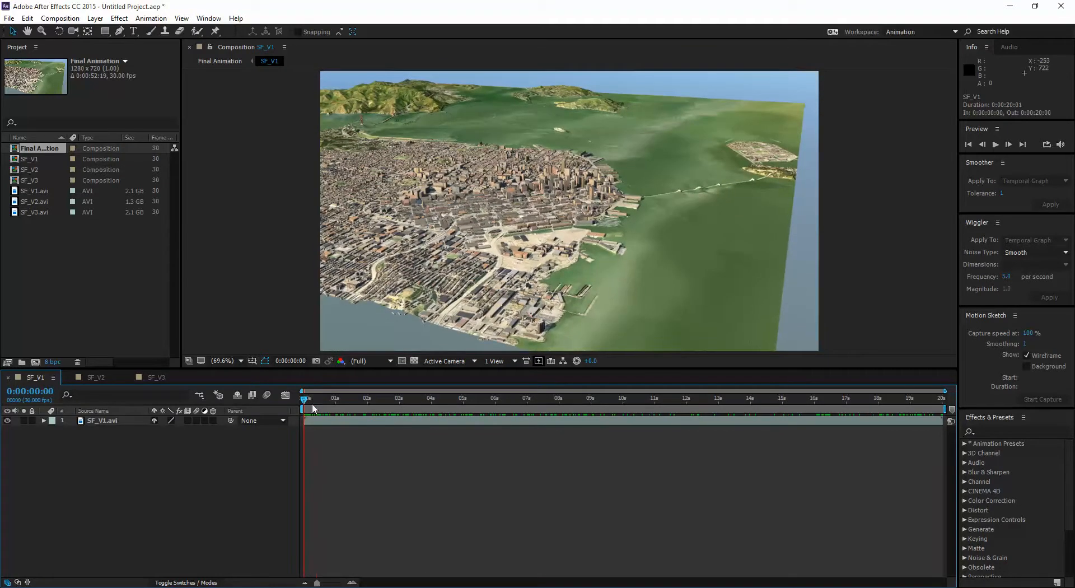
click(92, 378)
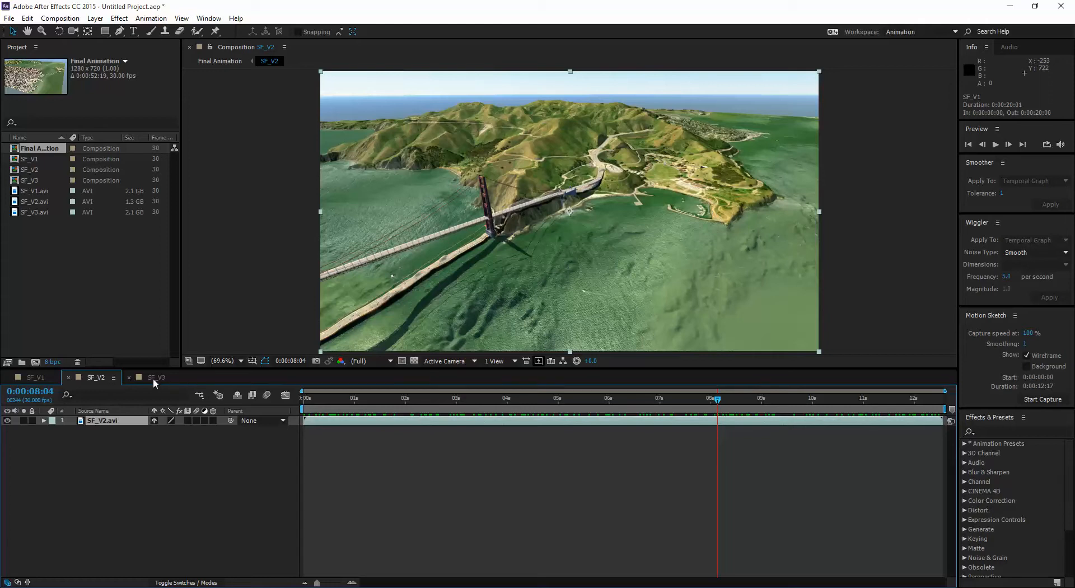
click(153, 378)
click(350, 398)
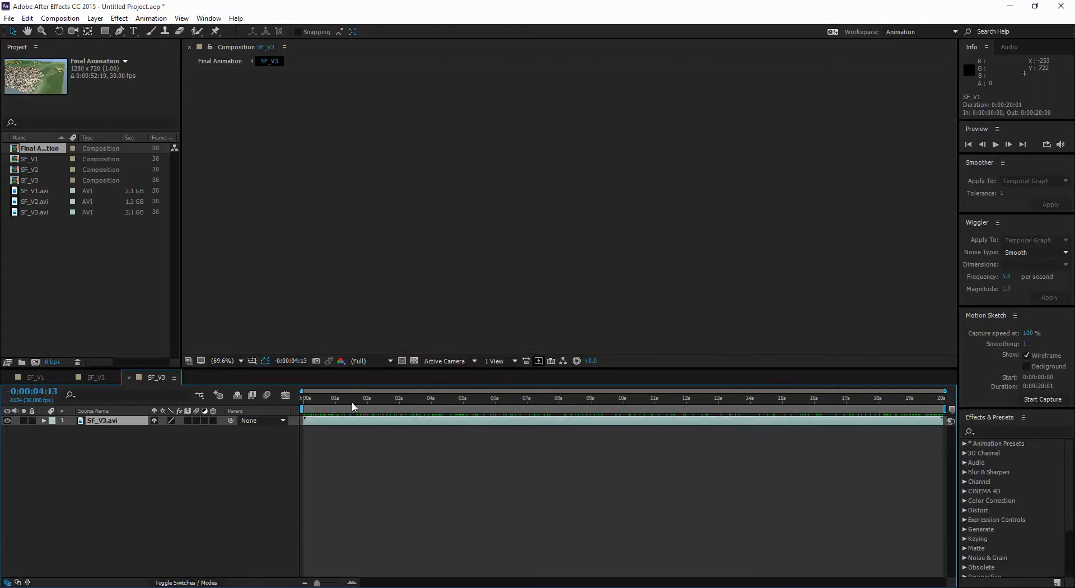
drag(353, 403, 521, 400)
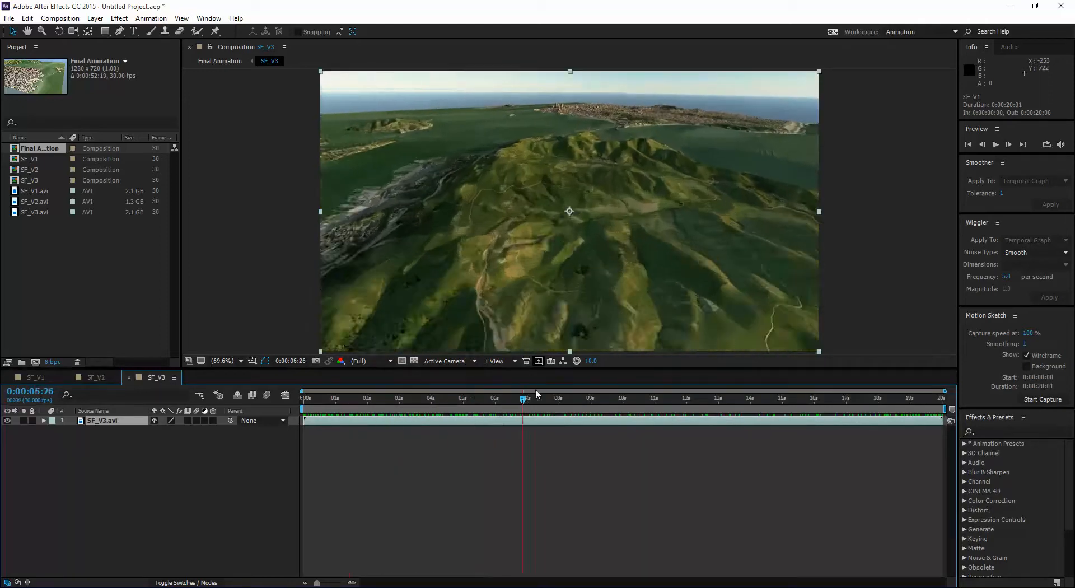
drag(456, 394, 299, 399)
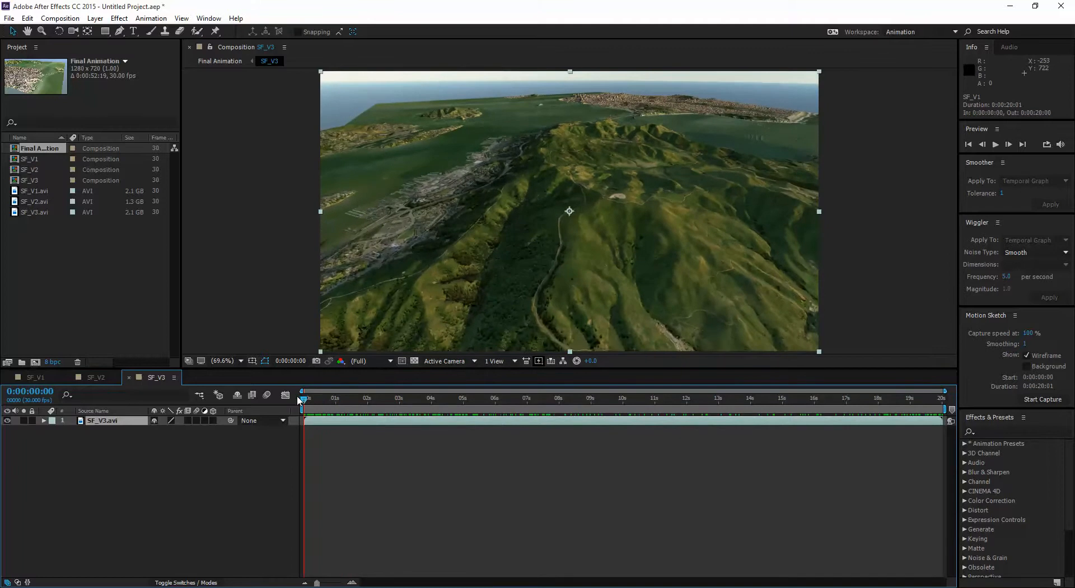
click(31, 378)
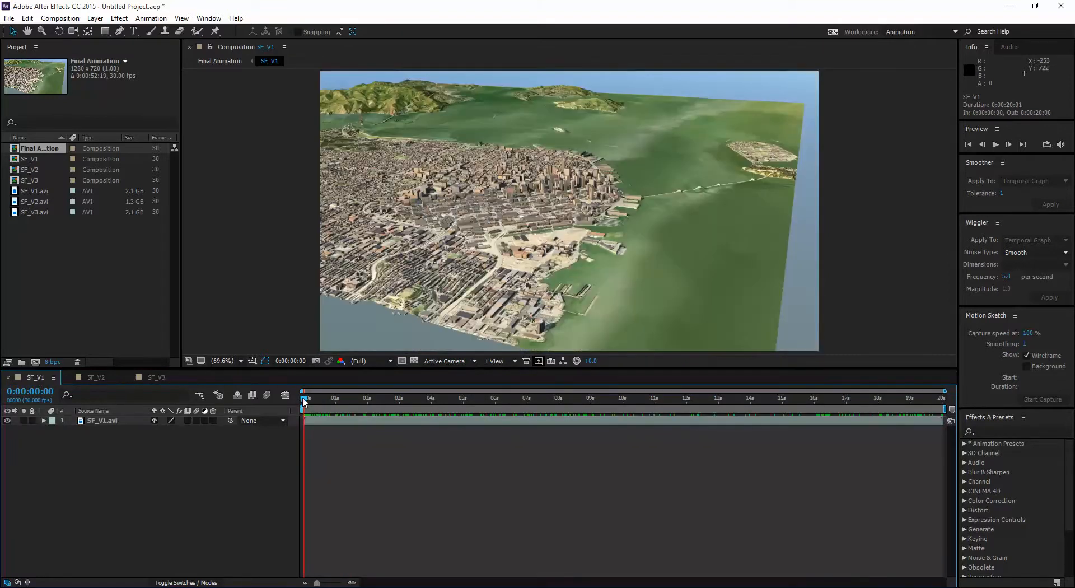
drag(314, 398, 421, 391)
click(158, 378)
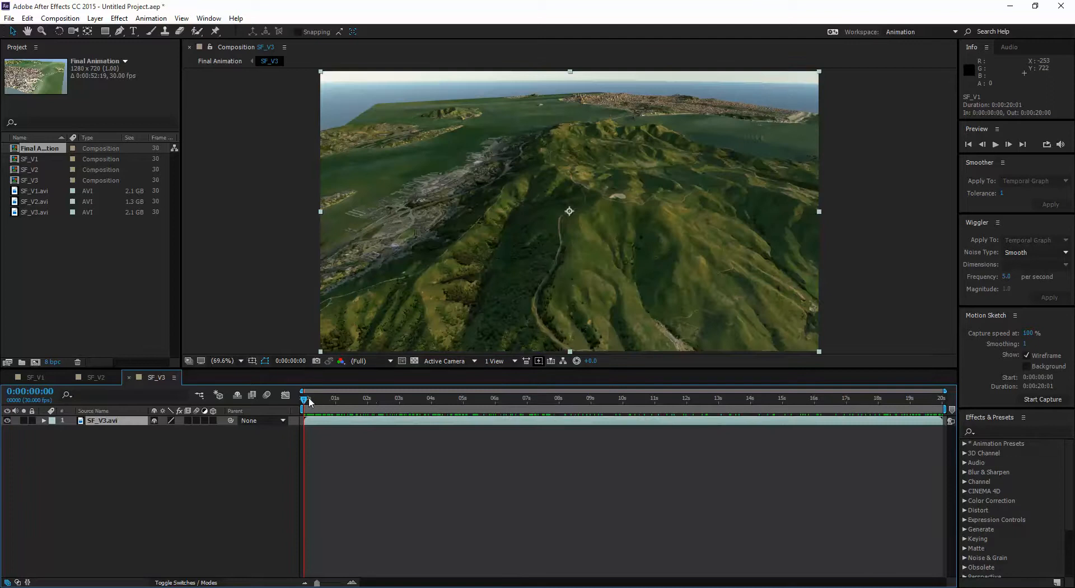
Run Track Camera on the SF_V3.avi layer in SF_V3 and dock its Effect Controls panel together with the Project panel.
mouse_move(305, 402)
mouse_down()
mouse_move(918, 398)
mouse_move(439, 384)
mouse_move(307, 396)
mouse_move(687, 406)
mouse_move(288, 396)
mouse_move(684, 398)
mouse_move(937, 382)
mouse_move(300, 390)
mouse_up()
click(296, 327)
click(266, 395)
click(114, 423)
click(119, 18)
mouse_move(166, 21)
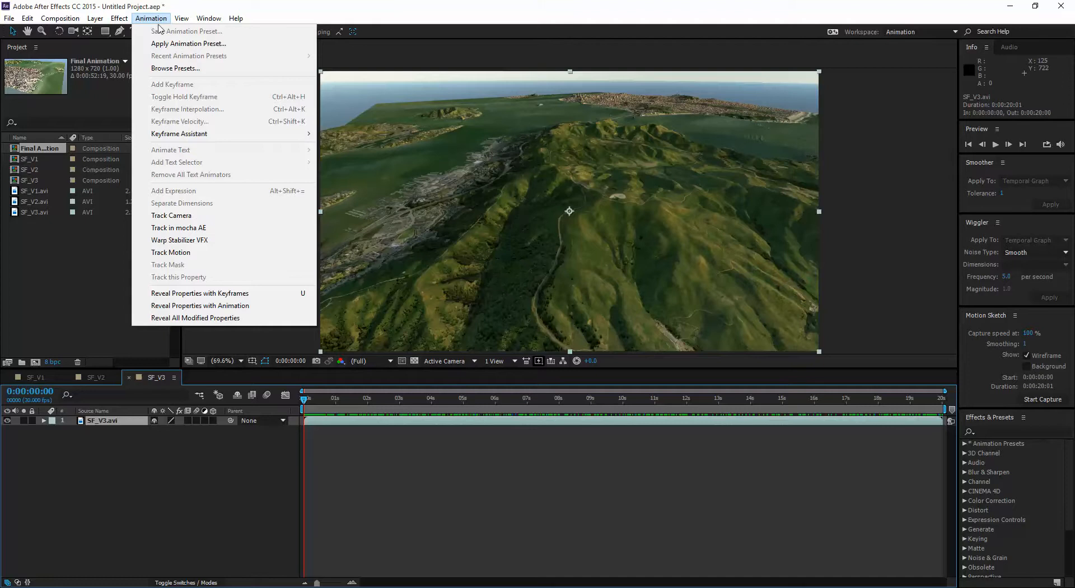
click(180, 217)
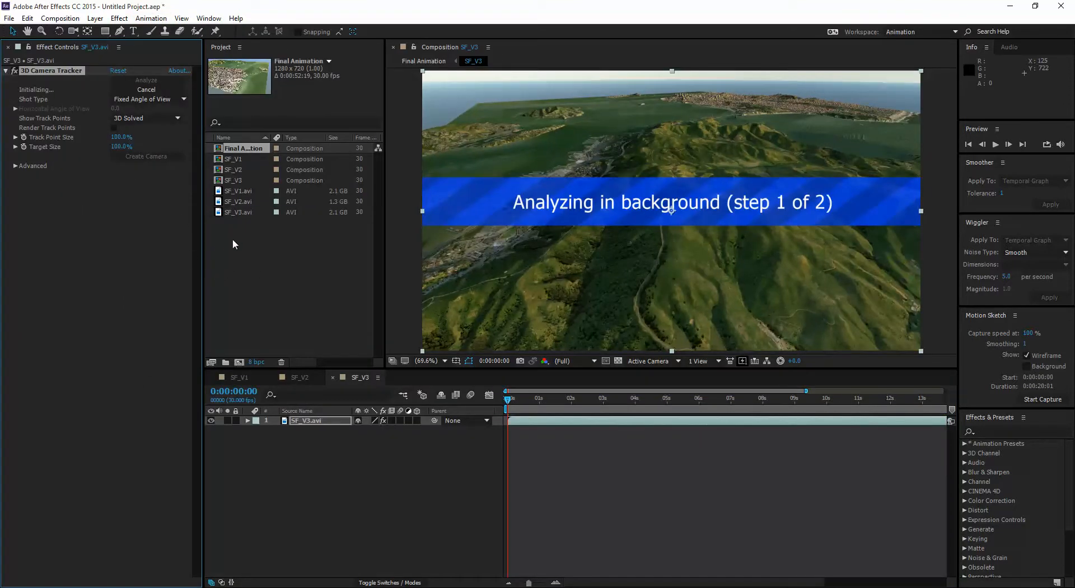
drag(83, 48, 234, 66)
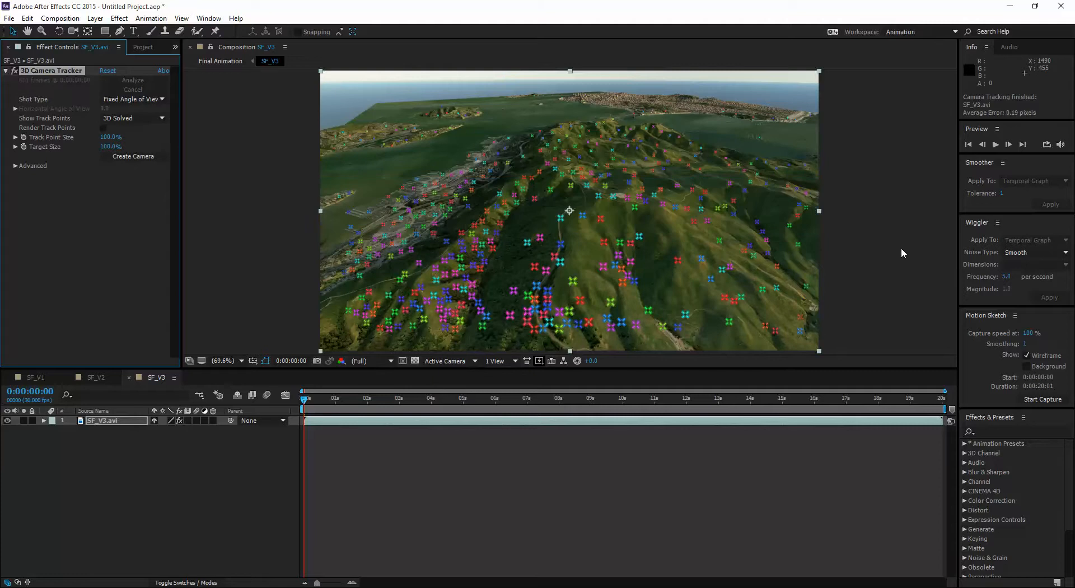
click(952, 587)
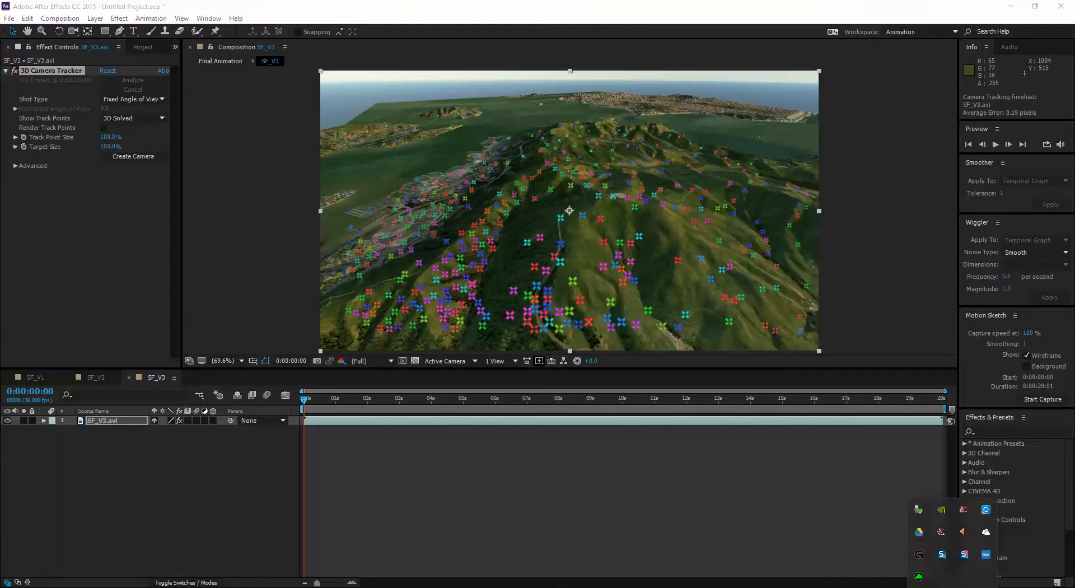
click(953, 587)
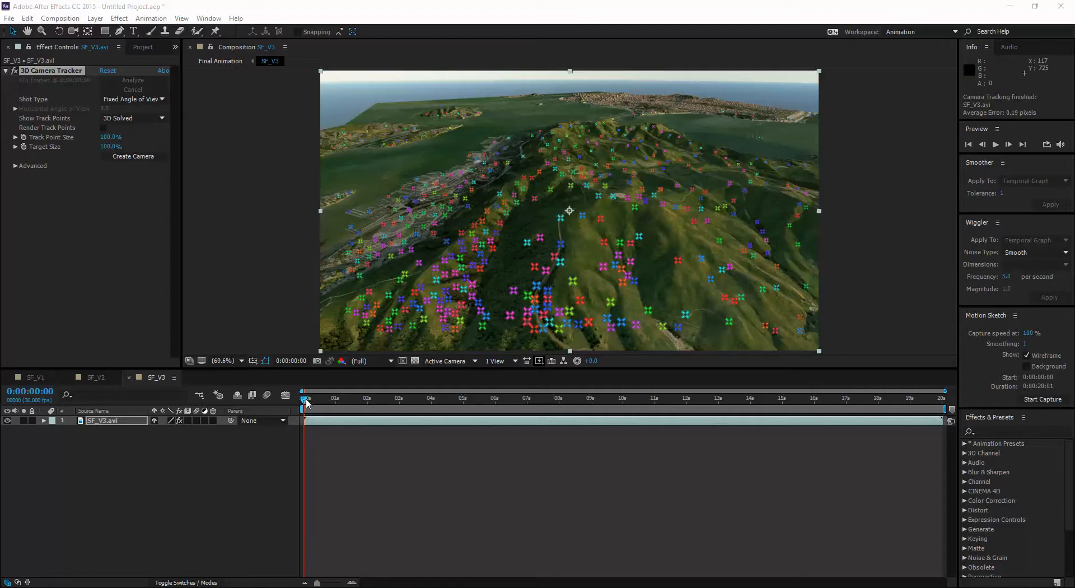
At the first frame, create a solid and camera from a cluster of 13 track points on the hillside near the road.
drag(306, 402, 267, 402)
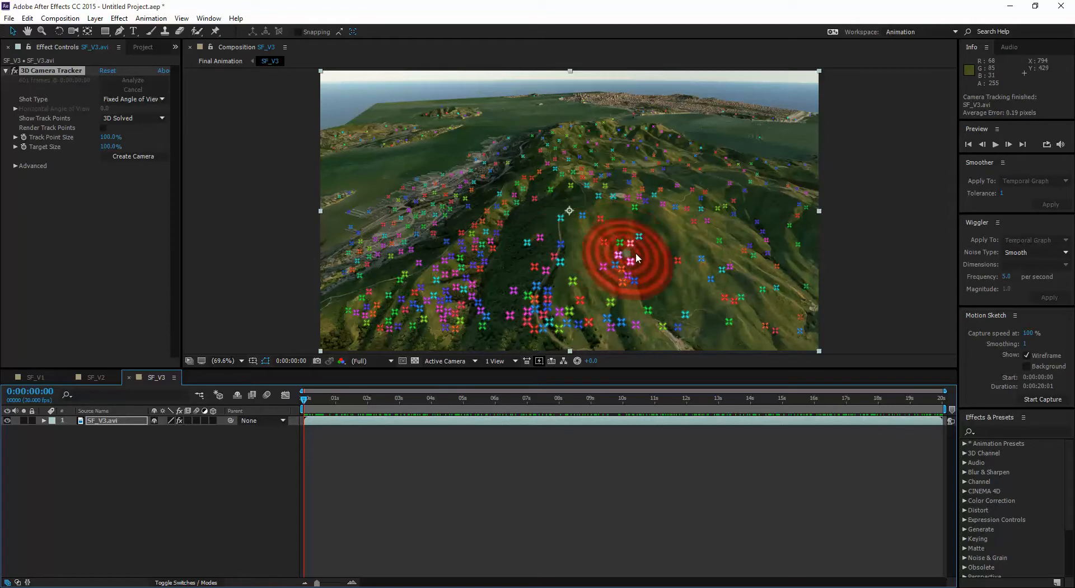
mouse_move(633, 223)
mouse_down()
mouse_move(596, 227)
mouse_move(582, 266)
mouse_move(599, 295)
mouse_move(624, 300)
mouse_move(663, 276)
mouse_move(638, 223)
mouse_up()
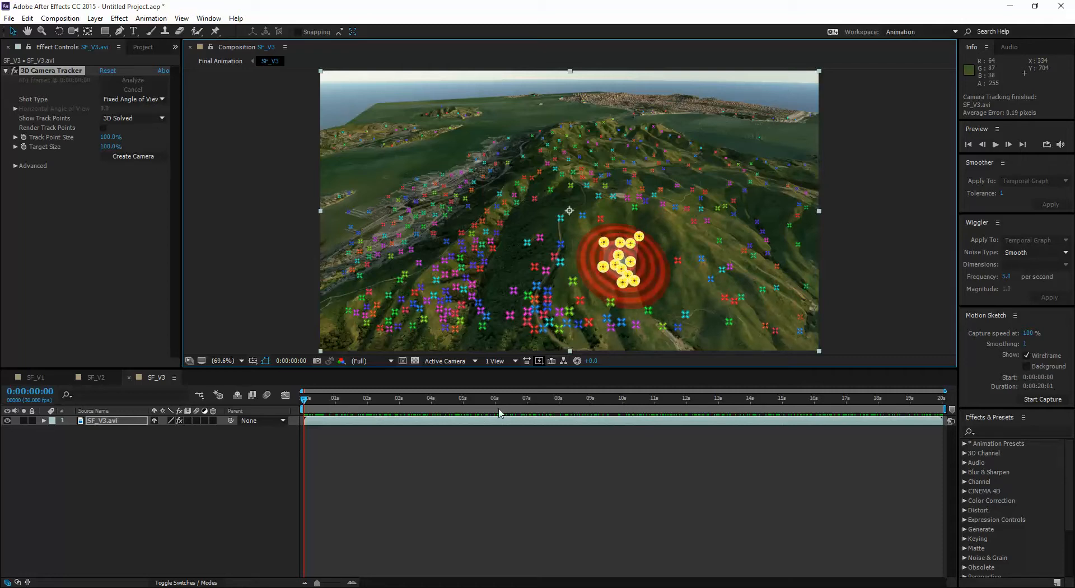
right_click(619, 258)
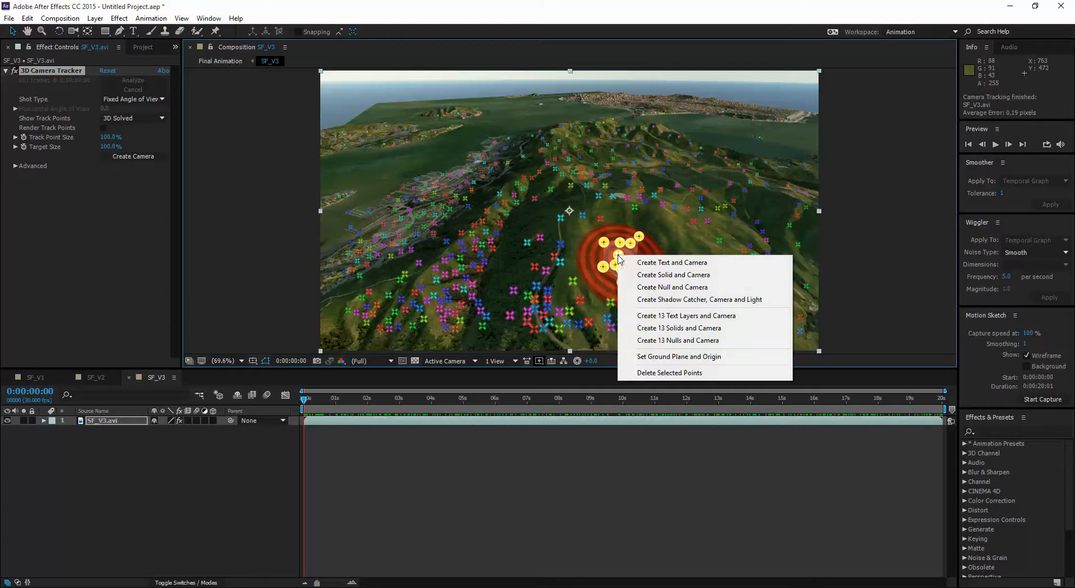
click(676, 275)
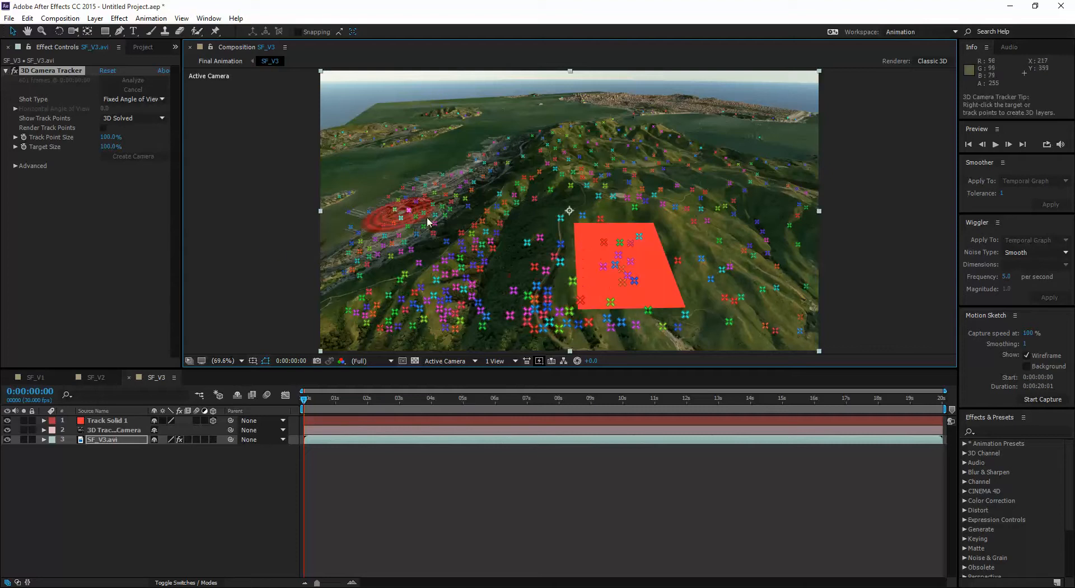
Expand the tracker camera and SF_V3.avi layers and compare the camera layer with the 3D Camera Tracker effect.
click(124, 430)
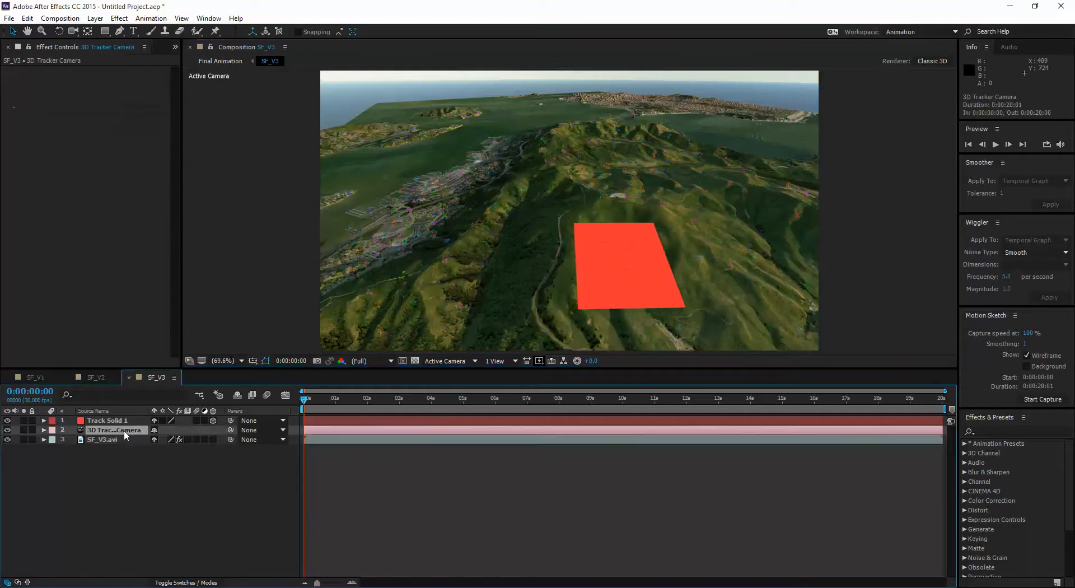
click(118, 440)
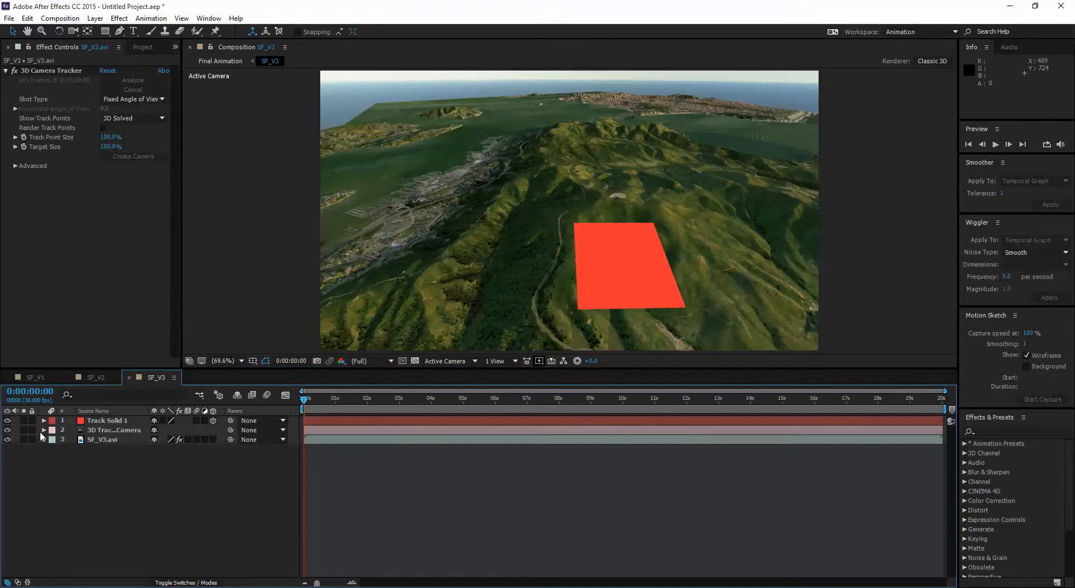
click(44, 440)
click(105, 431)
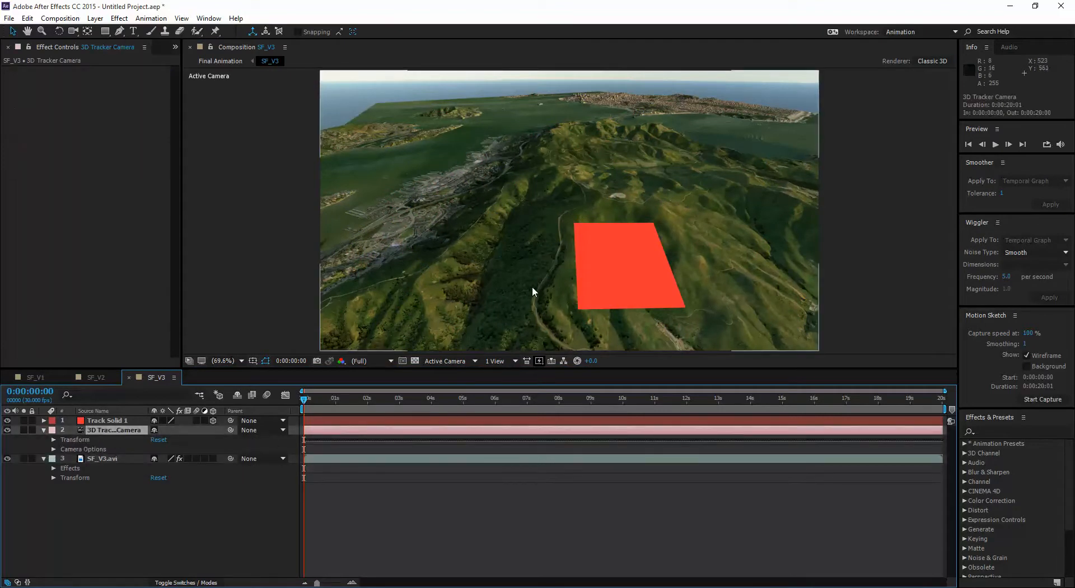
click(52, 469)
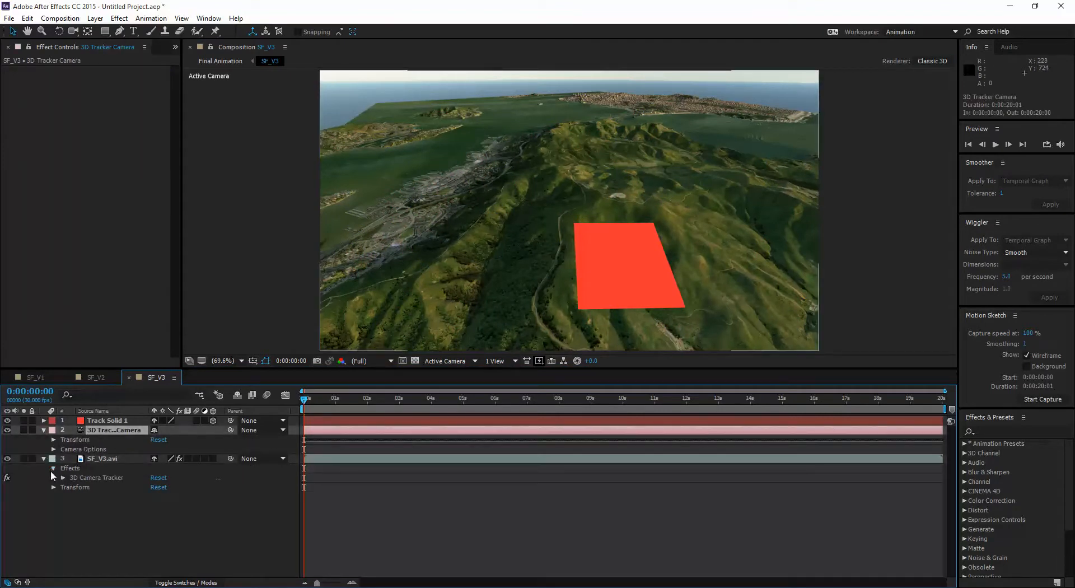
click(92, 477)
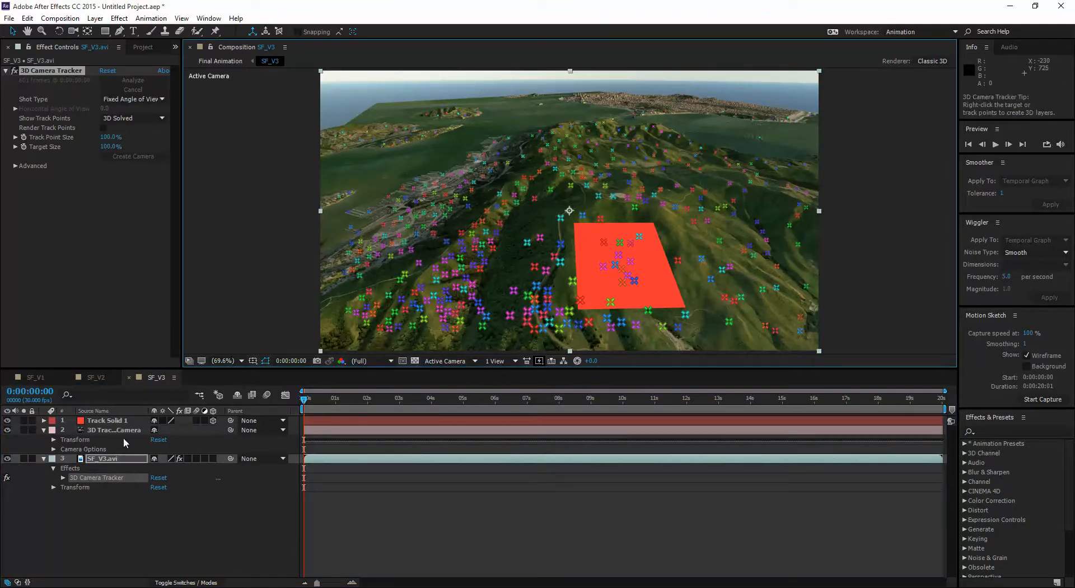
click(107, 430)
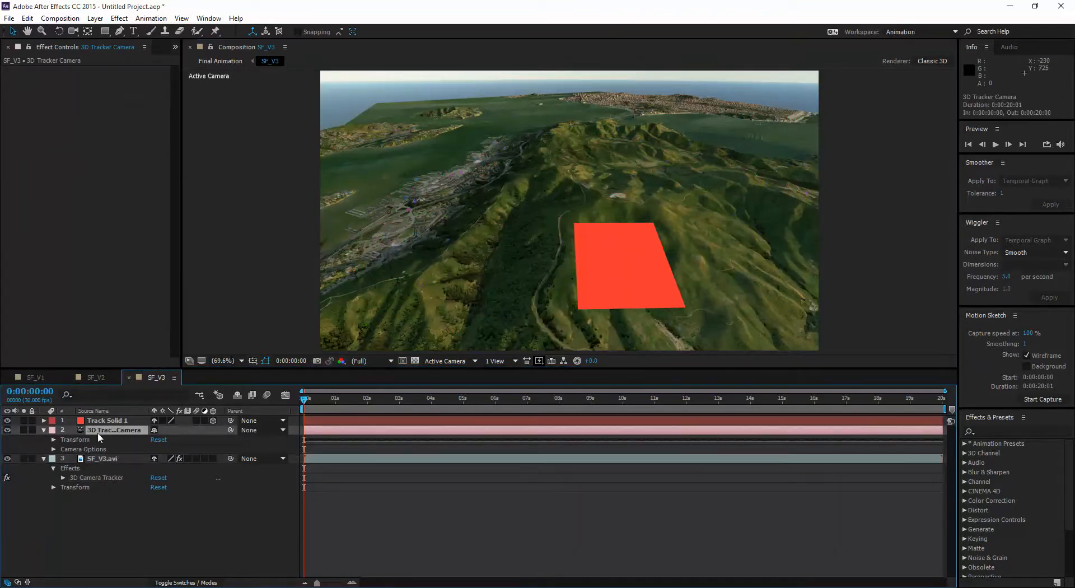
Test the tracker's Render Track Points option, leave it off, and set Track Point Size to 38% and Target Size to 36%.
click(90, 478)
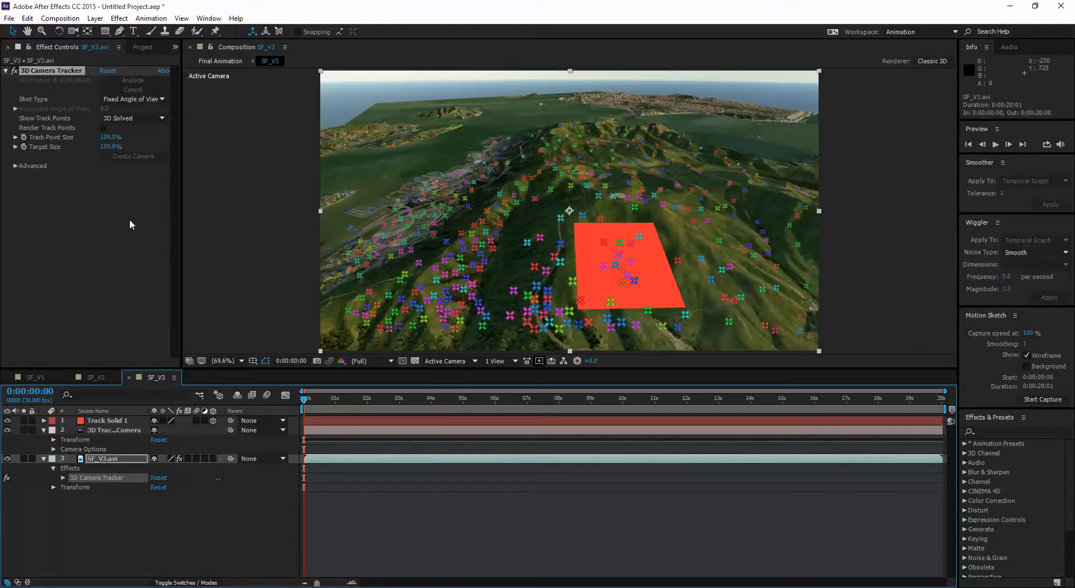
click(103, 128)
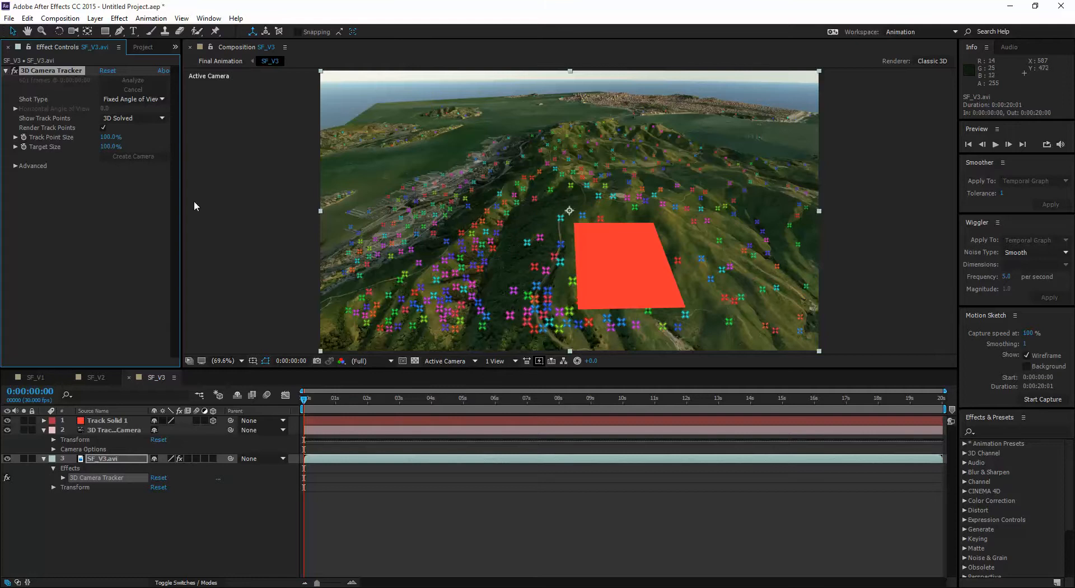
click(103, 128)
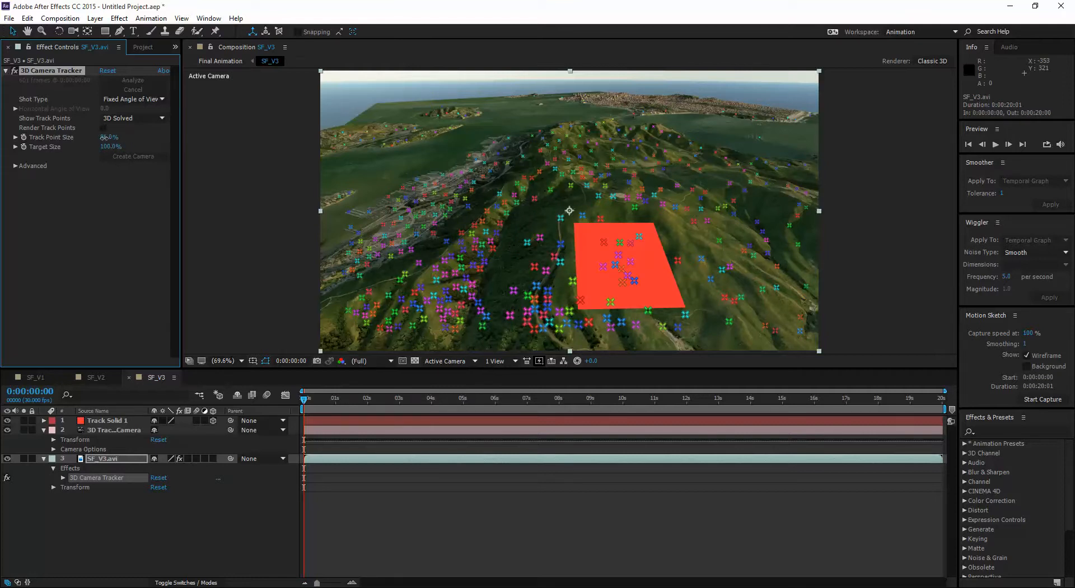
drag(104, 138, 78, 139)
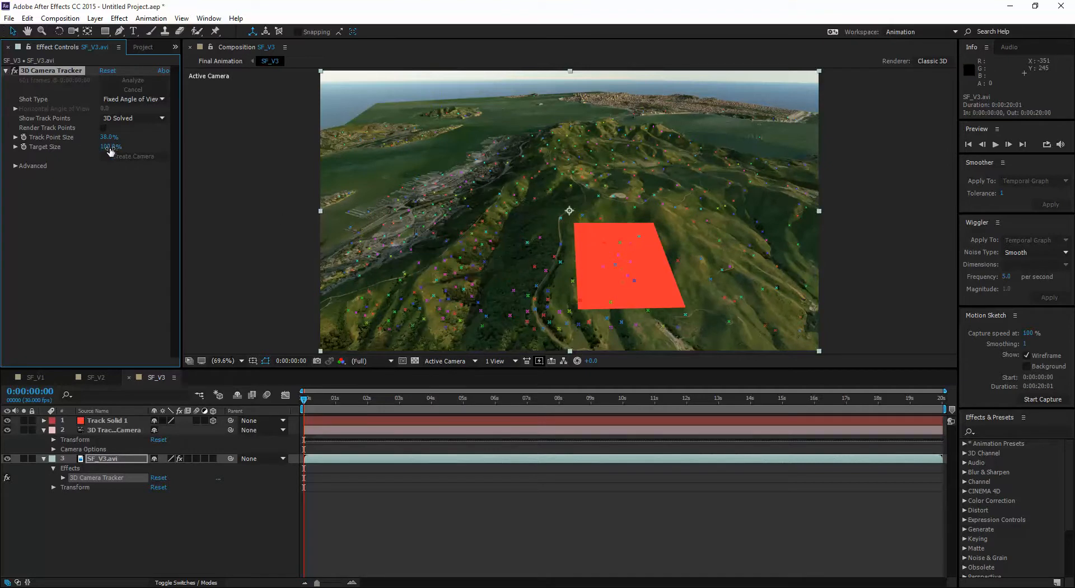
drag(101, 147, 90, 147)
click(220, 215)
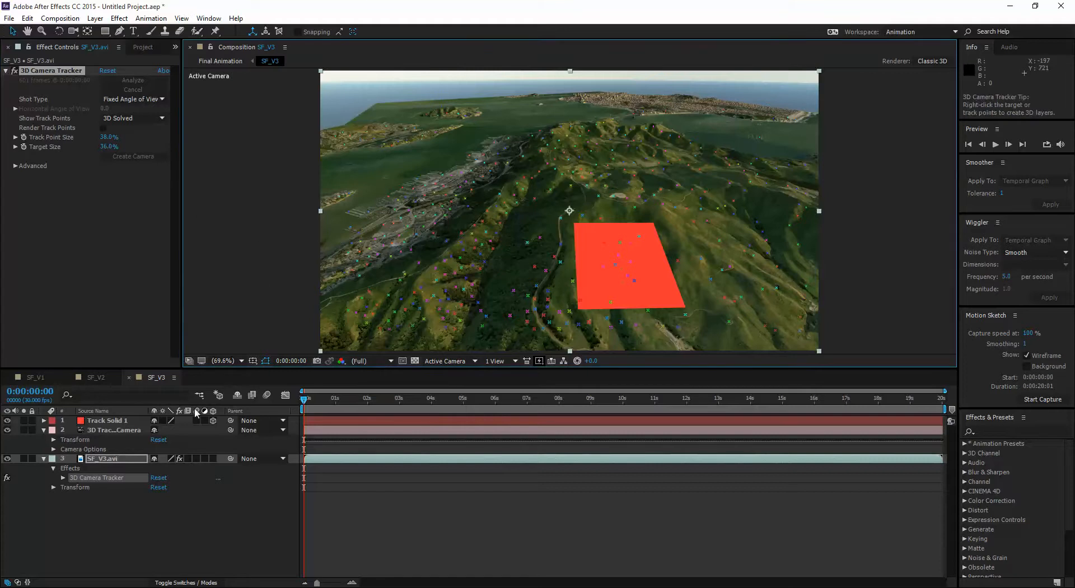
Select the tracker camera and the Track Solid 1 layer in turn to inspect them, and clear the selection.
click(116, 431)
click(90, 421)
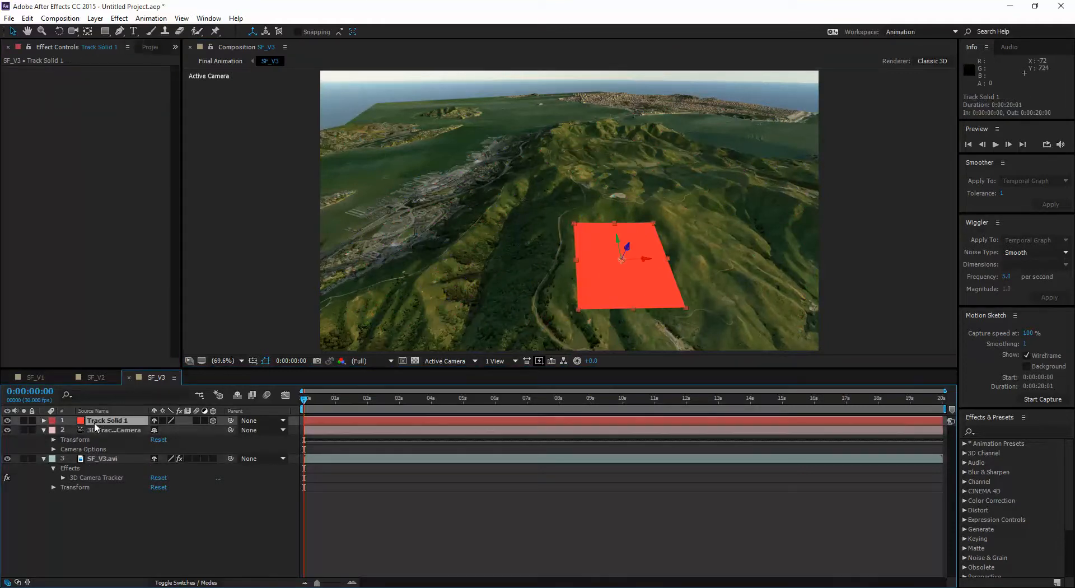
click(266, 290)
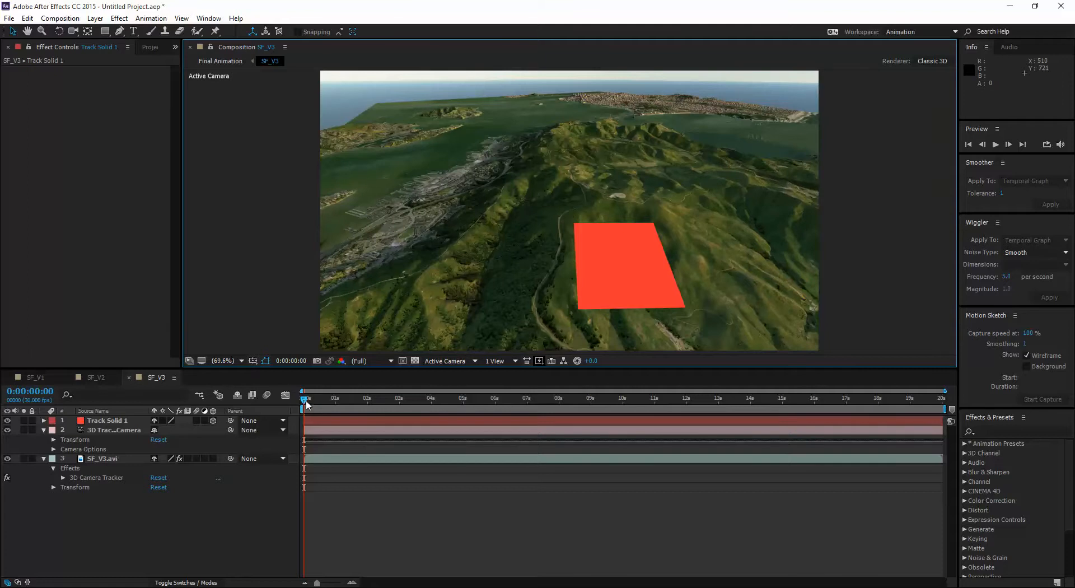
Return to the first frame, select the red solid on the hillside to inspect its placement, and clear the selection.
mouse_move(306, 405)
mouse_down()
mouse_move(579, 400)
mouse_move(682, 412)
mouse_move(638, 401)
mouse_move(286, 399)
mouse_up()
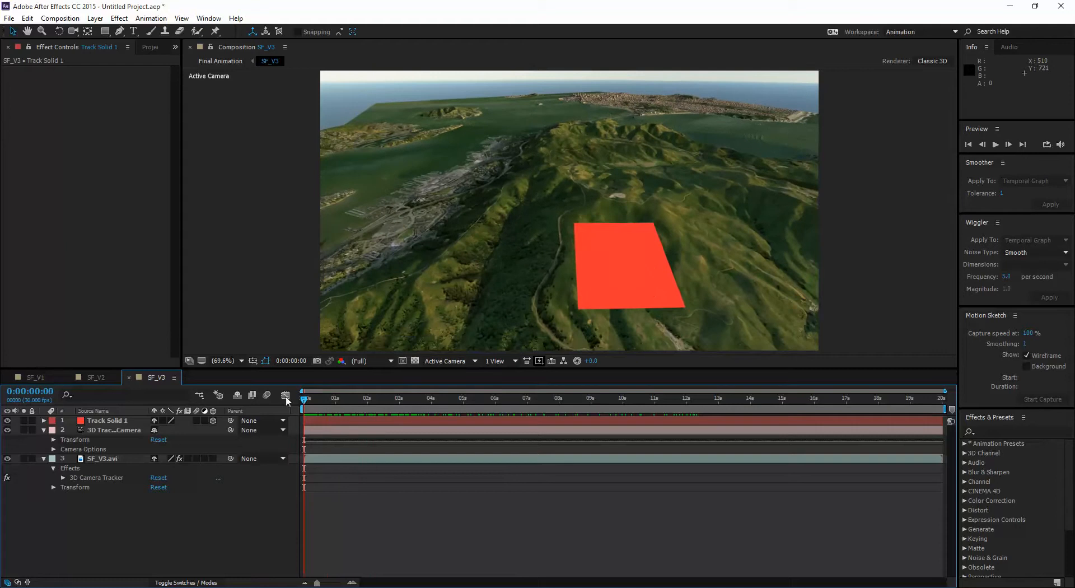
click(663, 263)
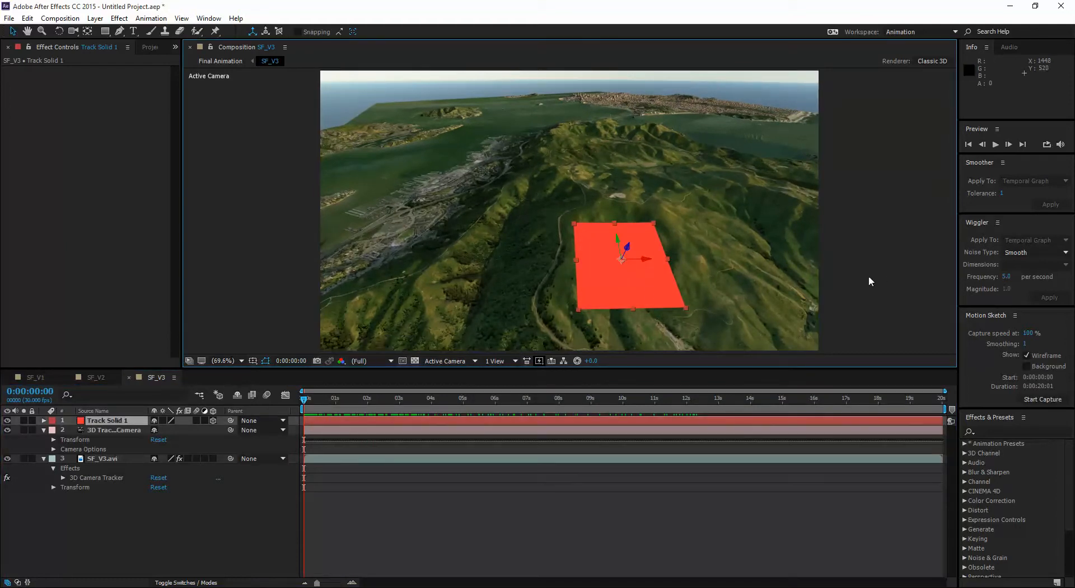
click(866, 261)
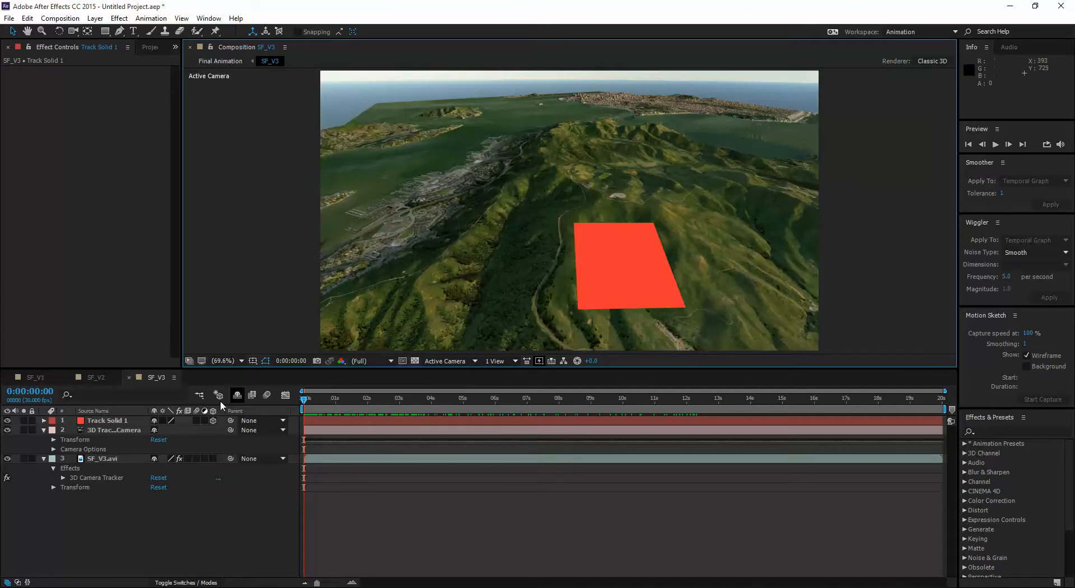
At 0:00:02:01, create a solid from a cluster of 26 track points over the built-up area along the shoreline.
click(91, 478)
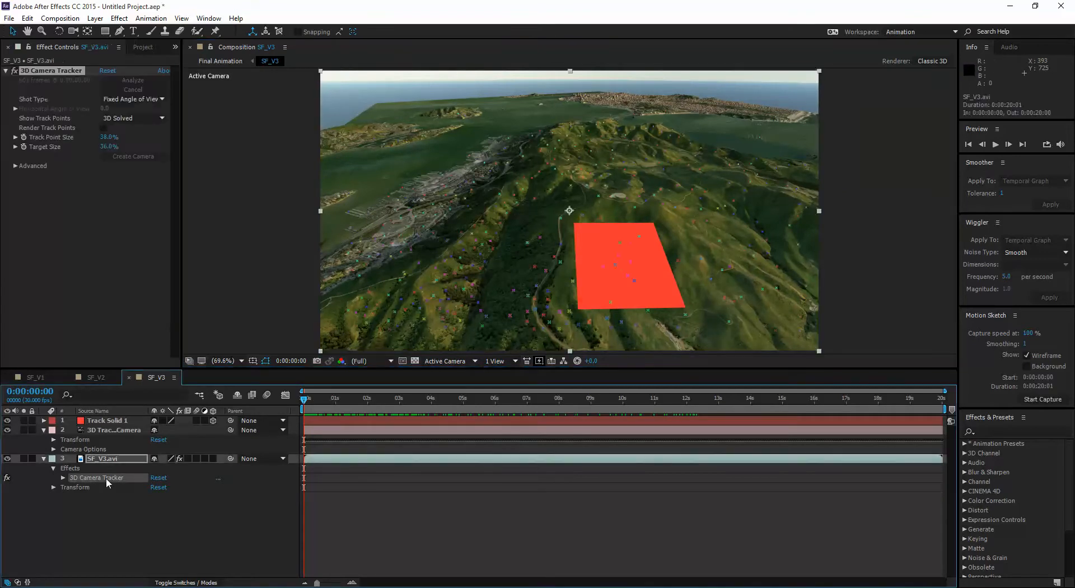
click(307, 402)
drag(315, 400, 368, 399)
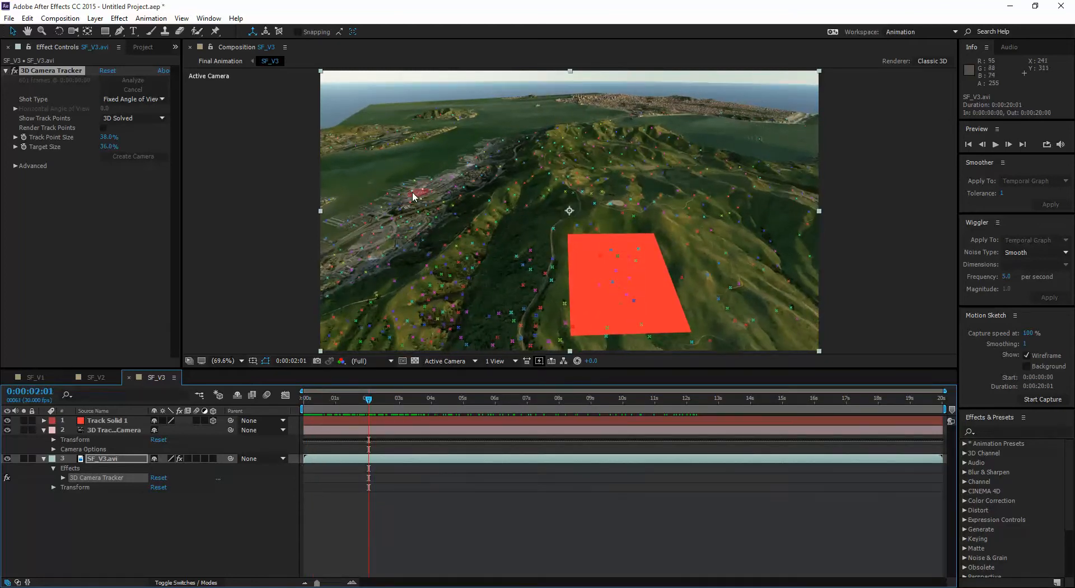
mouse_move(407, 180)
mouse_down()
mouse_move(367, 203)
mouse_move(368, 219)
mouse_move(438, 220)
mouse_up()
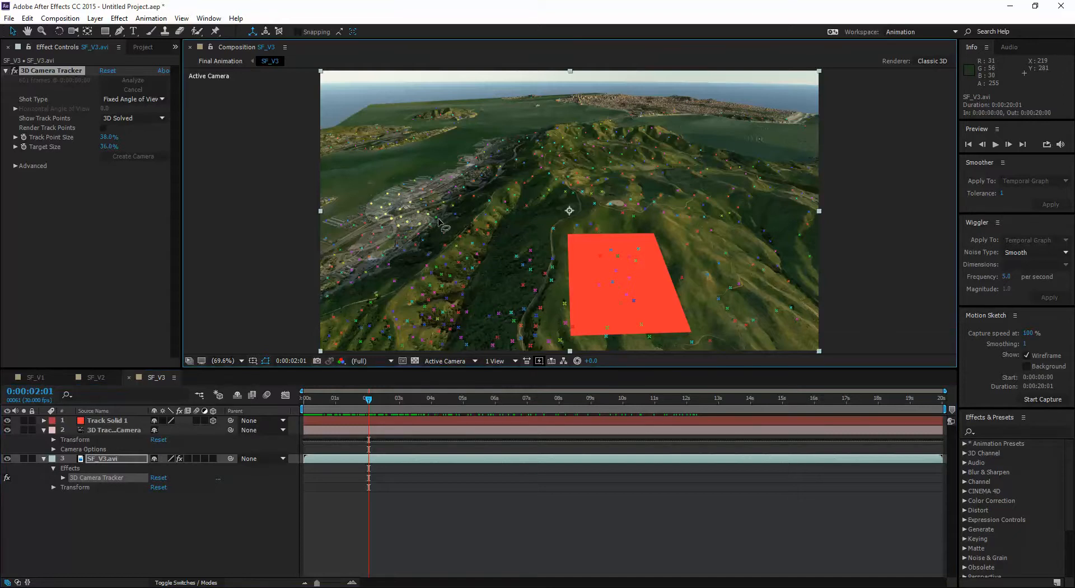
right_click(410, 201)
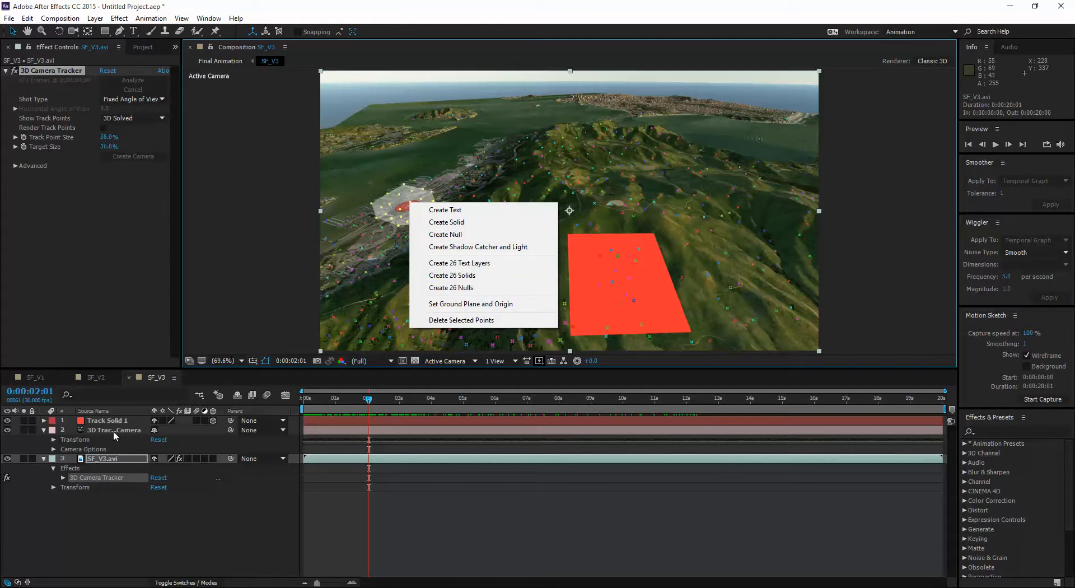
click(458, 223)
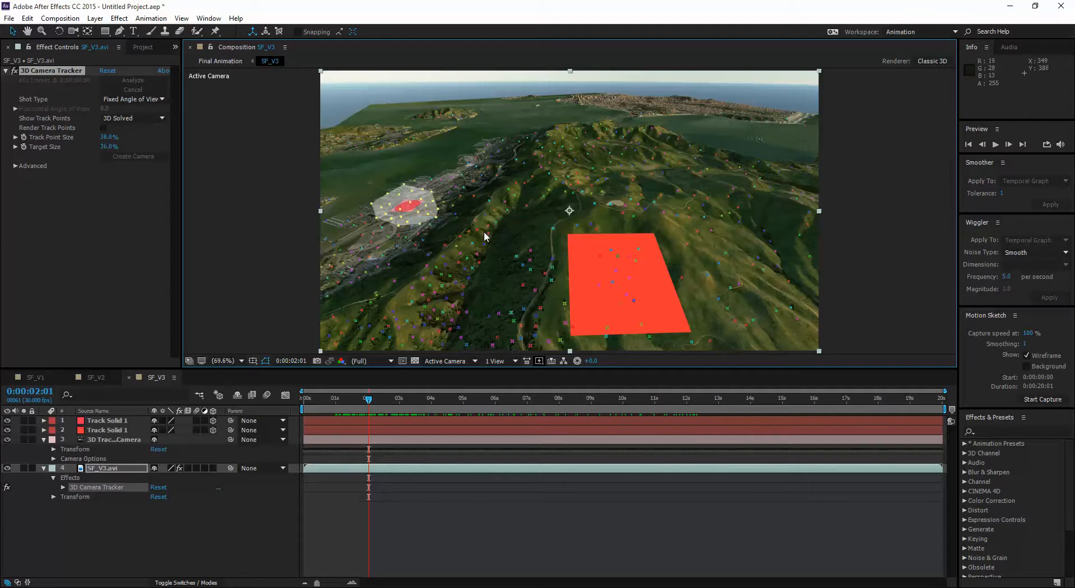
click(271, 202)
At 0:00:14:13, create a solid from a cluster of 21 track points on the water beside the bridge.
drag(373, 403, 765, 376)
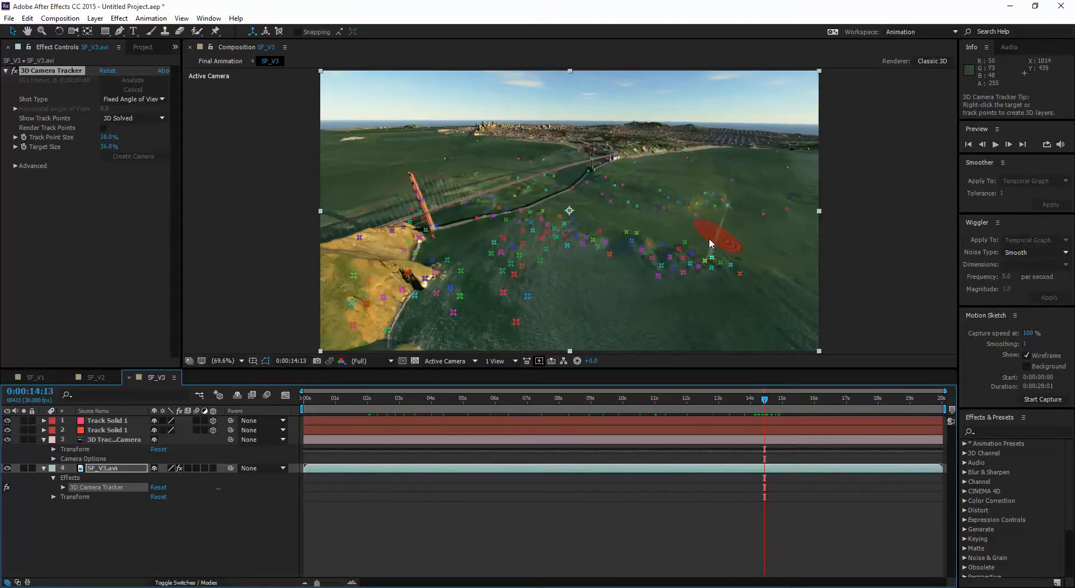
mouse_move(639, 214)
mouse_down()
mouse_move(546, 215)
mouse_move(542, 242)
mouse_move(607, 273)
mouse_up()
right_click(589, 234)
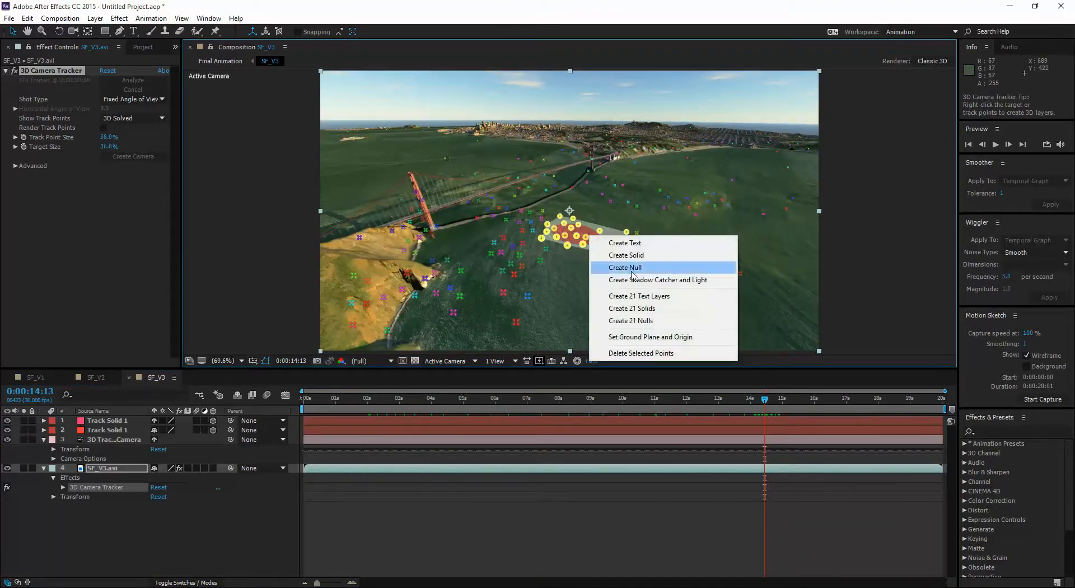
click(636, 256)
click(250, 250)
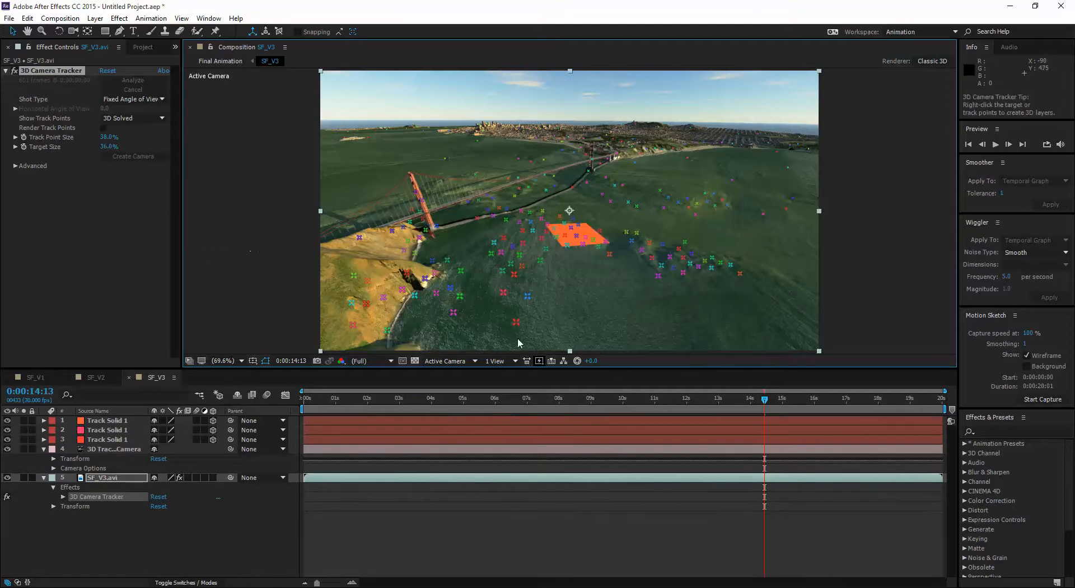
At 0:00:12:07, create a solid from 9 track points on the sunlit hill in front of the bridge.
drag(765, 400, 694, 401)
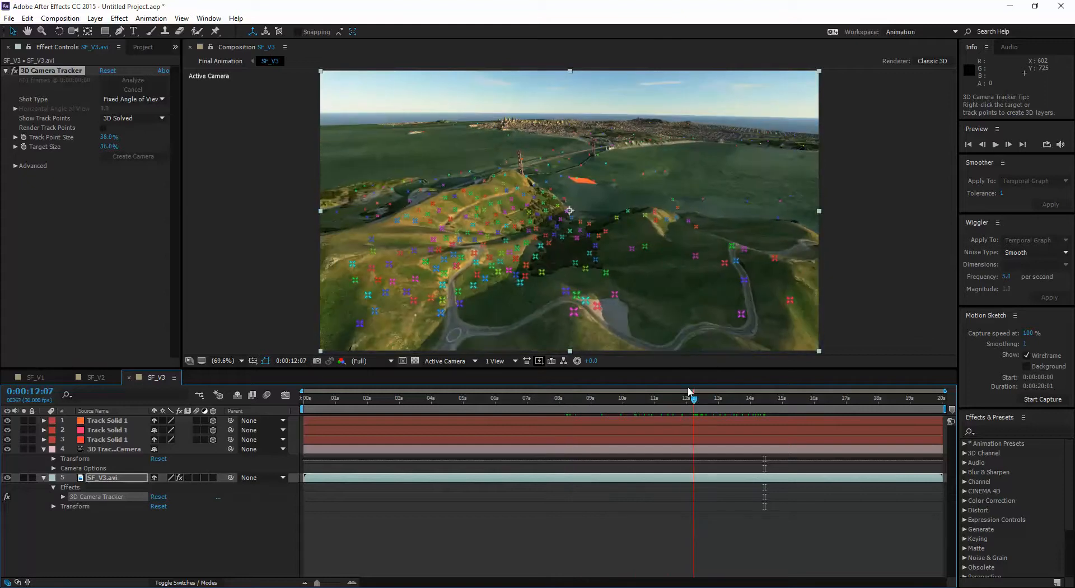
mouse_move(457, 196)
mouse_down()
mouse_move(441, 217)
mouse_move(472, 232)
mouse_move(495, 212)
mouse_move(454, 194)
mouse_up()
right_click(482, 213)
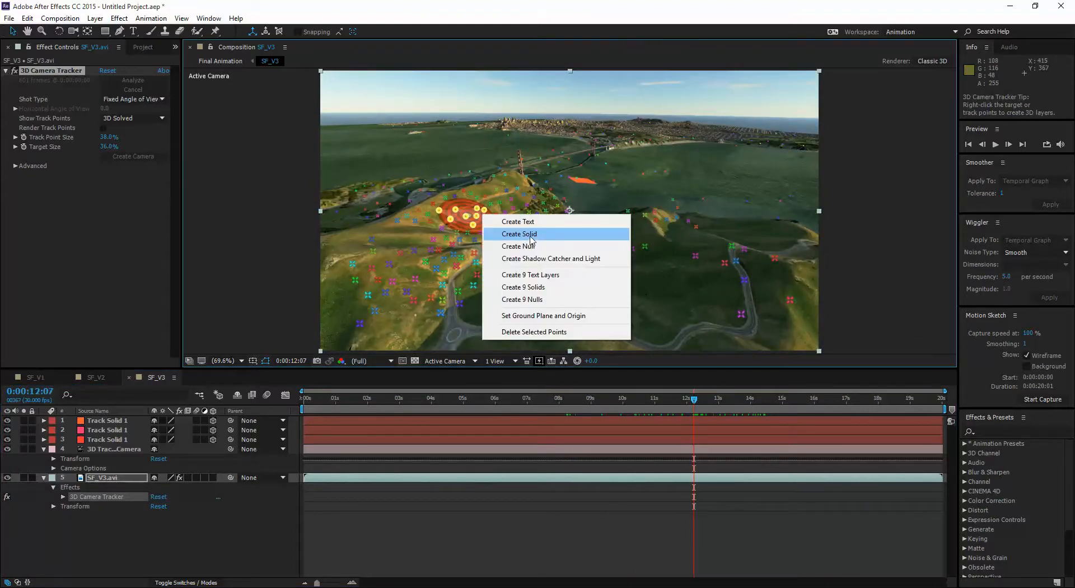
click(531, 241)
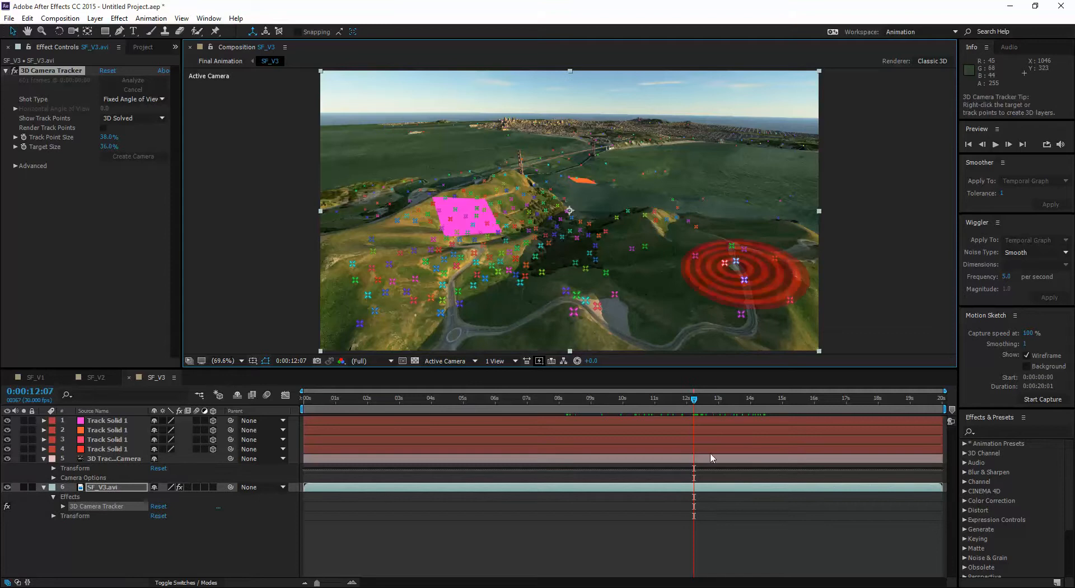
At 0:00:10:11, create a solid from 25 track points around the buildings in the valley.
drag(695, 399, 634, 398)
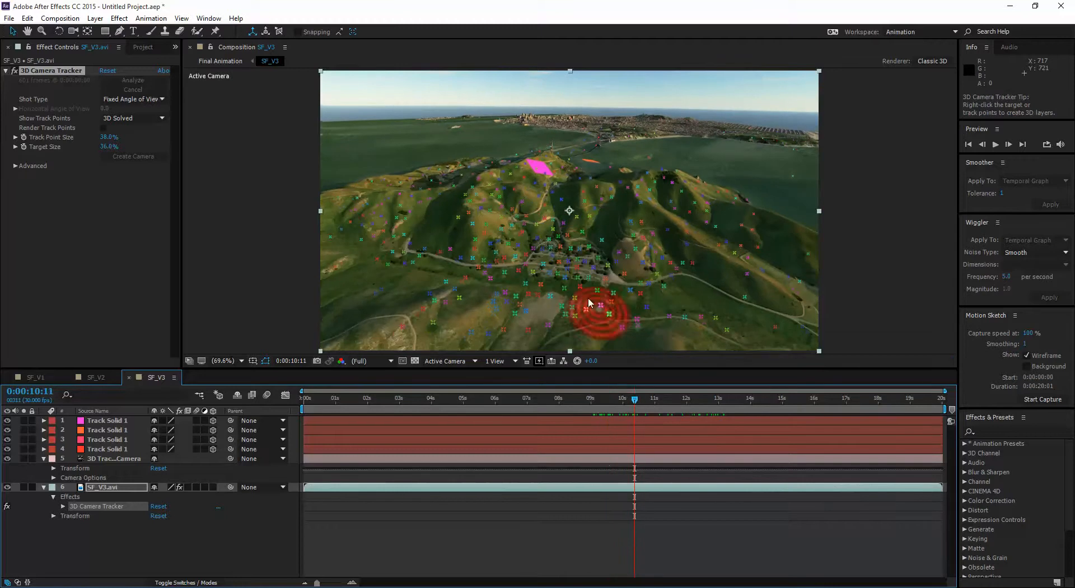
mouse_move(565, 240)
mouse_down()
mouse_move(532, 244)
mouse_move(531, 258)
mouse_move(561, 279)
mouse_move(615, 279)
mouse_up()
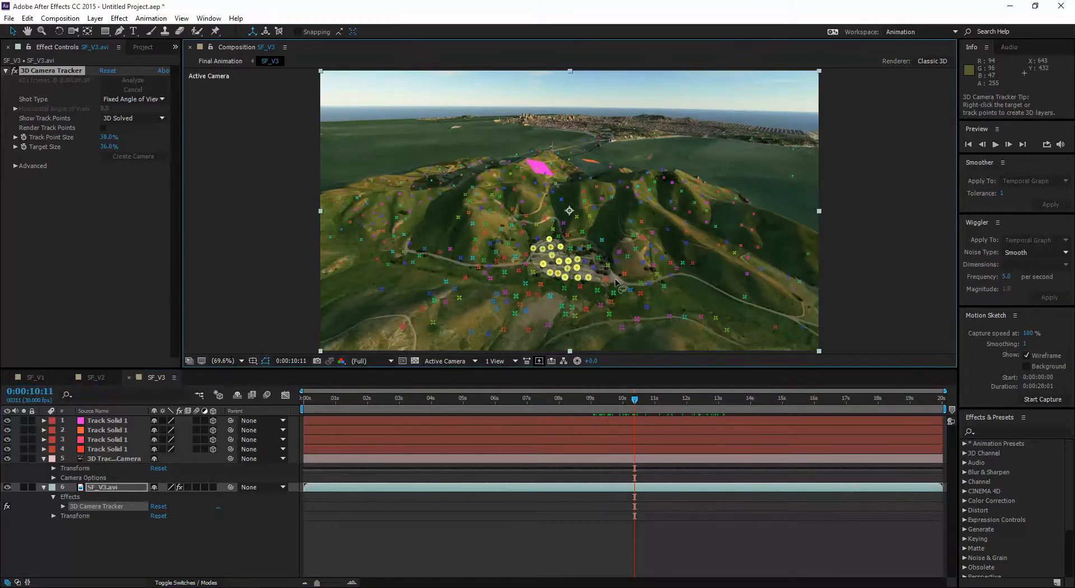
right_click(584, 264)
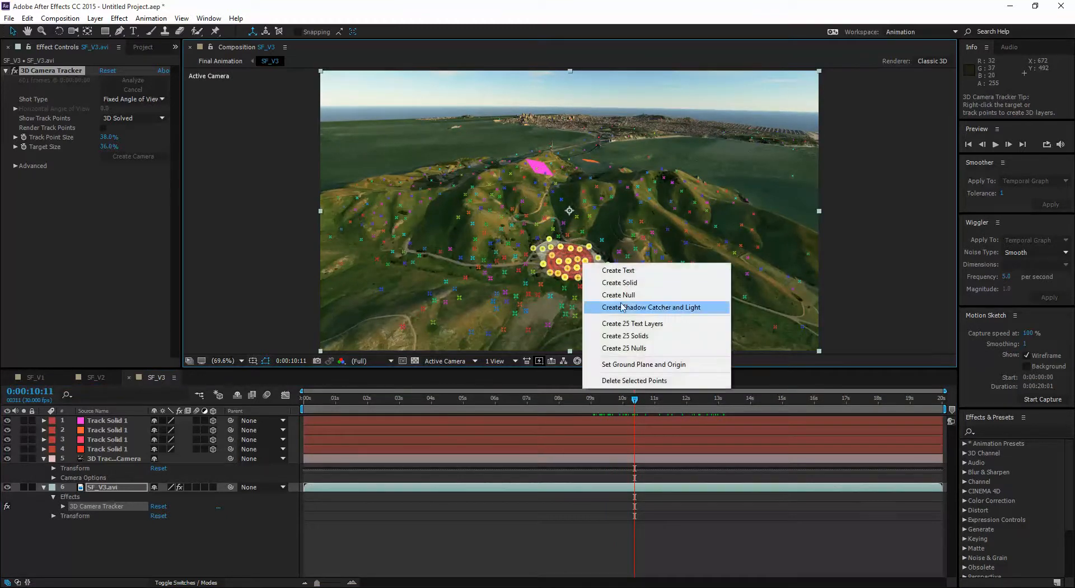
click(619, 282)
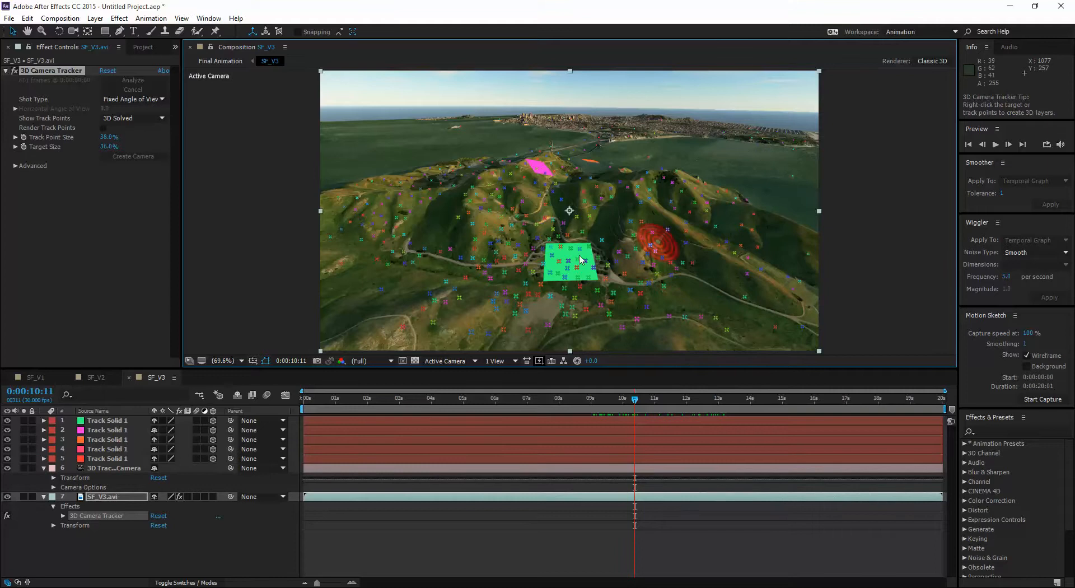
At 0:00:09:15, create a null from a single track point on the foreground slope.
drag(642, 402, 608, 405)
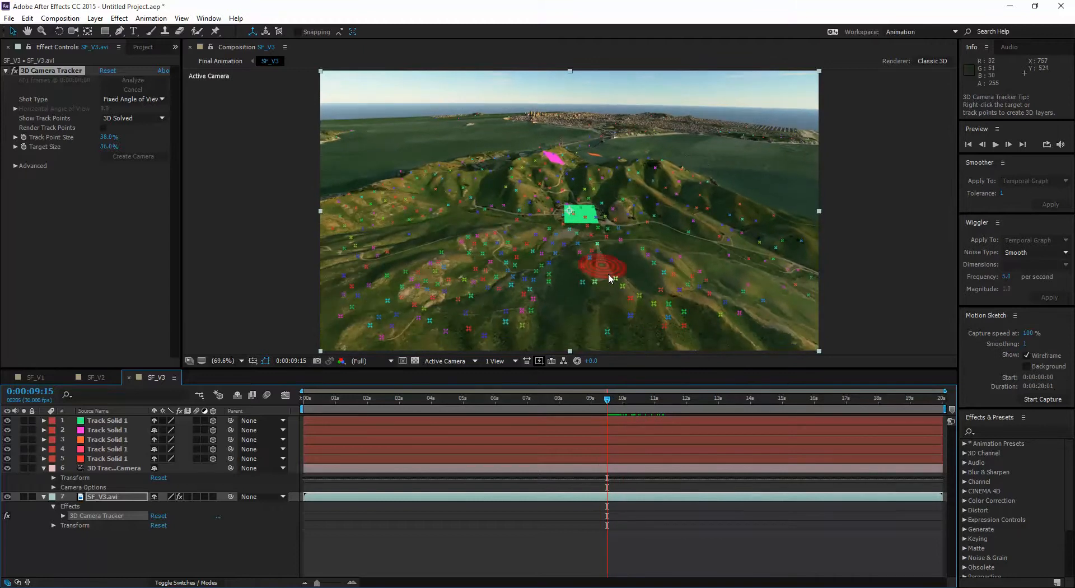
right_click(594, 281)
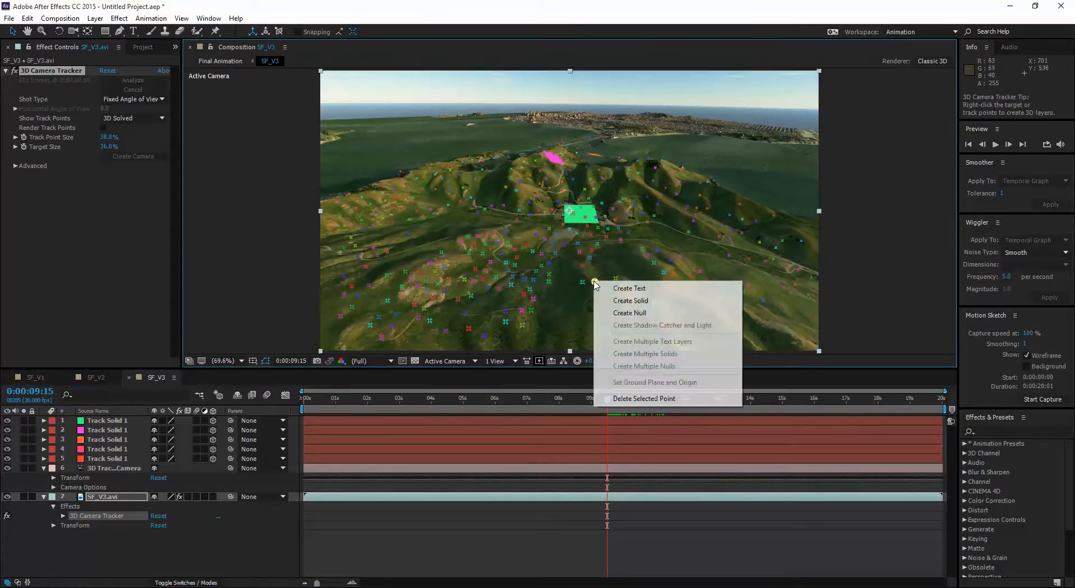
click(643, 315)
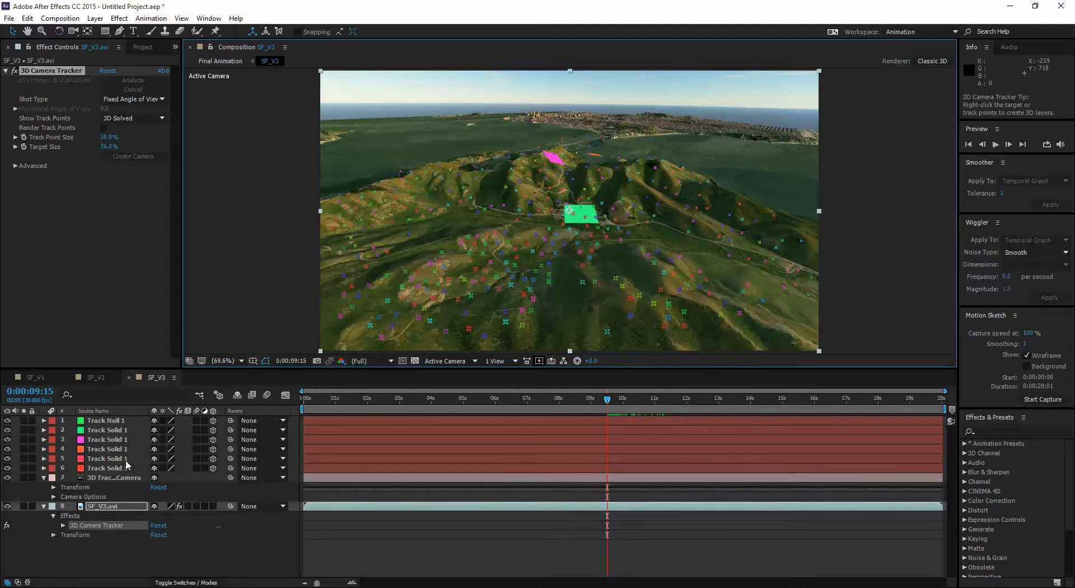
Select the tracker camera and examine its path from the Top view at 6.25% magnification, with the time at 0:00:01:27.
click(119, 476)
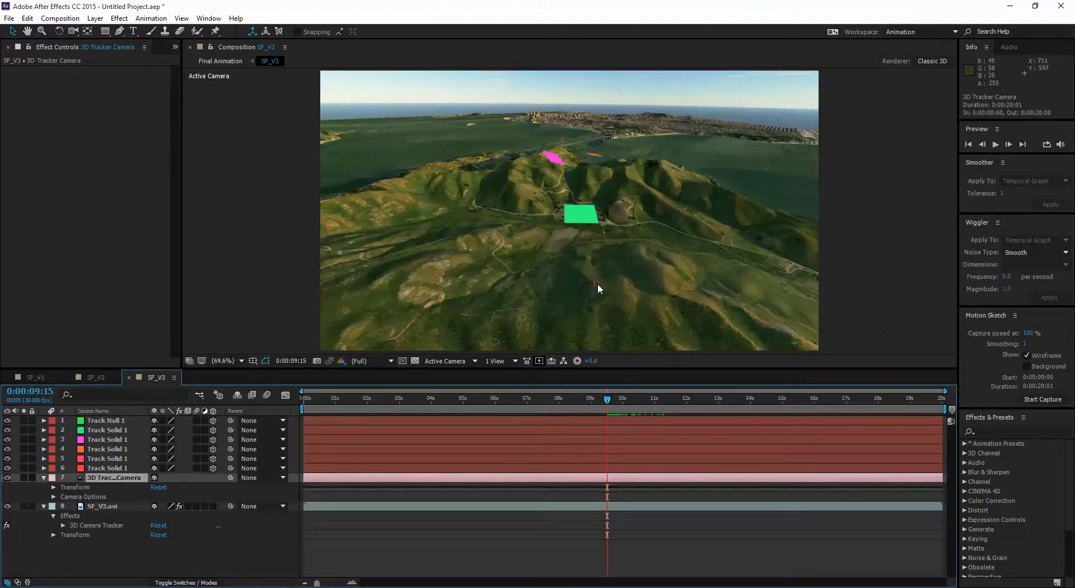
drag(610, 399, 260, 404)
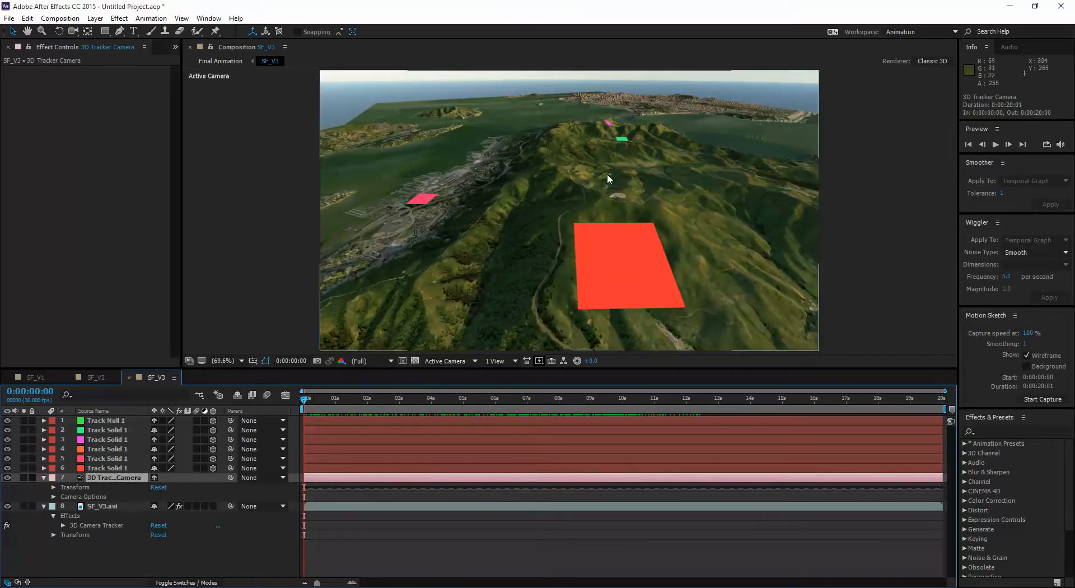
click(475, 361)
click(447, 431)
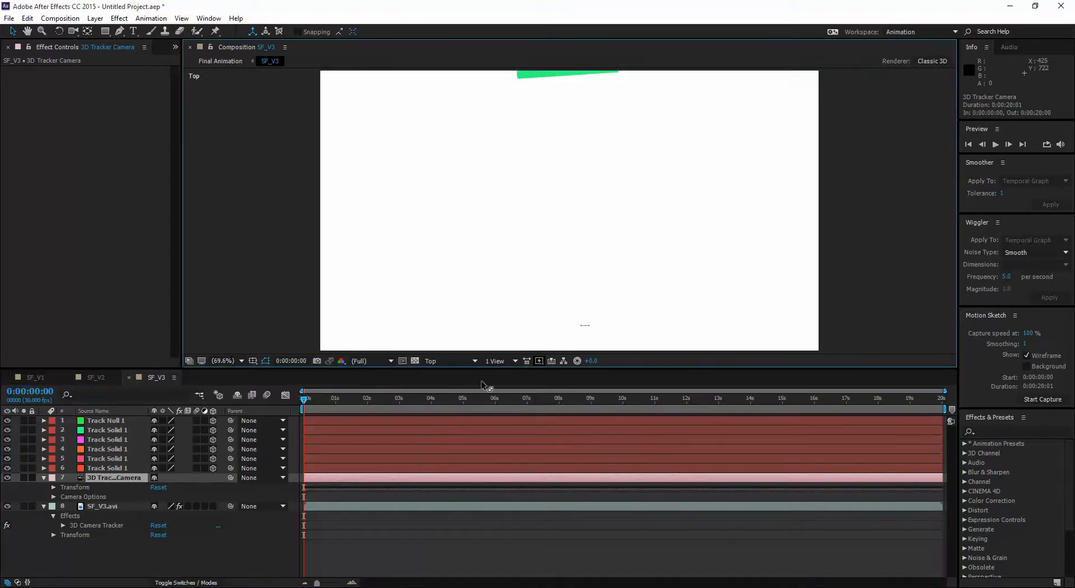
drag(307, 402, 357, 401)
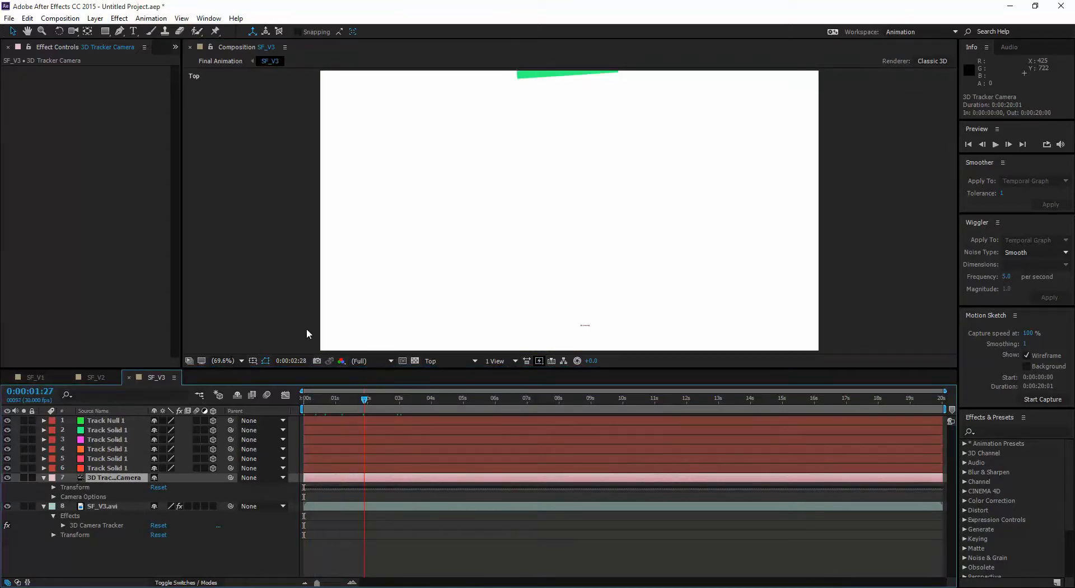
key(comma)
key(comma)
key(comma)
key(comma)
key(comma)
key(comma)
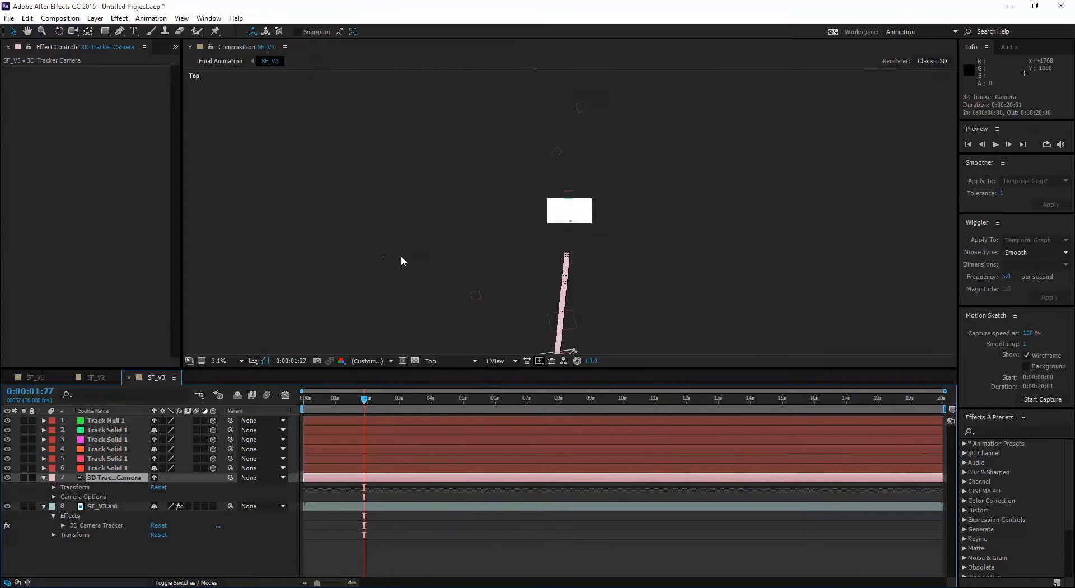
key(period)
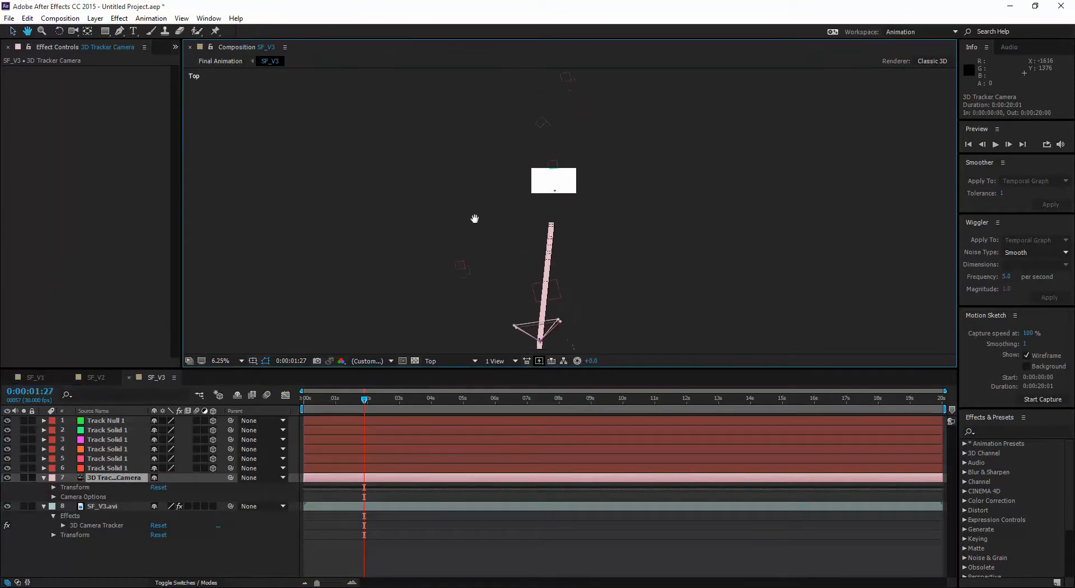
drag(506, 202, 498, 215)
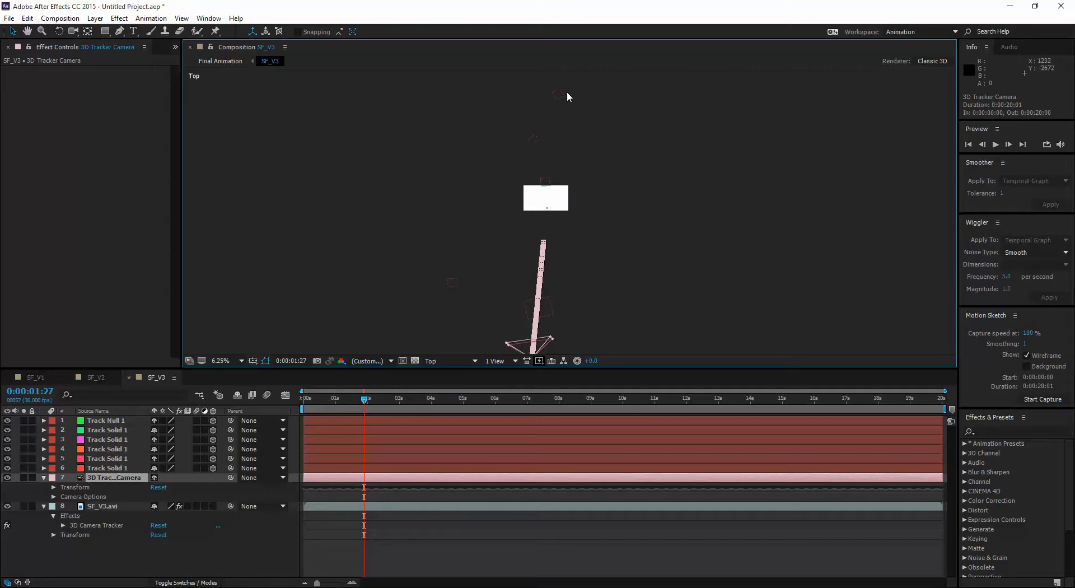
Select several Track Solid 1 layers in turn to locate them in the Top view, and clear the selection.
click(120, 429)
click(120, 448)
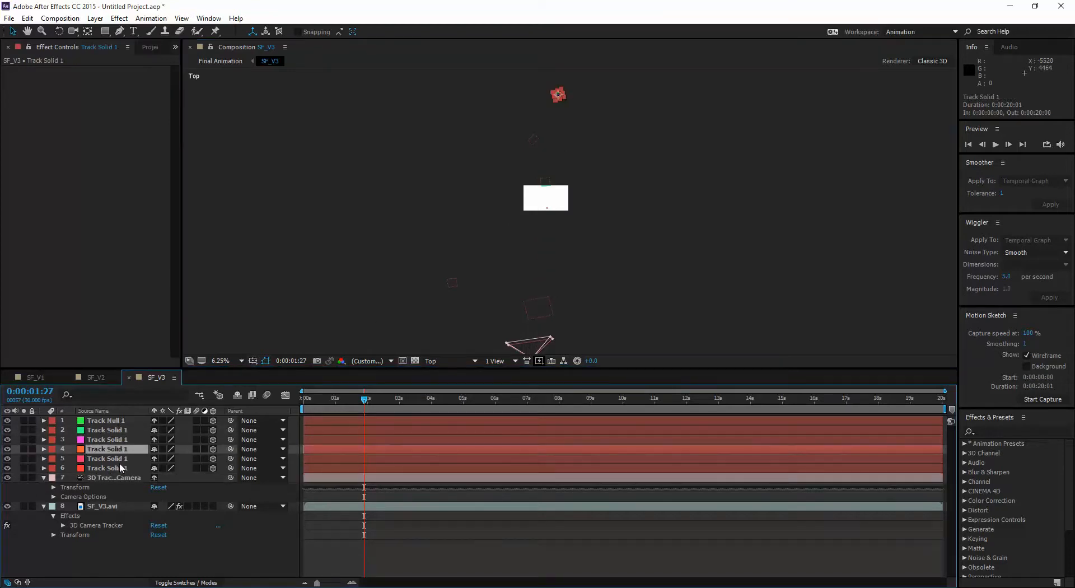
click(124, 468)
click(386, 212)
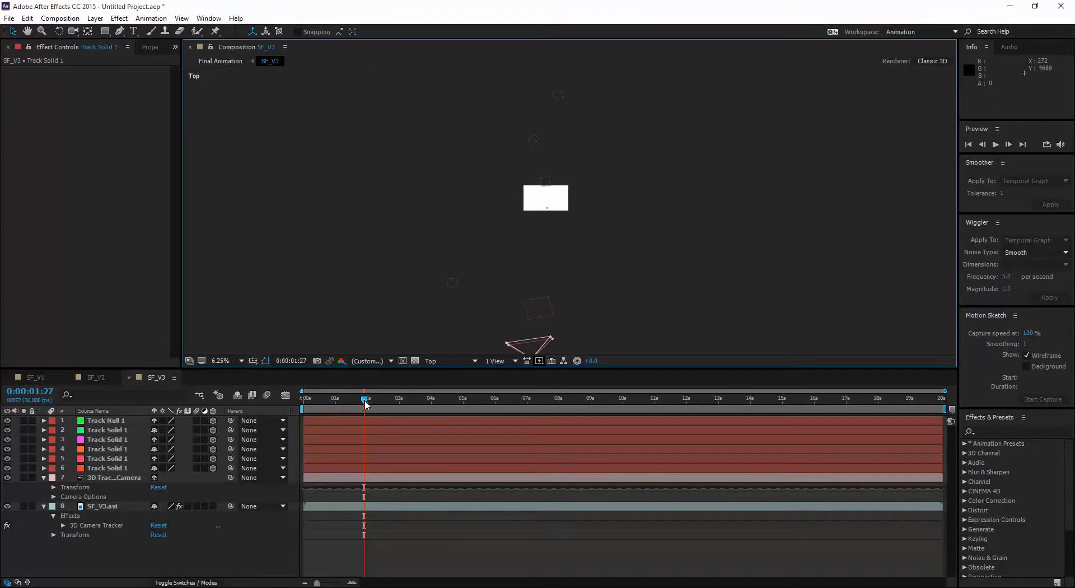
Move the time to 0:00:00:06 and select the tracker camera to check its position and path from above.
drag(365, 404, 310, 401)
scroll(585, 263, down, 1)
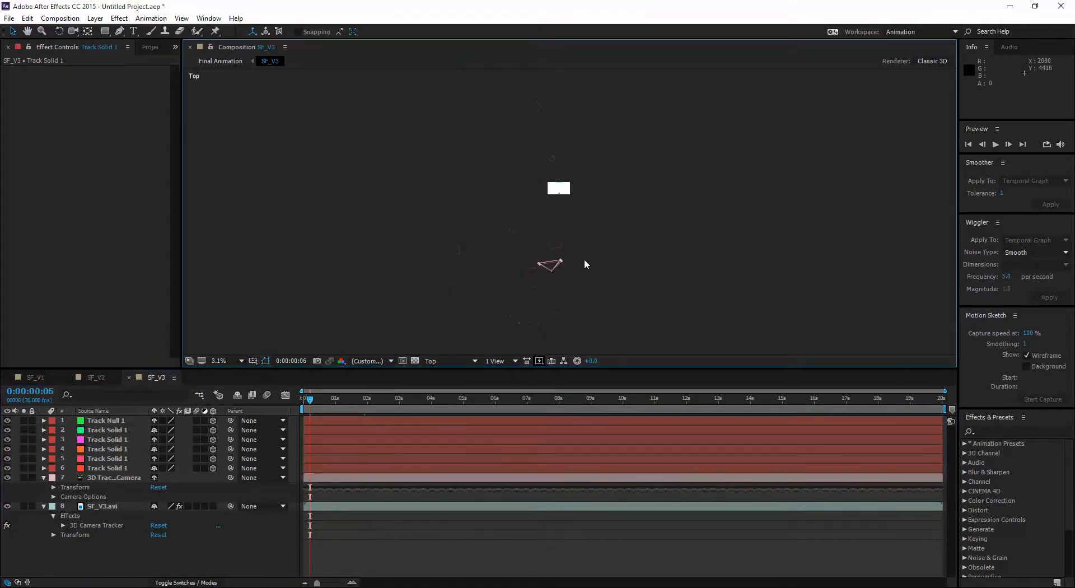
scroll(519, 316, up, 1)
click(122, 478)
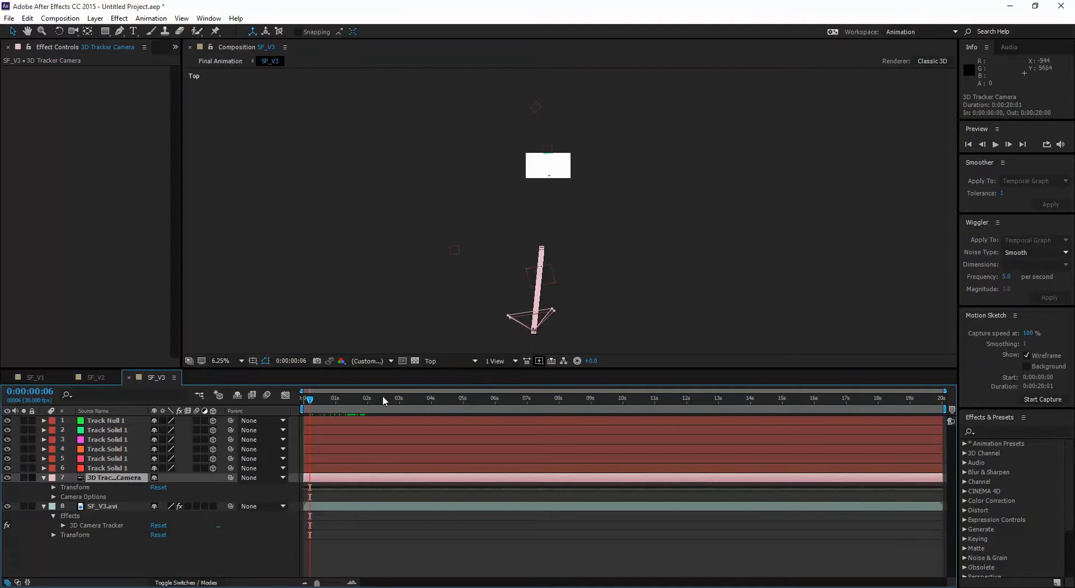
Return the time to 0:00:00:00 and examine the tracker camera's path from the Front, Left and Right views.
mouse_move(310, 402)
mouse_down()
mouse_move(821, 395)
mouse_move(292, 395)
mouse_up()
click(440, 361)
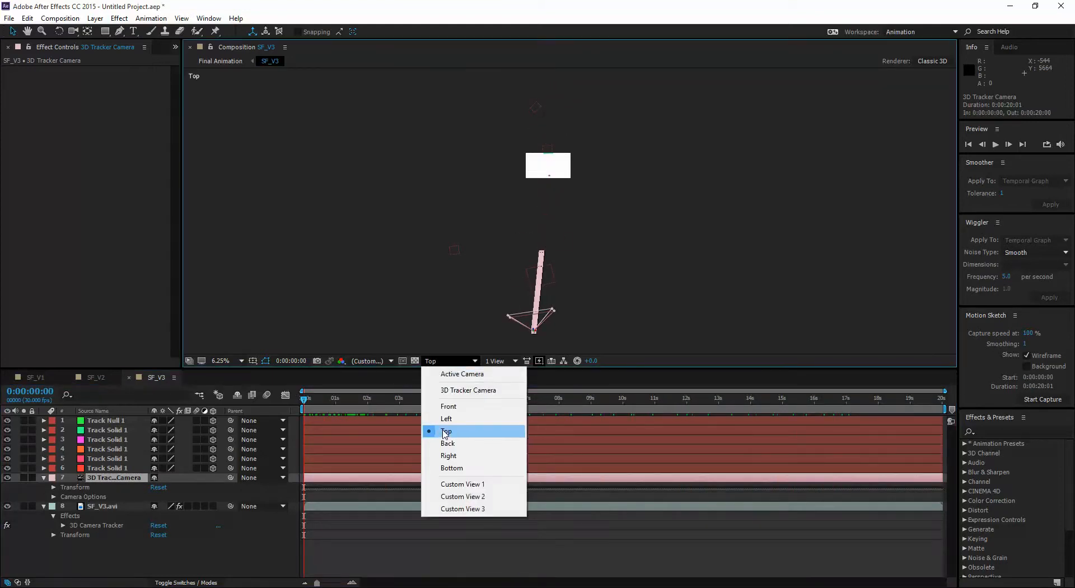
click(459, 408)
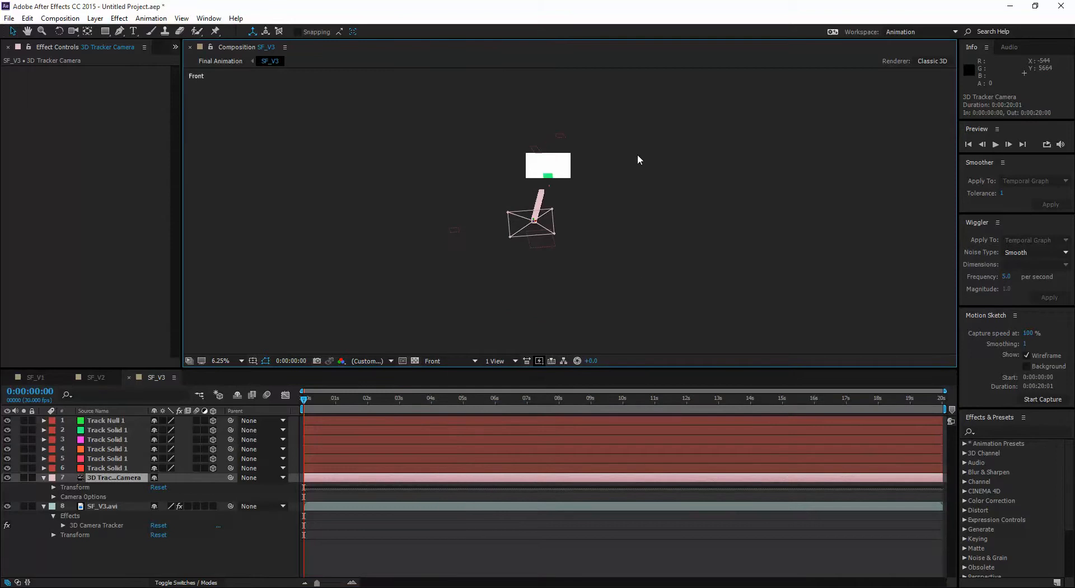
click(432, 361)
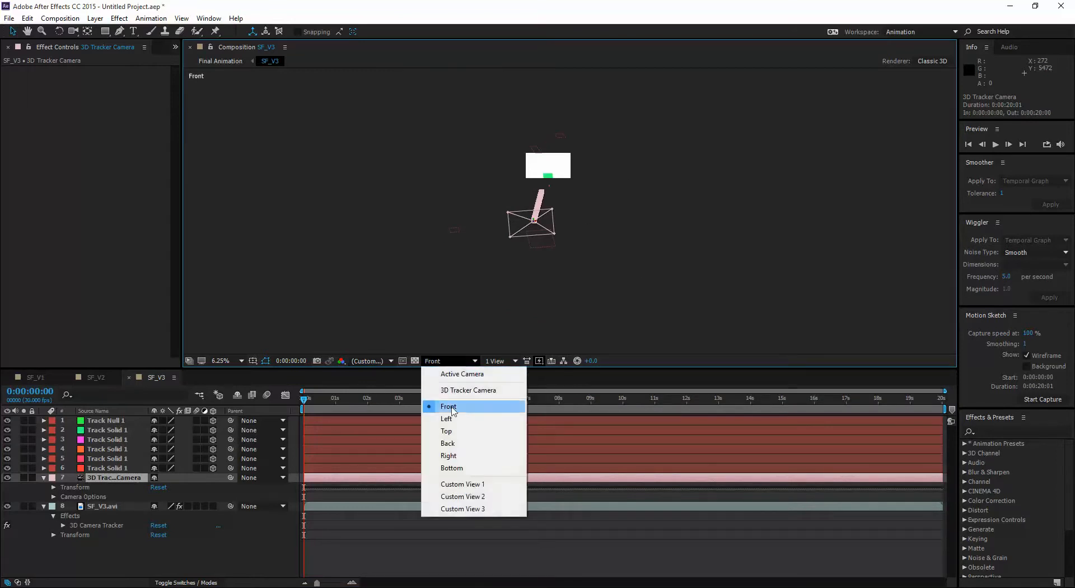
click(448, 418)
click(448, 361)
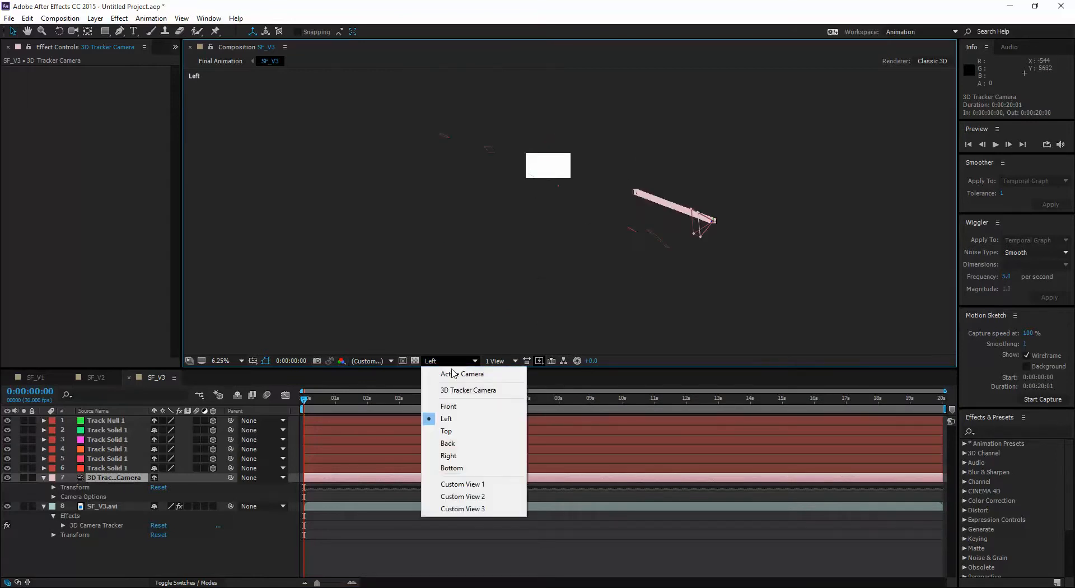
click(458, 459)
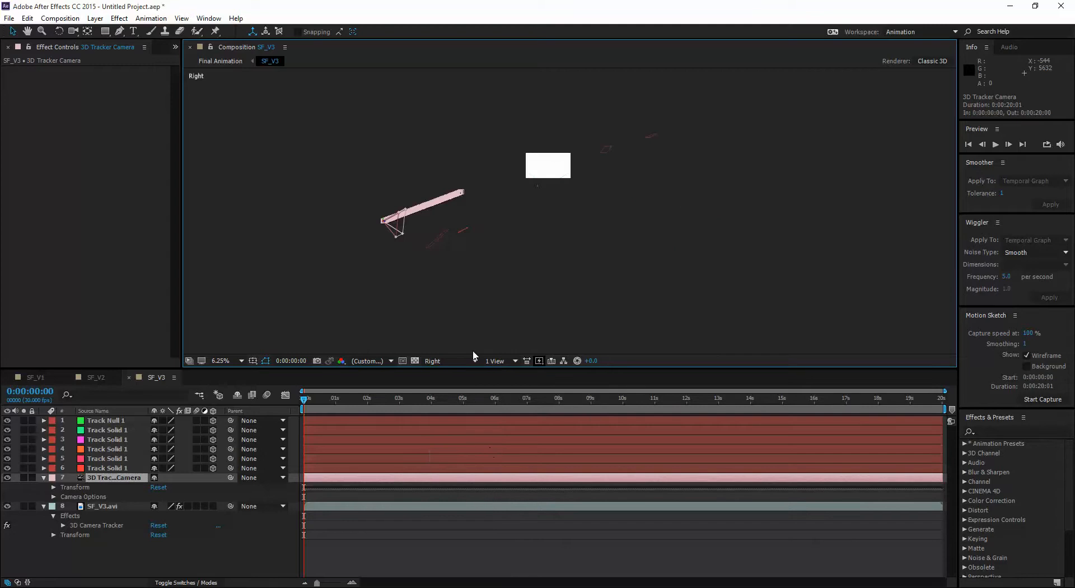
Examine the tracker camera's path and the track solids from the Bottom view at several magnifications.
click(451, 363)
click(465, 468)
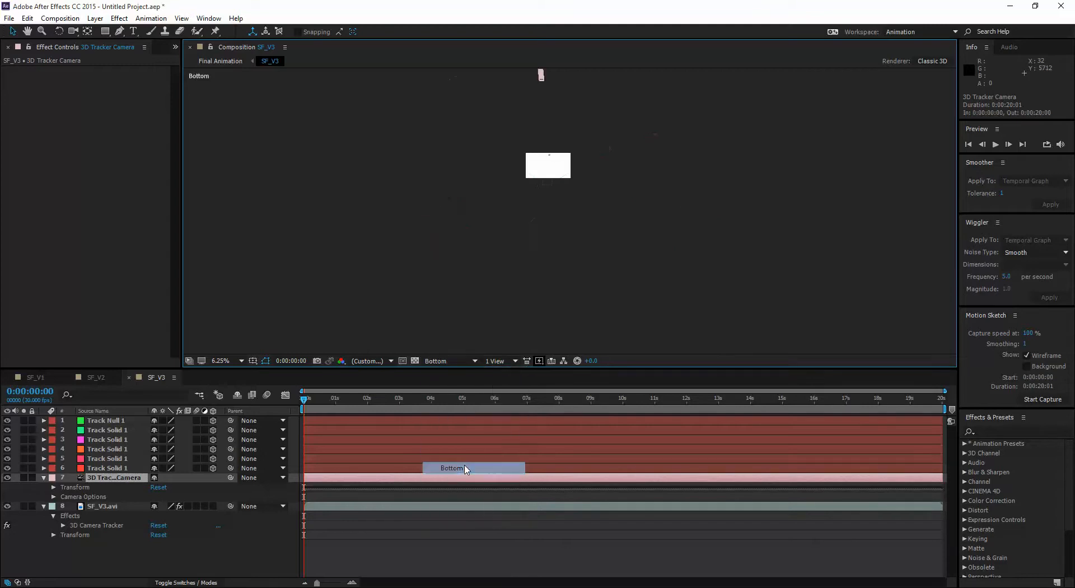
drag(642, 154, 646, 197)
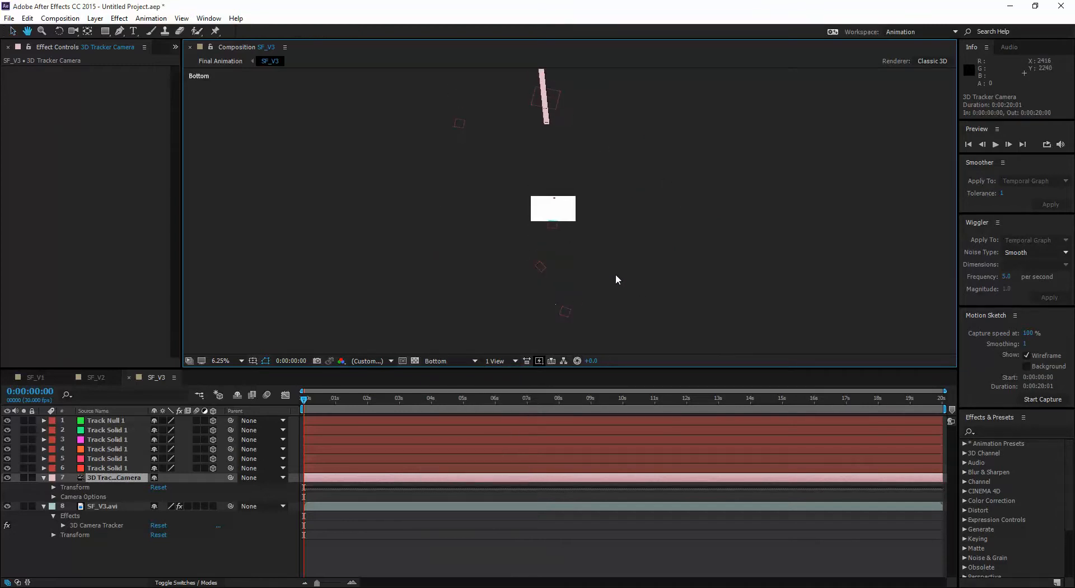
scroll(616, 273, up, 1)
scroll(616, 273, down, 2)
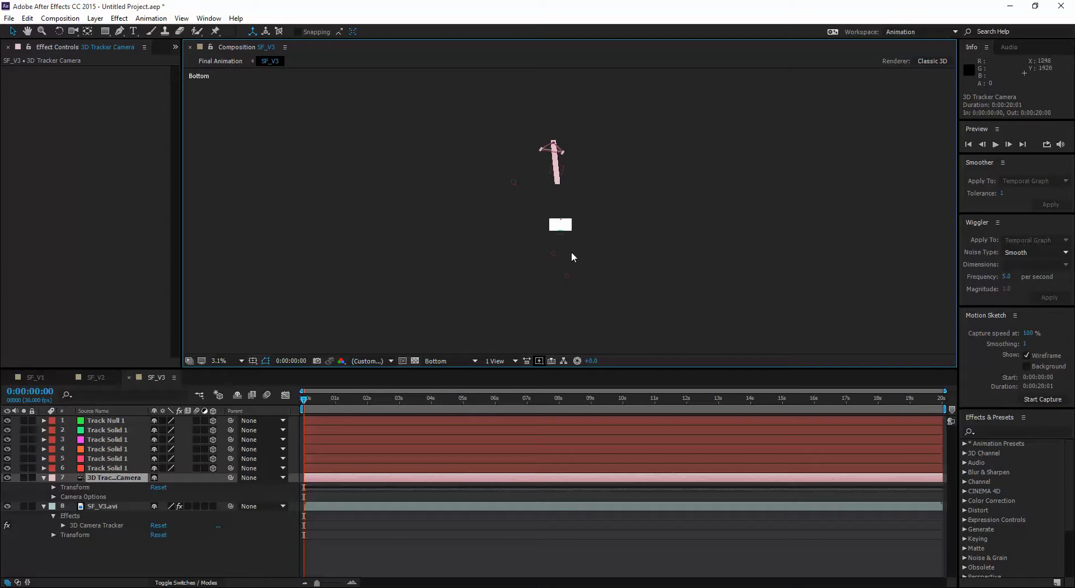
scroll(566, 226, up, 4)
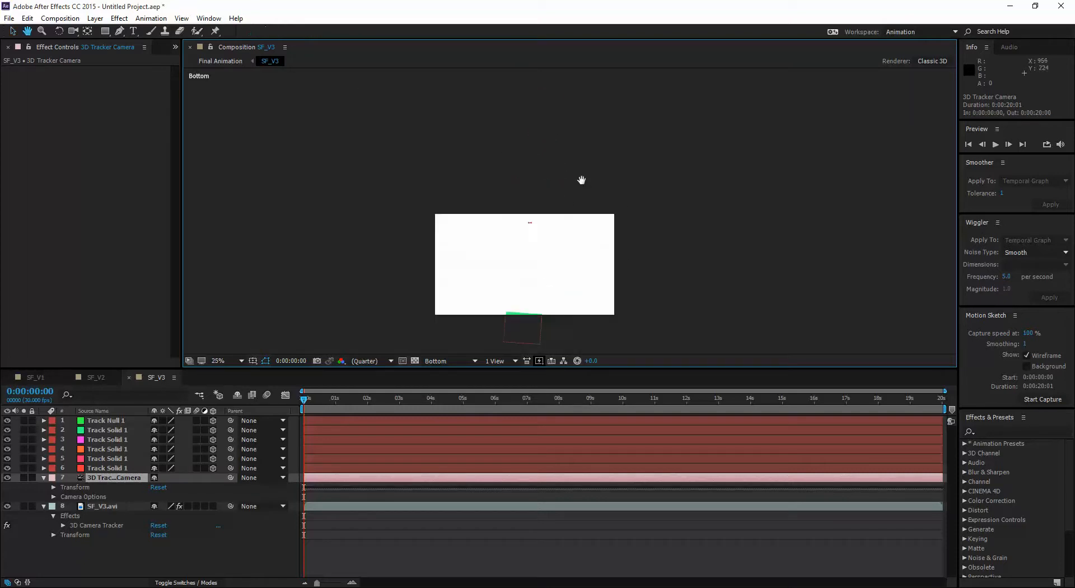
scroll(604, 254, down, 4)
scroll(603, 247, up, 1)
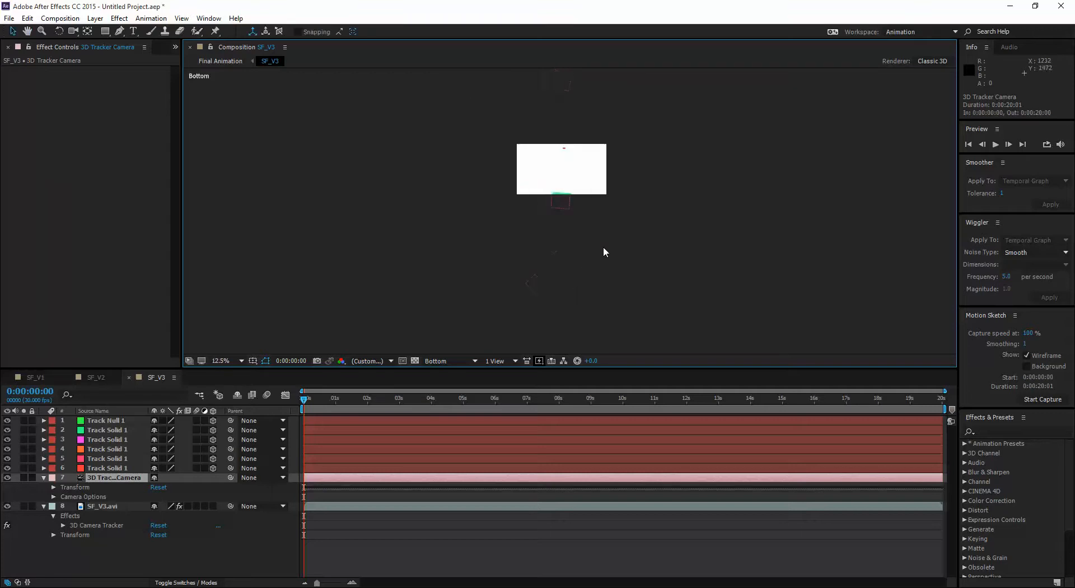
scroll(600, 243, down, 2)
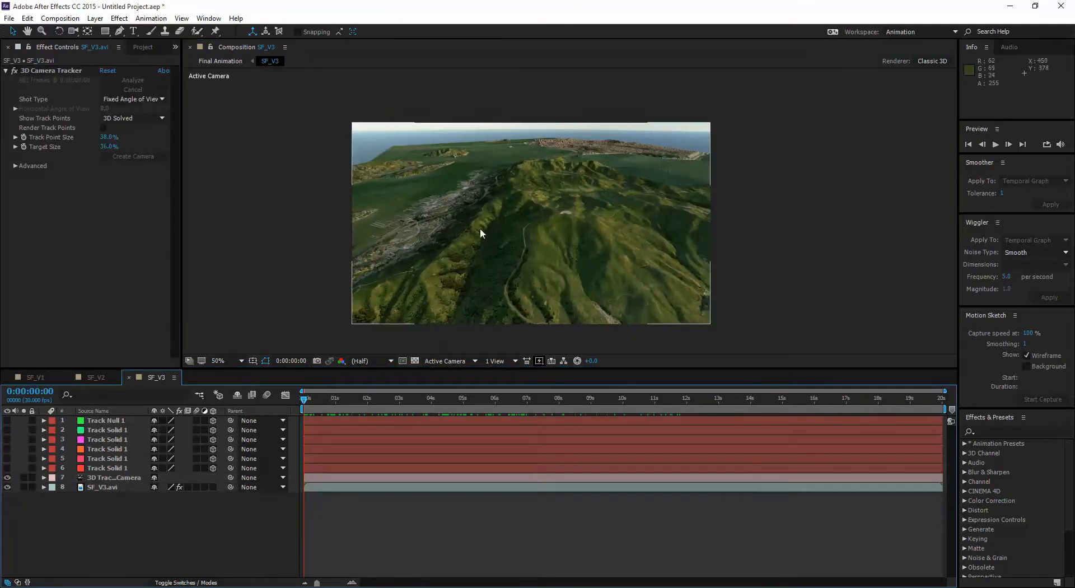
Inspect the terrain footage through the Active Camera view, scrubbing from the start to 0:00:06:24.
scroll(528, 238, up, 1)
drag(527, 239, 549, 273)
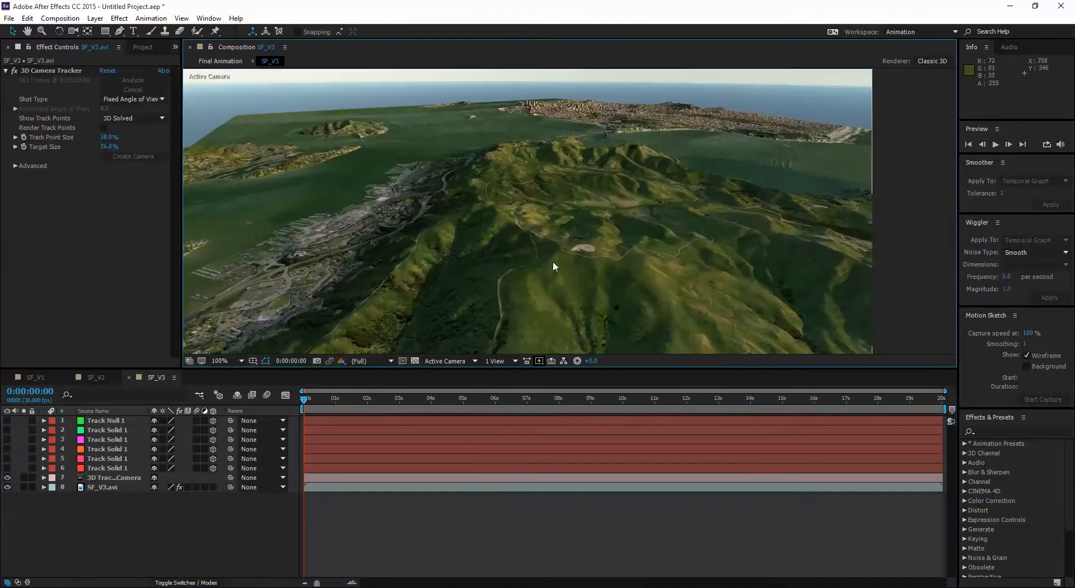
scroll(554, 261, down, 1)
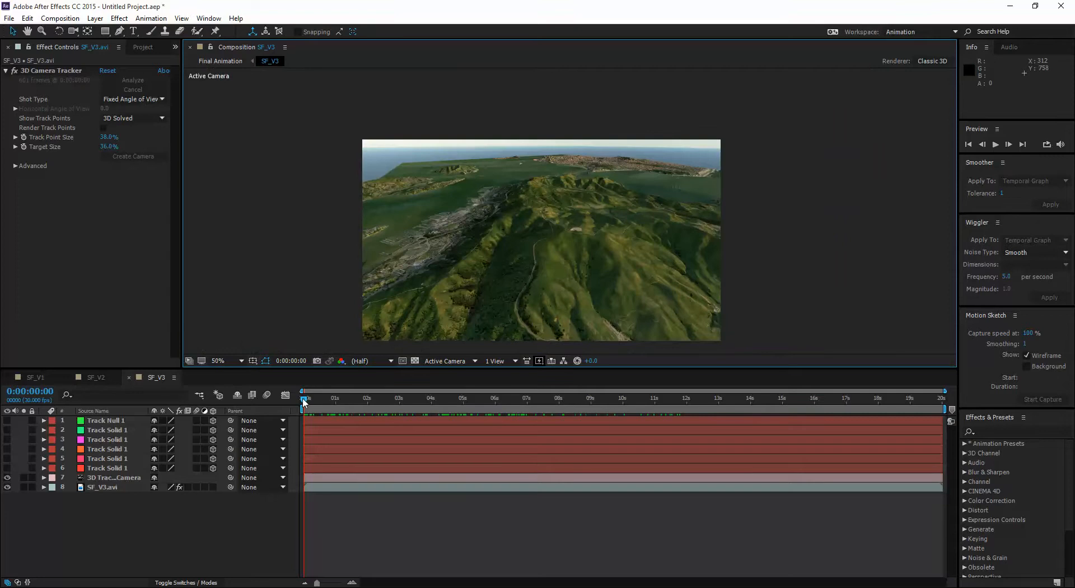
drag(304, 402, 489, 398)
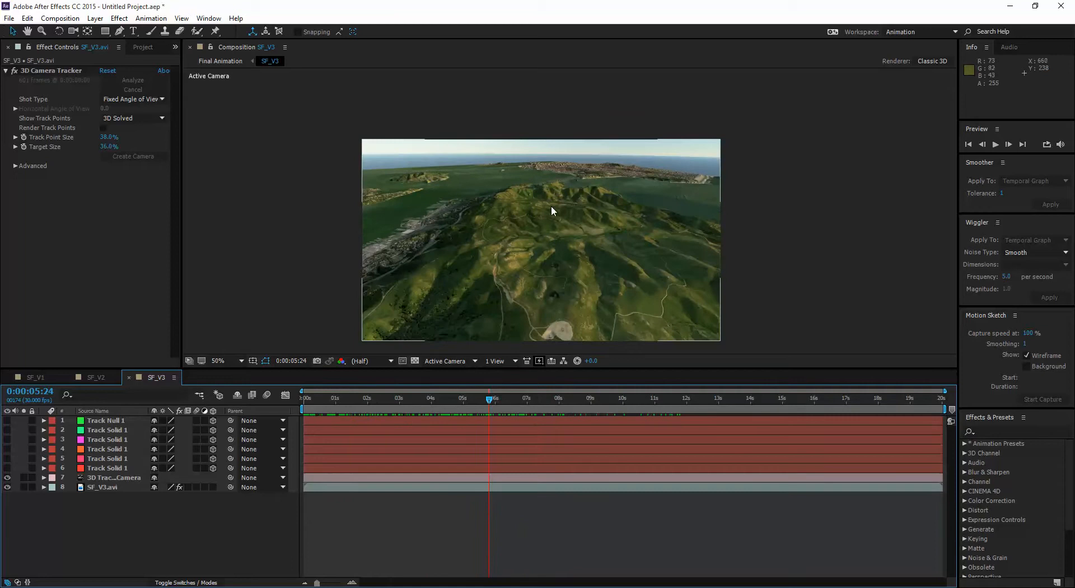
drag(490, 400, 521, 399)
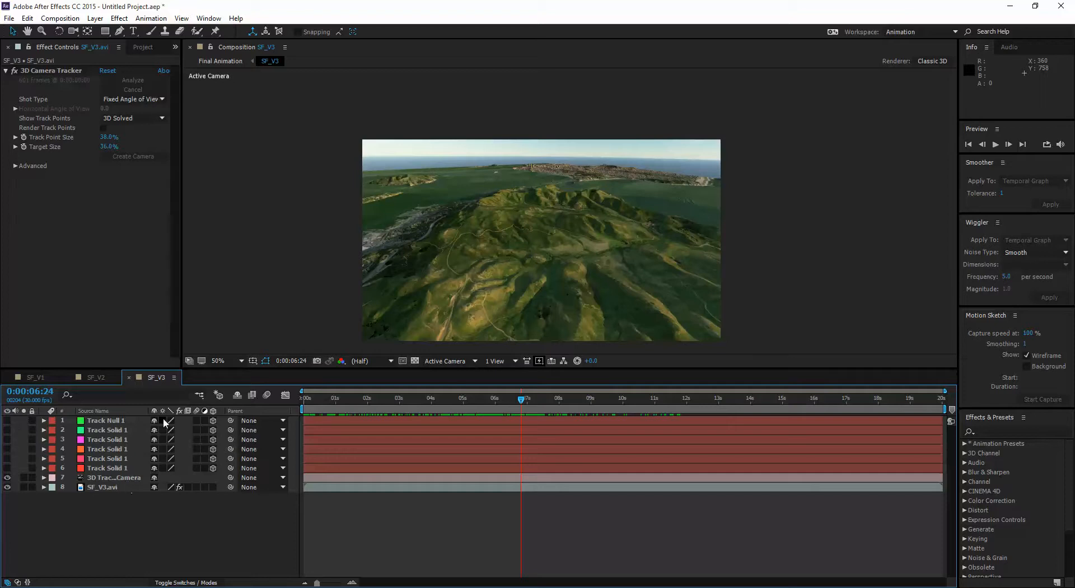
With the Type tool, draw a wide paragraph text box across the distant city and the hilltop.
click(133, 32)
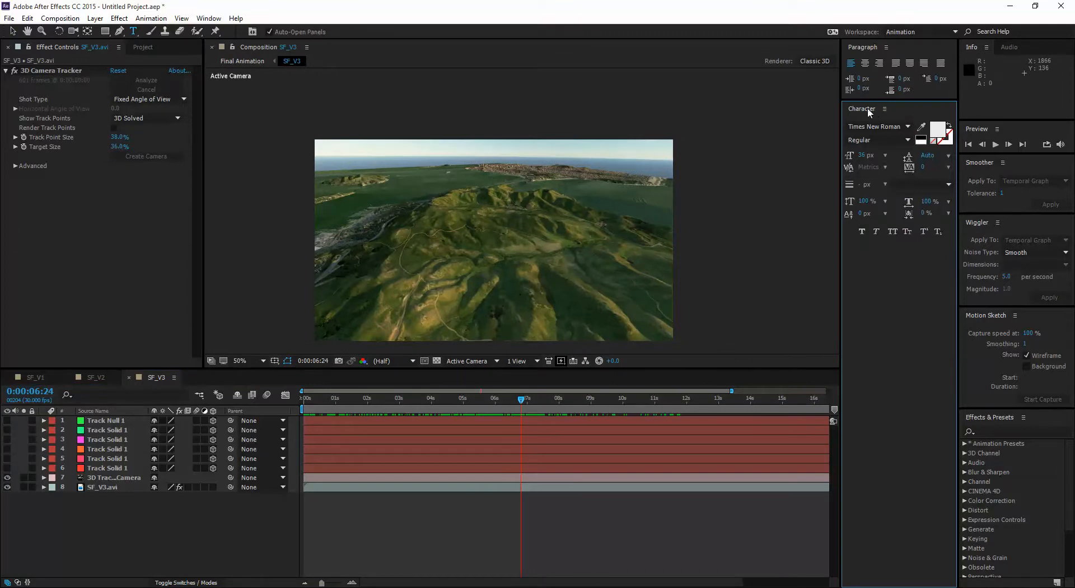
mouse_move(868, 109)
mouse_down()
mouse_move(954, 250)
mouse_move(976, 311)
mouse_move(1014, 254)
mouse_move(876, 109)
mouse_move(885, 116)
mouse_up()
drag(446, 157, 658, 205)
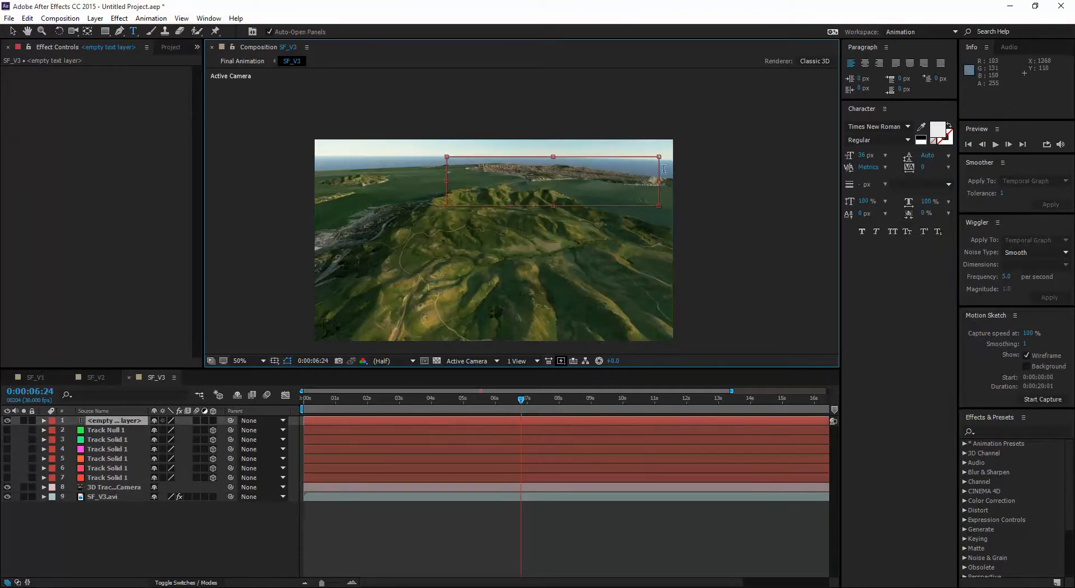
Set the empty text layer's size to 166 px and its font to Helvetica Neue LT Pro, 65 Medium.
drag(865, 159, 909, 159)
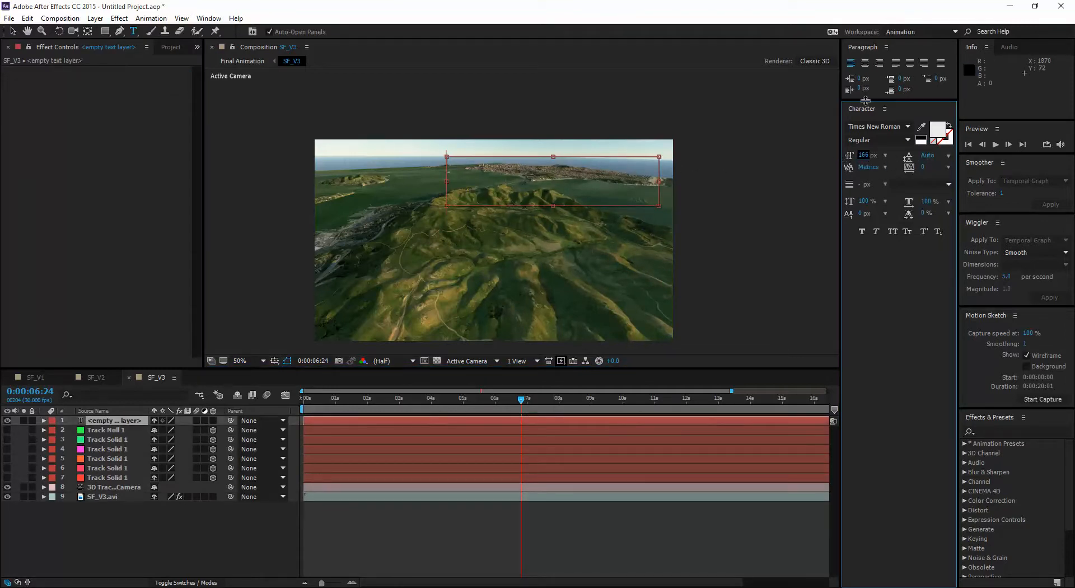
click(908, 127)
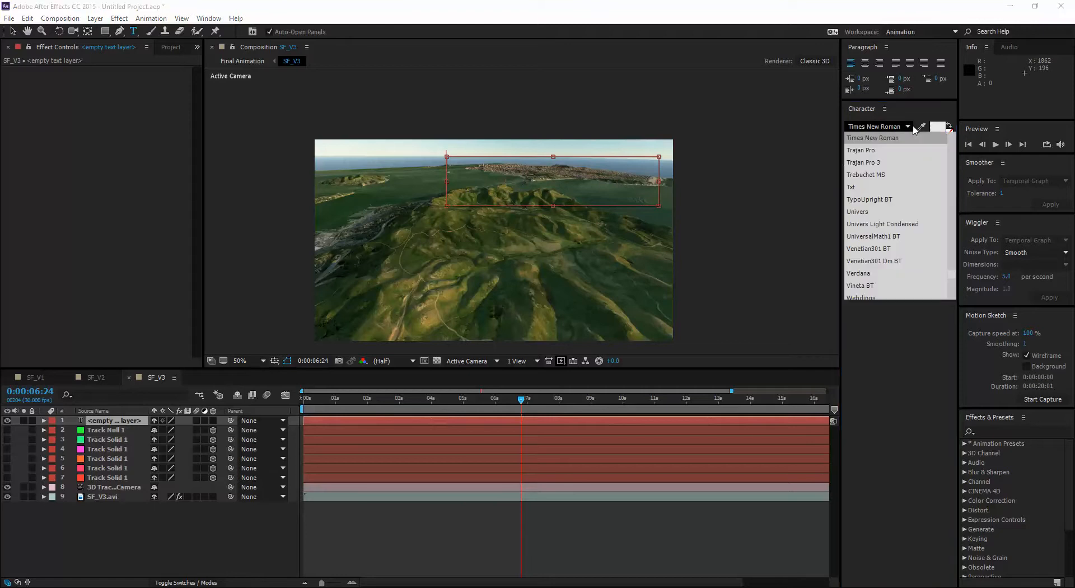
drag(951, 278, 959, 208)
click(916, 166)
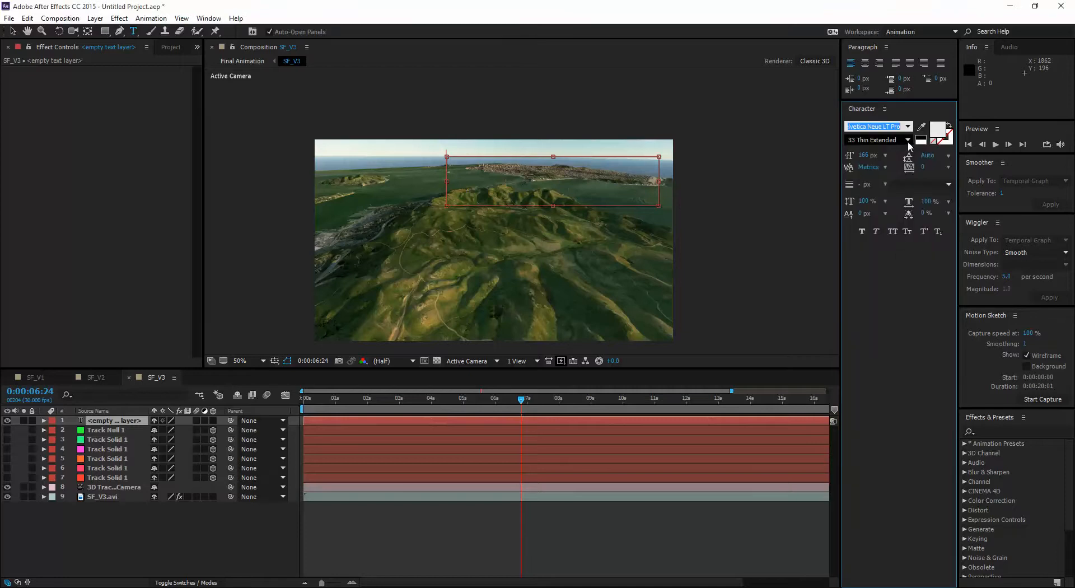
click(907, 140)
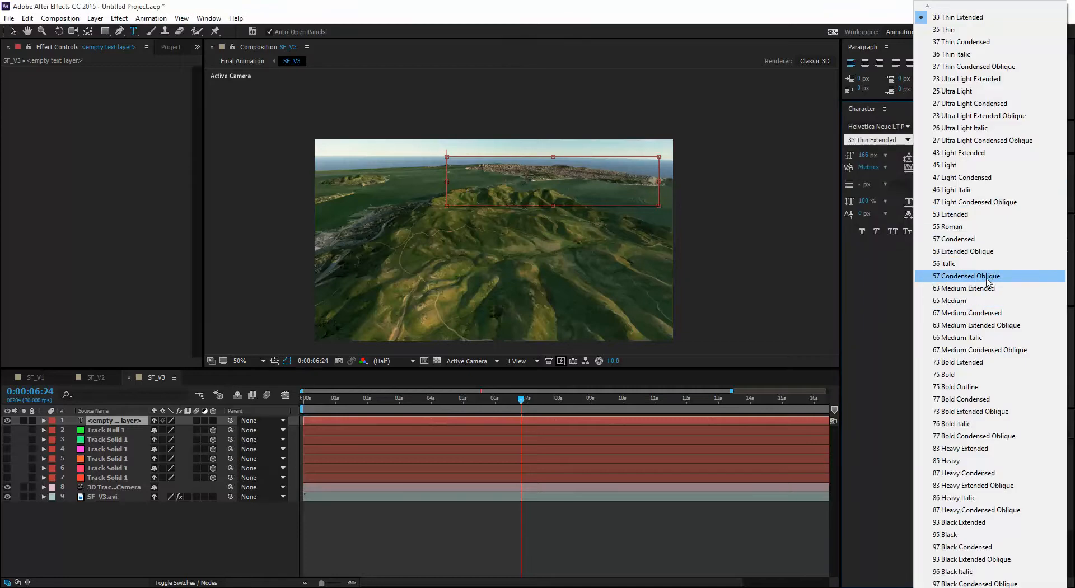
click(951, 301)
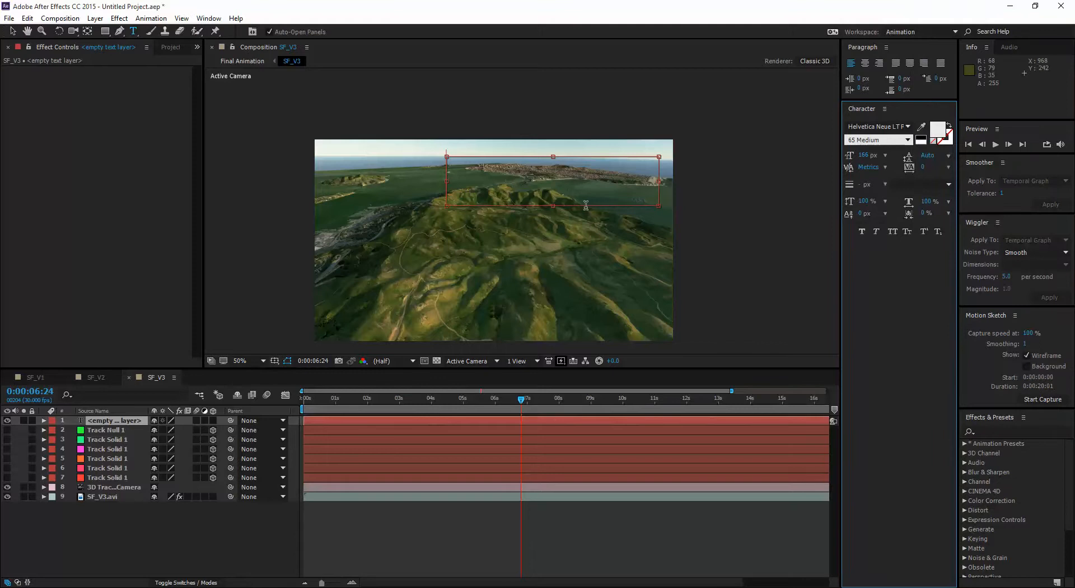
Enter "San f" in the text box as a size test and reduce all of its text to 93 px.
text(San)
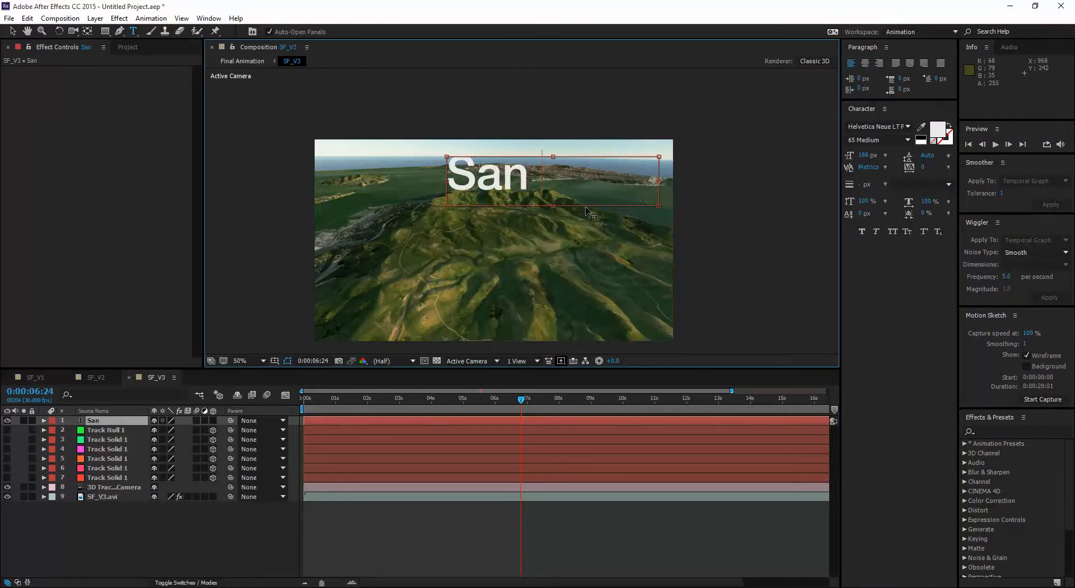
drag(867, 160, 835, 159)
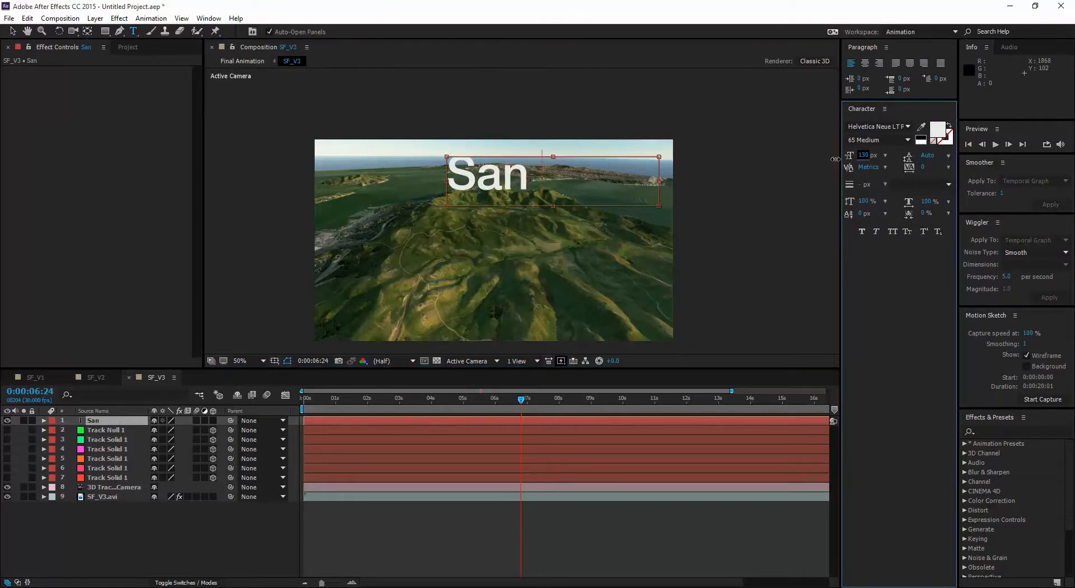
text(f)
key(ctrl+a)
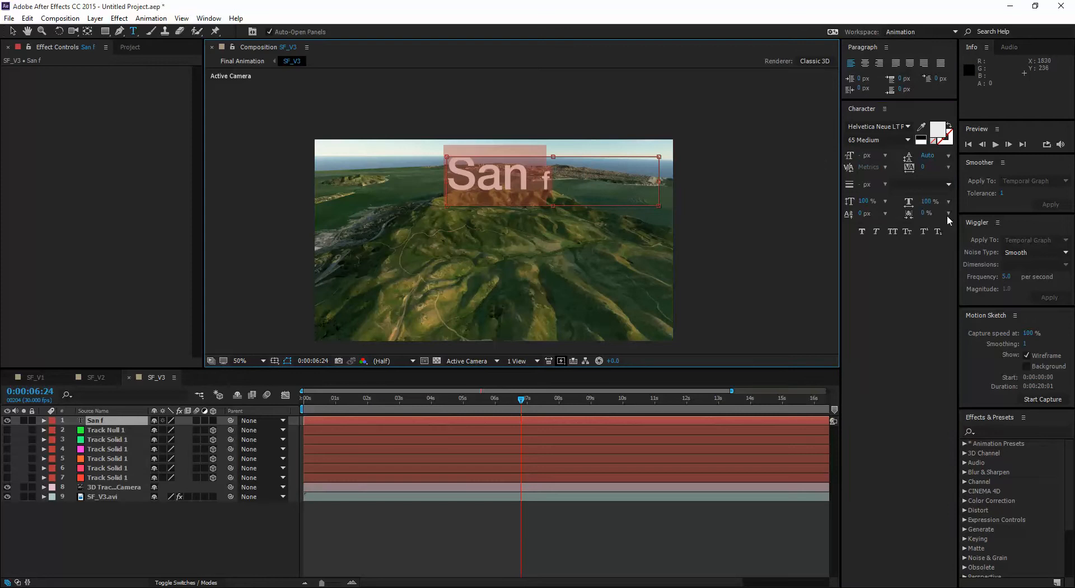
drag(871, 160, 863, 160)
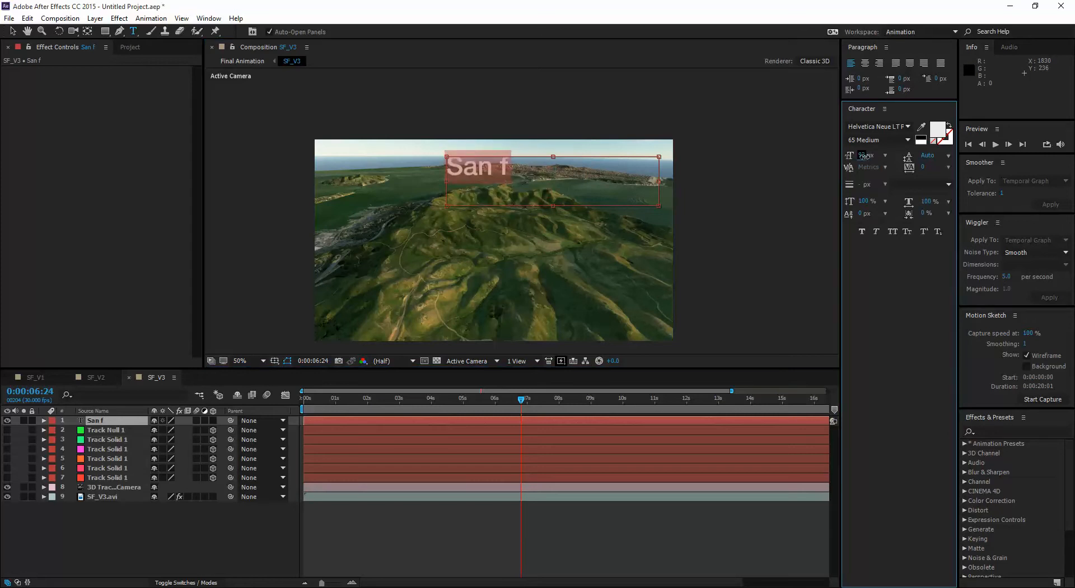
click(538, 171)
key(ctrl+a)
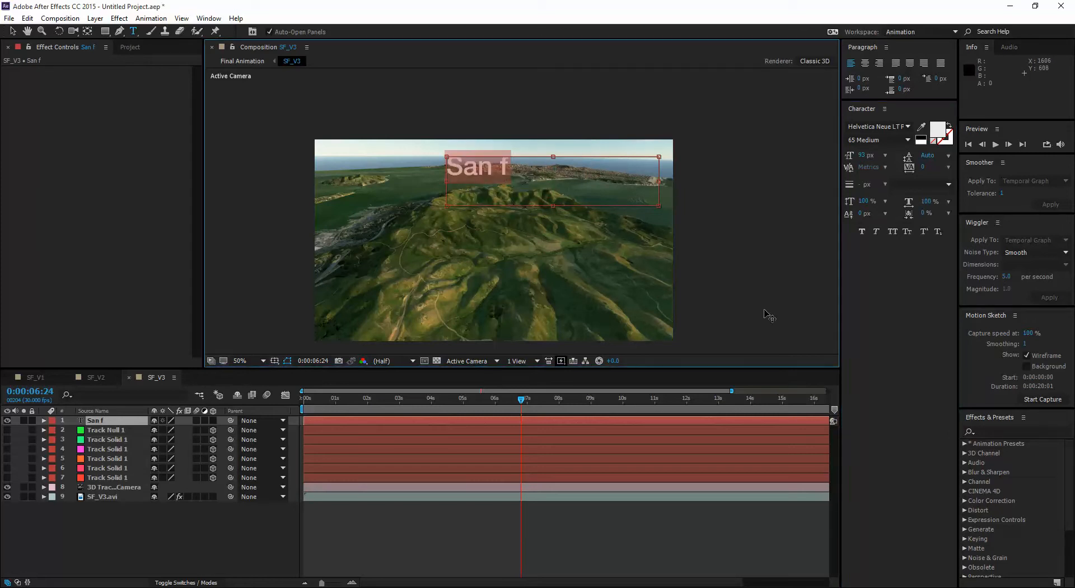
Replace the test text with "SAN FRANCISCO" in capitals.
text(SAN)
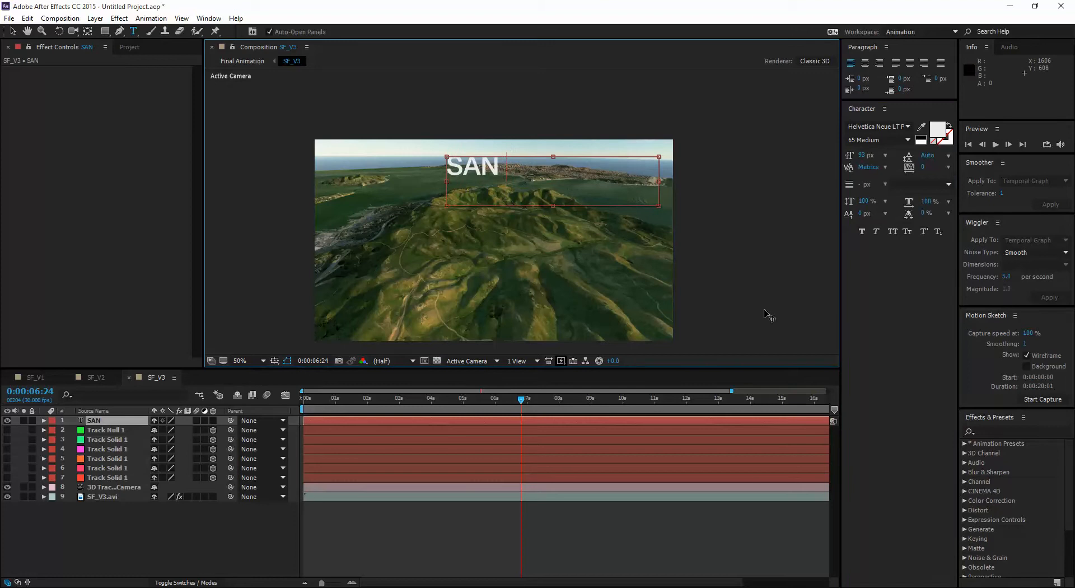
text( FREAN)
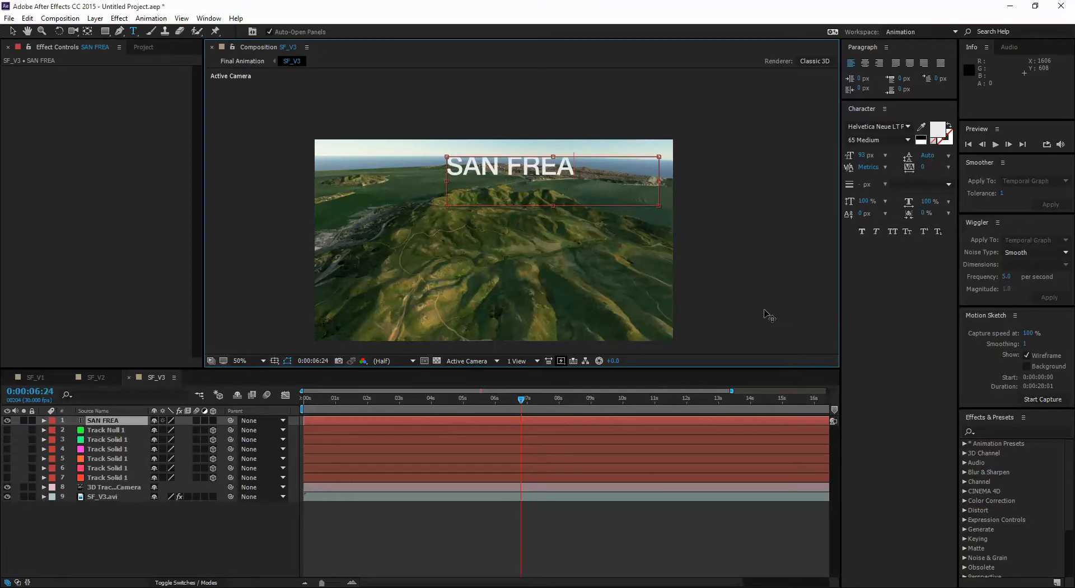
key(BackSpace)
key(BackSpace)
text(ANCISC)
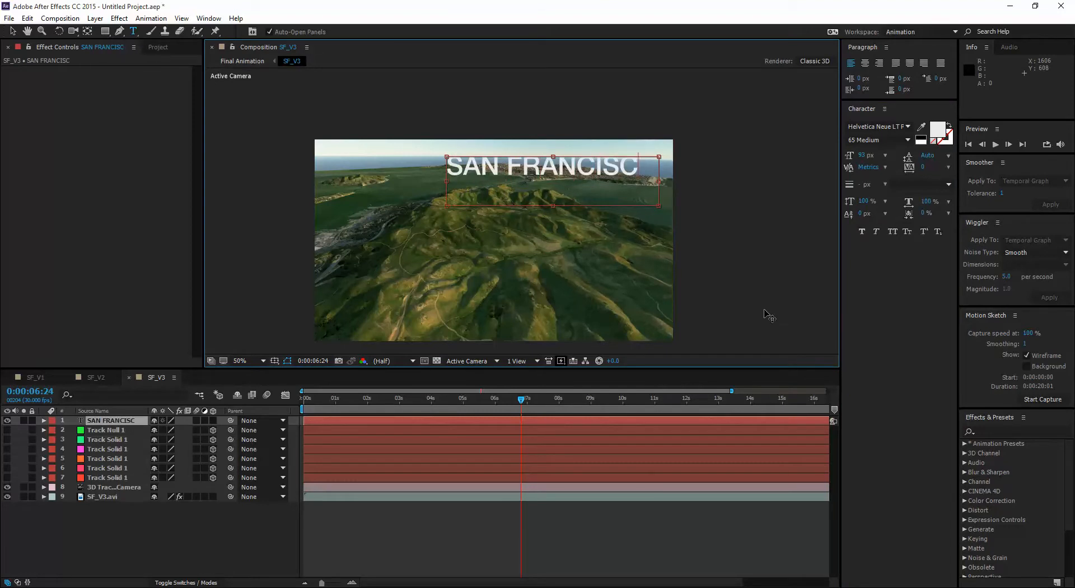
text(O)
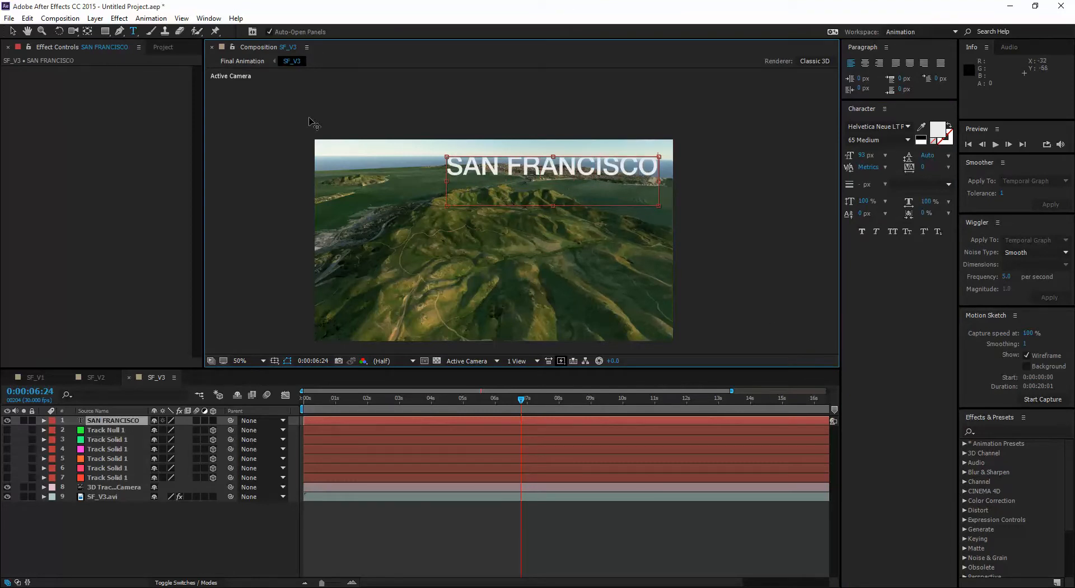
Move the SAN FRANCISCO text slightly lower over the city, to about 831, 176, and check it at 0:00:05:25.
click(12, 30)
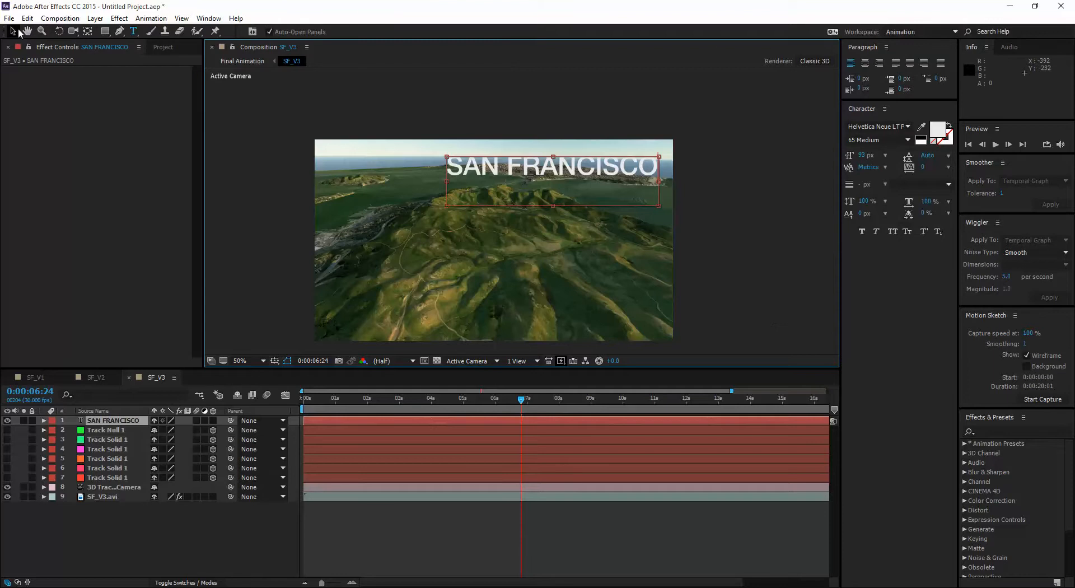
click(586, 175)
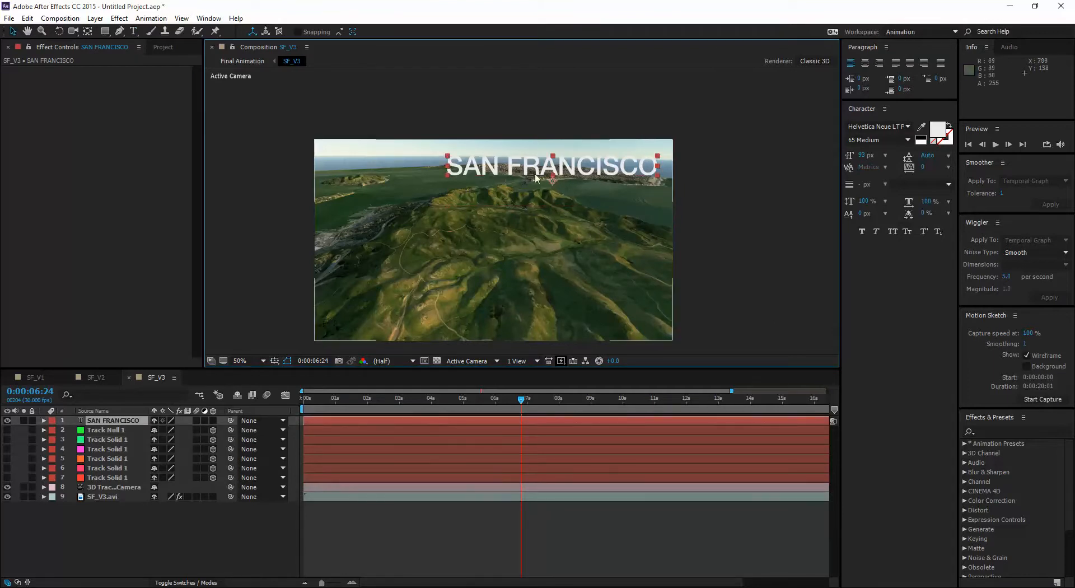
mouse_move(528, 178)
mouse_down()
mouse_move(548, 192)
mouse_move(523, 186)
mouse_up()
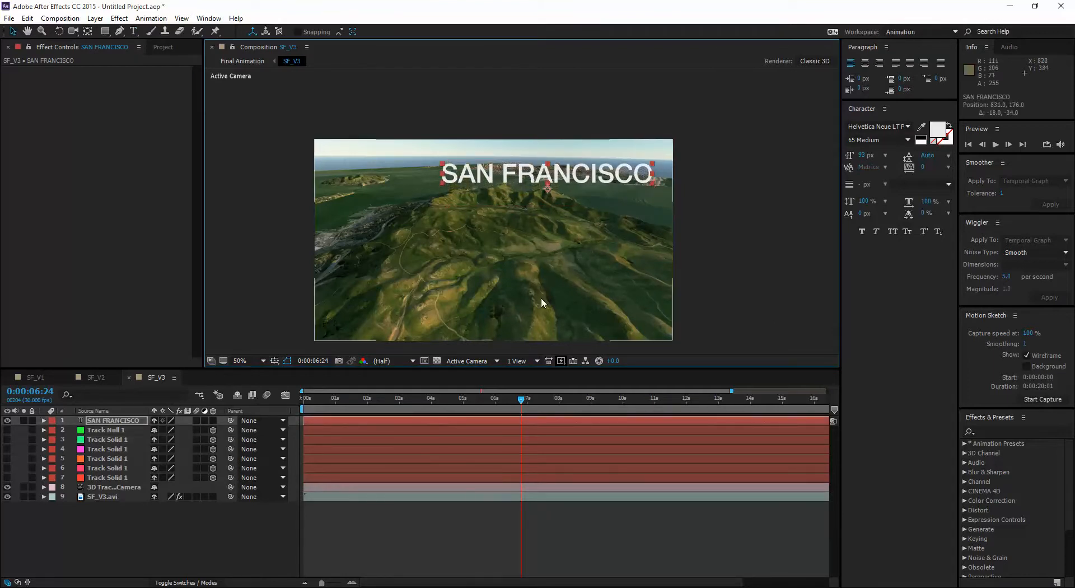
drag(522, 400, 491, 403)
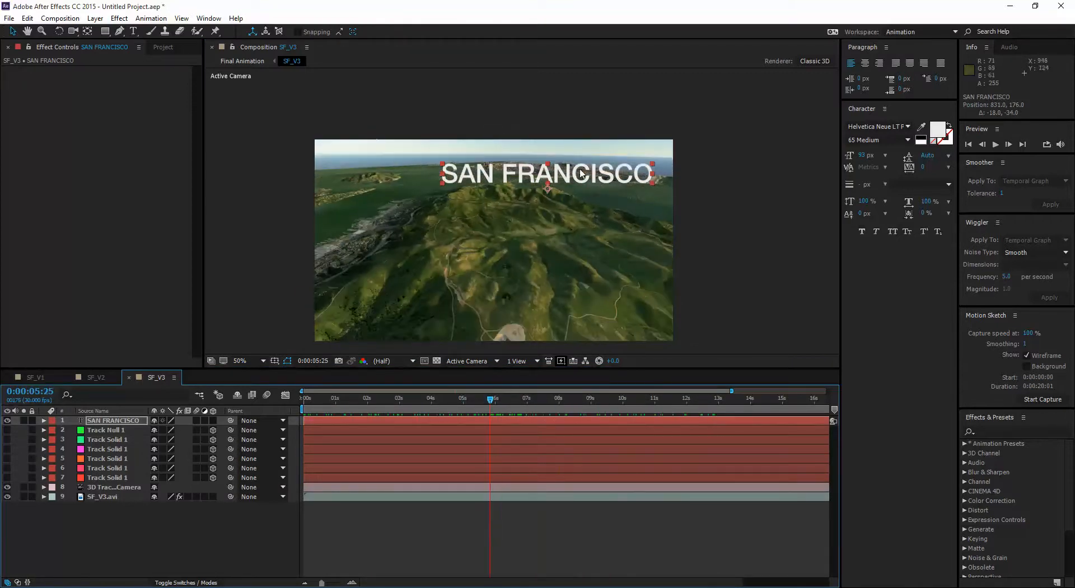
Move the SAN FRANCISCO text to about 859, 140, make it a 3D layer, and check it at 0:00:08:08.
mouse_move(559, 175)
mouse_down()
mouse_move(454, 155)
mouse_move(571, 176)
mouse_up()
drag(494, 407, 531, 401)
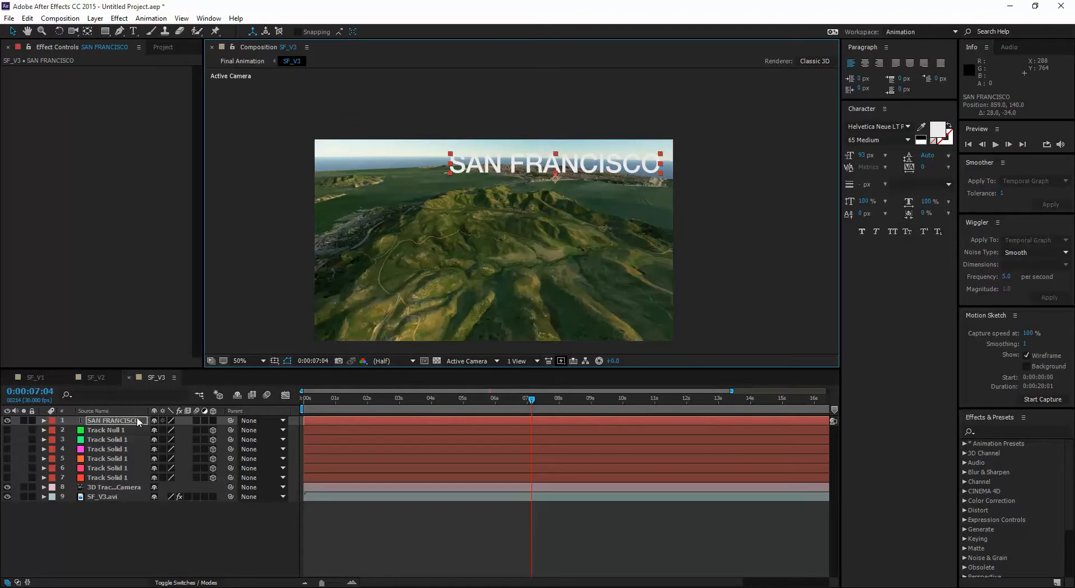
click(213, 421)
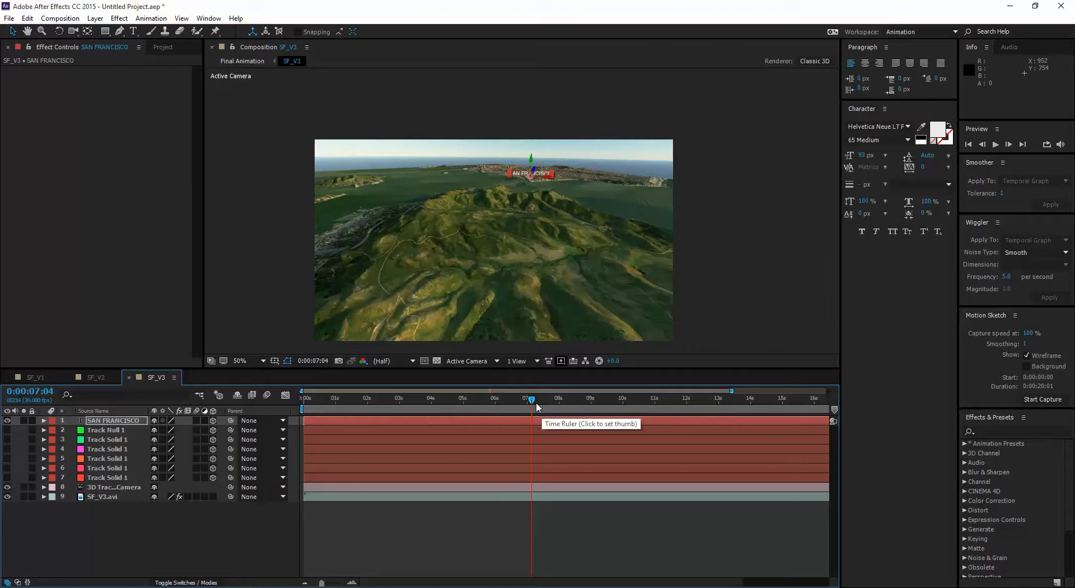
drag(533, 400, 569, 406)
click(731, 194)
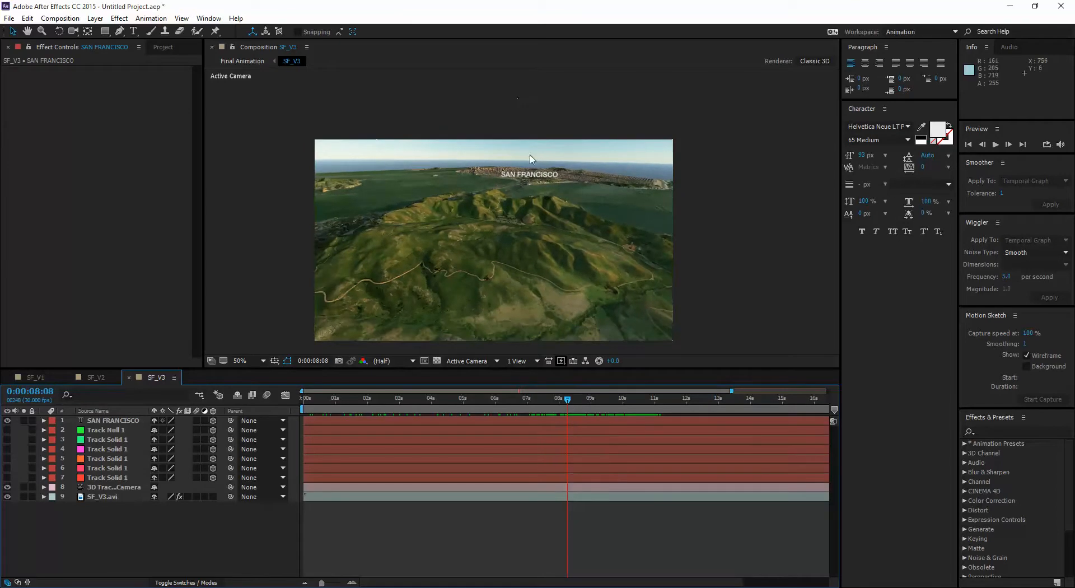
Bring the 3D title closer to the camera along its depth axis, to a Z position of about -1435.
click(534, 174)
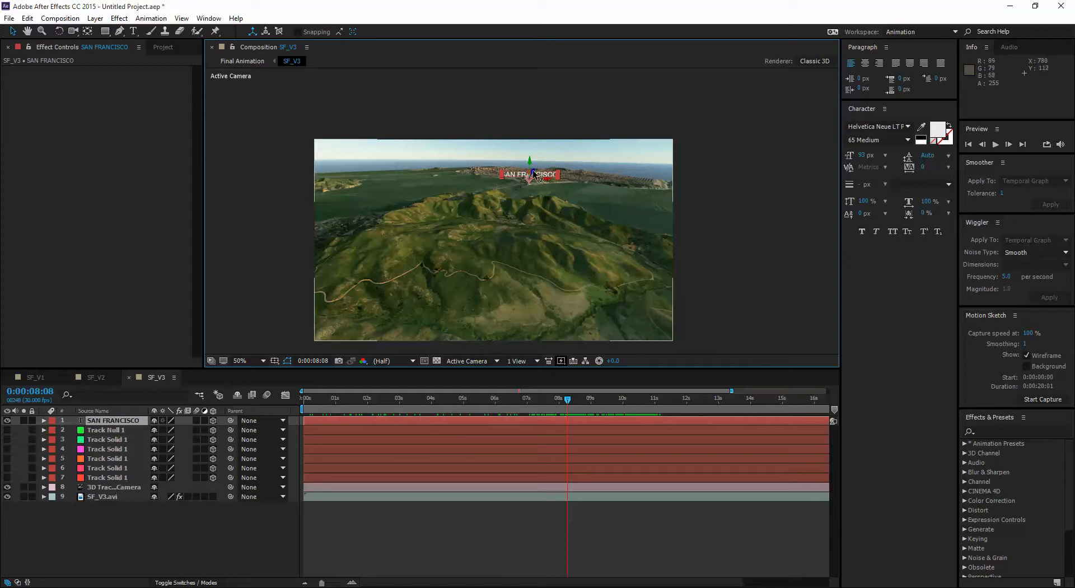
scroll(563, 174, up, 4)
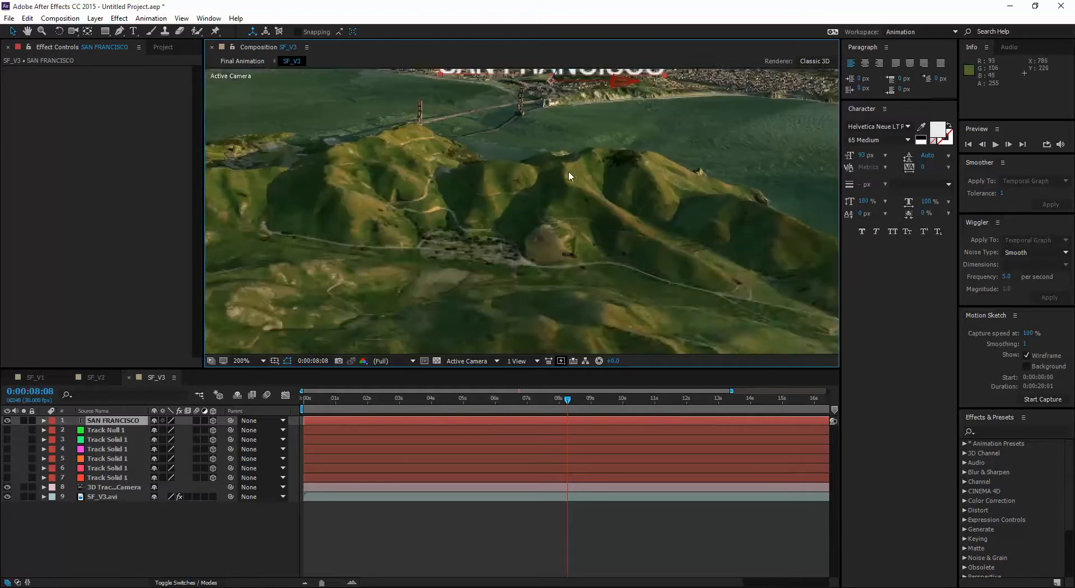
drag(566, 172, 521, 317)
scroll(543, 174, up, 2)
scroll(583, 140, down, 1)
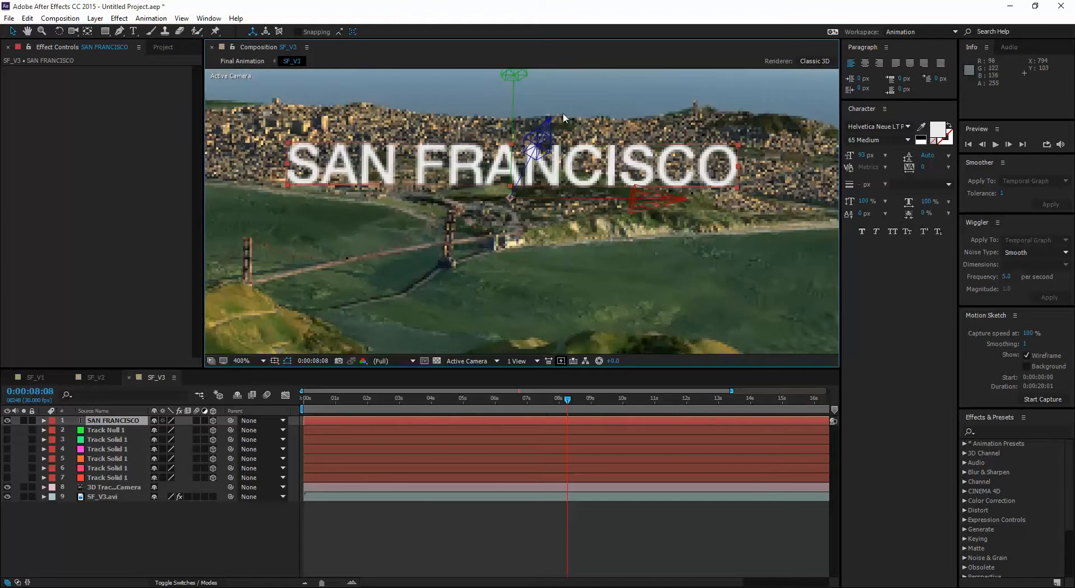
scroll(541, 157, down, 4)
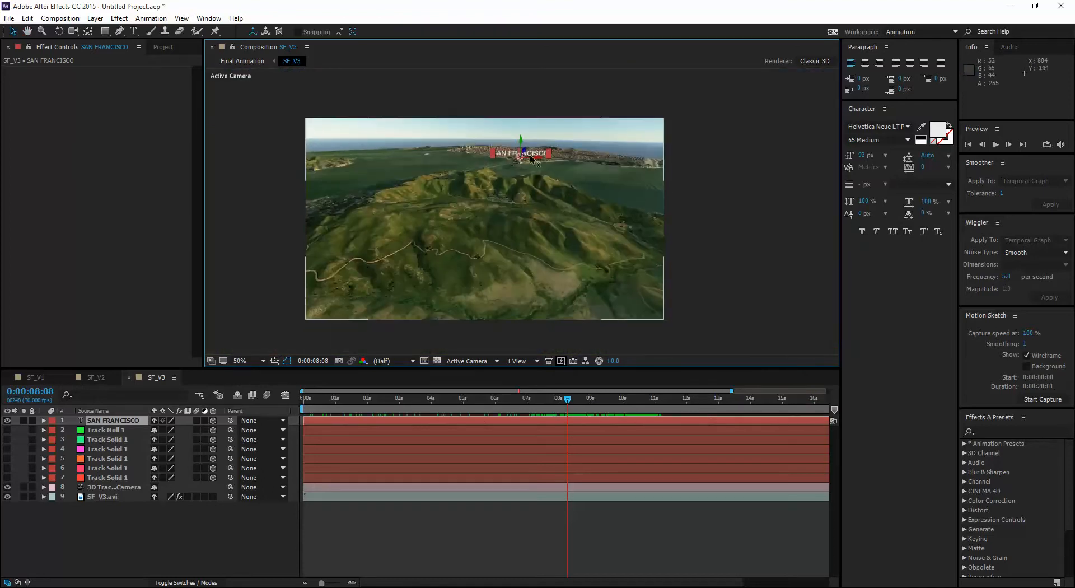
drag(526, 155, 538, 219)
drag(609, 129, 563, 152)
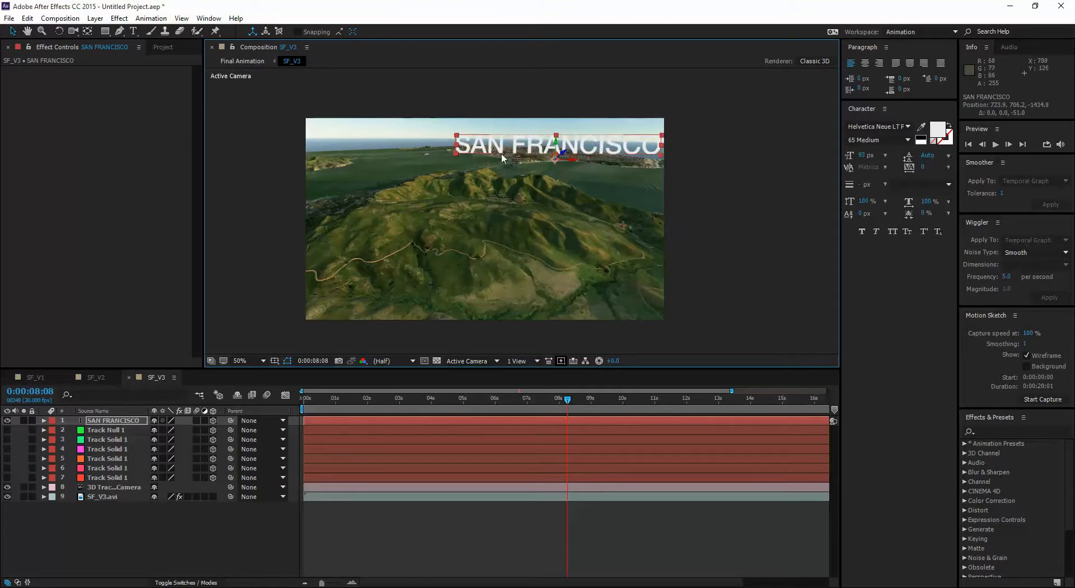
In the Top view, nudge the title to about X 719.9, Z -1430.9, and return to the Active Camera view.
click(468, 361)
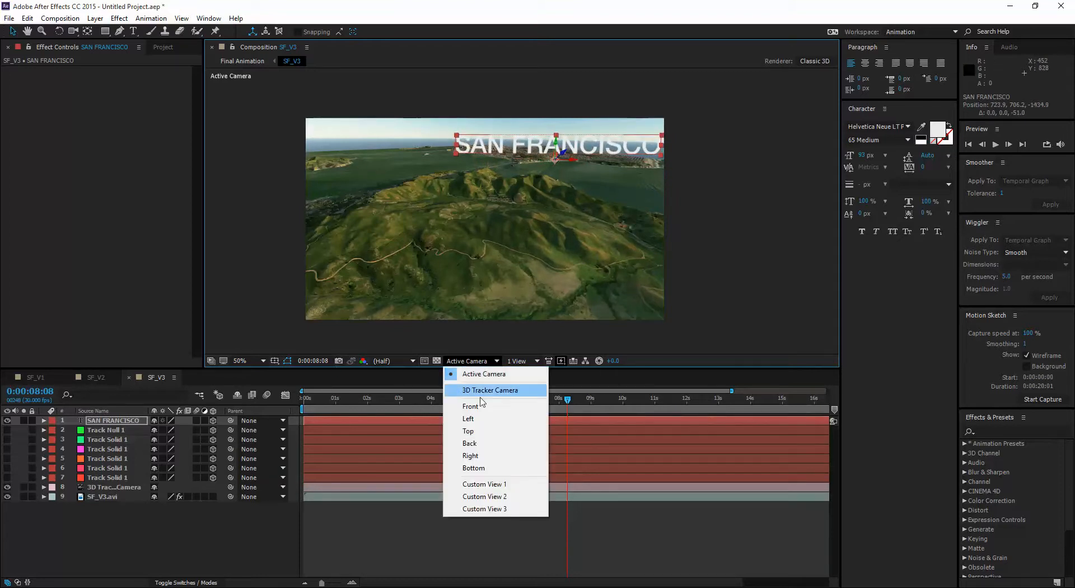
click(482, 431)
scroll(557, 264, down, 2)
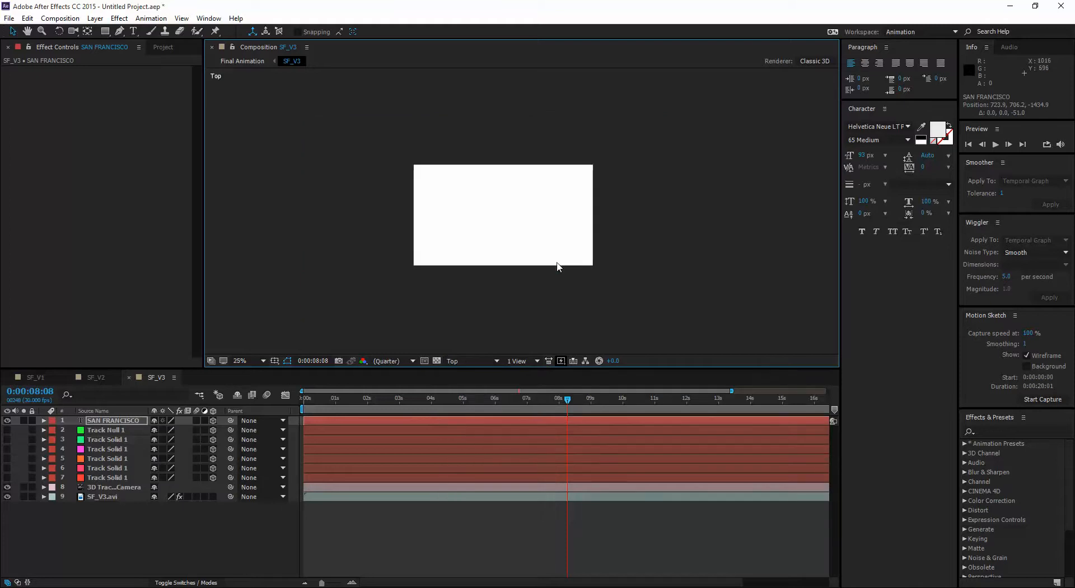
scroll(518, 268, up, 2)
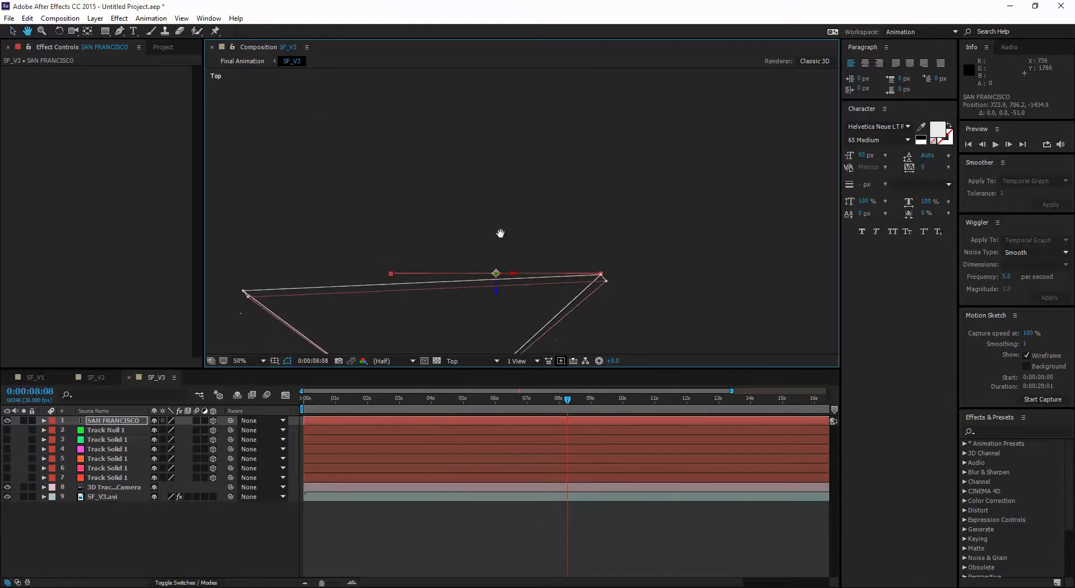
drag(496, 250, 503, 301)
scroll(512, 266, up, 2)
scroll(513, 267, down, 3)
click(496, 361)
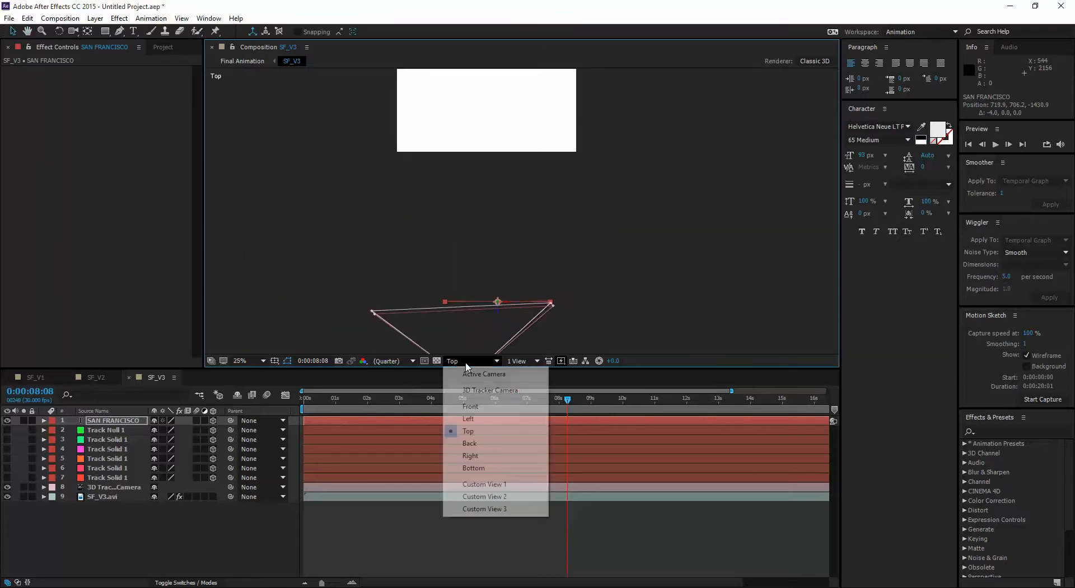
click(495, 375)
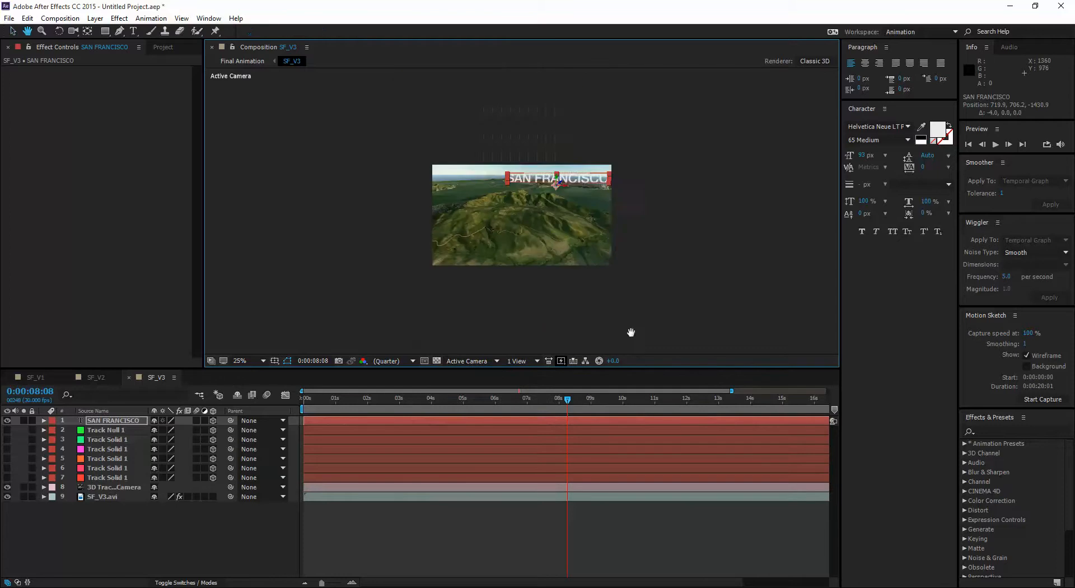
Check the title's placement over the city in the camera view at 0:00:08:08 and 0:00:08:17.
scroll(629, 331, up, 4)
scroll(549, 162, down, 2)
drag(548, 162, 520, 138)
click(566, 132)
drag(649, 195, 658, 167)
scroll(641, 194, up, 1)
scroll(643, 199, down, 1)
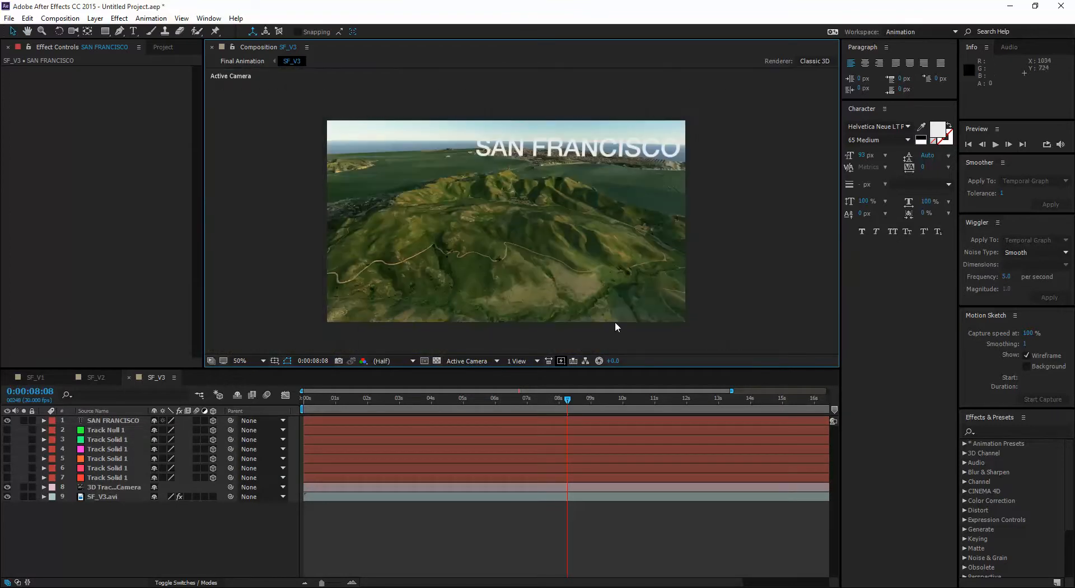
key(ctrl+0)
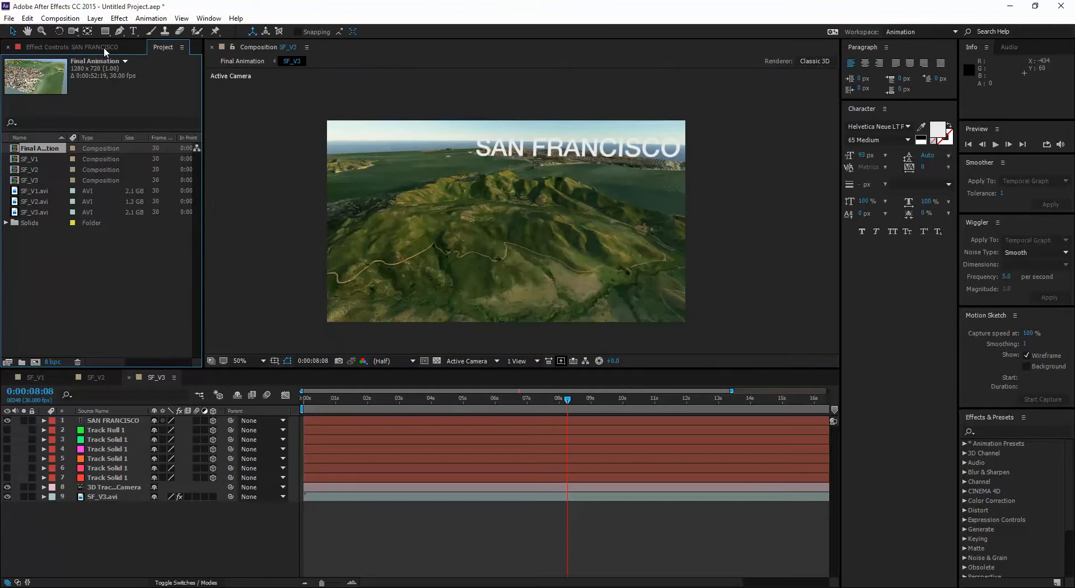
click(106, 47)
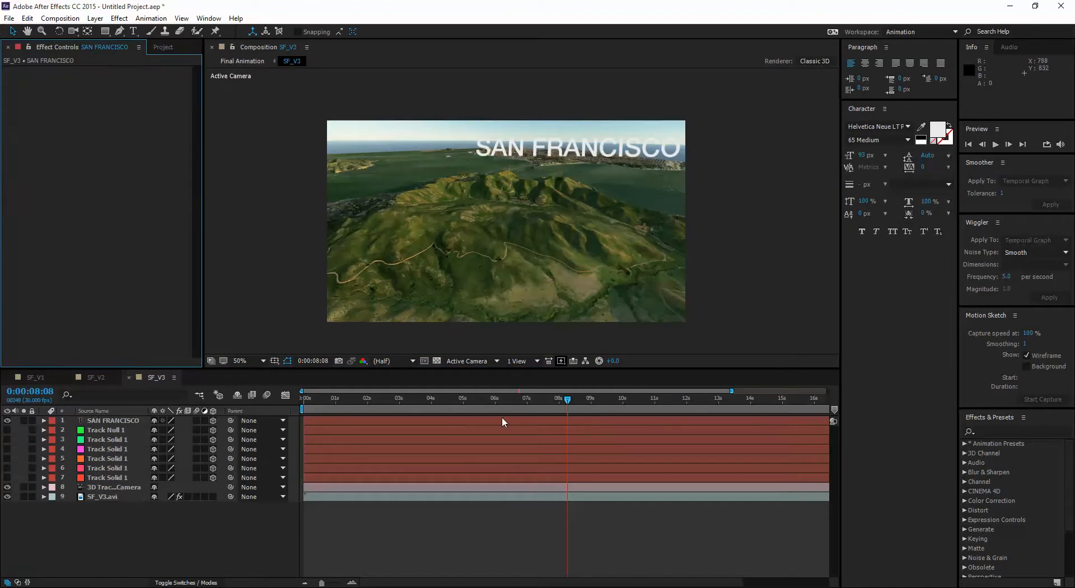
mouse_move(567, 398)
mouse_down()
mouse_move(312, 393)
mouse_move(591, 385)
mouse_move(563, 381)
mouse_move(577, 385)
mouse_up()
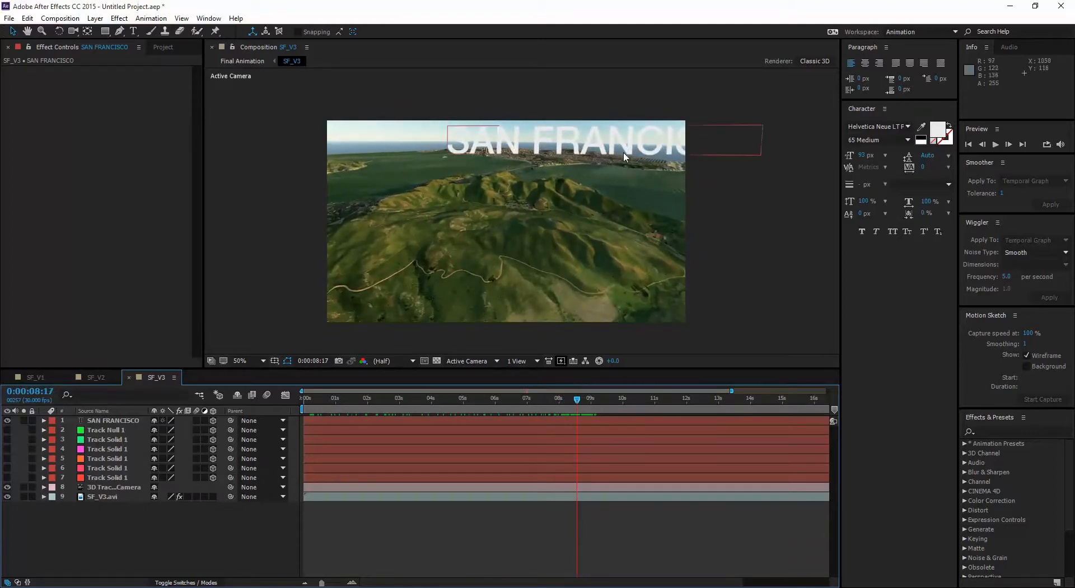
Shift the title along its X axis to roughly centre it in the frame, and check it at 0:00:08:11 and 0:00:07:26.
click(578, 147)
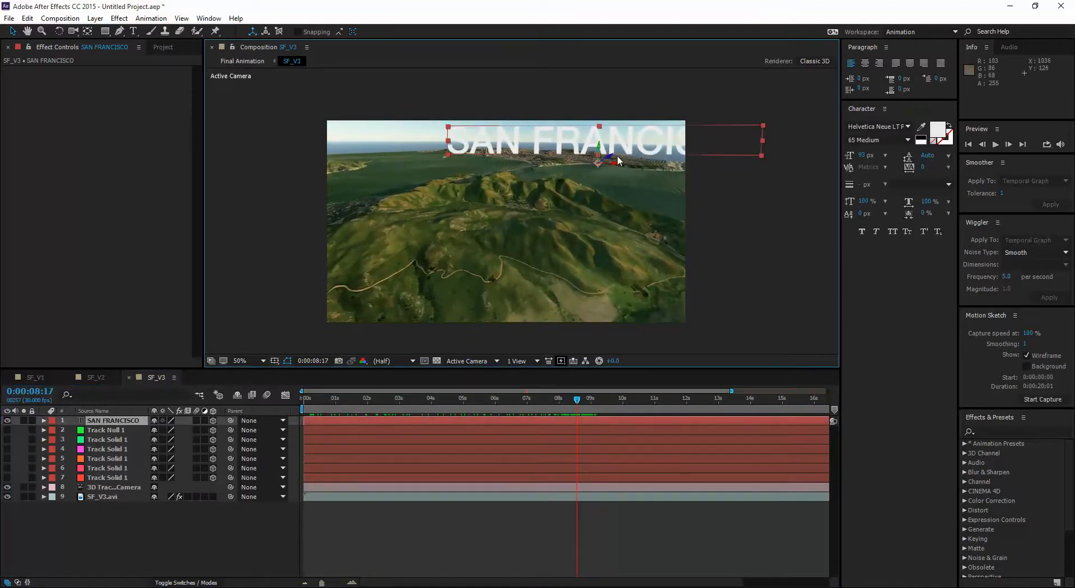
drag(618, 165, 549, 163)
click(754, 271)
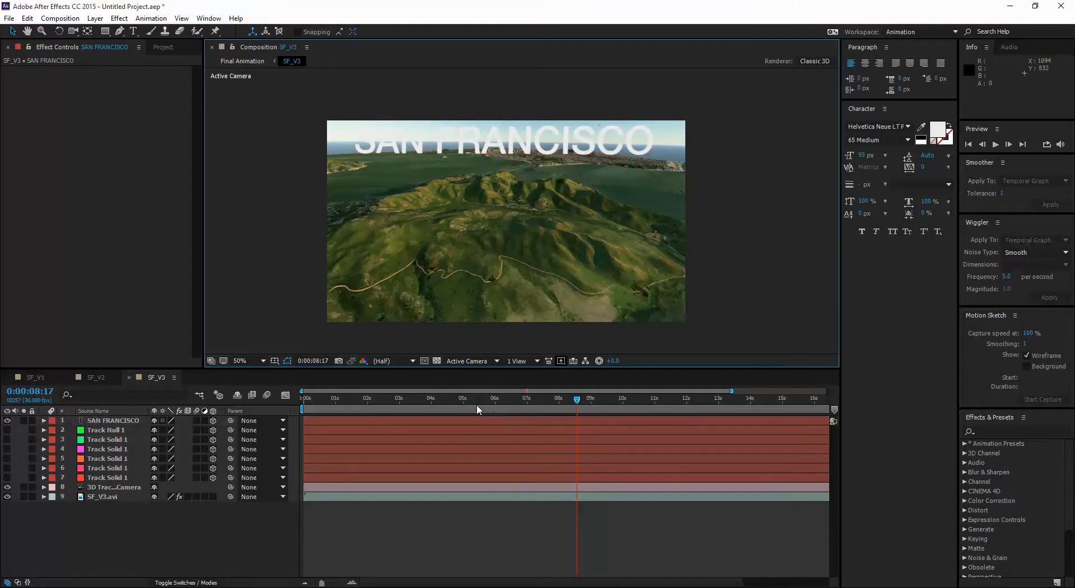
mouse_move(580, 402)
mouse_down()
mouse_move(335, 391)
mouse_move(596, 408)
mouse_move(502, 400)
mouse_move(570, 403)
mouse_up()
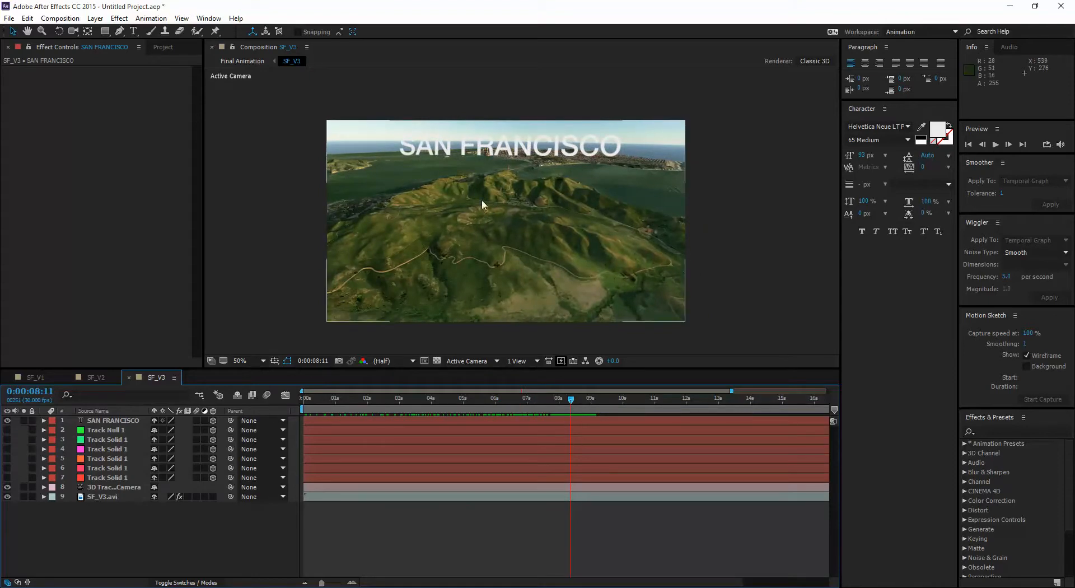
drag(571, 403, 555, 403)
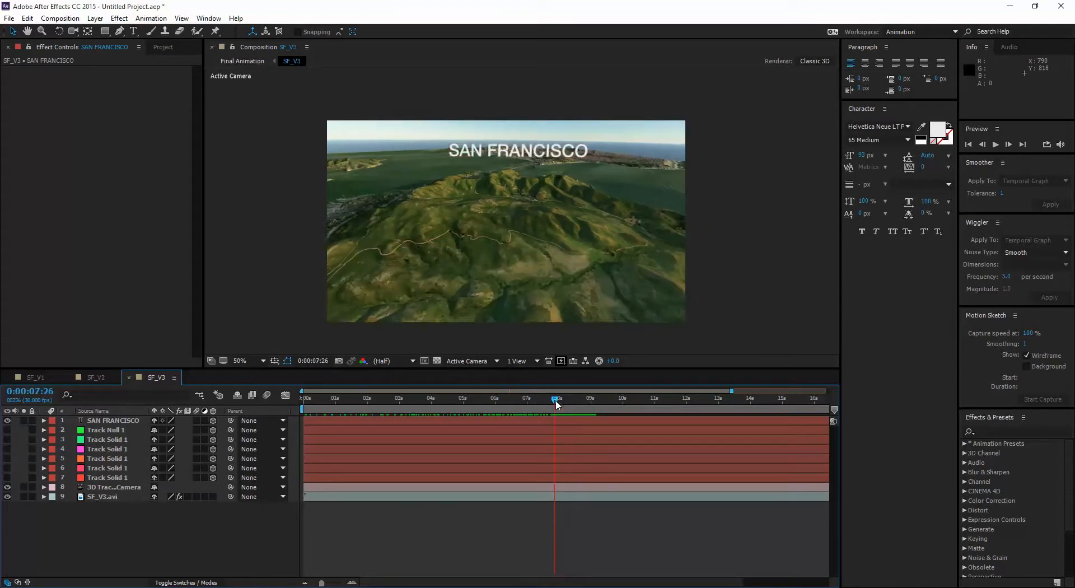
click(524, 153)
right_click(123, 421)
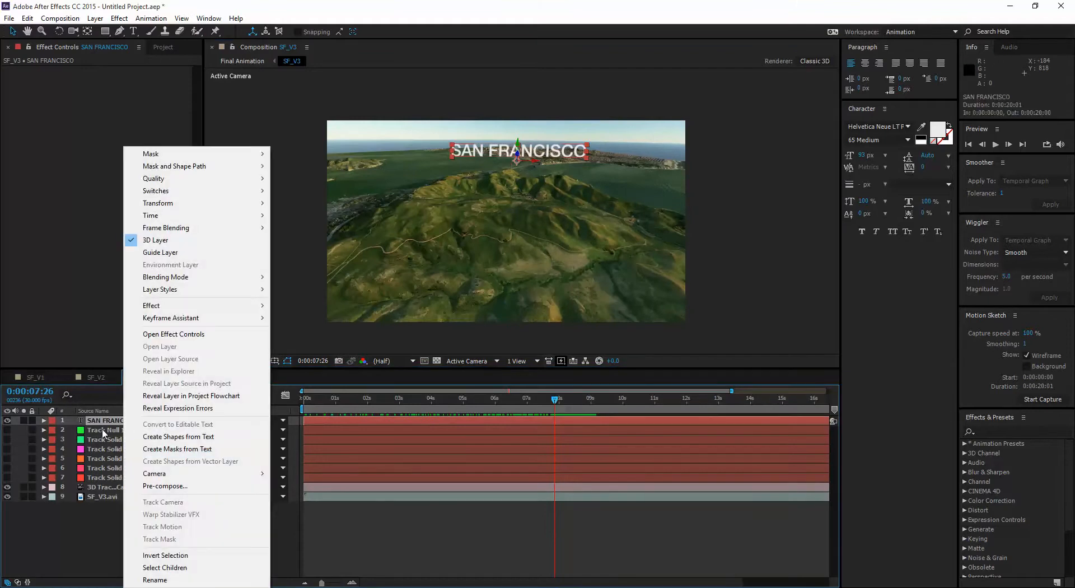
mouse_move(179, 310)
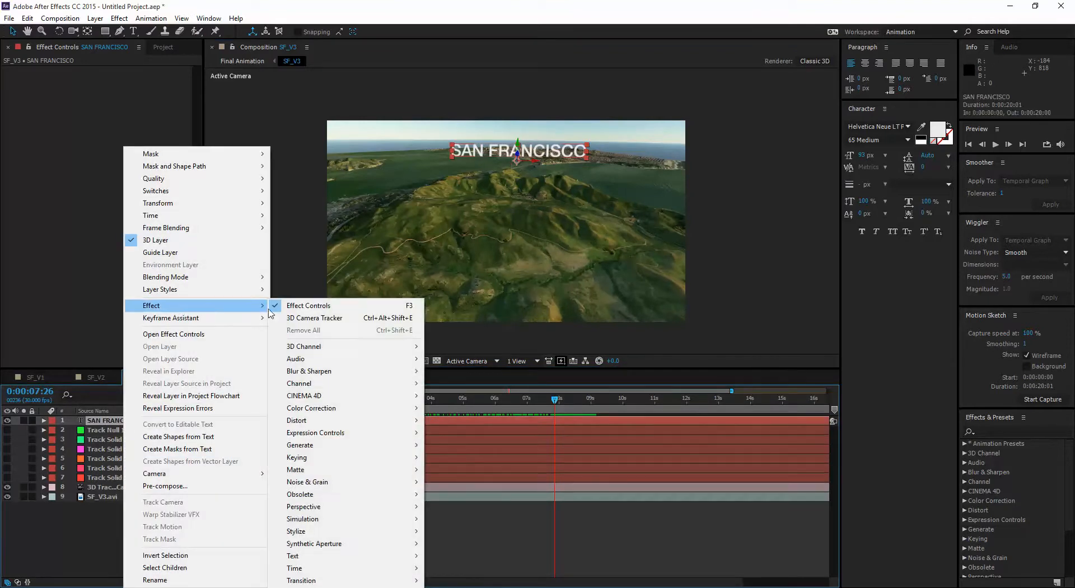
mouse_move(342, 348)
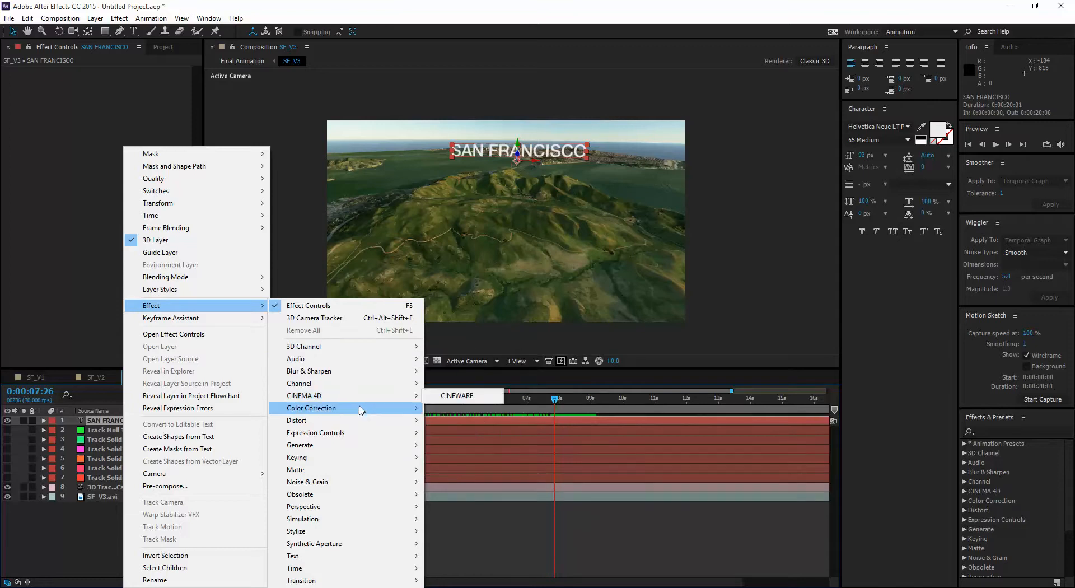
click(712, 165)
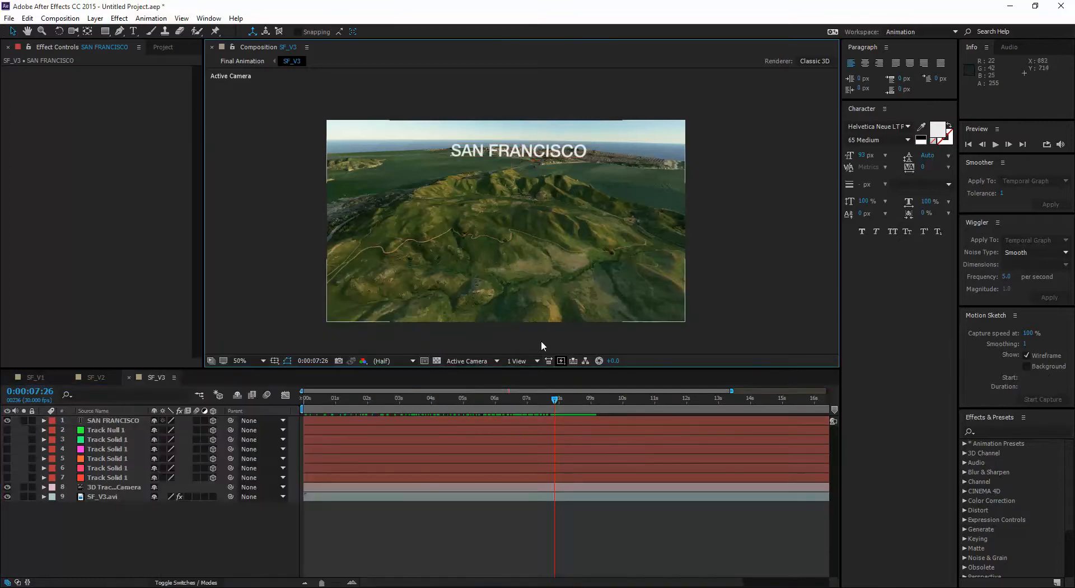
At 0:00:08:16, apply a Drop Shadow effect to the SAN FRANCISCO text layer.
click(583, 404)
drag(581, 404, 576, 404)
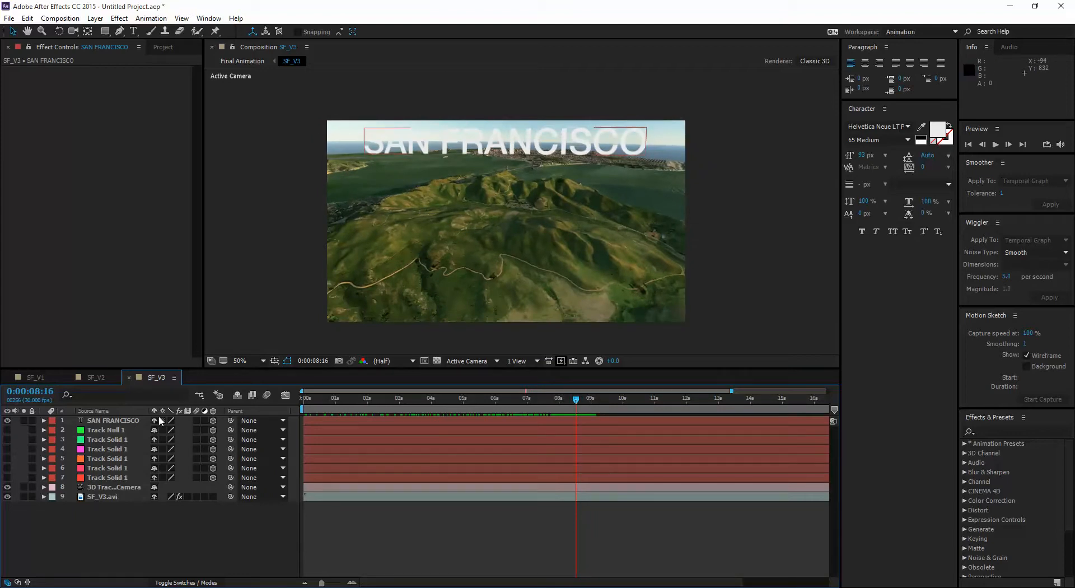
right_click(126, 421)
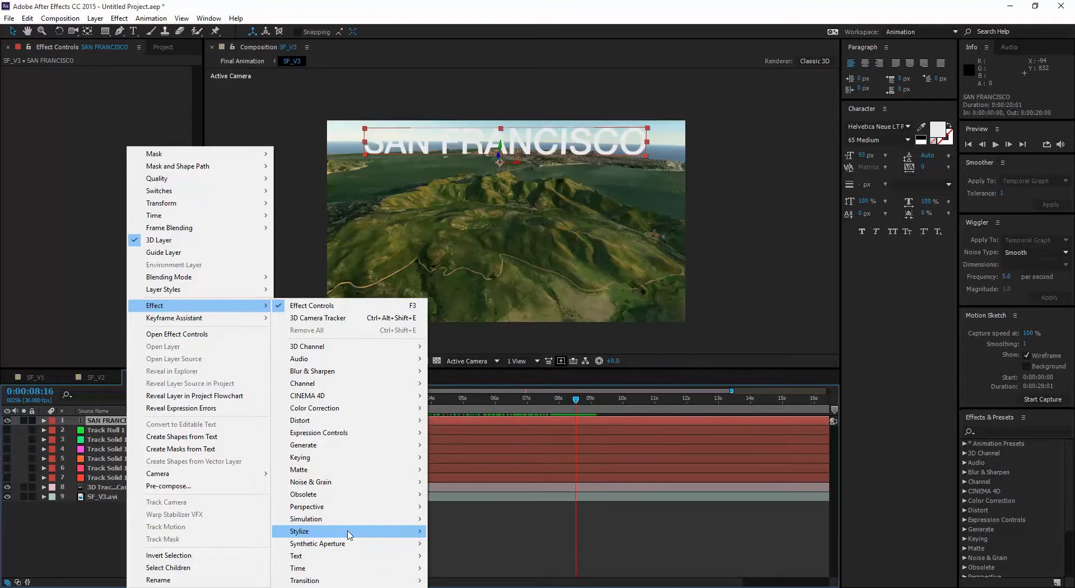
mouse_move(348, 535)
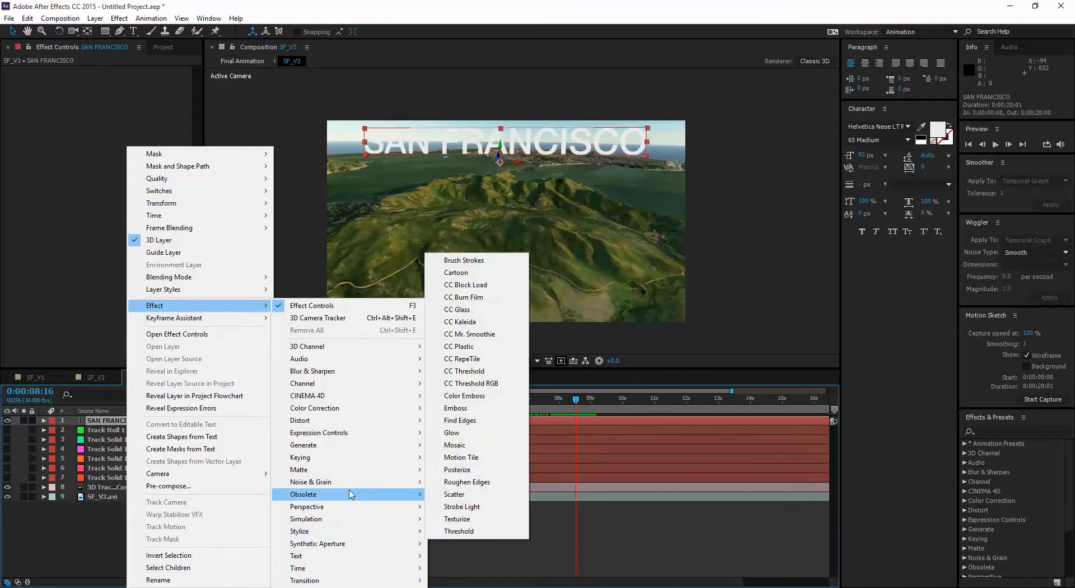
mouse_move(346, 351)
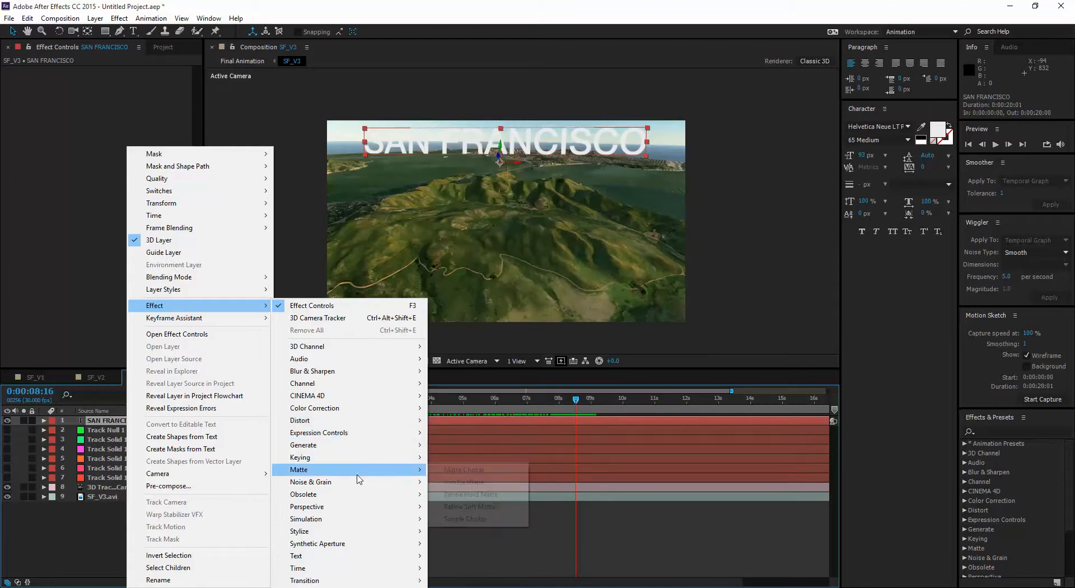
mouse_move(360, 506)
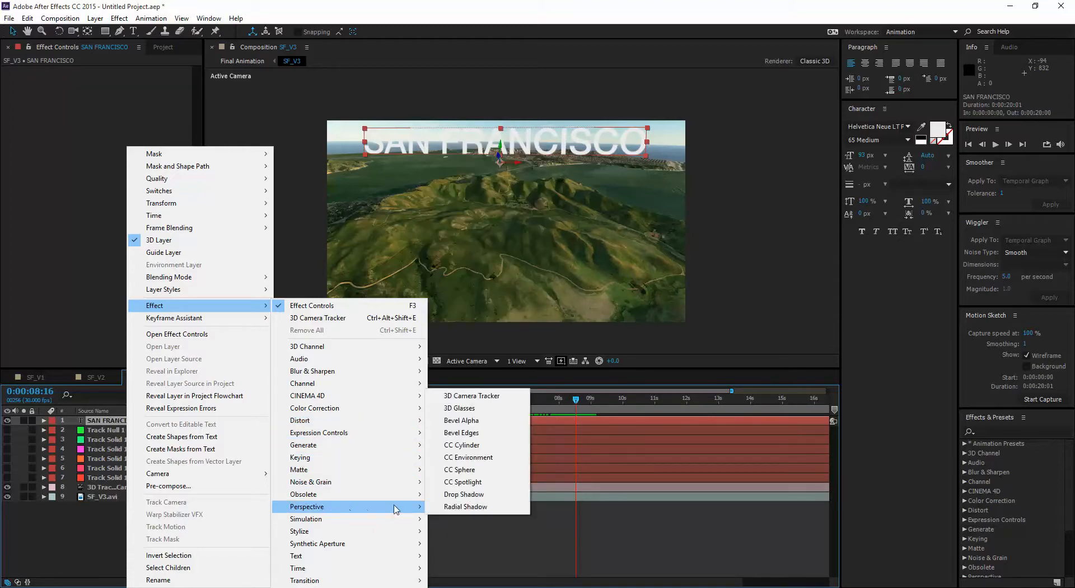
click(463, 495)
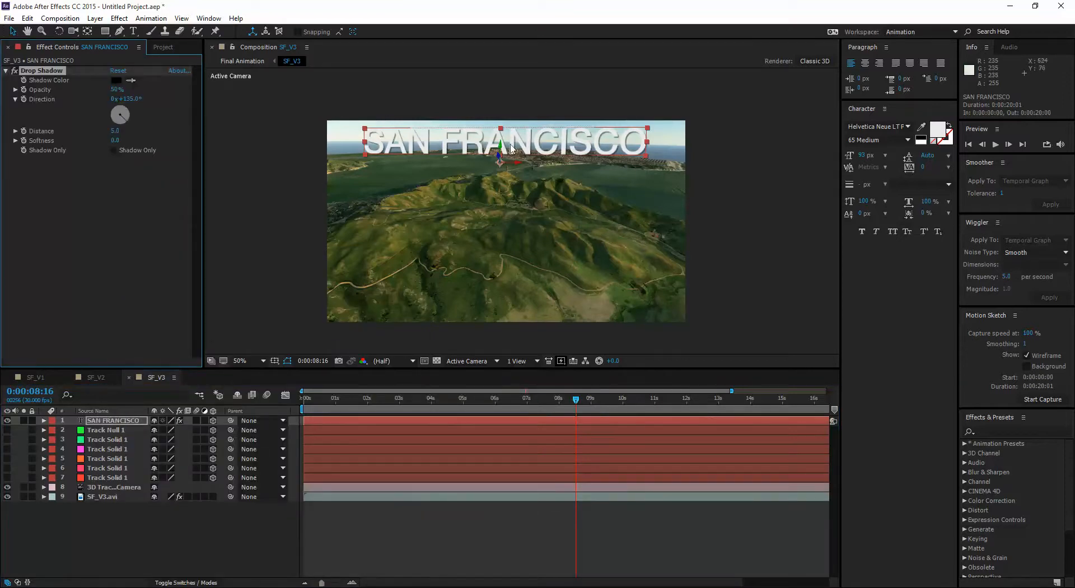
Set the title's drop shadow to 57% opacity, 148° direction, distance 9 and softness 4, and check it at 0:00:07:10.
click(576, 77)
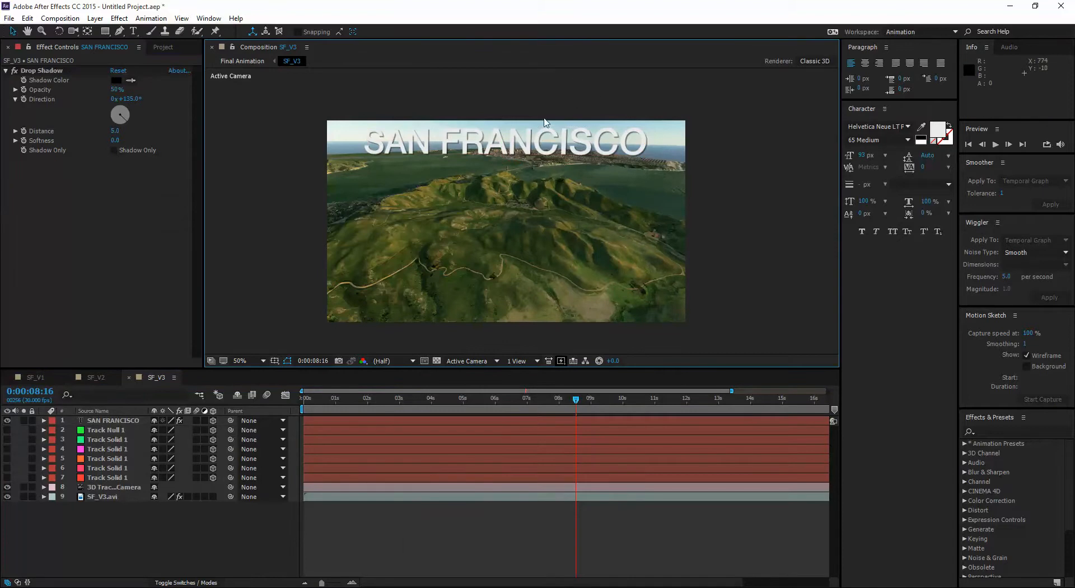
click(604, 142)
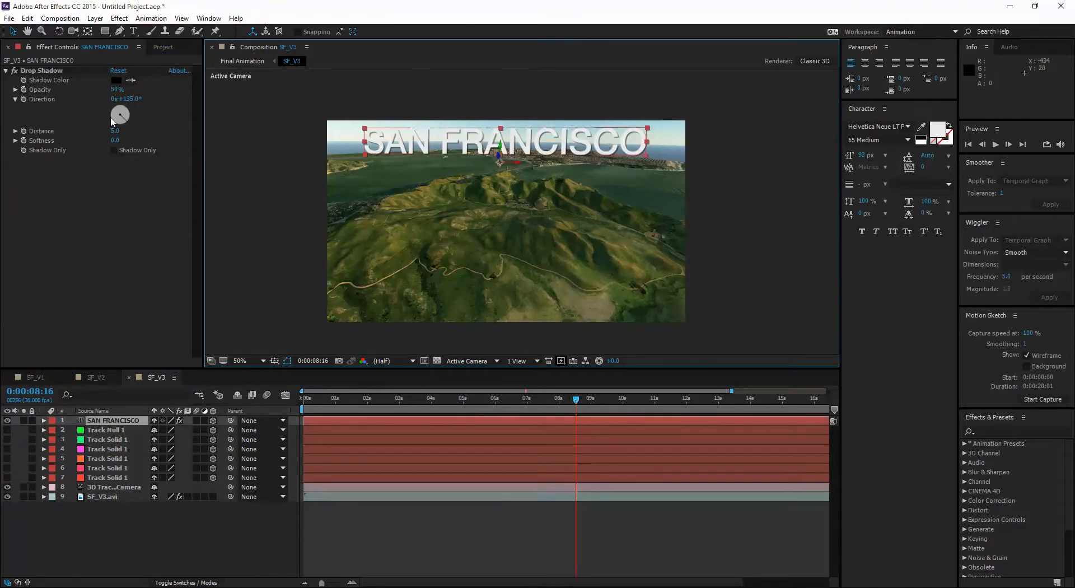
mouse_move(125, 125)
mouse_down()
mouse_move(110, 126)
mouse_move(103, 106)
mouse_move(132, 133)
mouse_move(108, 111)
mouse_move(134, 100)
mouse_move(122, 143)
mouse_move(119, 131)
mouse_up()
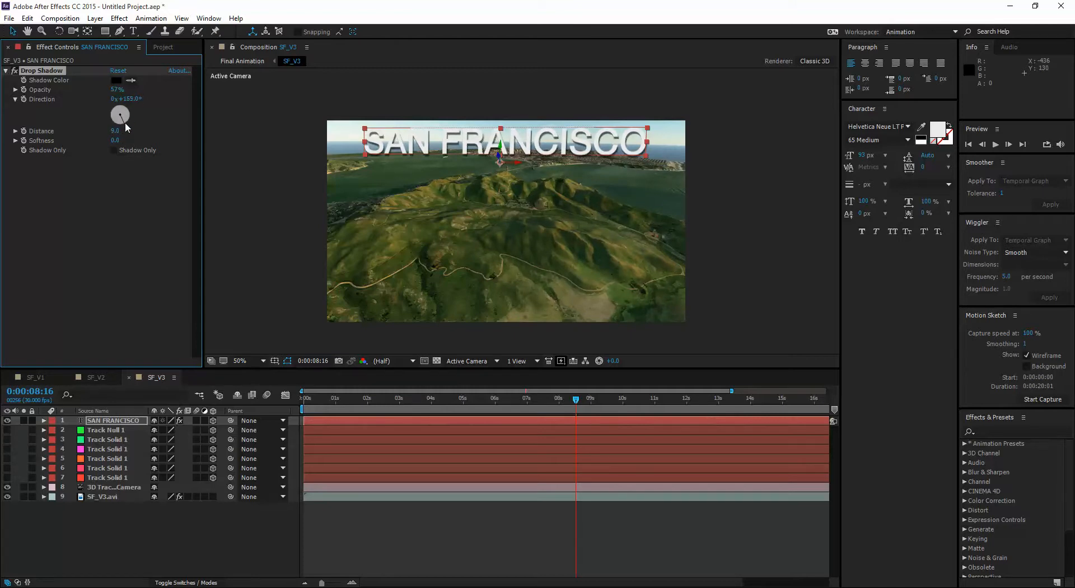
drag(125, 122, 126, 123)
drag(575, 397, 538, 401)
click(782, 274)
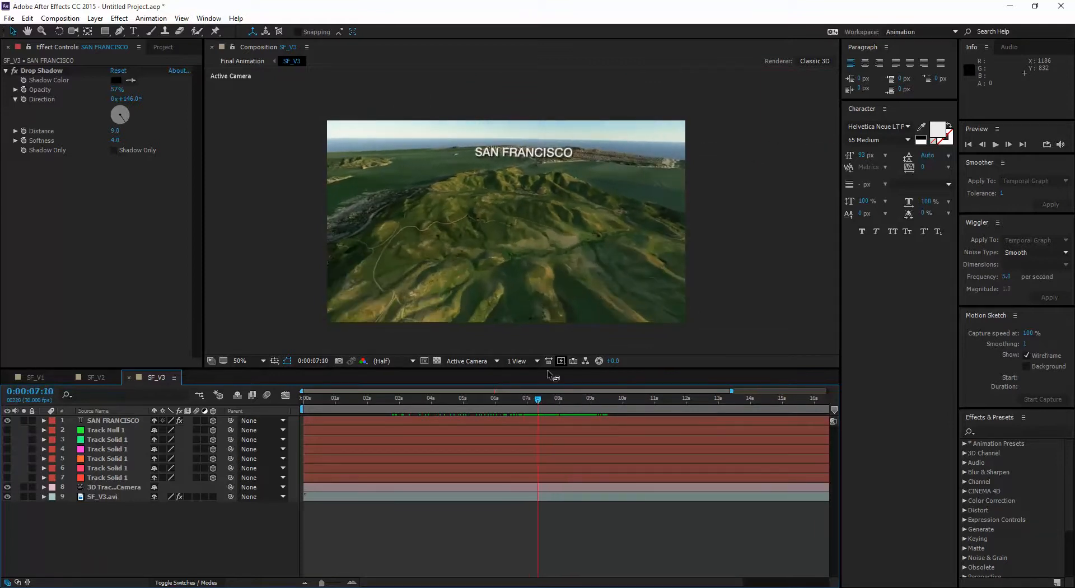
At 0:00:03:01, start animating the SAN FRANCISCO layer's opacity with a 0% keyframe.
click(44, 421)
click(125, 420)
drag(537, 400, 402, 405)
click(725, 281)
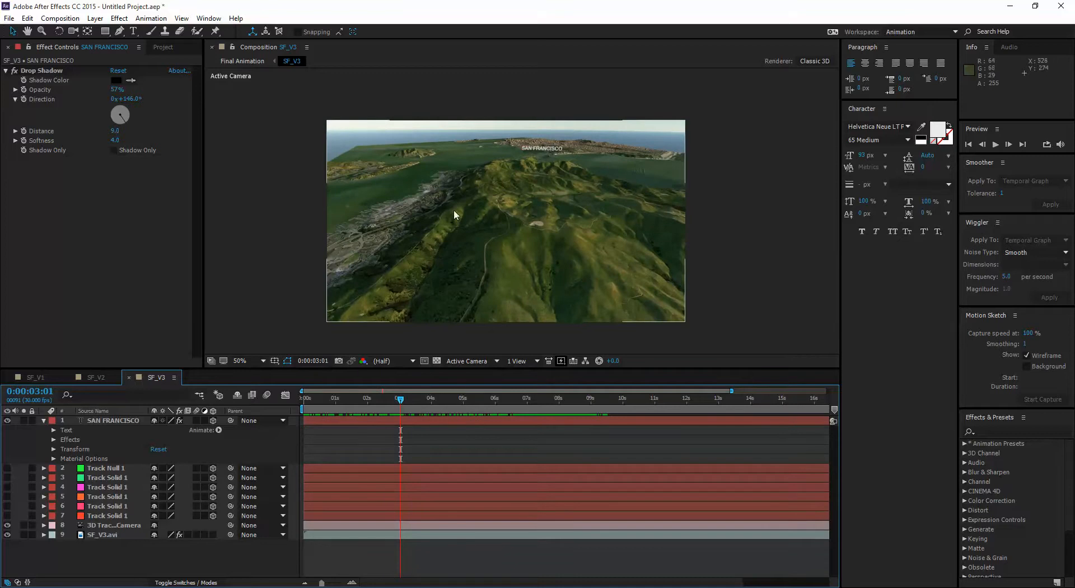
click(109, 420)
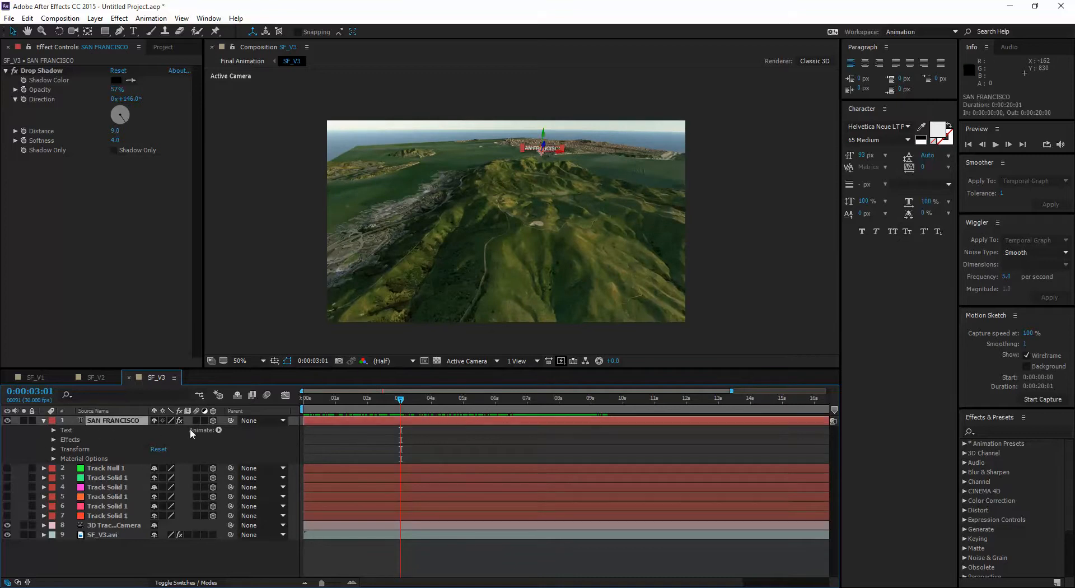
click(54, 449)
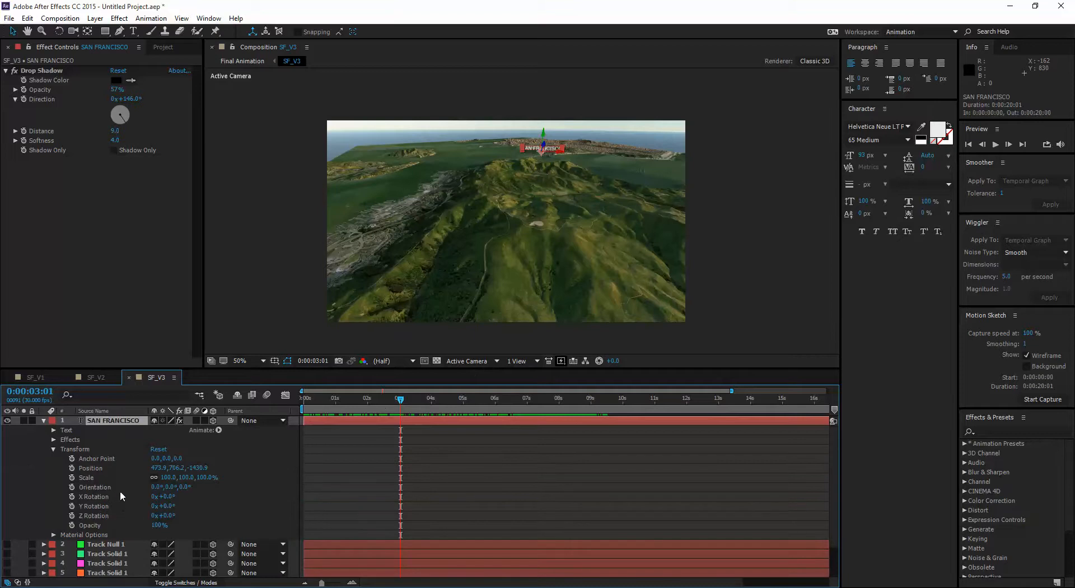
click(101, 525)
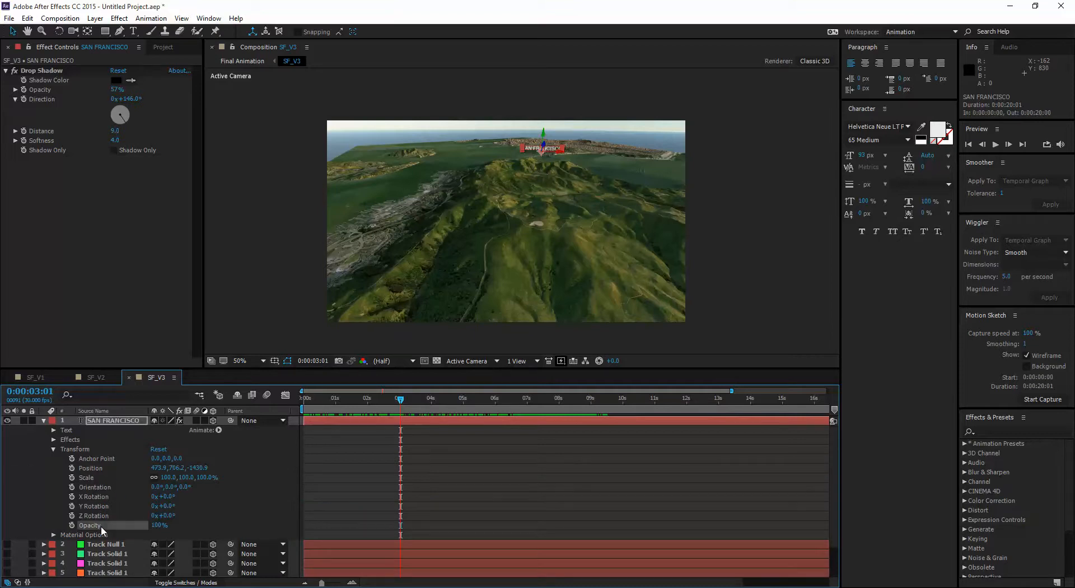
click(72, 526)
drag(160, 526, 137, 525)
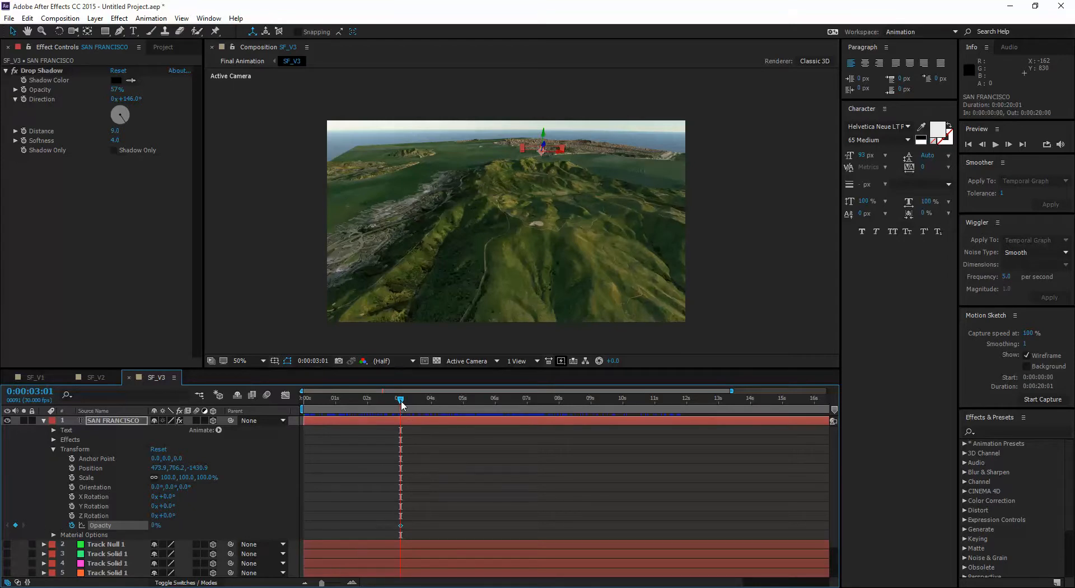
Add a second opacity keyframe to the title at 0:00:03:21 with a value of 100%.
drag(402, 404, 439, 410)
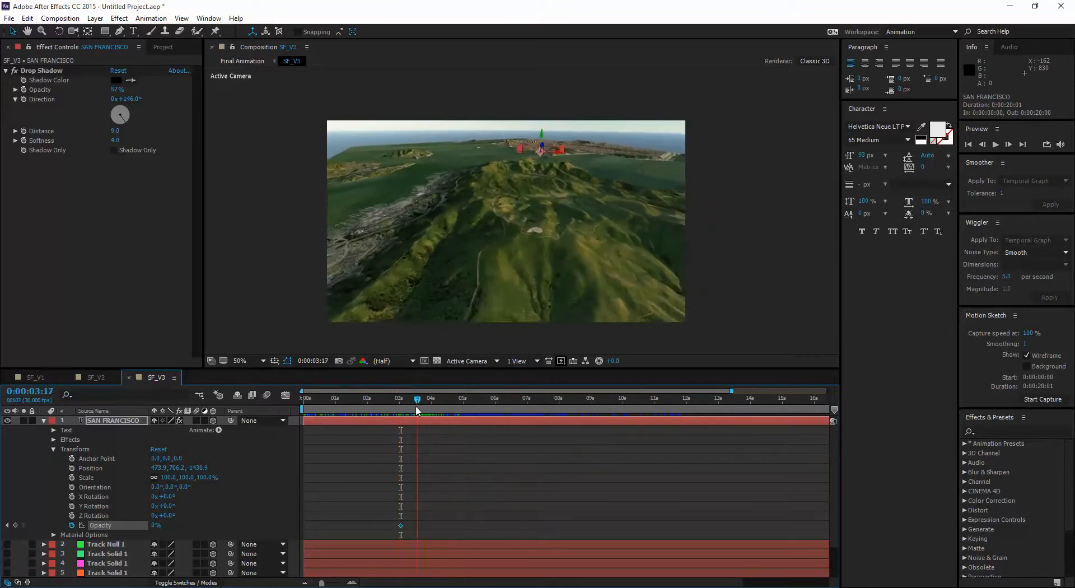
drag(417, 411, 414, 403)
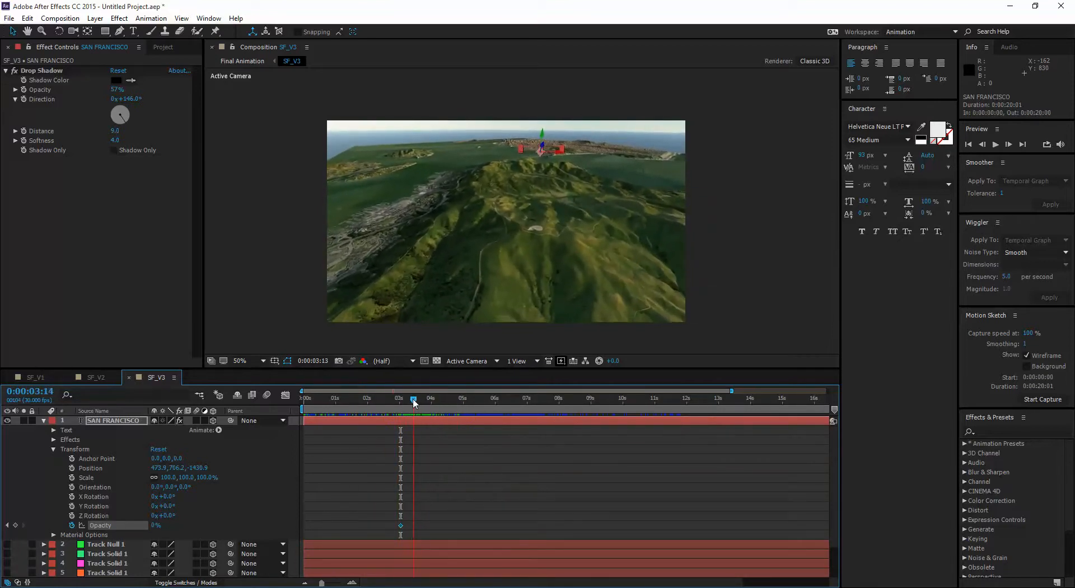
click(15, 527)
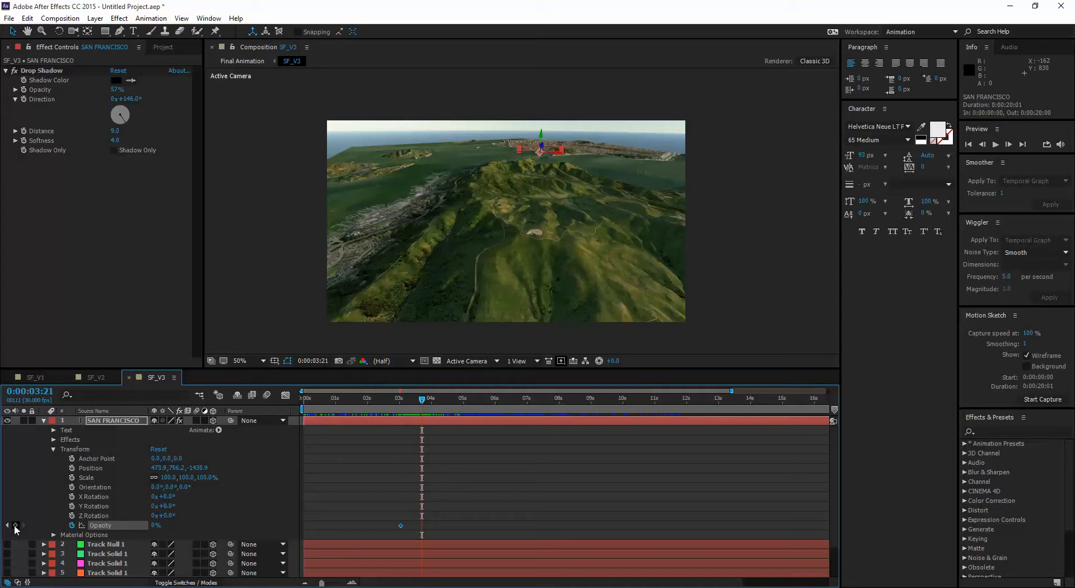
click(15, 527)
drag(157, 525, 215, 527)
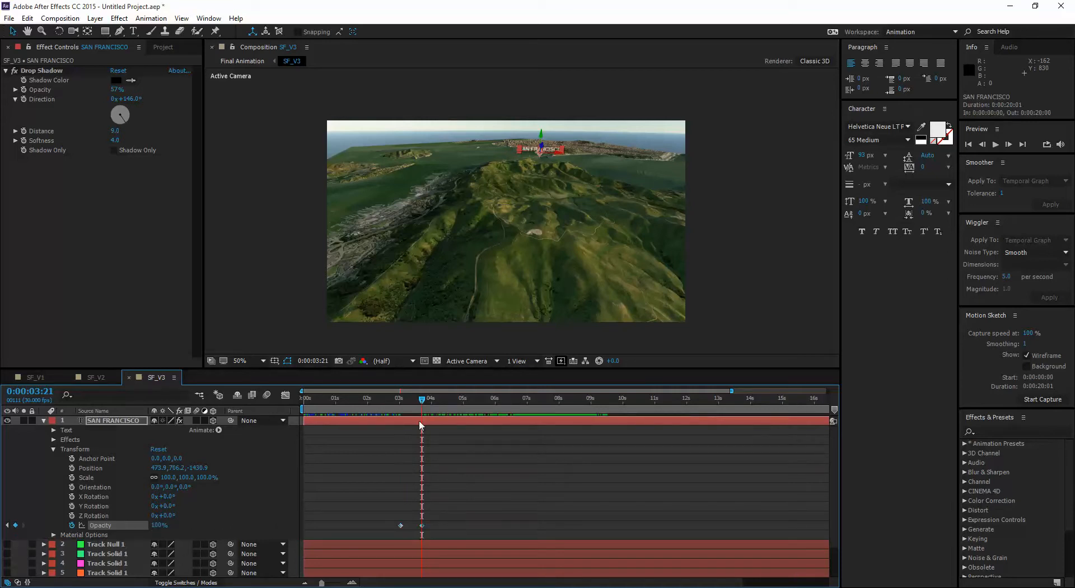
Move the title's 100% opacity keyframe to 0:00:06:13 and check the fade-in up to 0:00:08:15.
drag(424, 398, 509, 400)
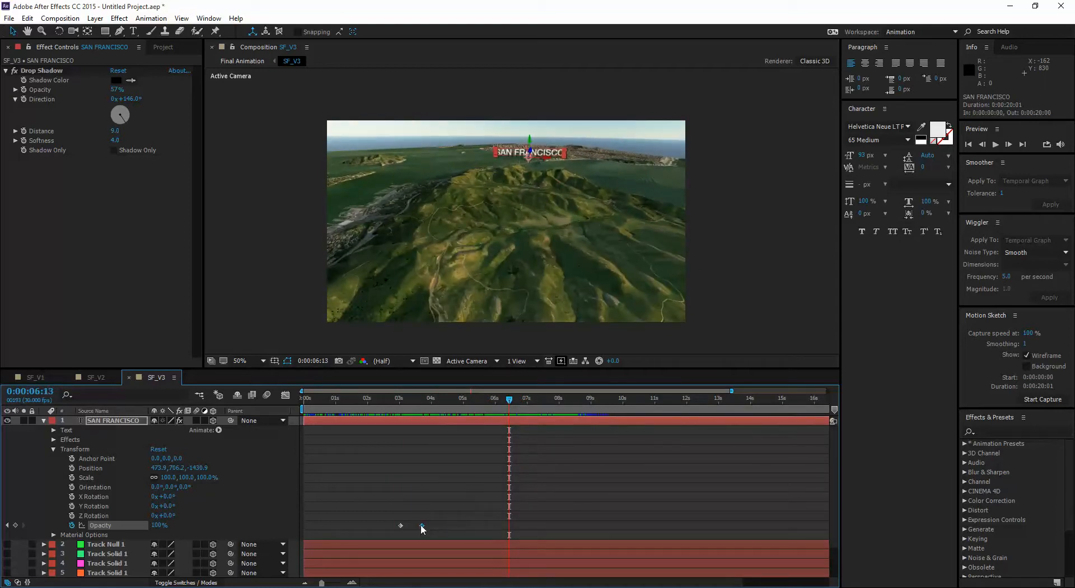
drag(422, 526, 513, 526)
drag(513, 400, 575, 392)
click(54, 449)
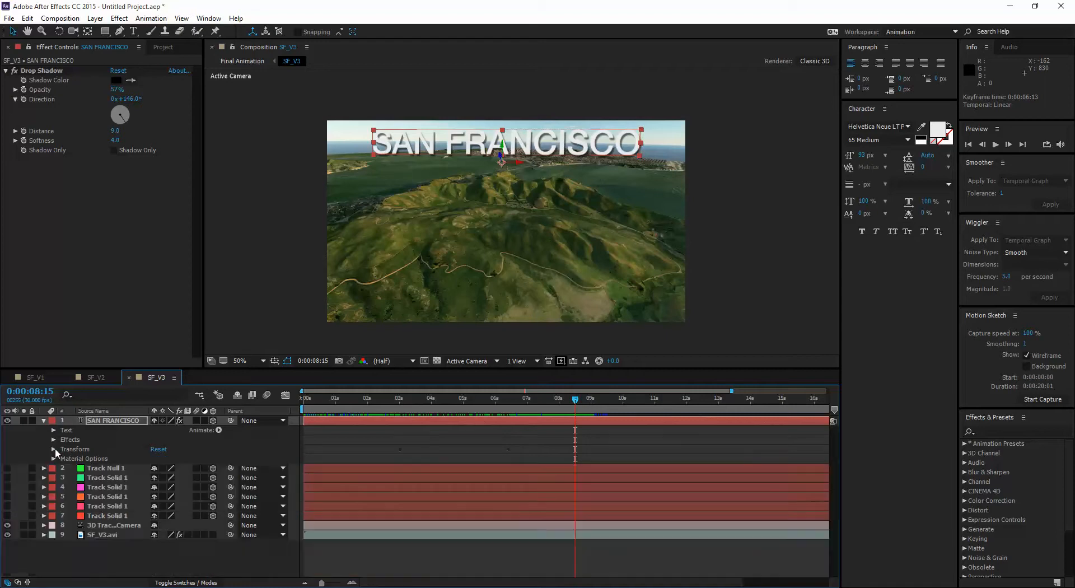
Apply a Gaussian Blur effect to the SAN FRANCISCO layer at 0:00:08:17 and reveal its properties in the timeline.
mouse_move(575, 401)
mouse_down()
mouse_move(565, 402)
mouse_move(580, 401)
mouse_up()
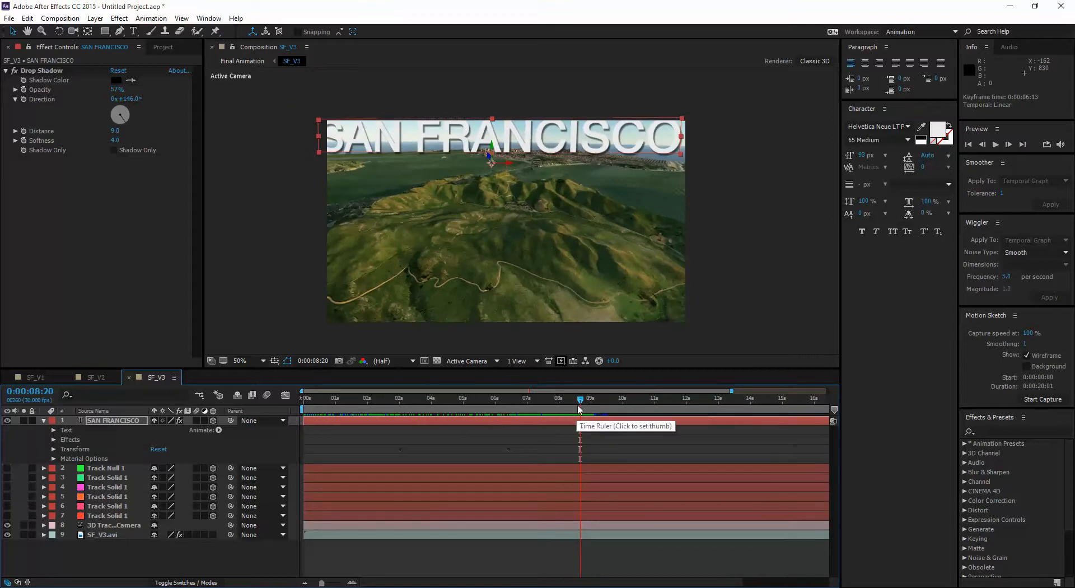
drag(579, 410, 577, 401)
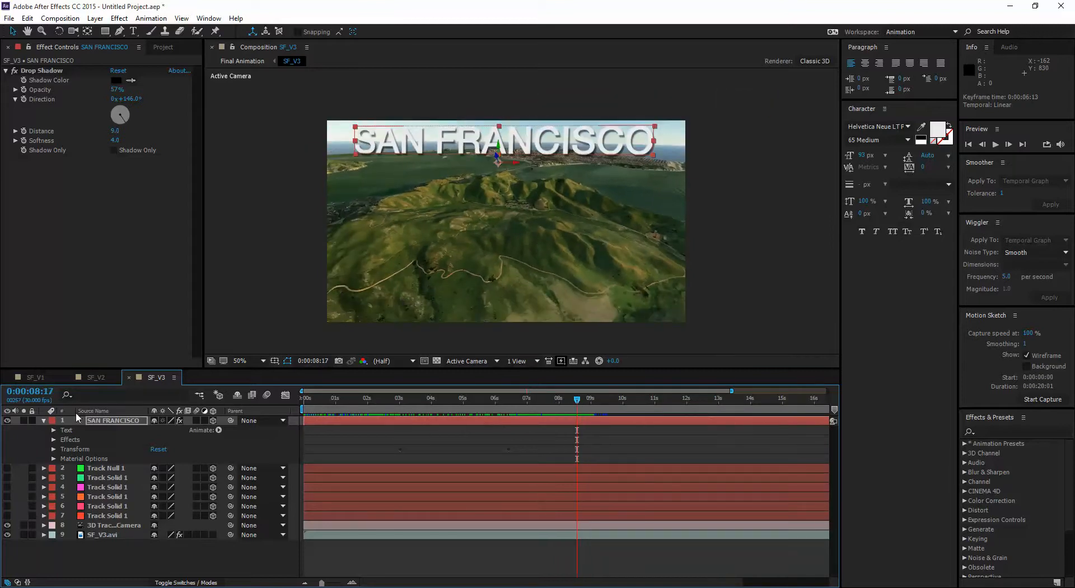
right_click(102, 421)
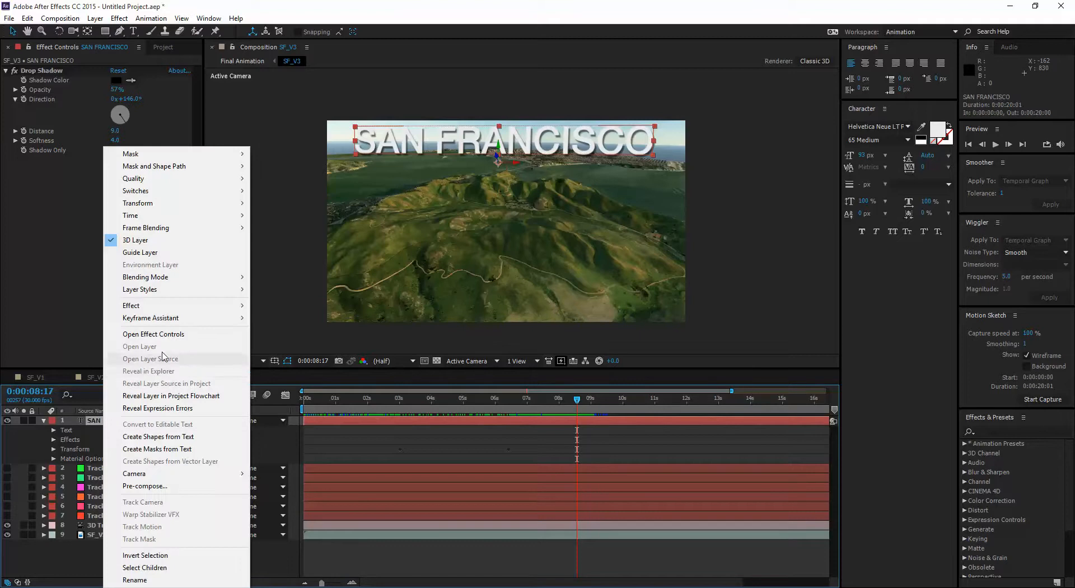
mouse_move(185, 310)
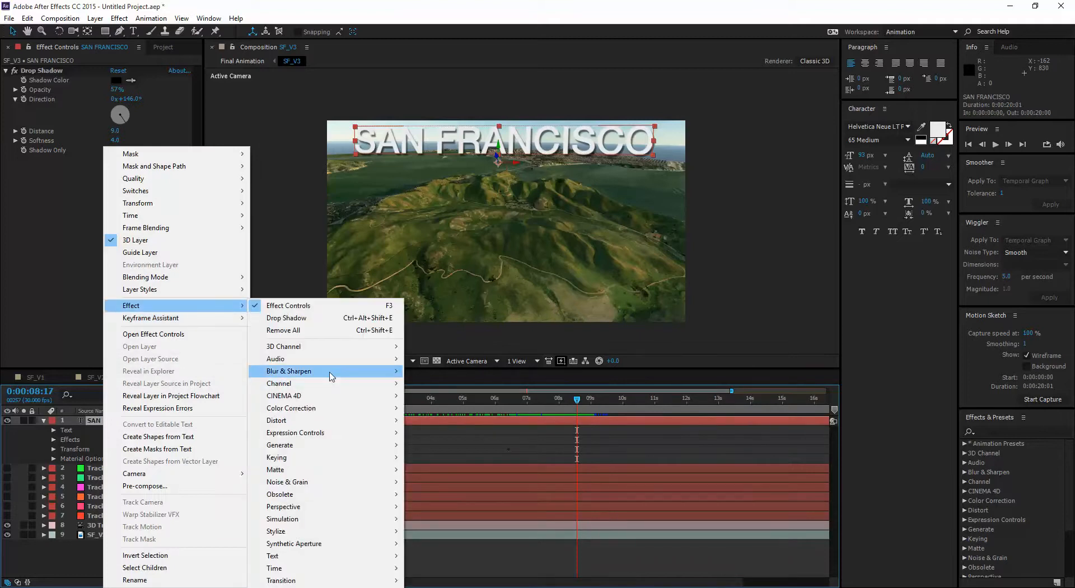
mouse_move(331, 371)
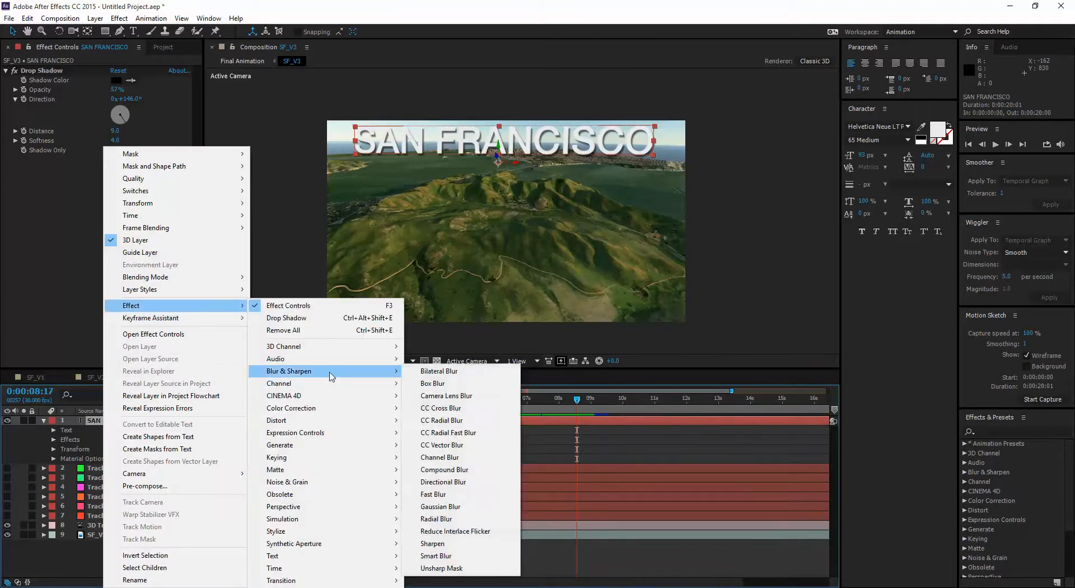
click(455, 507)
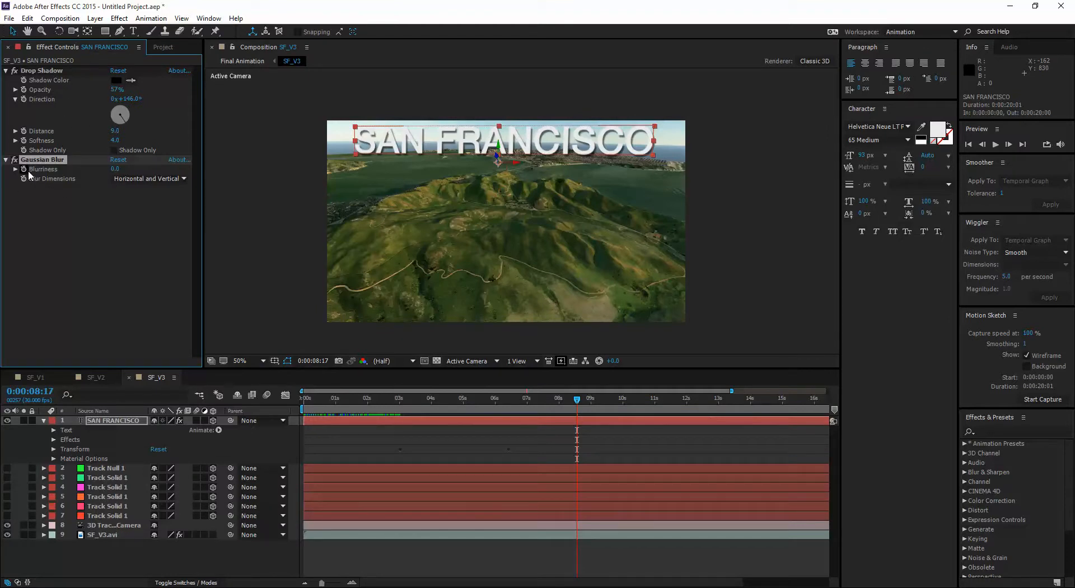
click(54, 440)
click(62, 458)
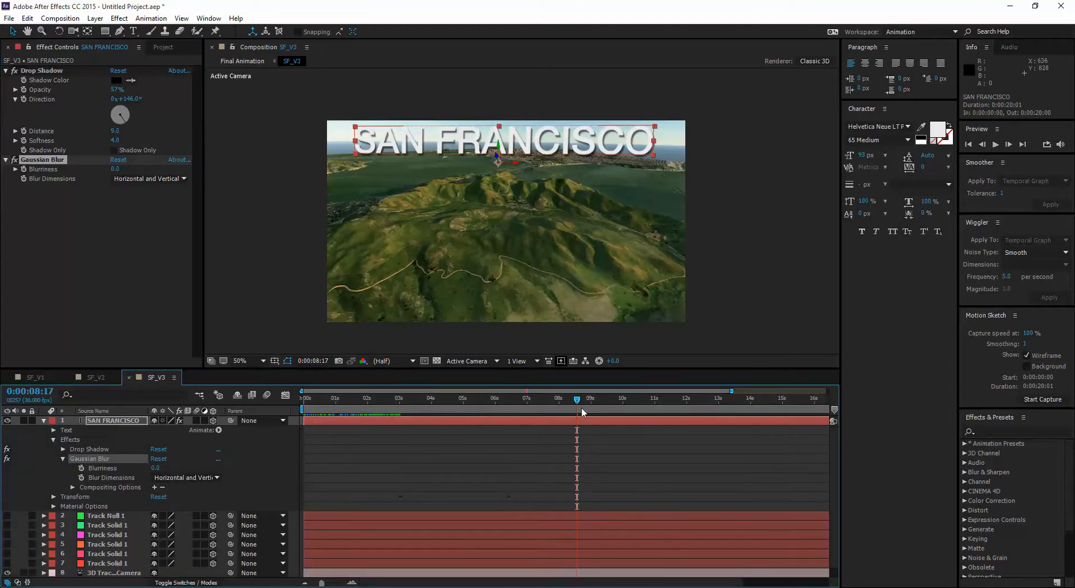
Keyframe the Gaussian Blur's blurriness from 0 at 0:00:08:20 to about 23 at 0:00:08:29.
mouse_move(577, 399)
mouse_down()
mouse_move(377, 399)
mouse_move(578, 408)
mouse_up()
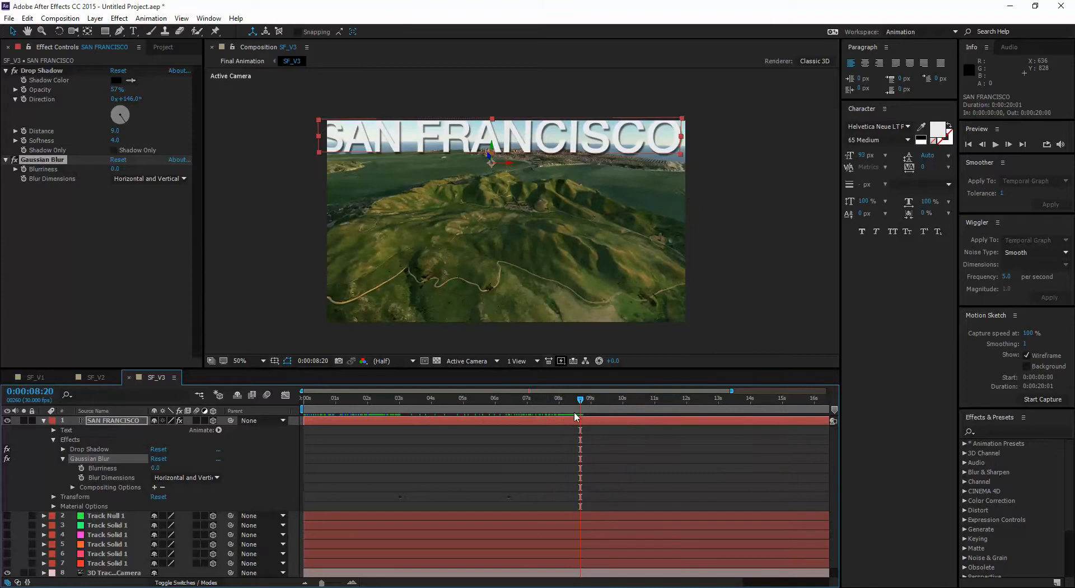
click(23, 169)
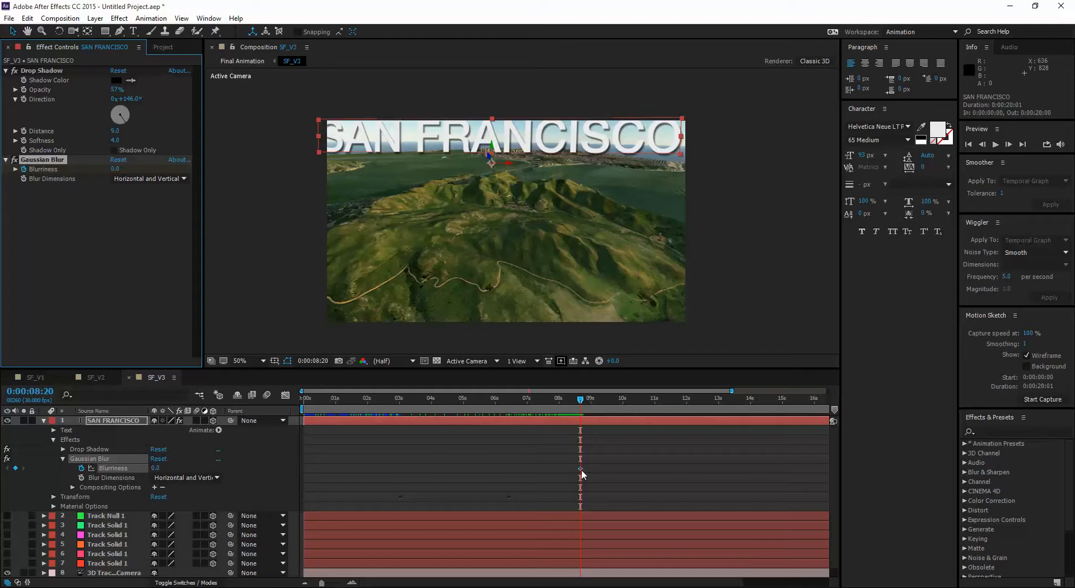
mouse_move(581, 471)
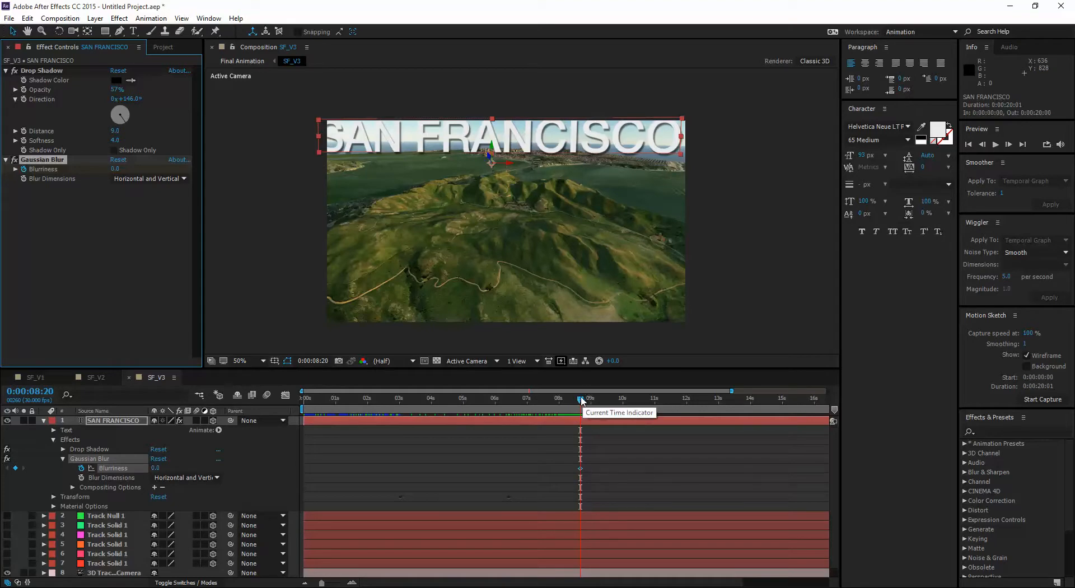
drag(581, 397, 593, 402)
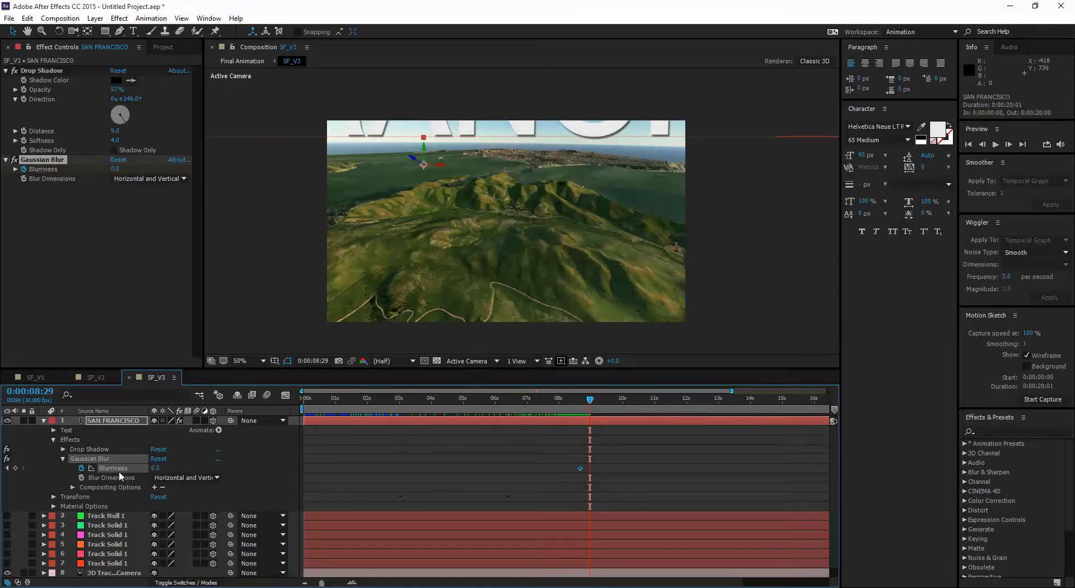
drag(154, 469, 252, 477)
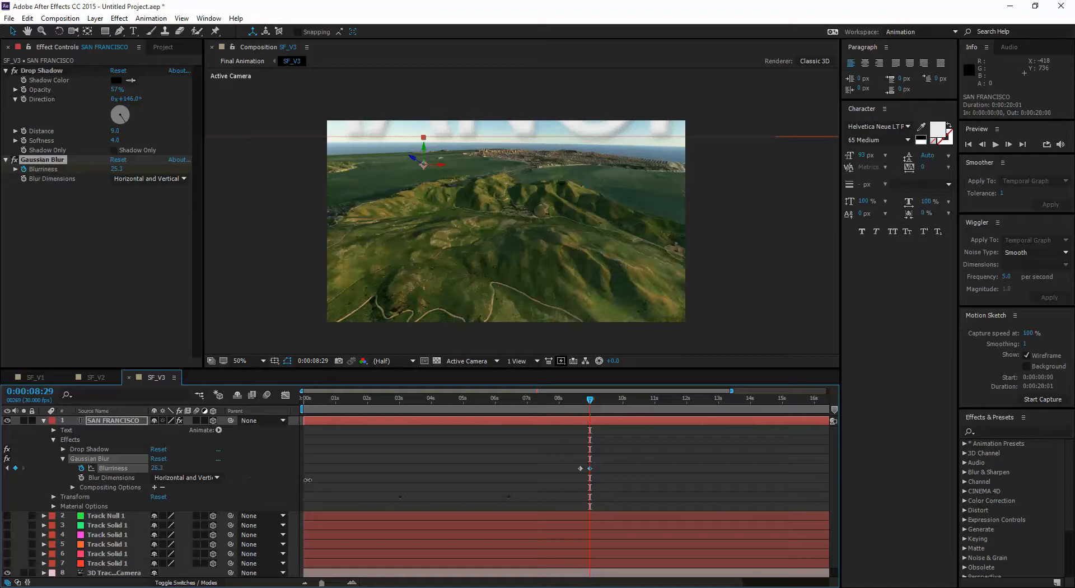
drag(343, 483, 152, 468)
Move the first blurriness keyframe to 0:00:08:18, check the title's animation back to 0:00:04:04, and collapse the layer's properties.
mouse_move(590, 399)
mouse_down()
mouse_move(565, 401)
mouse_move(580, 399)
mouse_up()
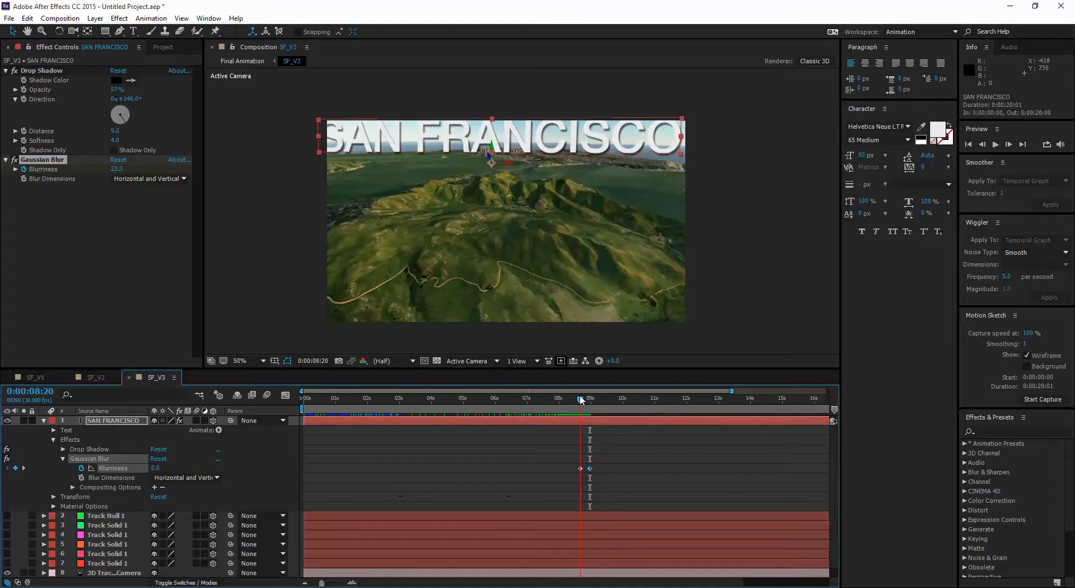
click(581, 469)
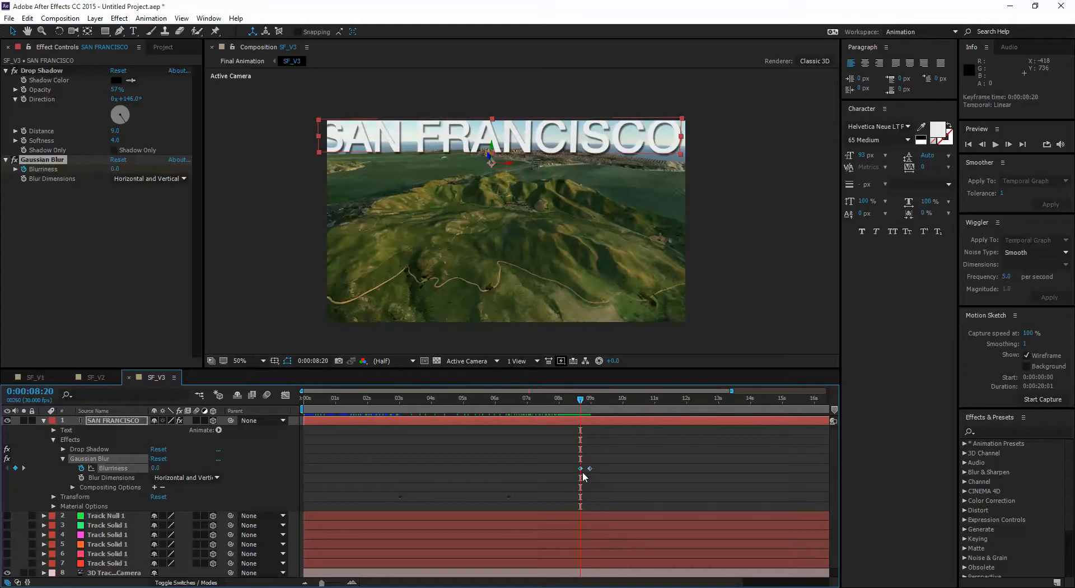
drag(580, 399, 471, 413)
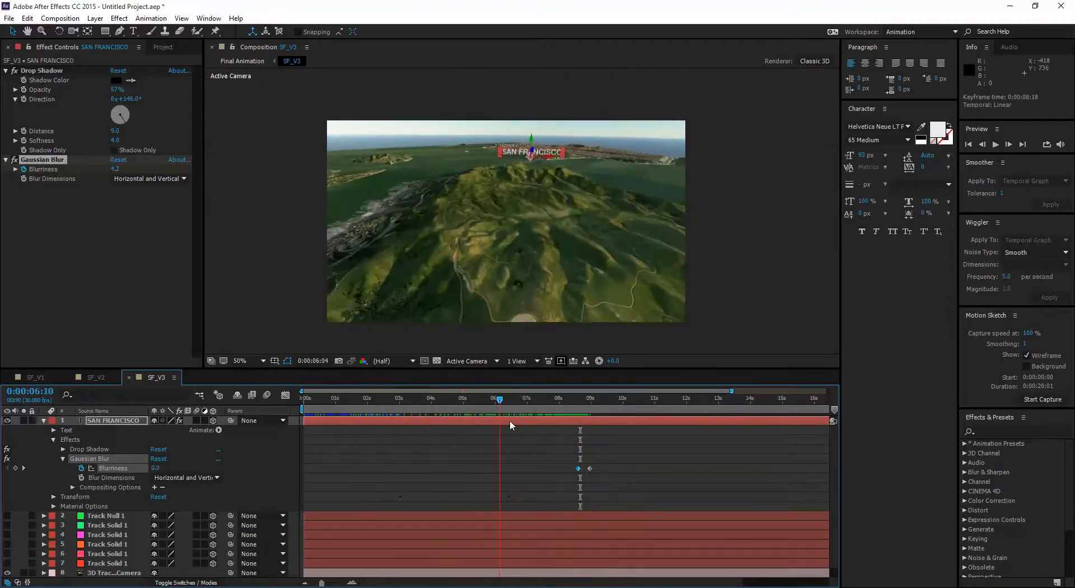
drag(574, 423, 472, 420)
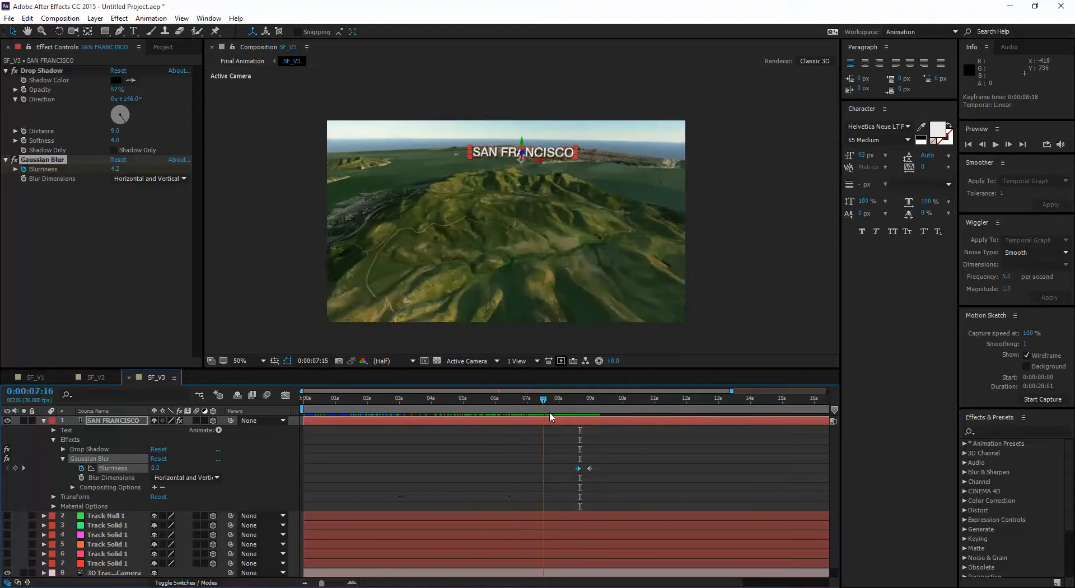
drag(550, 411, 435, 420)
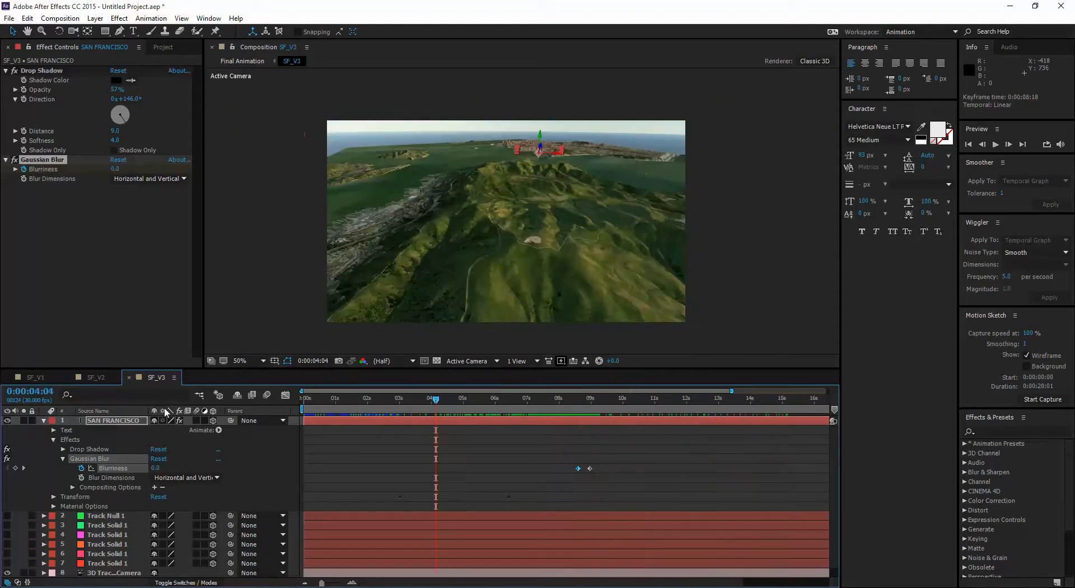
click(56, 441)
click(53, 440)
click(44, 421)
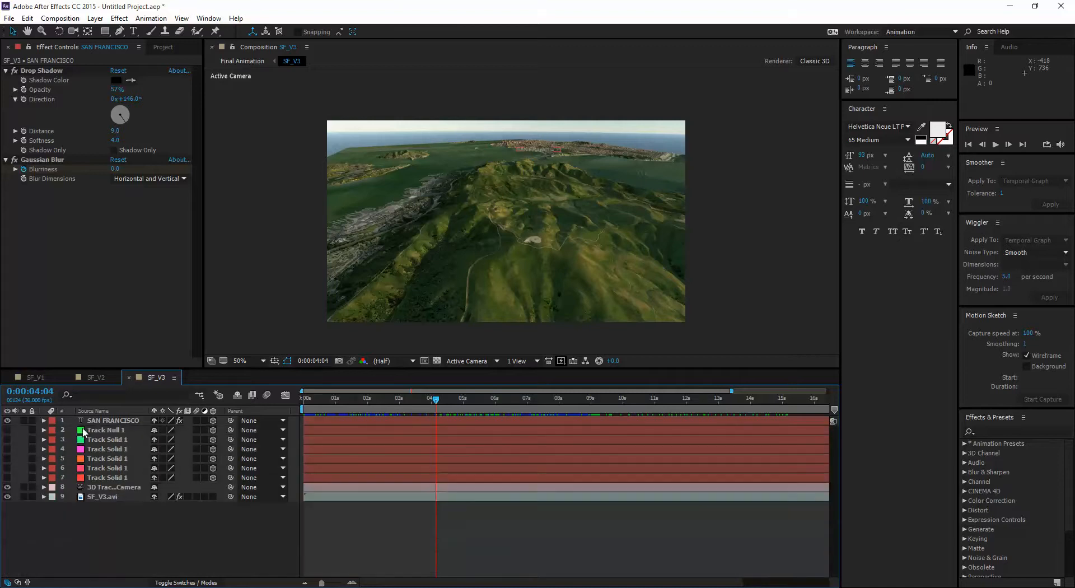
Check the flythrough with the title at full resolution and 100% magnification, including the frame at 0:00:11:25.
drag(435, 402, 477, 400)
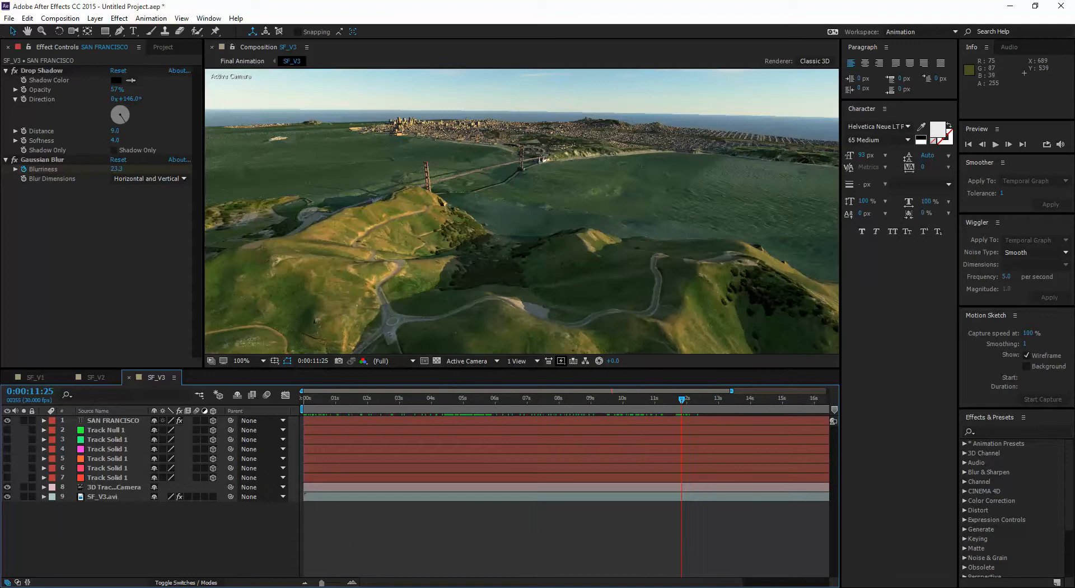
click(953, 587)
click(881, 362)
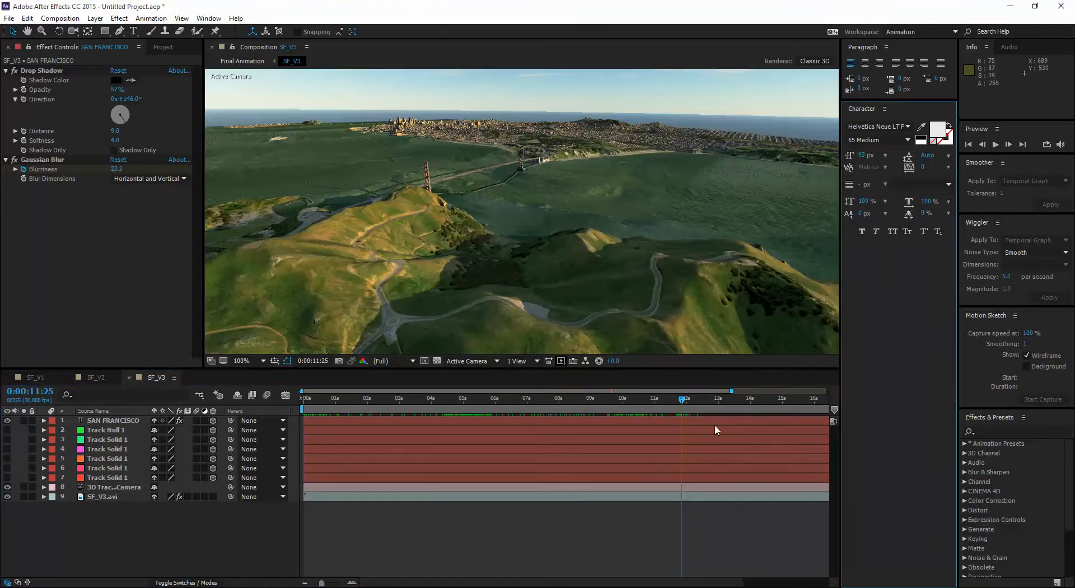
drag(681, 400, 618, 391)
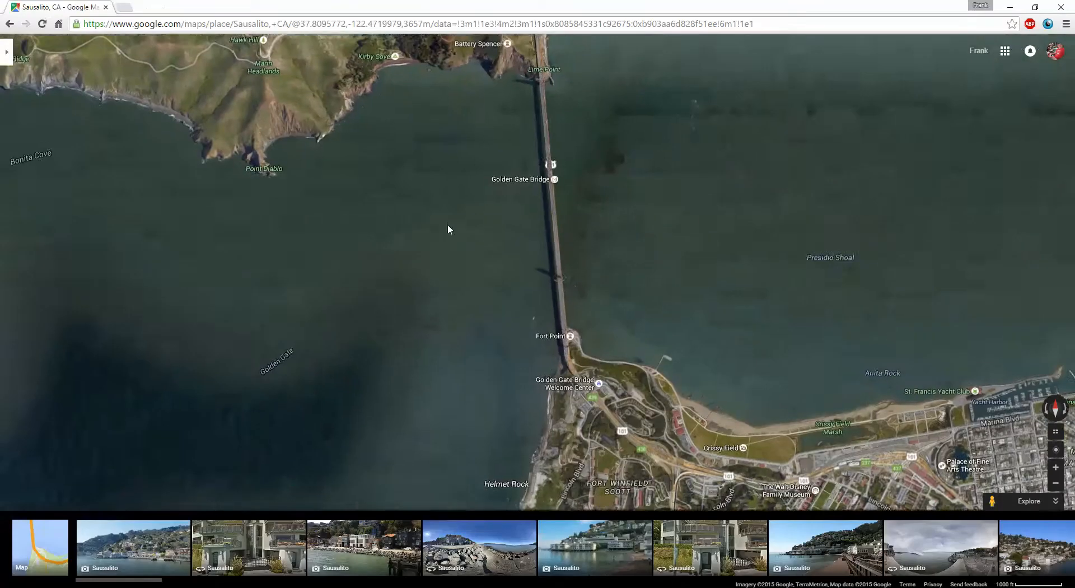
In Google Maps, examine the satellite view of the Marin Headlands around the north end of the Golden Gate Bridge.
scroll(472, 376, down, 2)
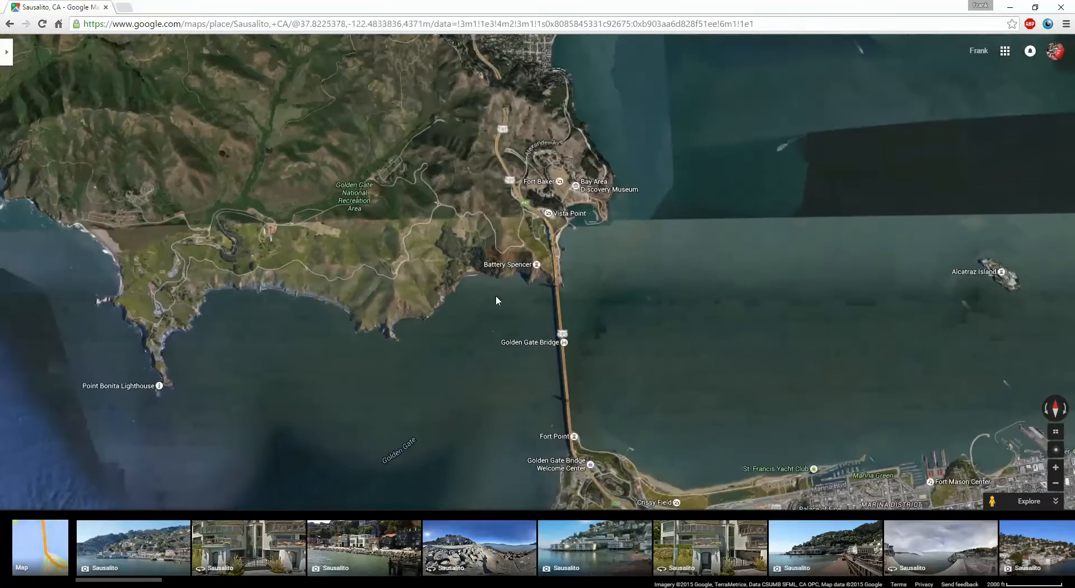
drag(464, 301, 546, 469)
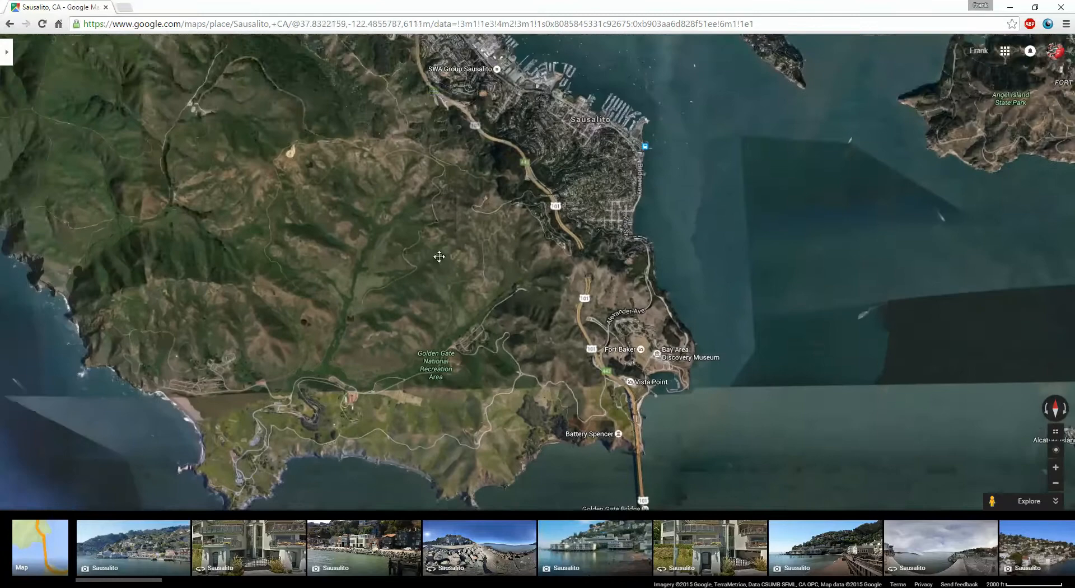
scroll(431, 412, up, 3)
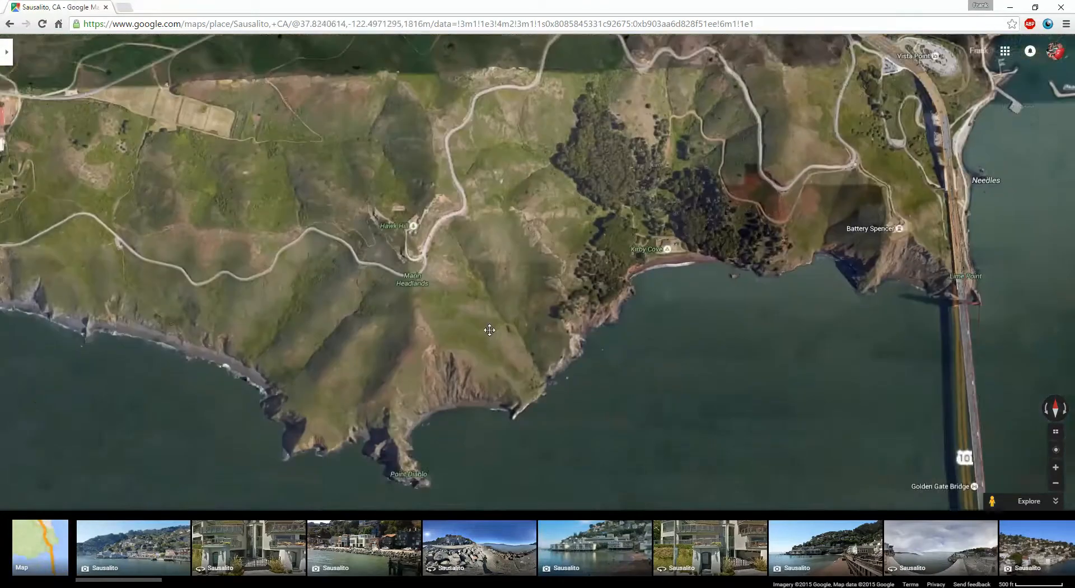
Compare the headlands on the map with the SF_V3 flythrough in After Effects, checking the footage around 0:00:09:22.
drag(489, 330, 474, 365)
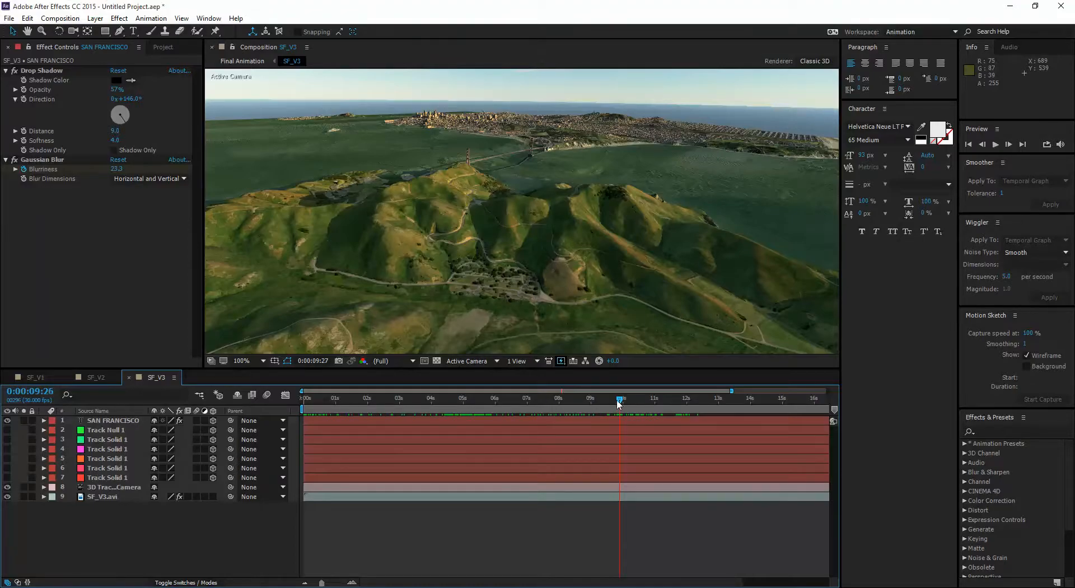
drag(619, 403, 566, 366)
key(space)
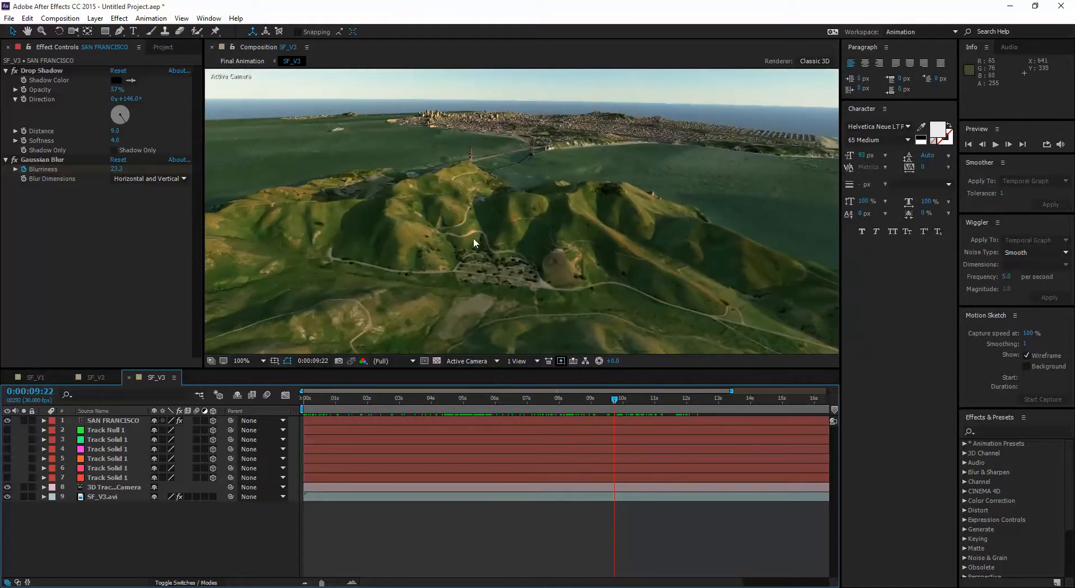
drag(615, 403, 529, 412)
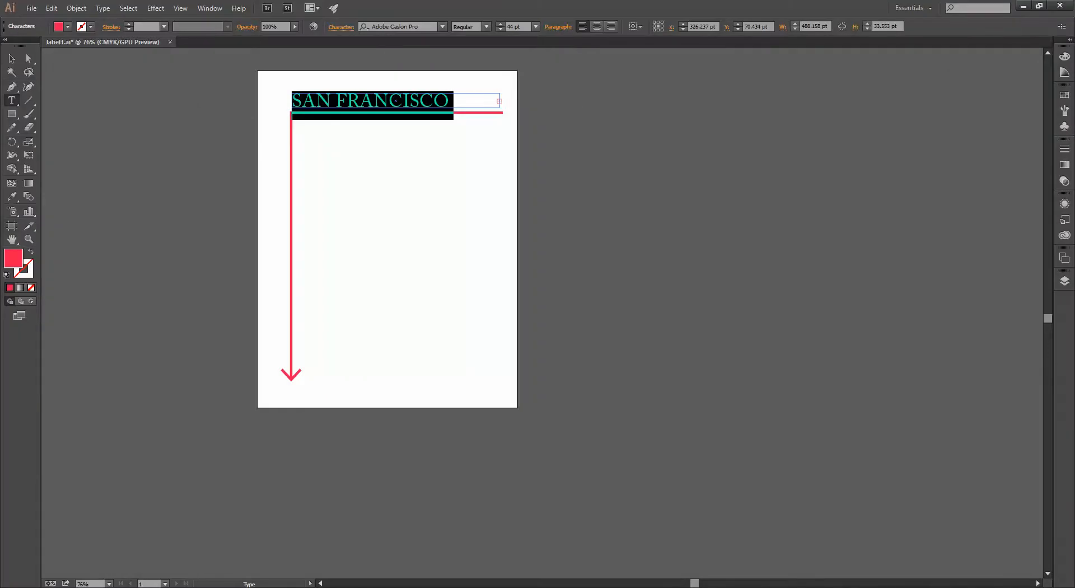
click(12, 59)
click(165, 99)
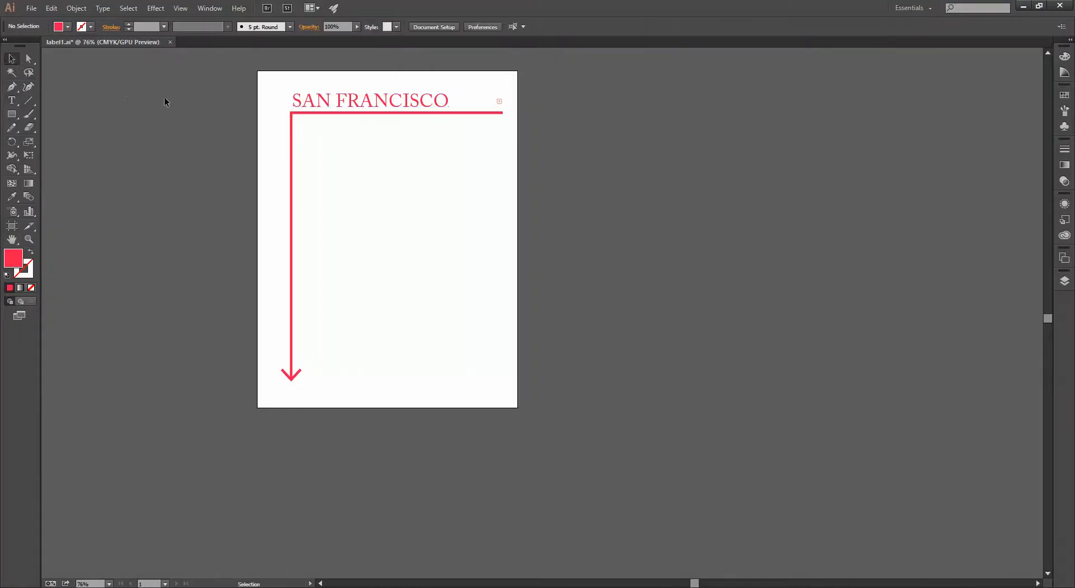
double_click(410, 101)
key(ctrl+a)
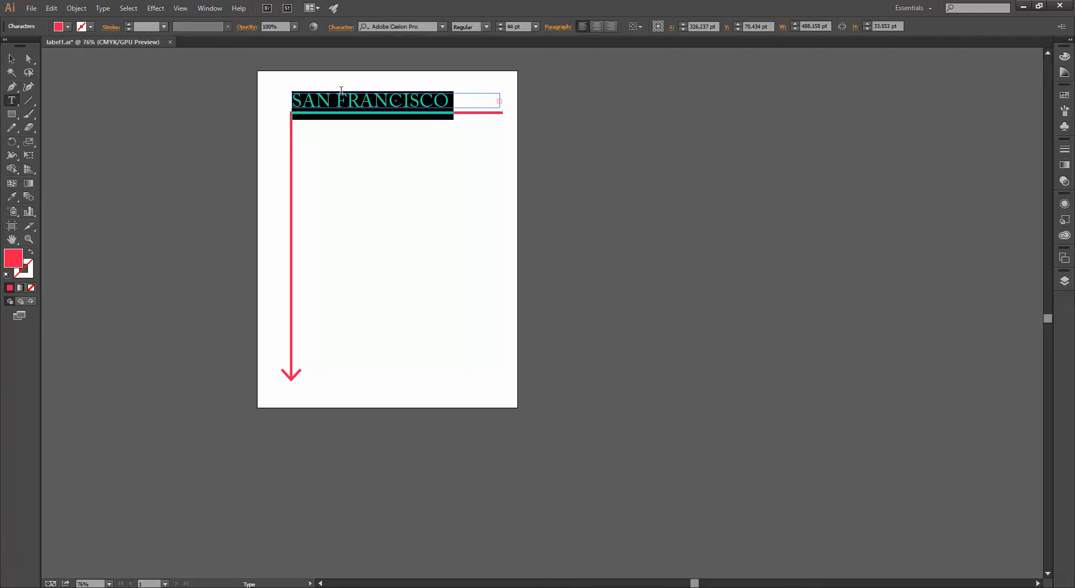
click(9, 58)
click(178, 162)
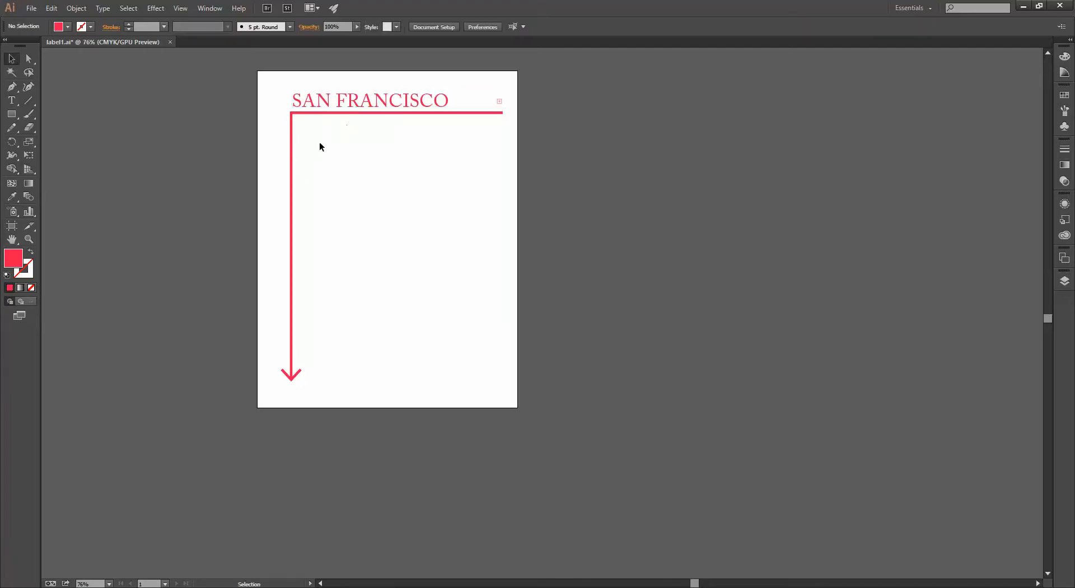
Widen the text frame of the SAN FRANCISCO label to about 509 pt.
click(470, 107)
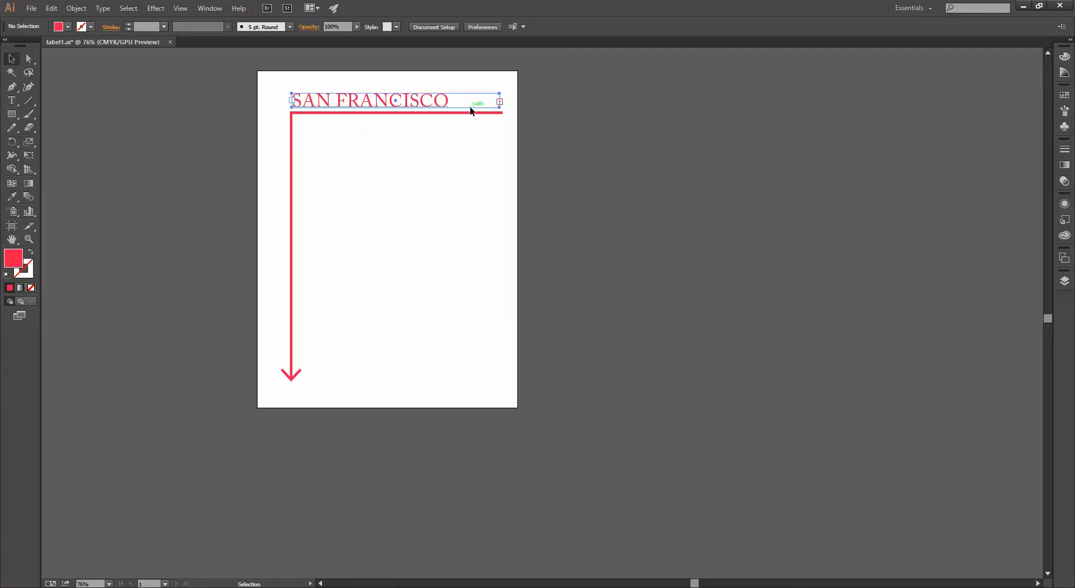
drag(500, 101, 509, 102)
click(535, 104)
Replace the label's text with the placeholder "fdsfa".
double_click(498, 100)
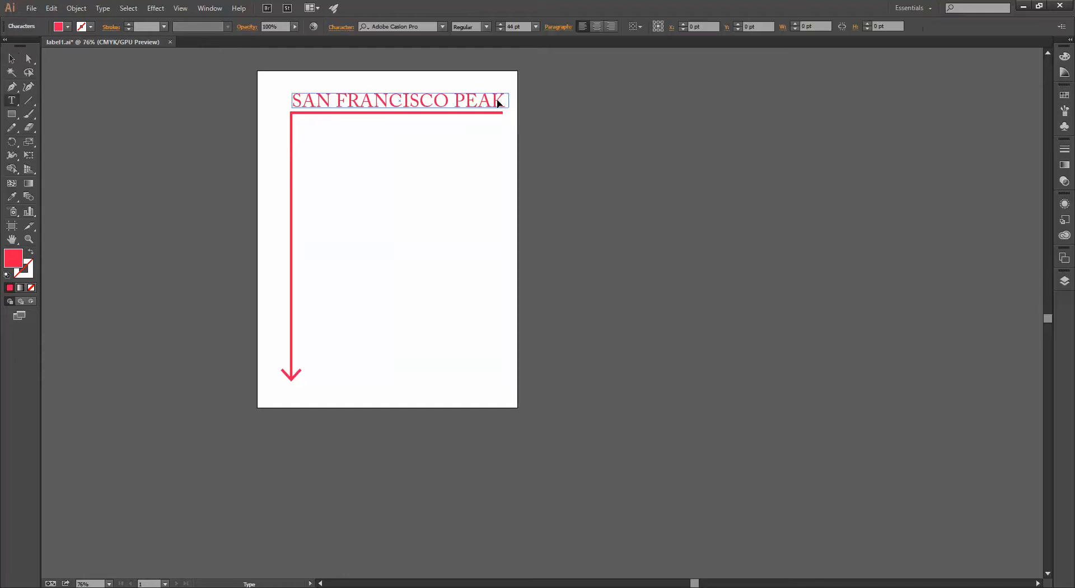
drag(502, 97, 339, 91)
key(BackSpace)
key(BackSpace)
key(BackSpace)
key(BackSpace)
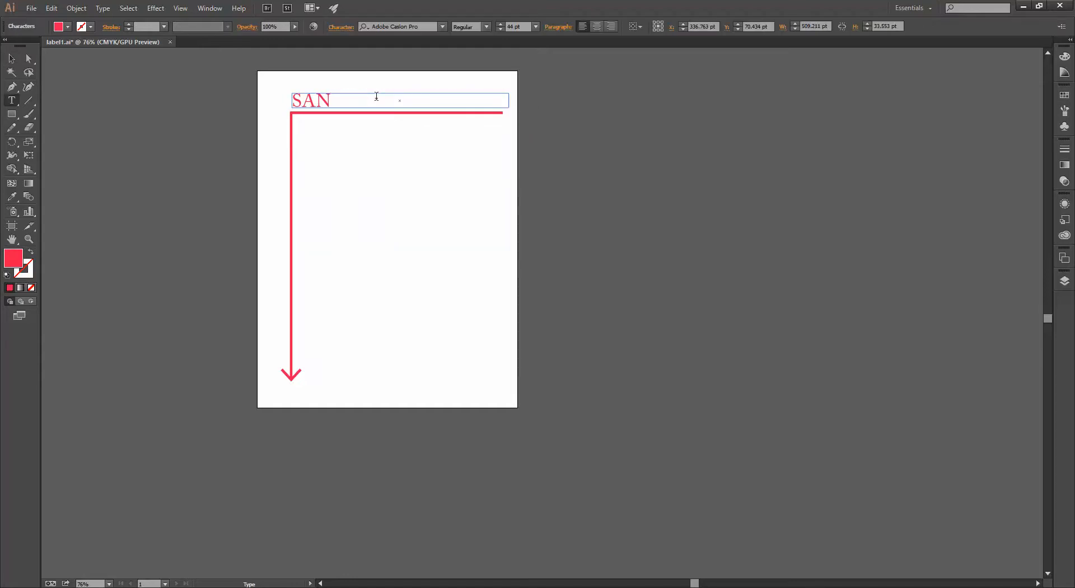
text(fdsfa)
Set the label text's font style to Italic and deselect it.
drag(341, 99, 211, 91)
click(491, 27)
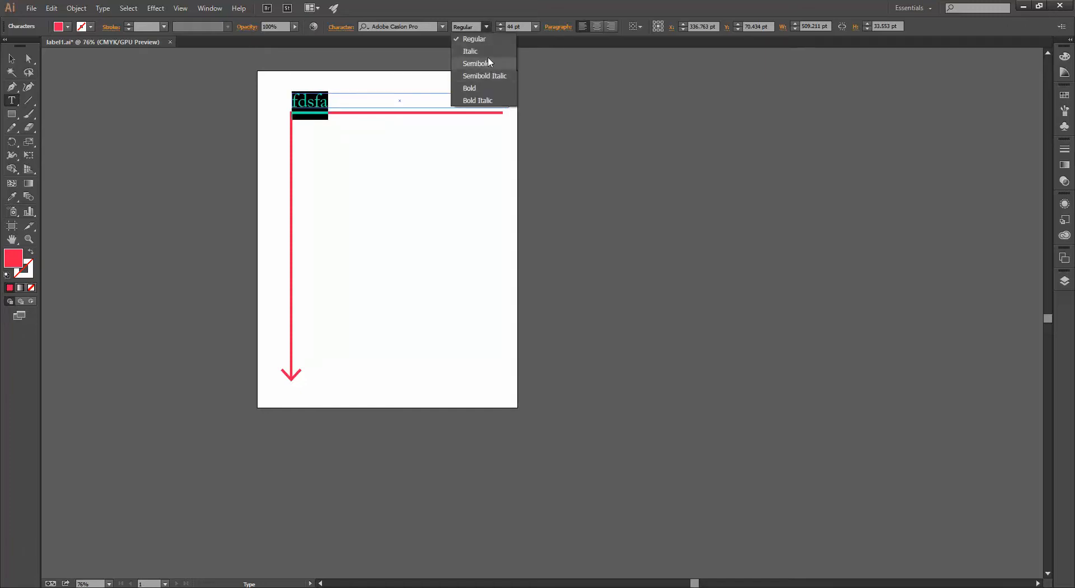
click(489, 50)
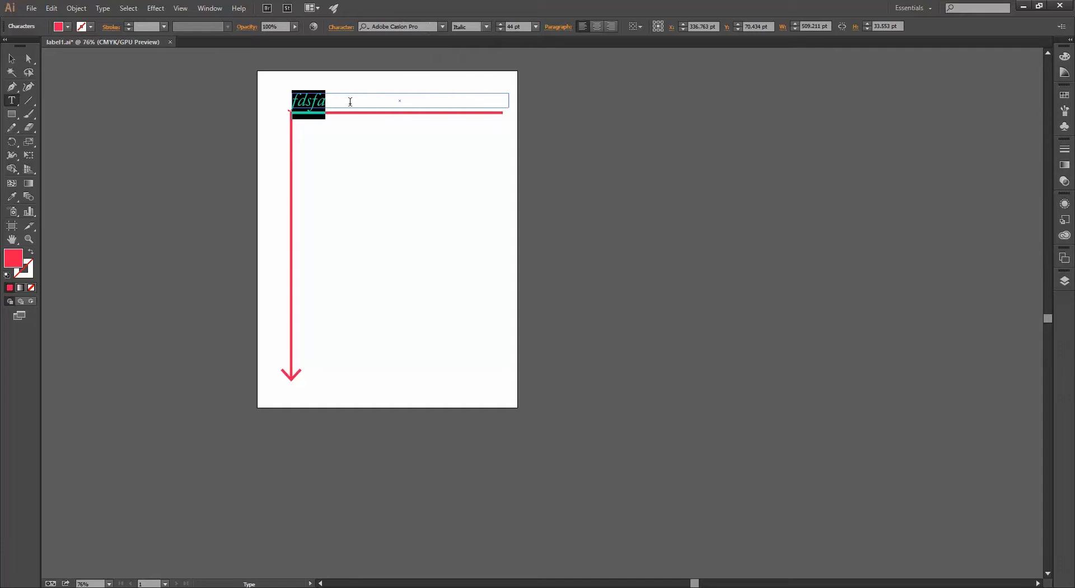
click(377, 99)
click(11, 58)
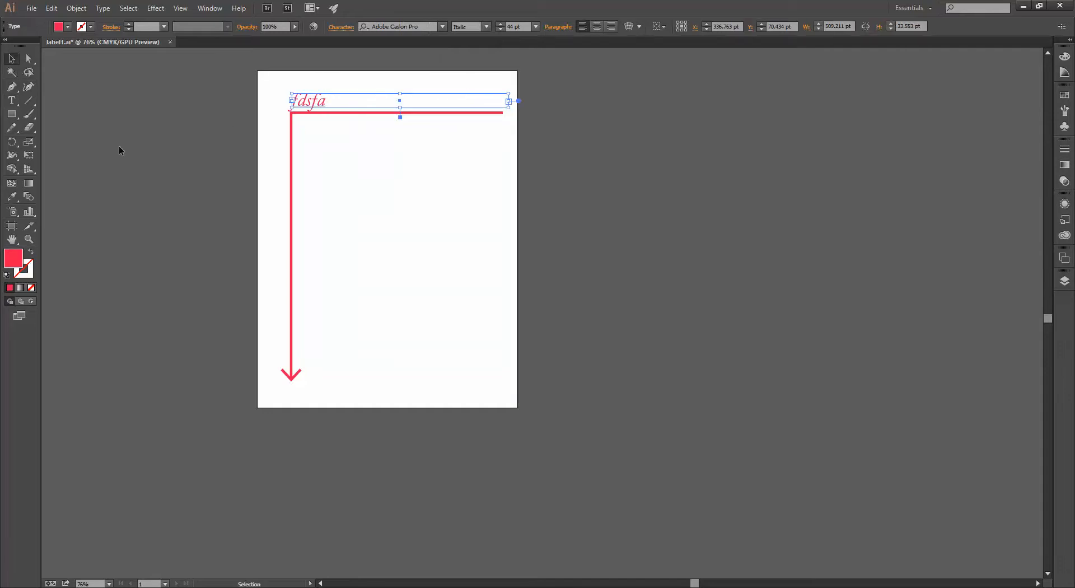
click(119, 148)
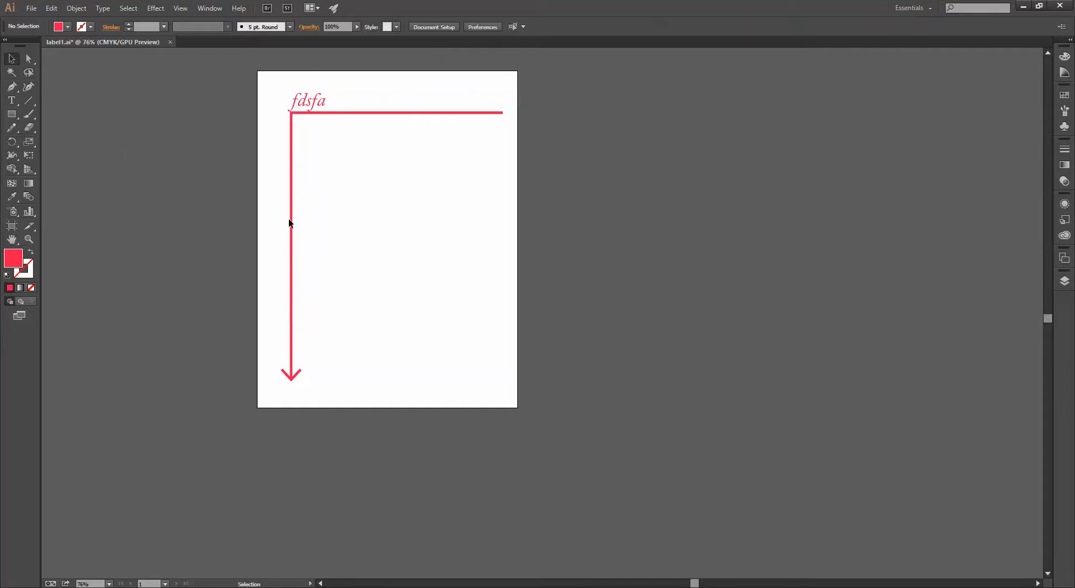
In Google Maps, examine the satellite view around Bunker Rd and McCullough Rd for the area's name.
click(242, 587)
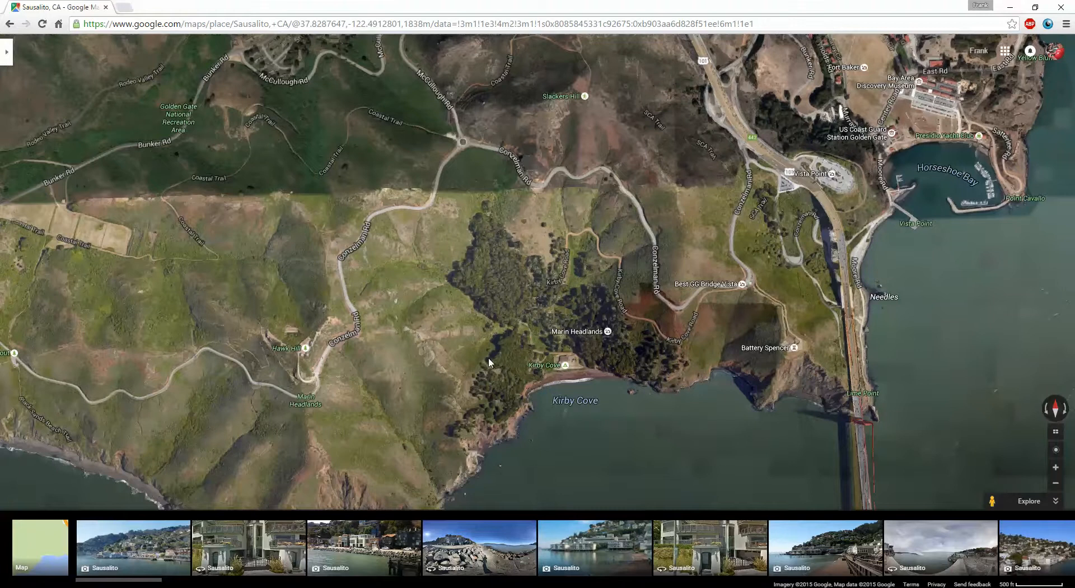
drag(649, 236, 700, 395)
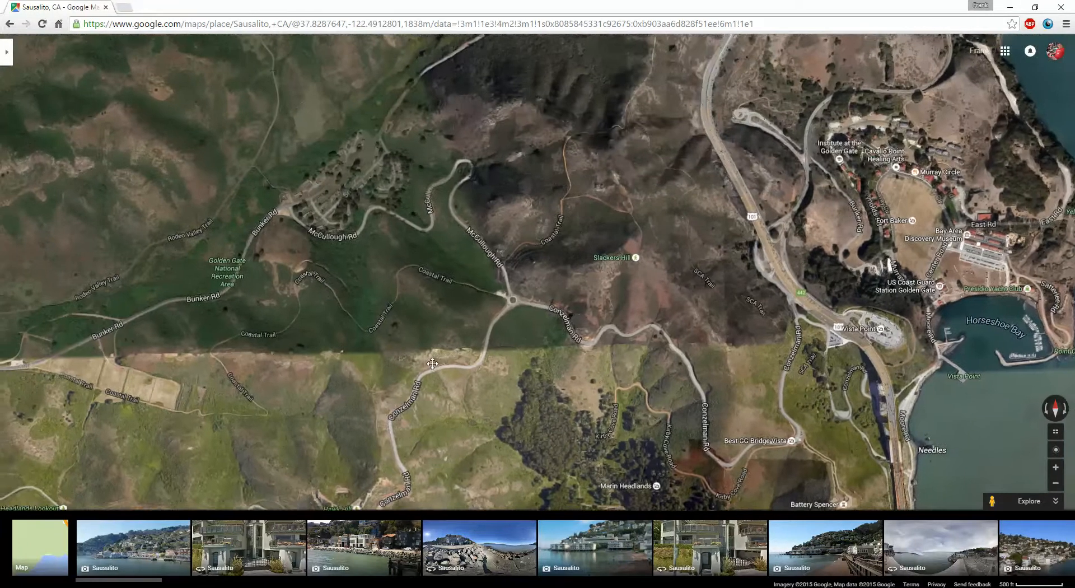
scroll(331, 222, up, 2)
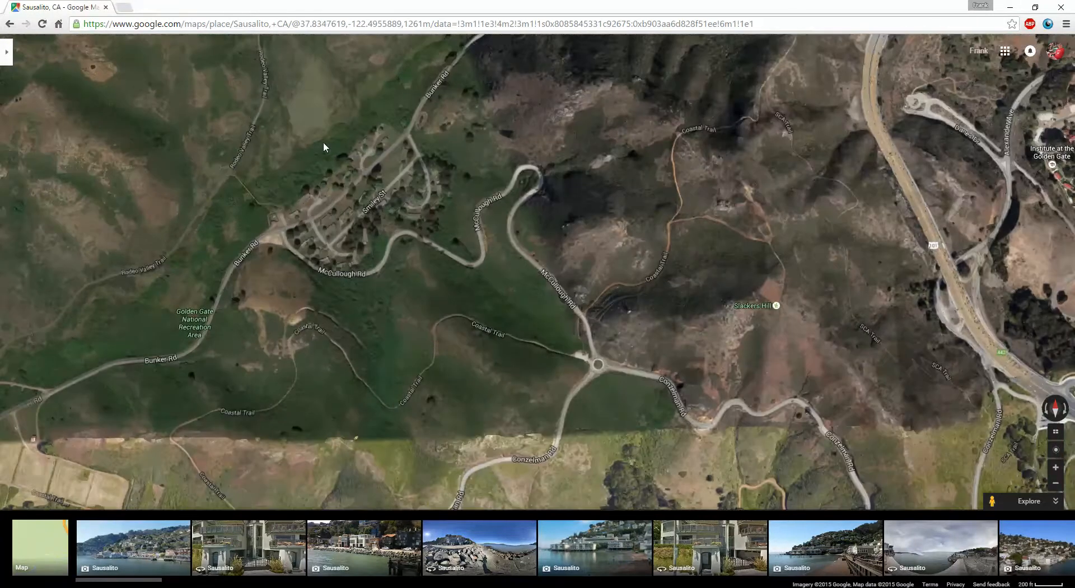
scroll(324, 143, up, 1)
drag(300, 324, 381, 341)
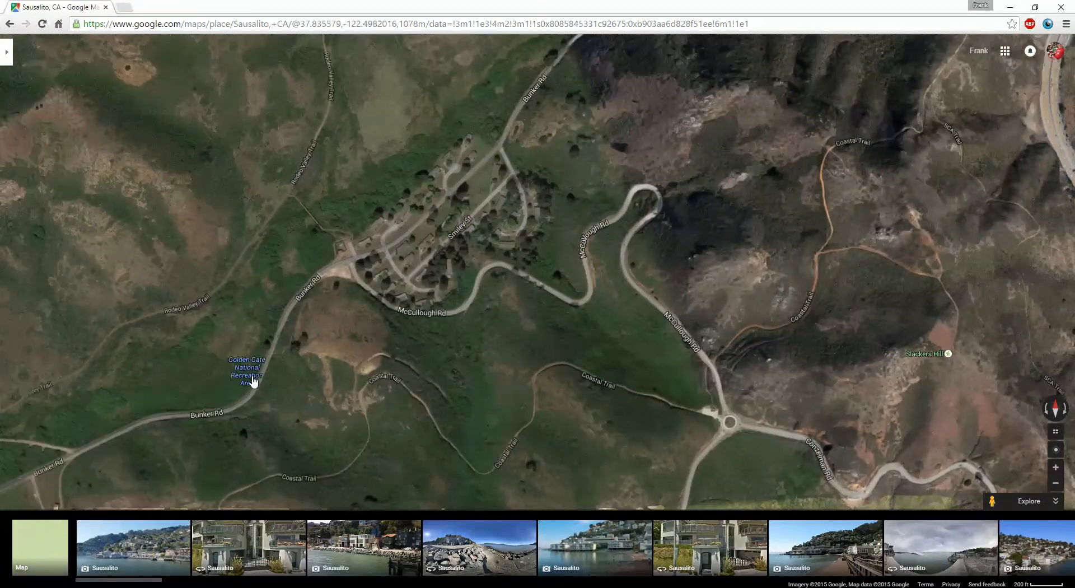
mouse_move(253, 390)
drag(322, 387, 315, 420)
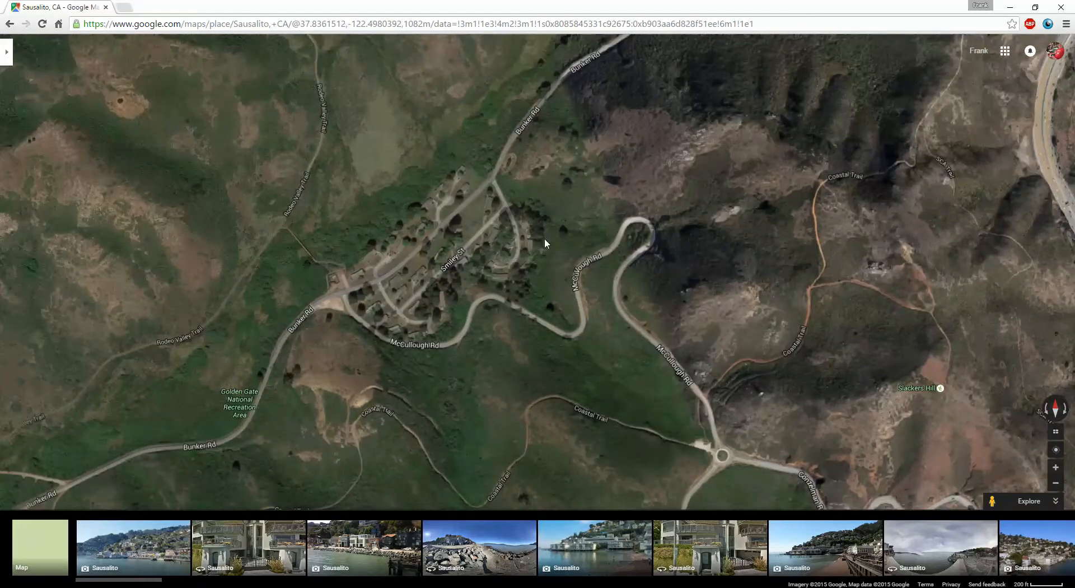
click(1010, 7)
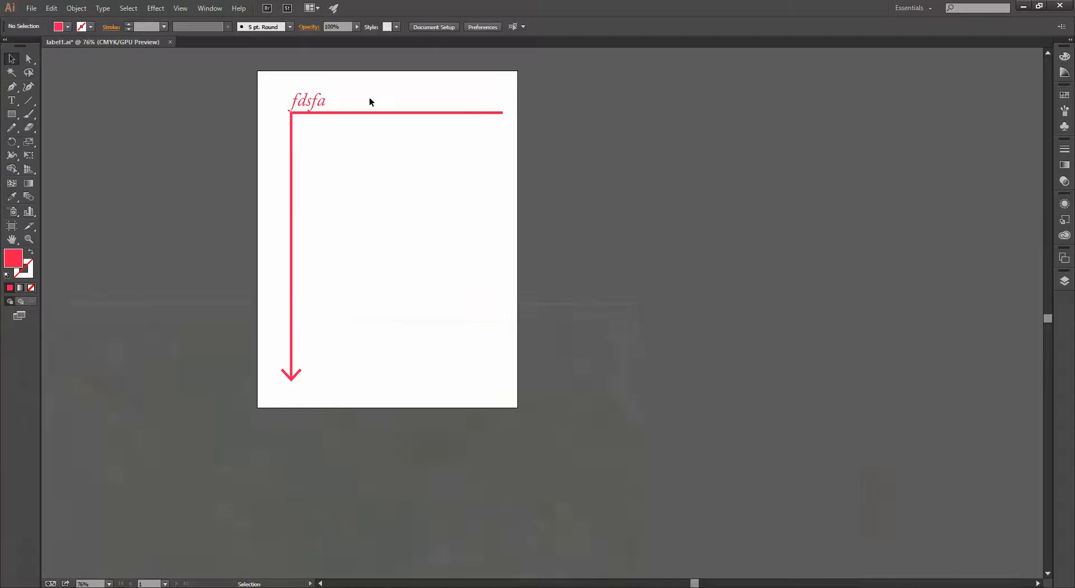
Replace the label's text with "Golden Gate National Recreation Area" and extend its frame upward to about 87 pt high.
double_click(322, 100)
drag(332, 100, 247, 95)
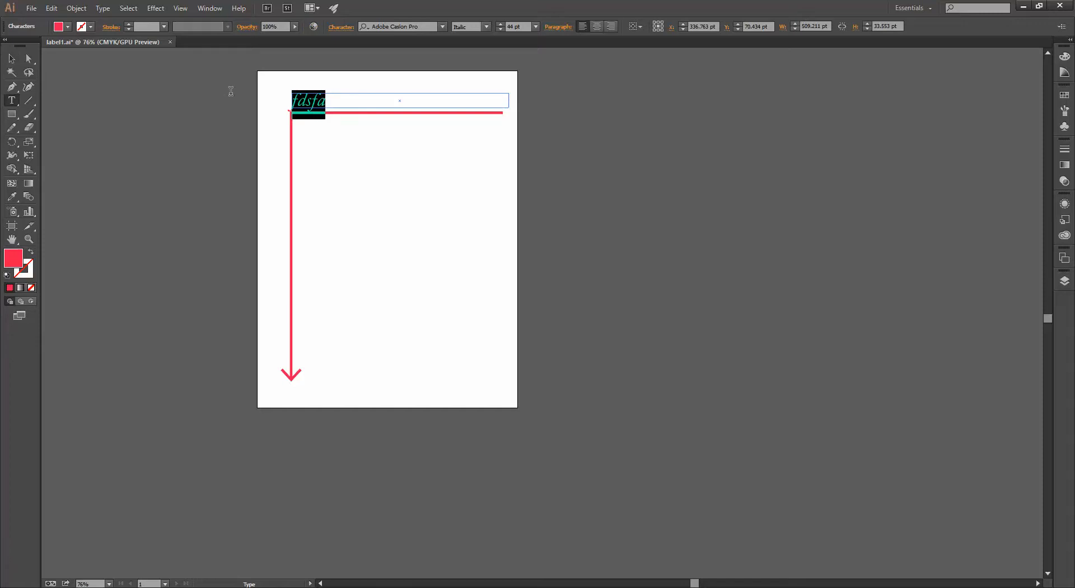
text(Golden Gate)
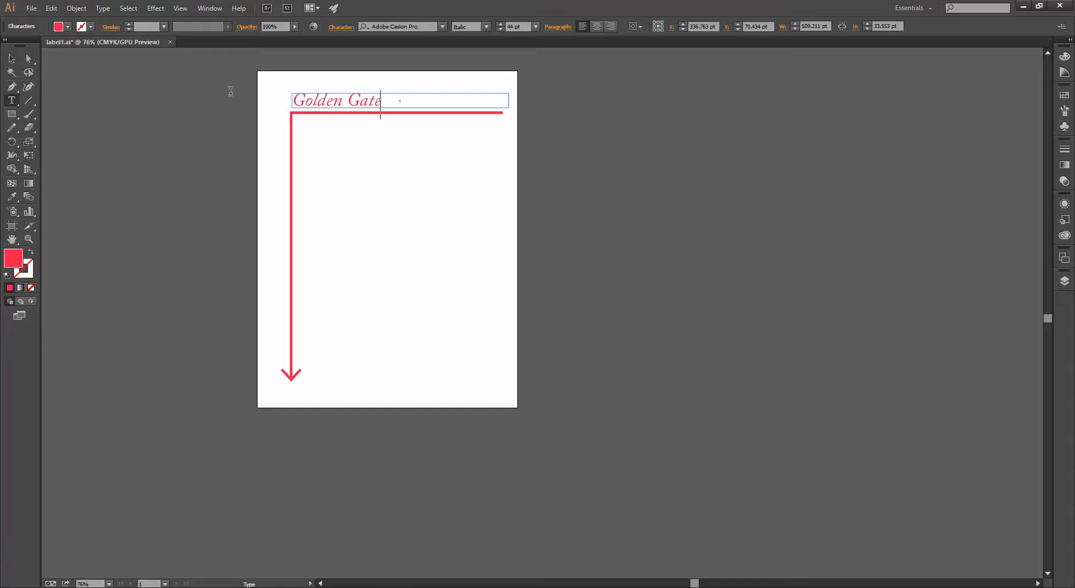
text( National)
text( Recre-)
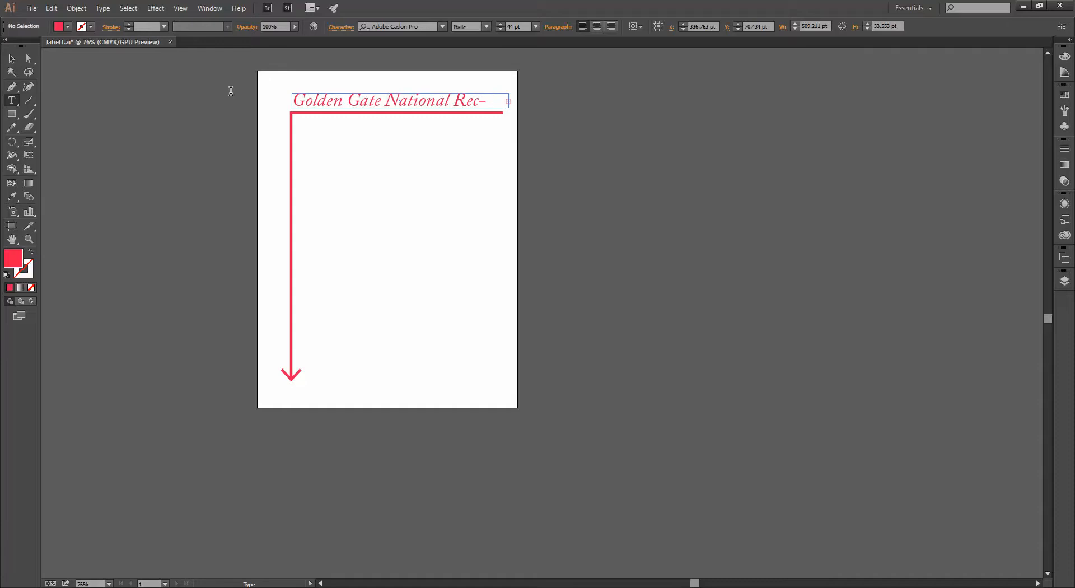
key(BackSpace)
text(i)
click(11, 58)
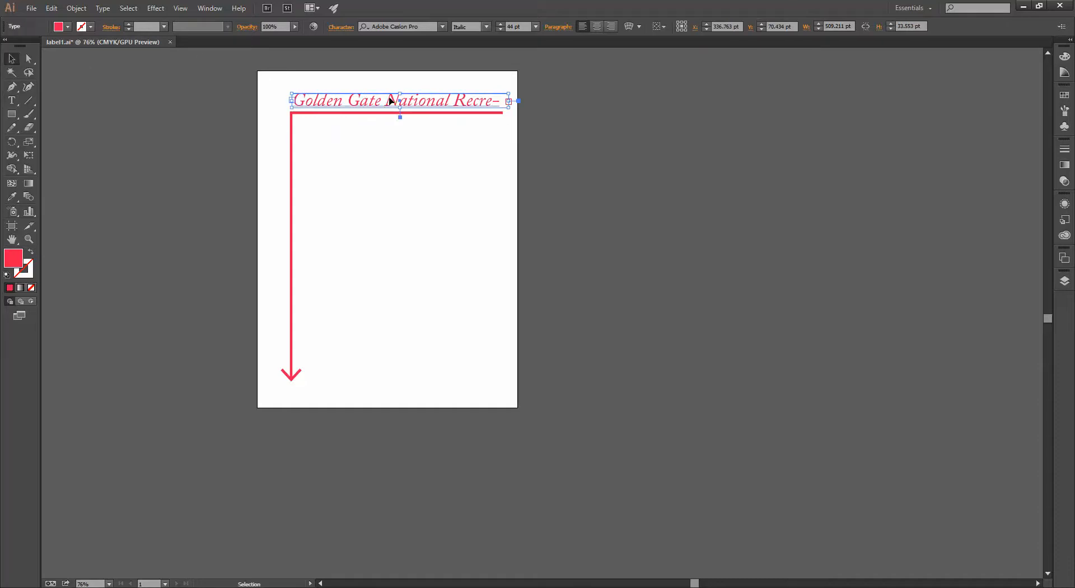
drag(402, 95, 402, 72)
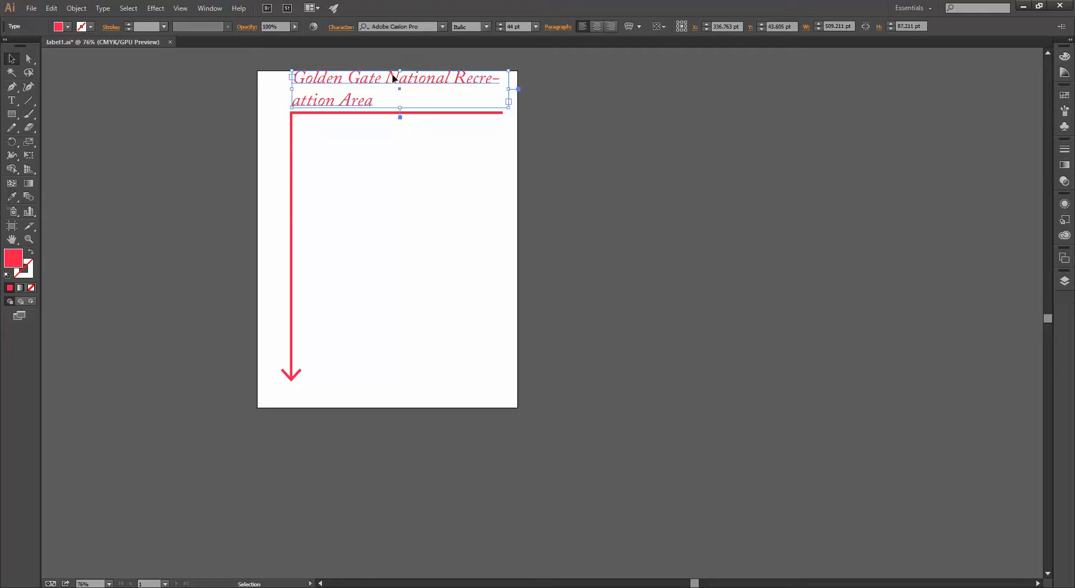
Break the label after "Golden Gate" and correct the spelling of "Recreation" in the second line.
double_click(392, 74)
key(Return)
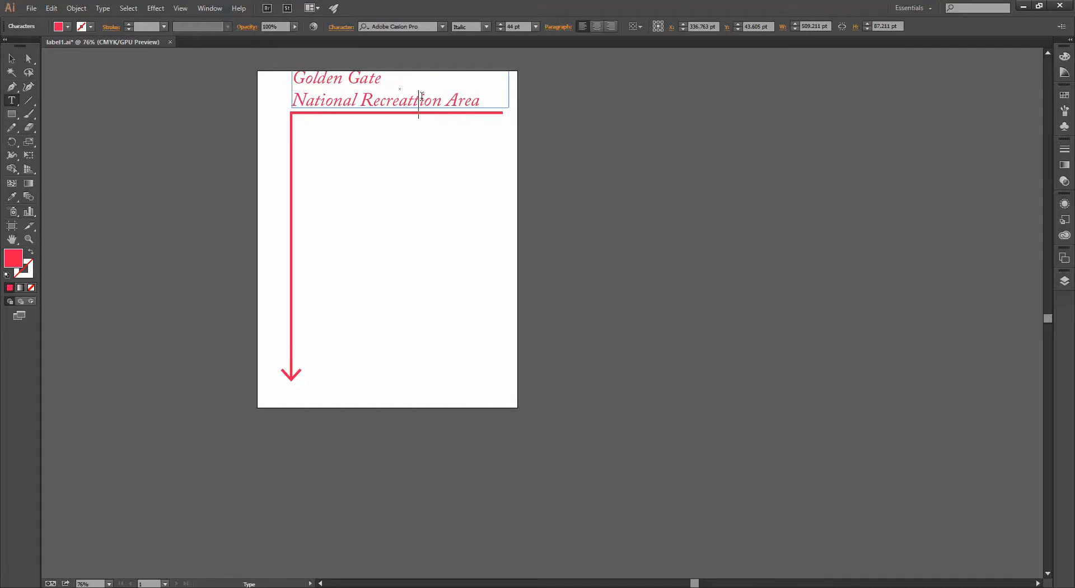
key(BackSpace)
click(12, 59)
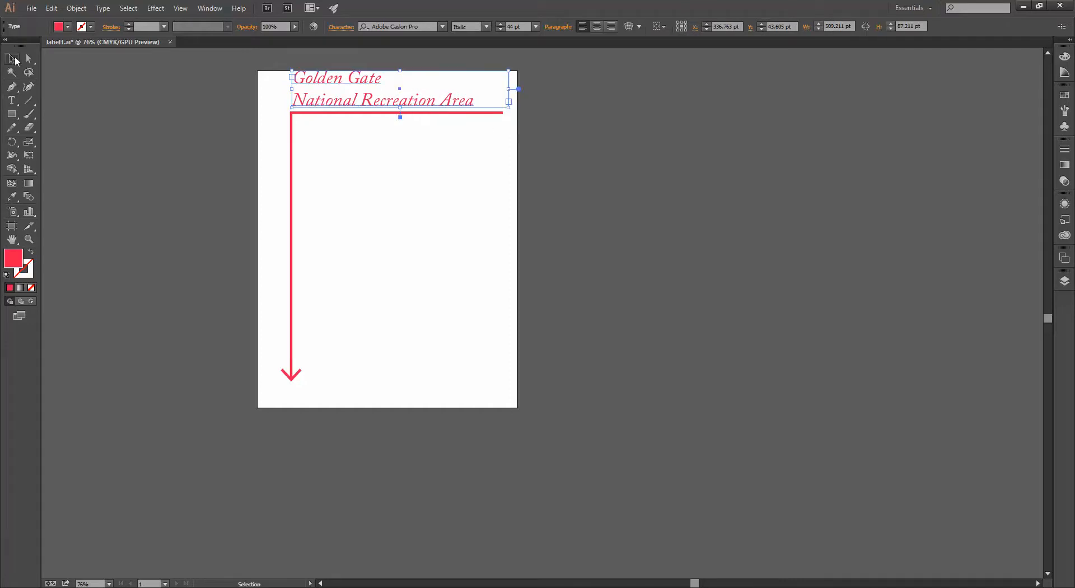
Move the label text and the arrow line together down and slightly left so the whole label sits inside the artboard.
click(386, 166)
drag(387, 166, 284, 74)
key(Down)
key(Down)
key(Down)
key(Down)
key(Down)
key(Down)
key(Down)
key(Down)
key(Down)
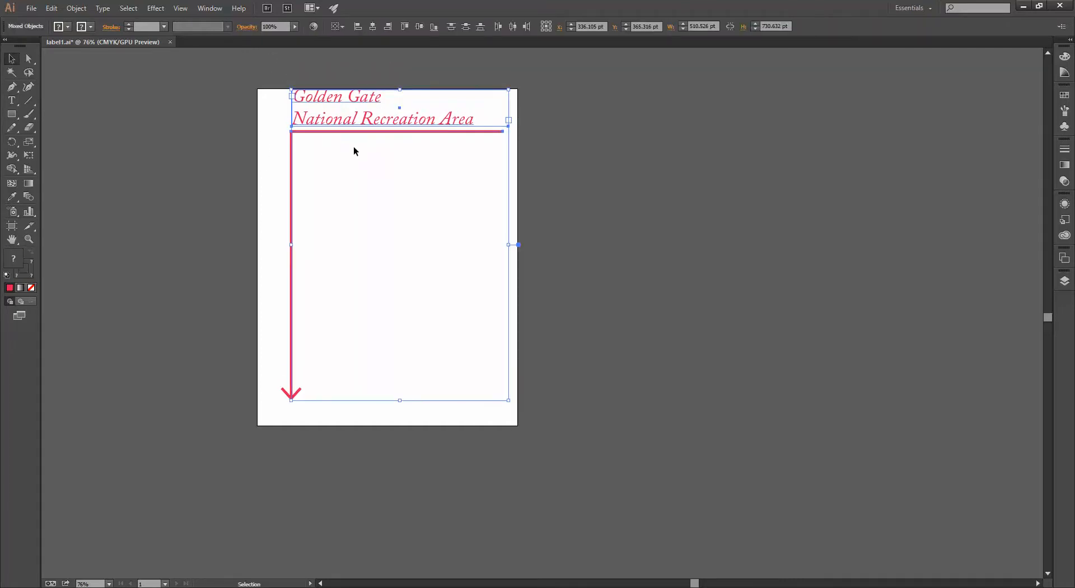
key(Down)
key(Down)
key(Down)
key(Down)
key(Down)
key(Down)
key(Down)
key(Down)
key(Down)
key(Down)
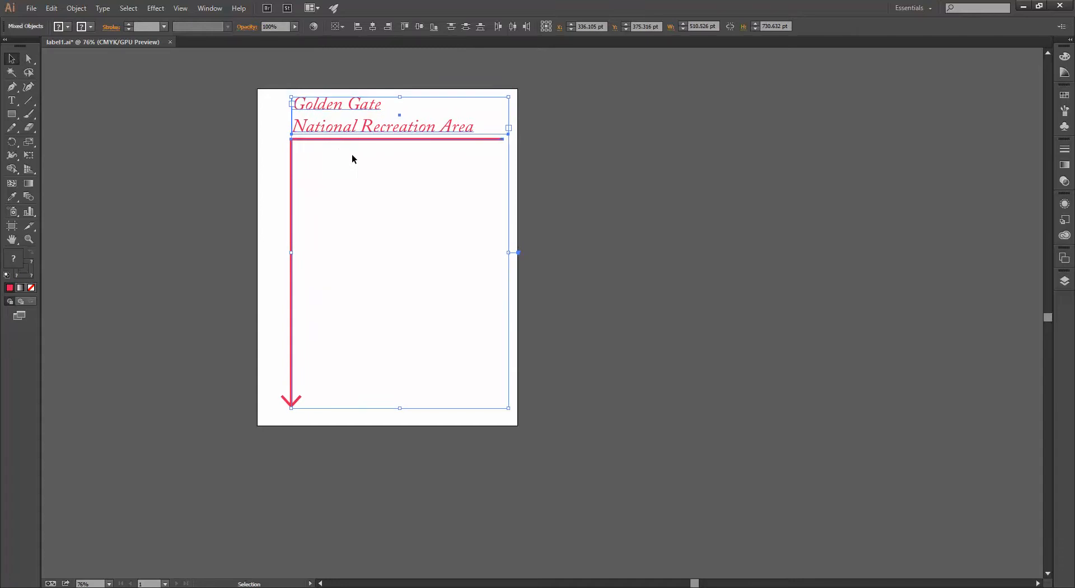
key(Left)
key(Left)
key(Left)
key(Left)
key(Left)
key(Left)
key(Down)
key(Down)
key(Down)
key(Down)
key(Down)
key(Down)
key(Down)
key(Down)
key(Down)
key(Down)
key(Down)
key(Down)
key(Down)
key(Left)
key(Left)
key(Left)
key(Left)
key(Left)
key(Left)
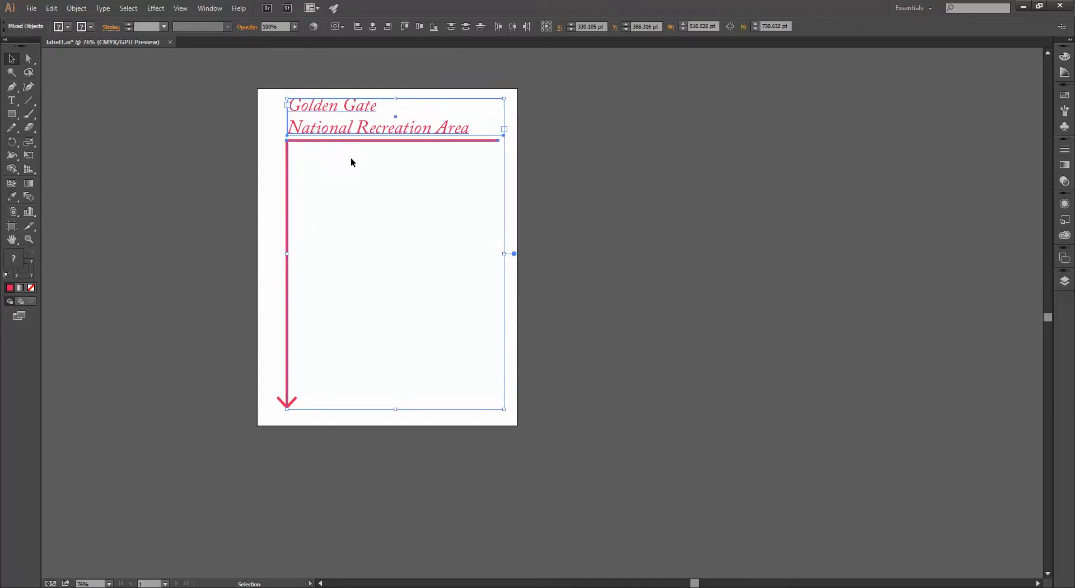
key(Down)
key(Down)
key(Down)
key(Left)
key(Left)
click(508, 130)
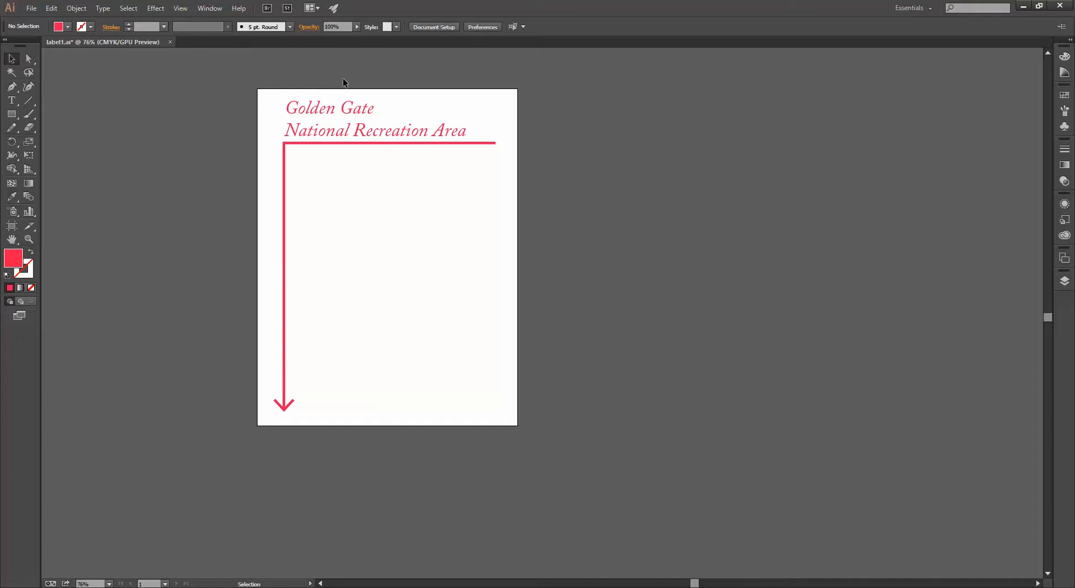
Crop the artboard around the label artwork to about 522 by 736 pt.
click(447, 27)
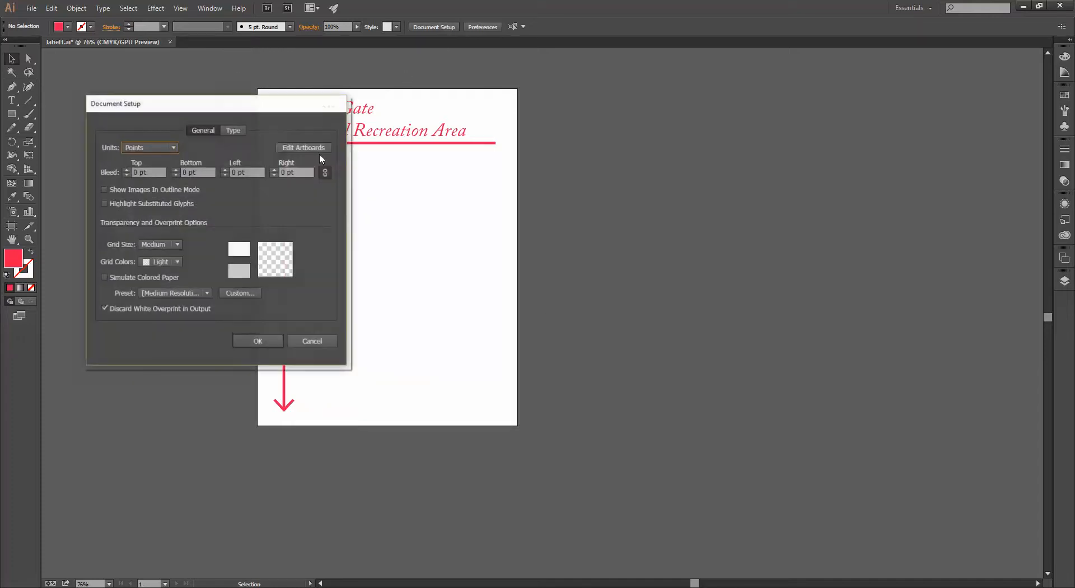
drag(171, 101, 696, 178)
click(830, 223)
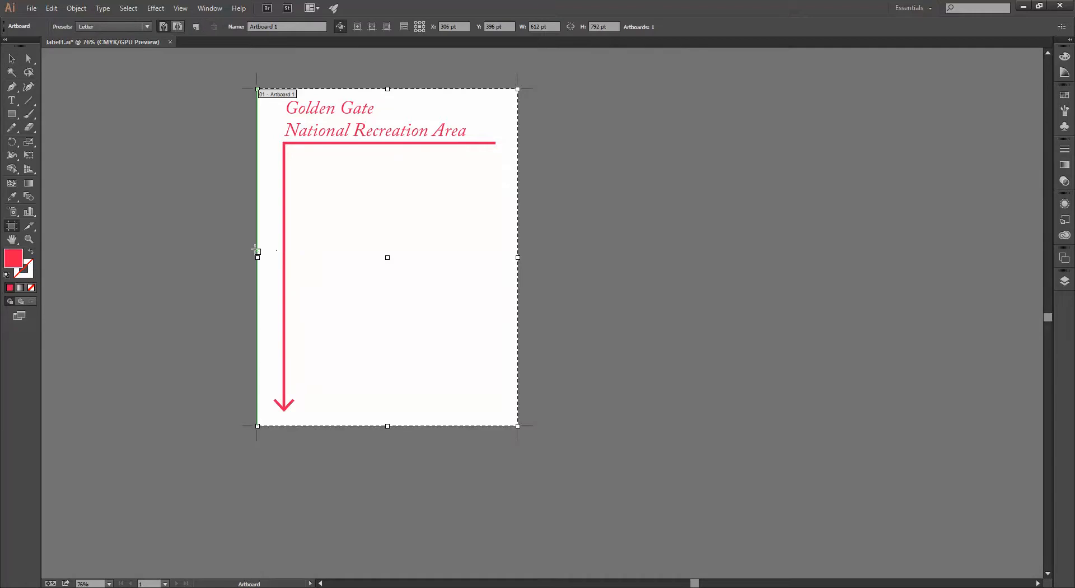
drag(258, 257, 274, 259)
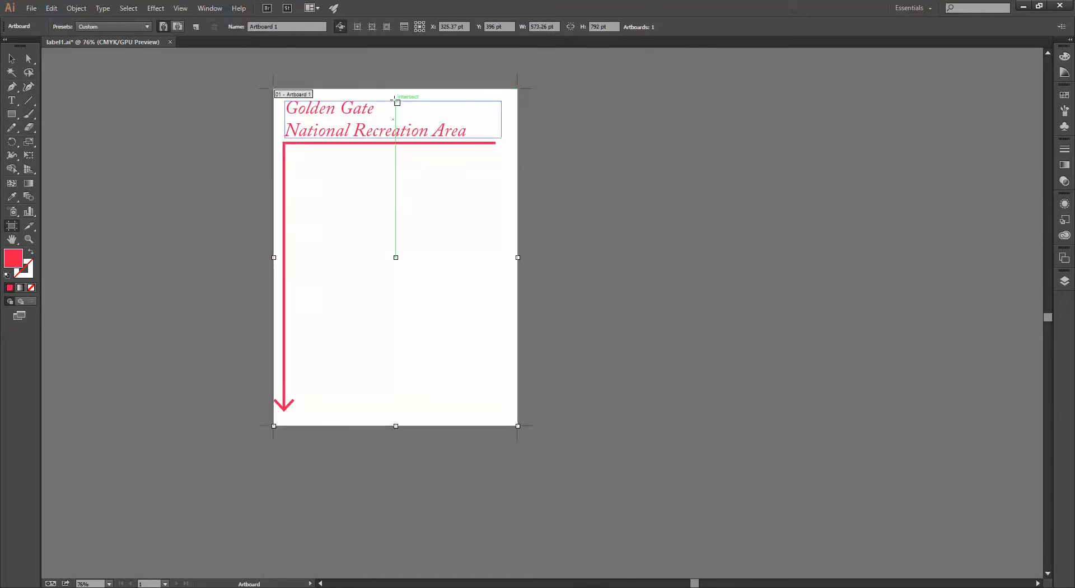
drag(397, 88, 395, 99)
drag(517, 262, 496, 263)
drag(385, 425, 384, 412)
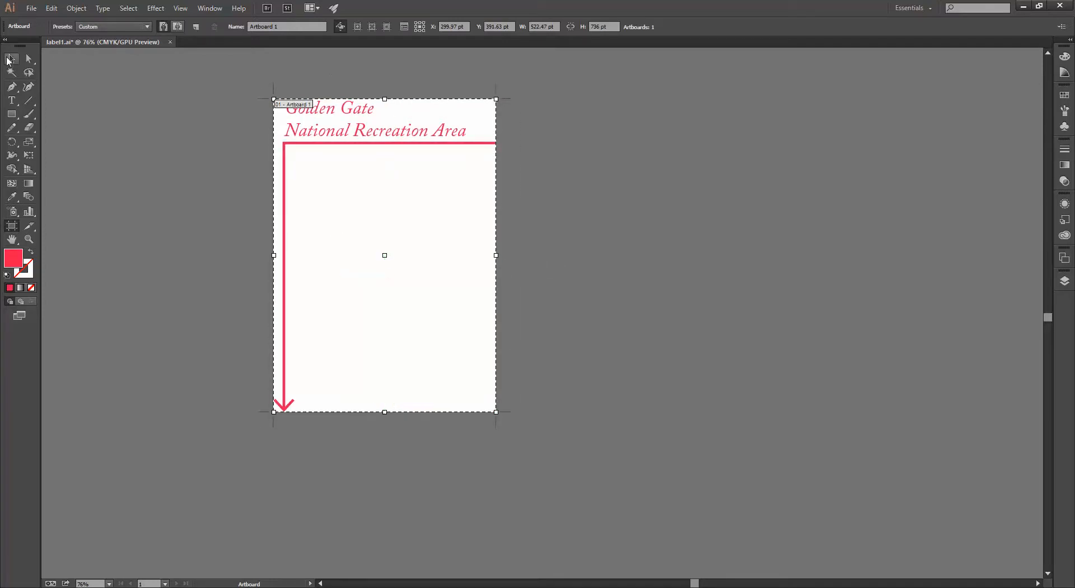
click(11, 58)
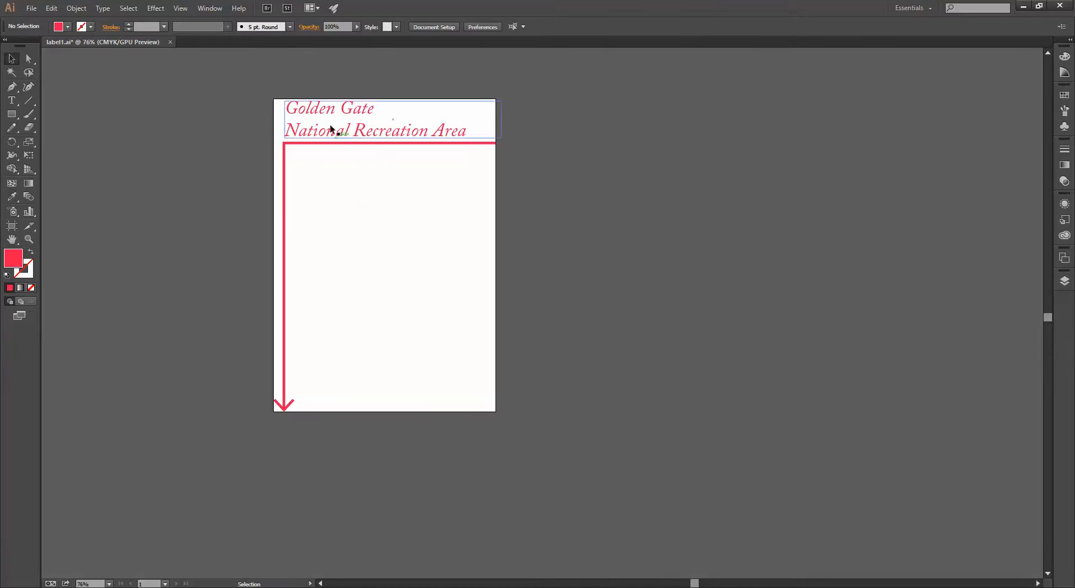
Round the arrow line's upper-left corner into a wide curve.
click(284, 162)
click(29, 58)
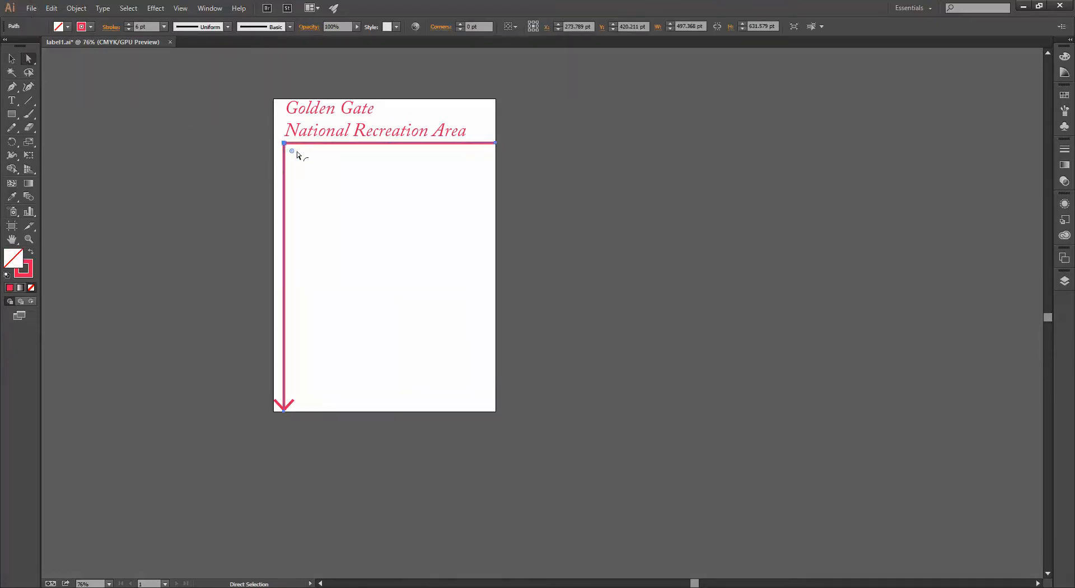
drag(292, 151, 316, 182)
click(12, 58)
click(185, 197)
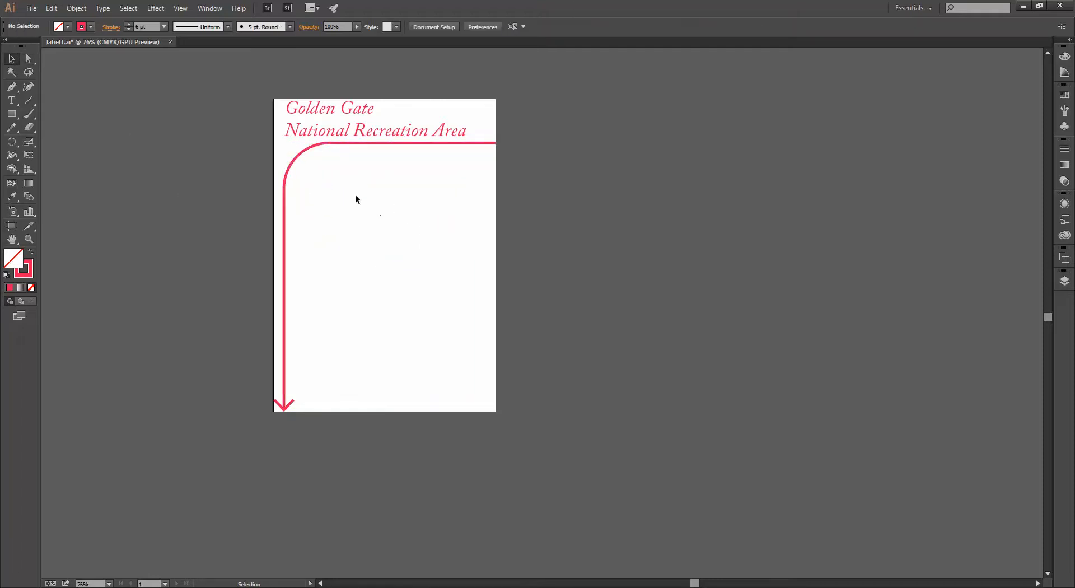
Make the arrow line dashed, with 20 pt dashes and 5 pt gaps.
click(284, 377)
click(1066, 148)
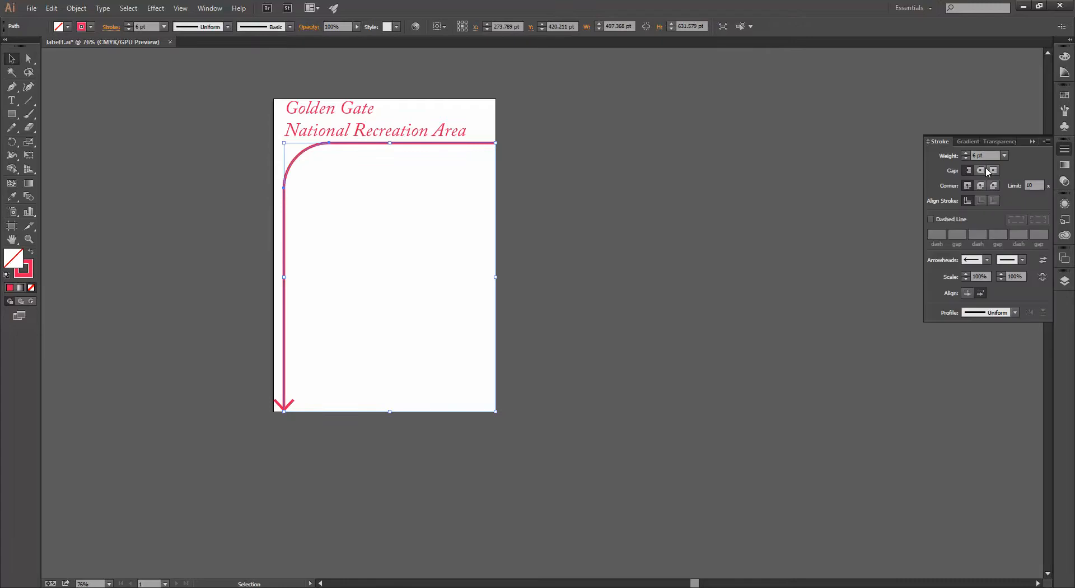
click(945, 221)
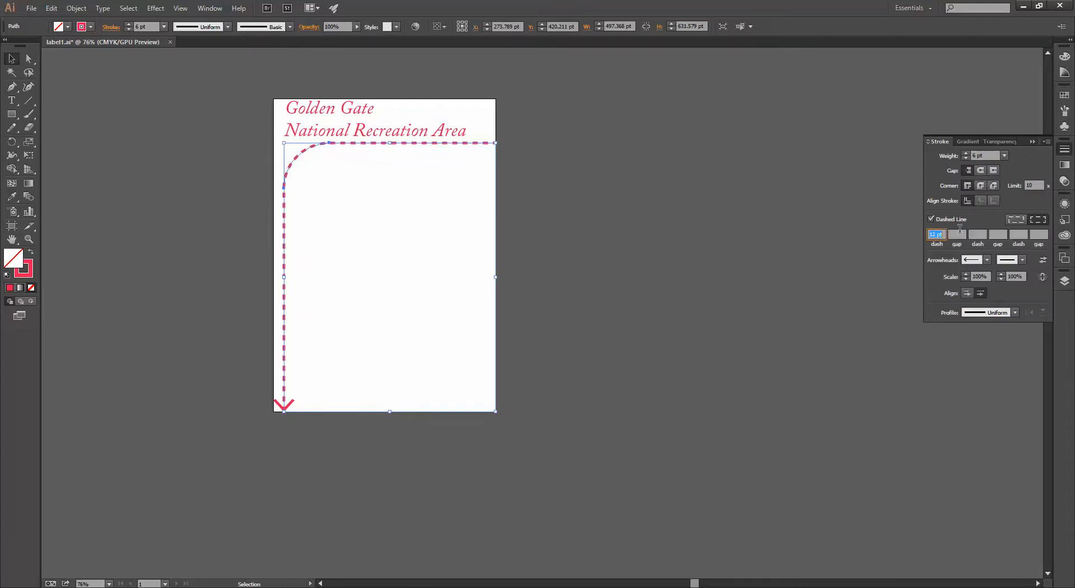
click(629, 198)
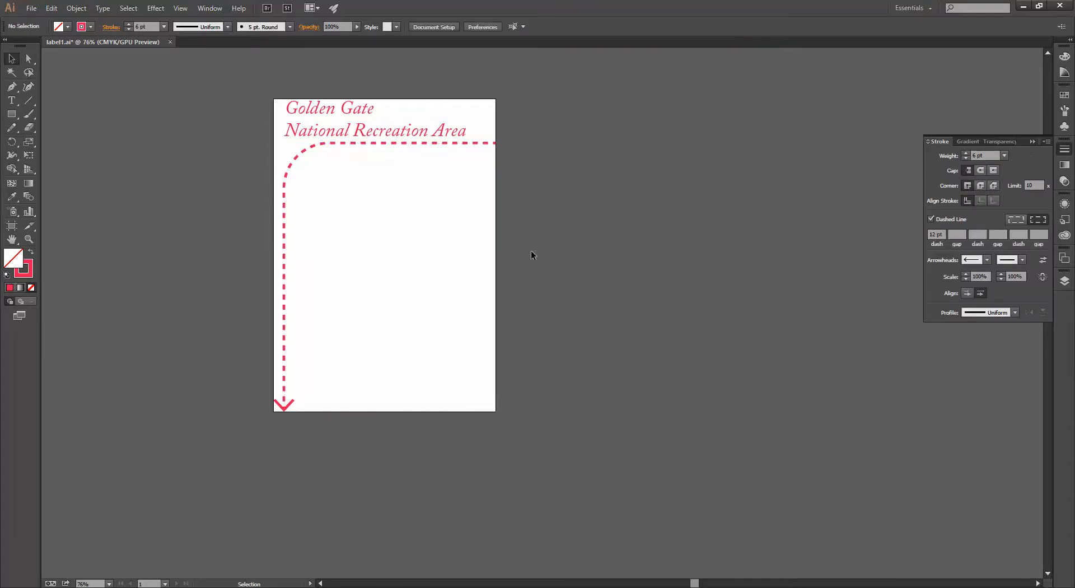
click(285, 179)
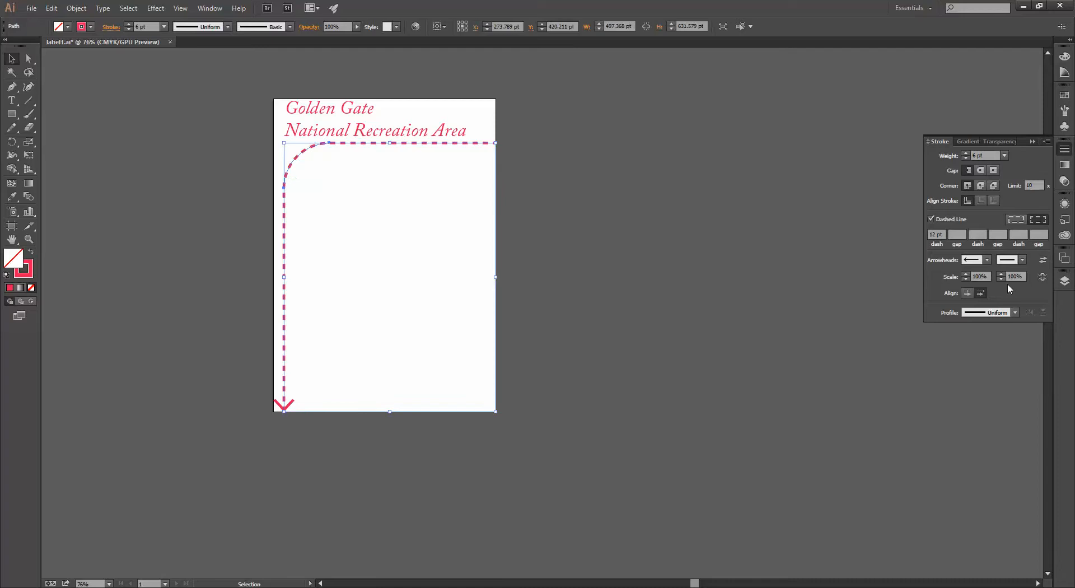
double_click(936, 234)
text(20)
key(Return)
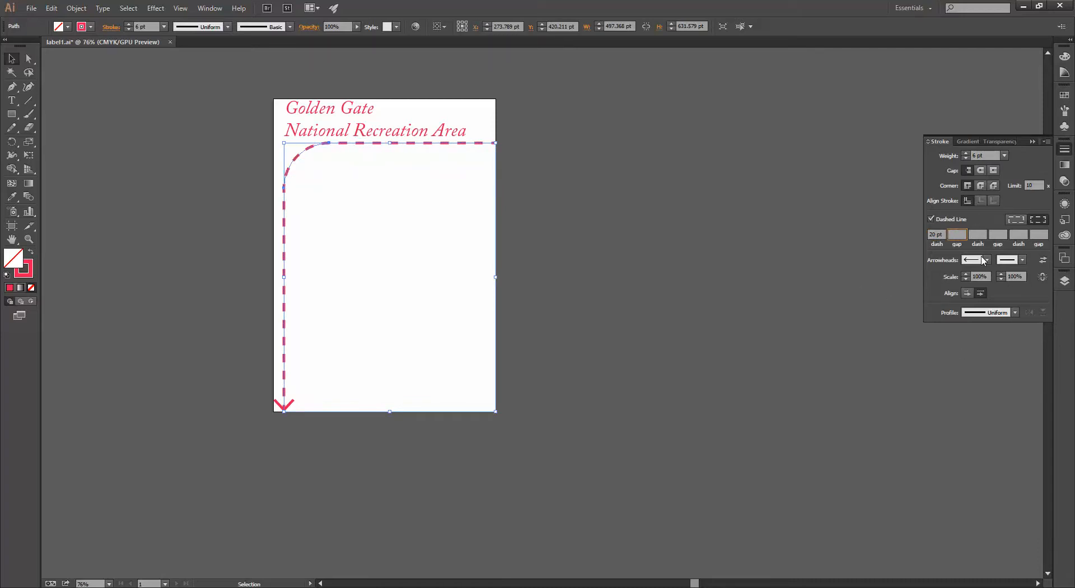
text(5)
click(677, 230)
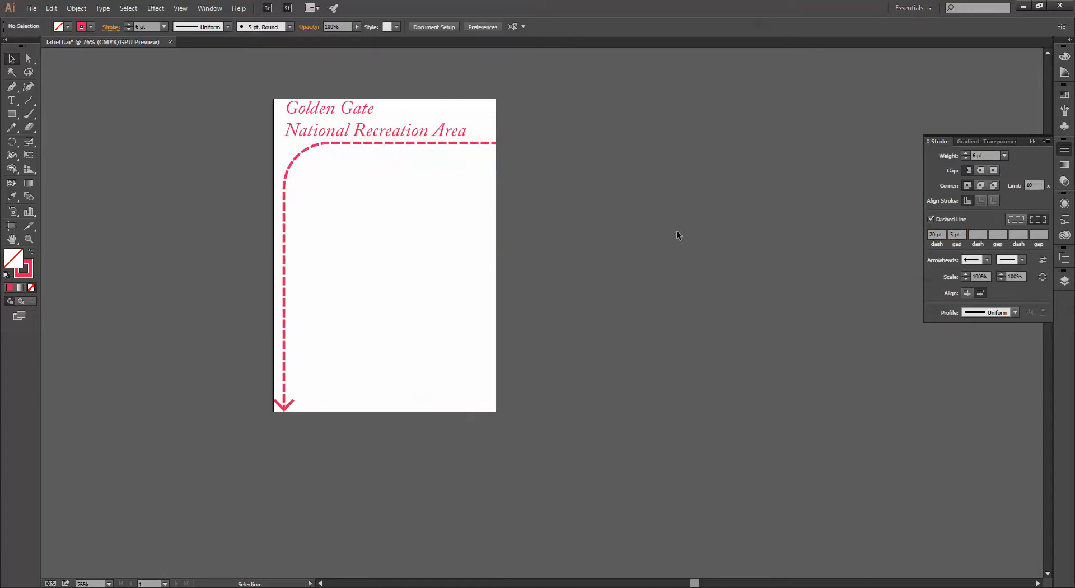
Right-align both lines of the "Golden Gate National Recreation Area" text.
double_click(364, 116)
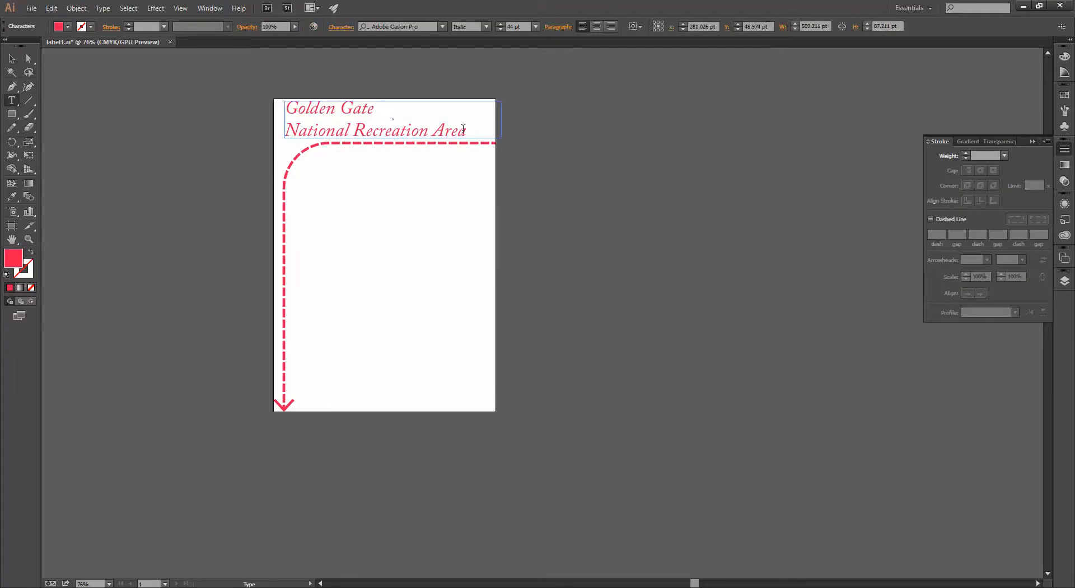
drag(467, 130, 215, 80)
click(611, 26)
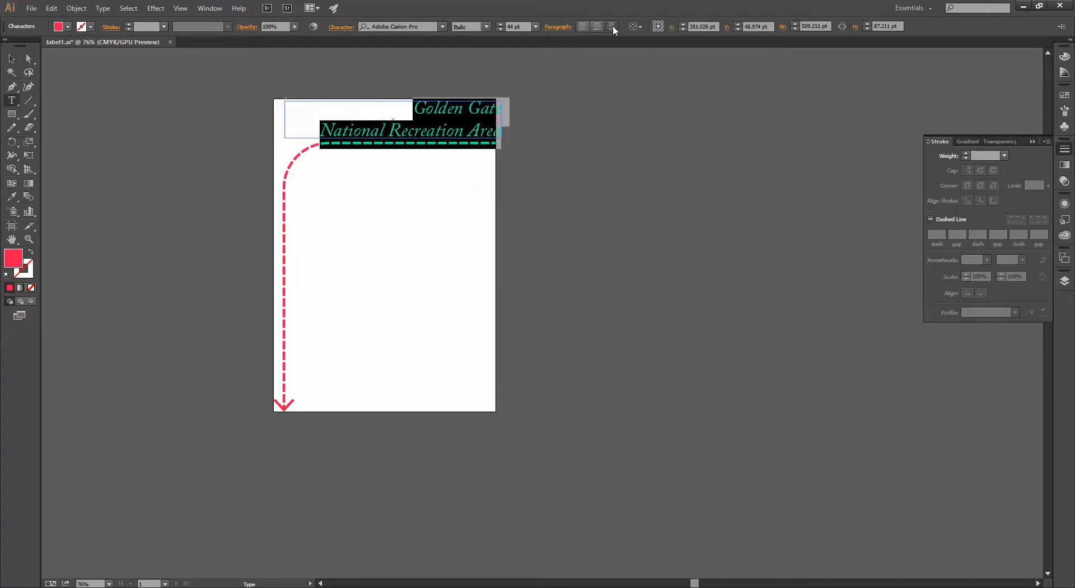
key(Escape)
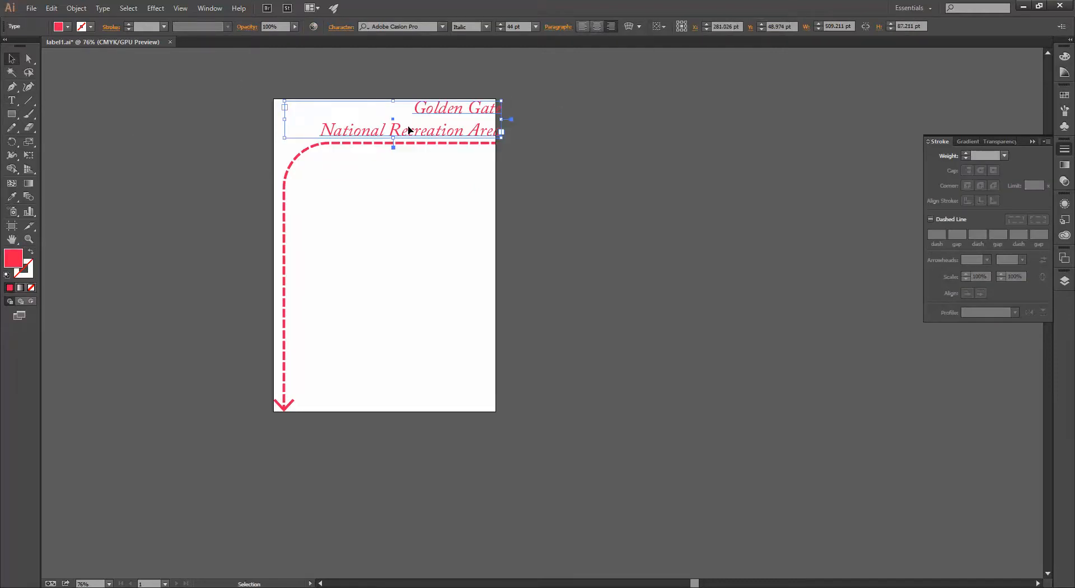
Move the label text left and slightly down so it fits inside the artboard just above the dashed line.
drag(474, 113, 464, 113)
key(Down)
key(Down)
key(Down)
key(Down)
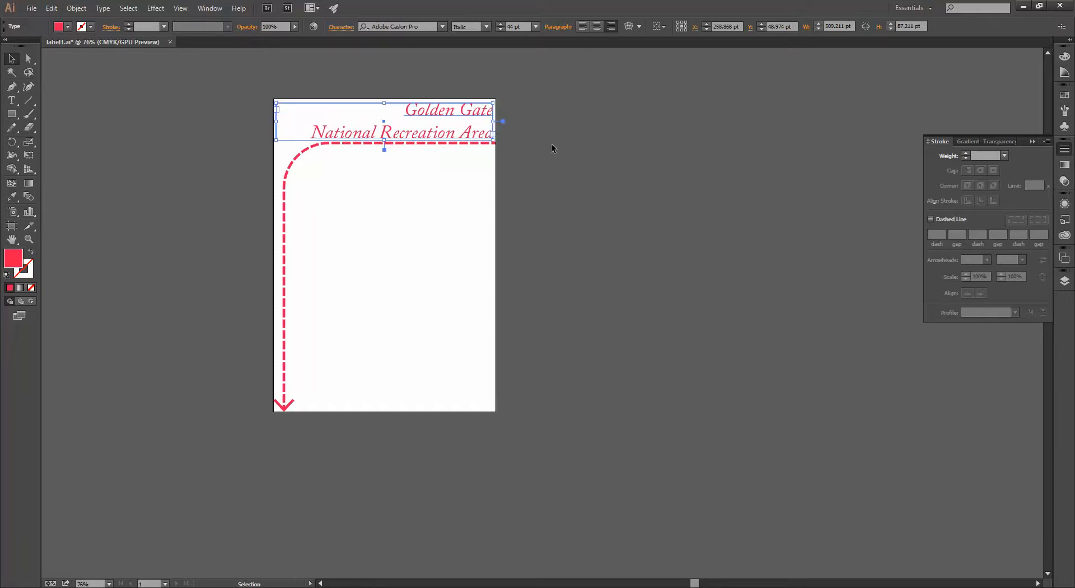
click(551, 144)
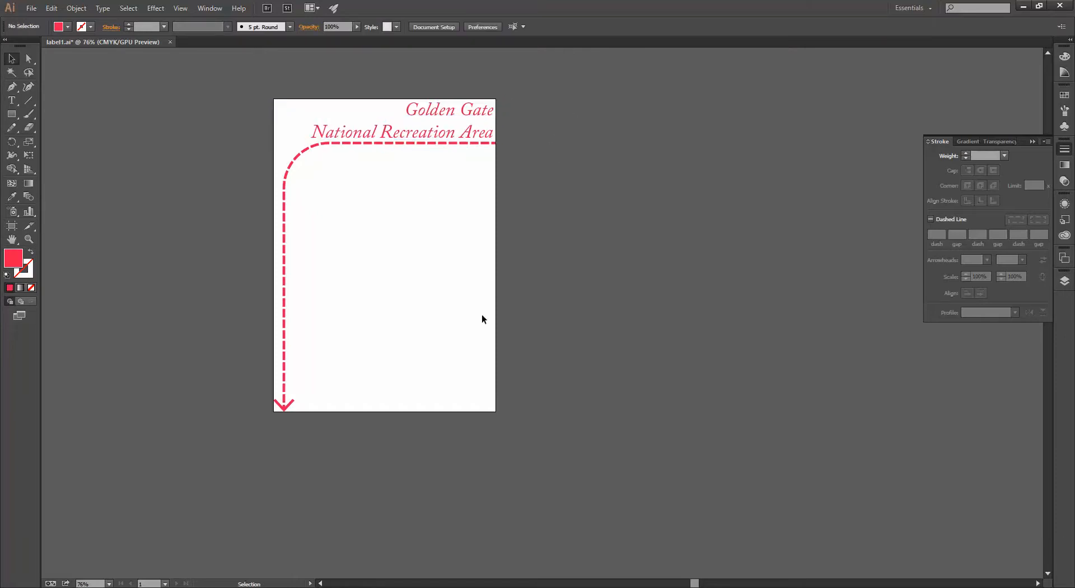
Save the label as label1 in Adobe Illustrator format on the Desktop, replacing the existing file and accepting the default save options.
click(31, 8)
click(55, 111)
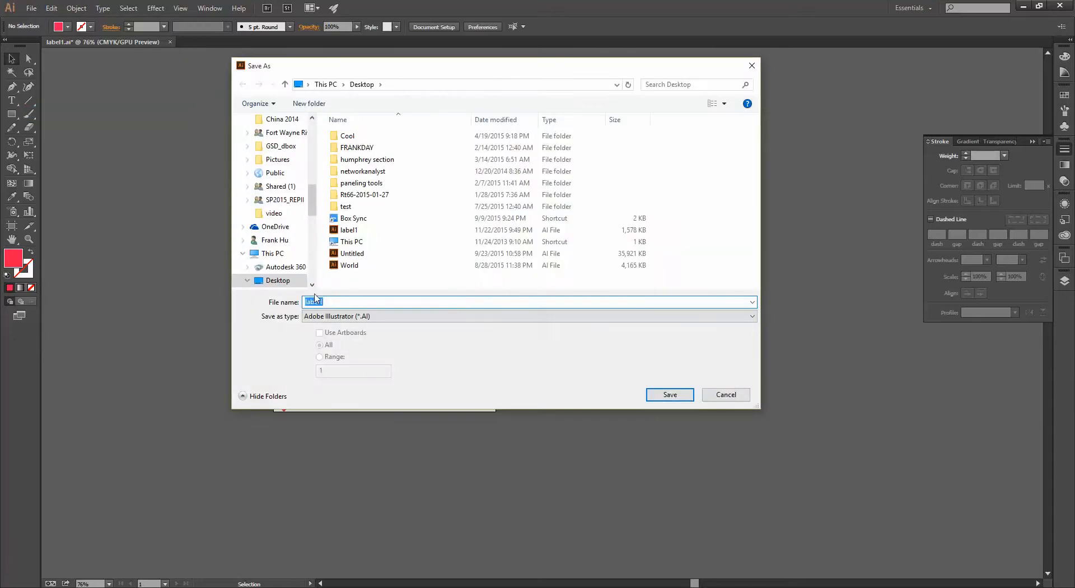
click(338, 303)
click(666, 396)
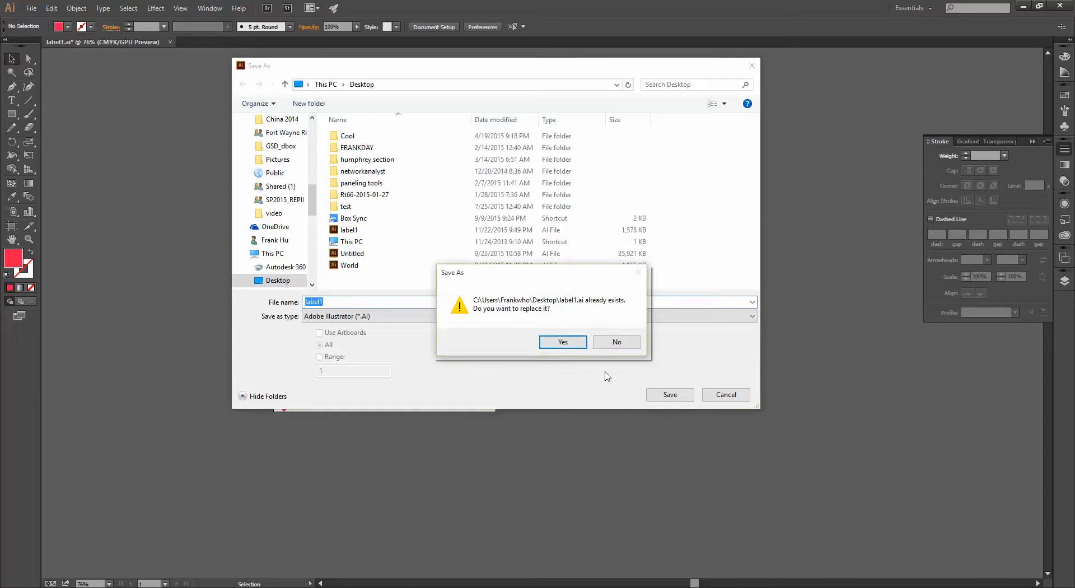
click(562, 343)
click(167, 339)
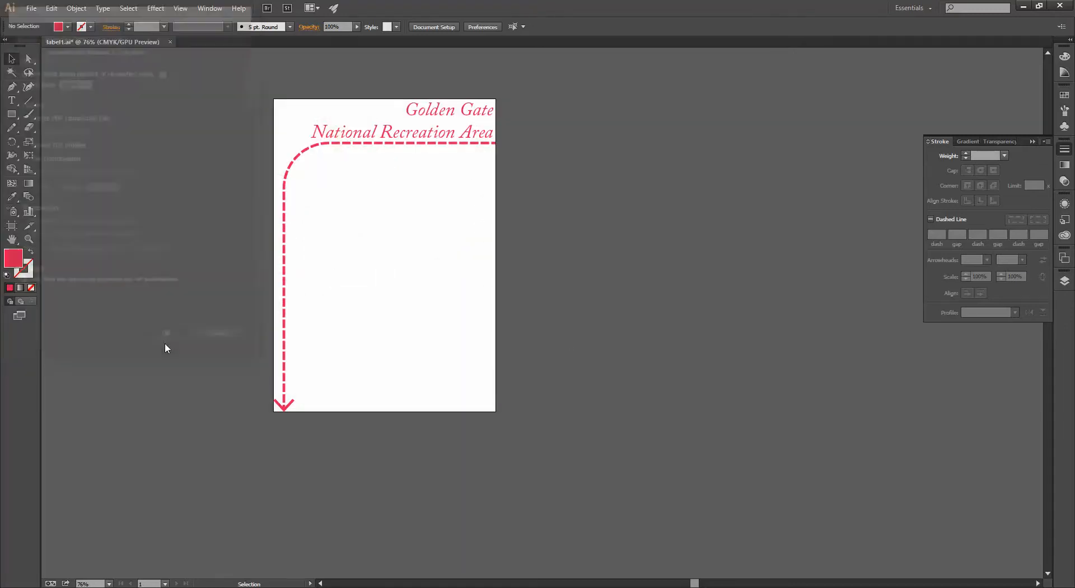
Switch to After Effects and show the project's list of compositions and footage.
click(1024, 6)
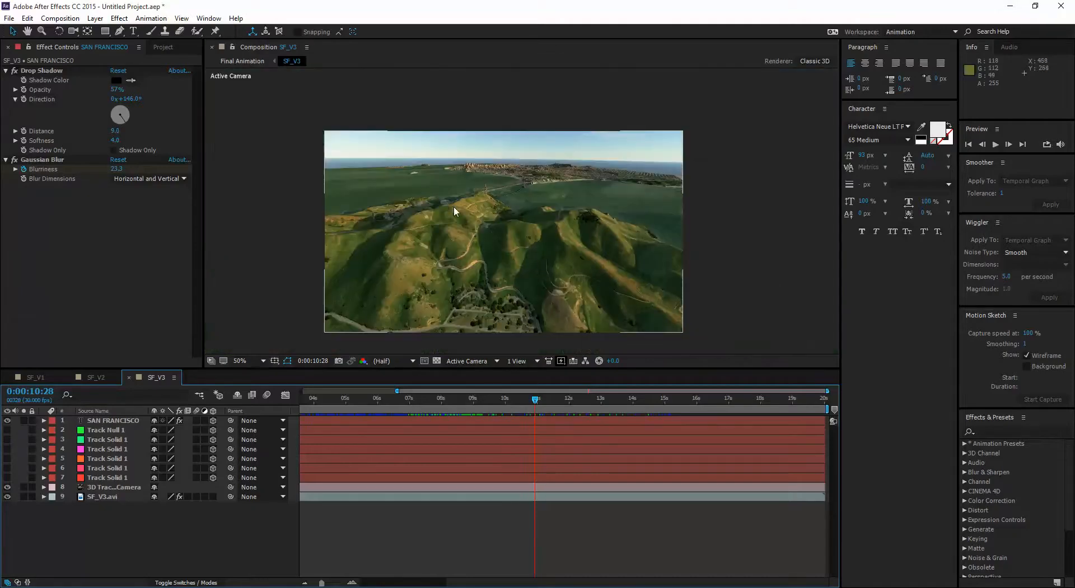
drag(454, 210, 462, 184)
drag(457, 226, 420, 233)
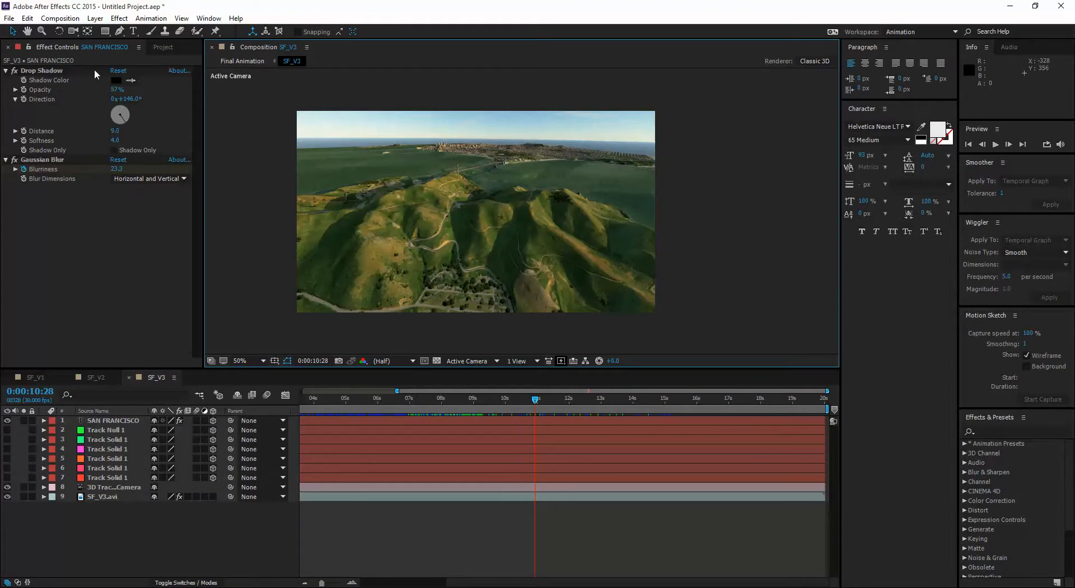
click(150, 47)
click(107, 48)
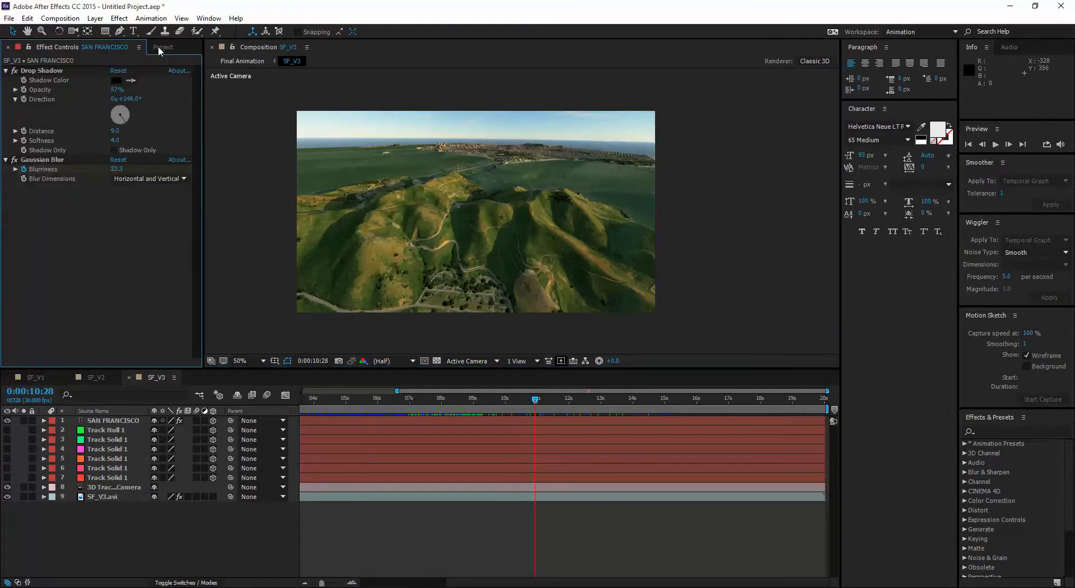
click(159, 49)
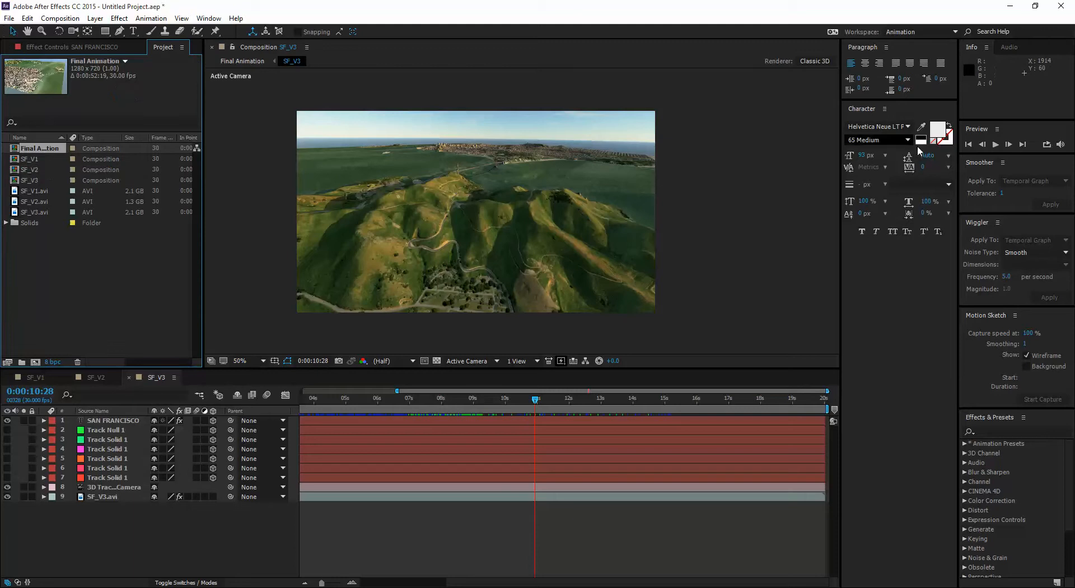
Reset the Animation workspace to its default layout.
drag(1035, 163, 1033, 163)
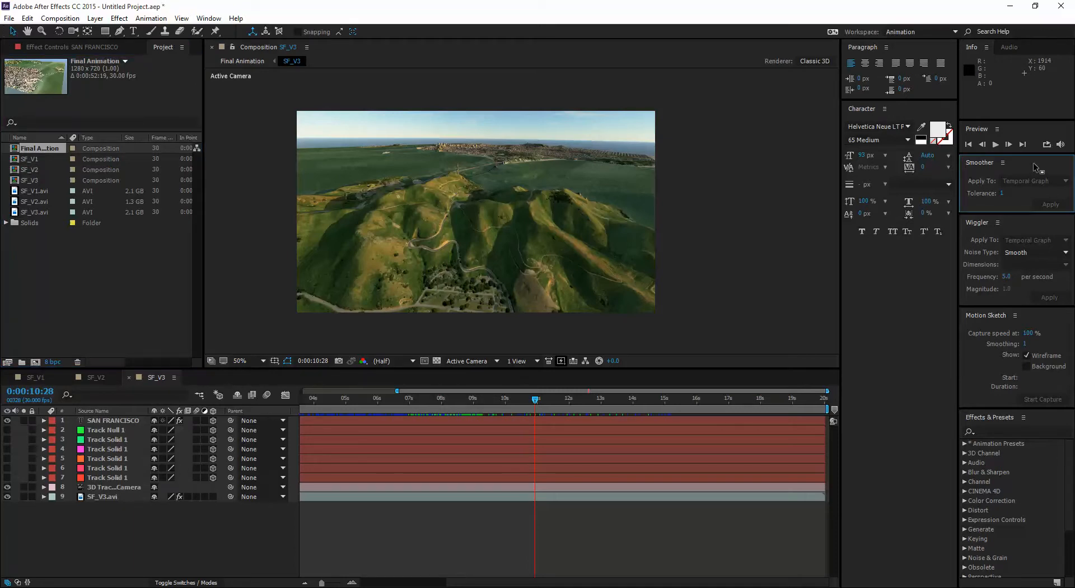
click(906, 32)
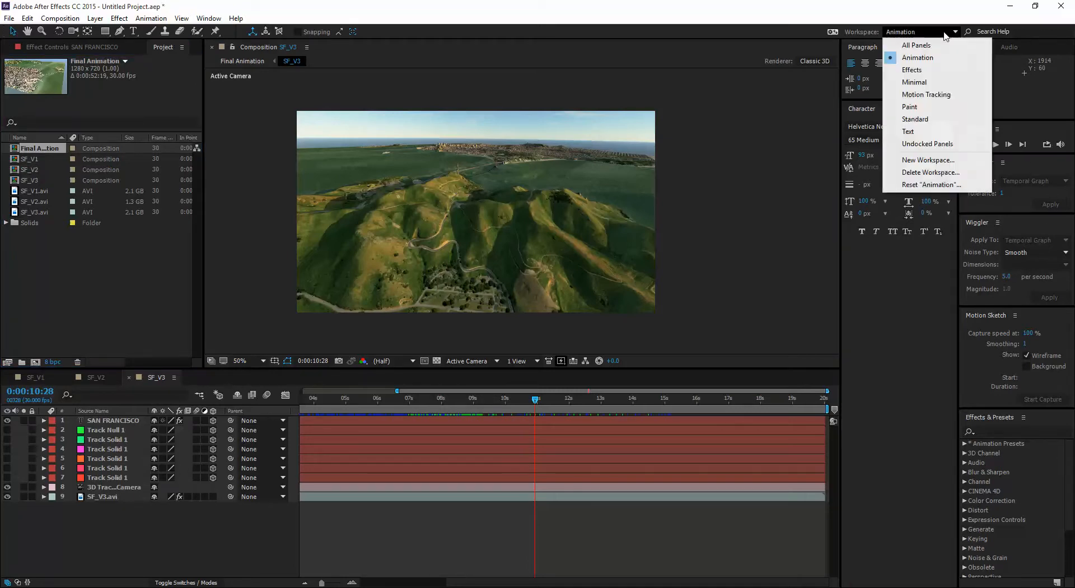
click(928, 59)
click(924, 32)
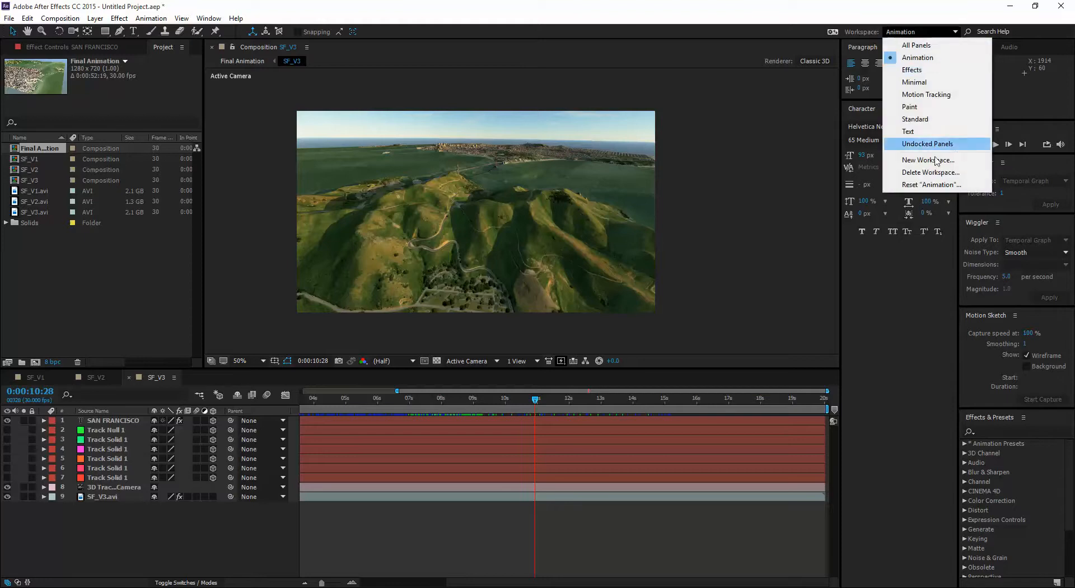
click(929, 185)
click(571, 312)
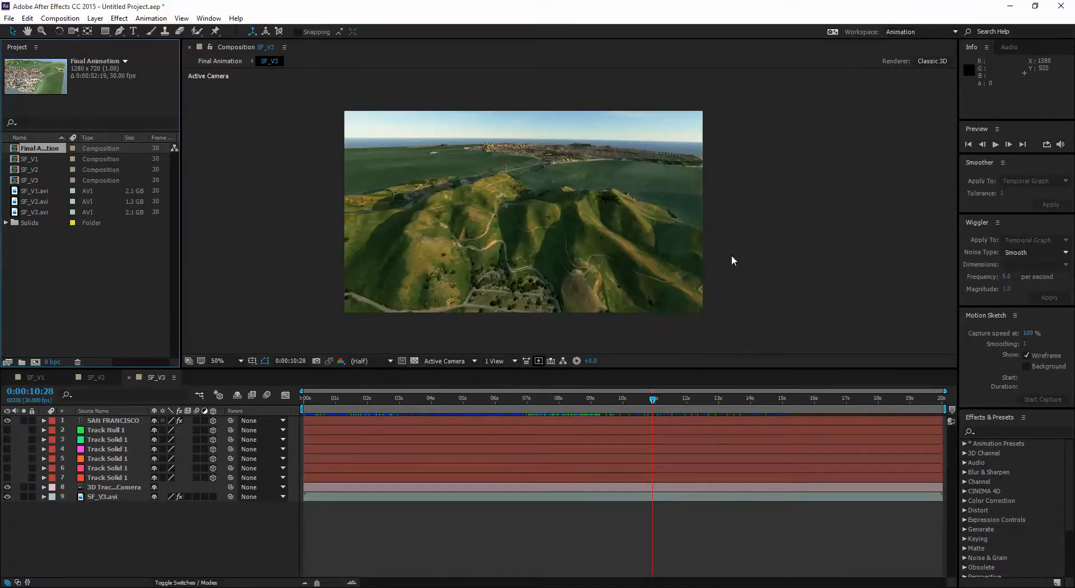
Try the Standard workspace, and switch back to the Animation workspace.
click(923, 33)
click(936, 119)
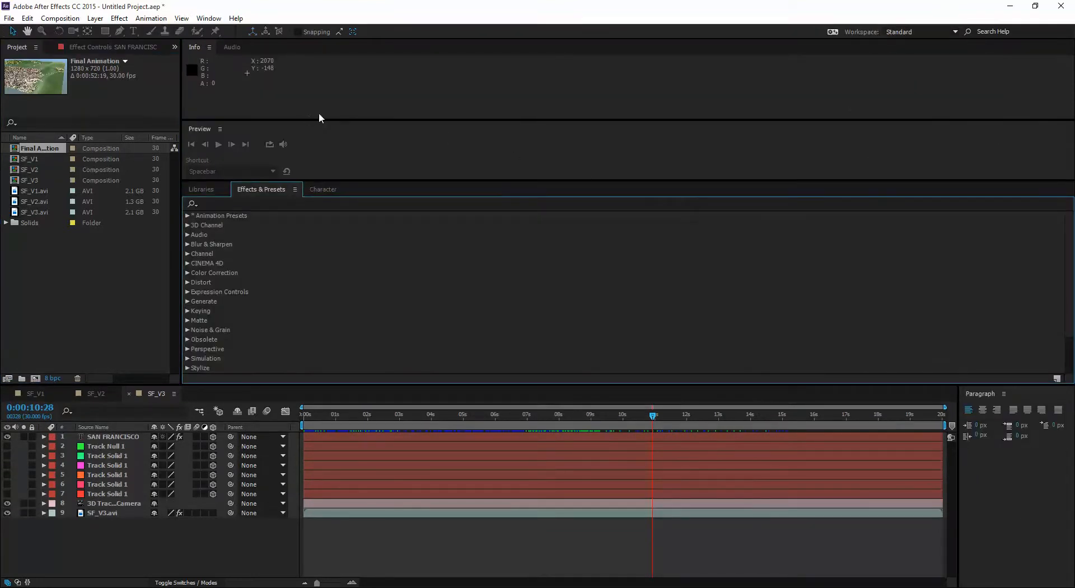
click(356, 97)
click(910, 32)
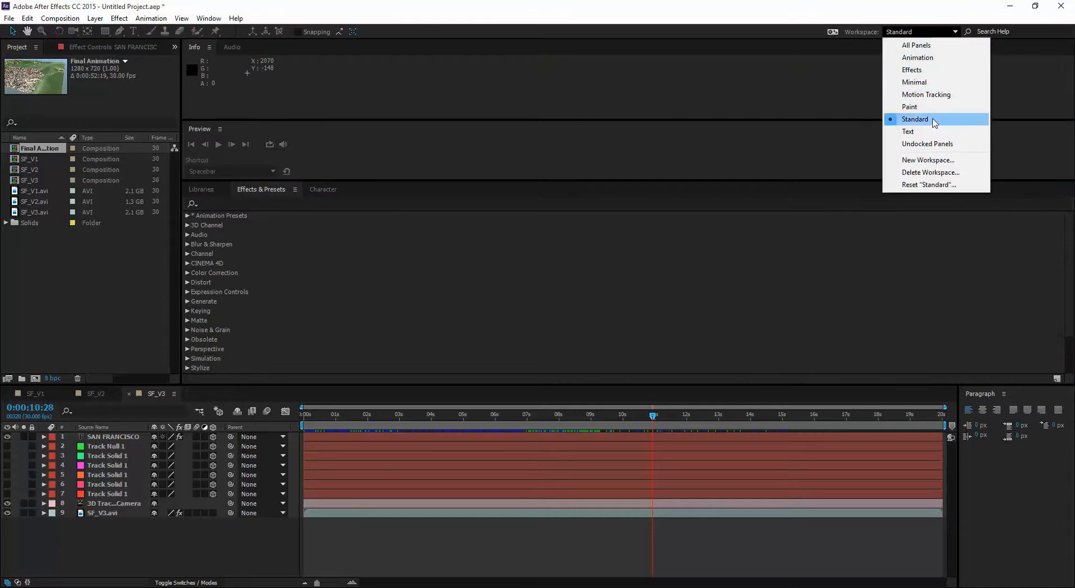
click(921, 58)
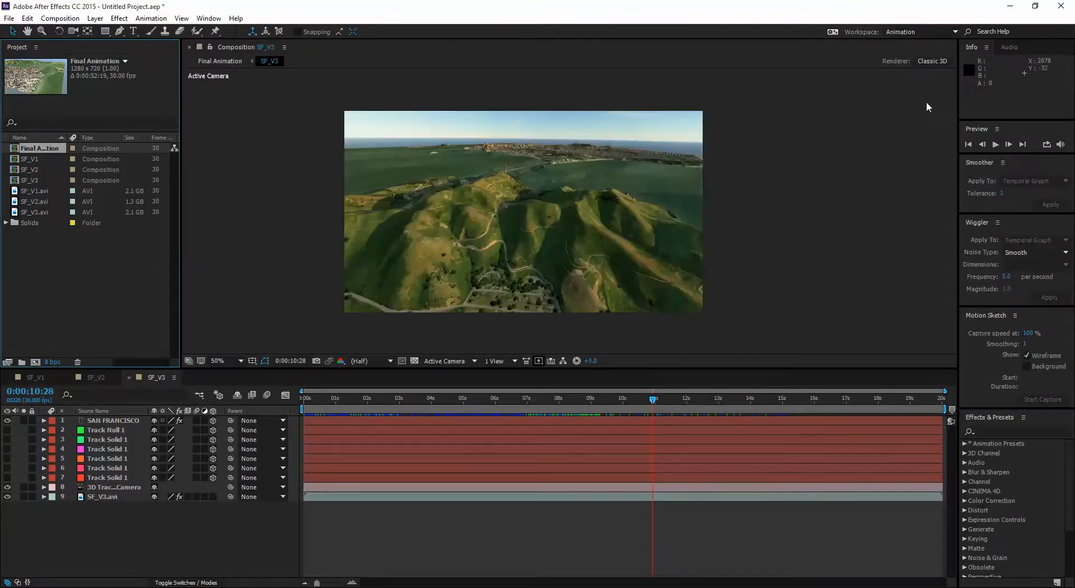
Import label1.ai from the Desktop into the project as footage.
click(115, 272)
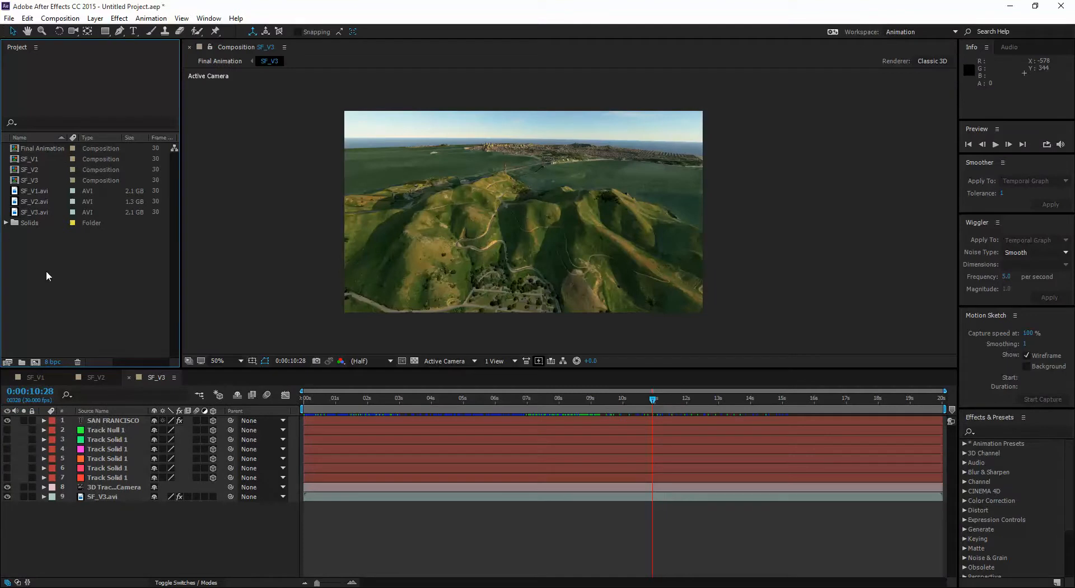
click(6, 223)
click(5, 223)
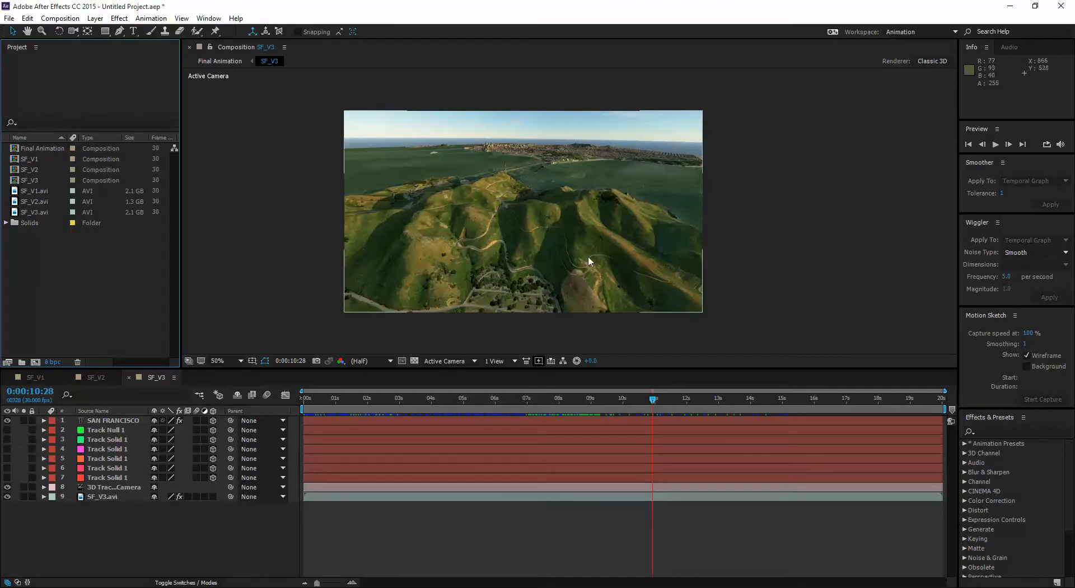
right_click(78, 250)
mouse_move(129, 307)
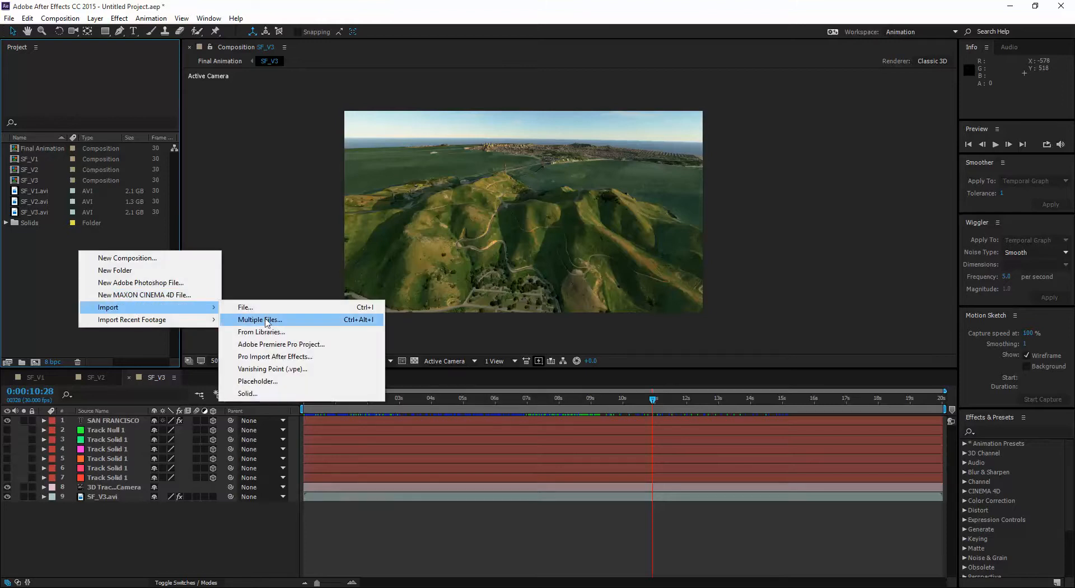
click(271, 308)
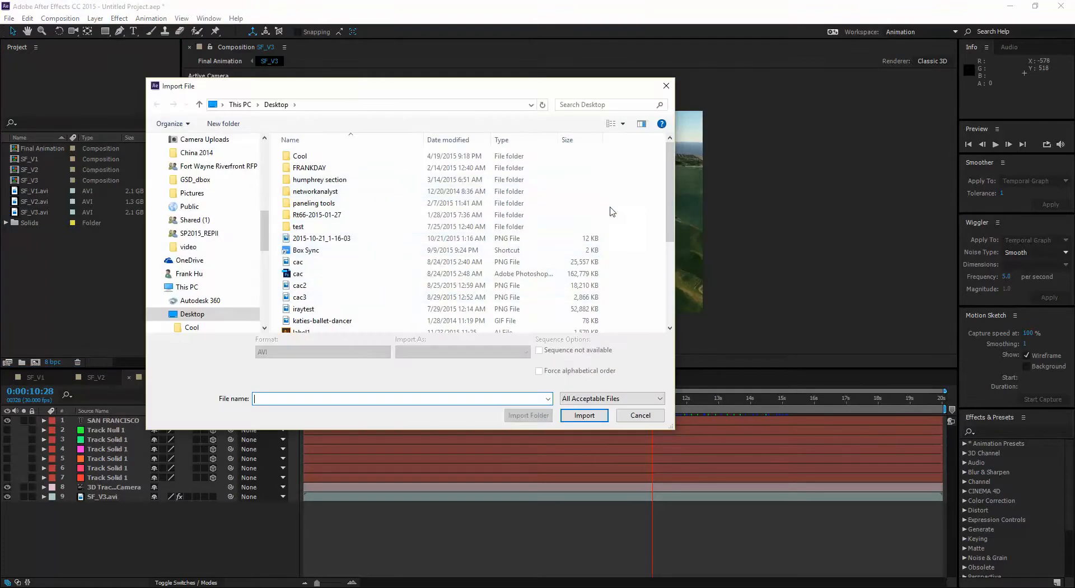
drag(670, 190, 670, 268)
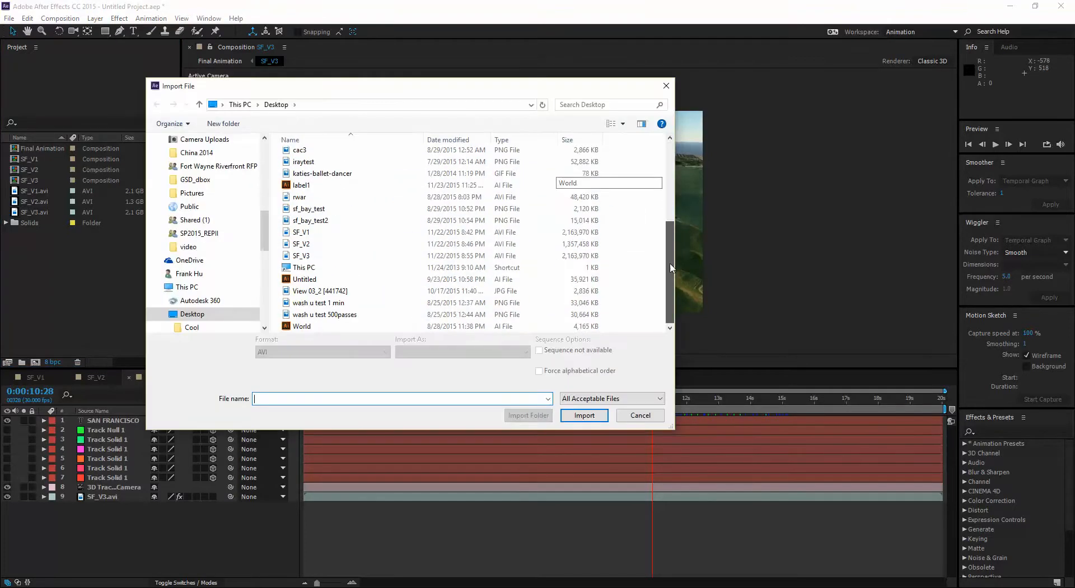
click(314, 186)
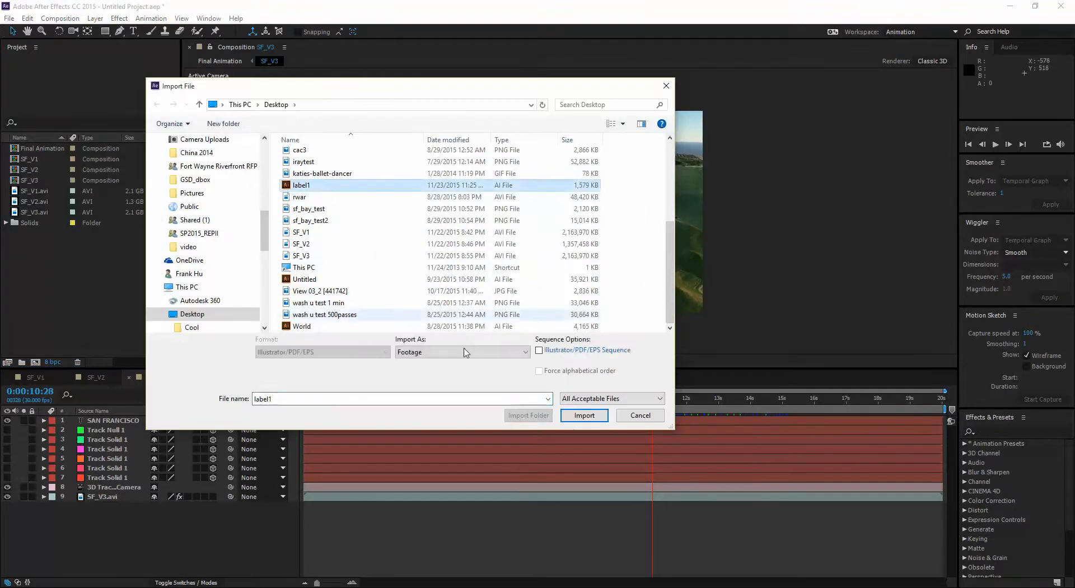
click(584, 416)
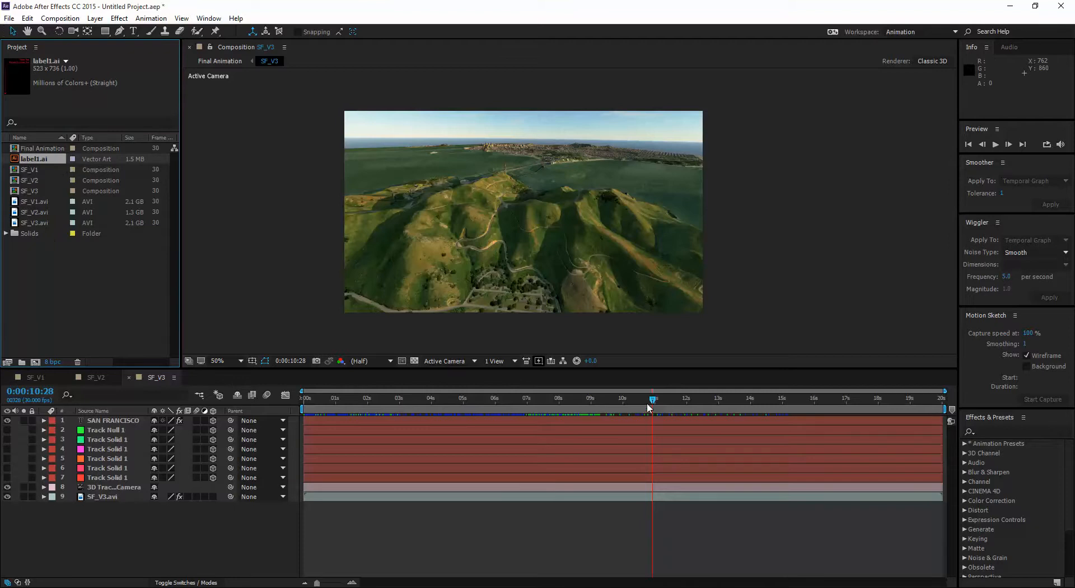
Move the current time in the SF_V3 composition to 0:00:10:22.
mouse_move(649, 408)
mouse_down()
mouse_move(540, 400)
mouse_move(656, 399)
mouse_move(647, 400)
mouse_up()
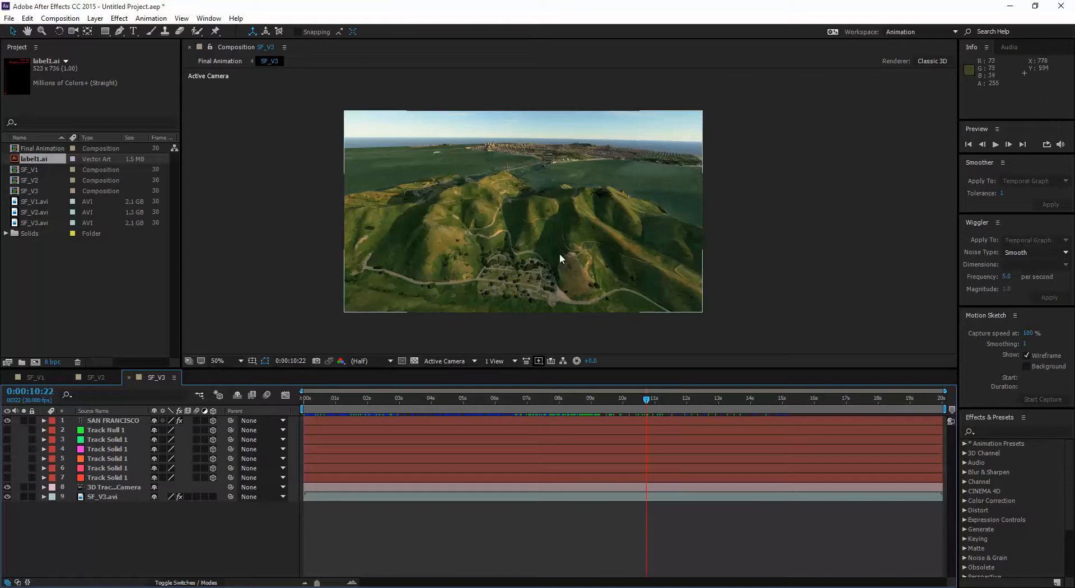
Enlarge the composition preview area and fit the whole SF_V3 frame inside it.
drag(599, 369, 599, 413)
scroll(678, 266, up, 1)
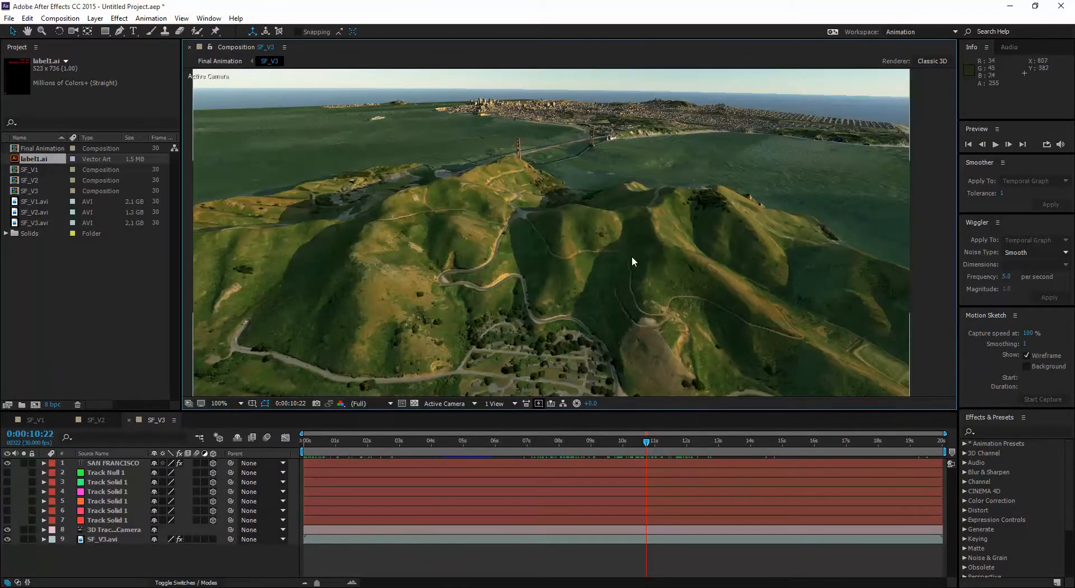
click(239, 403)
click(246, 208)
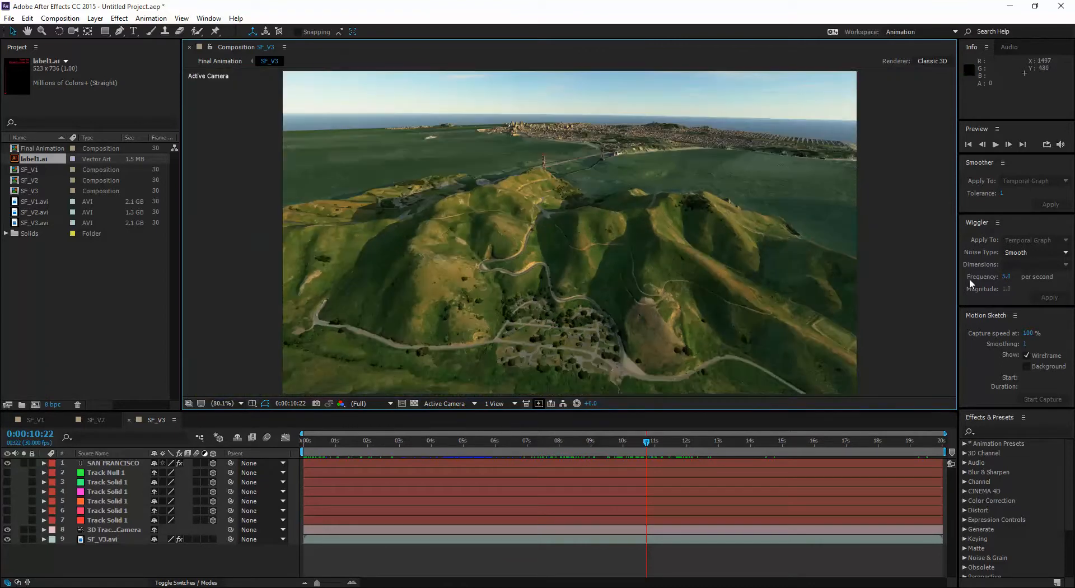
Add label1.ai as the top layer of SF_V3 and move it so its arrow points at the tree-lined clearing below the hills.
drag(30, 190, 639, 207)
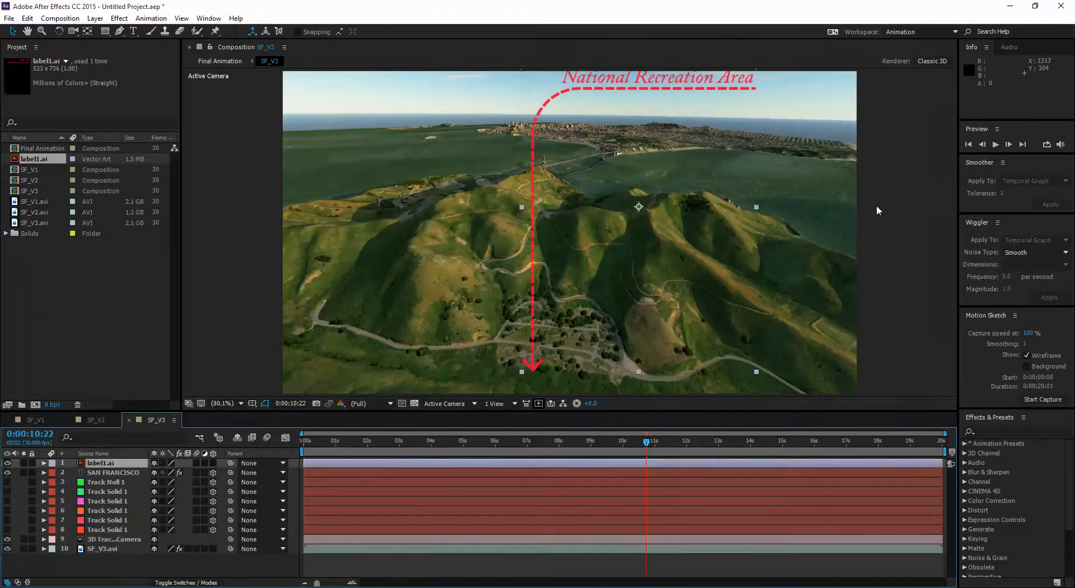
drag(727, 89, 752, 70)
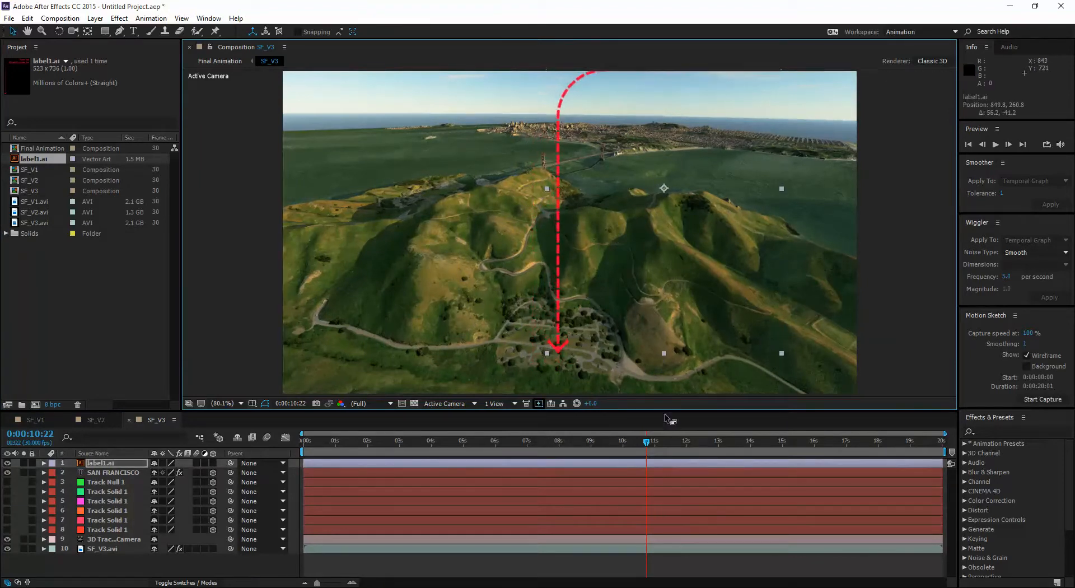
mouse_move(648, 445)
mouse_down()
mouse_move(664, 440)
mouse_move(613, 441)
mouse_move(663, 440)
mouse_move(649, 441)
mouse_up()
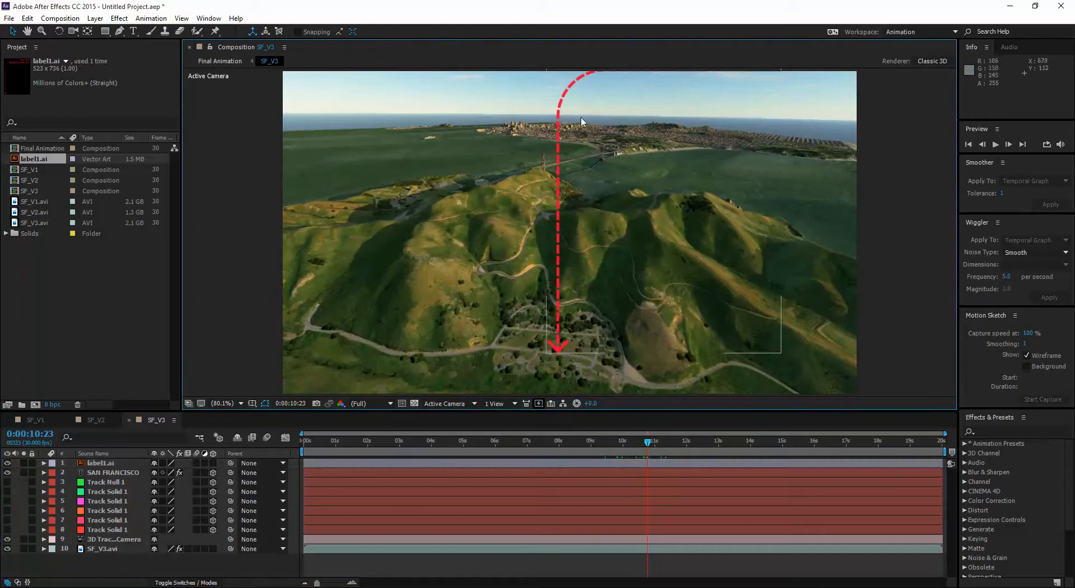
Make label1.ai a 3D layer and review how it follows the terrain back to 0:00:09:22.
click(213, 463)
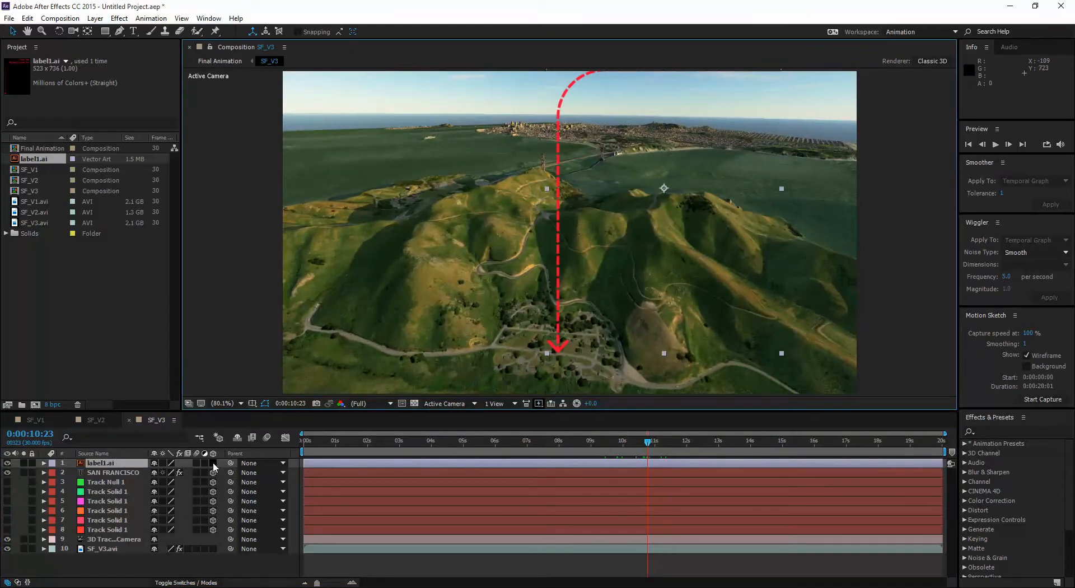
click(916, 262)
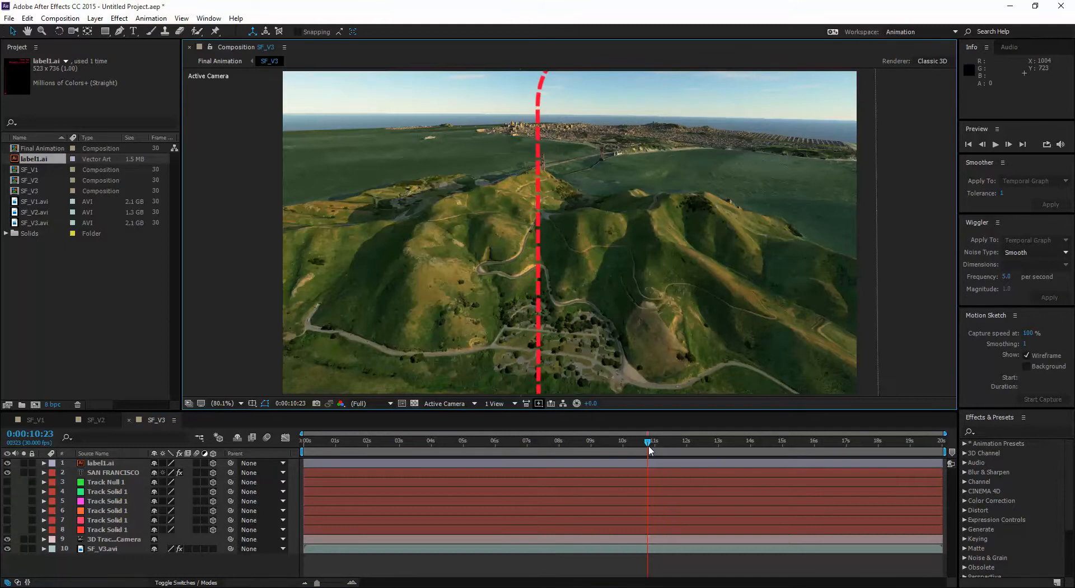
drag(649, 449, 629, 420)
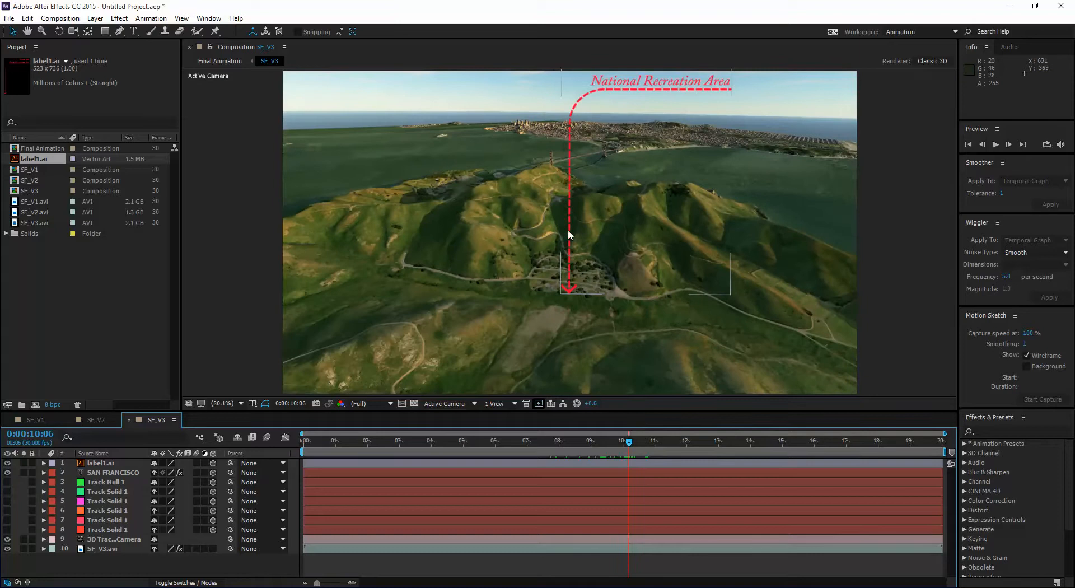
mouse_move(630, 443)
mouse_down()
mouse_move(581, 442)
mouse_move(656, 435)
mouse_move(614, 440)
mouse_up()
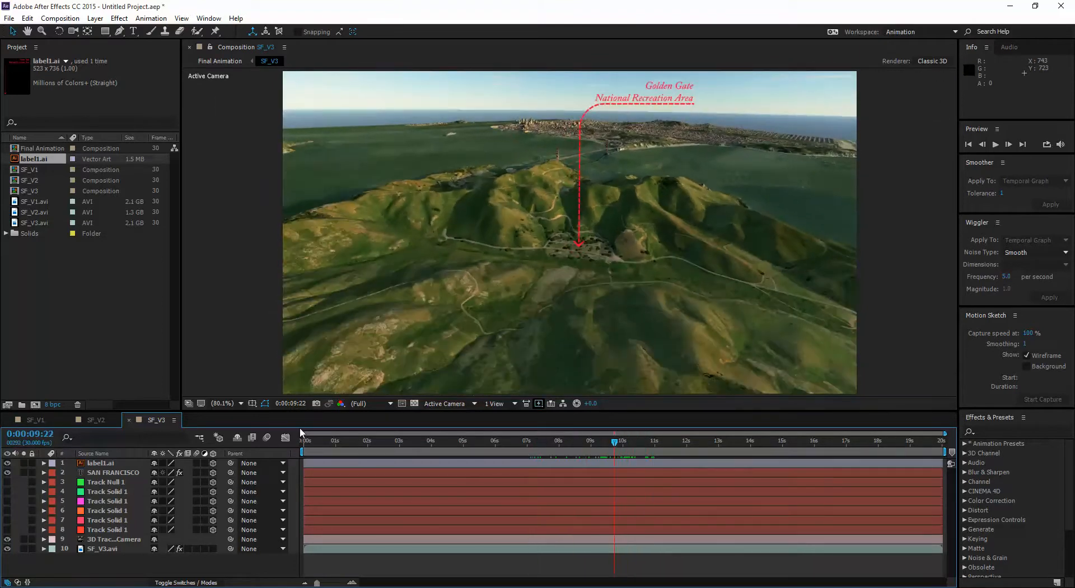
Hide label1.ai and display the 3D Camera Tracker points of SF_V3.avi to examine them around the clearing up to 0:00:10:16.
click(7, 463)
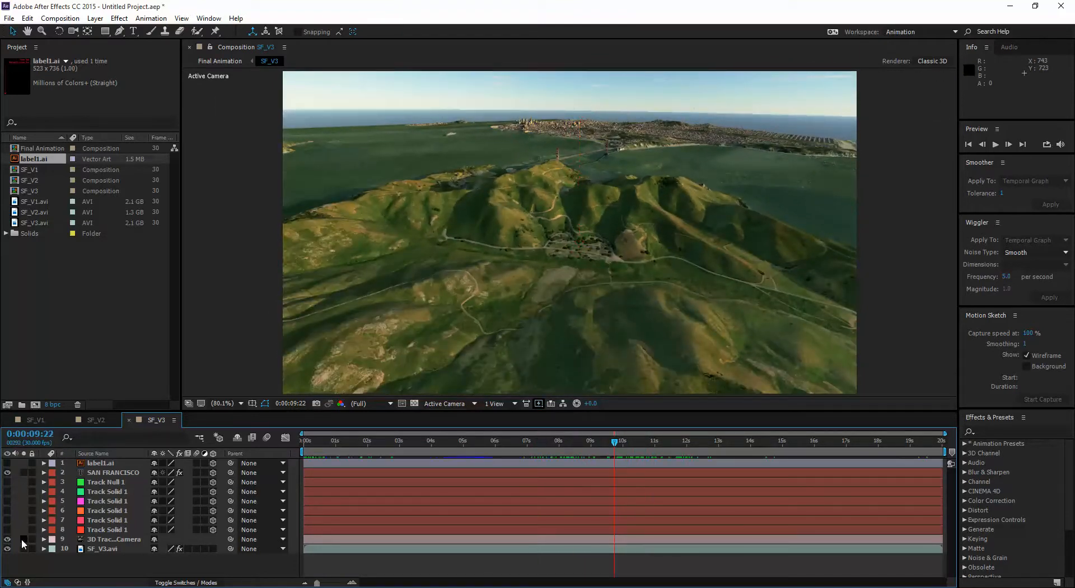
click(111, 540)
click(43, 549)
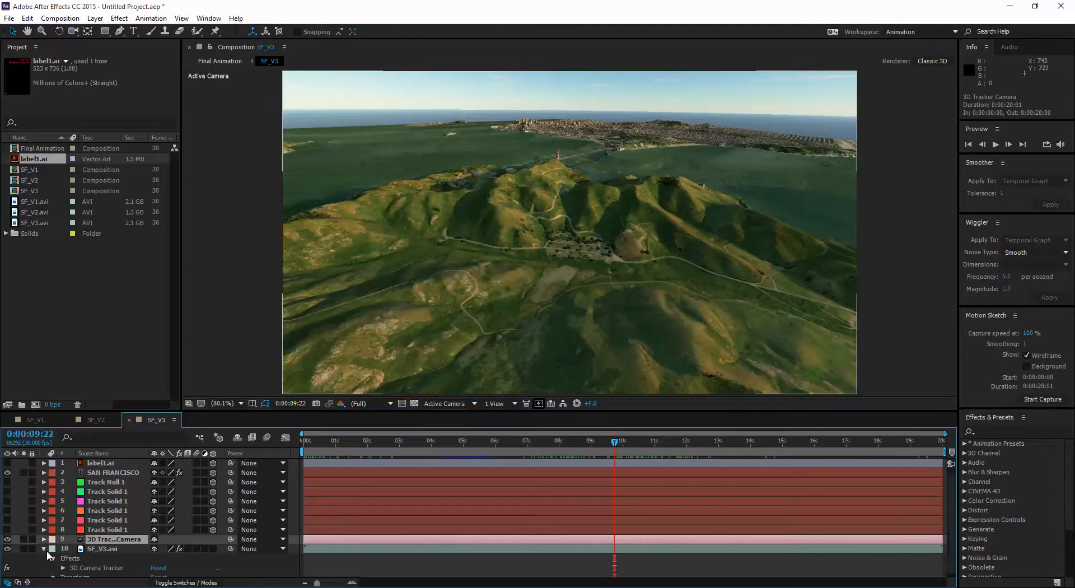
scroll(73, 549, down, 1)
click(102, 545)
click(99, 563)
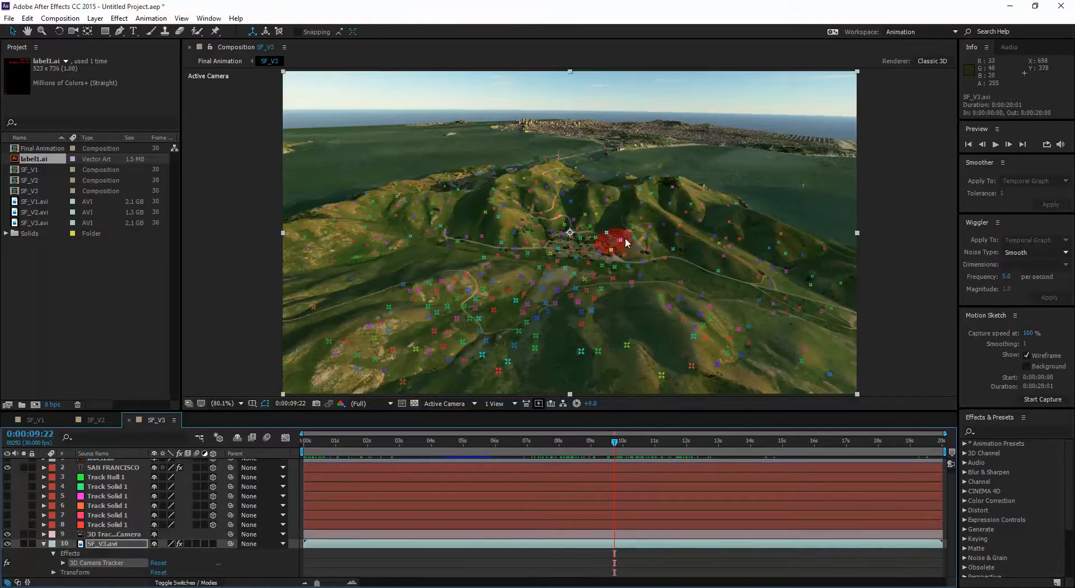
drag(616, 442, 642, 446)
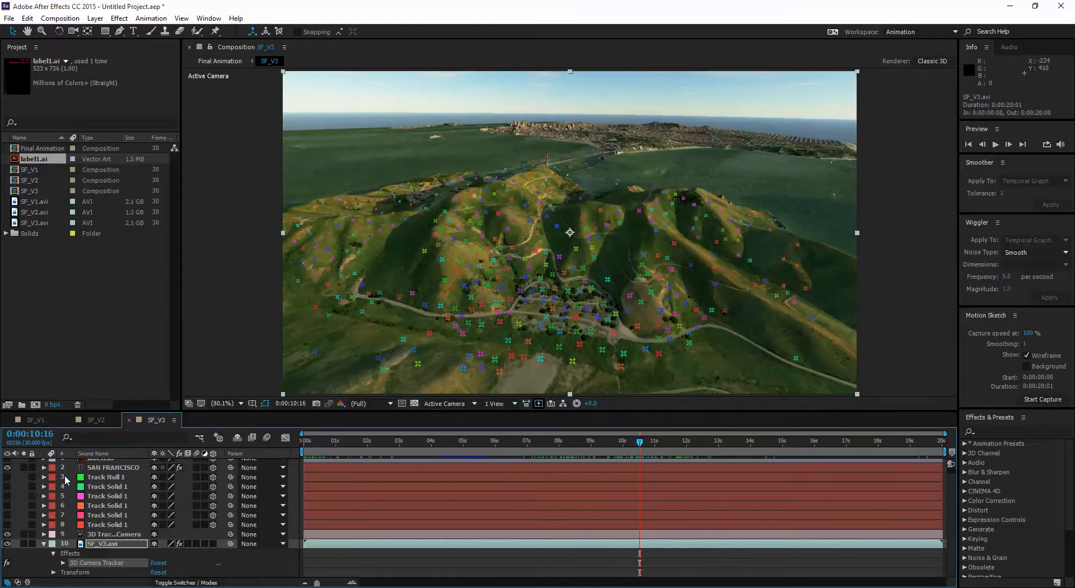
Show only the green Track Solid 1 over the clearing together with label1.ai, with the current time at 0:00:10:02.
click(6, 525)
drag(8, 508, 8, 477)
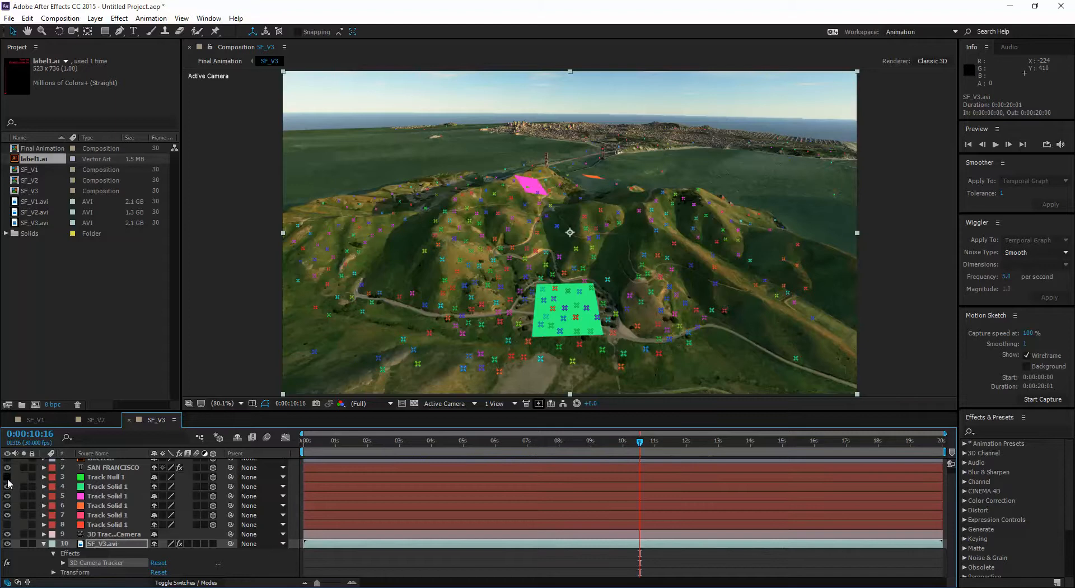
key(ctrl+shift+a)
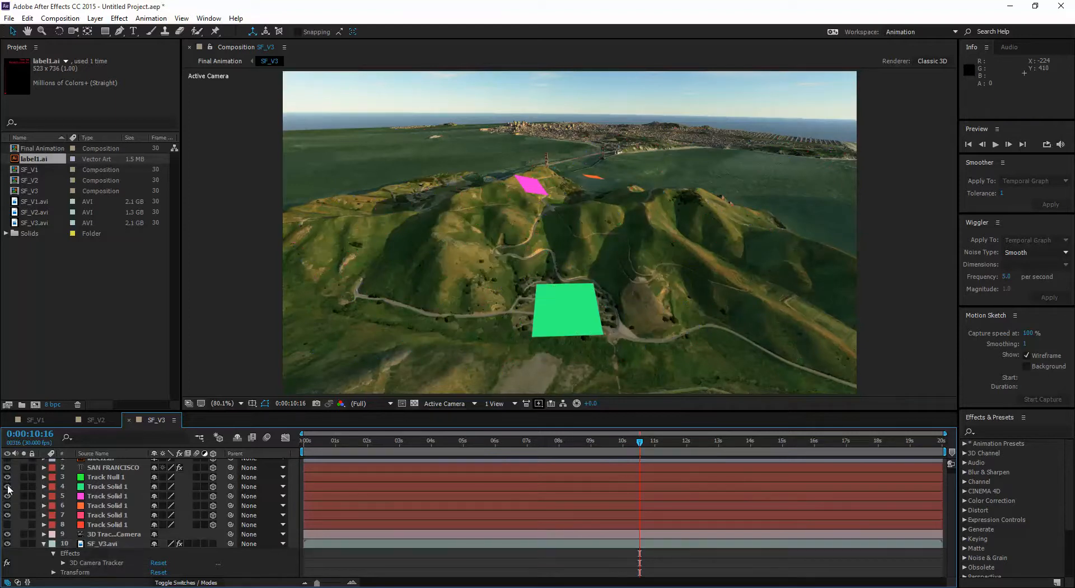
drag(7, 496, 7, 515)
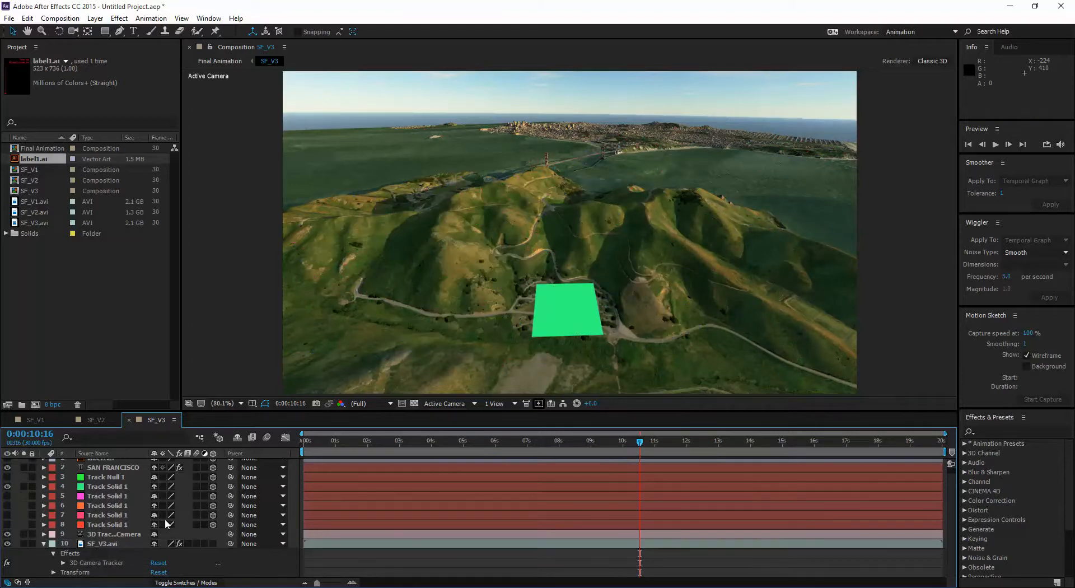
mouse_move(633, 444)
mouse_down()
mouse_move(579, 443)
mouse_move(625, 443)
mouse_up()
click(43, 542)
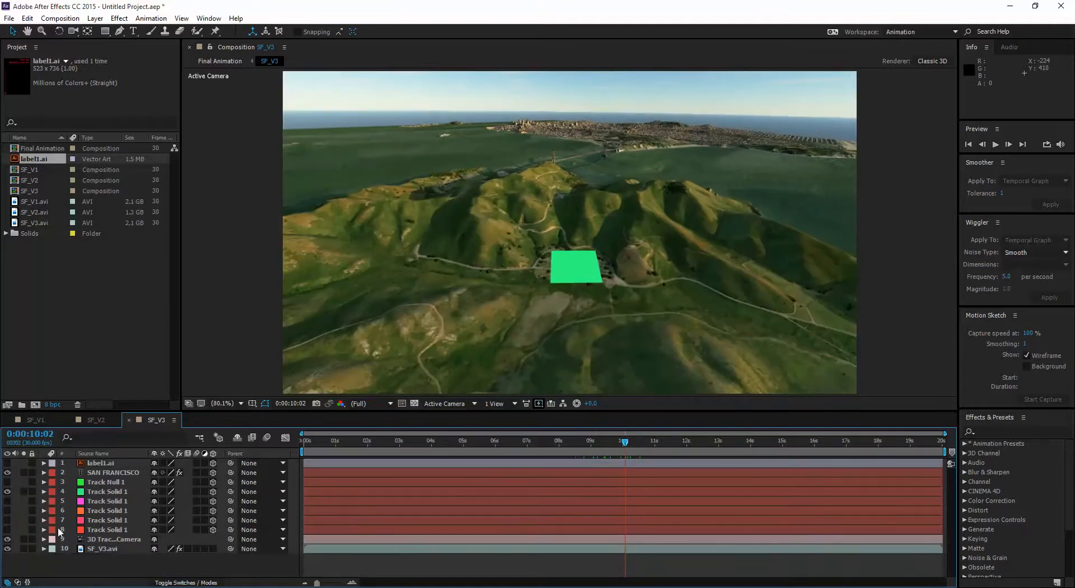
click(7, 463)
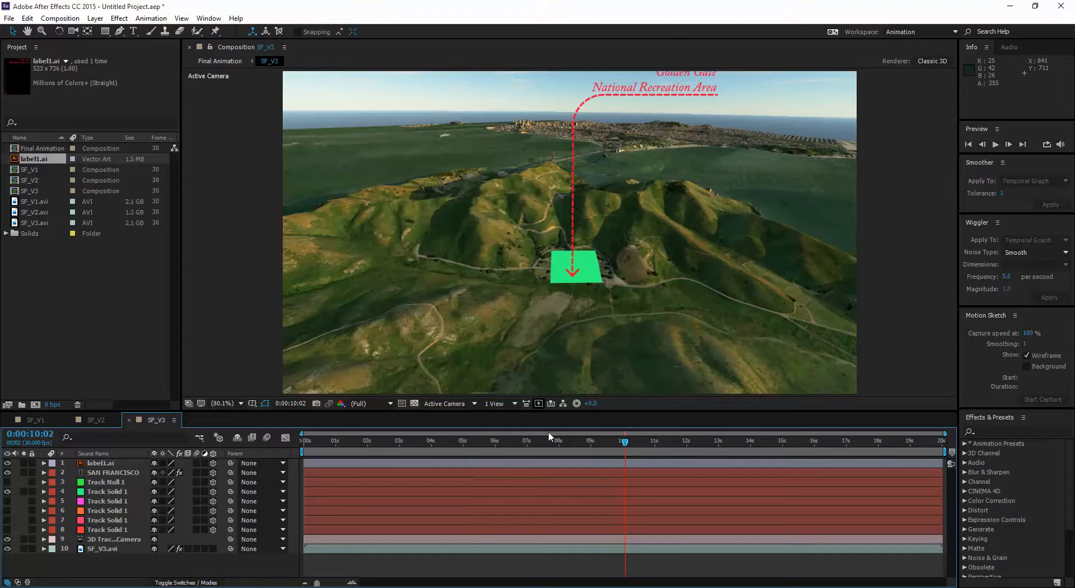
Switch the composition to the Front view and hide the SAN FRANCISCO title layer.
click(472, 404)
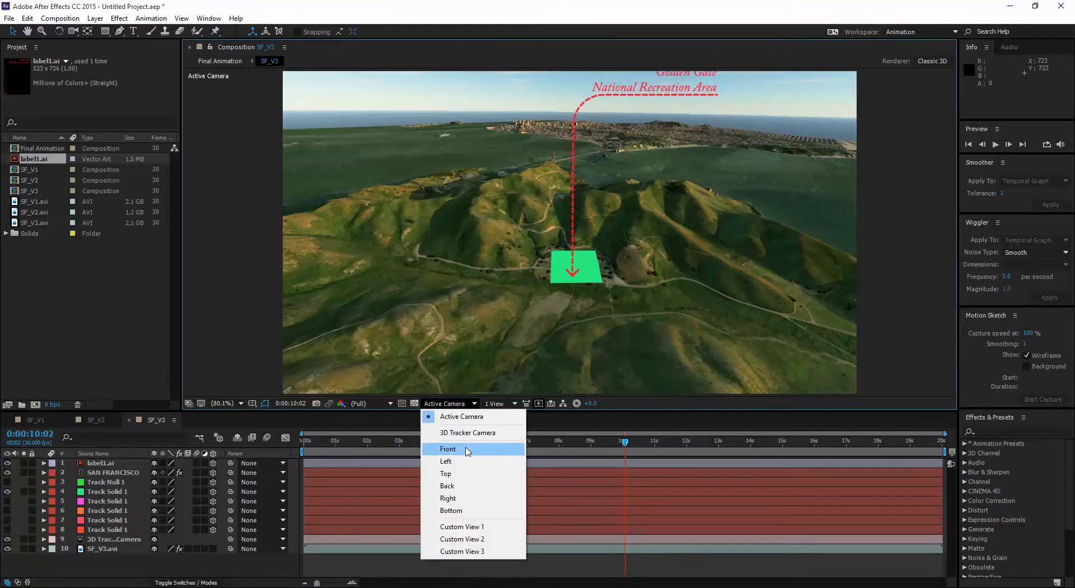
click(453, 449)
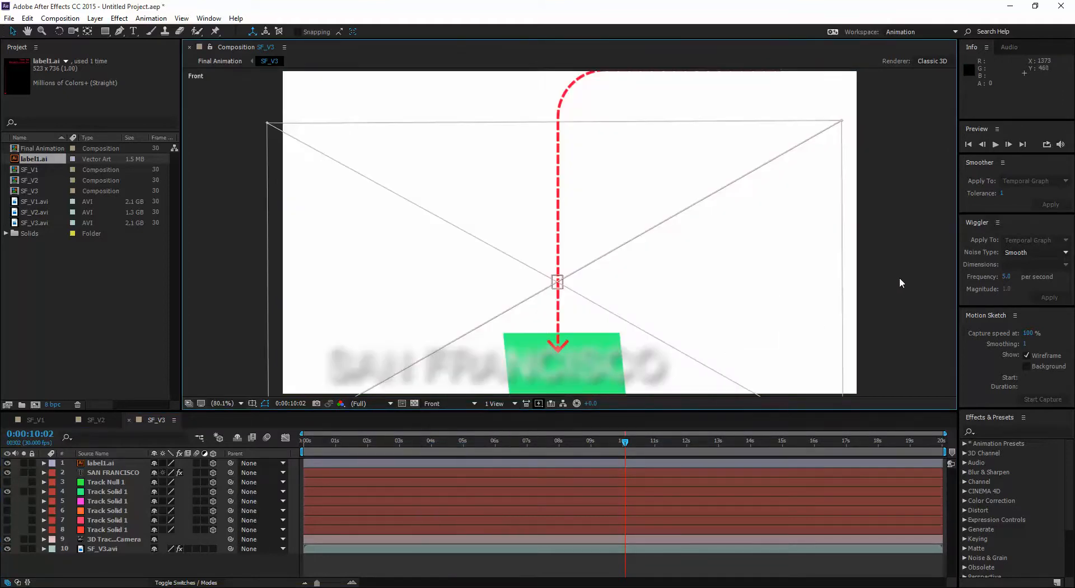
scroll(836, 283, down, 2)
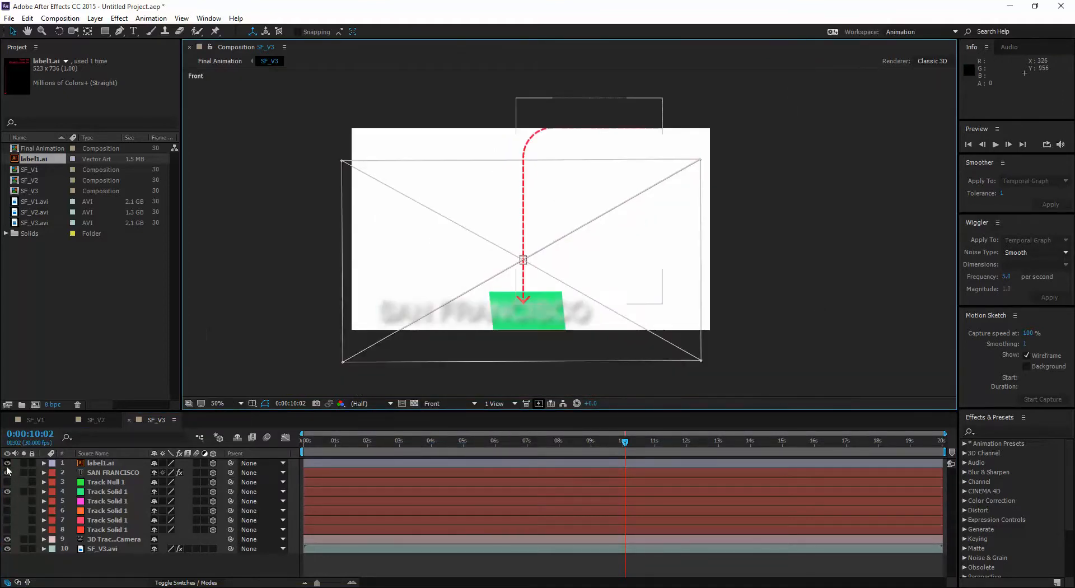
click(8, 473)
drag(725, 279, 703, 305)
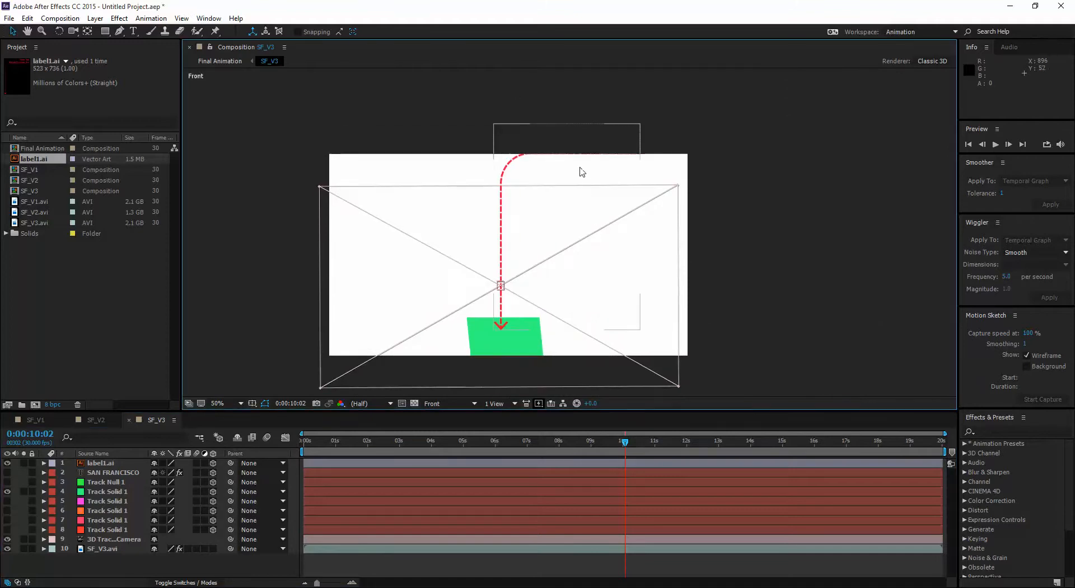
Move label1.ai in the Front view so its arrow tip sits in the middle of the green track solid.
click(582, 157)
drag(567, 210, 590, 235)
click(734, 236)
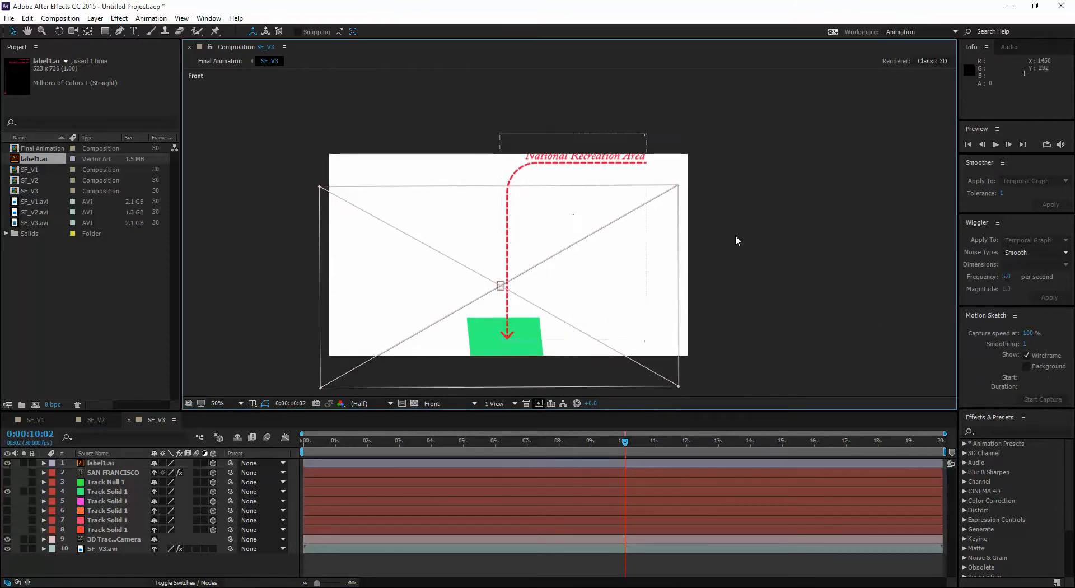
click(554, 240)
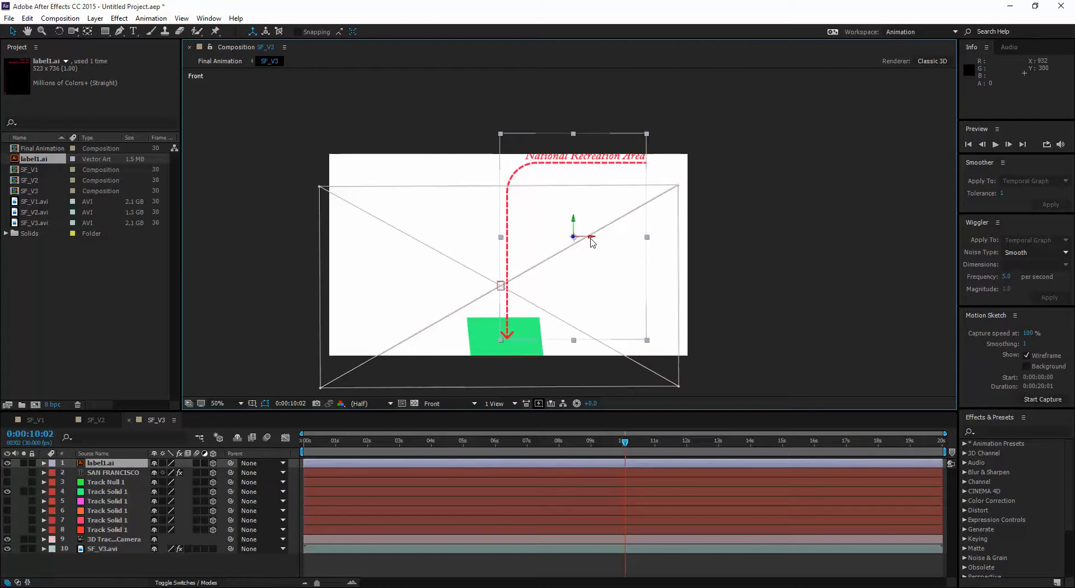
drag(592, 241, 588, 238)
click(794, 257)
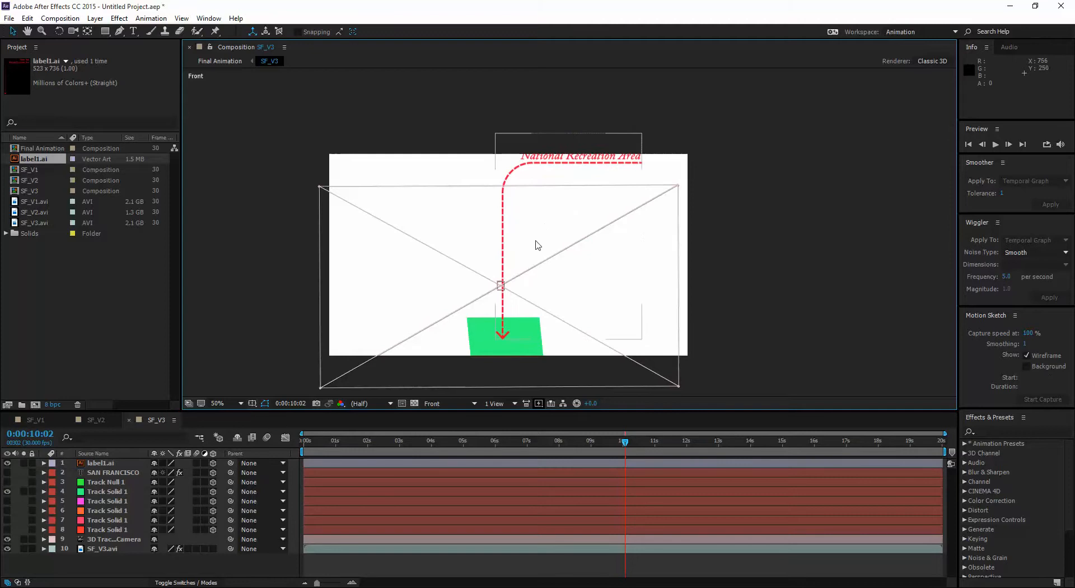
Rotate label1.ai around its X axis in the Left view to an orientation of 28.0°, roughly perpendicular to the green track solid.
click(443, 404)
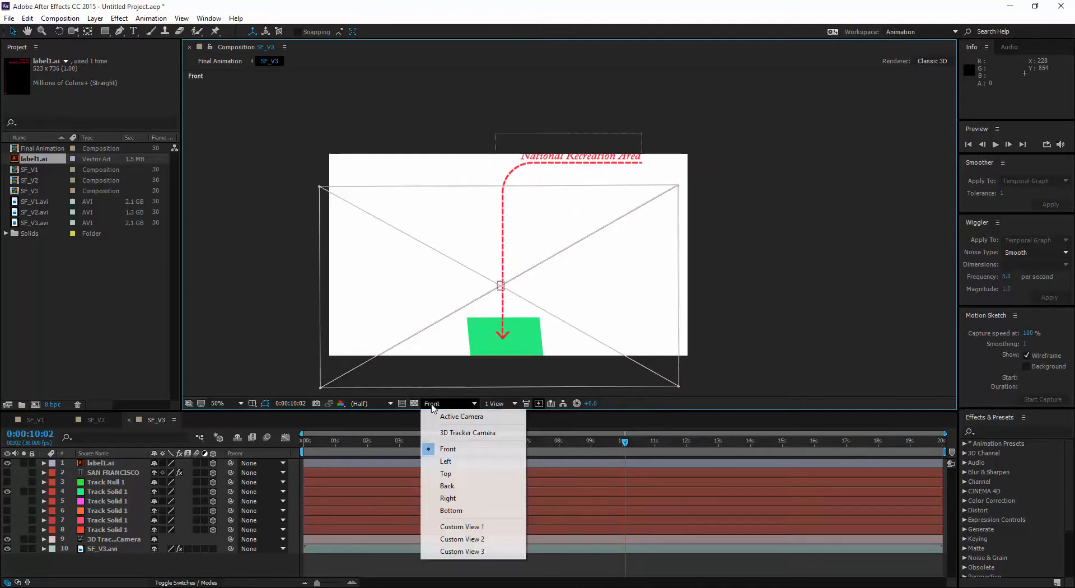
click(443, 462)
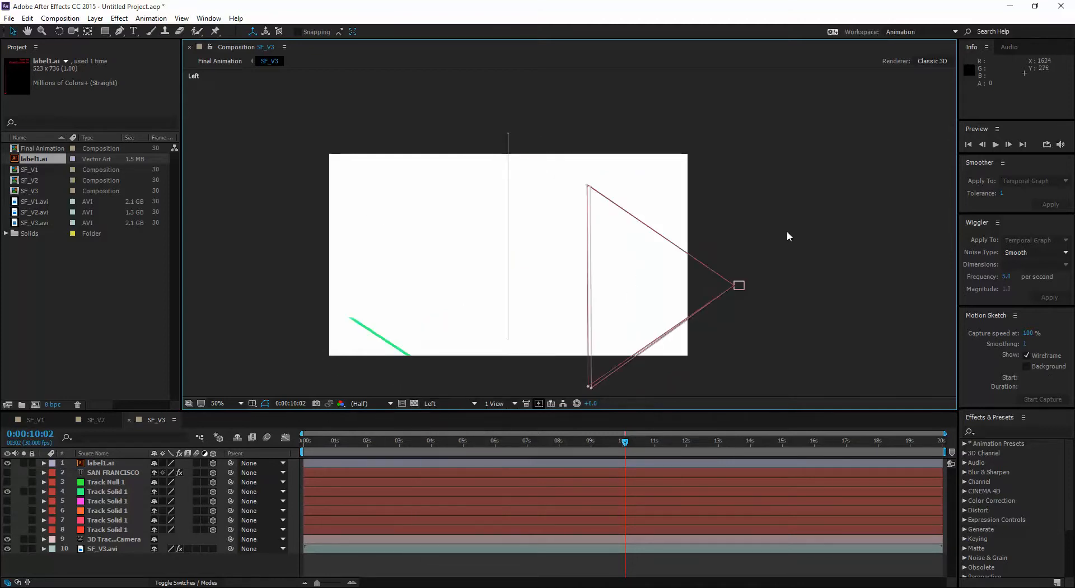
click(102, 463)
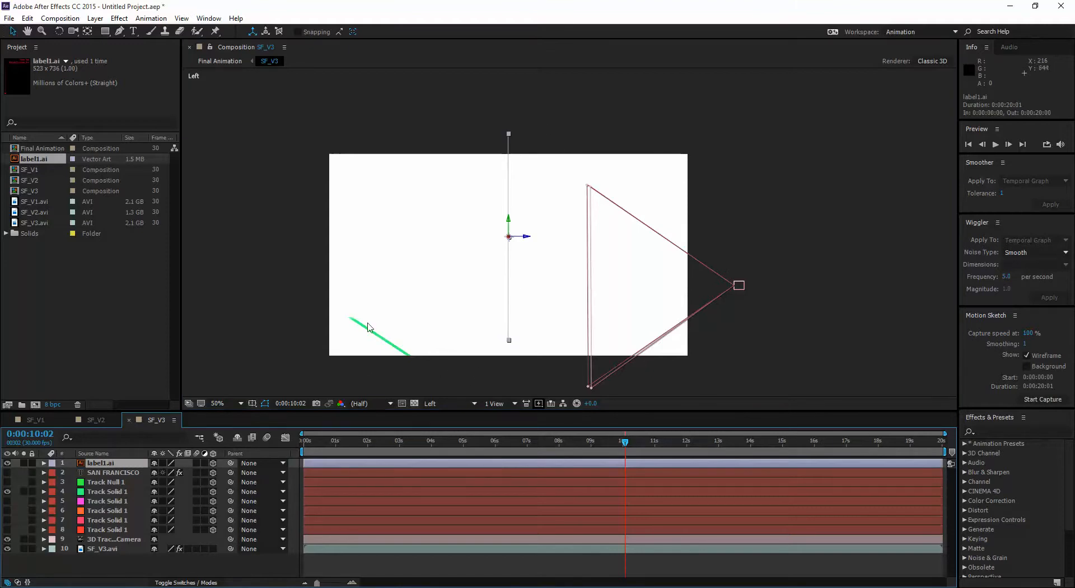
drag(457, 360, 441, 316)
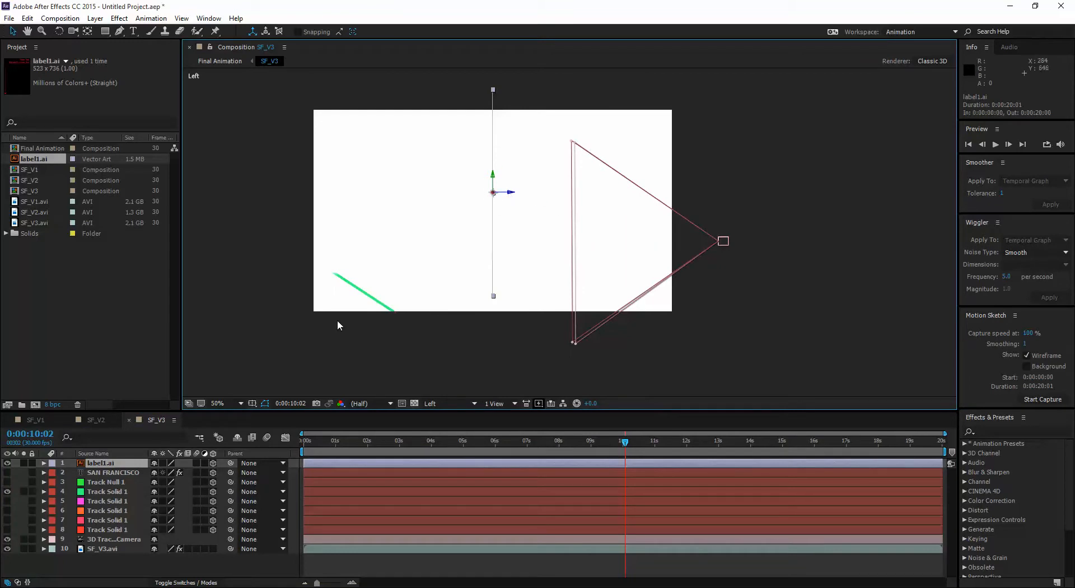
click(44, 464)
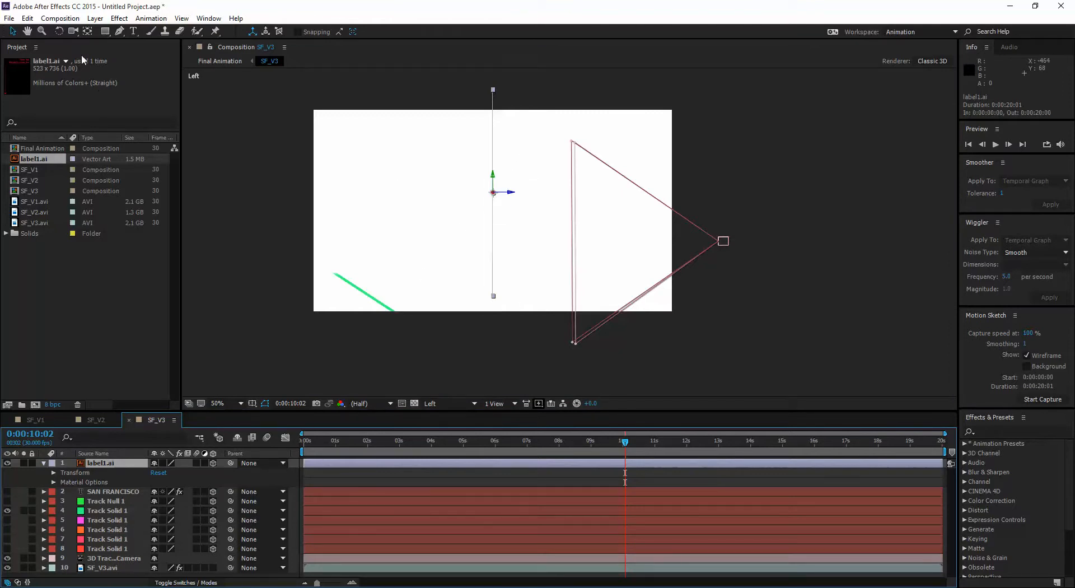
click(58, 32)
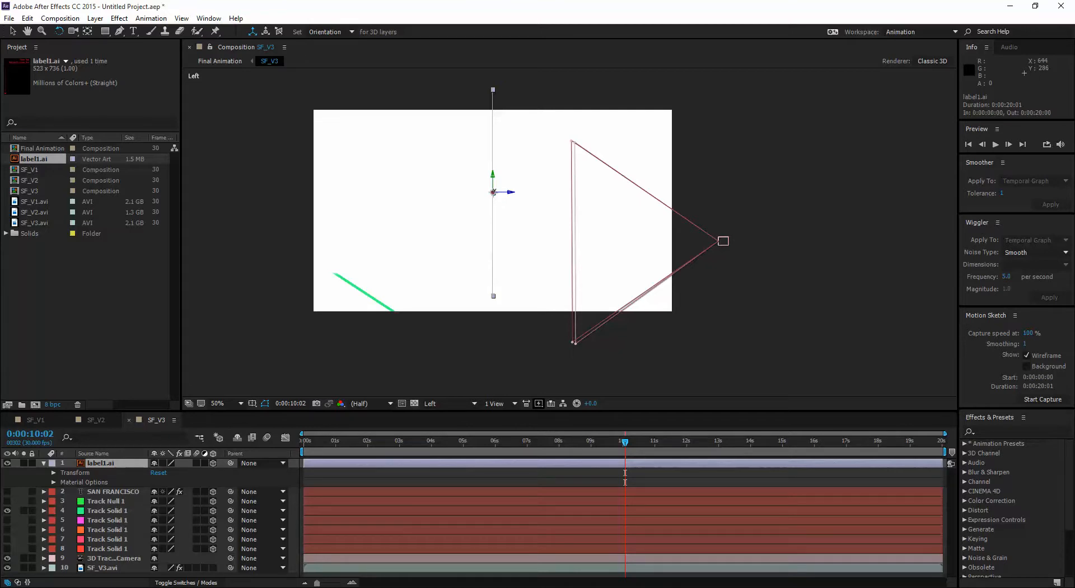
drag(494, 192, 494, 200)
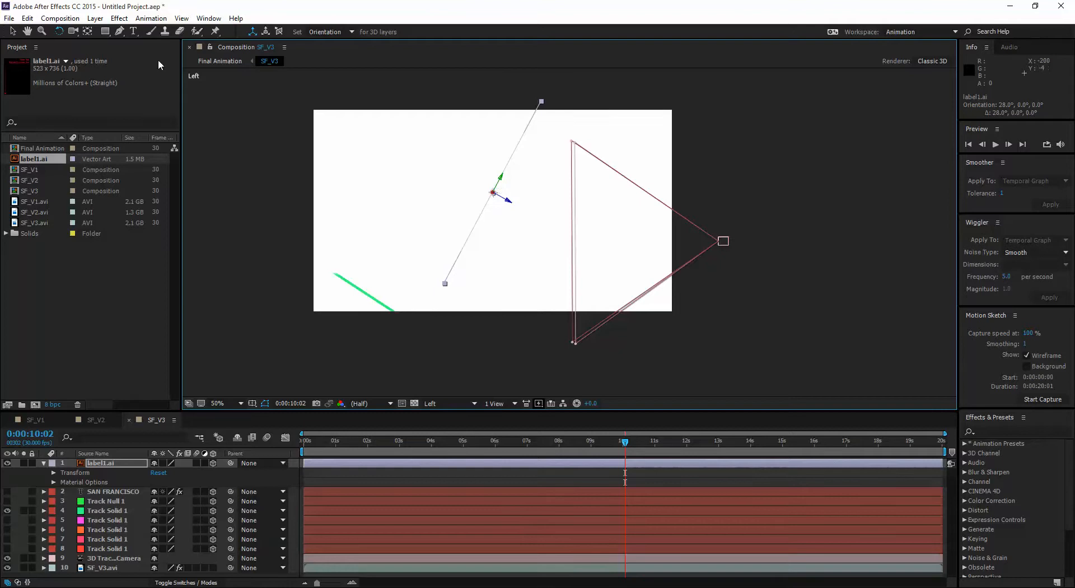
Move label1.ai in the Left view to about 855.8, 331.4, 273.3 so its lower end touches the green track solid.
click(13, 32)
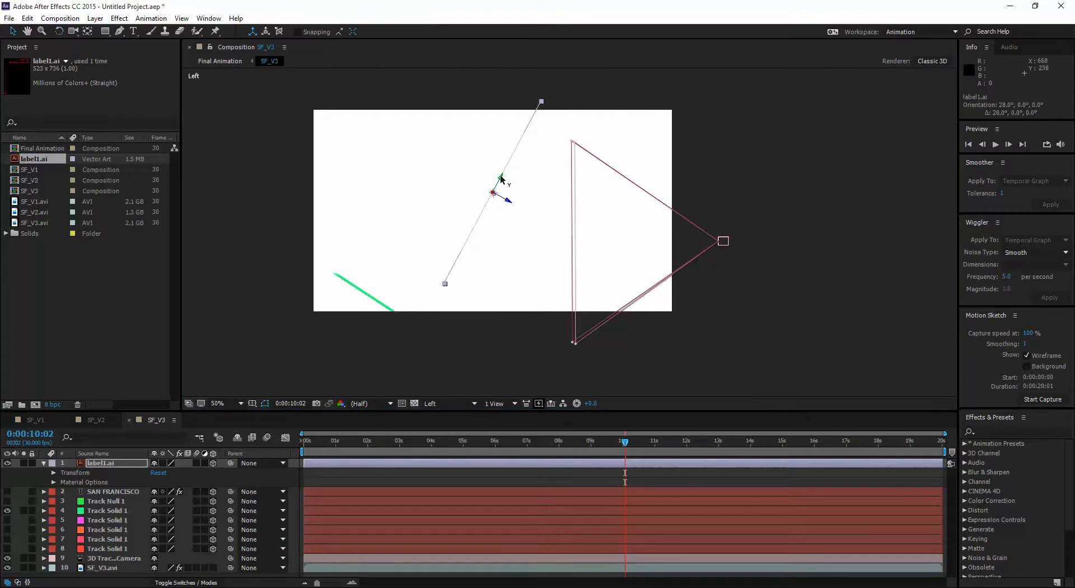
drag(501, 179, 425, 189)
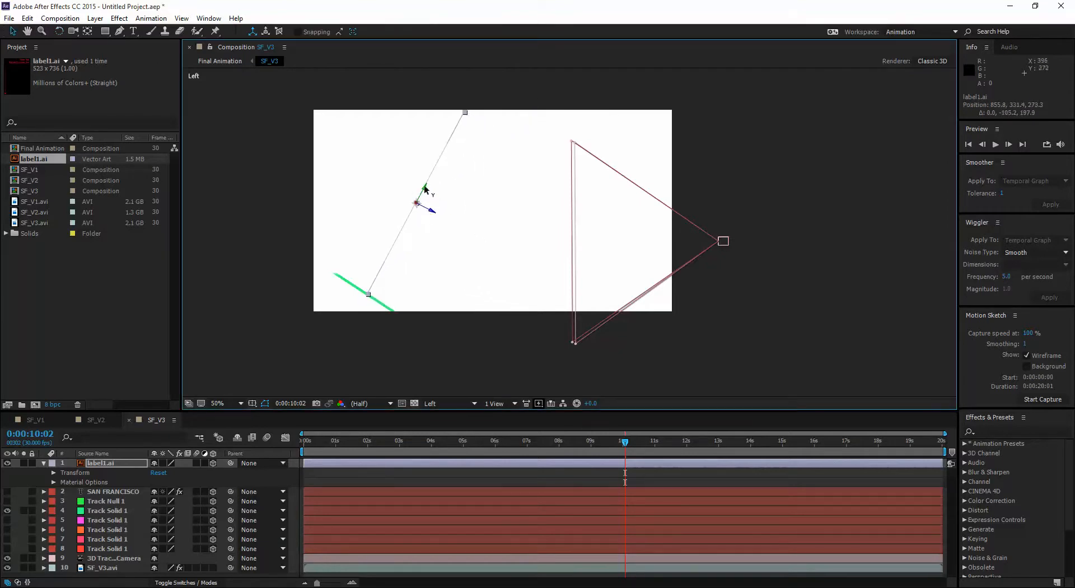
click(380, 369)
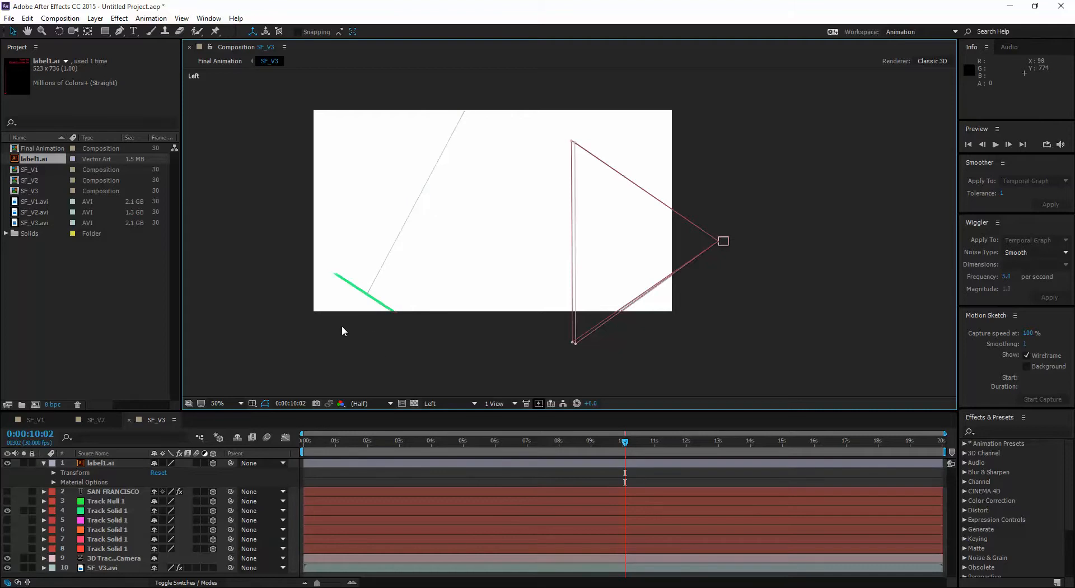
Switch the composition to the Top view and move label1.ai slightly, to about 855.8, 326.7, 282.1.
click(367, 293)
click(384, 362)
click(406, 231)
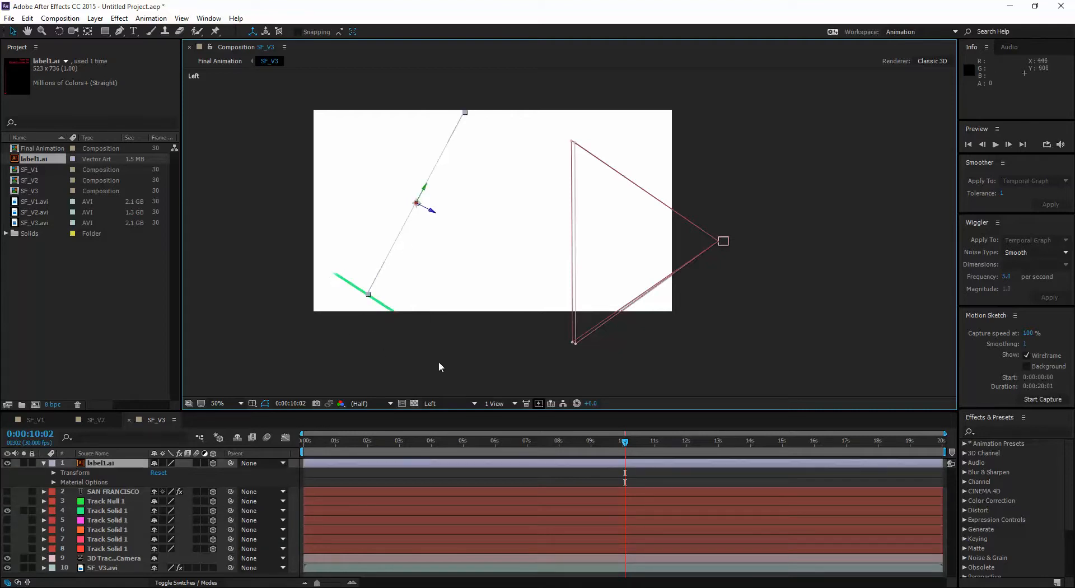
click(438, 362)
click(465, 403)
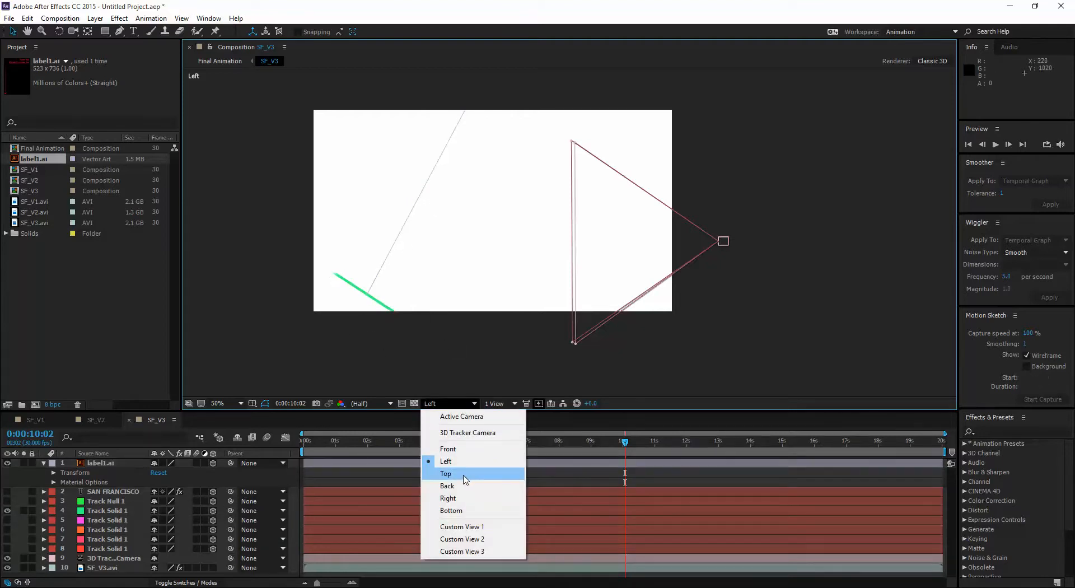
click(464, 476)
drag(748, 127, 732, 193)
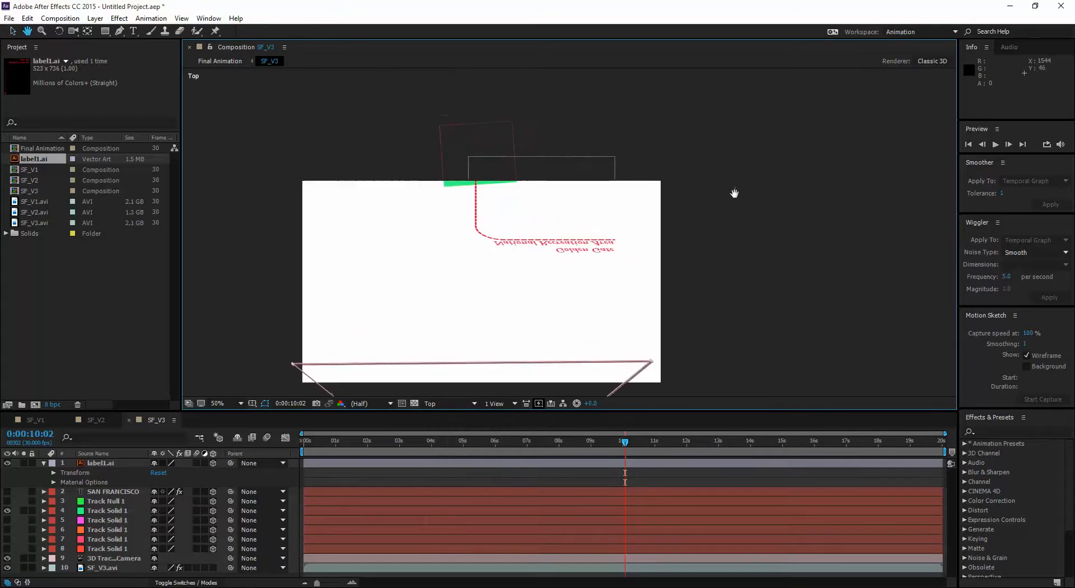
click(573, 162)
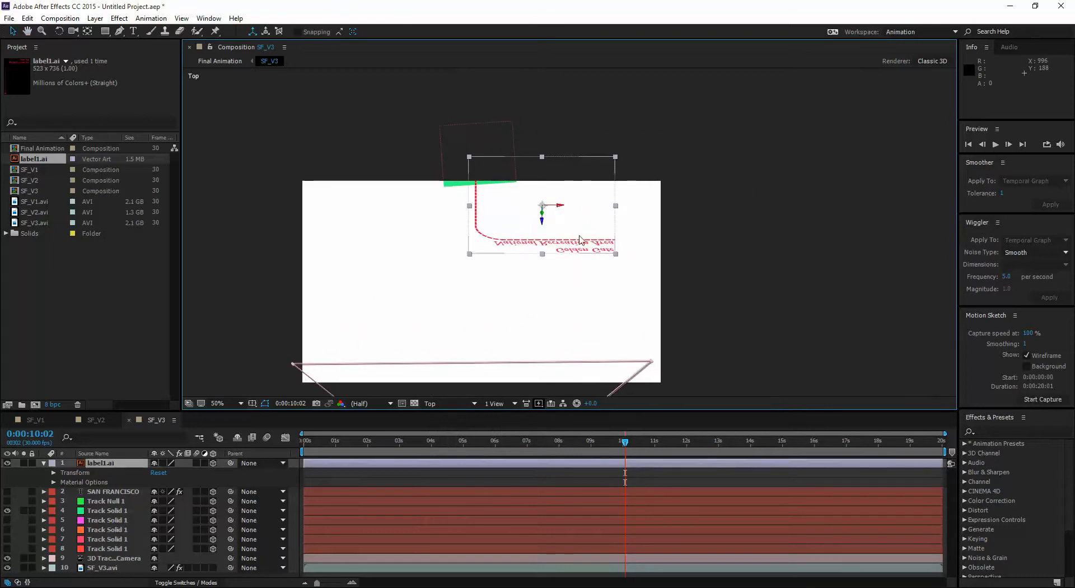
mouse_move(542, 223)
mouse_down()
mouse_move(542, 209)
mouse_move(558, 212)
mouse_up()
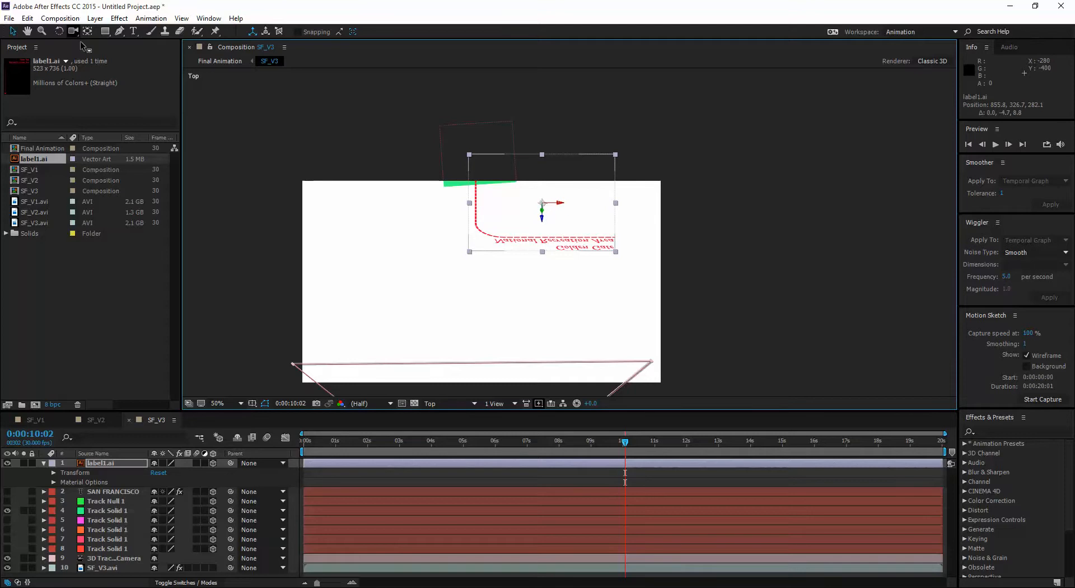
Rotate label1.ai a few degrees around its Y axis in the Top view to match the angle of the green track solid.
click(59, 32)
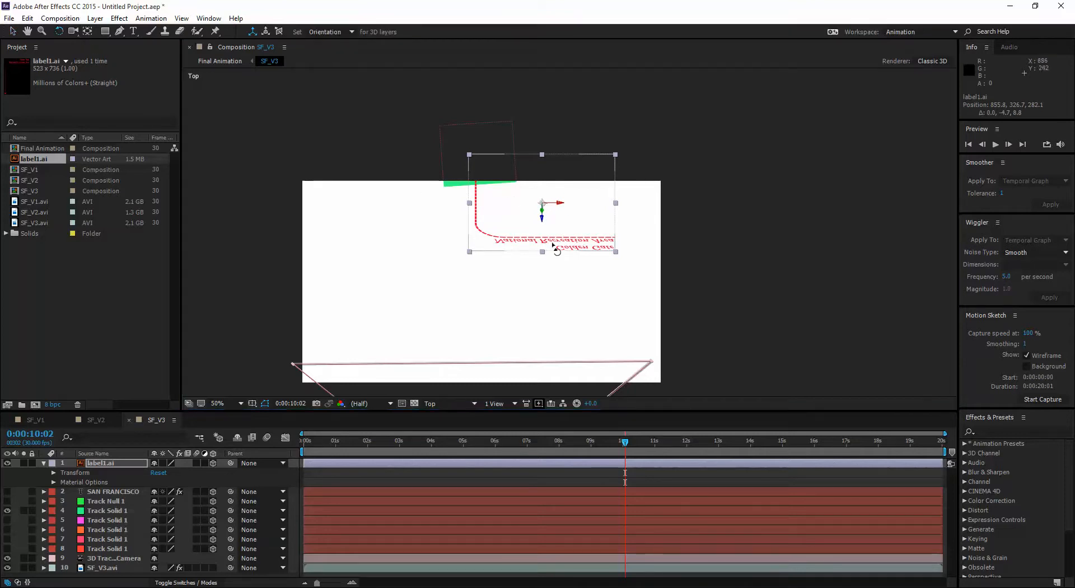
drag(543, 211, 542, 211)
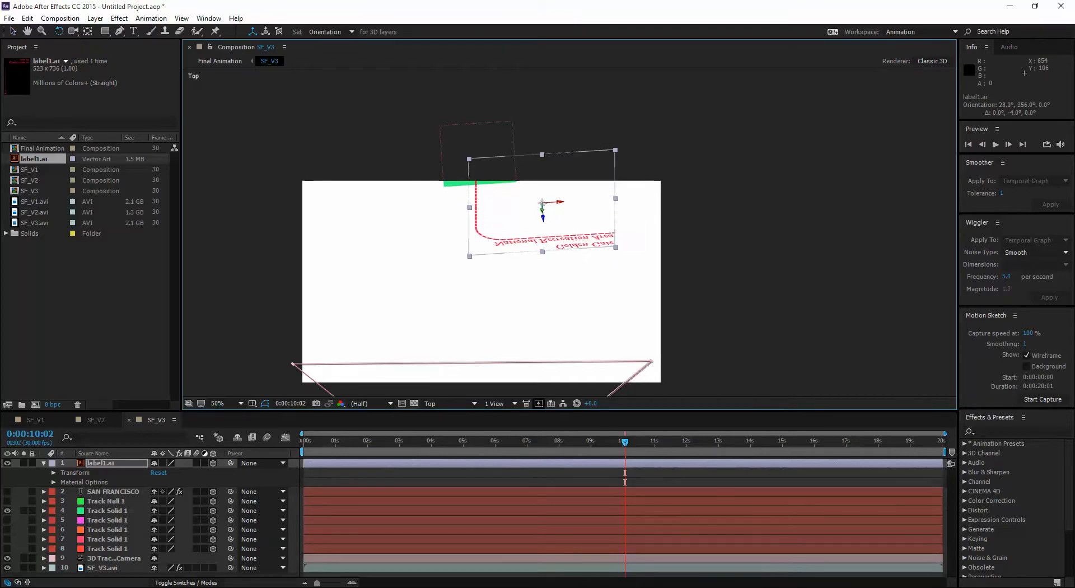
click(613, 112)
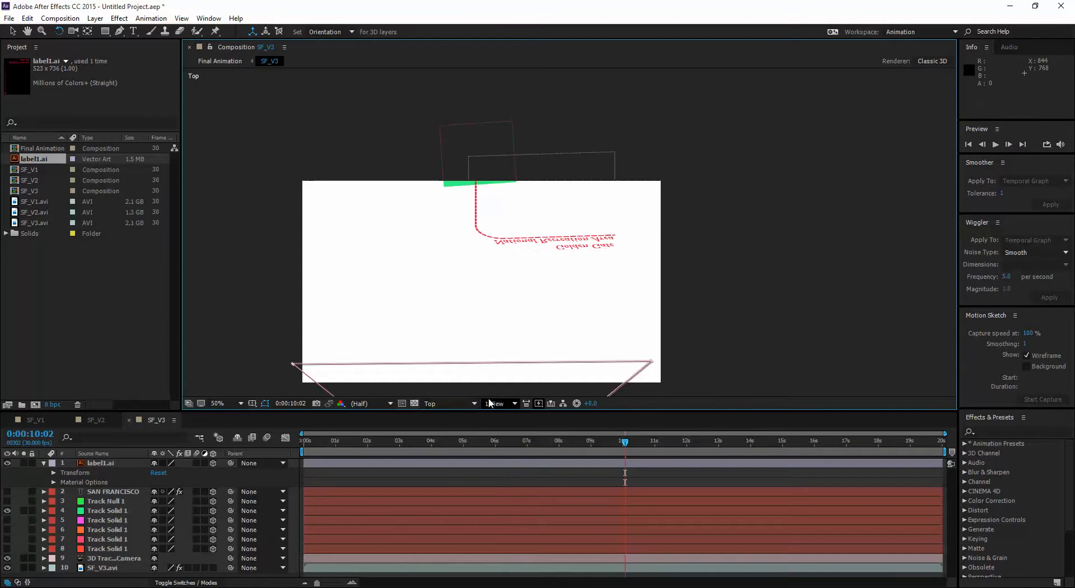
Check the label's placement in the Back and Right views and return to the Active Camera view.
click(465, 403)
click(447, 486)
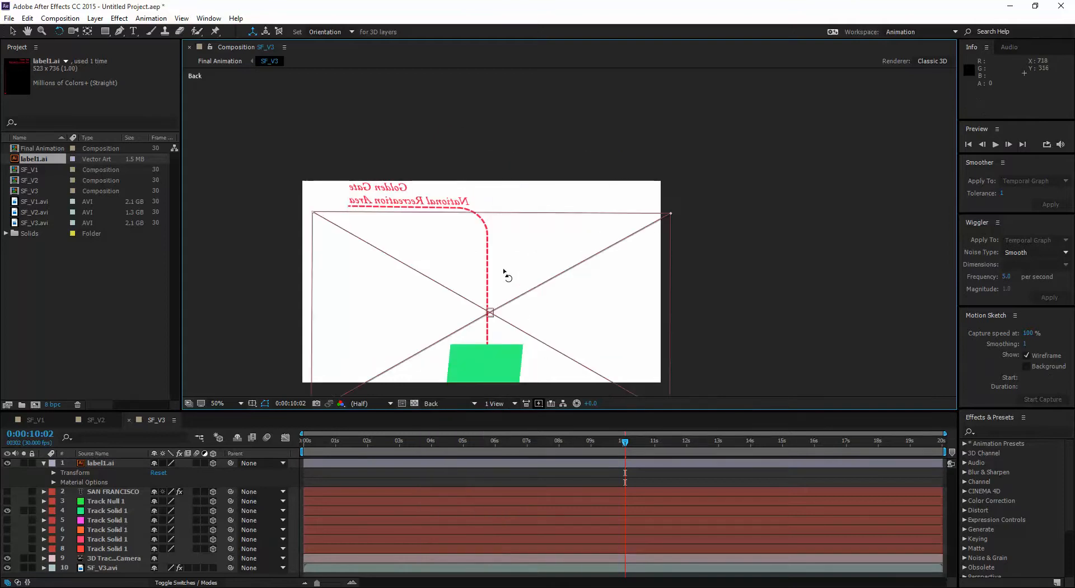
click(462, 403)
click(465, 499)
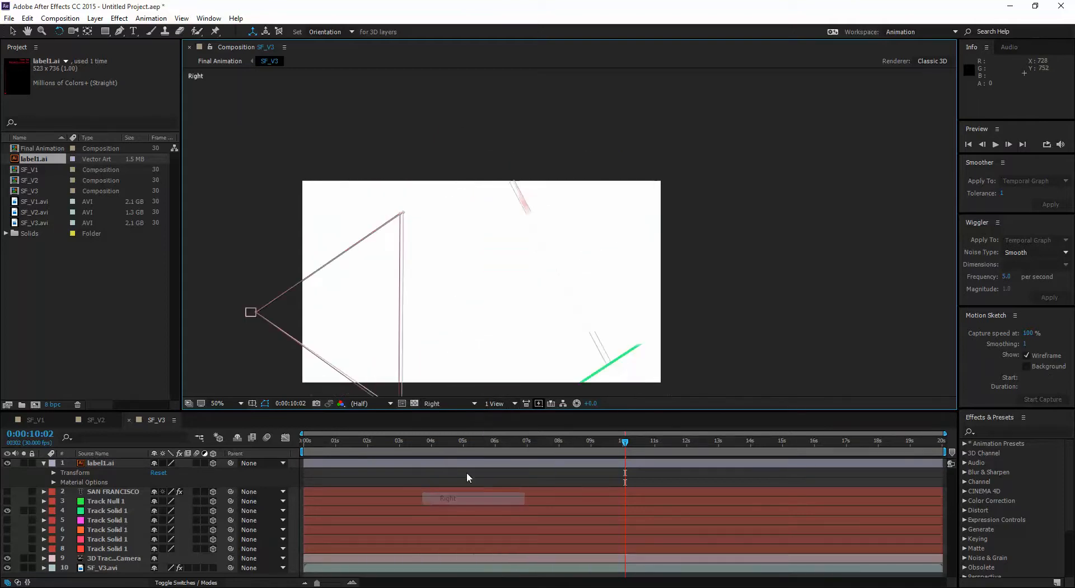
click(446, 404)
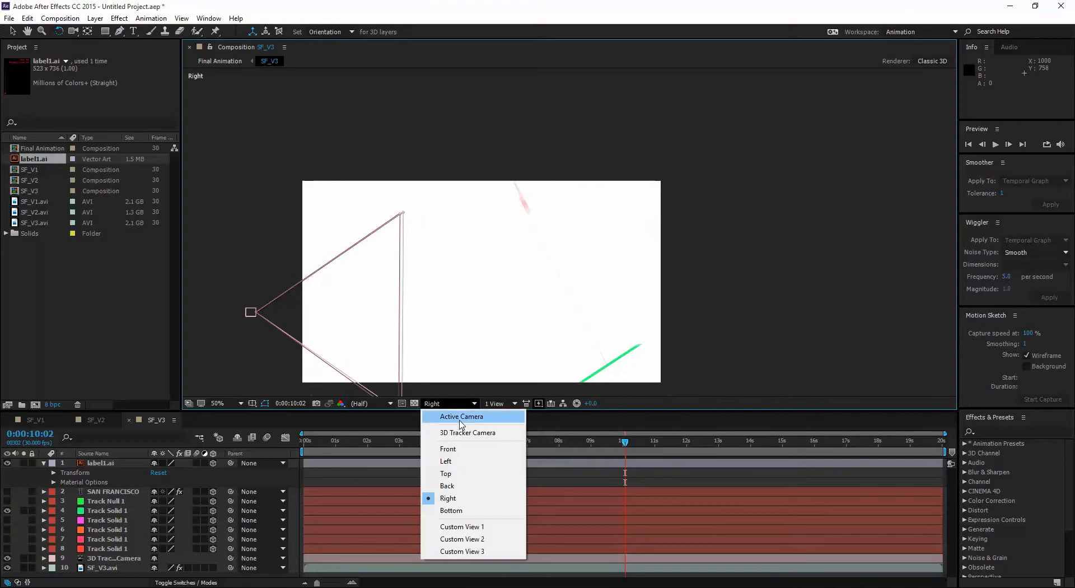
click(459, 418)
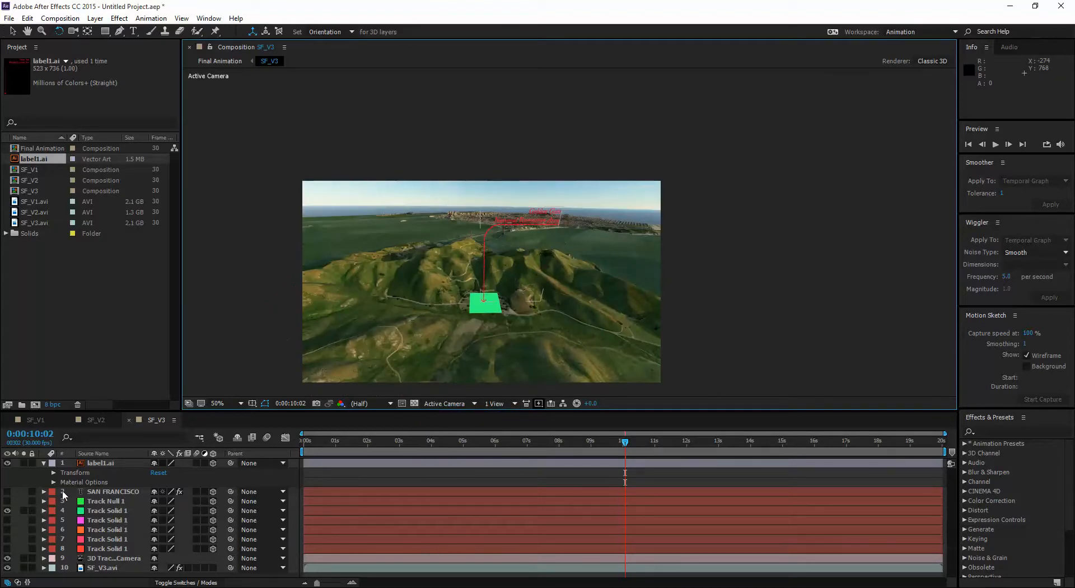
Scrub through SF_V3 around 10 seconds to check the label's anchoring, hide the green track solid, and park the playhead at 0:00:10:10.
drag(625, 458, 648, 415)
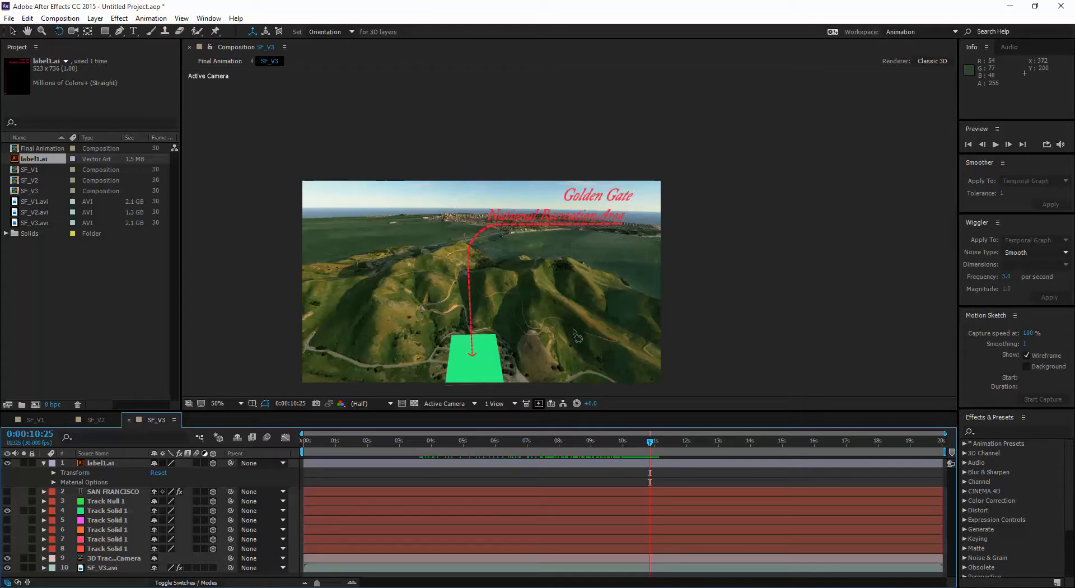
mouse_move(650, 443)
mouse_down()
mouse_move(664, 443)
mouse_move(549, 443)
mouse_move(653, 442)
mouse_up()
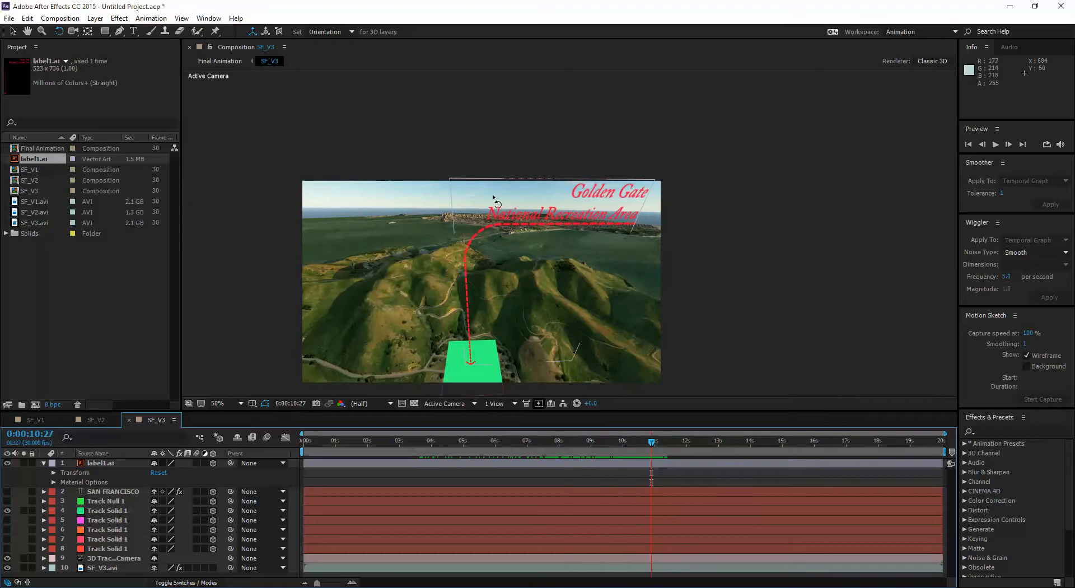
click(7, 510)
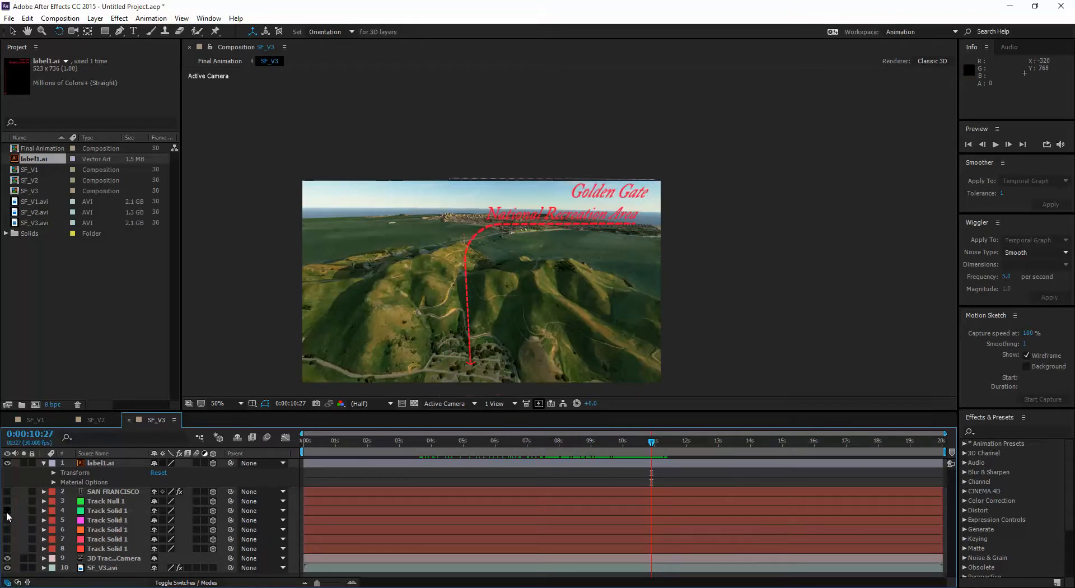
click(639, 442)
drag(639, 442, 633, 444)
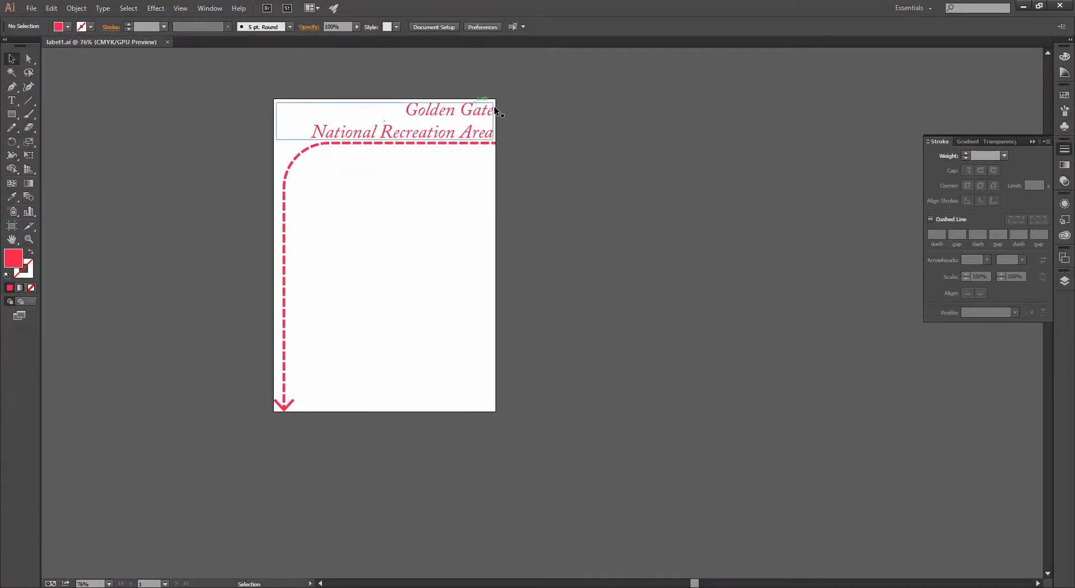
In Illustrator, shorten the dashed arrow path of label1.ai from above so its horizontal part sits near the artboard's middle.
click(435, 142)
click(317, 170)
click(308, 150)
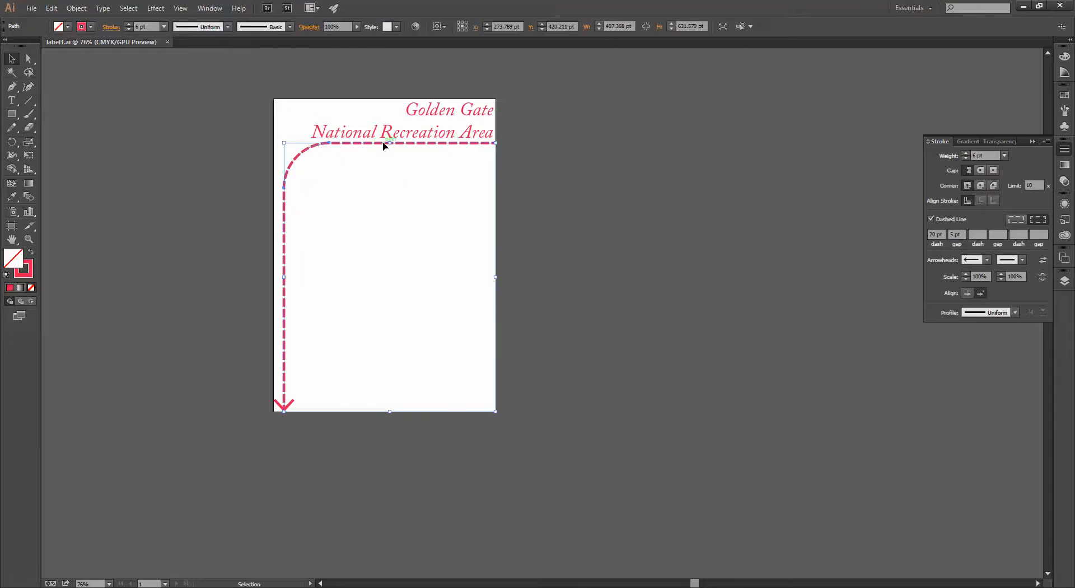
drag(391, 143, 390, 250)
Move the "Golden Gate National Recreation Area" text down to just above the arrow's horizontal dashed line.
click(402, 123)
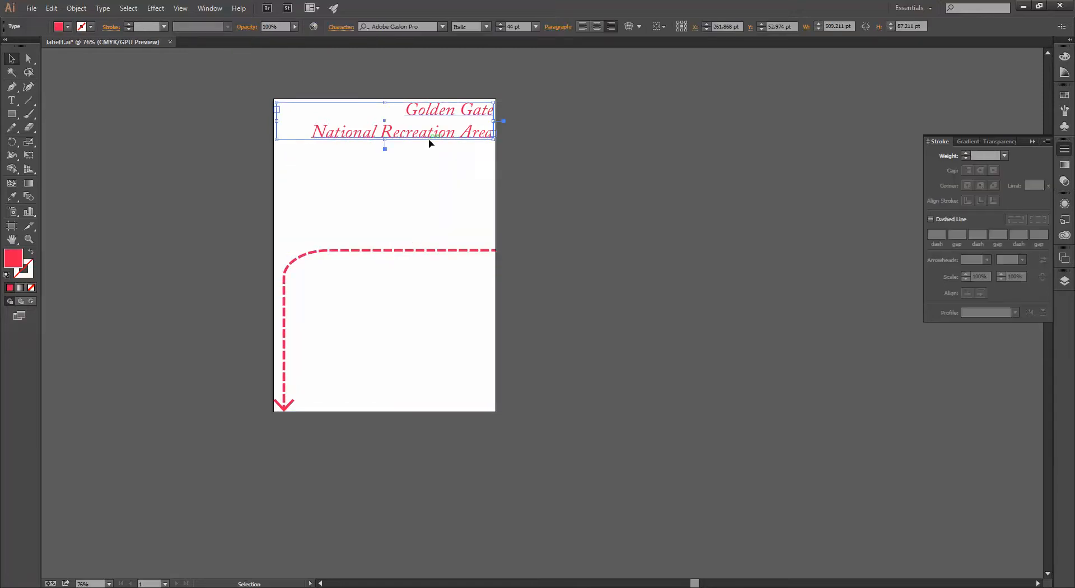
drag(430, 136, 455, 241)
click(368, 508)
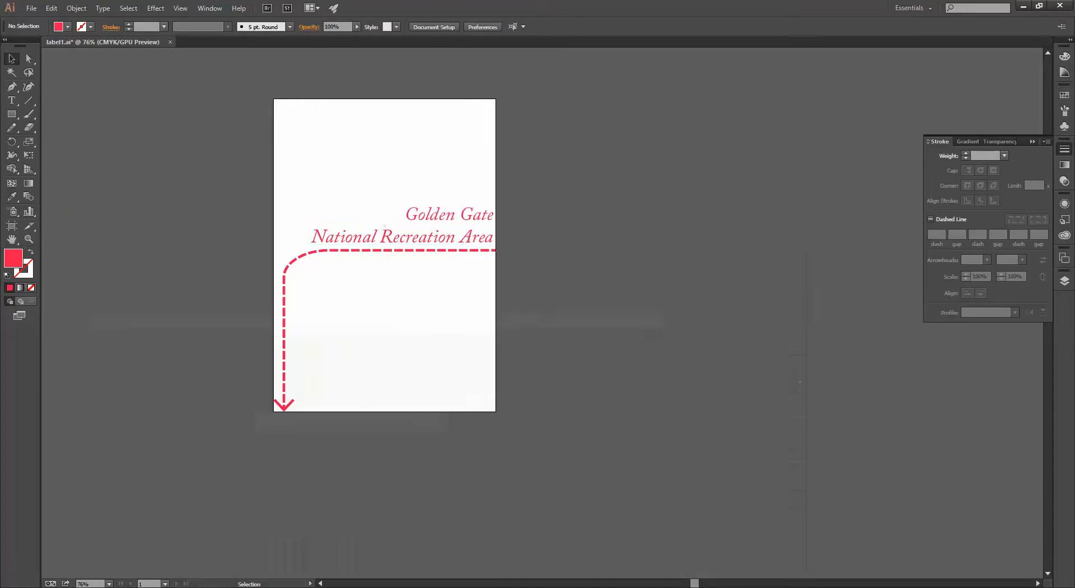
Set the font of the whole label text to Helvetica Neue LT Pro, 75 Bold.
click(468, 243)
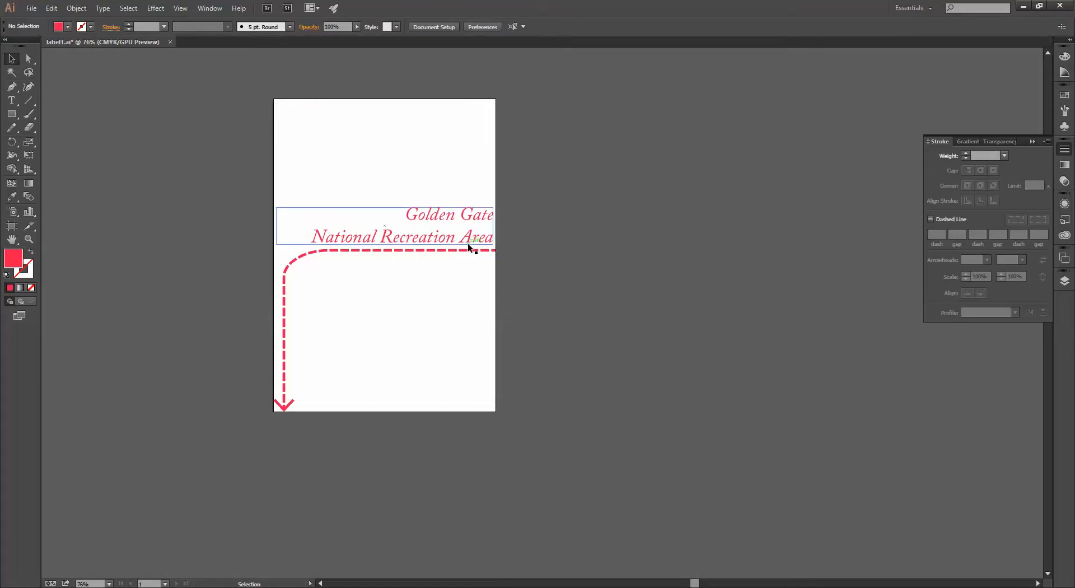
key(t)
drag(412, 213, 542, 234)
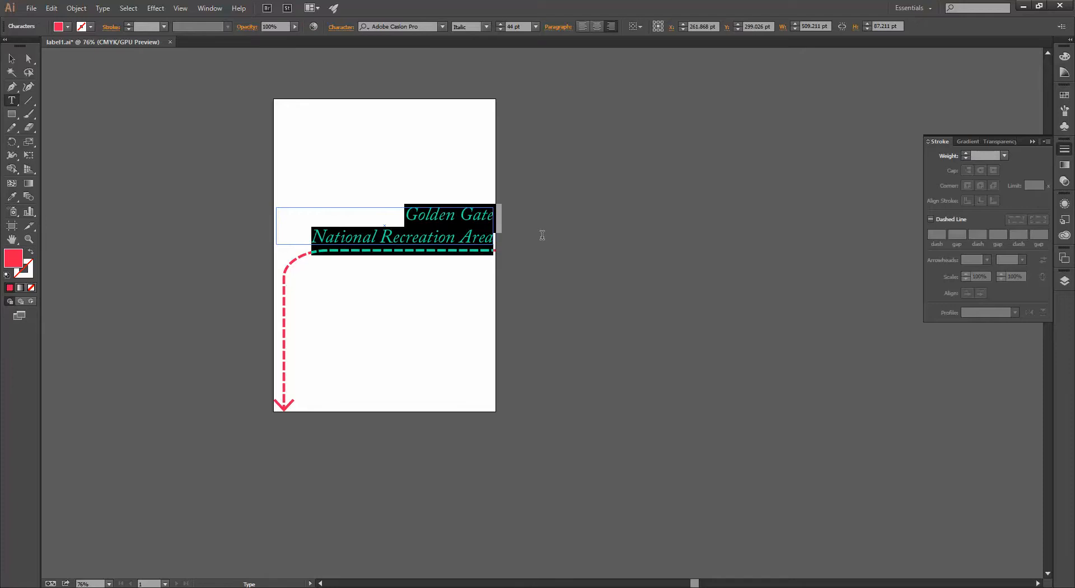
click(444, 26)
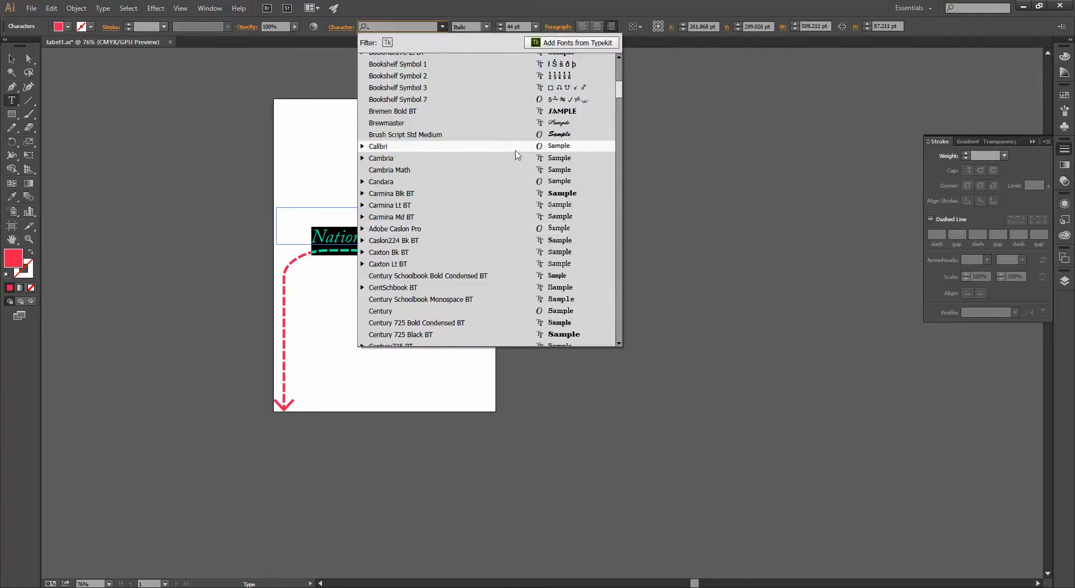
drag(623, 99, 600, 215)
scroll(419, 180, up, 4)
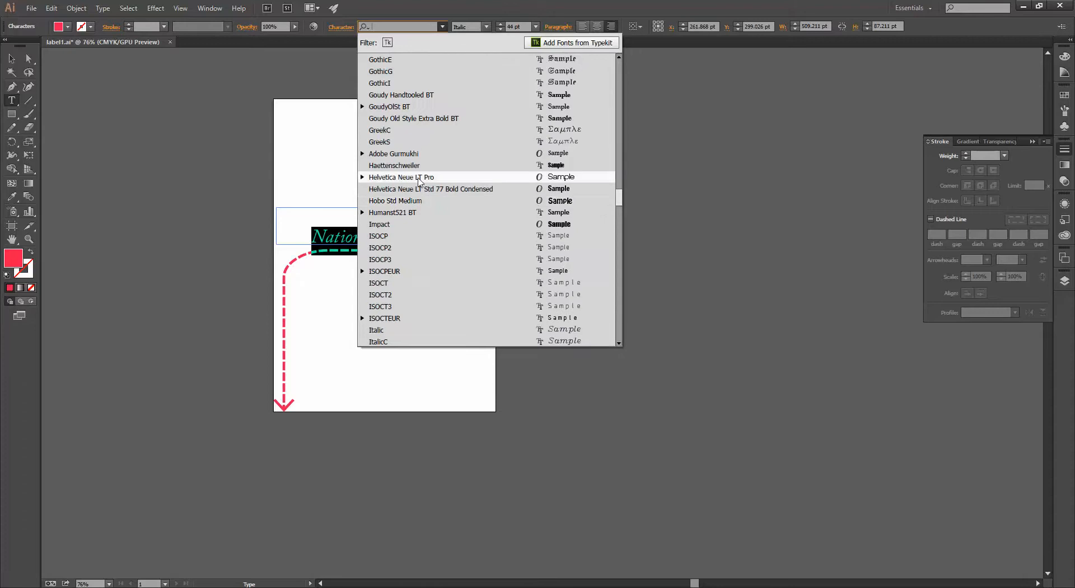
click(363, 178)
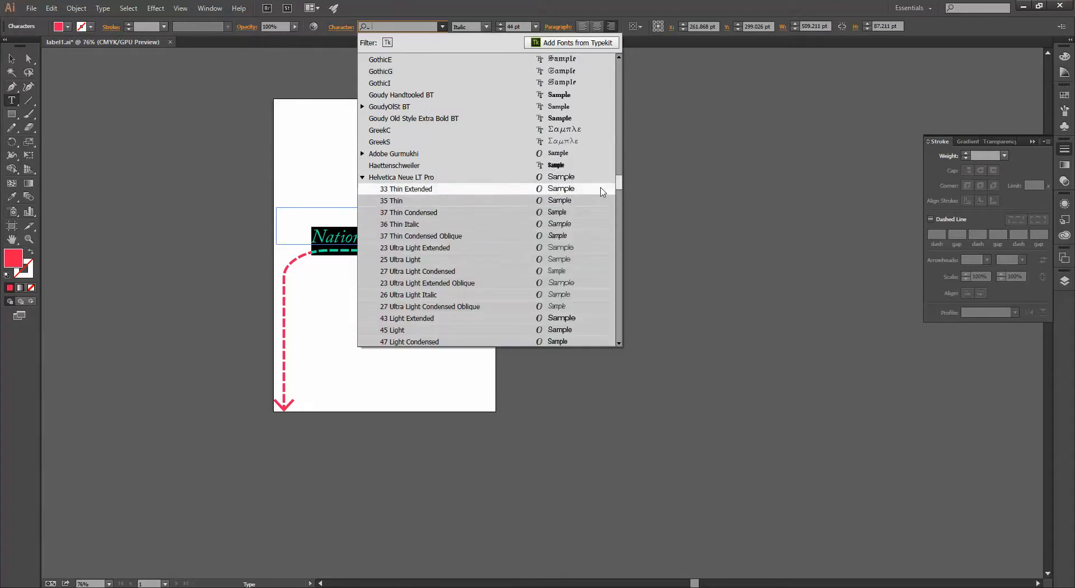
scroll(549, 242, down, 3)
scroll(445, 313, down, 2)
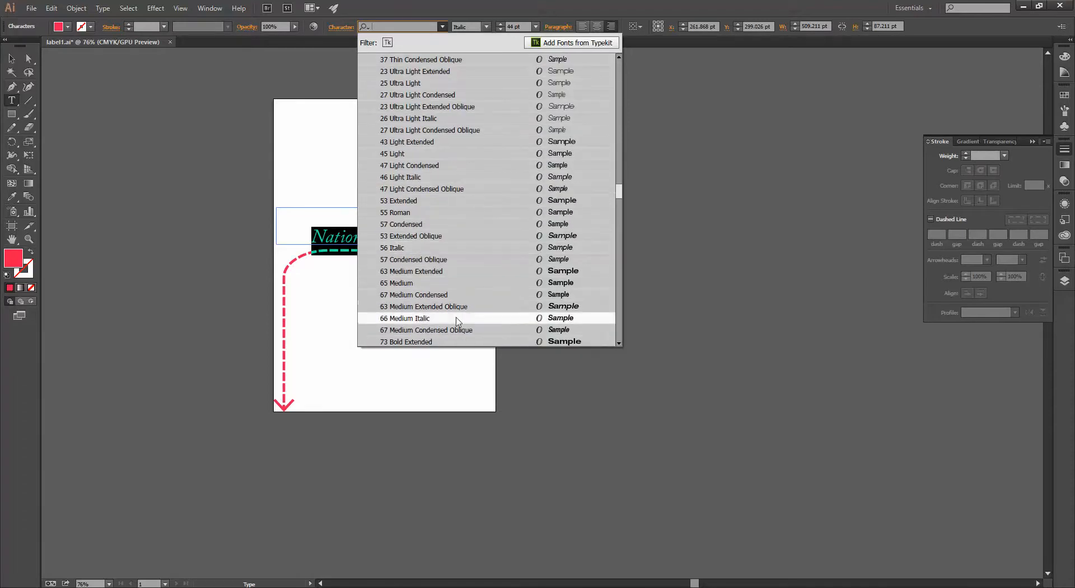
scroll(453, 305, down, 1)
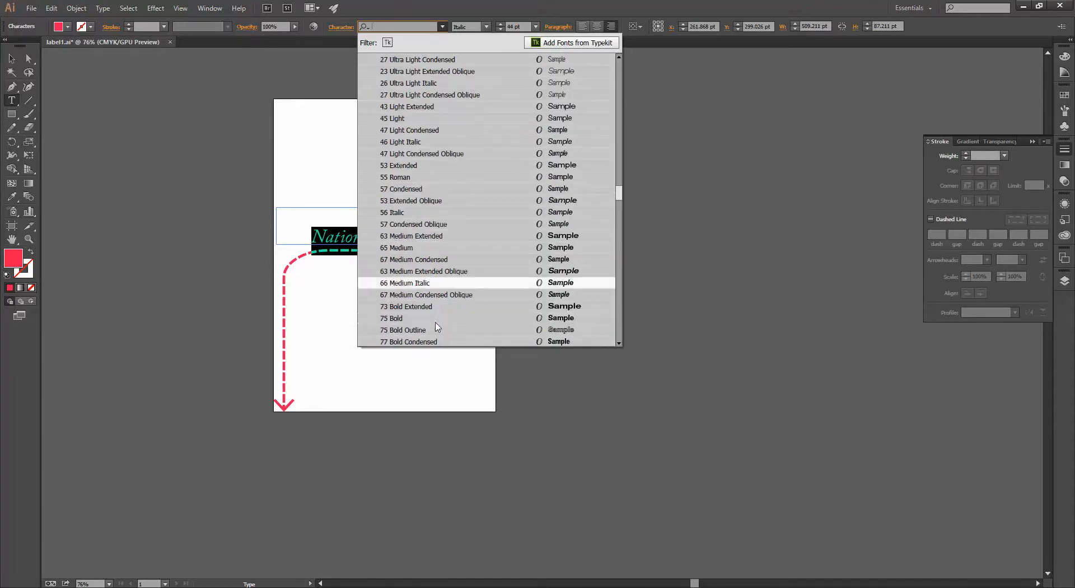
click(417, 324)
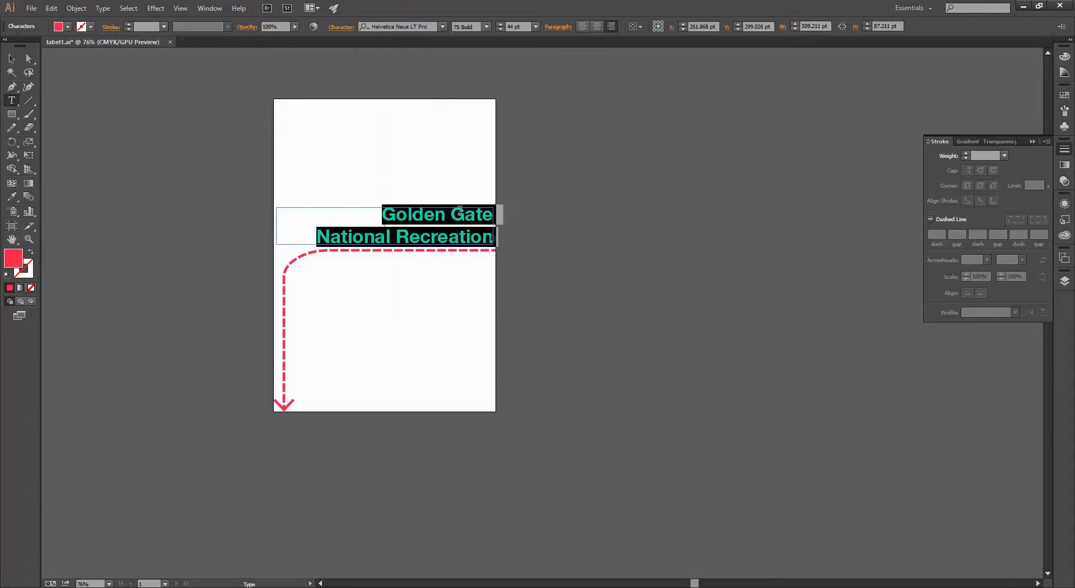
Extend the text frame upward to about 145 pt high so all three lines fit, and save label1.ai.
click(9, 58)
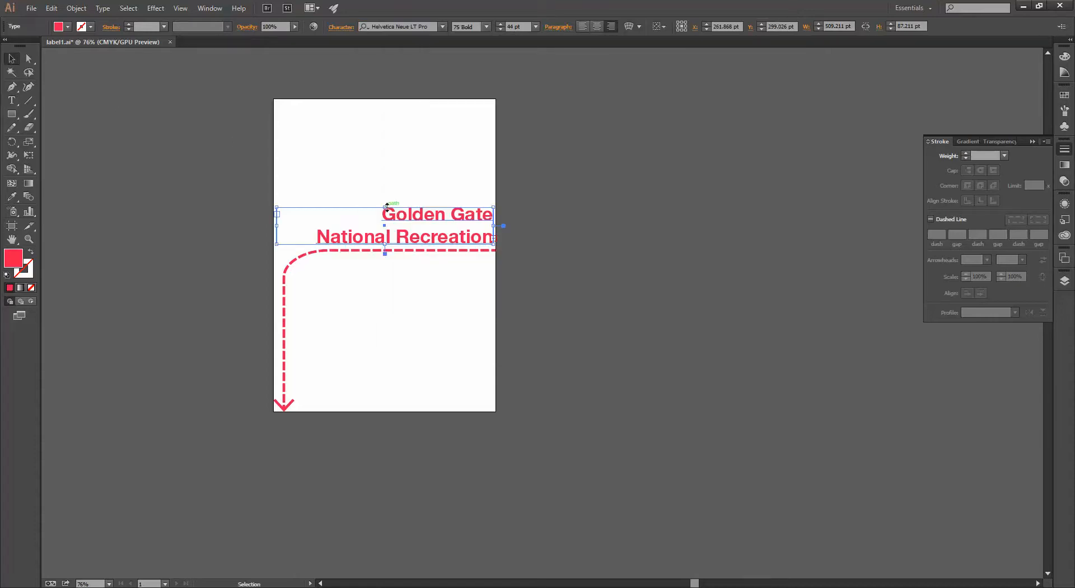
drag(387, 205, 387, 182)
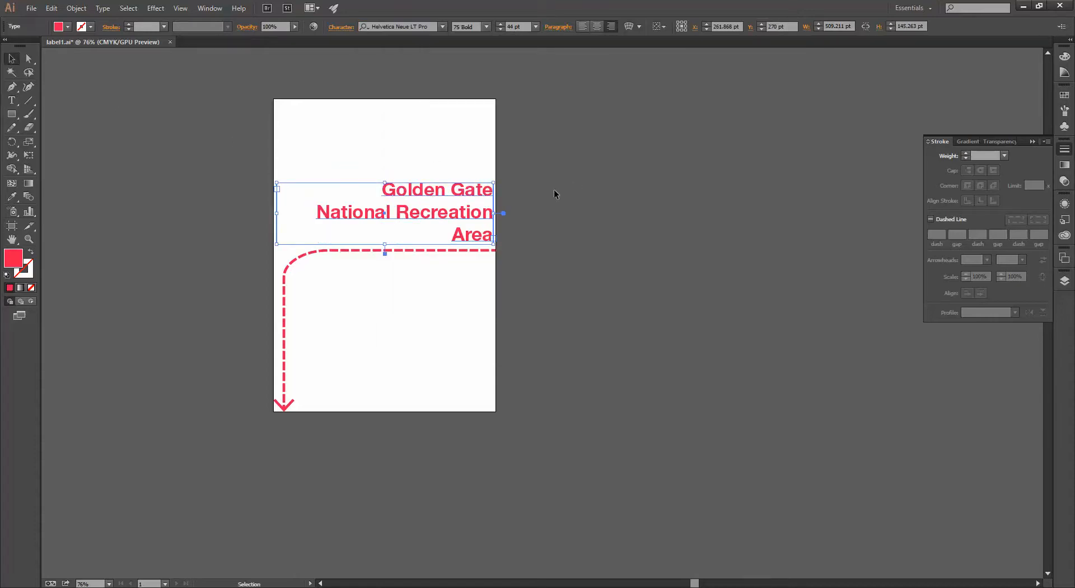
click(699, 283)
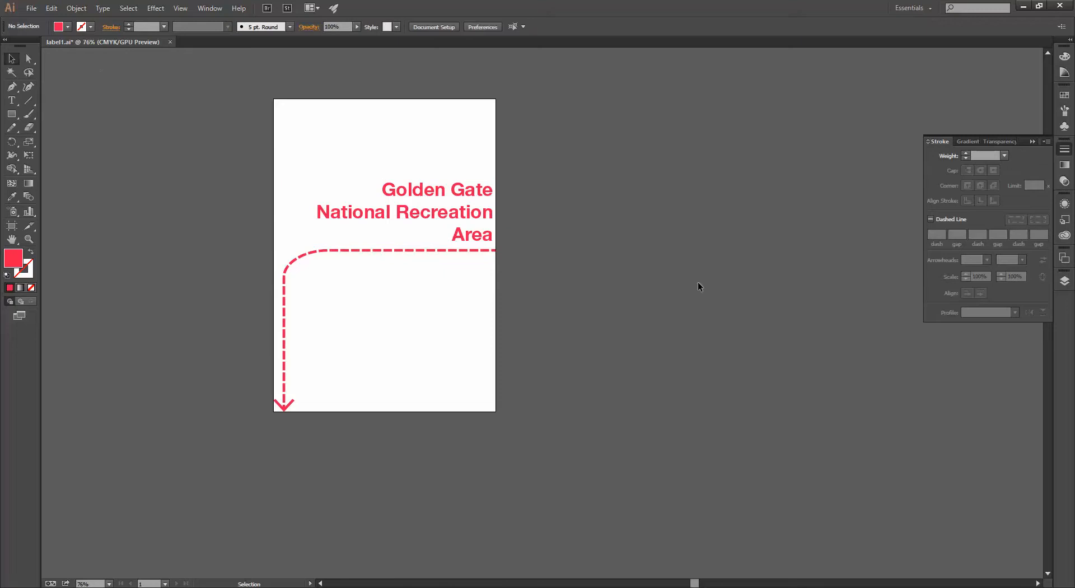
click(31, 8)
click(72, 105)
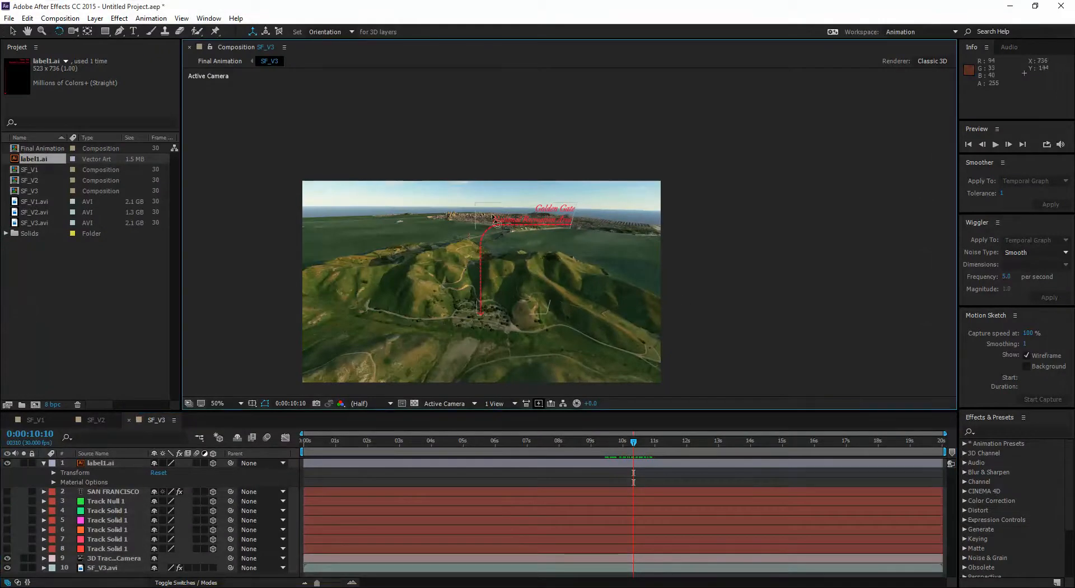
In After Effects, check the label in the Final Animation composition, return to SF_V3, and select the label1.ai layer.
click(221, 61)
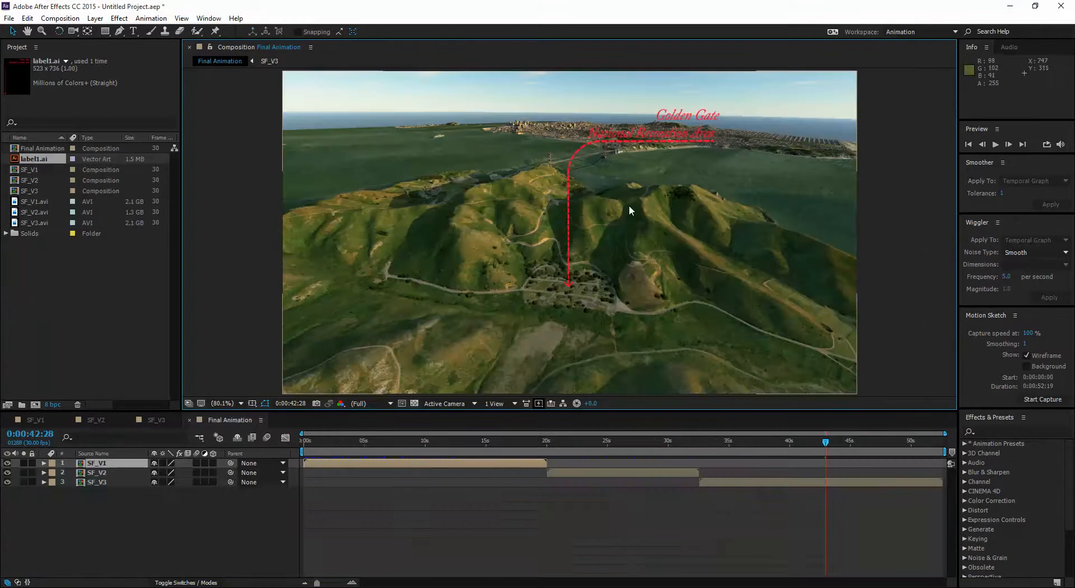
click(698, 140)
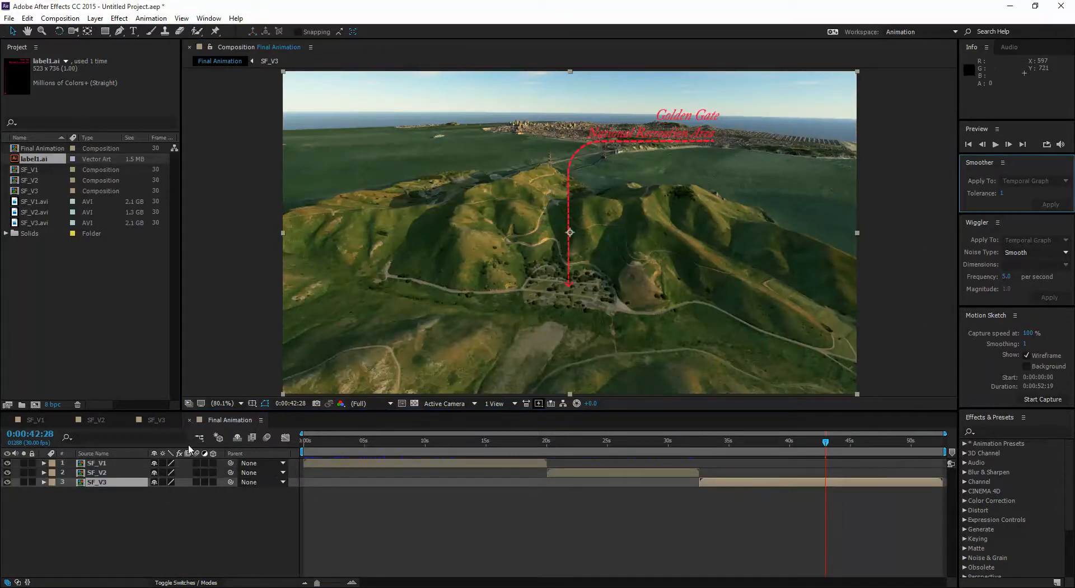
click(33, 420)
click(157, 421)
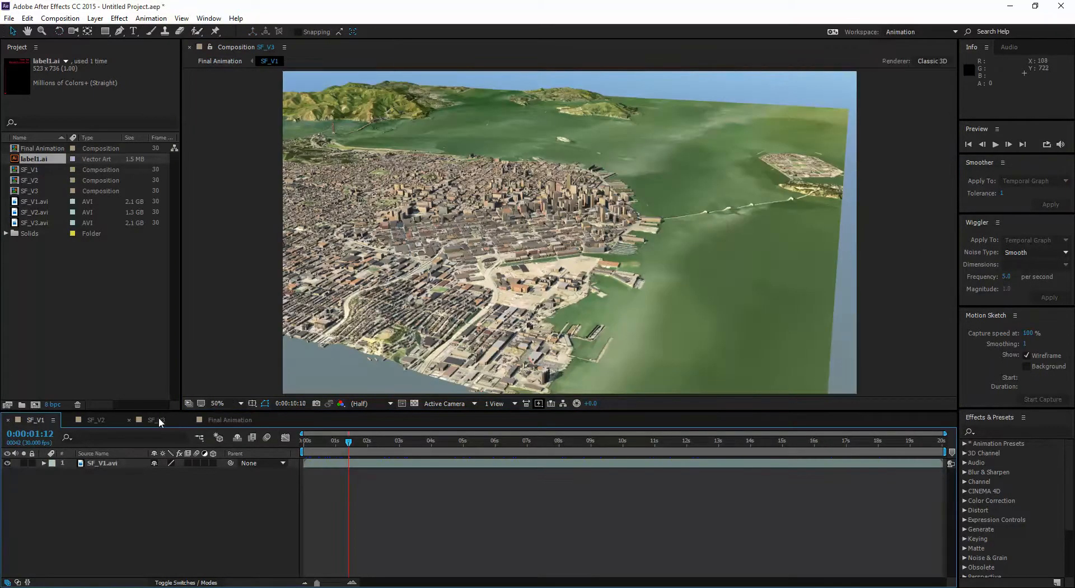
click(552, 224)
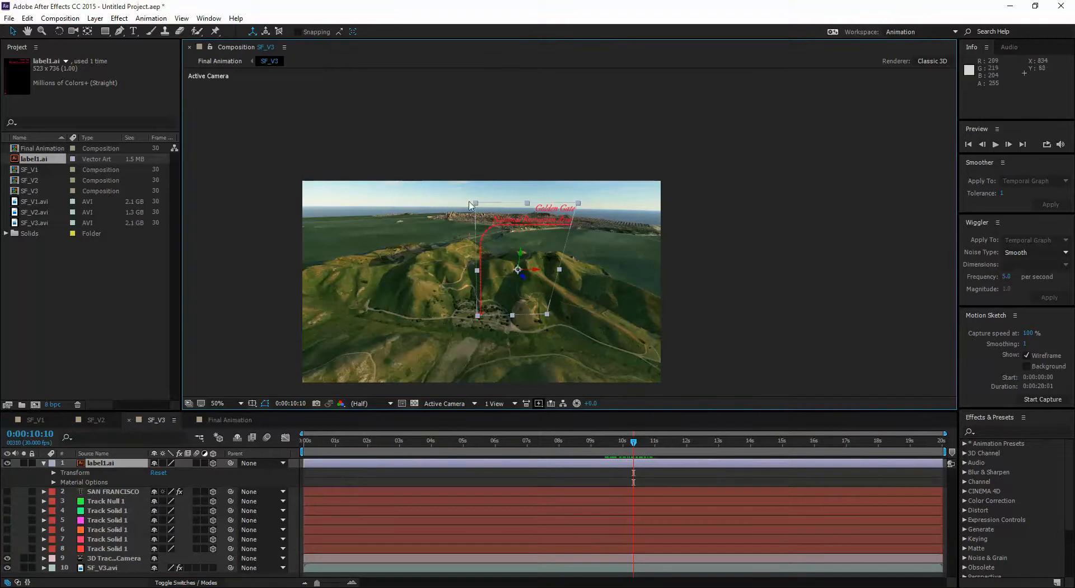
Check in Illustrator that label1.ai is saved, and switch back to the SF_V3 composition in After Effects.
key(alt+Tab)
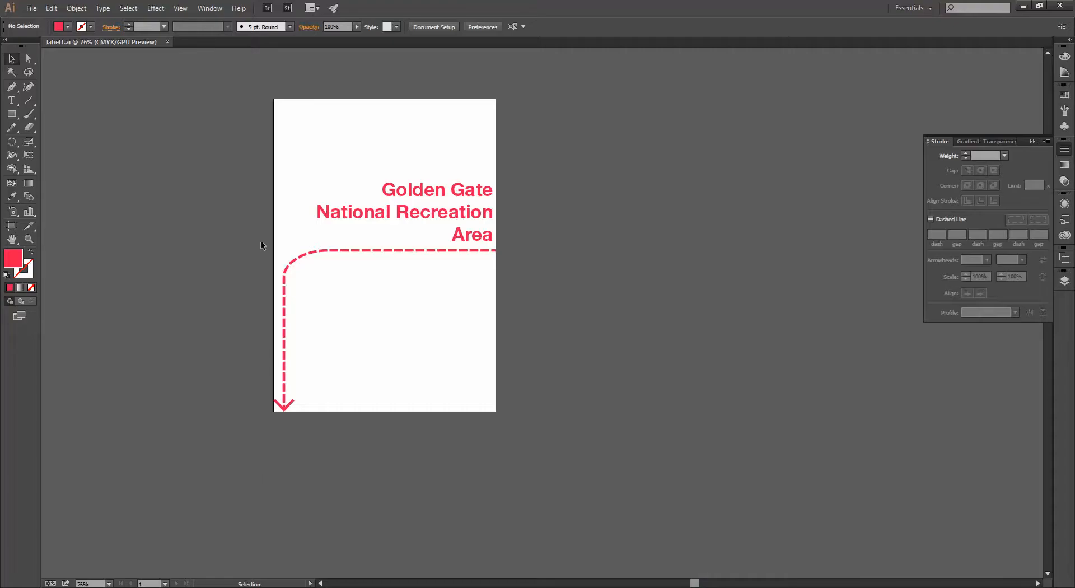
click(28, 10)
click(247, 99)
key(alt+Tab)
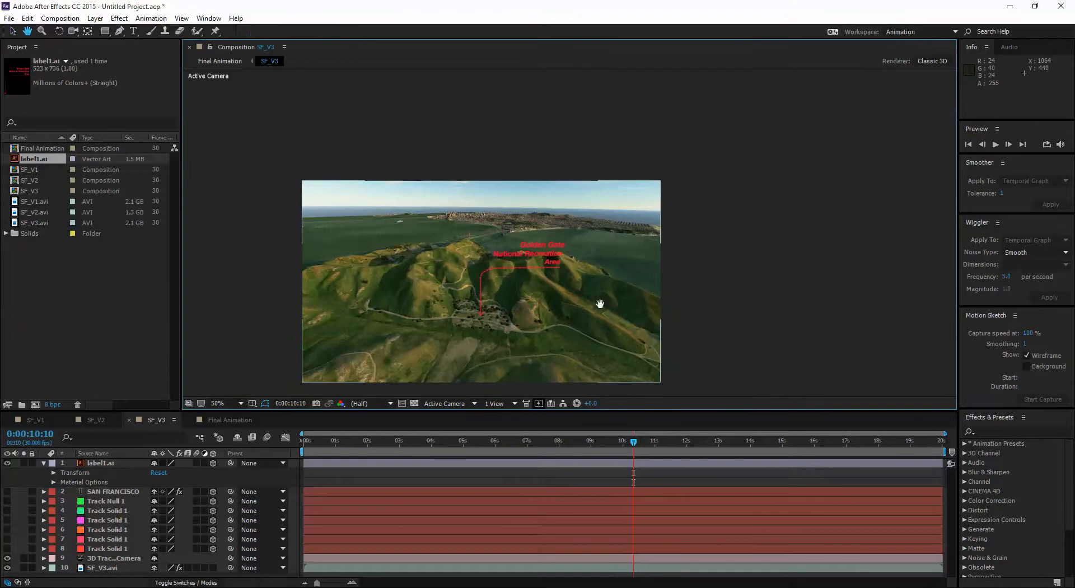
Check the Golden Gate label's placement around 9 to 10 seconds, and apply the Hue/Saturation effect to the SF_V3.avi footage layer.
scroll(599, 304, up, 3)
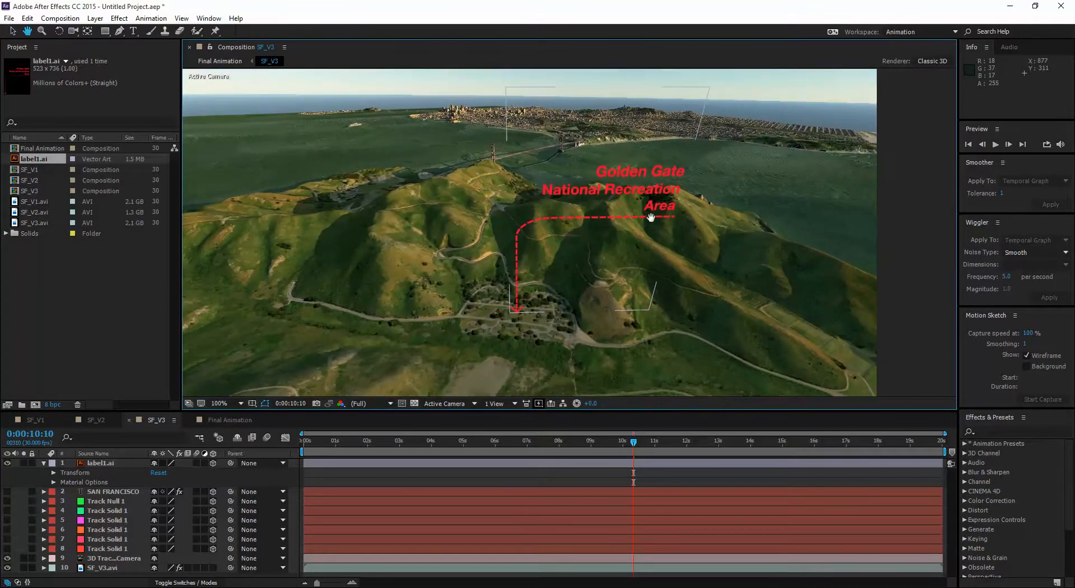
key(v)
click(674, 109)
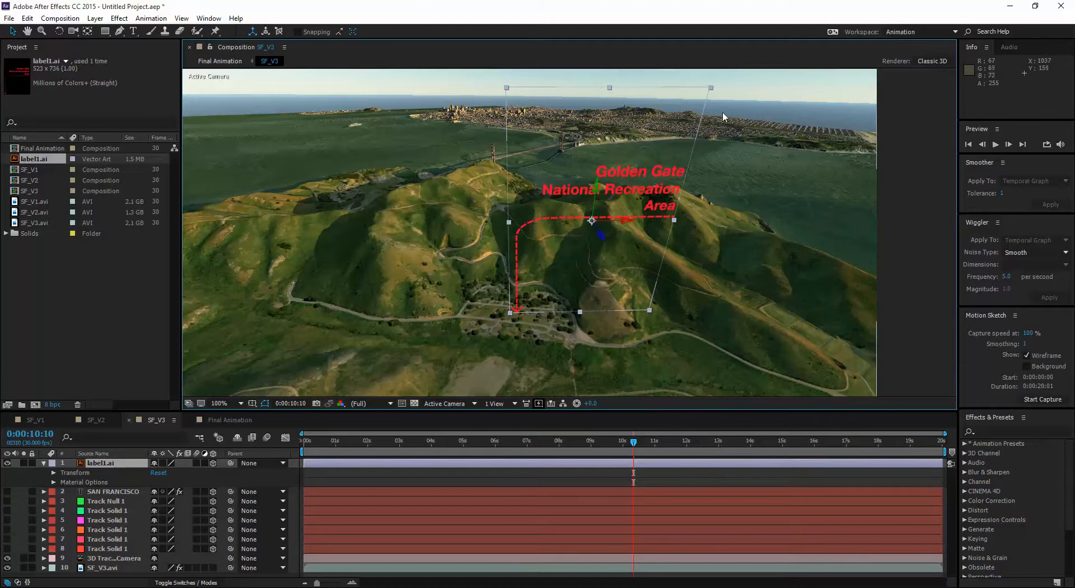
mouse_move(637, 443)
mouse_down()
mouse_move(623, 442)
mouse_move(647, 444)
mouse_move(594, 445)
mouse_move(711, 441)
mouse_move(566, 435)
mouse_move(633, 437)
mouse_up()
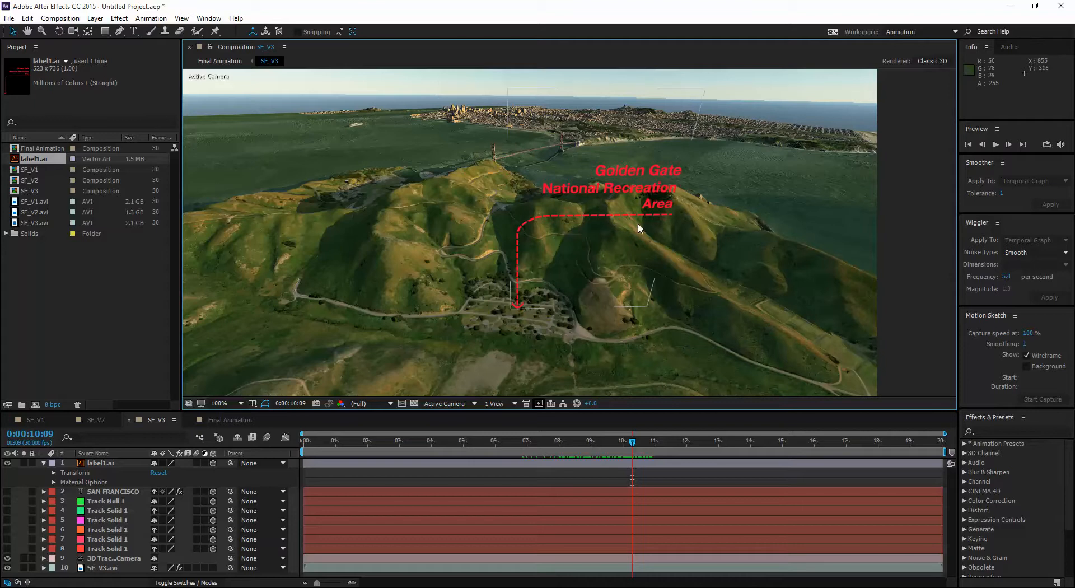
drag(632, 440, 600, 443)
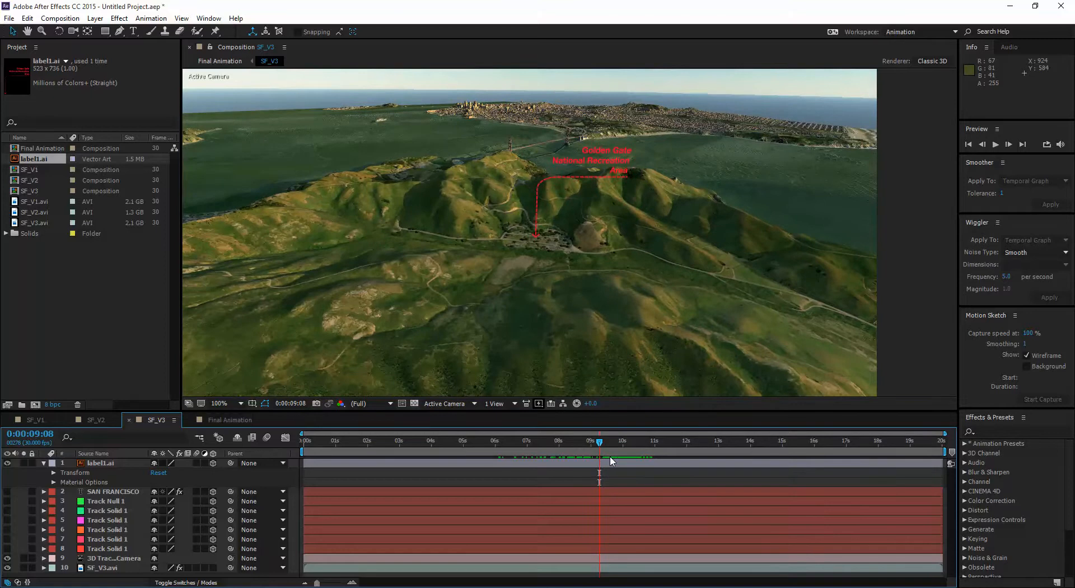
click(40, 463)
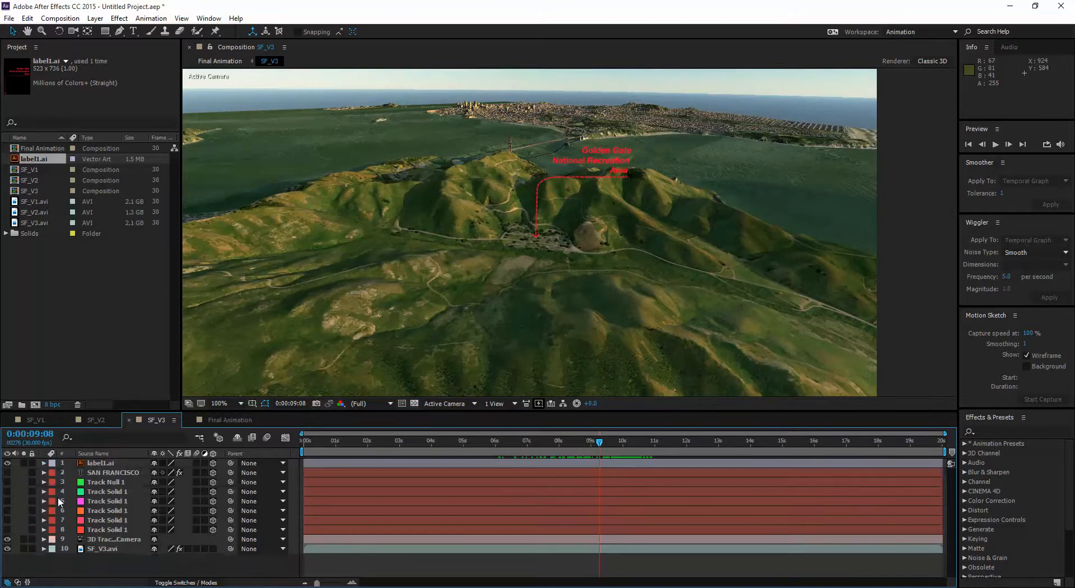
click(106, 547)
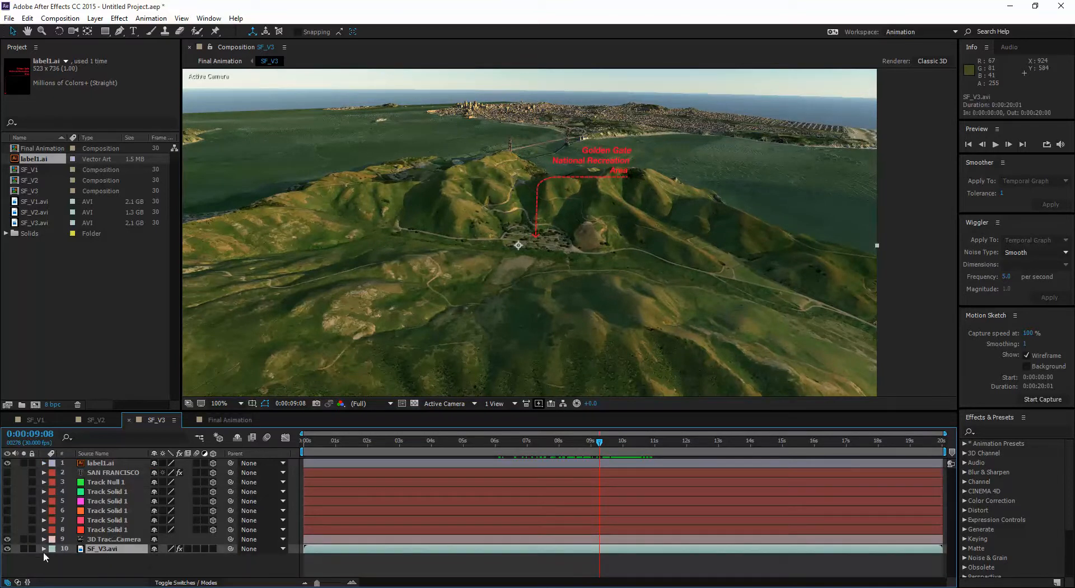
click(43, 549)
right_click(102, 544)
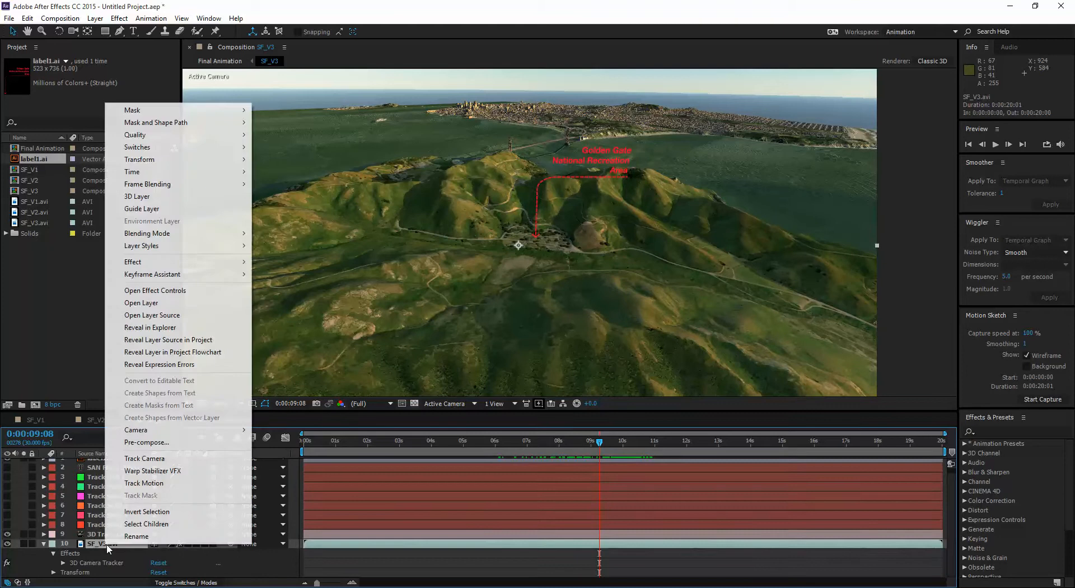
mouse_move(177, 264)
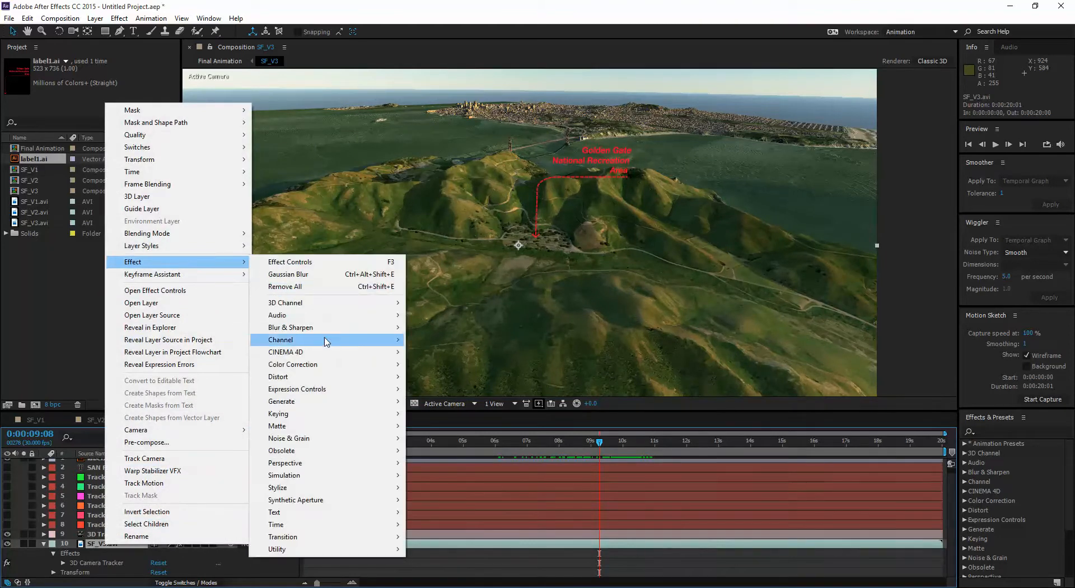
mouse_move(329, 373)
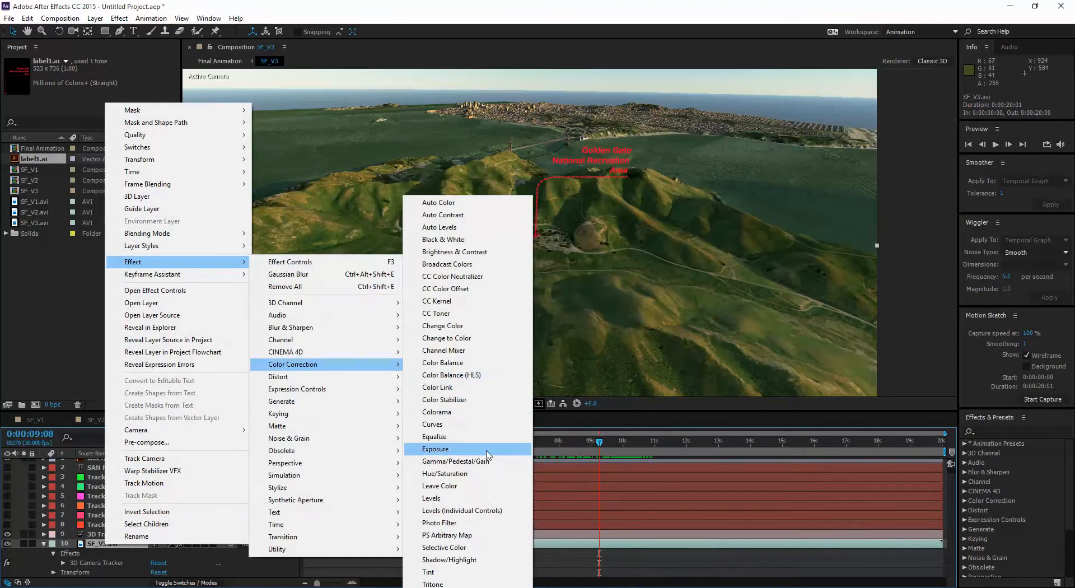
click(445, 473)
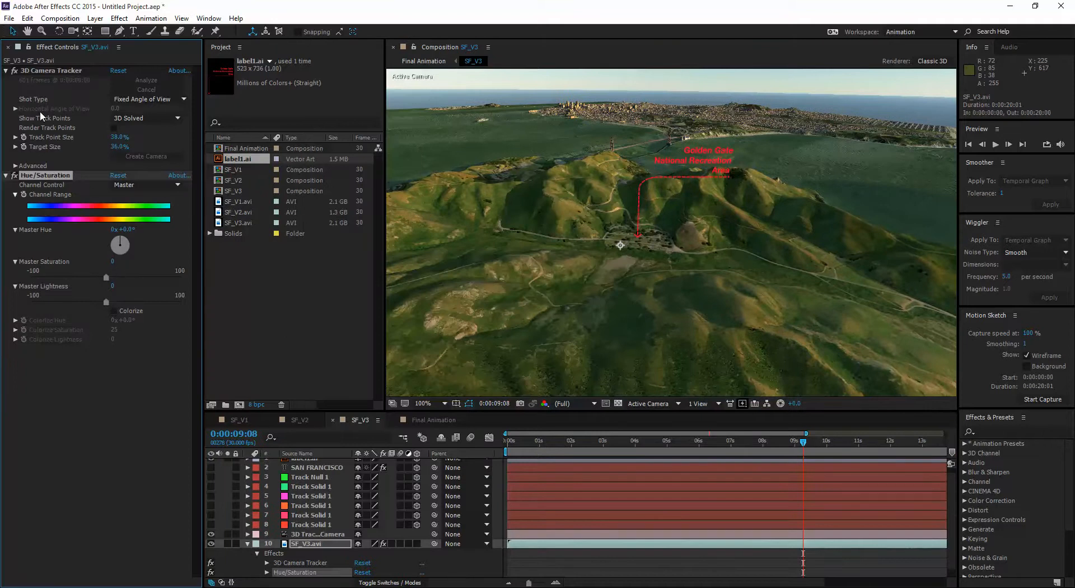
Set the Hue/Saturation effect's Master Saturation to -55 and Master Lightness to 5, and check the toned-down footage at several times.
drag(104, 278, 60, 276)
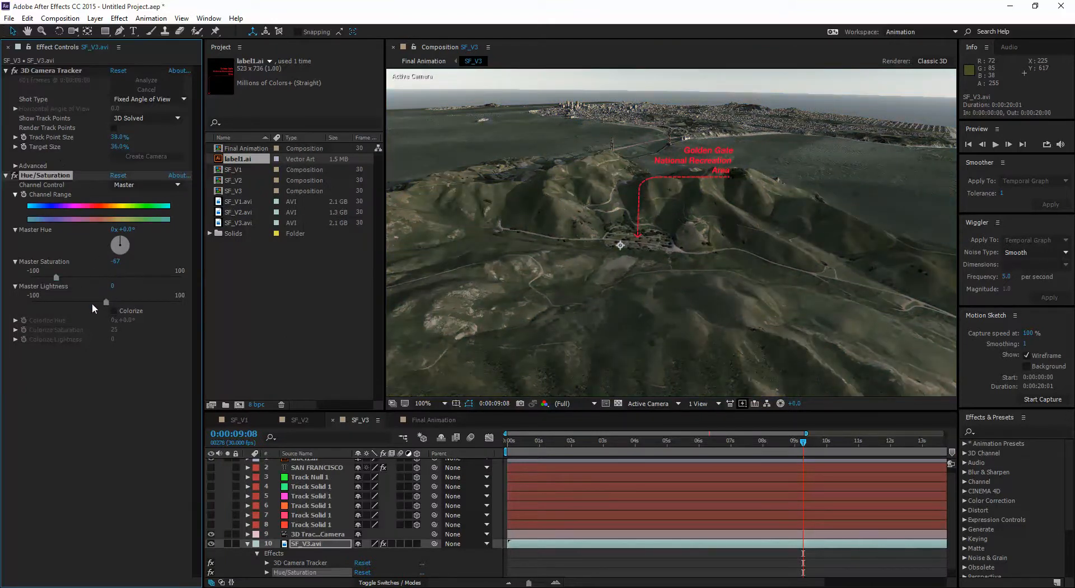
drag(108, 305, 117, 304)
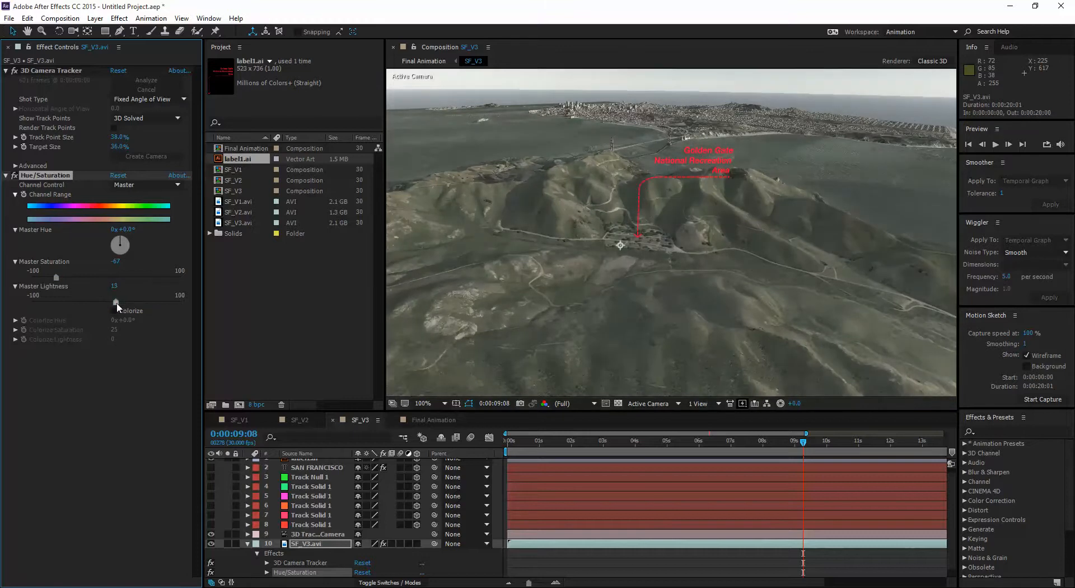
drag(63, 279, 65, 278)
drag(114, 302, 111, 303)
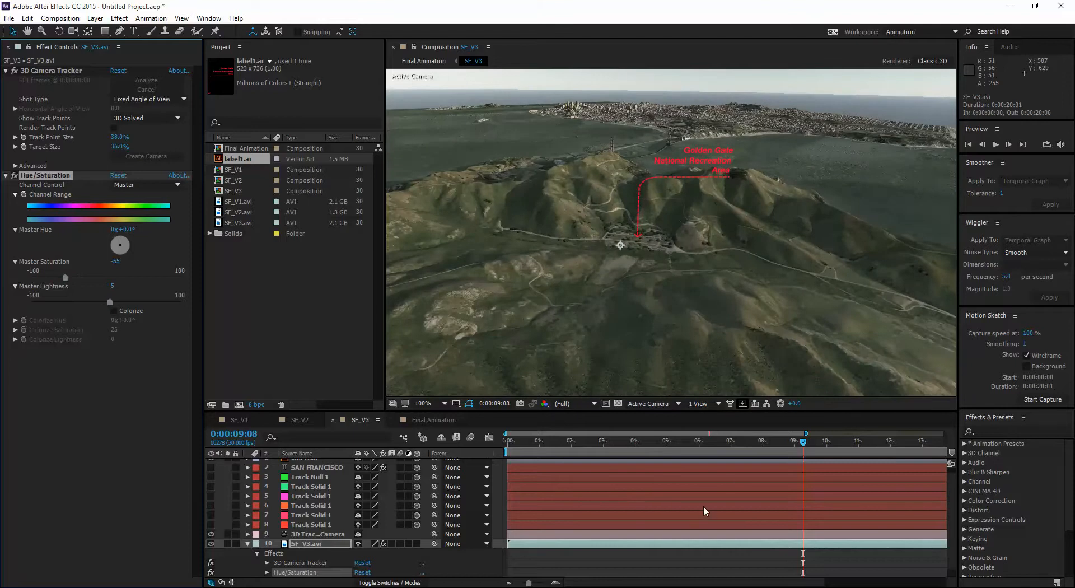
drag(799, 447, 829, 446)
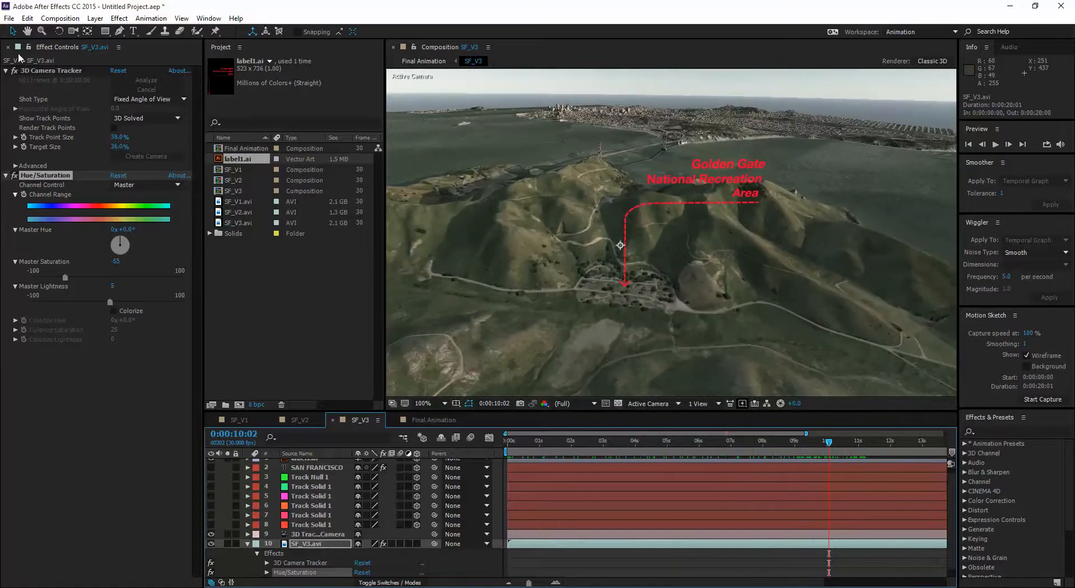
click(8, 48)
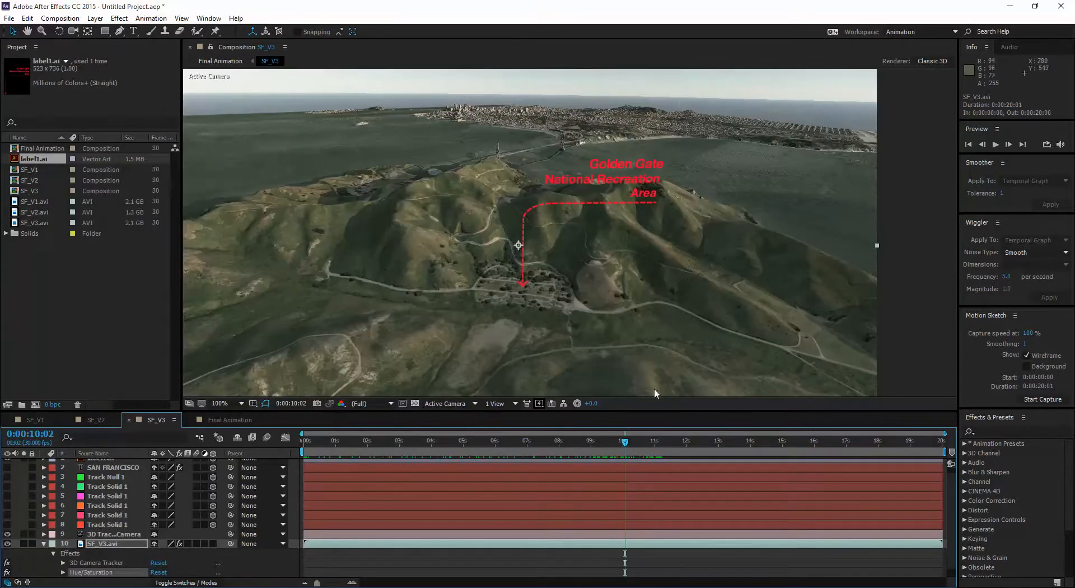
drag(636, 443, 618, 446)
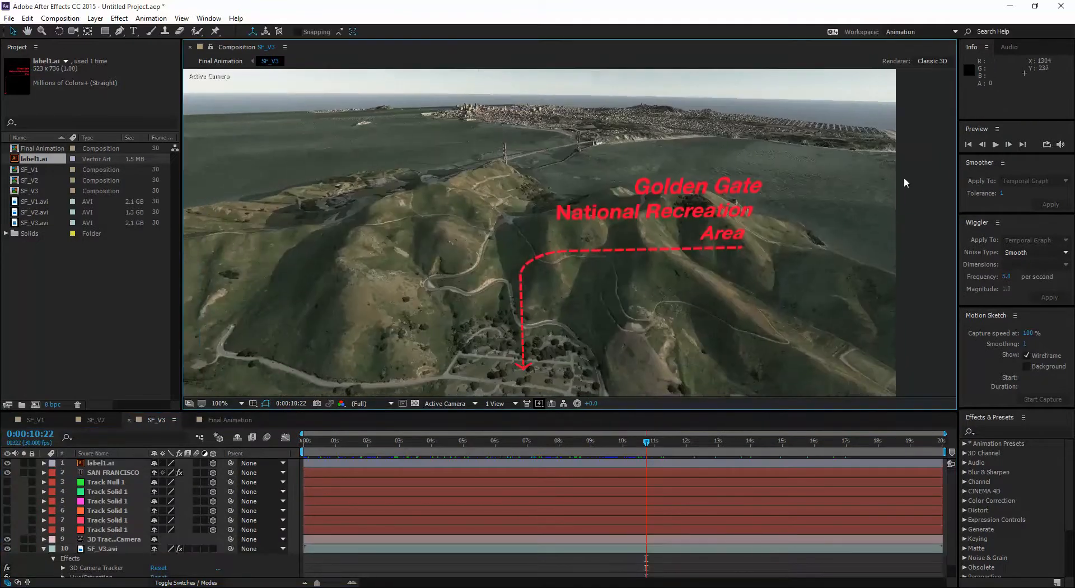
key(comma)
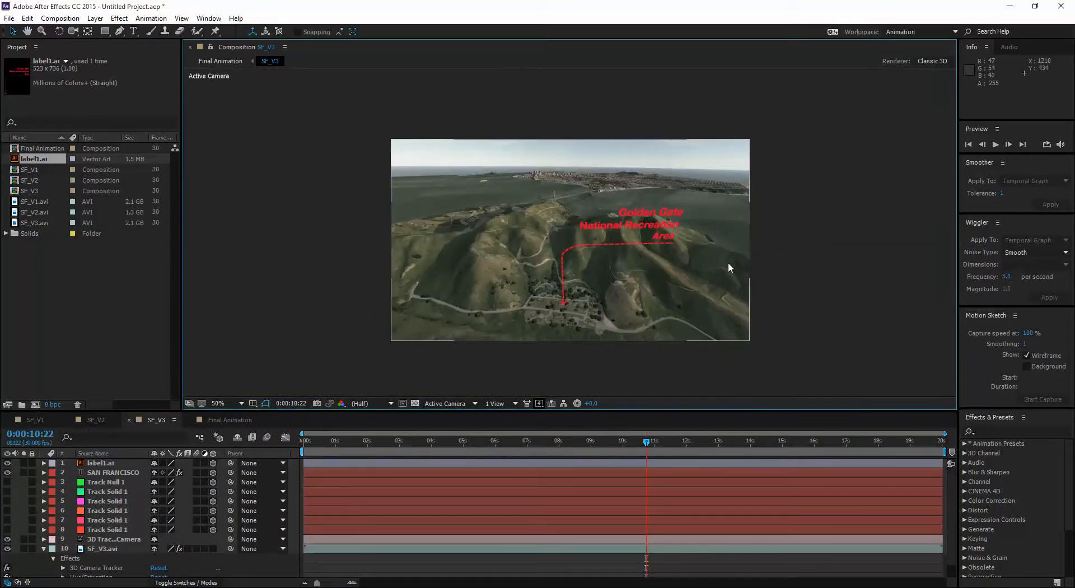
Set the current time to 0:00:12:20 and import label2.ai and label3.ai from the Desktop as separate footage files.
drag(646, 446, 709, 441)
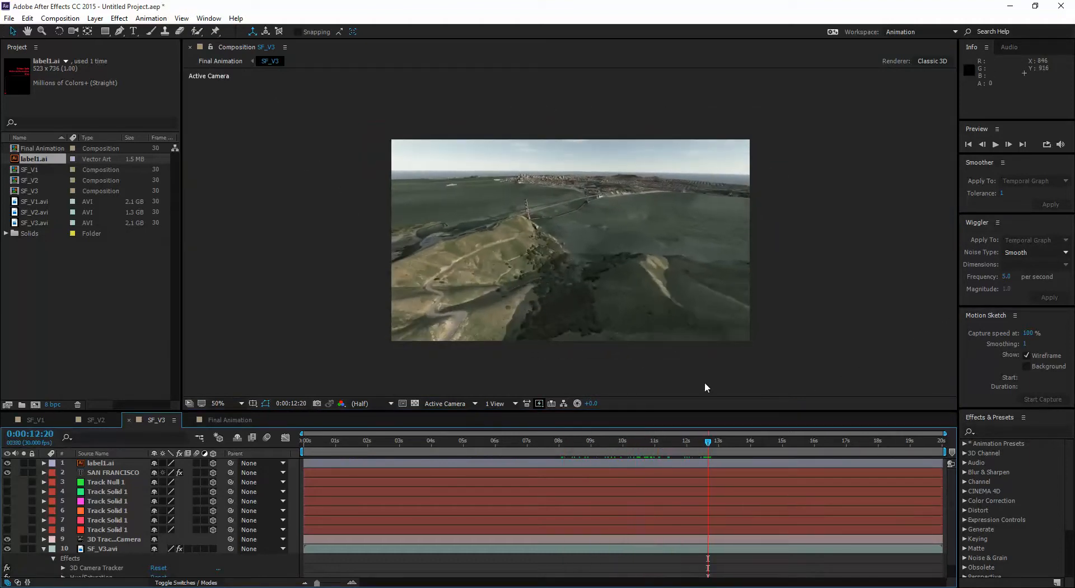
right_click(99, 280)
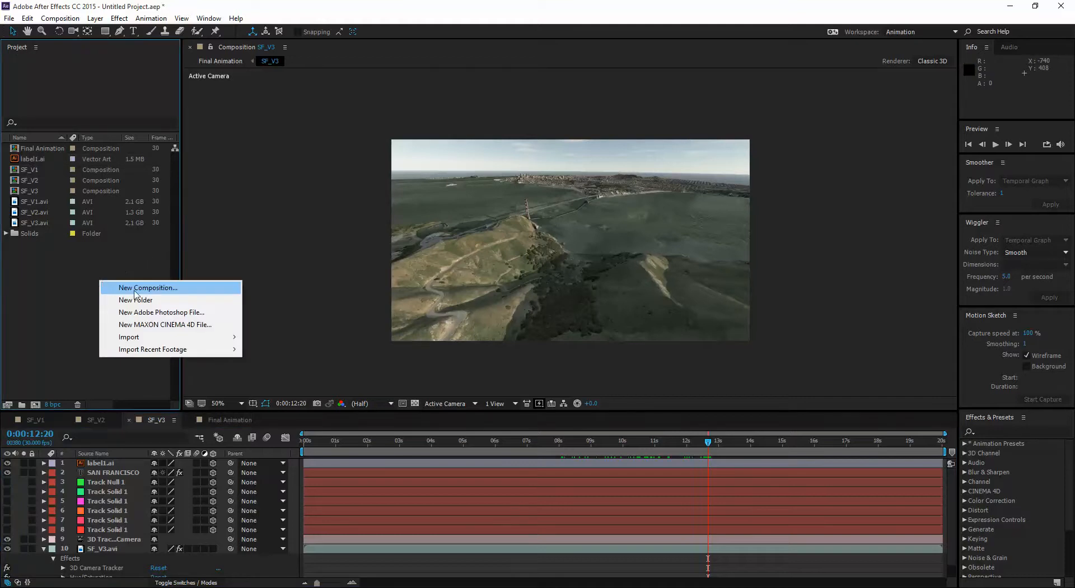
mouse_move(191, 338)
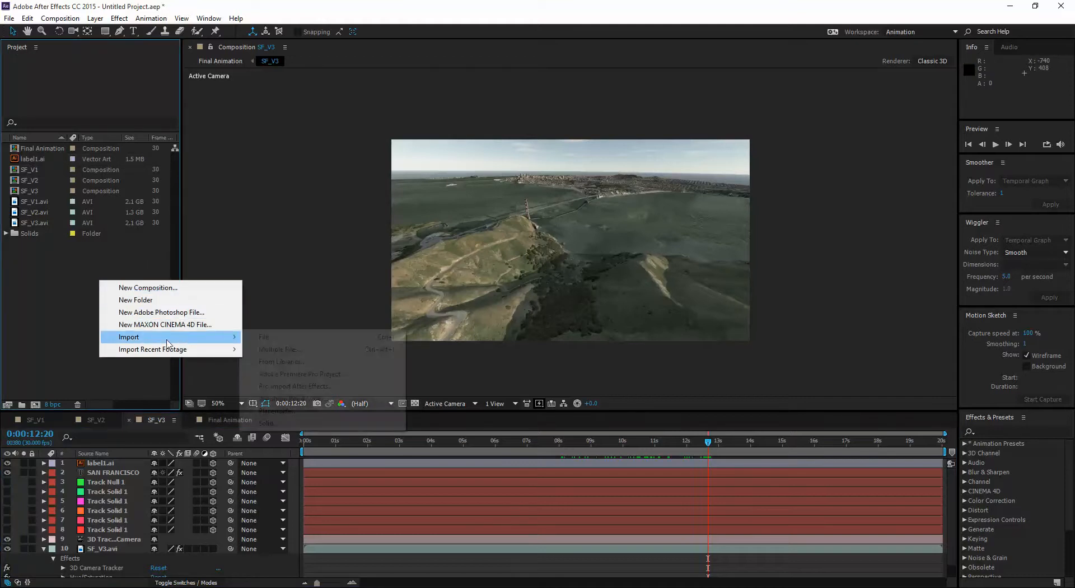
click(285, 350)
scroll(373, 324, down, 4)
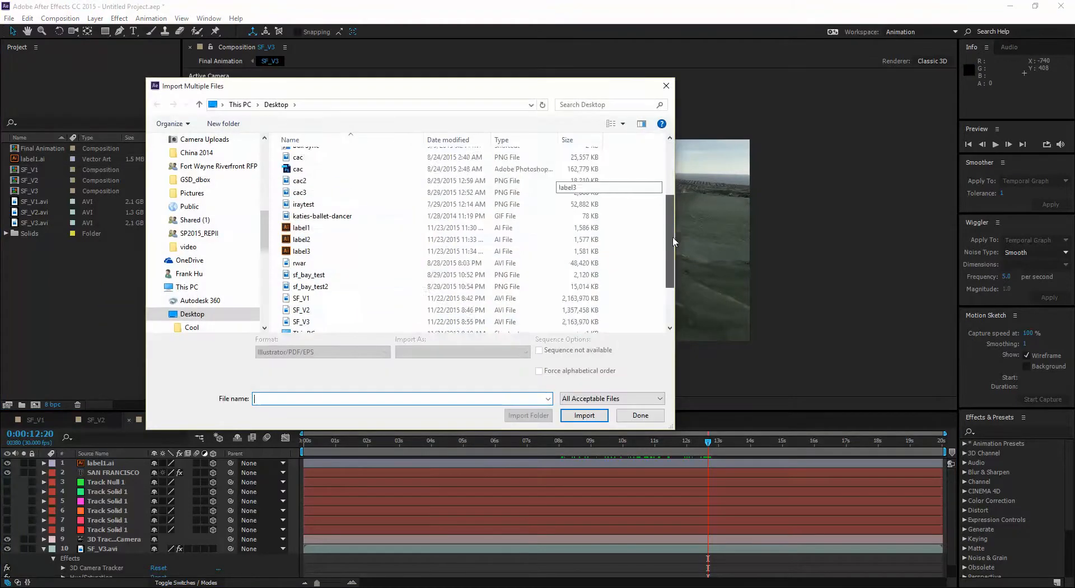
click(312, 200)
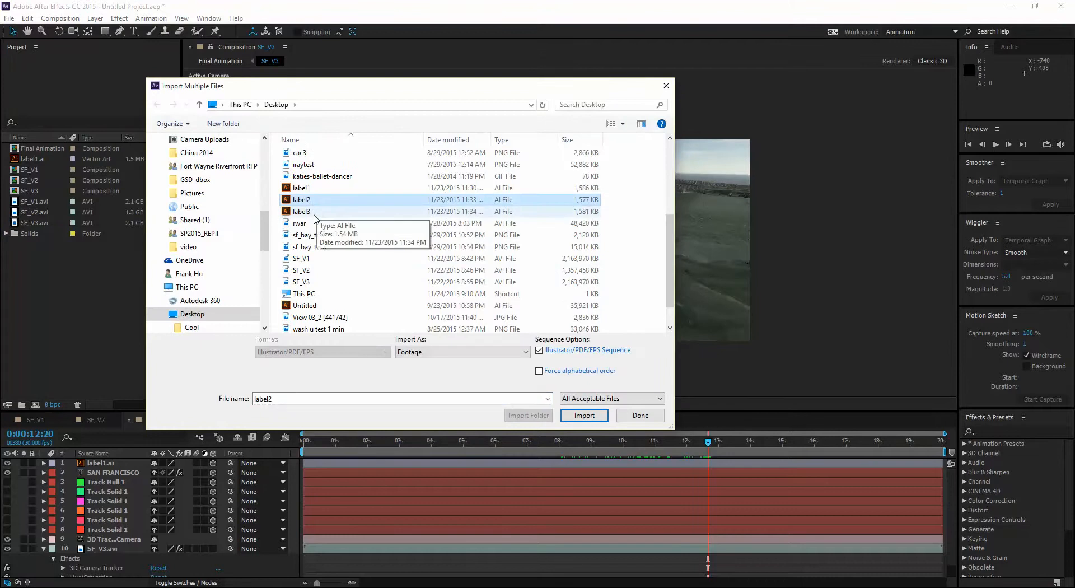
shift+click(314, 213)
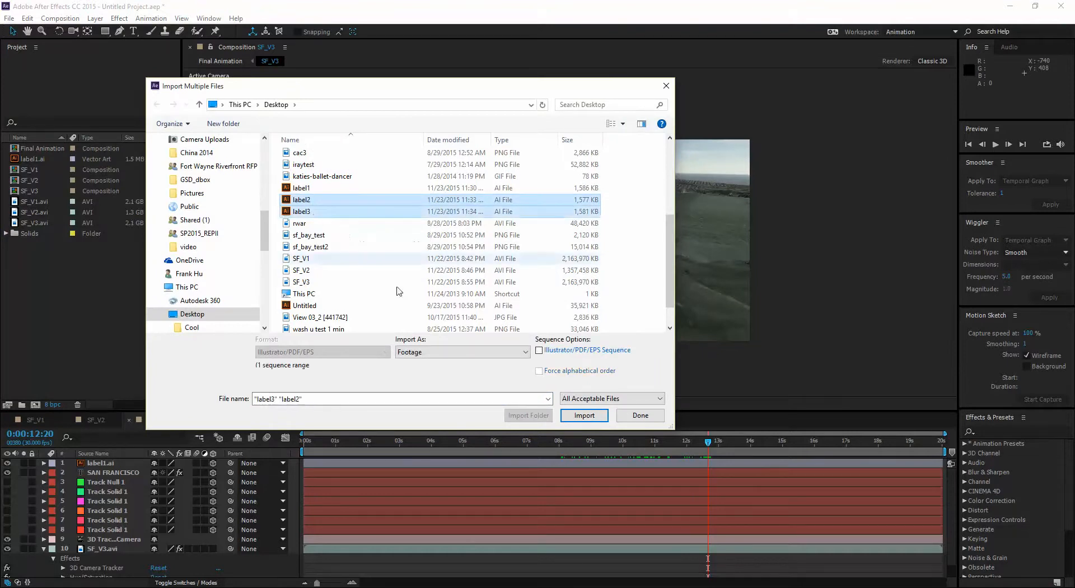
click(584, 415)
click(630, 416)
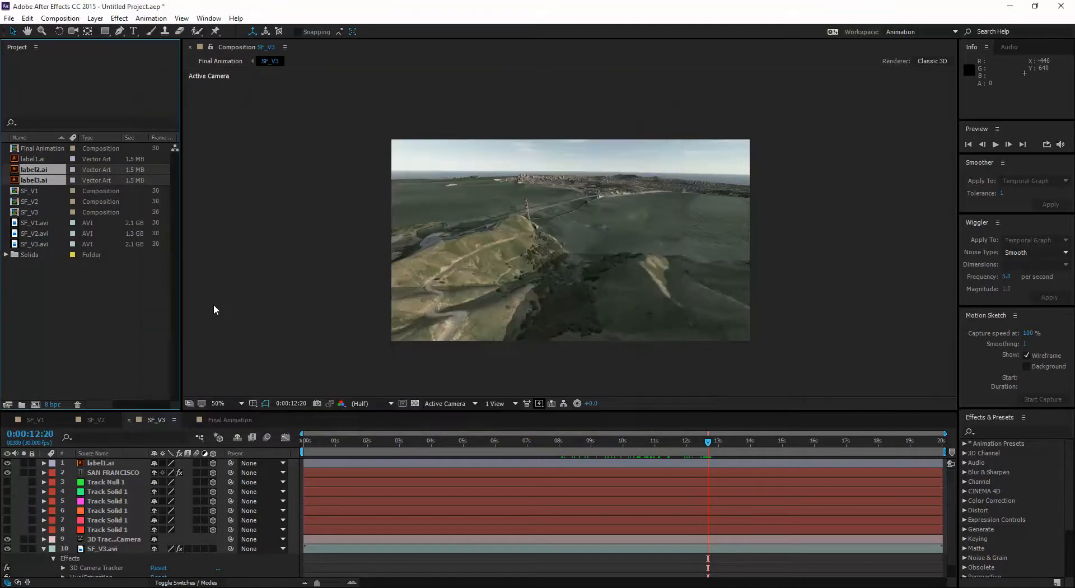
click(146, 282)
Place label2.ai in the SF_V3 composition above label1.ai and make it a 3D layer.
click(46, 170)
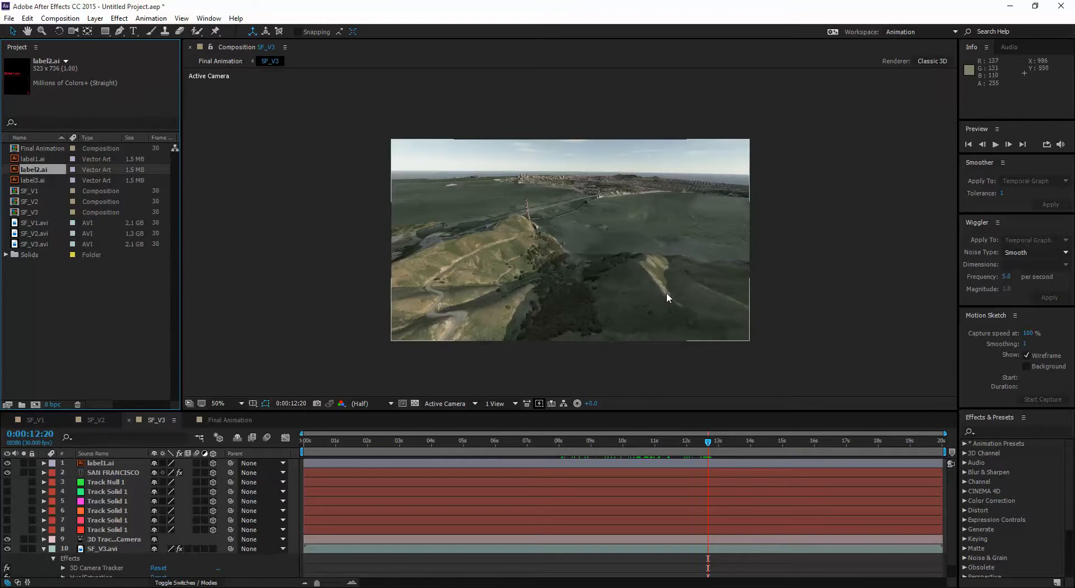
drag(66, 174, 527, 162)
click(860, 190)
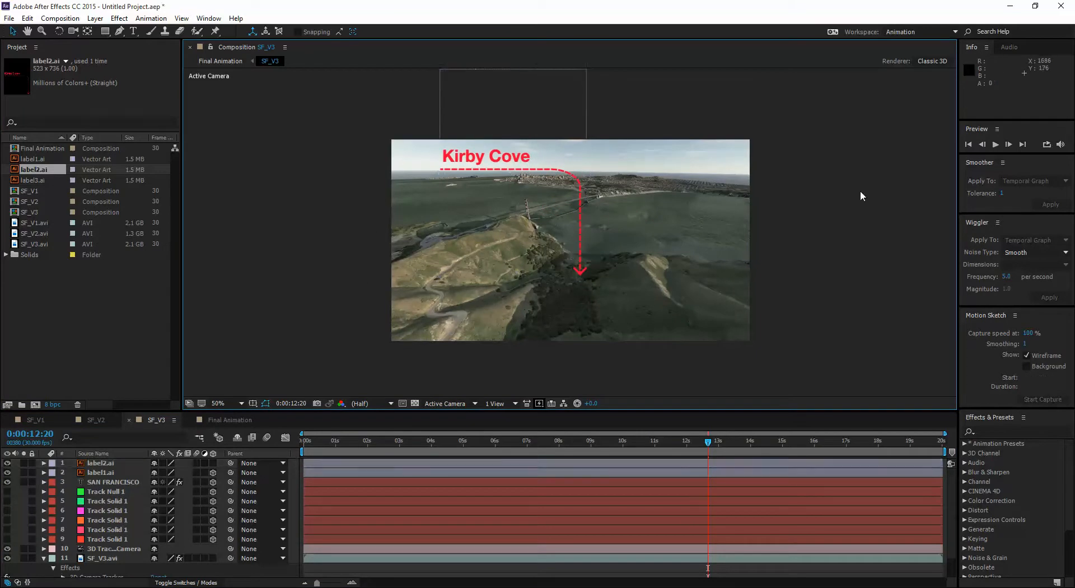
click(546, 163)
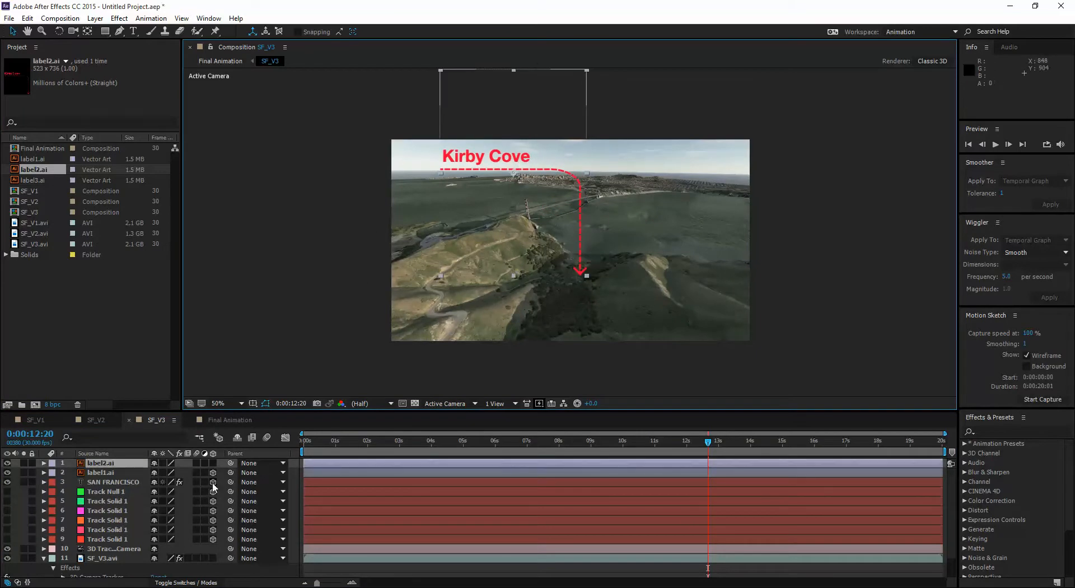
click(213, 463)
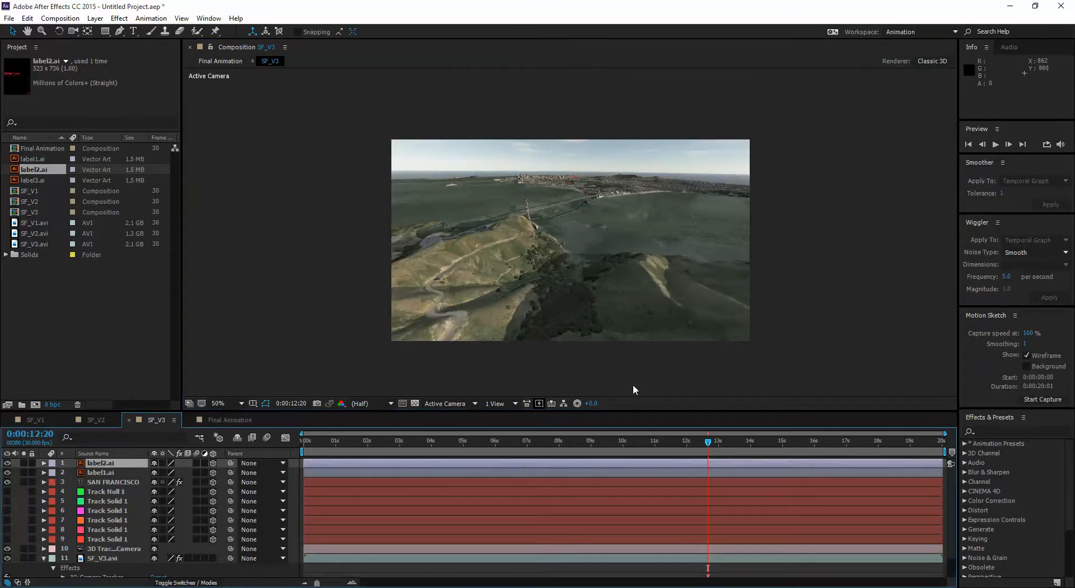
Move the Kirby Cove label back in depth to Z 2380.7 and up to Y -414, checking its placement between 10 and 13 seconds.
drag(714, 447, 630, 448)
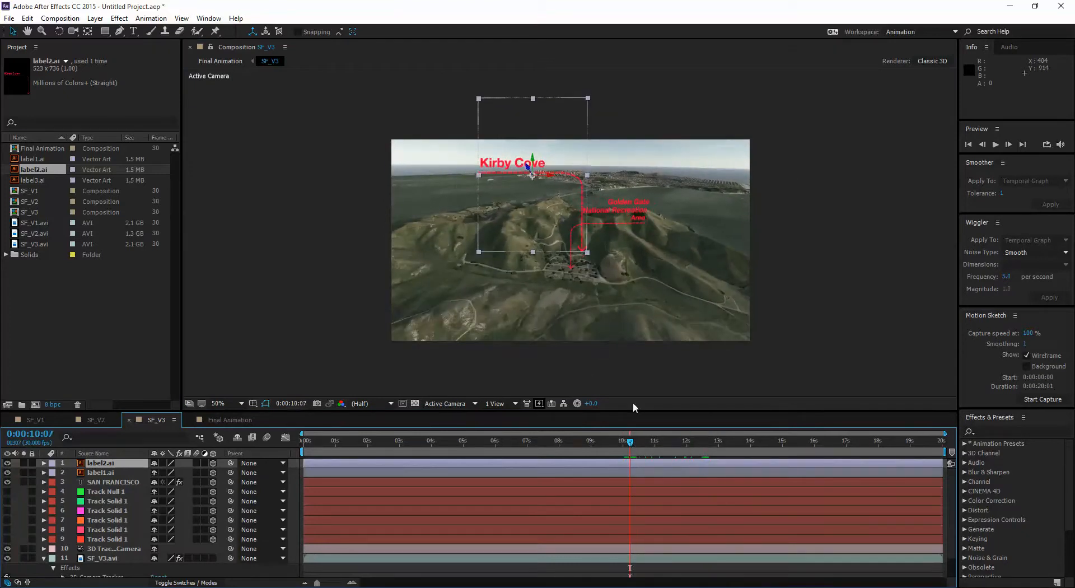
drag(528, 168, 684, 399)
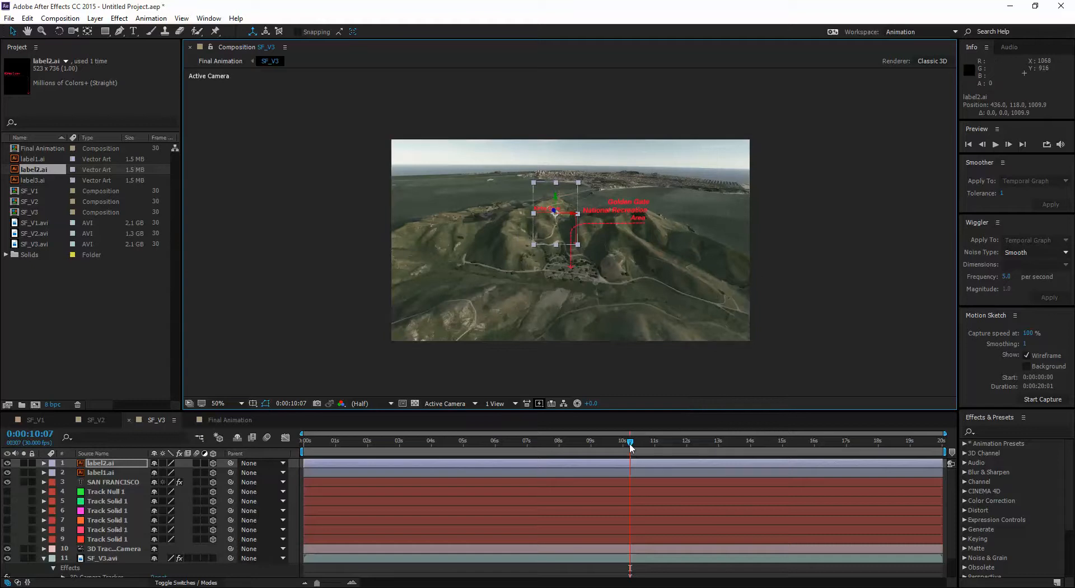
drag(631, 448, 676, 446)
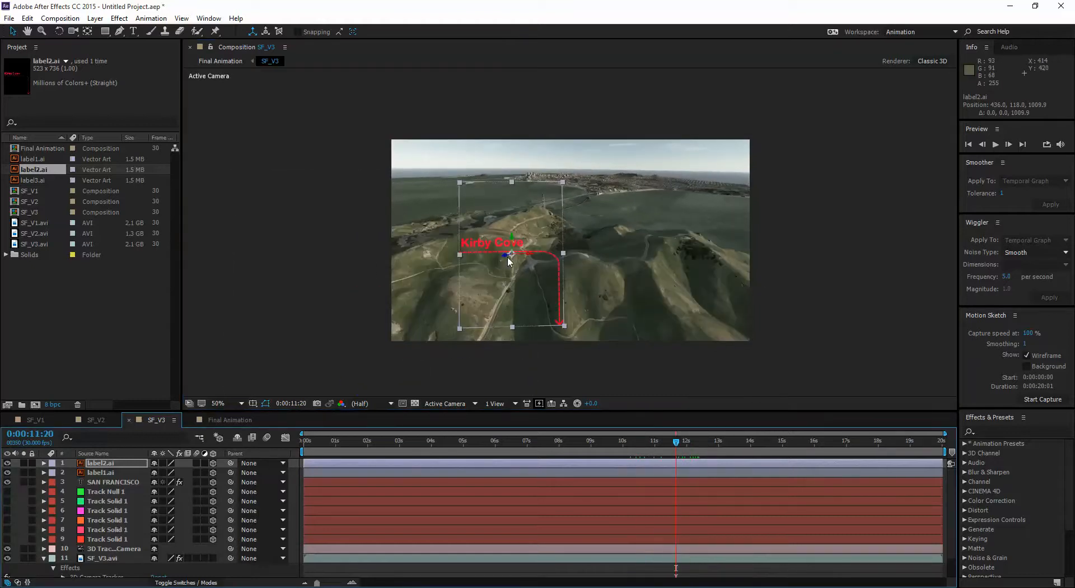
drag(511, 261, 941, 308)
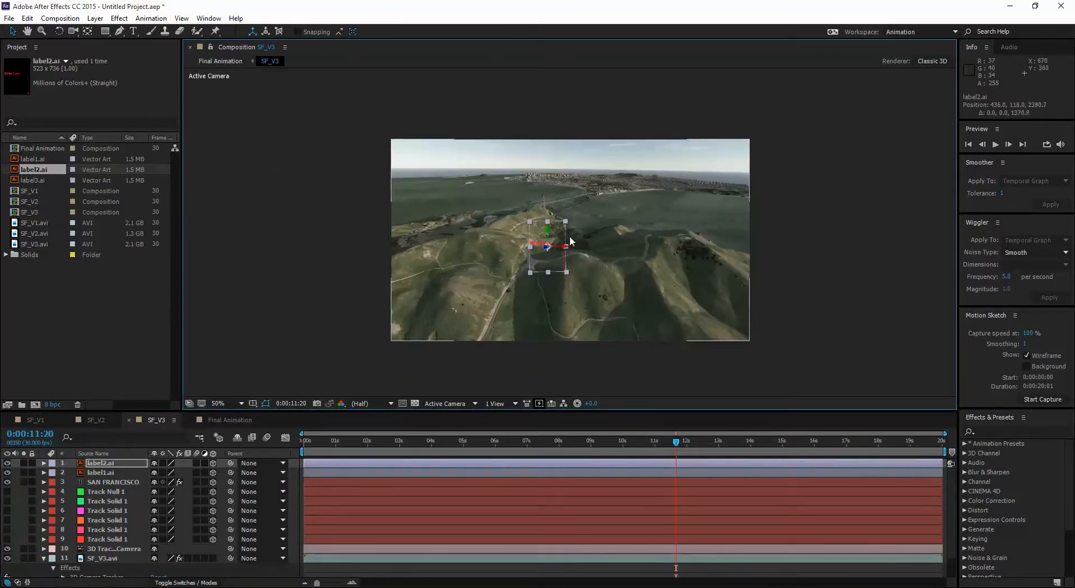
drag(550, 234, 549, 197)
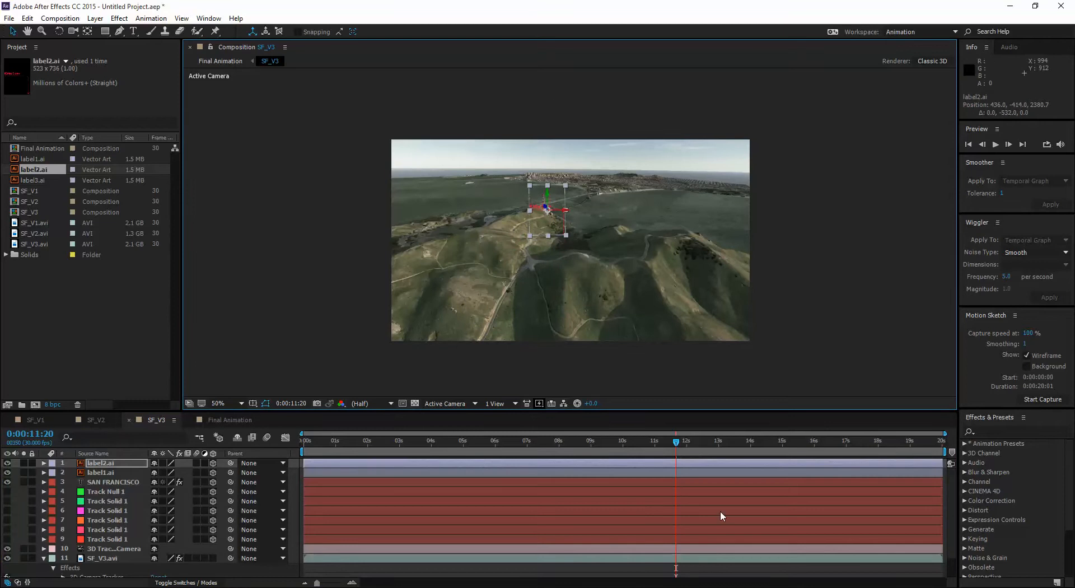
drag(678, 448, 713, 446)
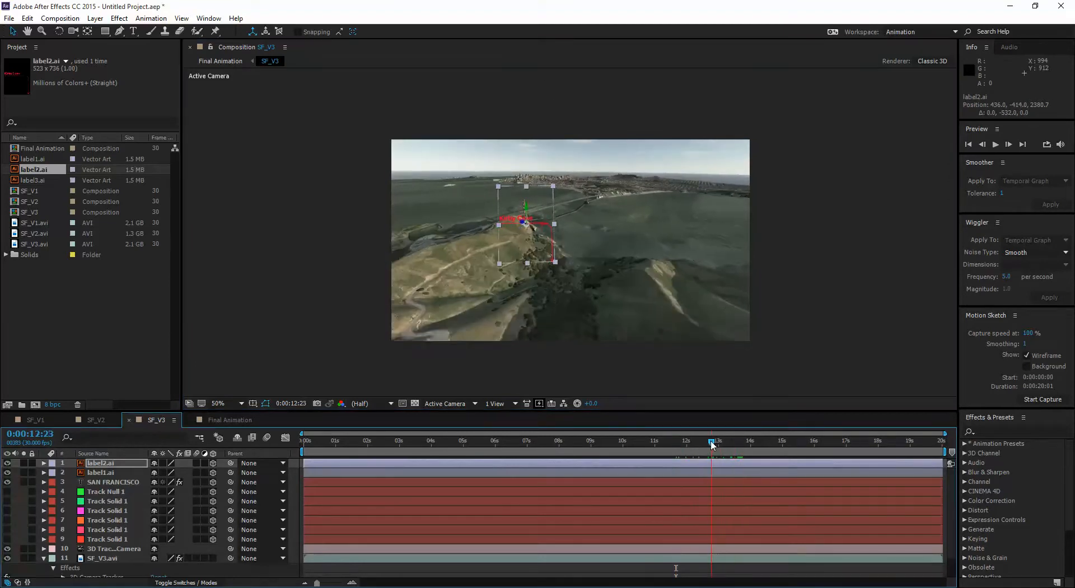
click(797, 274)
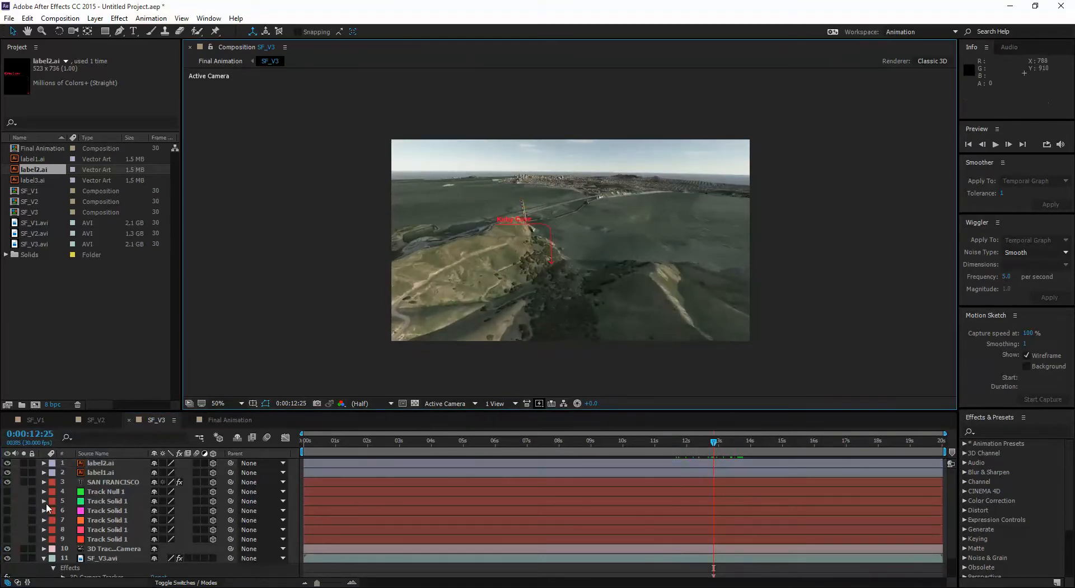
click(7, 493)
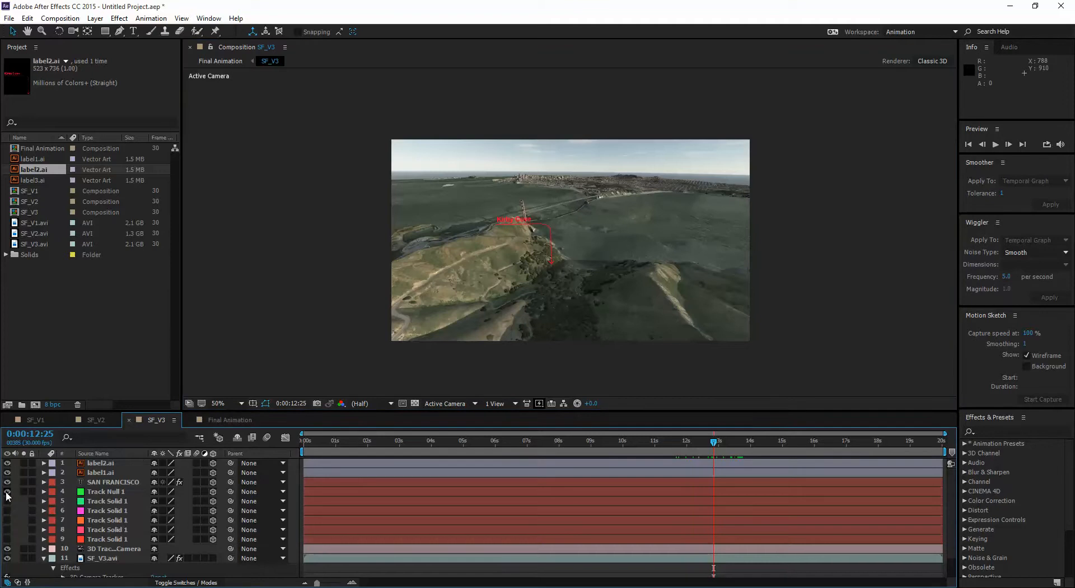
click(7, 511)
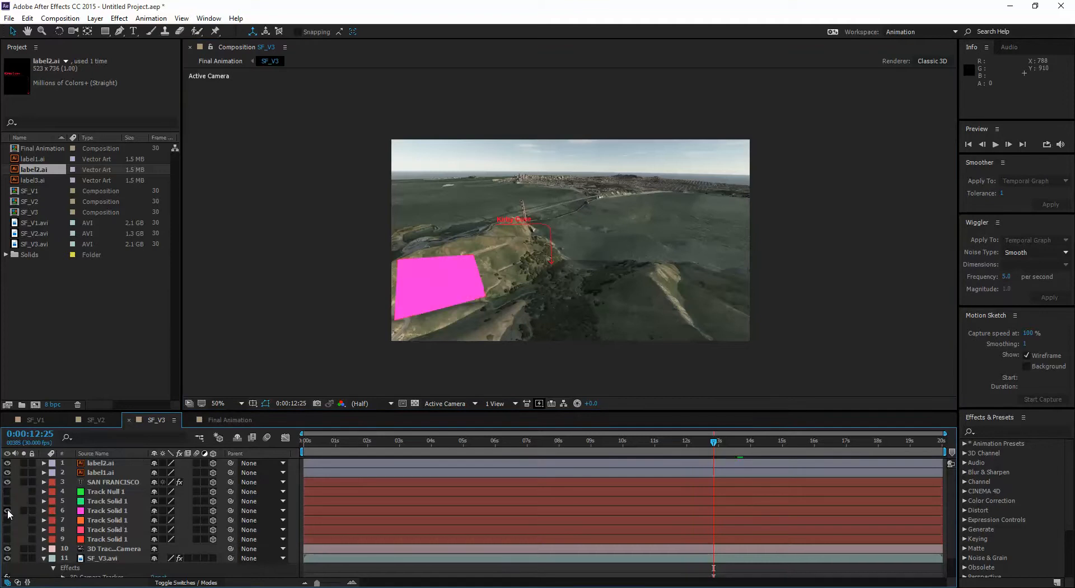
click(8, 511)
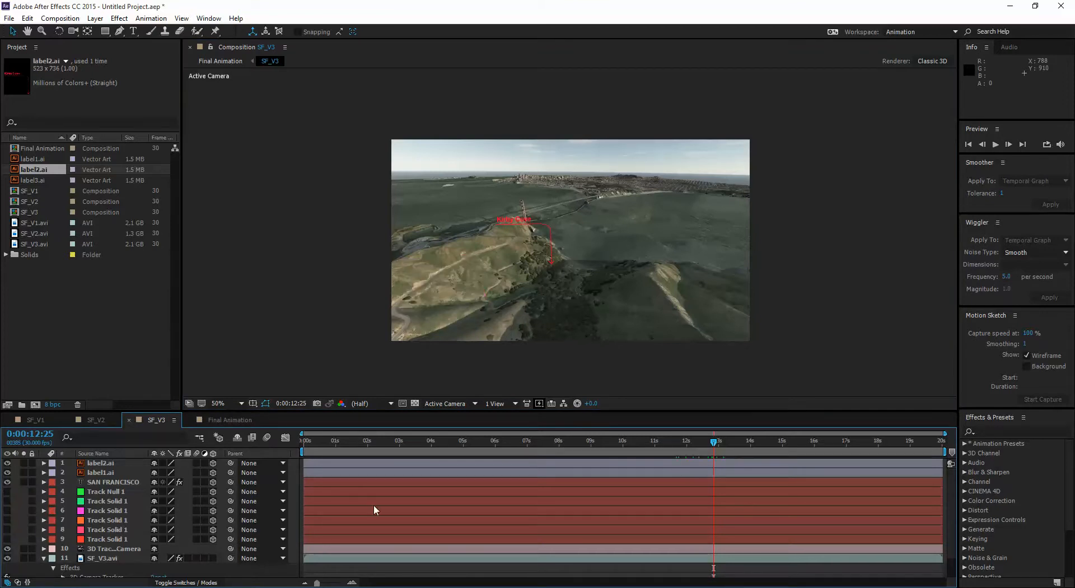
At 0:00:13:00, create a track solid from the 13 selected 3D Camera Tracker points on the dark slope beside the Kirby Cove arrow.
scroll(92, 555, down, 2)
click(99, 555)
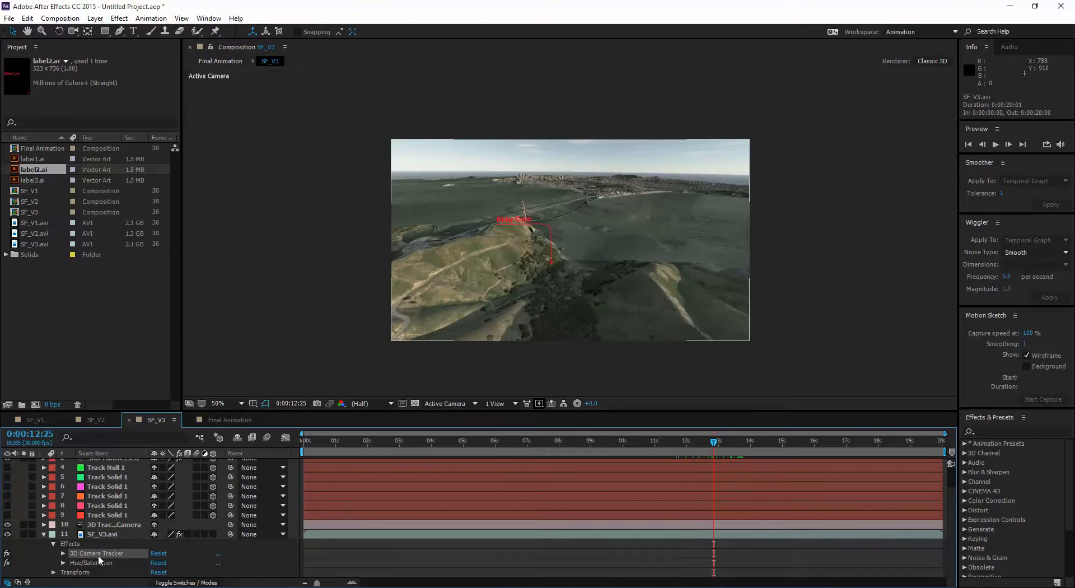
mouse_move(718, 444)
mouse_down()
mouse_move(728, 444)
mouse_move(719, 442)
mouse_up()
scroll(719, 335, up, 1)
drag(656, 338, 663, 275)
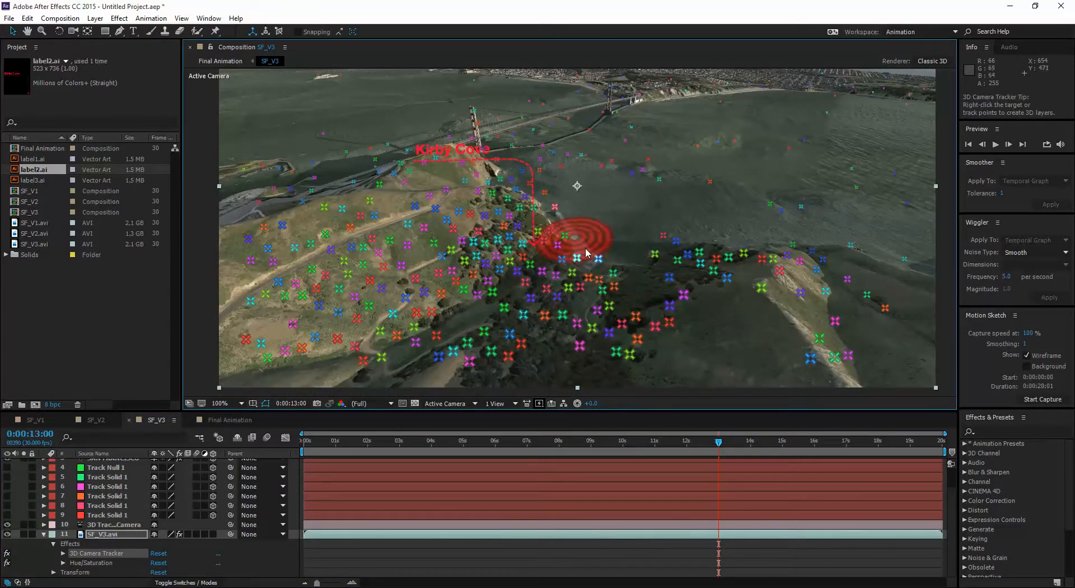
mouse_move(580, 235)
mouse_down()
mouse_move(554, 261)
mouse_move(566, 281)
mouse_move(626, 291)
mouse_move(606, 248)
mouse_up()
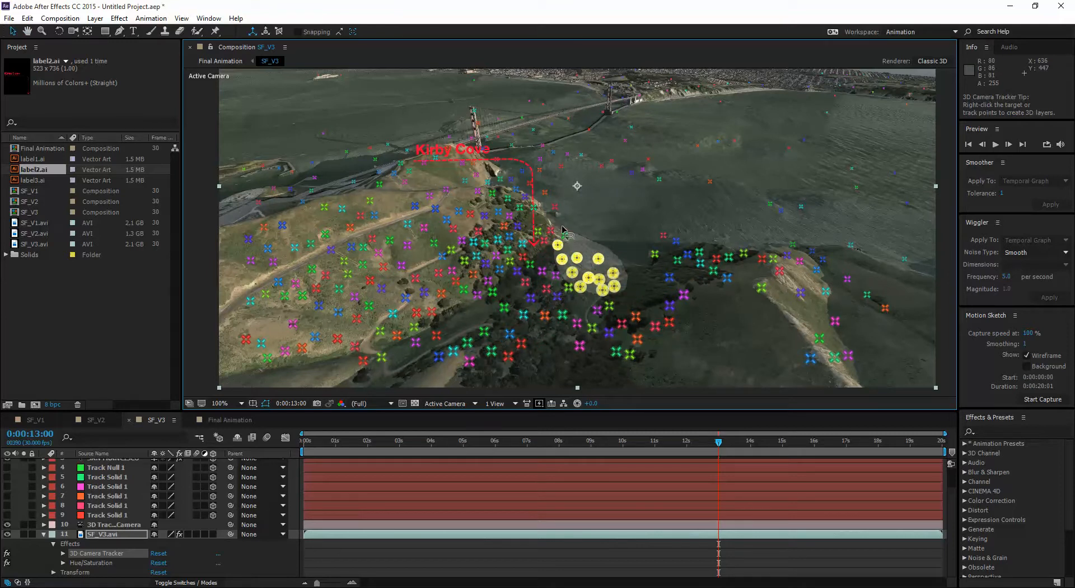
shift+click(564, 235)
right_click(597, 259)
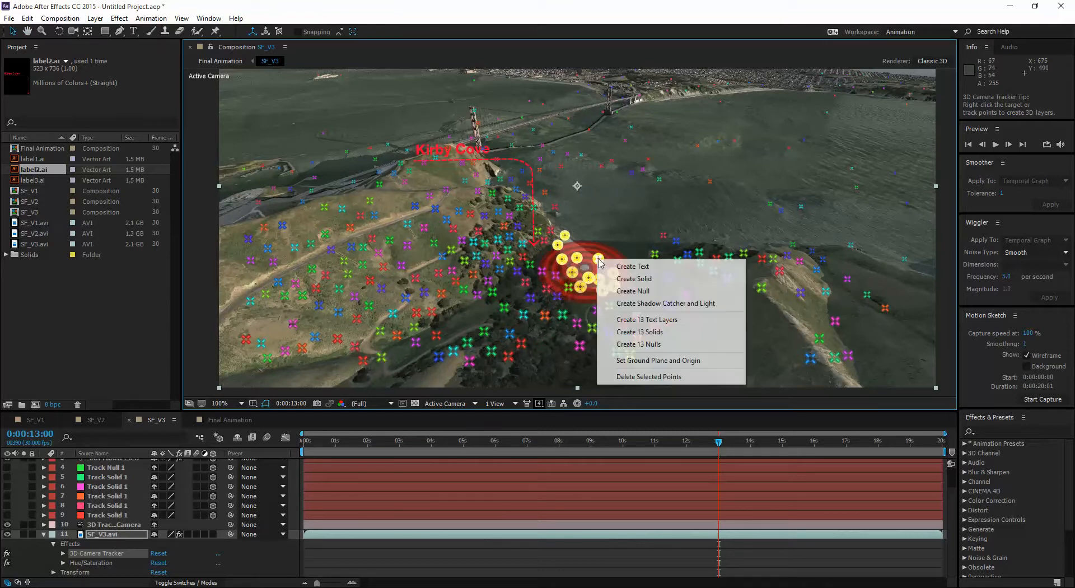
click(636, 281)
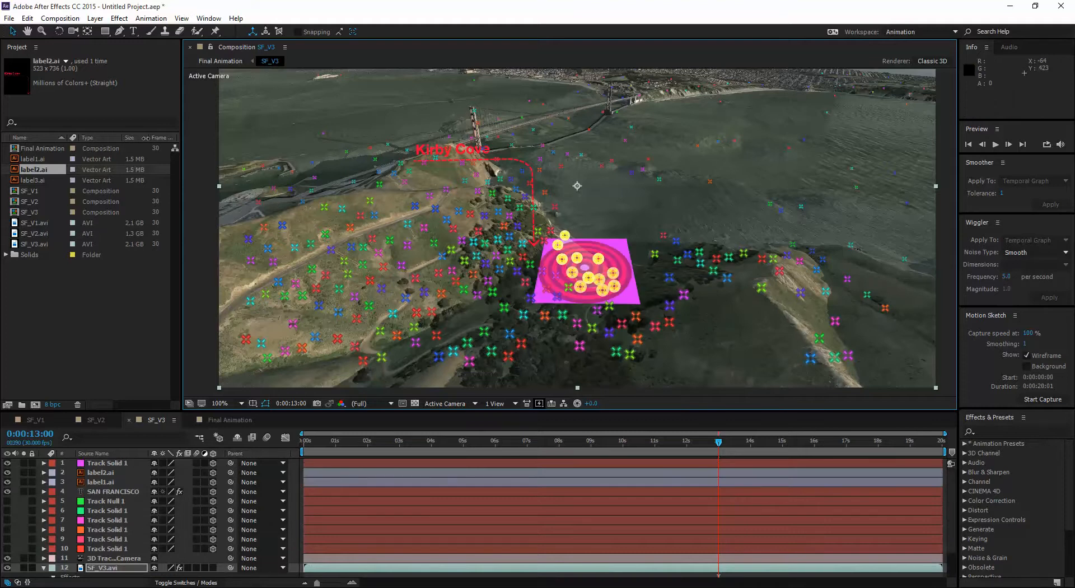
Move the new magenta Track Solid 1 in the layer order to directly below the SAN FRANCISCO layer.
click(17, 31)
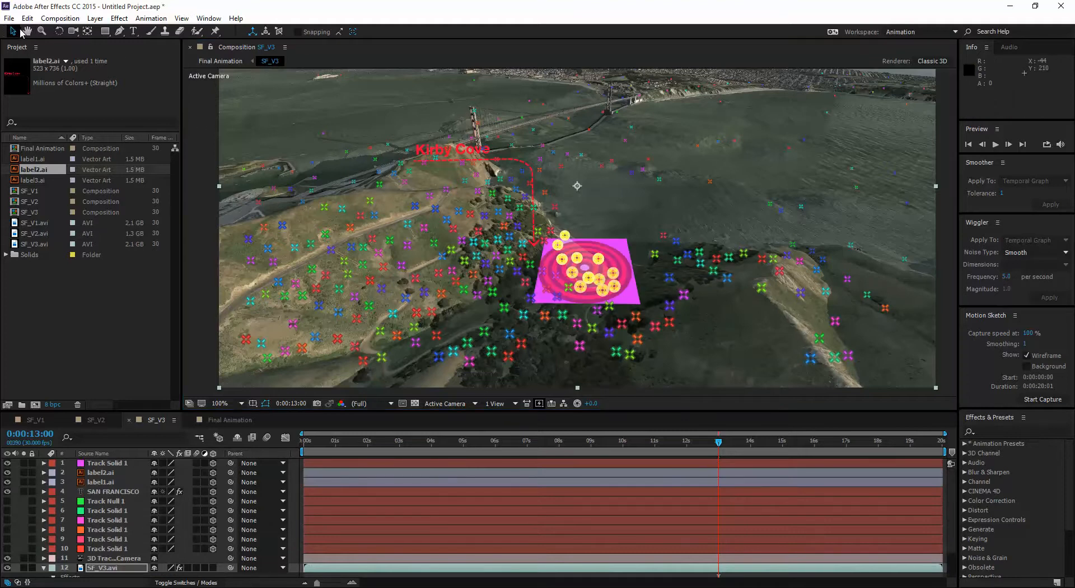
click(192, 103)
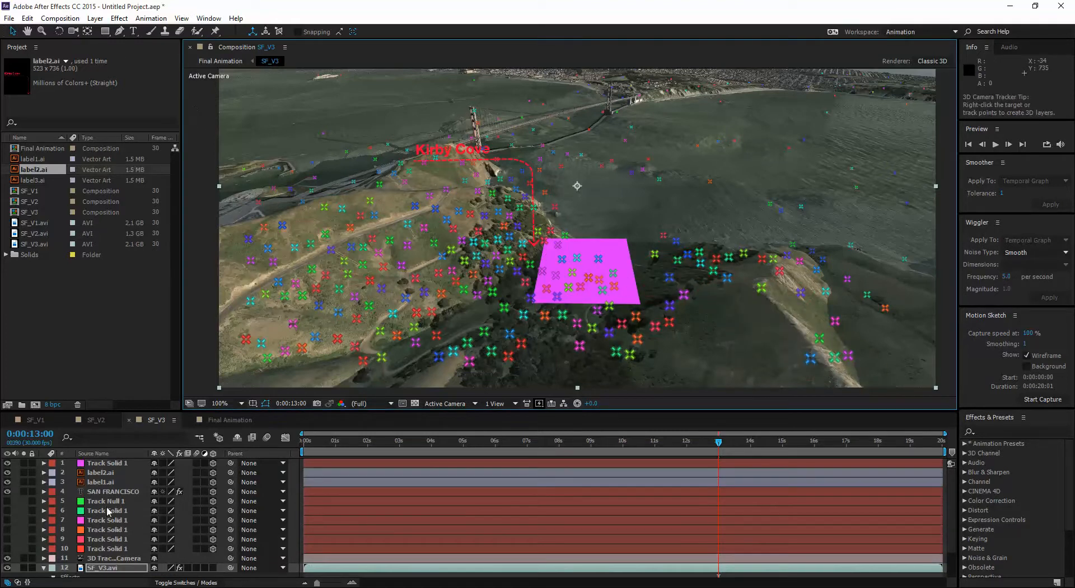
drag(103, 463, 112, 499)
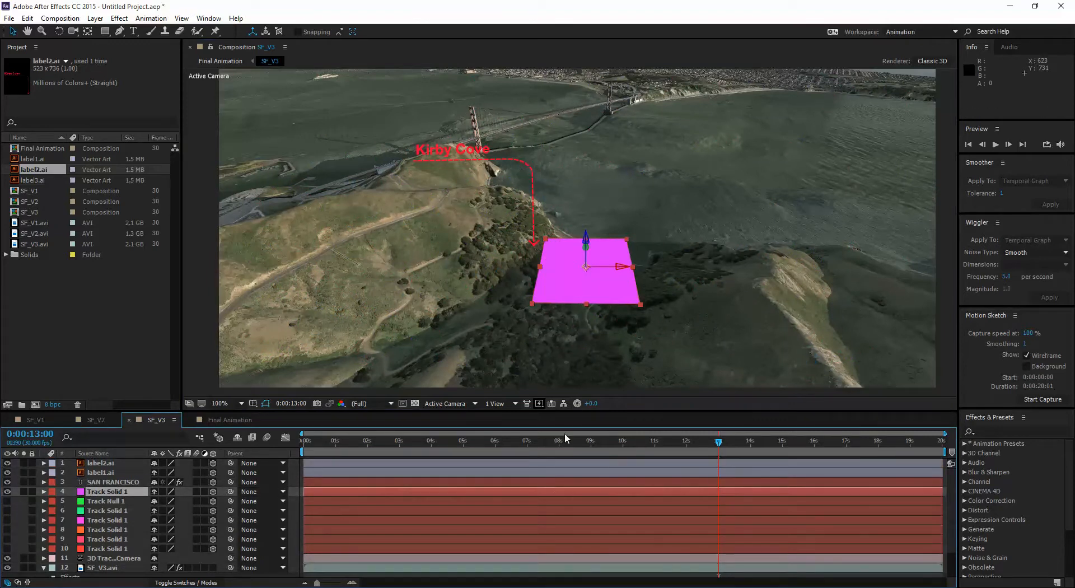
In the Top view, move label2.ai toward the new track solid, to about X 1128 and Z 1962.7.
click(474, 404)
click(444, 474)
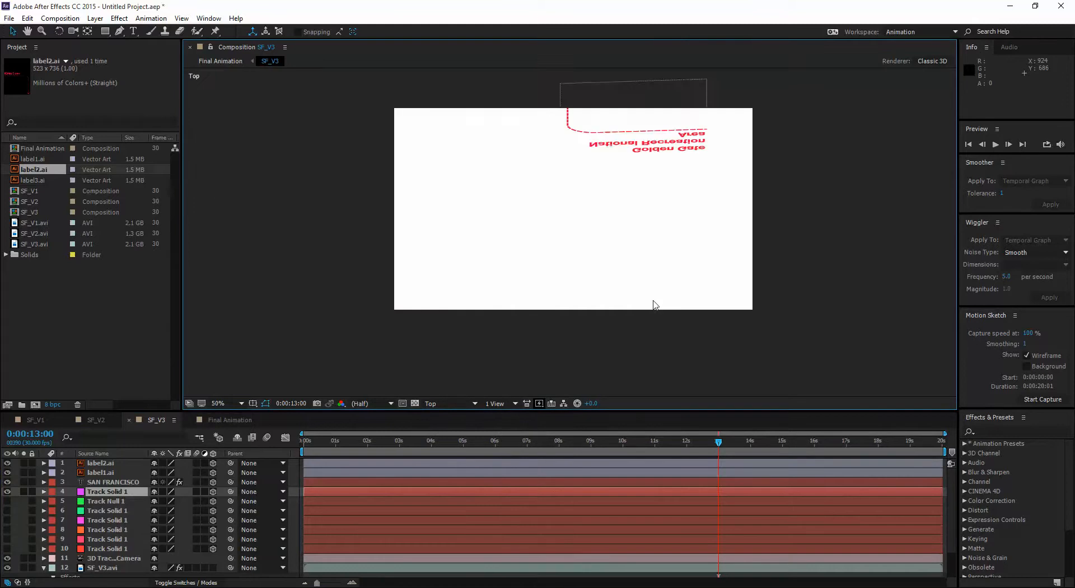
scroll(672, 287, down, 1)
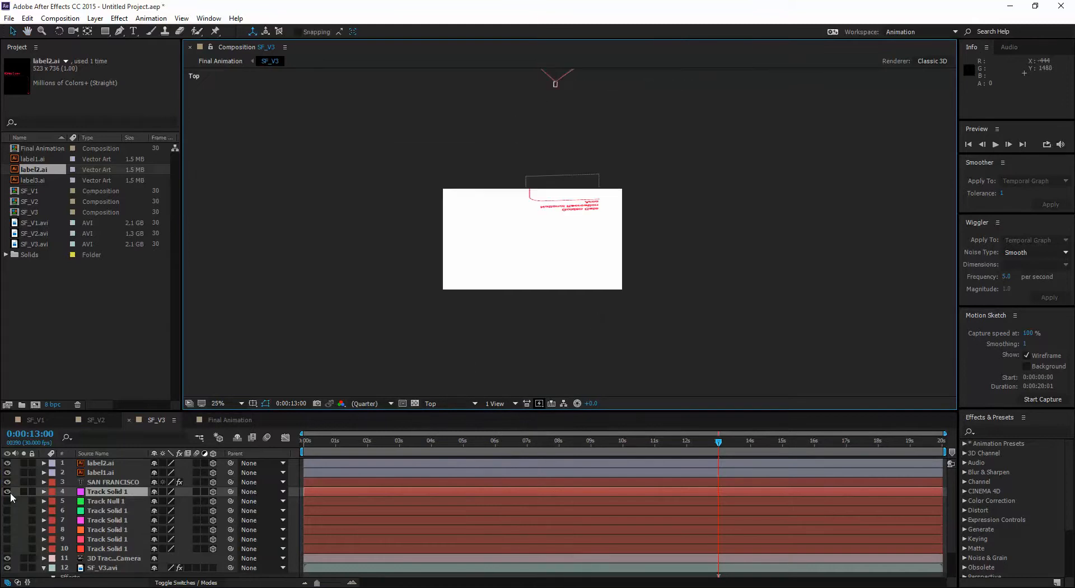
click(106, 464)
drag(640, 227, 617, 369)
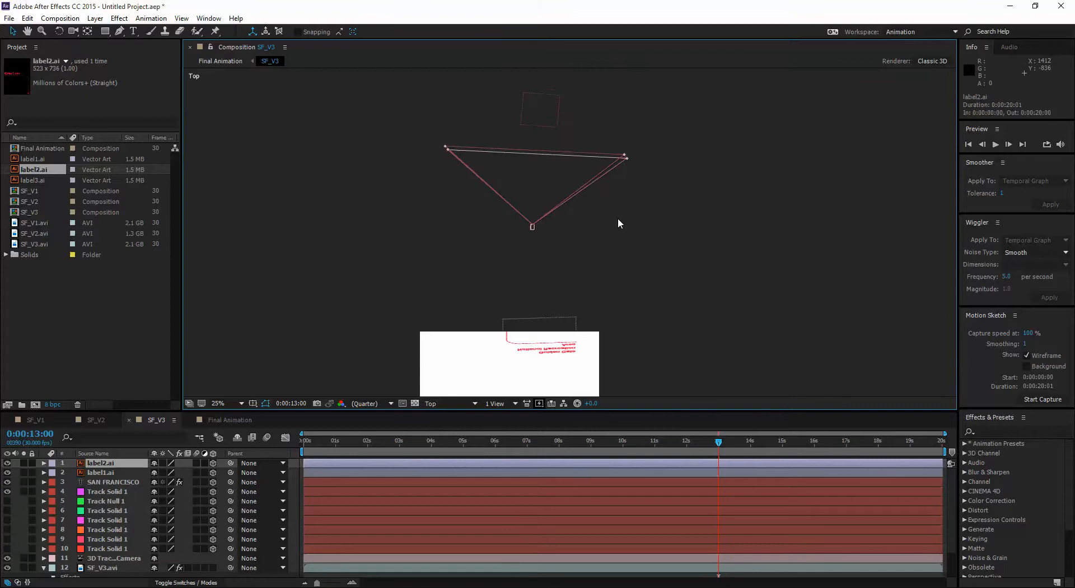
scroll(609, 216, down, 2)
scroll(542, 180, up, 2)
scroll(546, 180, down, 1)
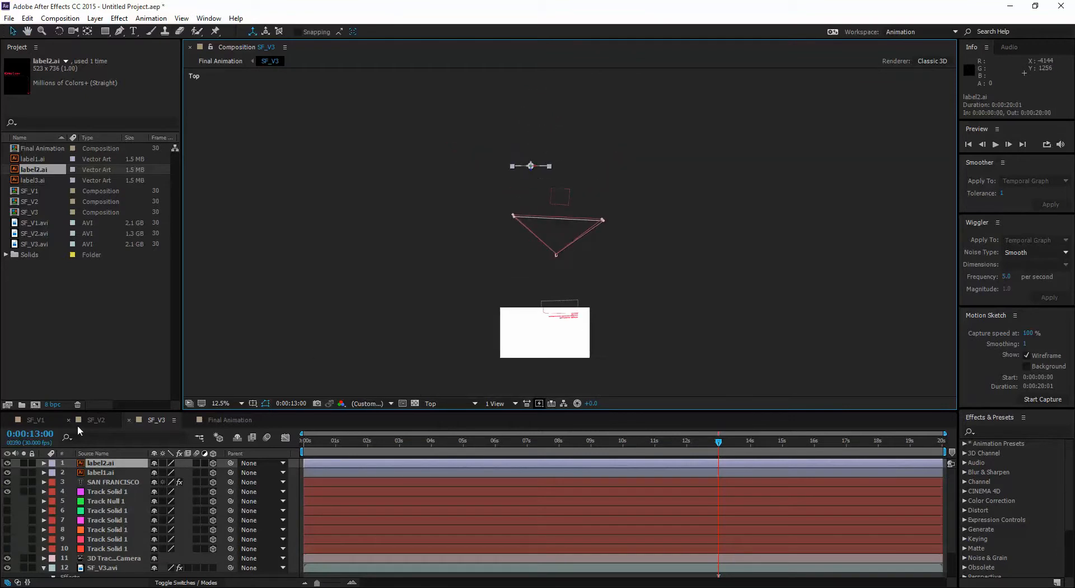
click(7, 492)
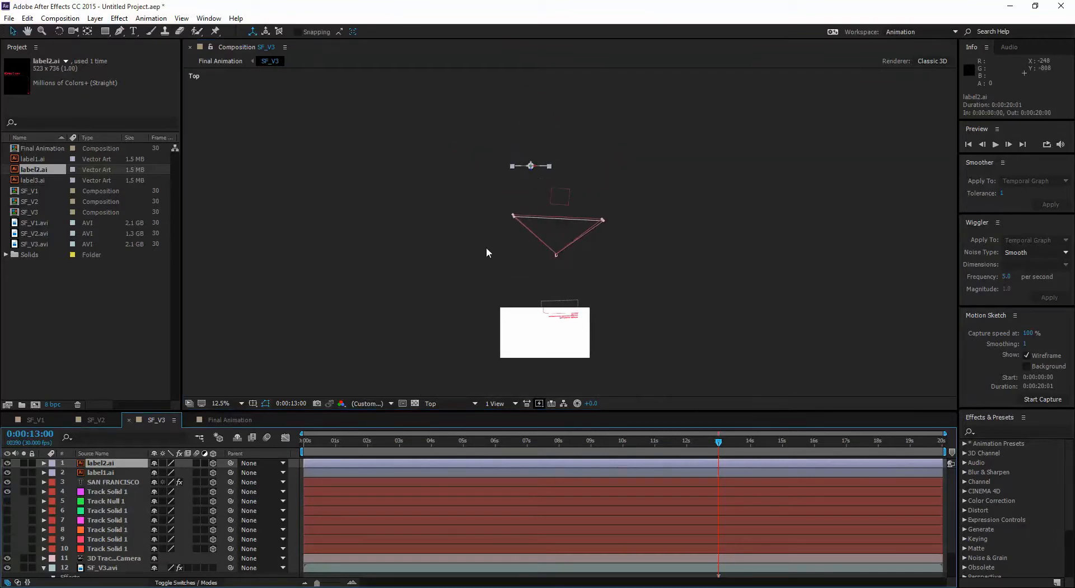
scroll(555, 155, up, 1)
drag(501, 154, 465, 181)
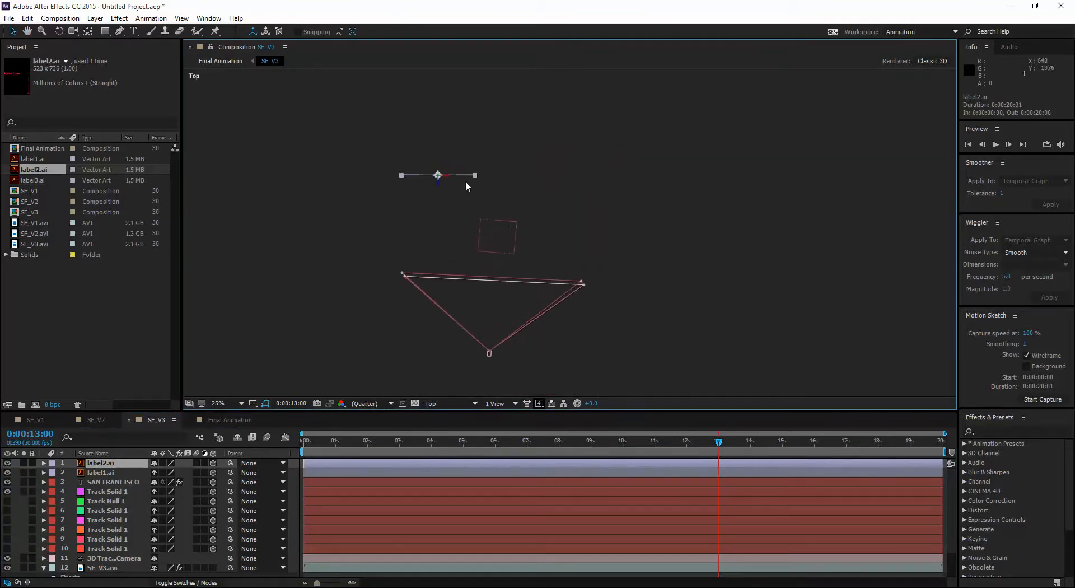
scroll(461, 179, up, 1)
drag(328, 123, 500, 256)
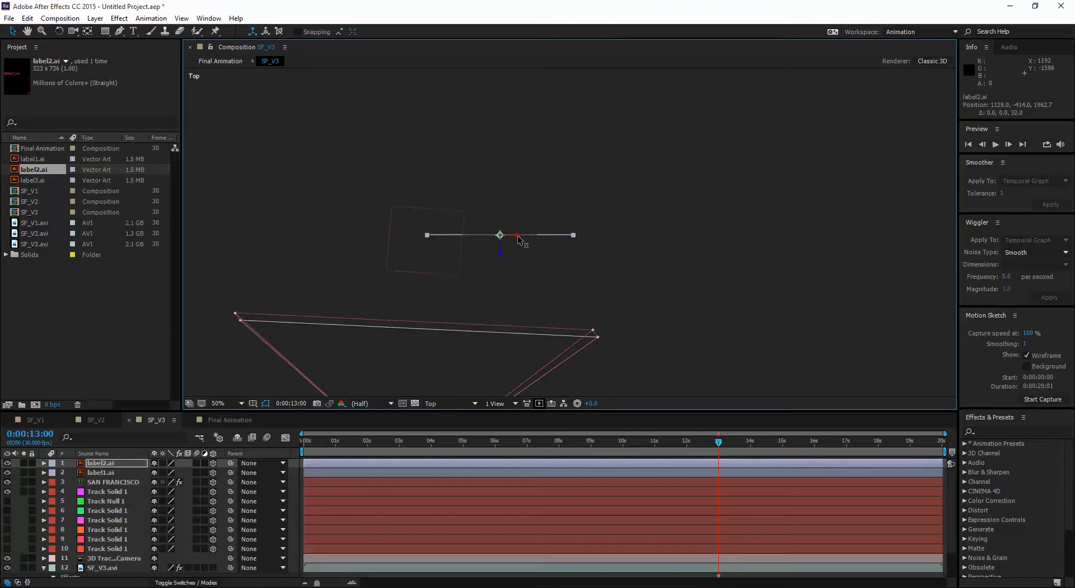
Fine-tune the position of label2.ai in the Top view to X 1136 and Z 1930.7.
click(497, 255)
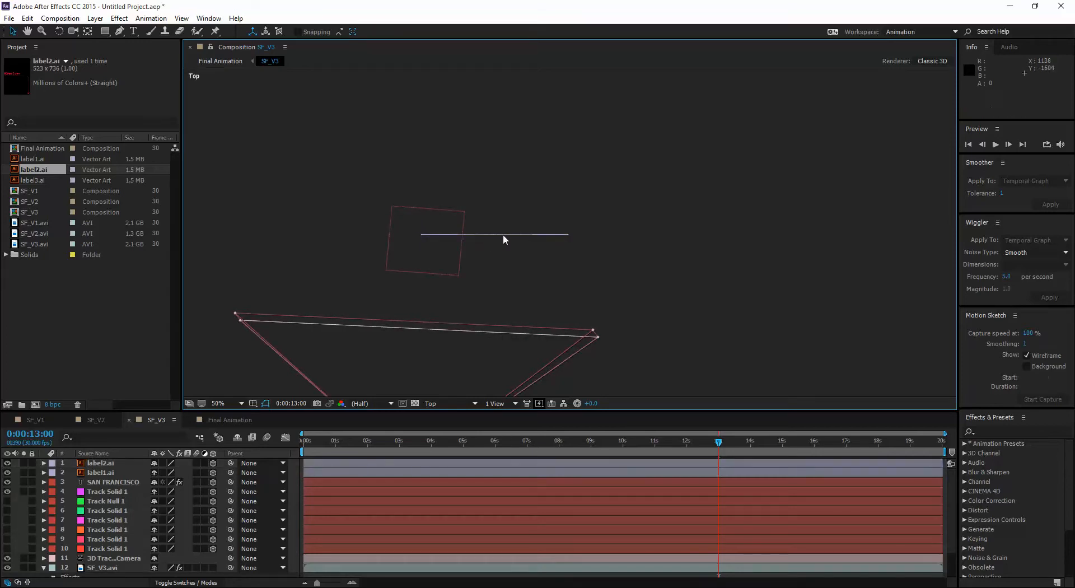
click(503, 234)
click(497, 251)
click(502, 234)
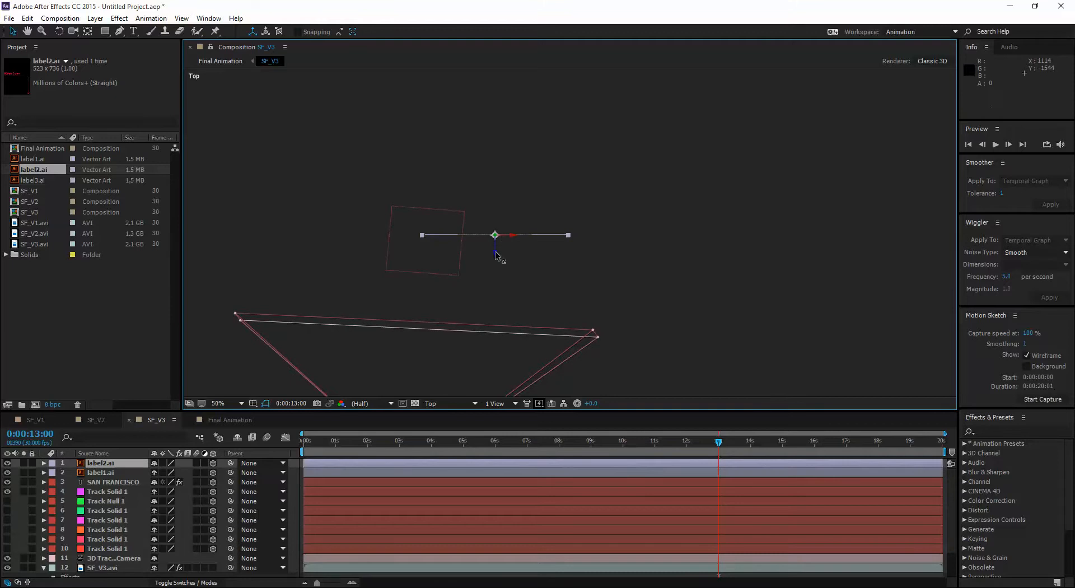
key(ctrl+z)
click(509, 246)
click(509, 244)
drag(509, 244, 516, 244)
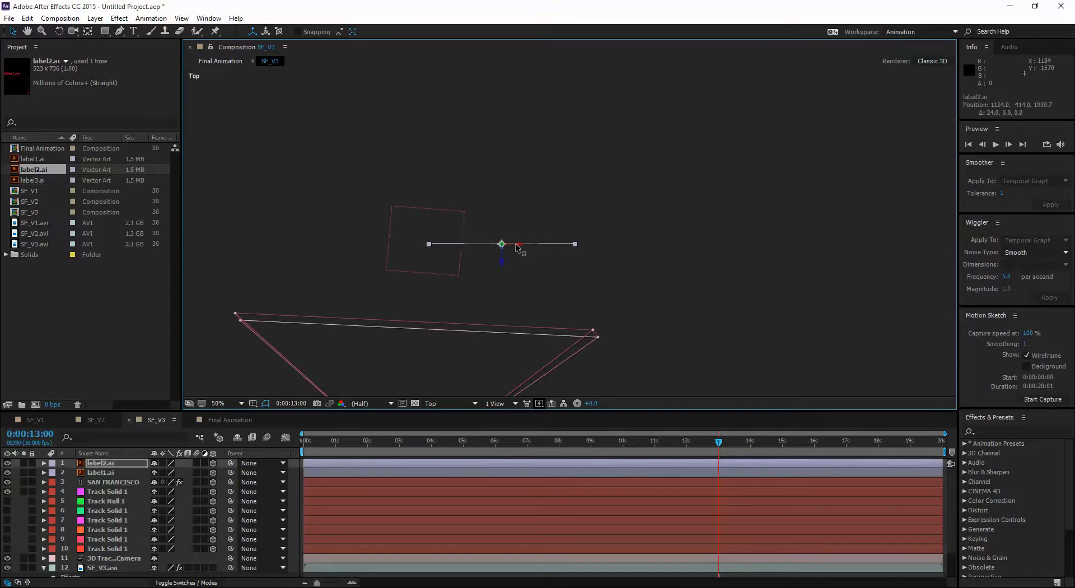
click(547, 357)
Examine the Kirby Cove label's placement relative to the magenta track solid in the Active Camera view.
click(447, 404)
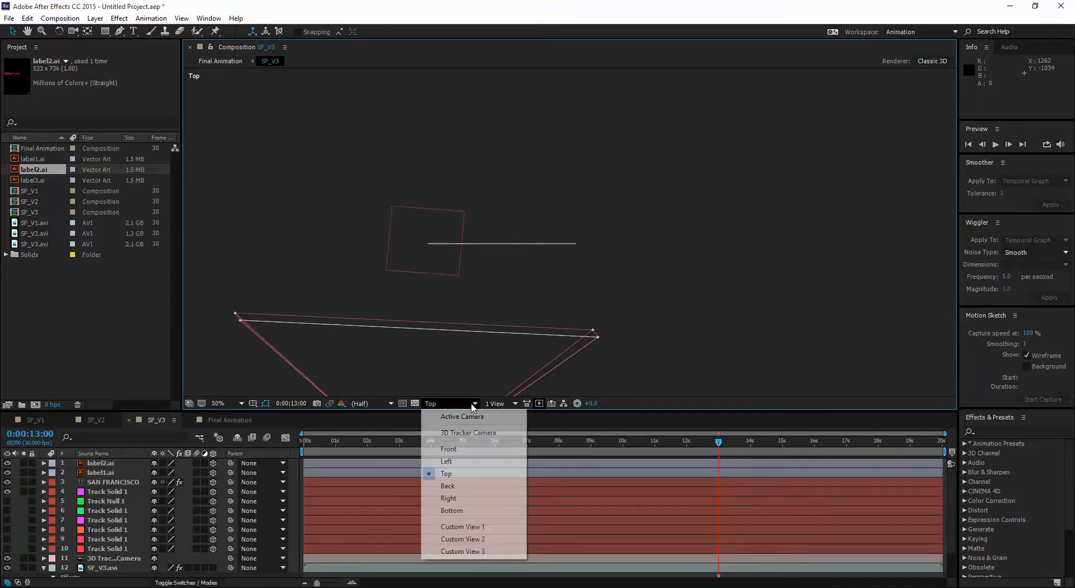
click(480, 414)
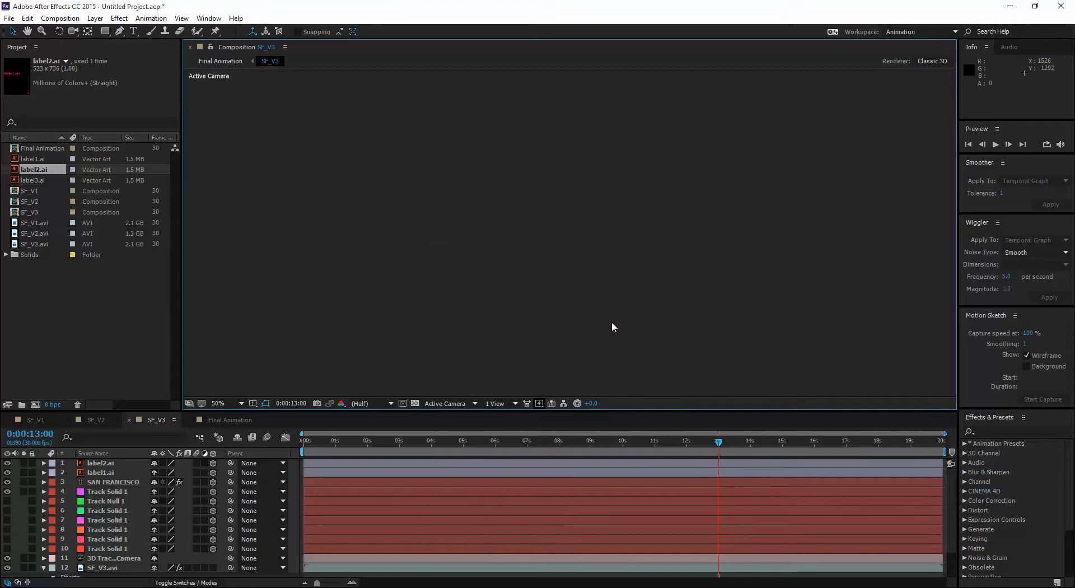
click(459, 405)
click(470, 420)
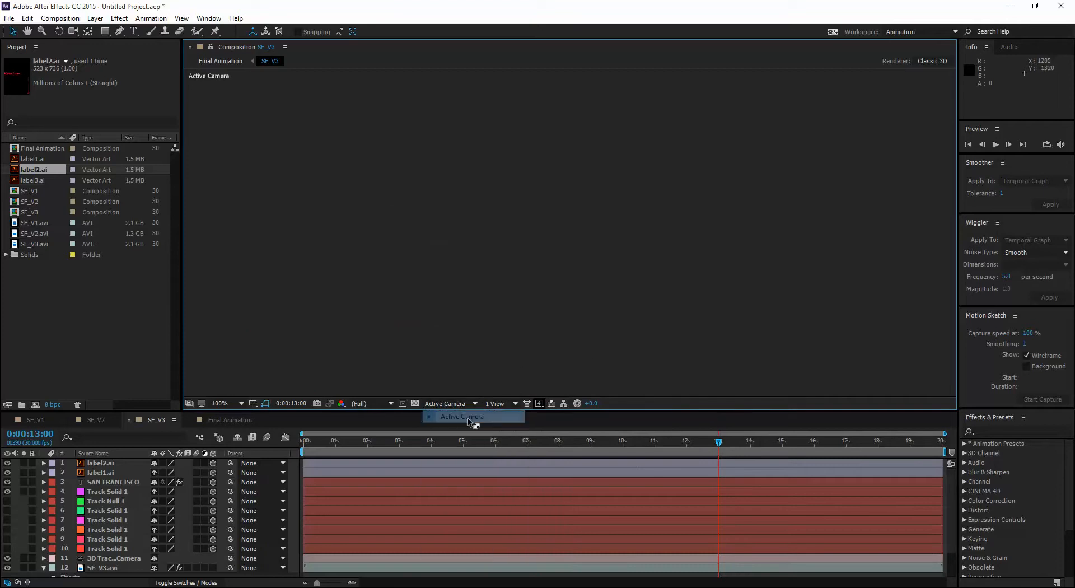
click(99, 482)
scroll(459, 300, down, 10)
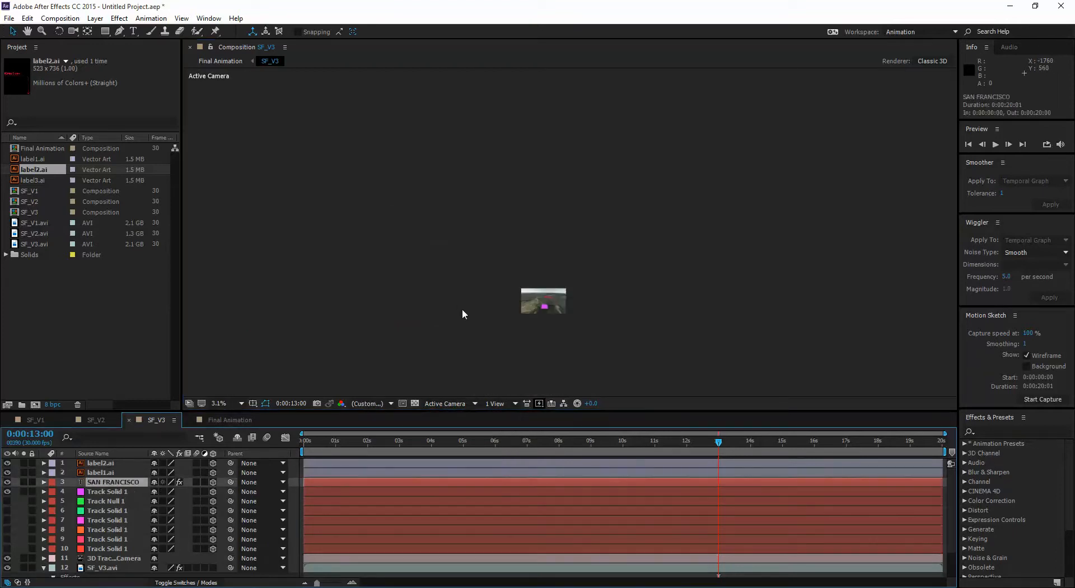
scroll(579, 296, up, 1)
drag(580, 295, 596, 266)
scroll(583, 286, up, 2)
drag(569, 336, 545, 240)
drag(543, 296, 573, 261)
scroll(548, 258, up, 1)
scroll(574, 261, up, 1)
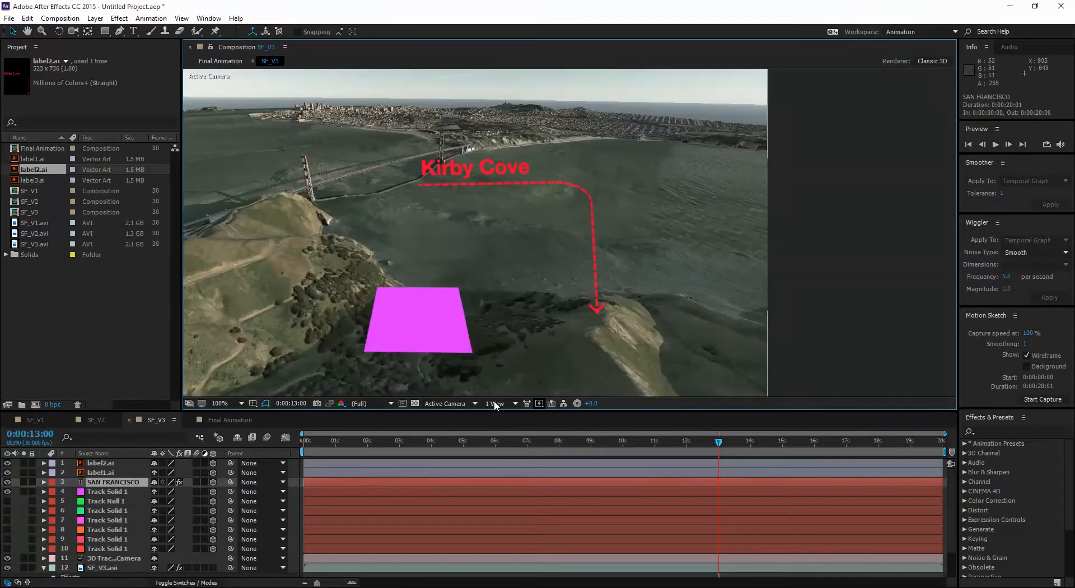
In the Left view, tilt label2.ai relative to the track solid by setting its X Rotation to 26°.
click(452, 408)
click(467, 466)
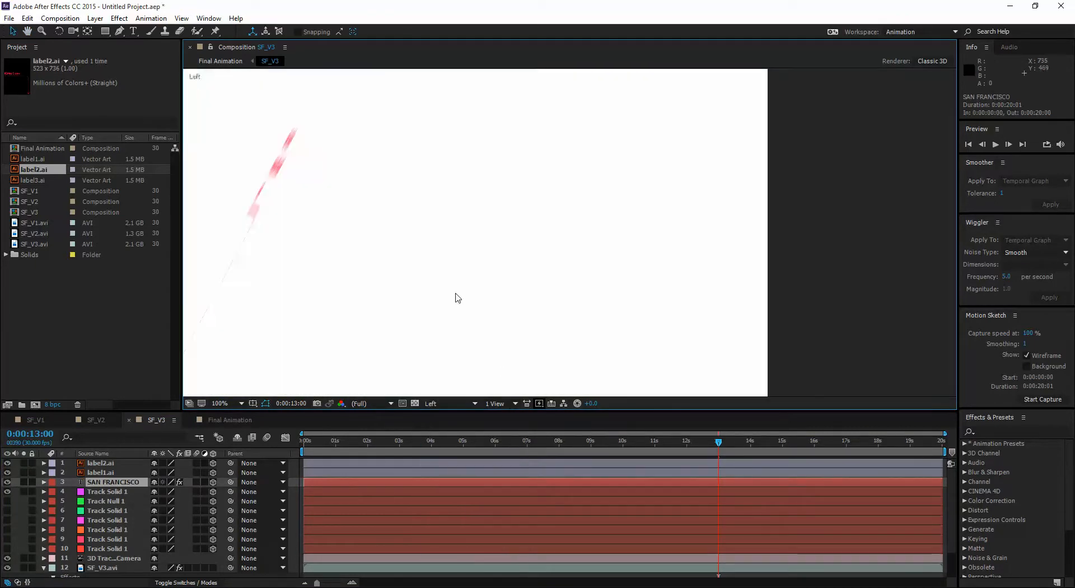
click(106, 464)
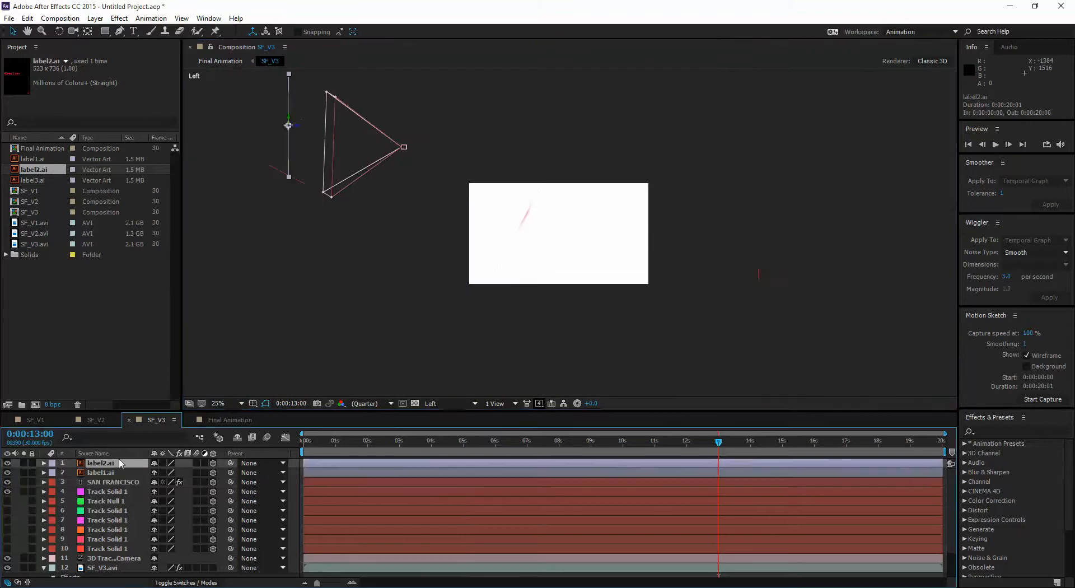
drag(344, 308, 402, 369)
click(112, 492)
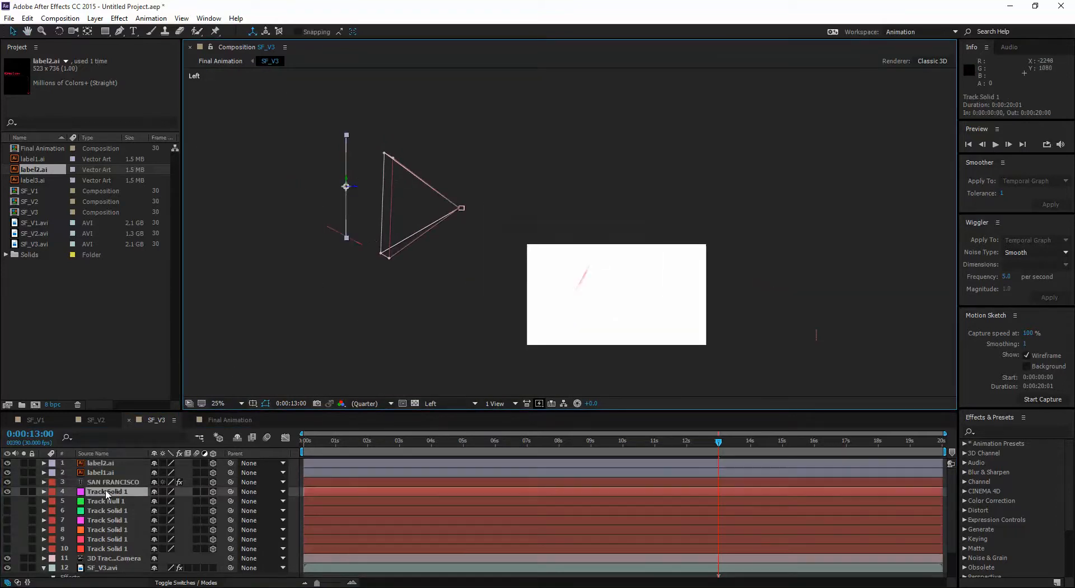
click(130, 463)
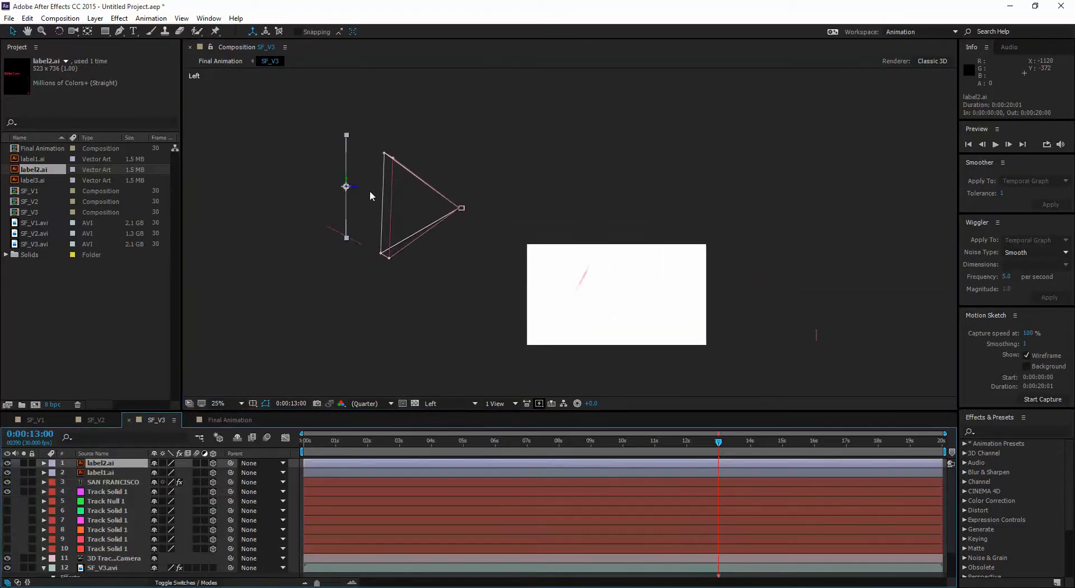
scroll(367, 222, up, 2)
drag(312, 240, 505, 257)
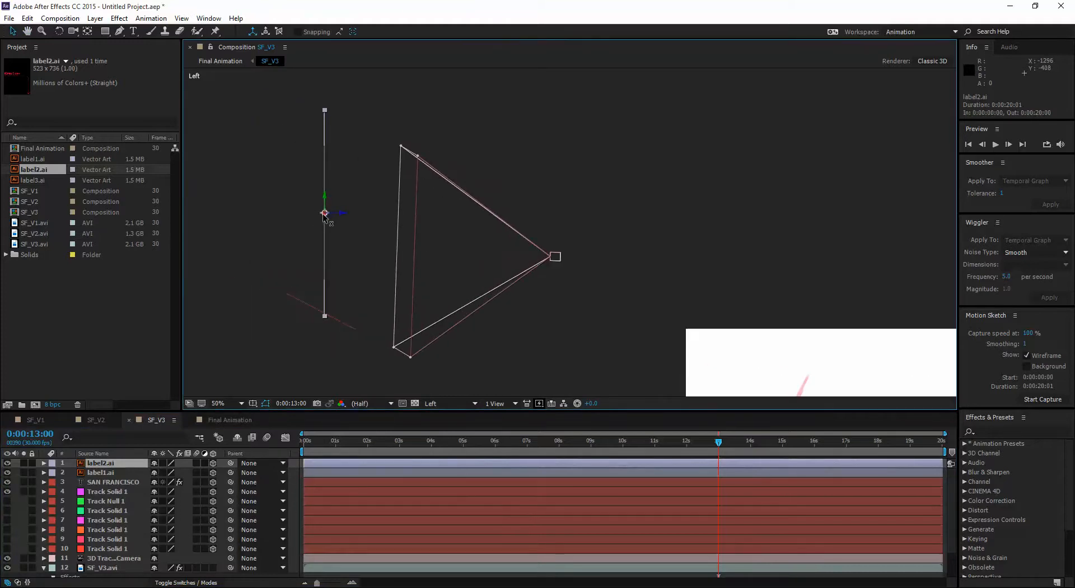
click(57, 32)
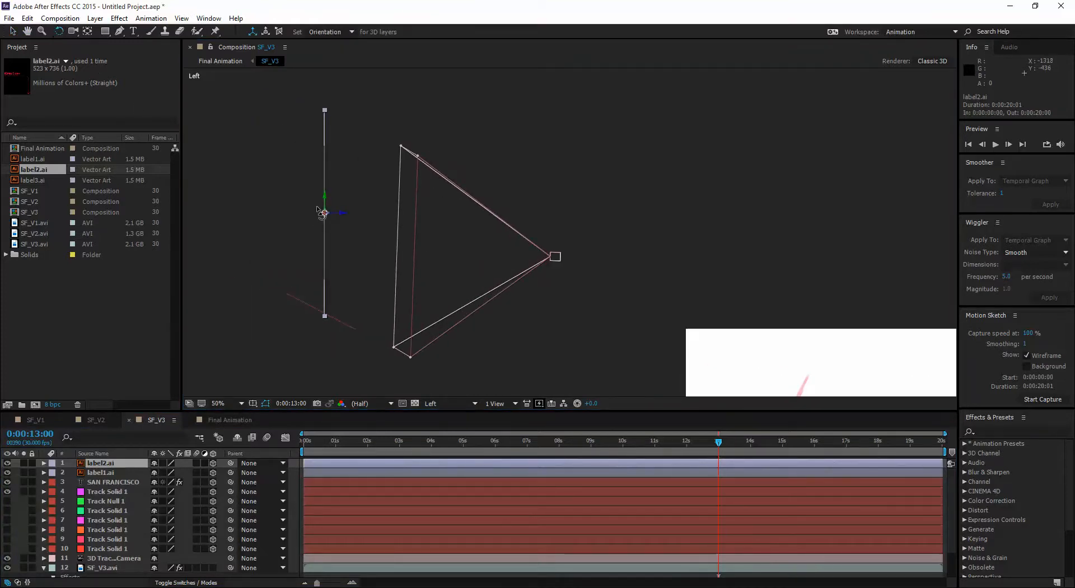
click(43, 463)
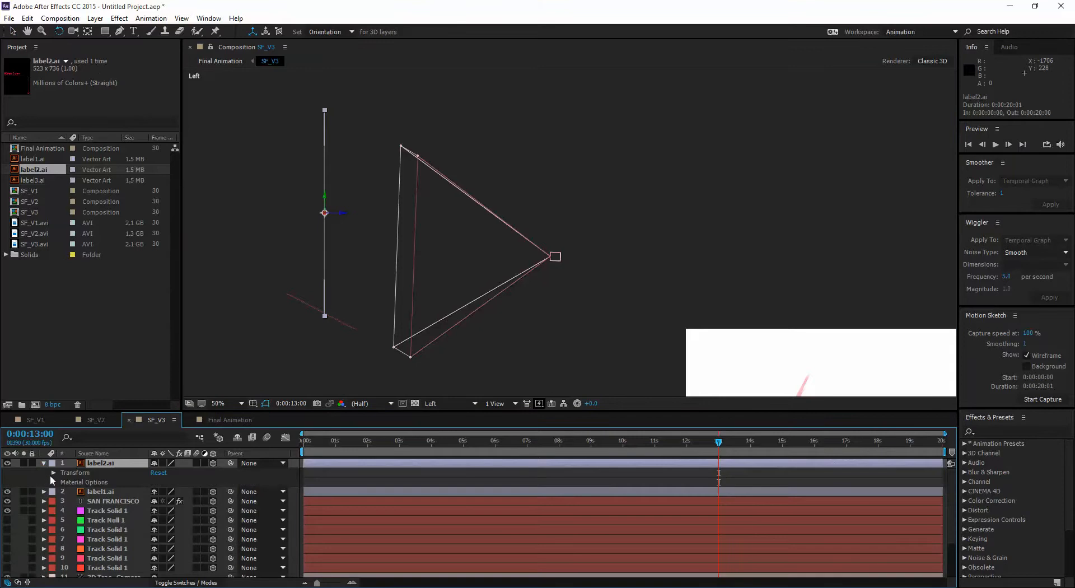
click(54, 472)
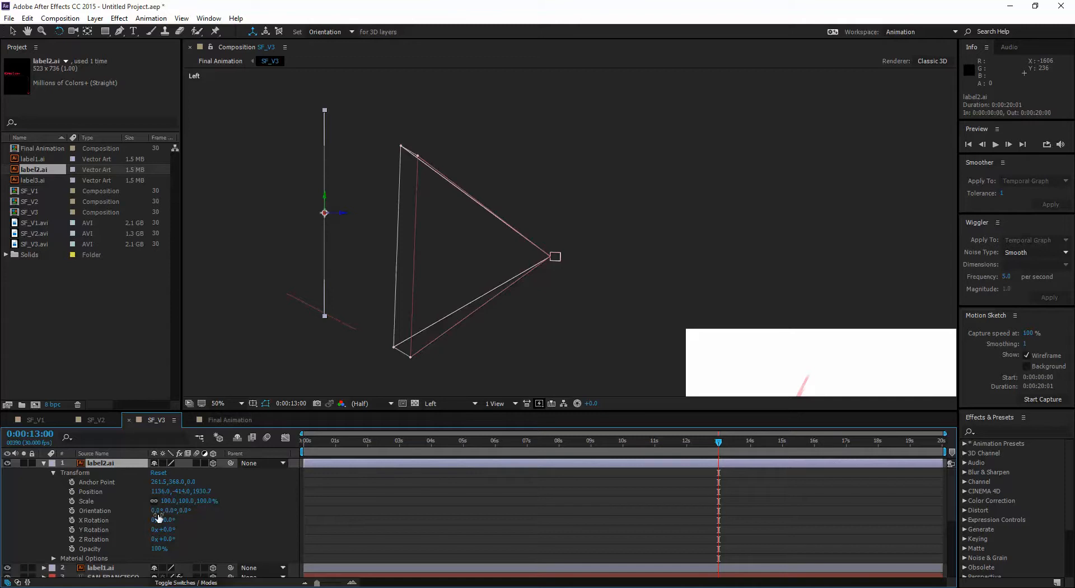
drag(171, 522, 184, 522)
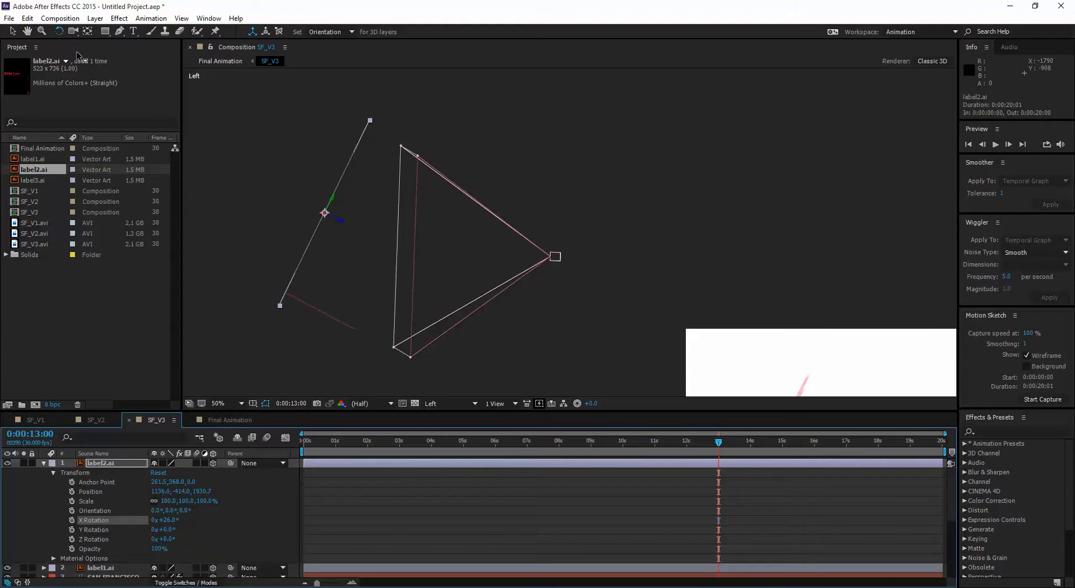
In the Left view, move label2.ai toward the track solid, to about Y -387.6 and Z 1762.3.
click(12, 31)
mouse_move(336, 202)
mouse_down()
mouse_move(339, 186)
mouse_move(368, 215)
mouse_move(357, 202)
mouse_up()
click(356, 203)
Examine the placement of label2.ai relative to the track solid in the Top view.
click(451, 403)
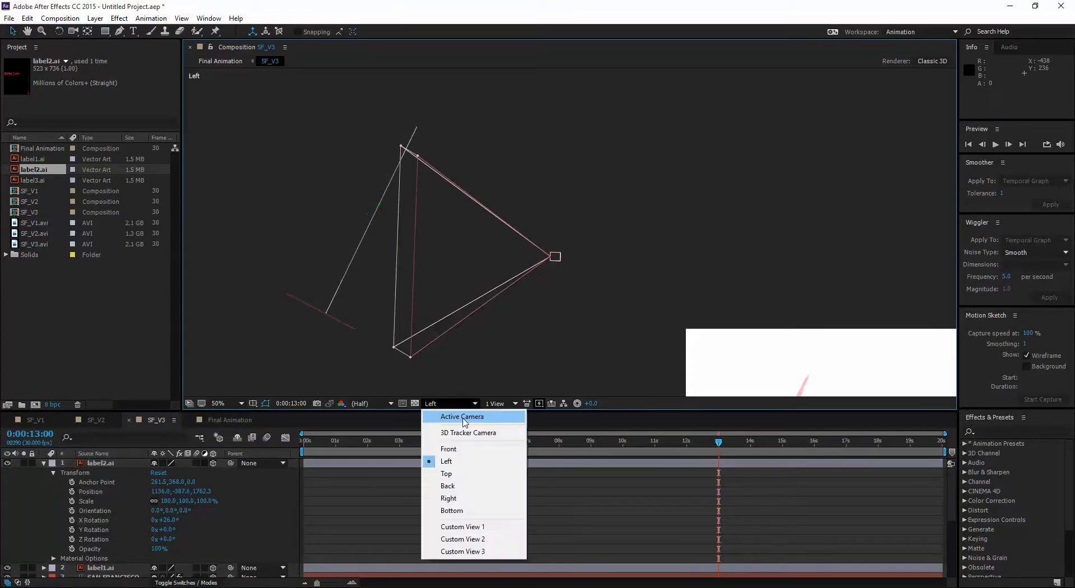
click(446, 473)
drag(767, 314, 472, 298)
drag(573, 189, 540, 322)
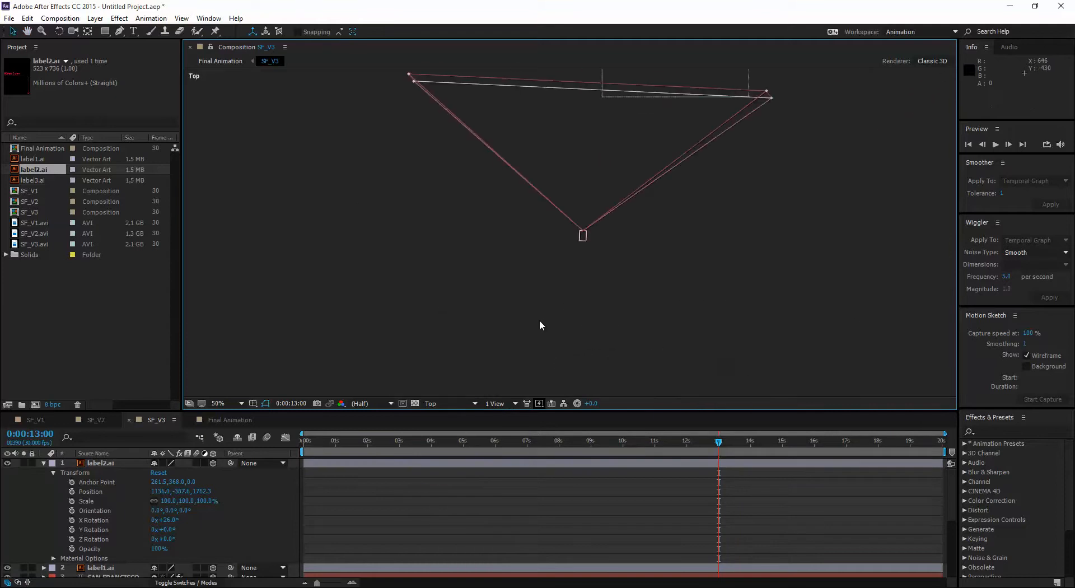
scroll(545, 311, down, 3)
scroll(583, 255, up, 2)
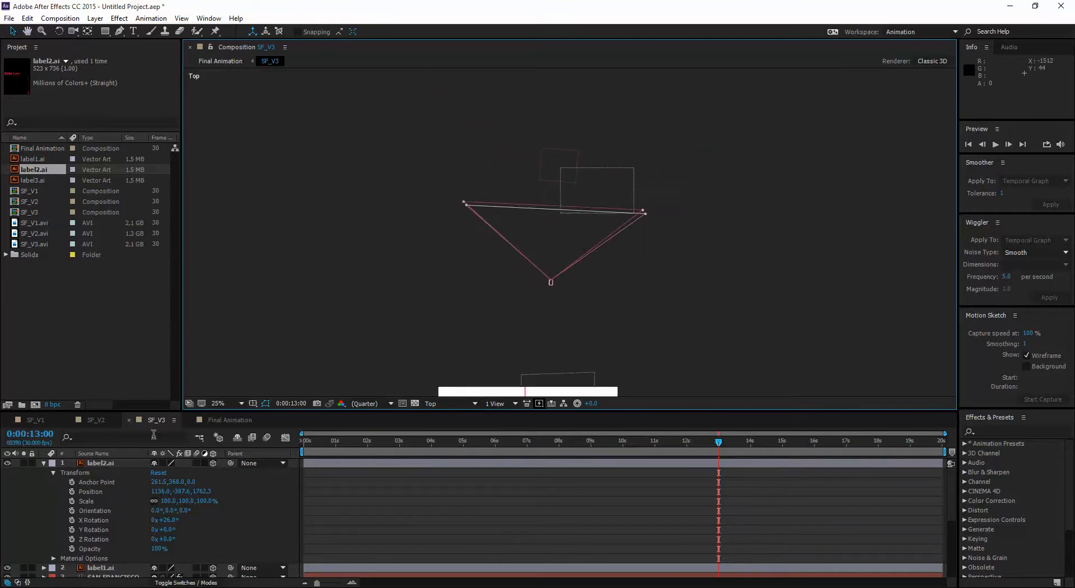
click(92, 464)
drag(685, 251, 652, 309)
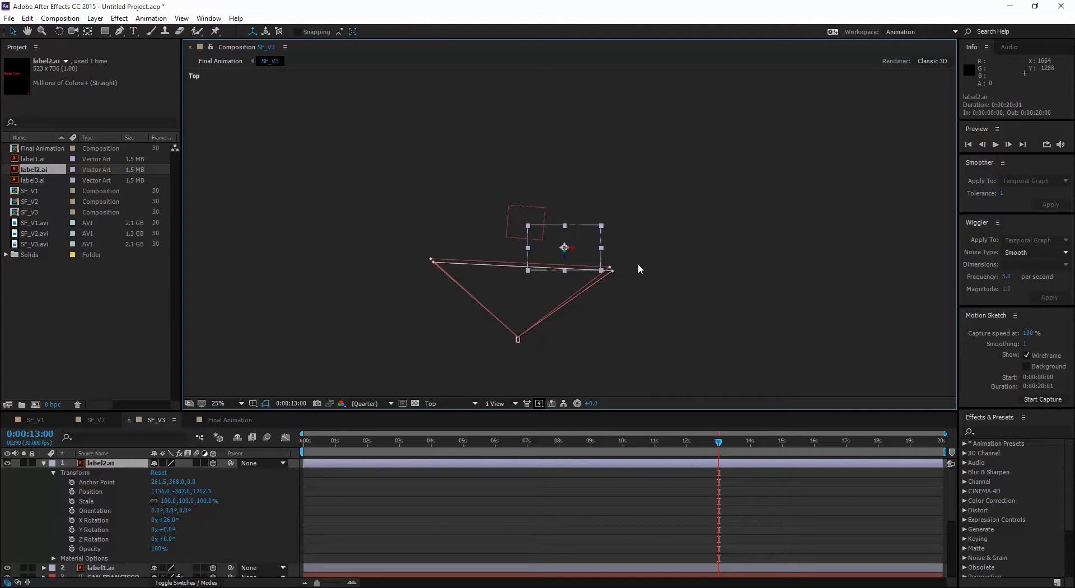
scroll(599, 260, up, 2)
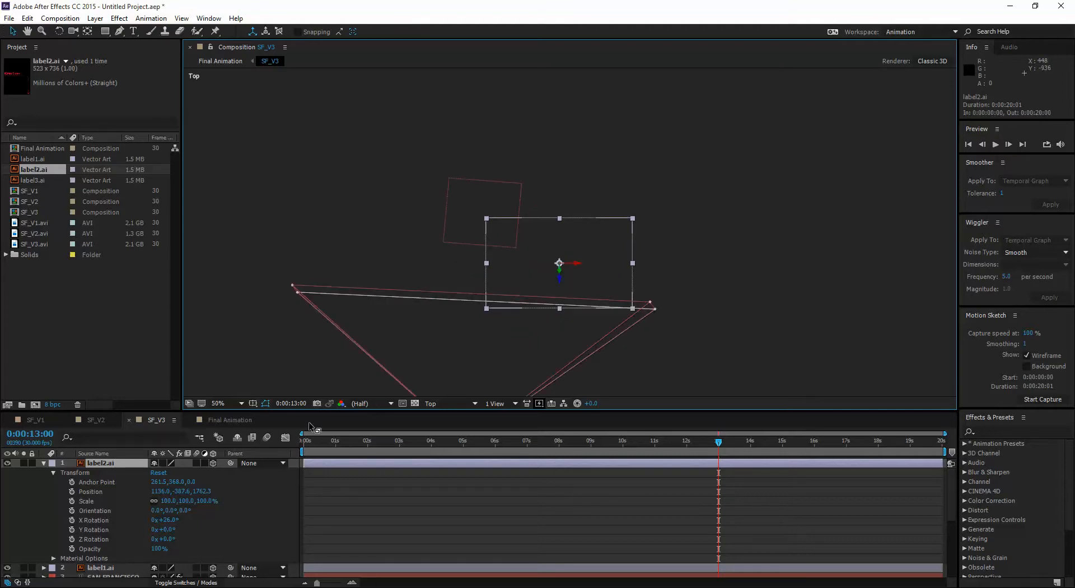
Compare label2.ai's placement in the Back and Right views, ending in the Active Camera view.
click(465, 404)
click(459, 486)
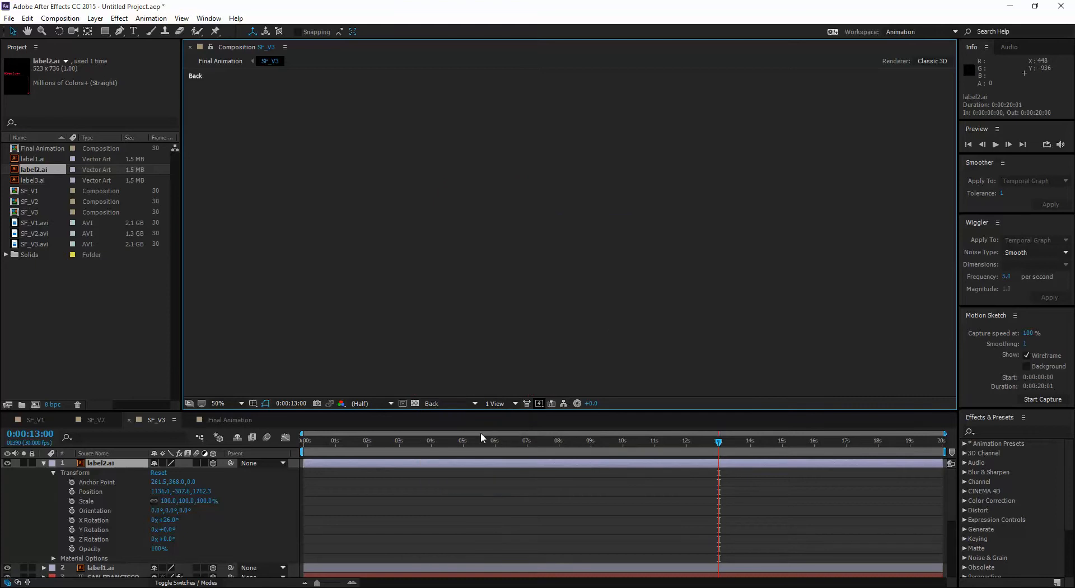
scroll(524, 311, down, 2)
drag(511, 318, 576, 201)
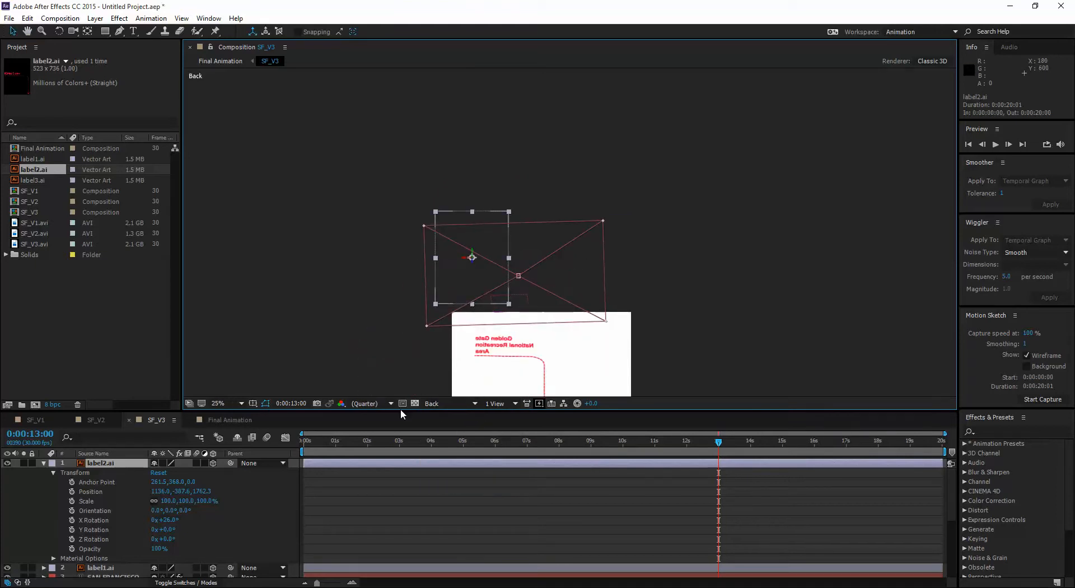
click(439, 404)
click(458, 496)
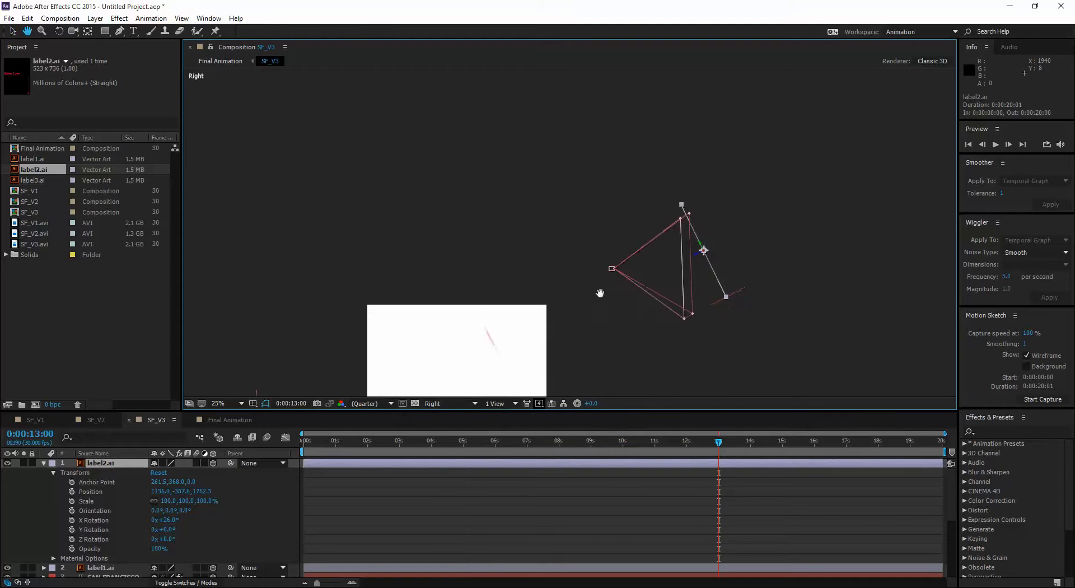
drag(600, 293, 516, 271)
click(434, 404)
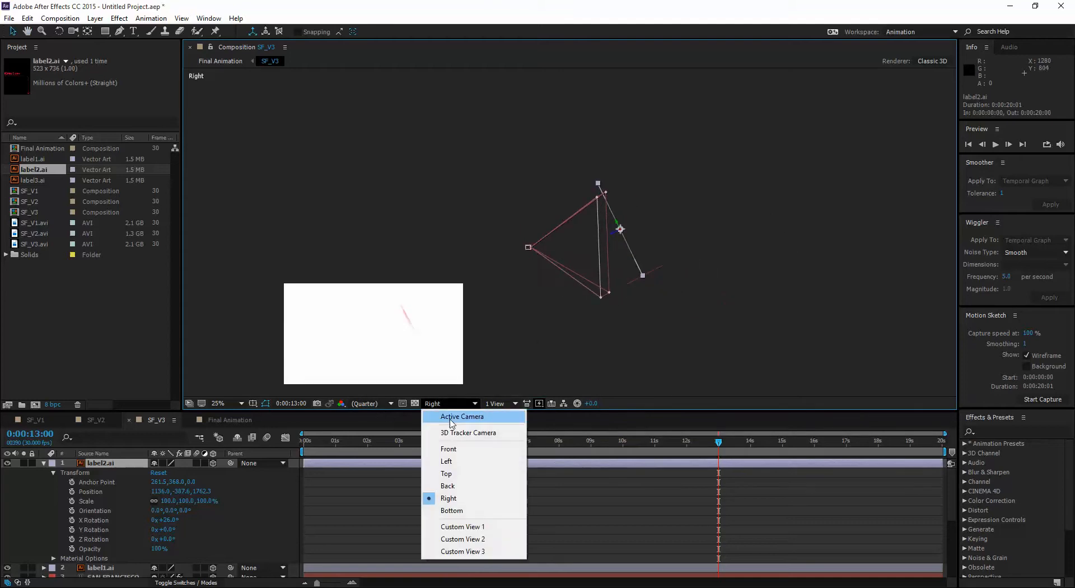
click(450, 416)
scroll(506, 318, up, 2)
drag(503, 354, 586, 228)
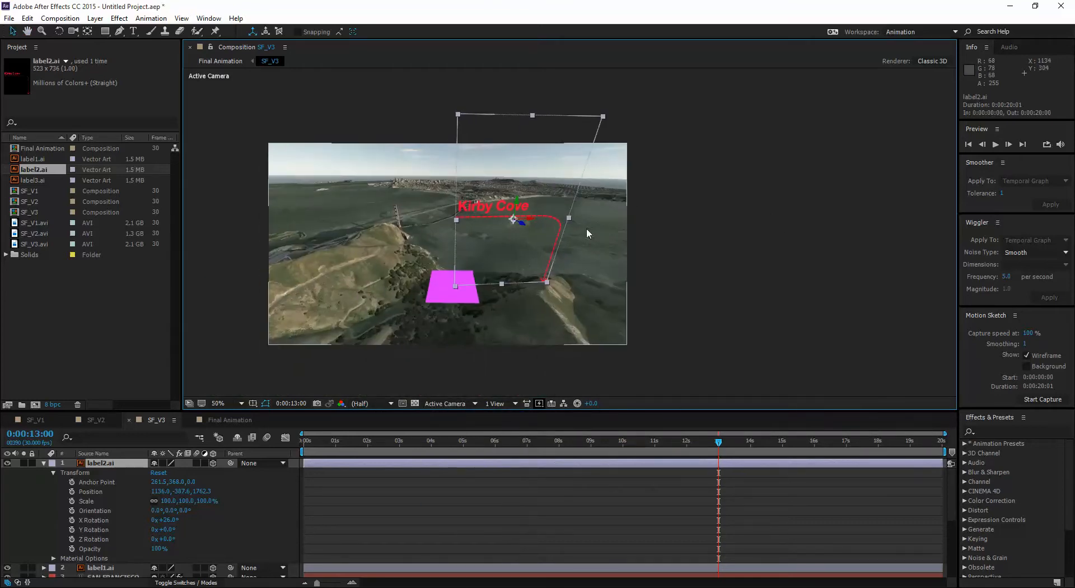
At 0:00:12:28, shift label2.ai along X to about 626.2 so the Kirby Cove arrow points at the magenta solid.
mouse_move(719, 446)
mouse_down()
mouse_move(631, 445)
mouse_move(717, 444)
mouse_up()
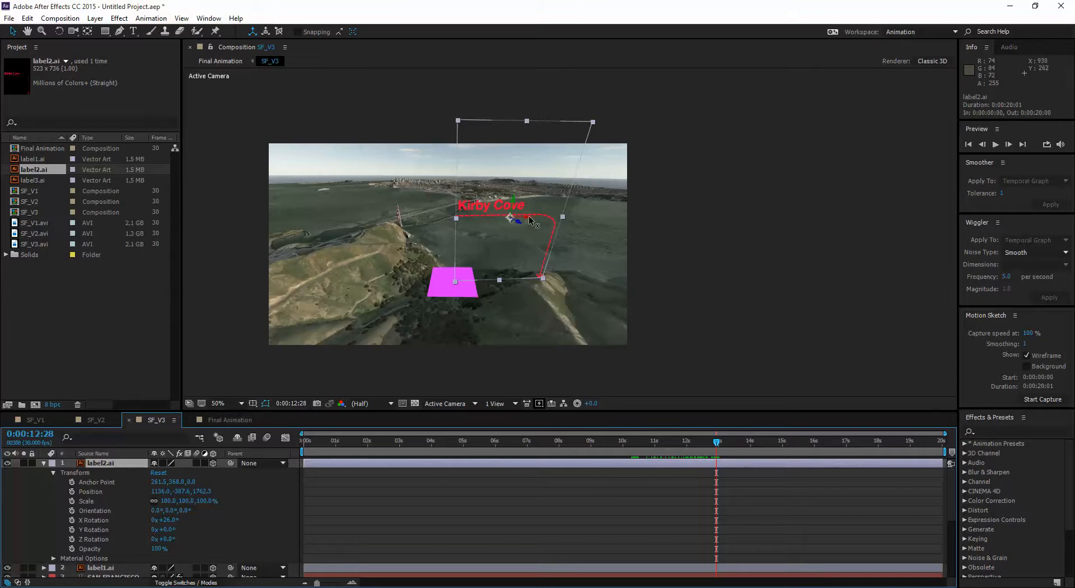
drag(530, 220, 384, 219)
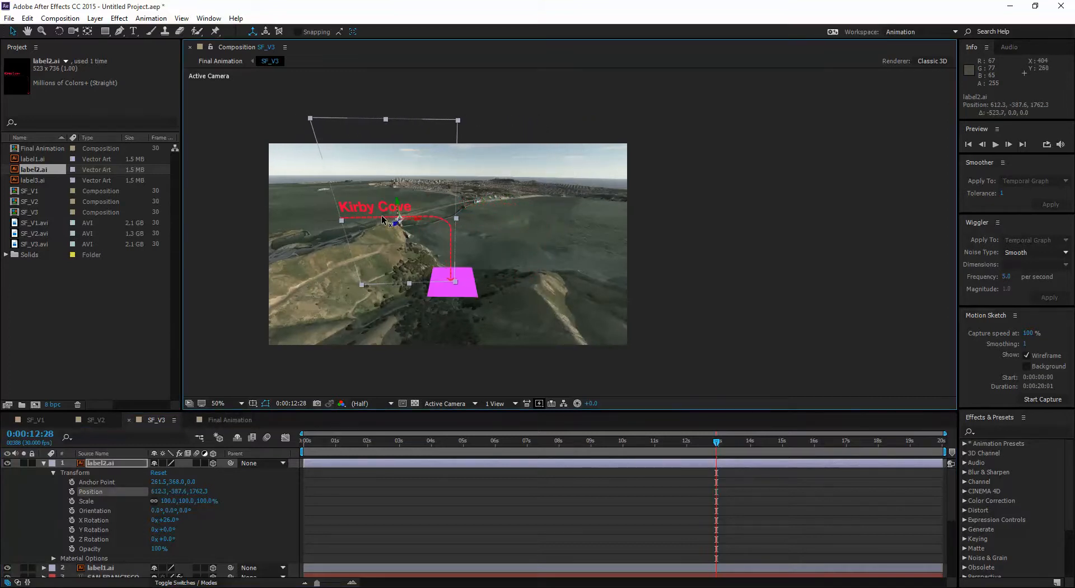
click(702, 428)
mouse_move(718, 445)
mouse_down()
mouse_move(637, 439)
mouse_move(731, 430)
mouse_move(717, 434)
mouse_up()
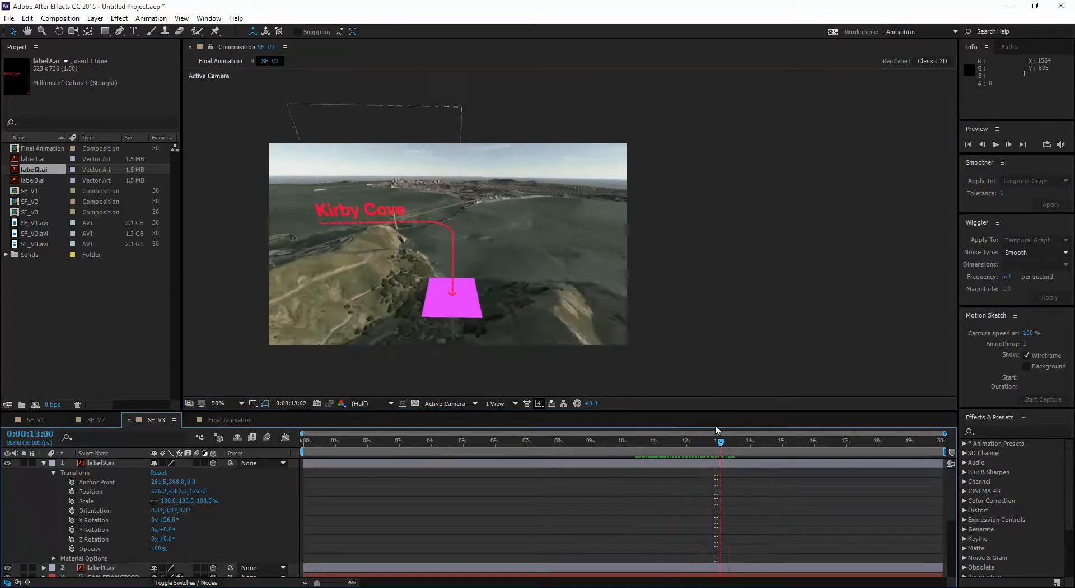
Collapse label2.ai's properties and delete the magenta Track Solid 1 layer below SAN FRANCISCO.
click(44, 463)
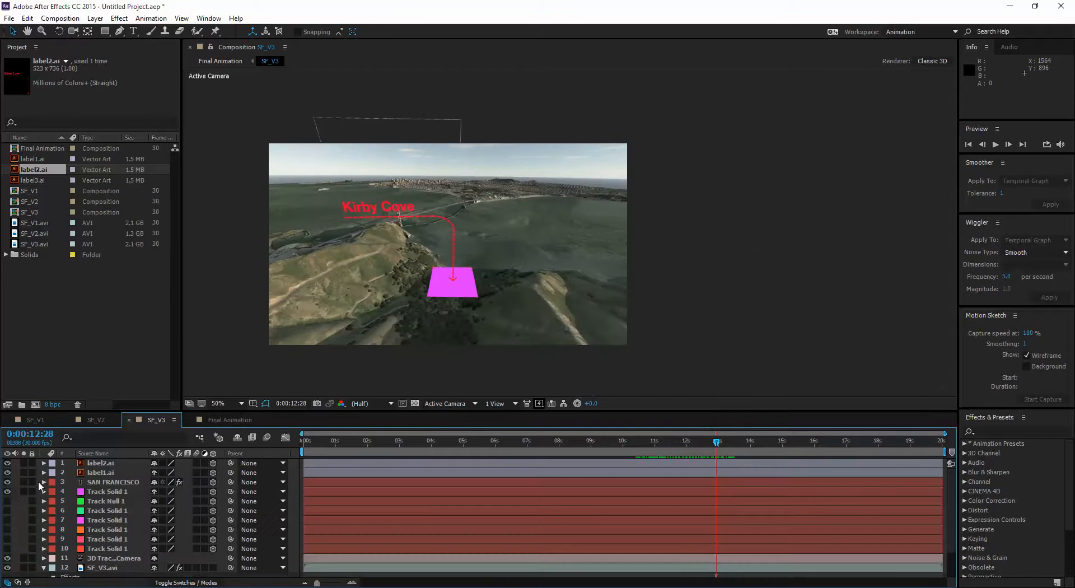
click(7, 491)
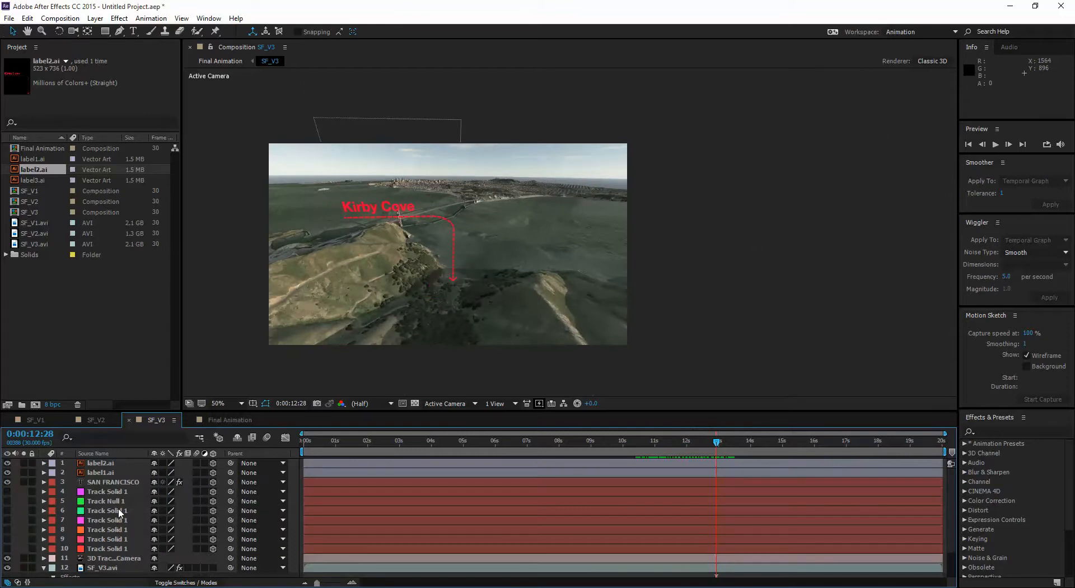
click(8, 491)
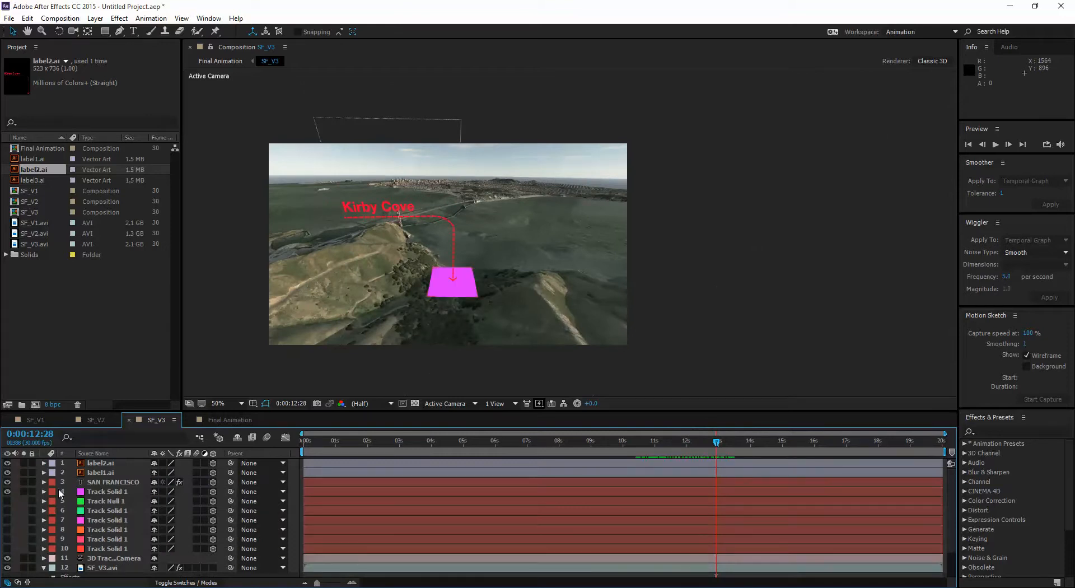
click(104, 492)
key(Delete)
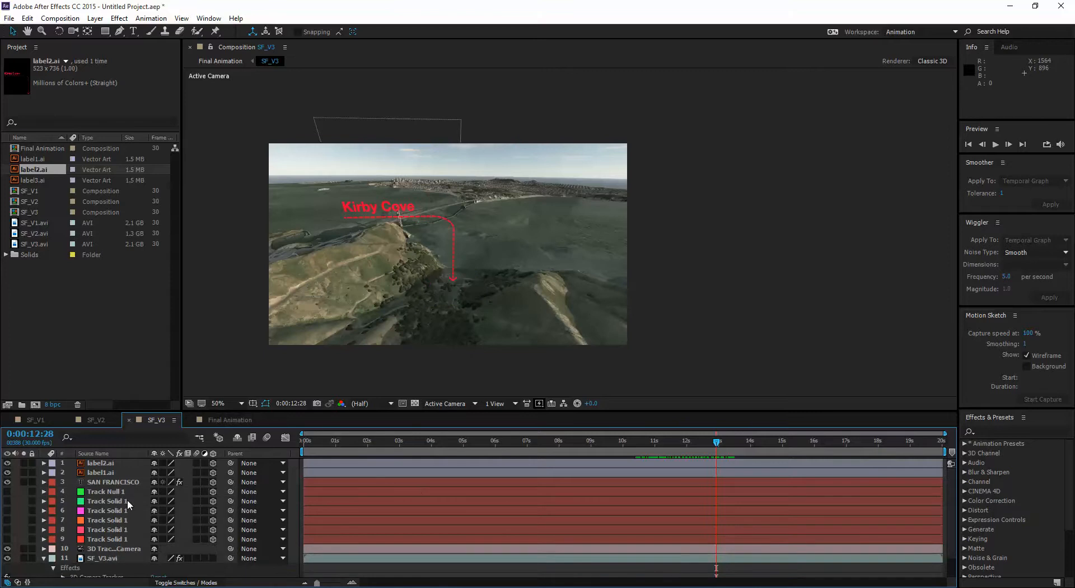
Delete Track Null 1 together with the five remaining hidden Track Solid 1 layers.
click(119, 492)
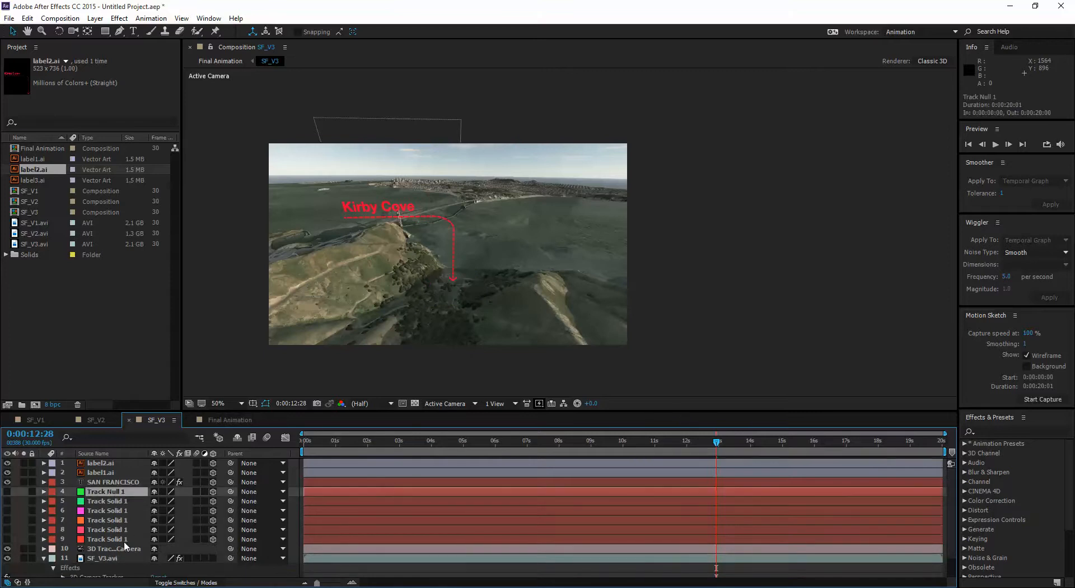
shift+click(122, 541)
key(Delete)
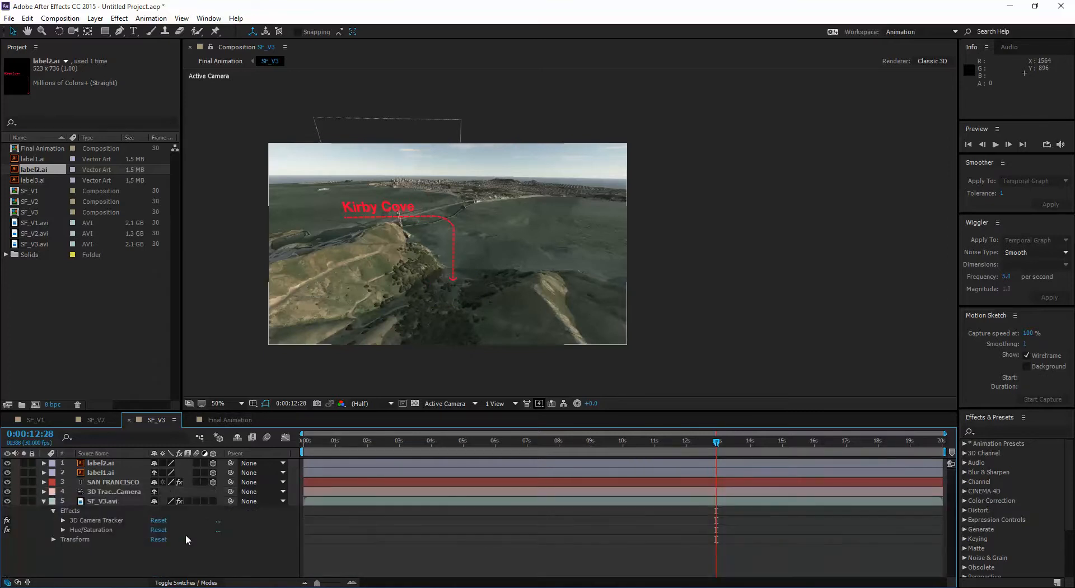
At 0:00:19:16, create a solid from the 3D Camera Tracker points on the bridge tower.
drag(716, 442, 926, 451)
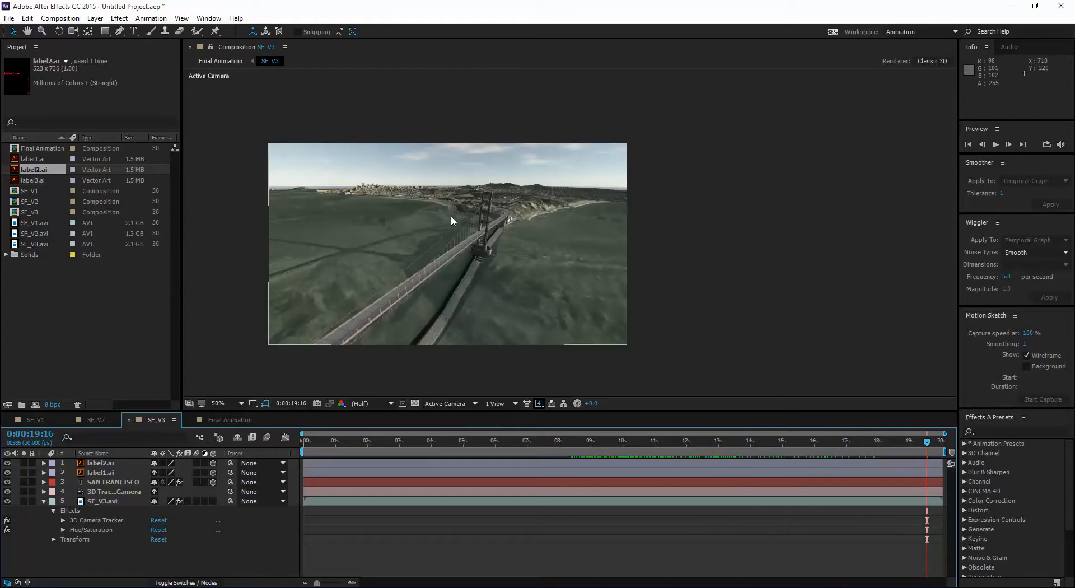
click(98, 519)
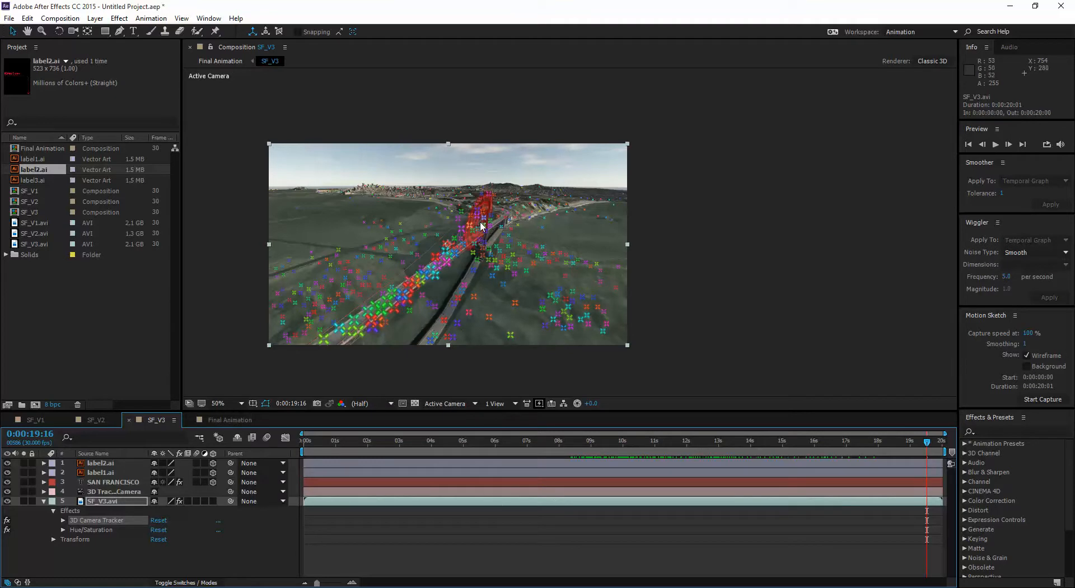
click(482, 224)
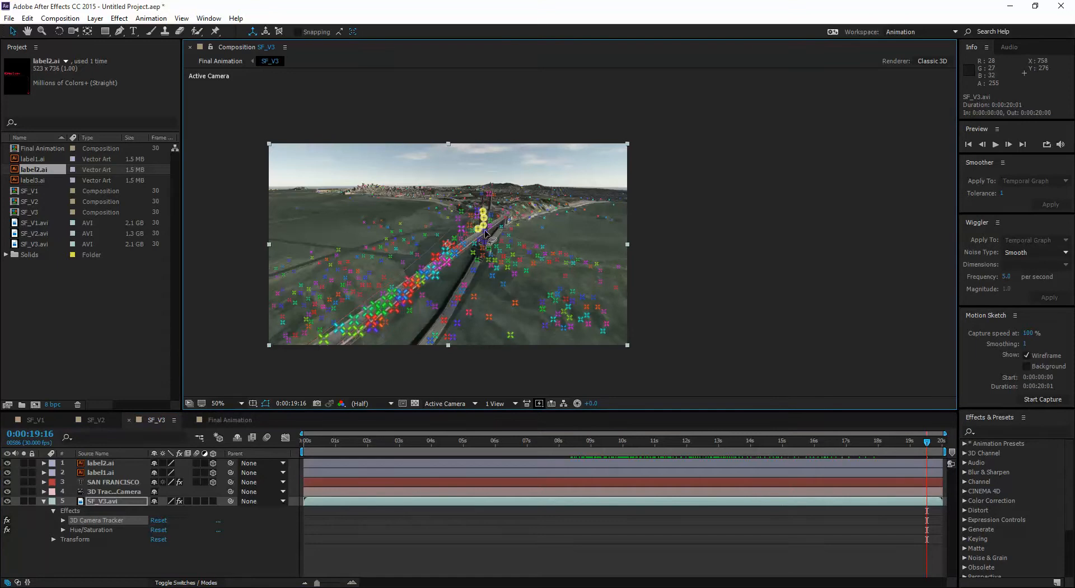
shift+click(473, 231)
shift+click(470, 226)
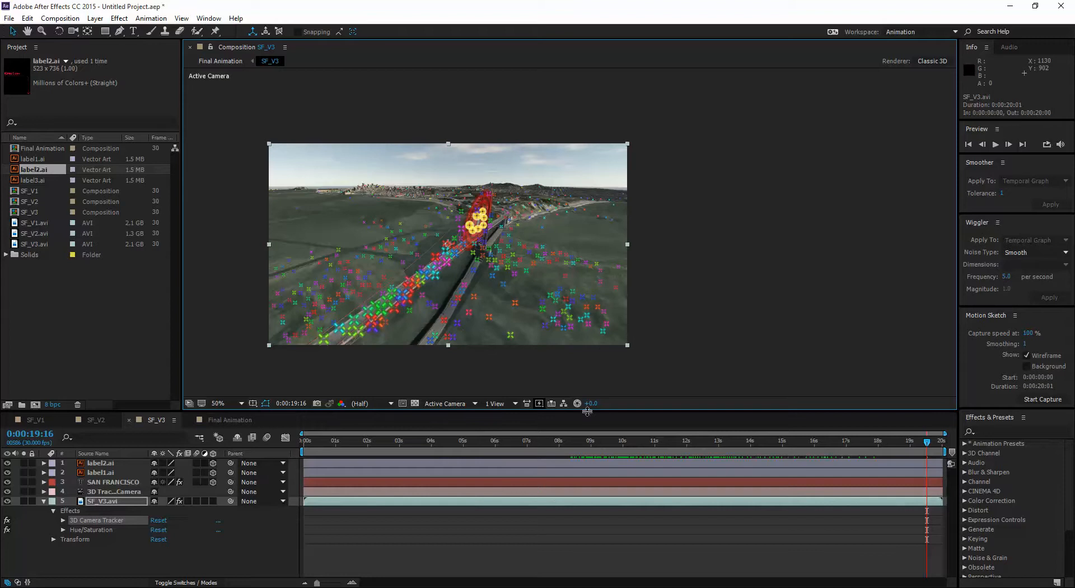
right_click(482, 219)
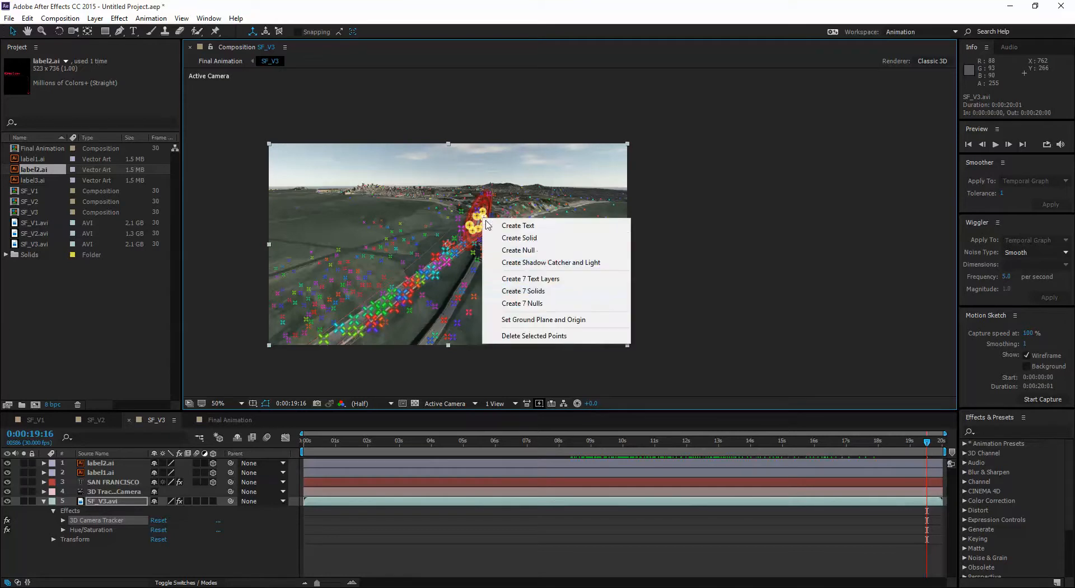
click(520, 238)
Collapse the SV_V3.avi layer's properties and move the green Track Solid 1 layer directly below label1.ai.
click(12, 32)
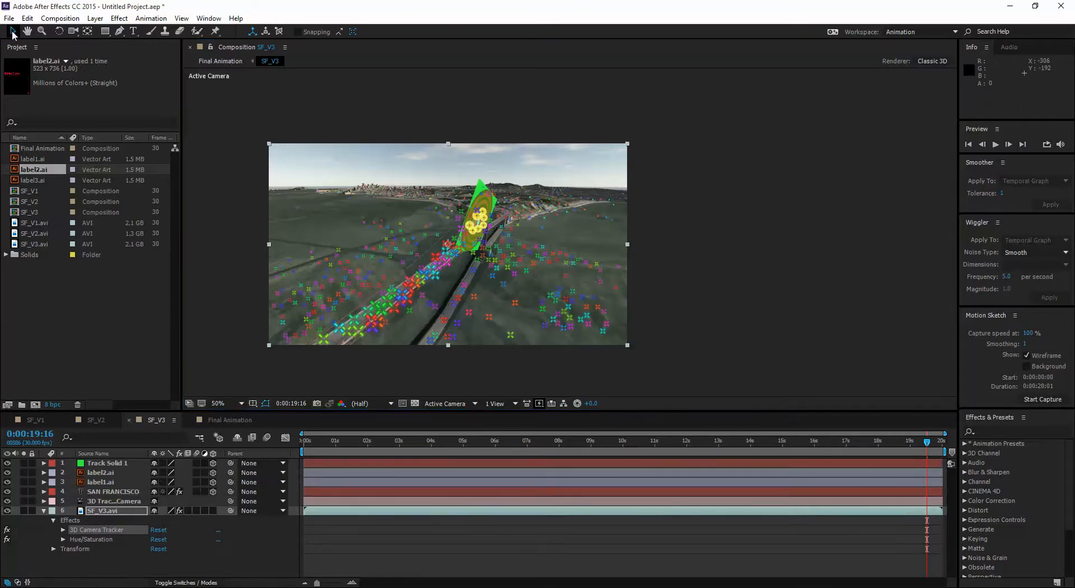
click(352, 98)
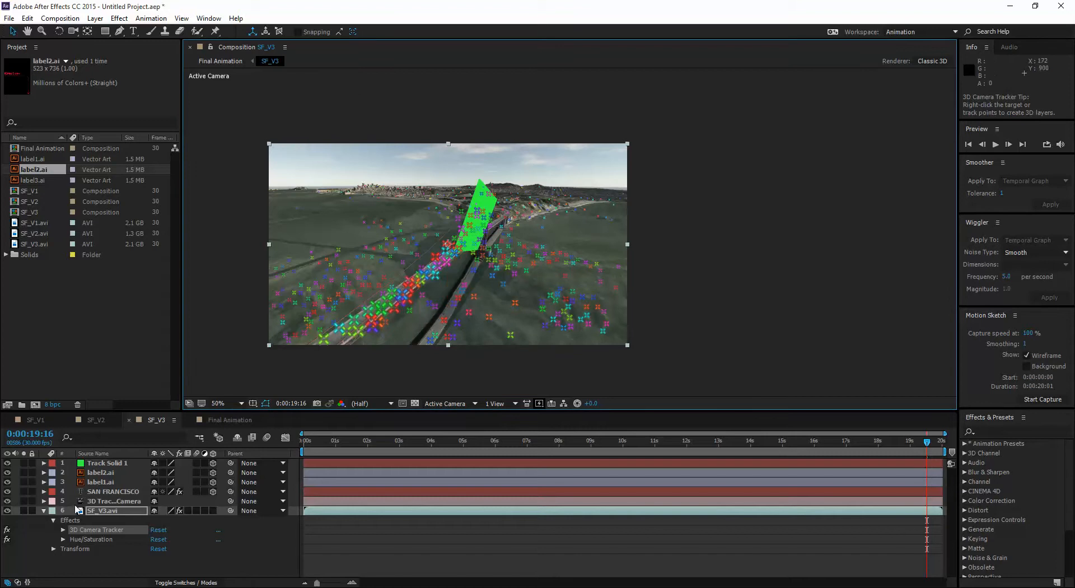
click(44, 511)
drag(106, 464, 108, 485)
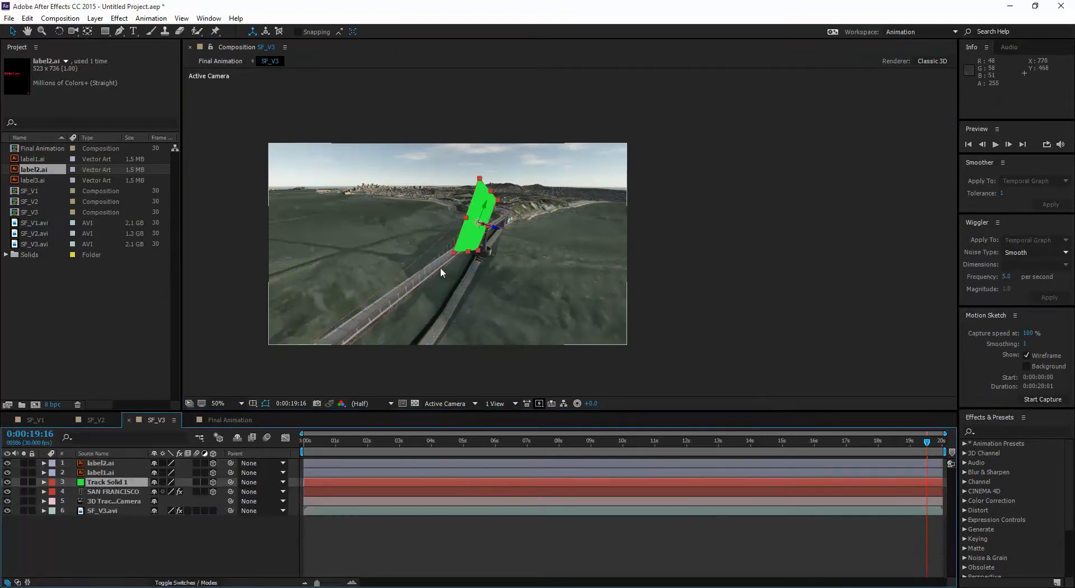
click(296, 118)
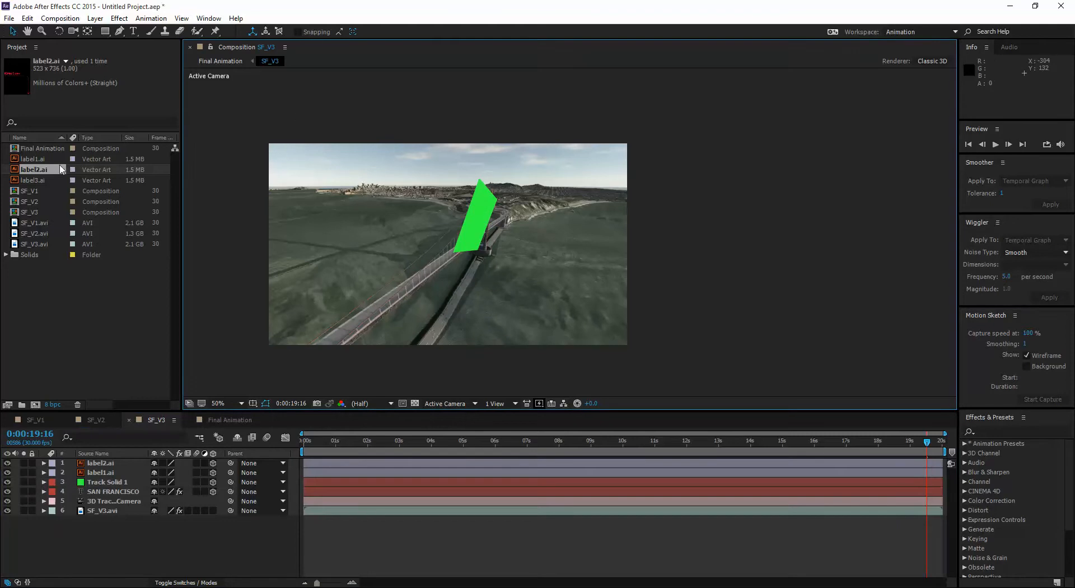
Add label3.ai to the SF_V3 composition, place it at about 994, 110 near the bridge tower, and make it a 3D layer.
click(35, 181)
drag(39, 181, 517, 224)
drag(509, 164, 533, 92)
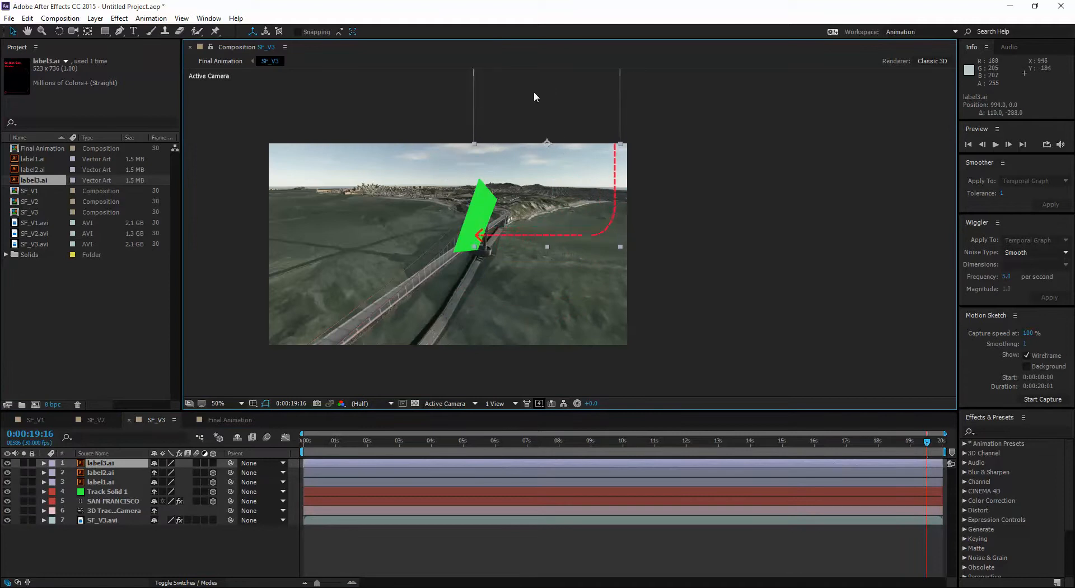
click(212, 464)
At 0:00:09:05, switch to the Top view and compare where label3.ai and Track Solid 1 sit in depth.
drag(926, 446, 602, 452)
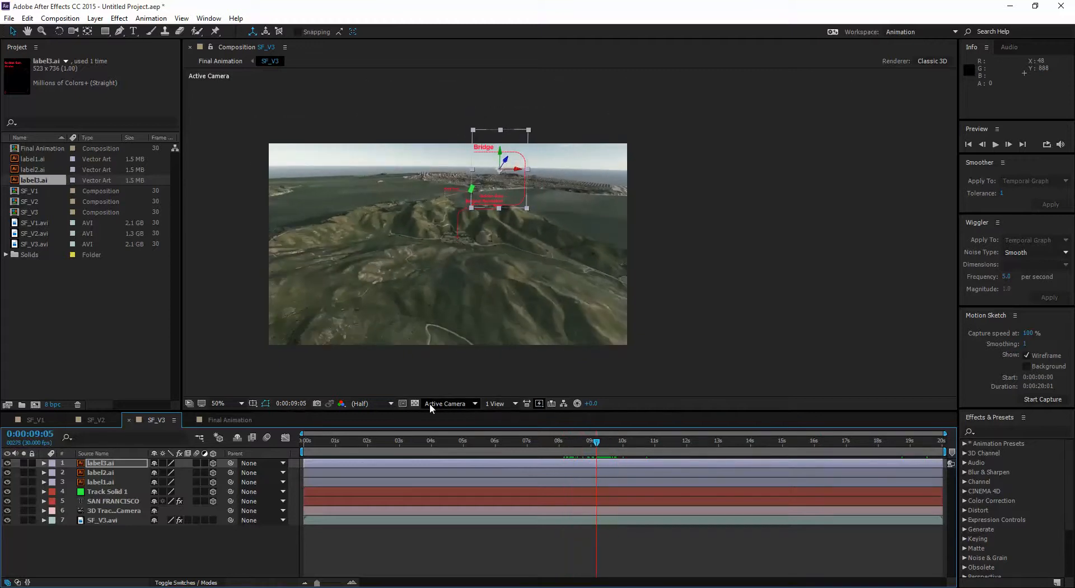
click(448, 403)
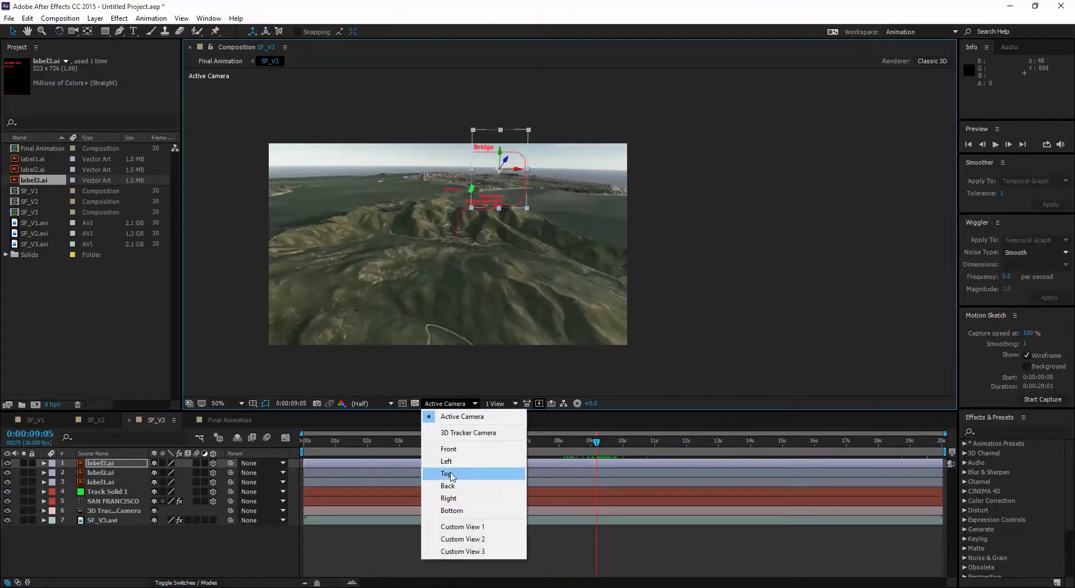
click(448, 474)
scroll(638, 325, down, 6)
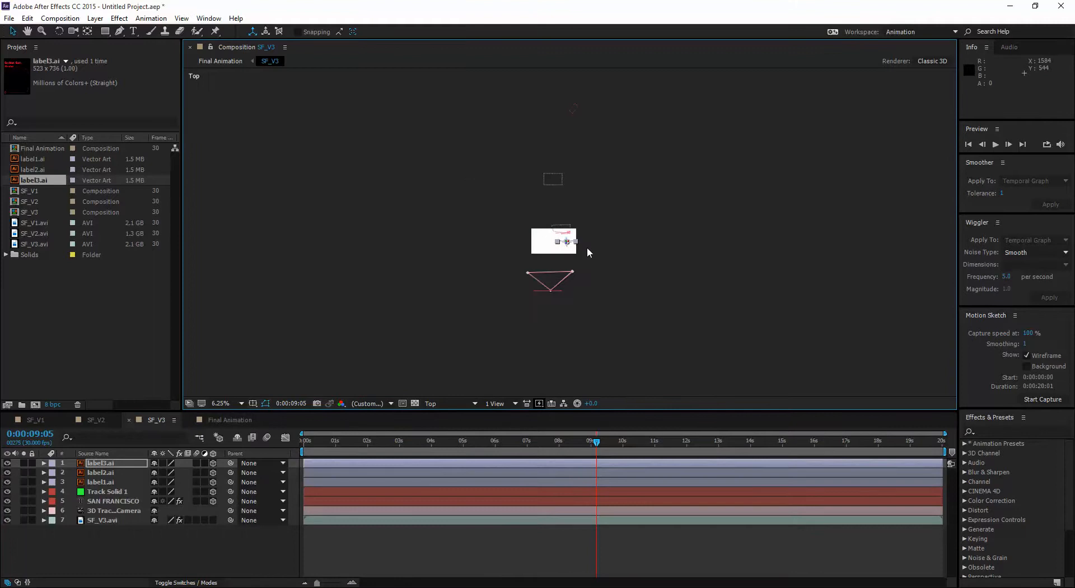
click(113, 462)
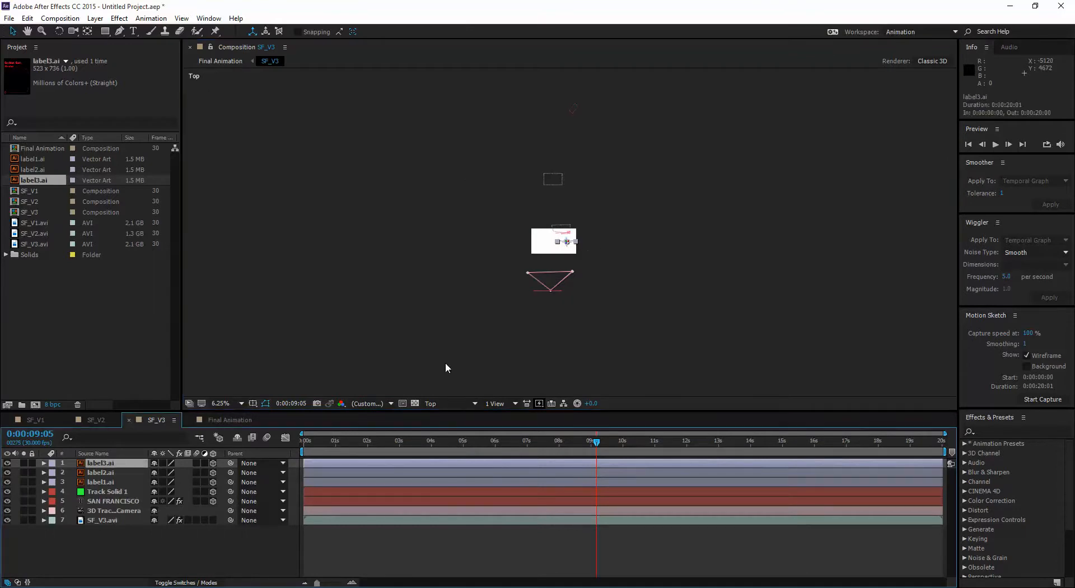
drag(613, 257, 597, 287)
scroll(553, 269, up, 1)
scroll(552, 269, down, 1)
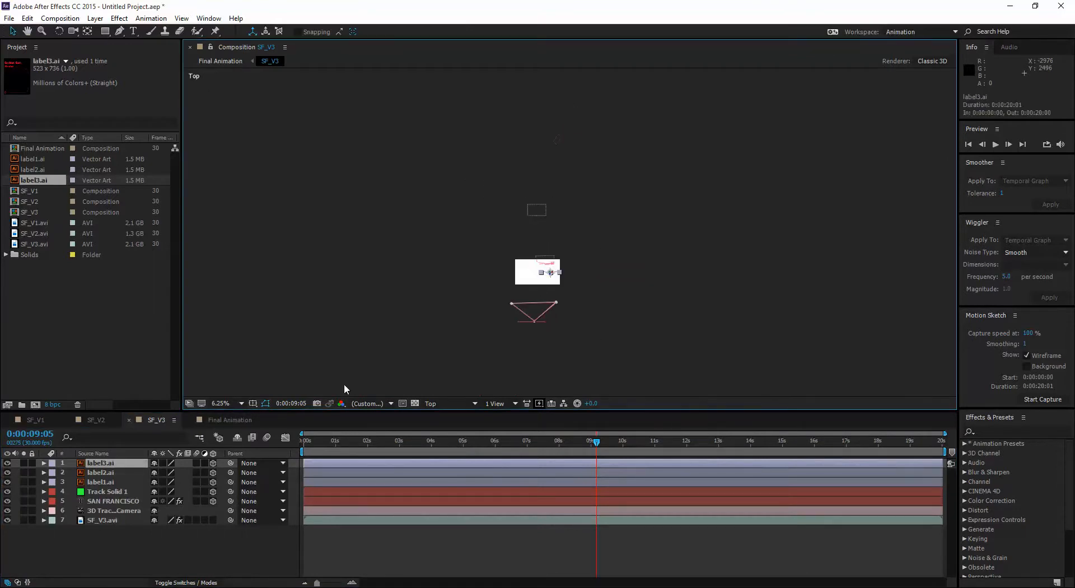
click(95, 488)
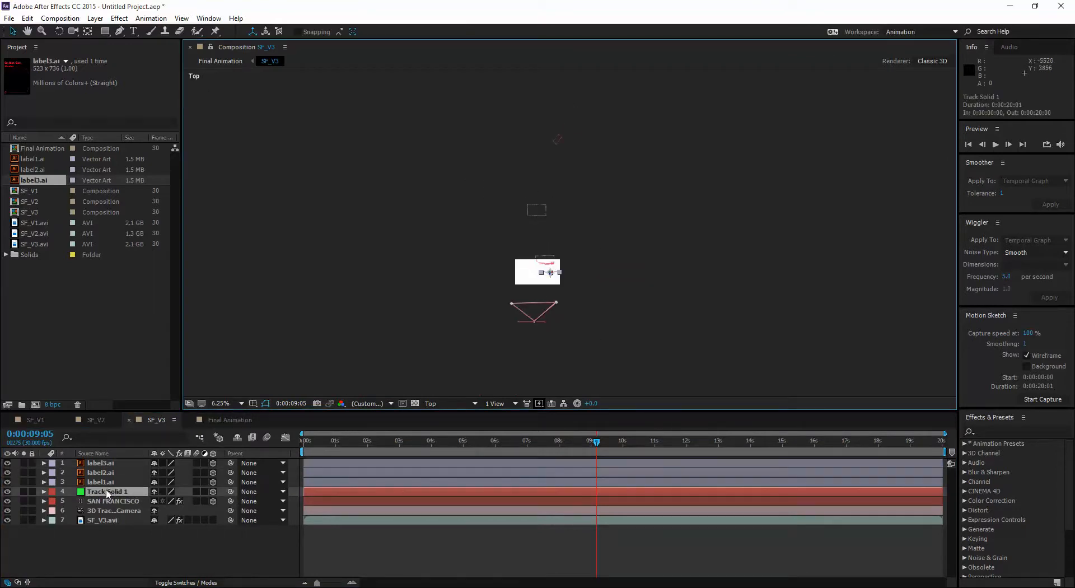
click(96, 462)
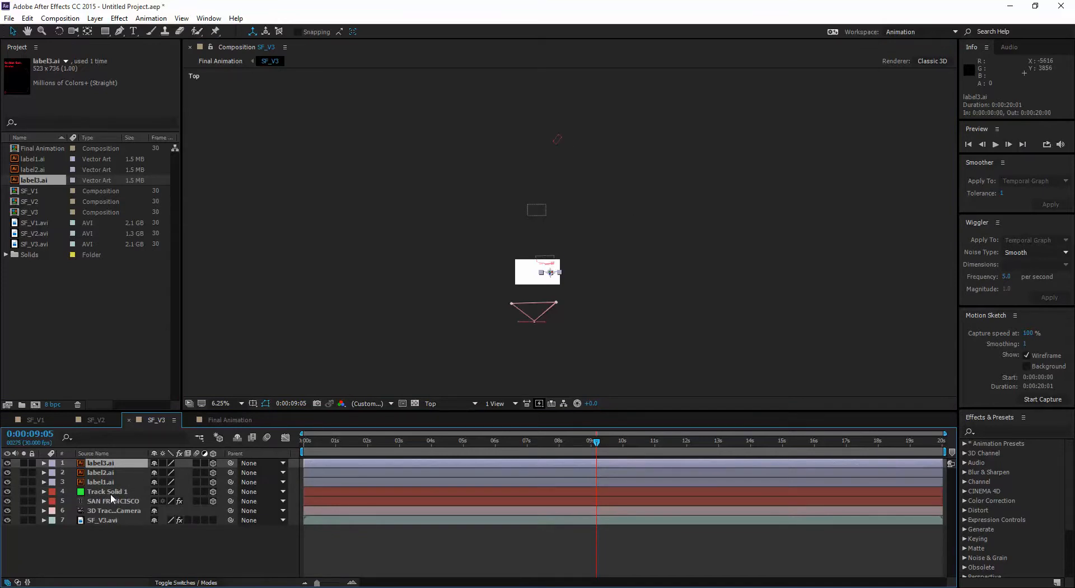
Move label3.ai back in depth and sideways to about X 1506, Z 3776, near Track Solid 1.
scroll(584, 268, up, 2)
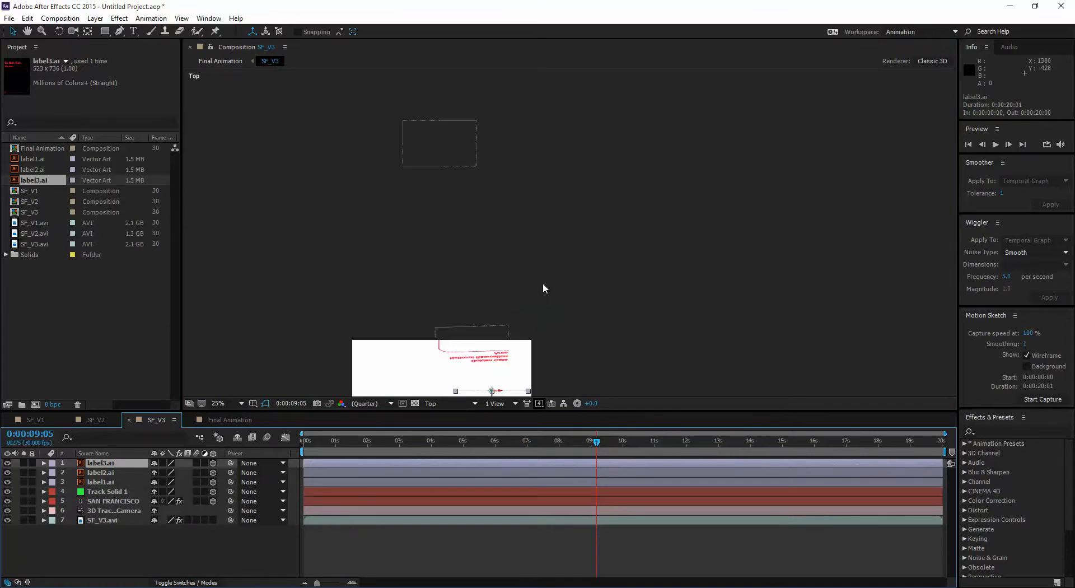
scroll(543, 288, down, 1)
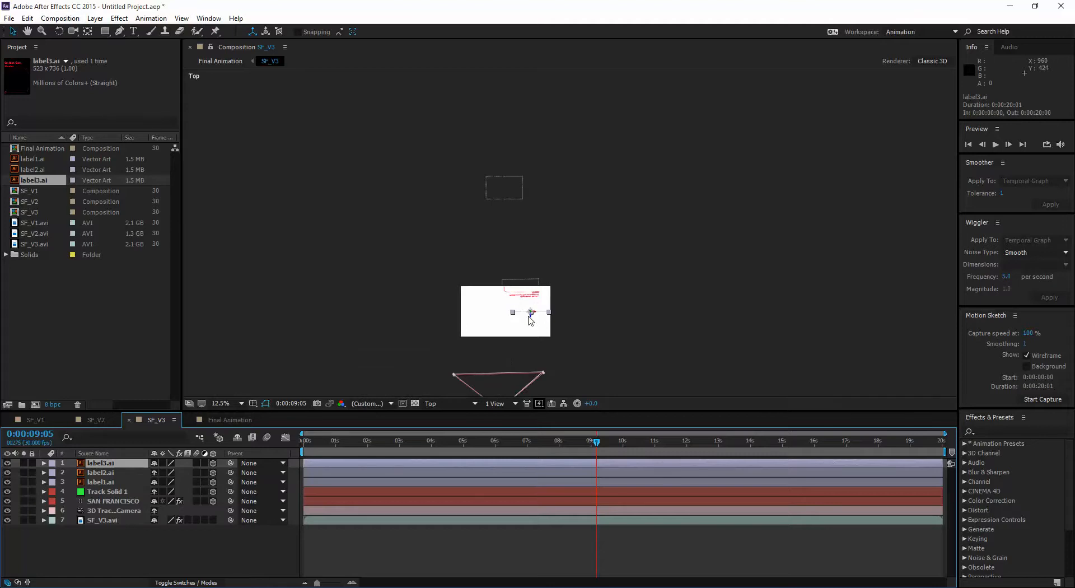
drag(531, 318, 543, 217)
drag(551, 138, 535, 271)
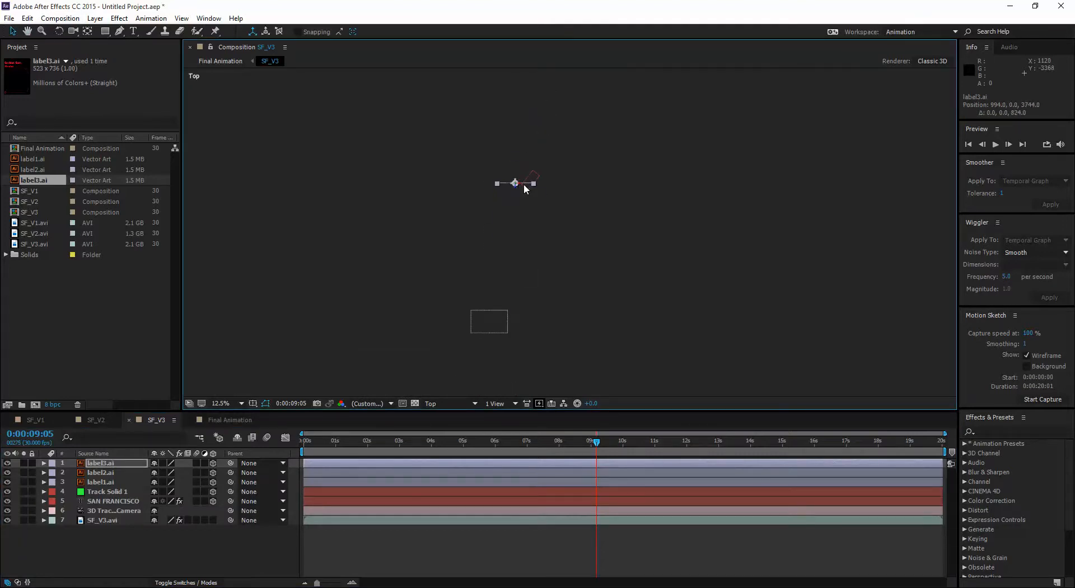
drag(521, 186, 556, 188)
click(557, 202)
click(563, 181)
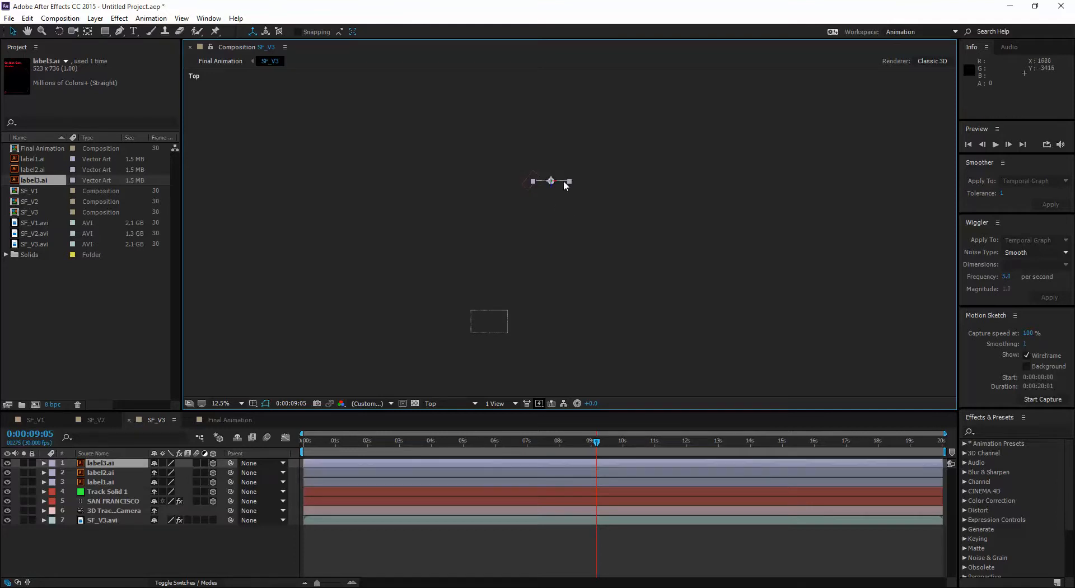
Set label3.ai's Y Rotation to 38° and move the layer to about 1407, 0, 3649.3, so one end meets the track solid.
key(period)
key(period)
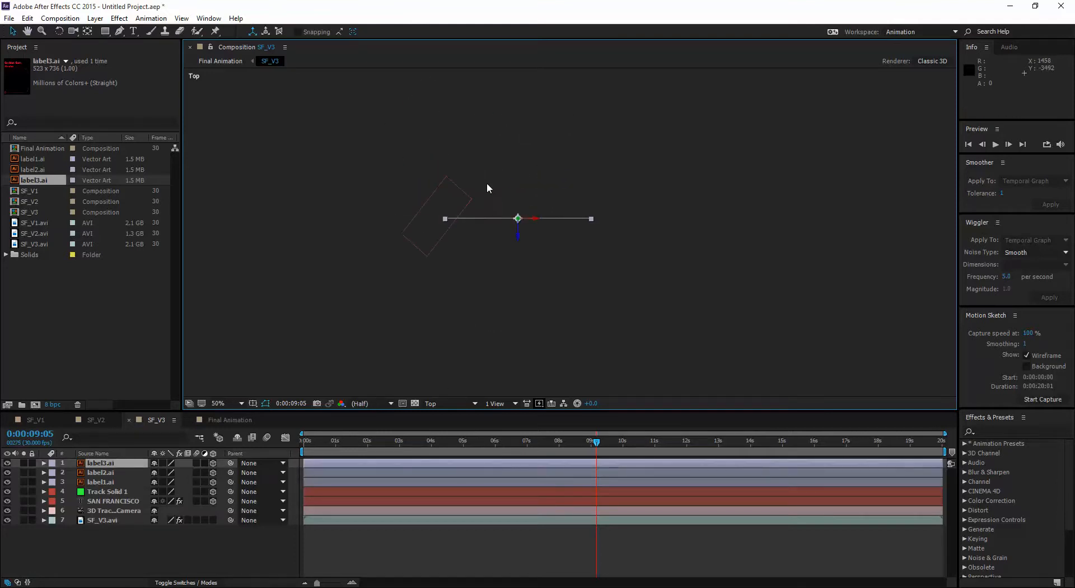
click(44, 463)
click(54, 473)
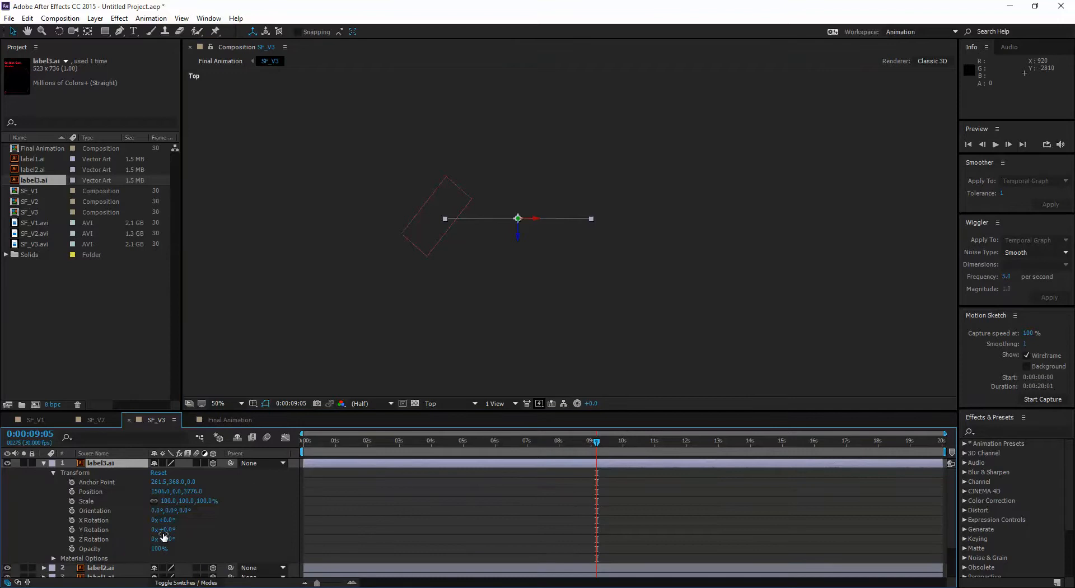
drag(164, 530, 180, 530)
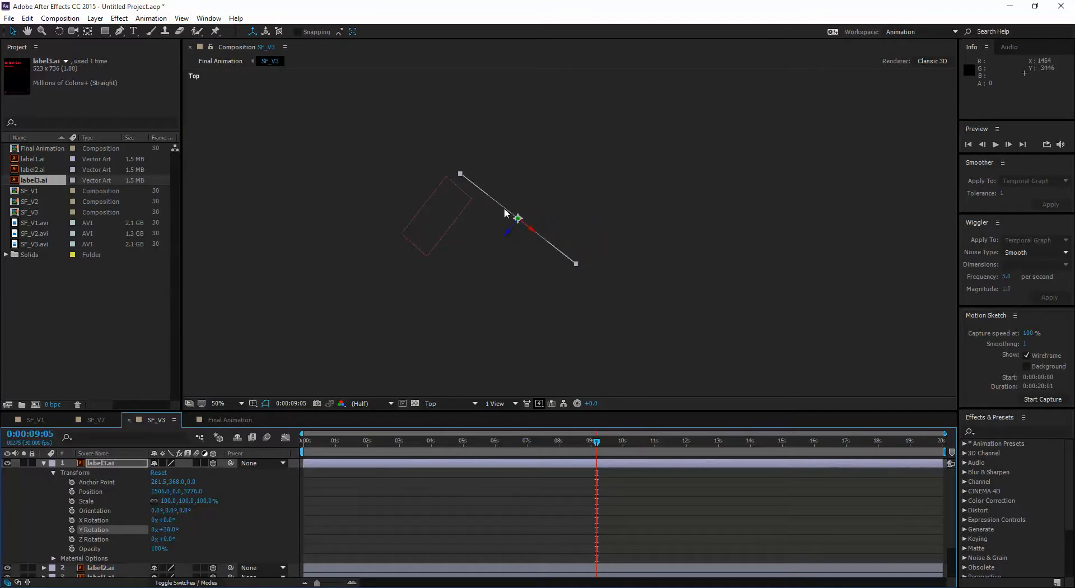
drag(508, 232, 480, 266)
click(513, 226)
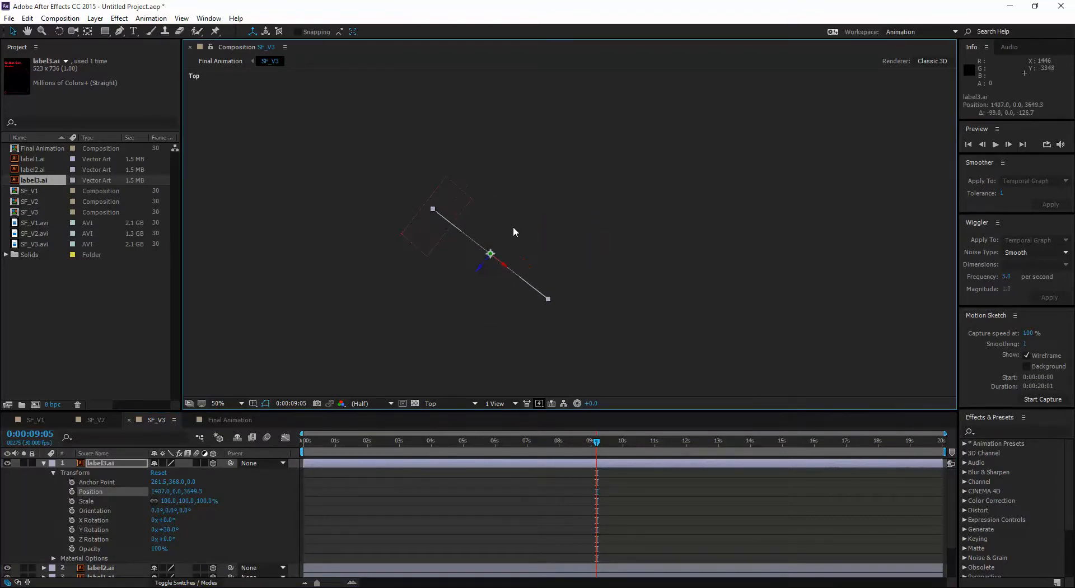
In the Left view, raise label3.ai vertically to the height of Track Solid 1.
click(445, 404)
click(462, 463)
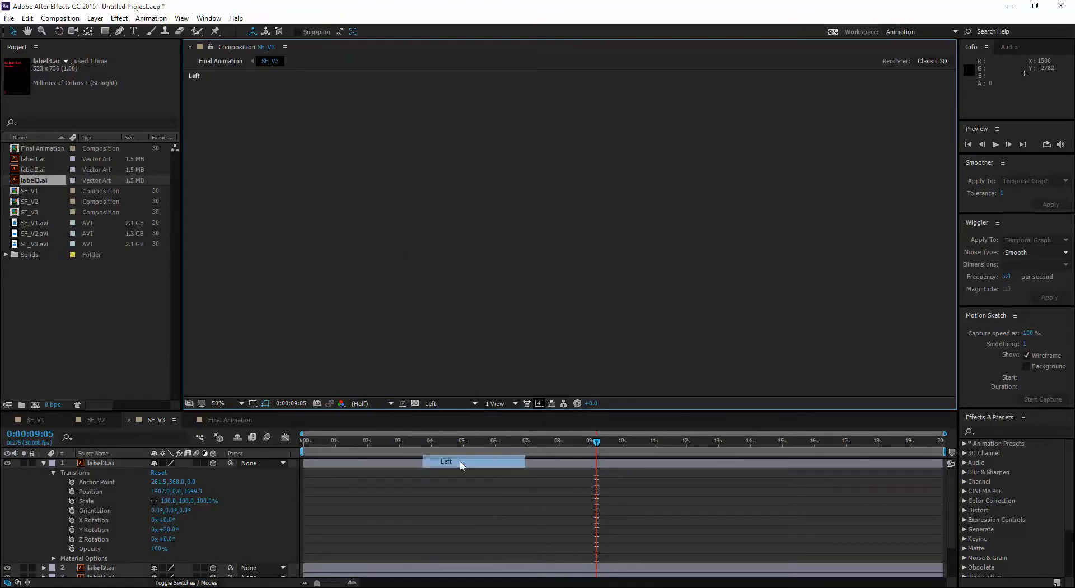
scroll(509, 292, down, 5)
scroll(508, 261, up, 2)
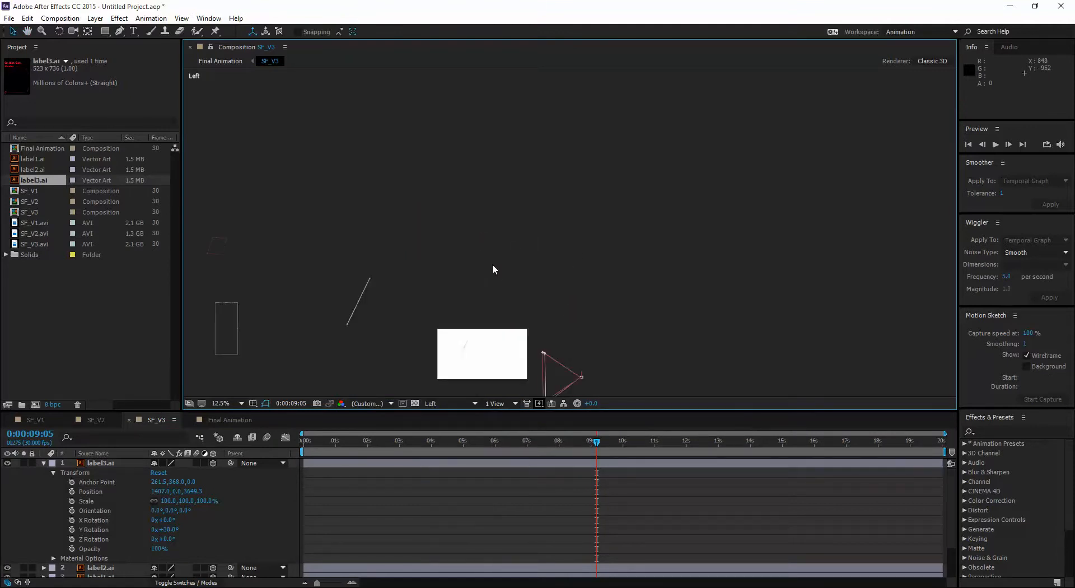
click(45, 463)
click(100, 464)
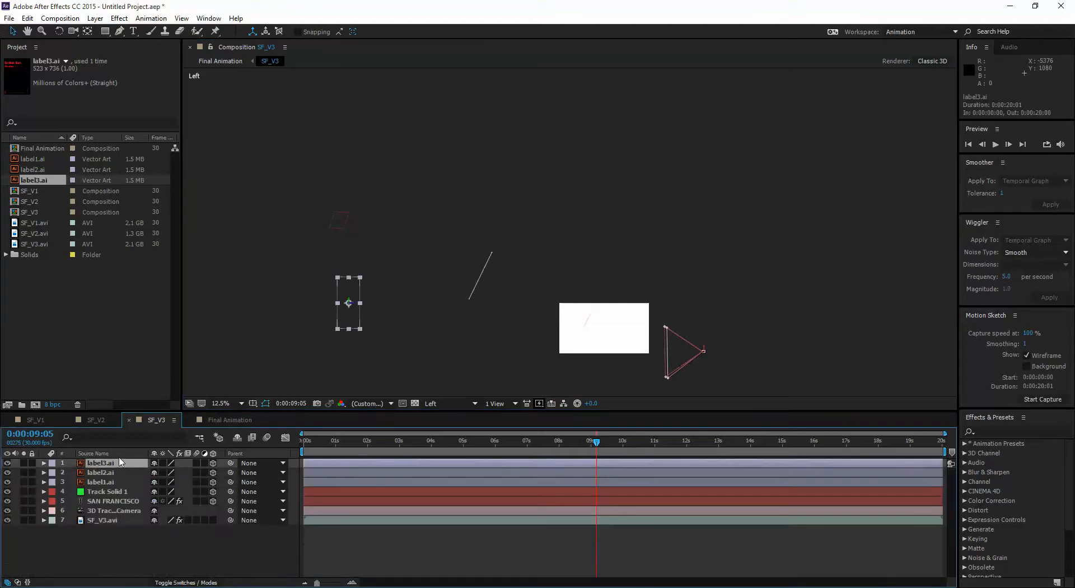
click(105, 492)
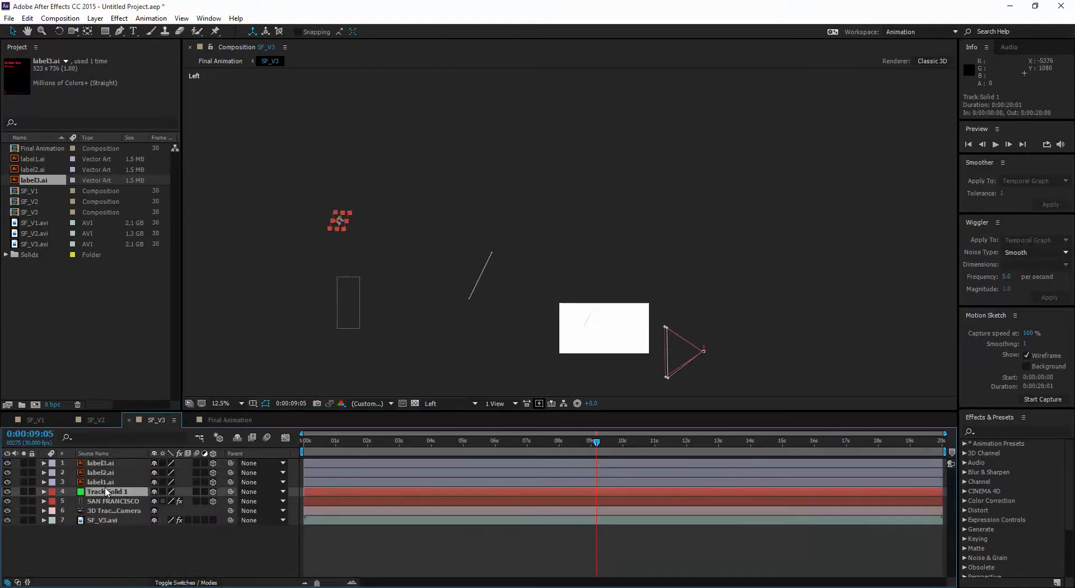
click(119, 462)
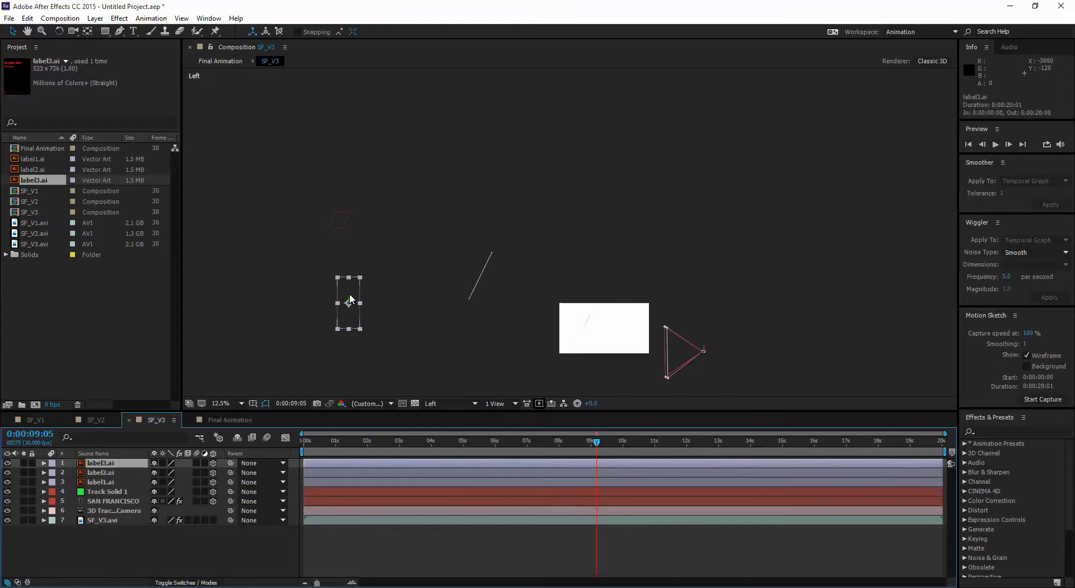
drag(349, 303, 349, 221)
click(400, 219)
Return to the Active Camera view and, at 0:00:16:20, raise label3.ai to about Y -1449.9.
click(451, 403)
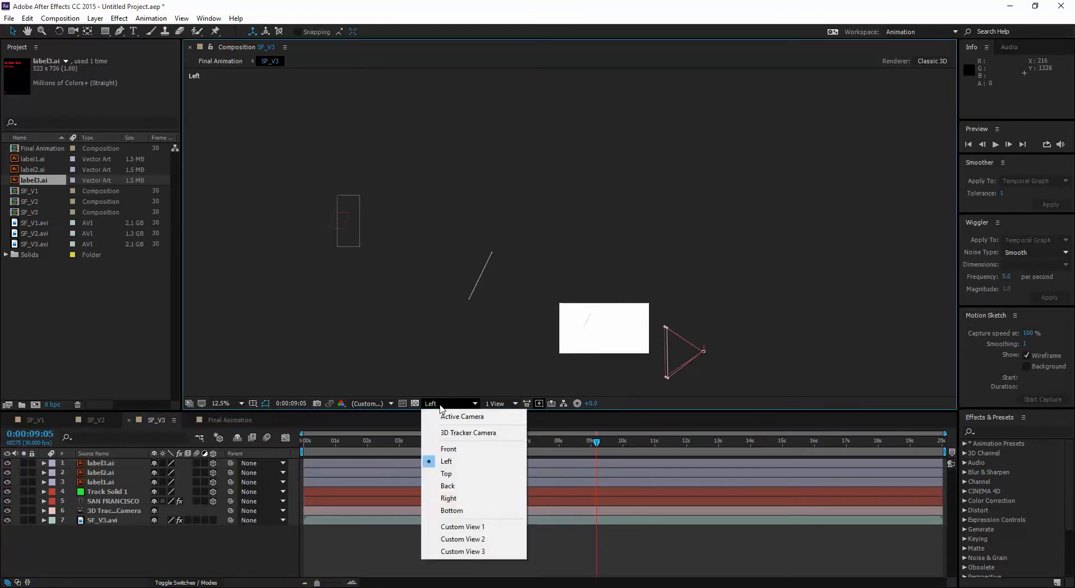
click(470, 413)
scroll(608, 336, up, 4)
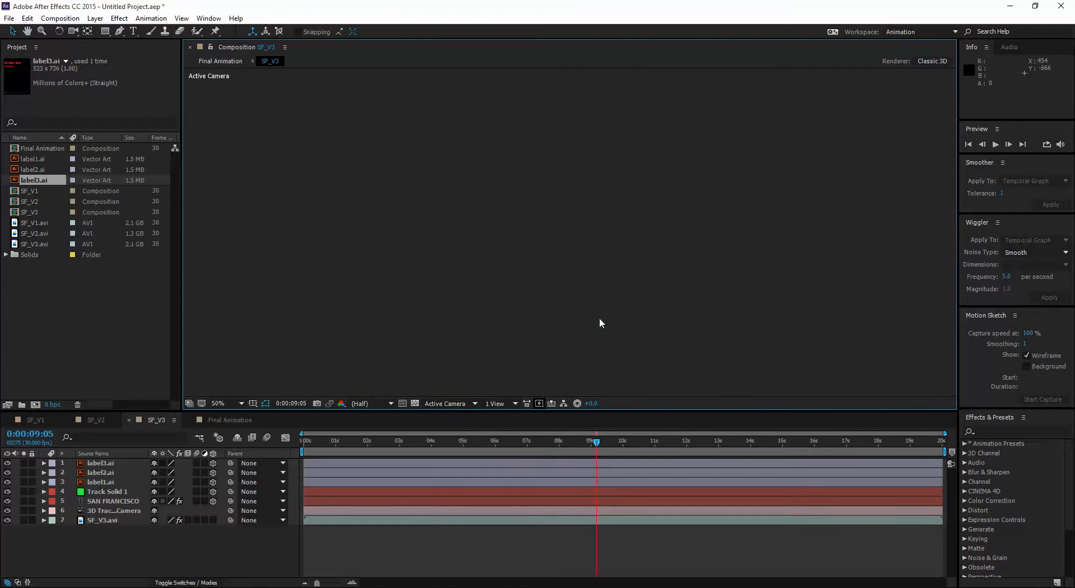
scroll(512, 269, up, 2)
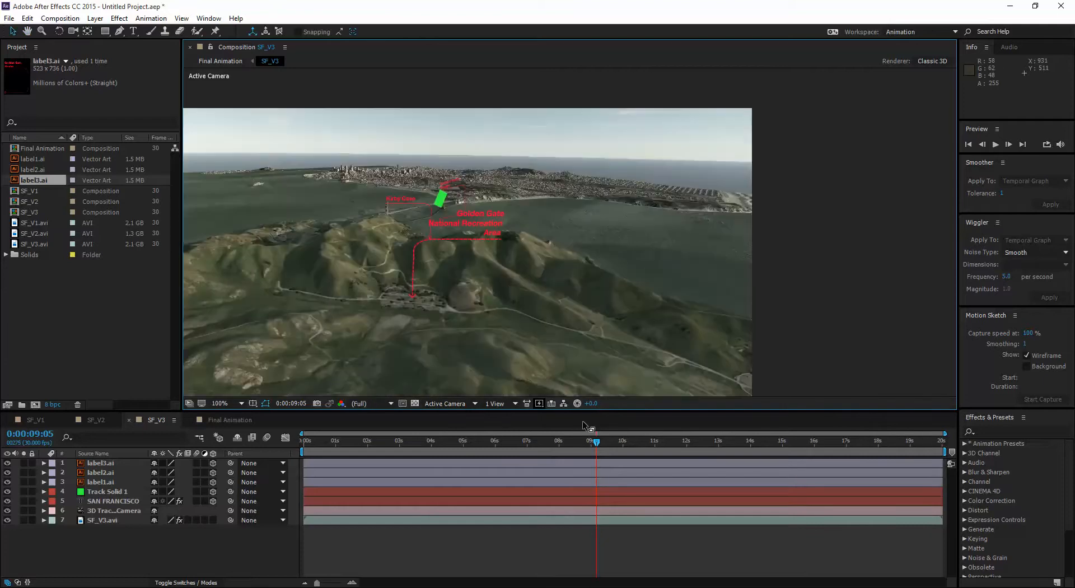
drag(591, 448, 836, 448)
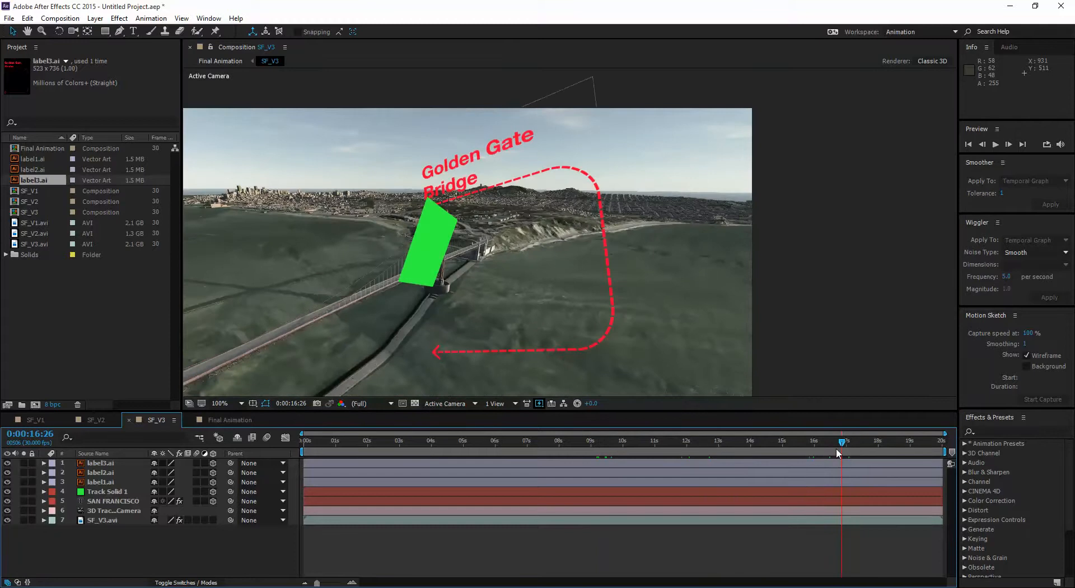
click(572, 260)
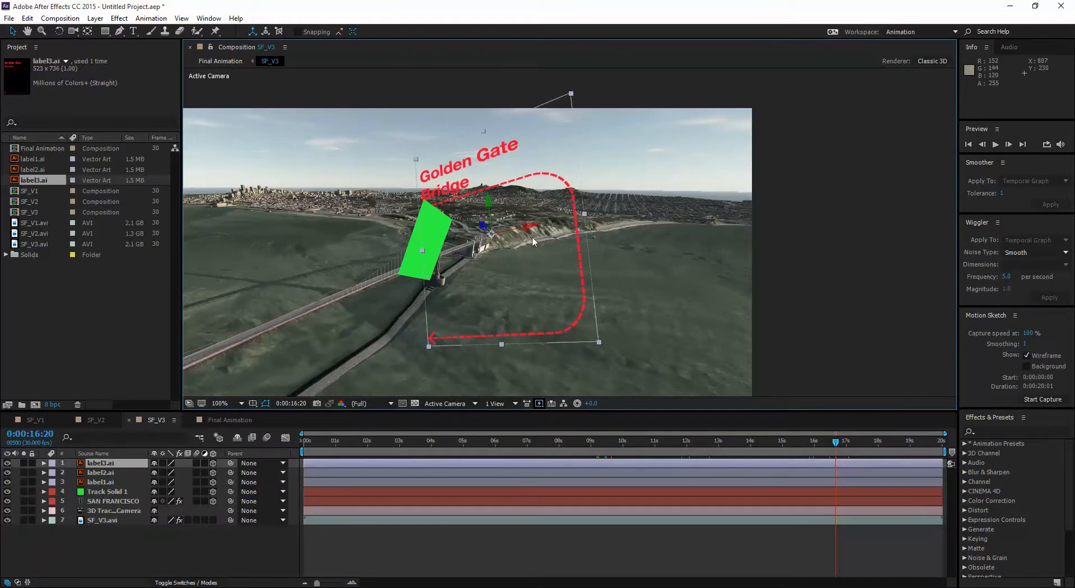
drag(490, 204, 477, 49)
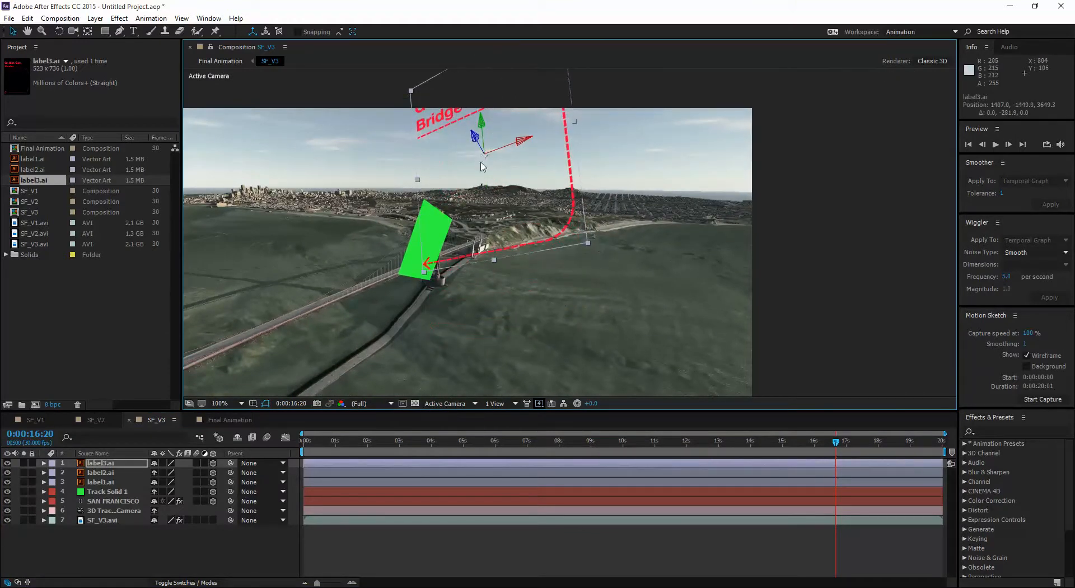
Rotate label3.ai to an orientation of about 30.4°, 355.1°, 355.1° and lower it to about 1415.1, -1368.1, 3698.1.
click(59, 31)
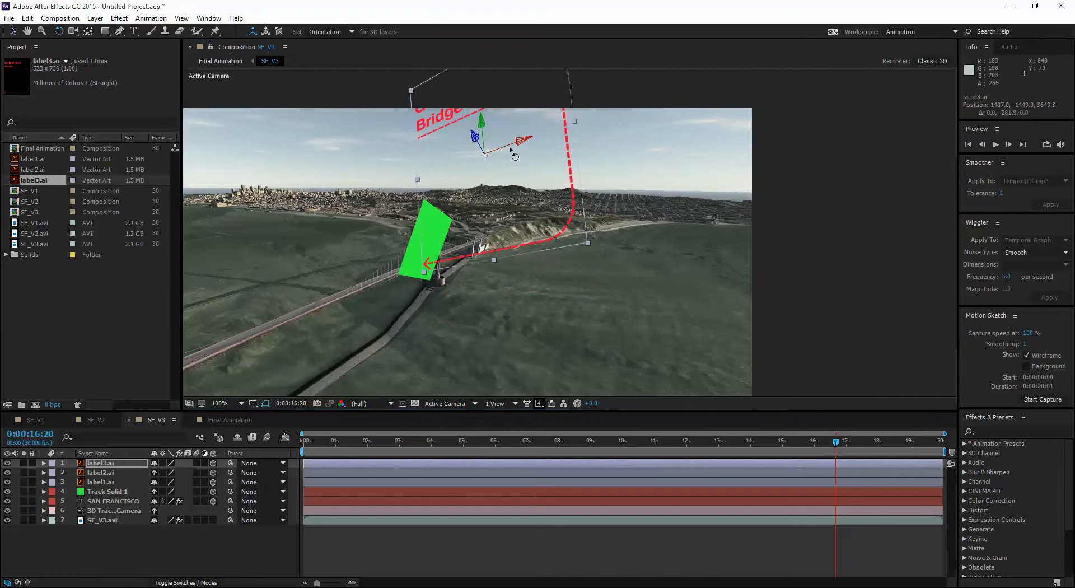
mouse_move(512, 152)
mouse_down()
mouse_move(486, 156)
mouse_move(512, 161)
mouse_up()
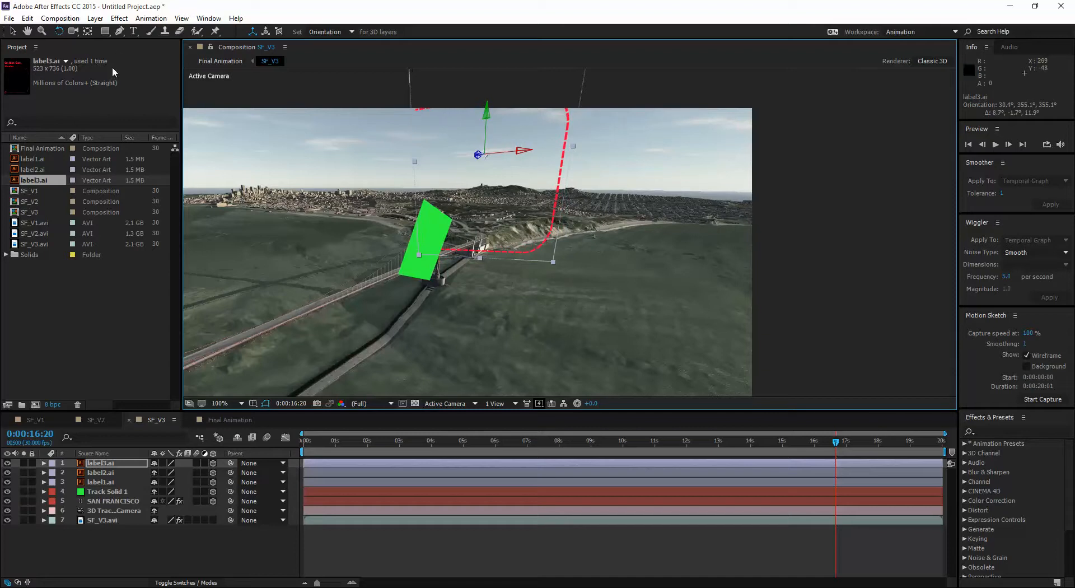
click(14, 32)
drag(488, 114, 486, 148)
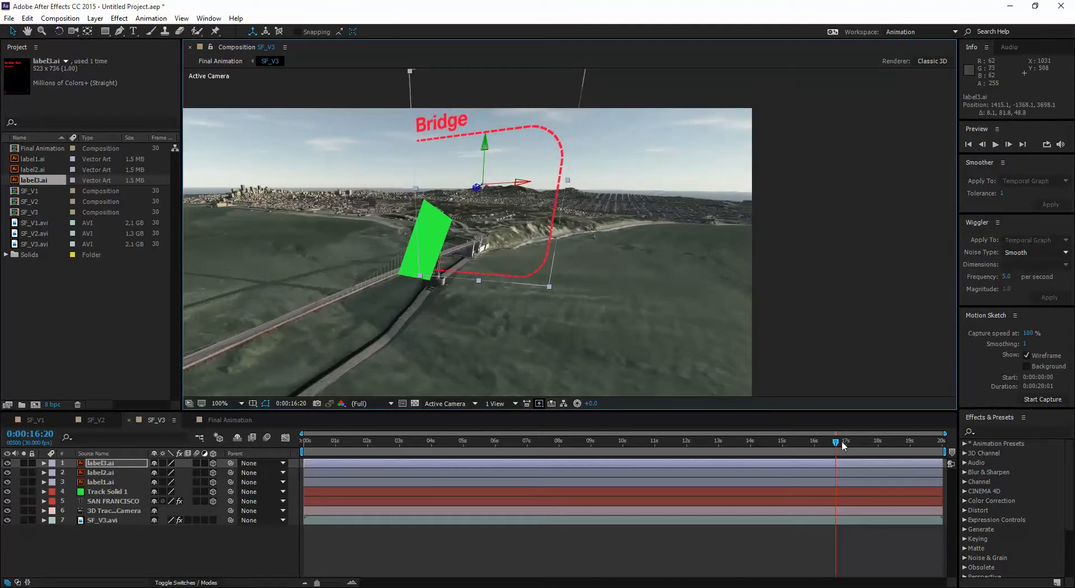
At 0:00:17:23, move label3.ai to about 1518.1, -1335.8, 3693.8 so its arrow tip meets the bridge tower.
drag(843, 445, 876, 454)
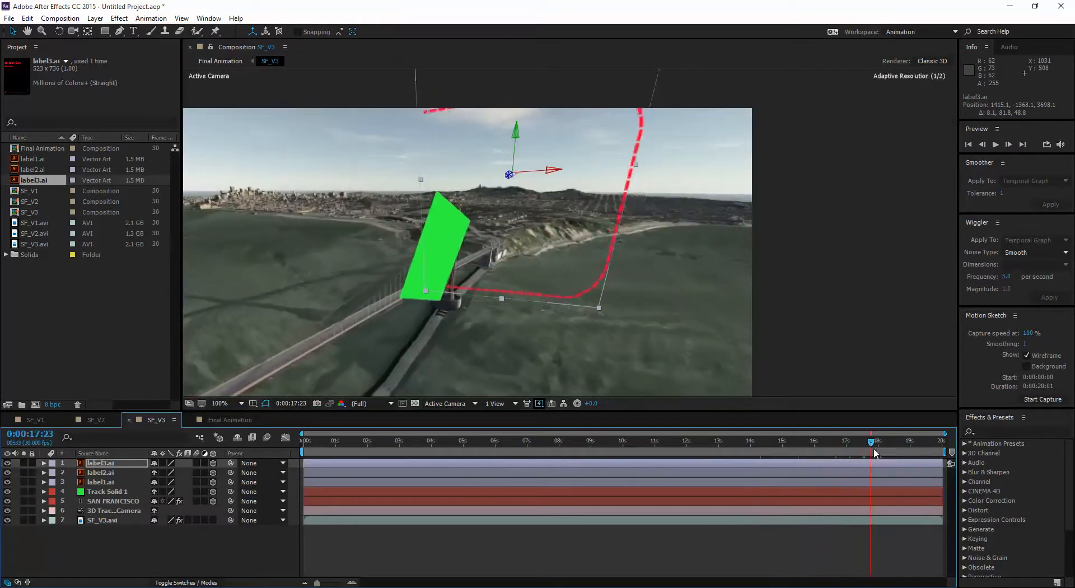
drag(520, 141, 594, 180)
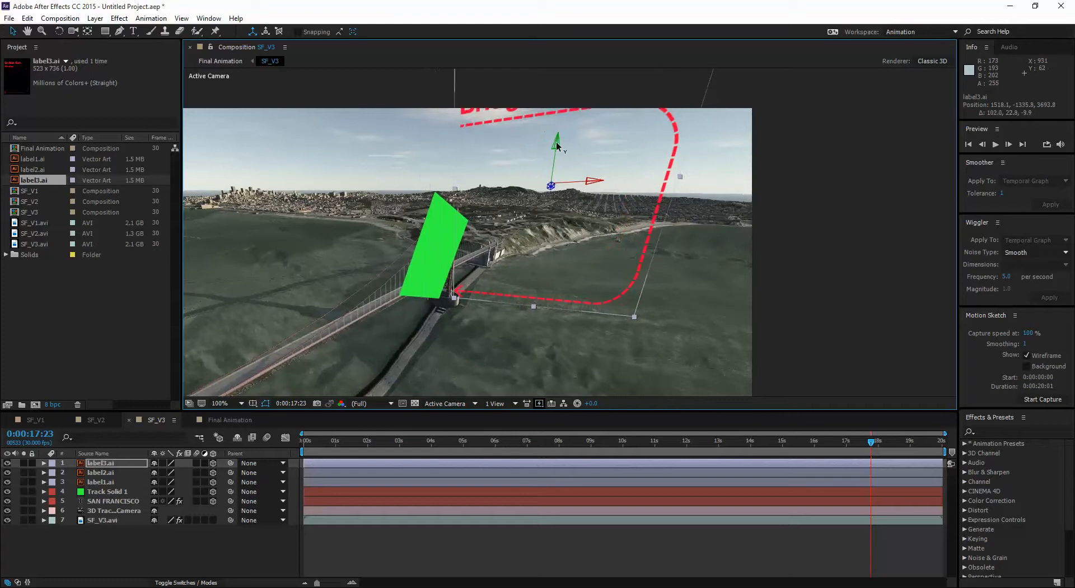
drag(557, 145, 558, 145)
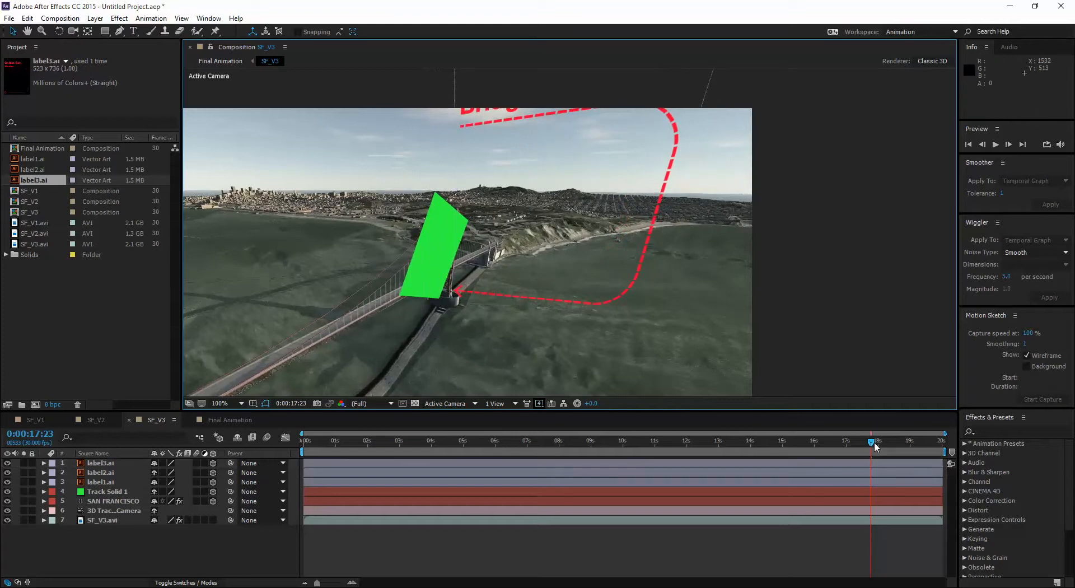
Check the bridge label's placement back to 0:00:15:12 and view the label3.ai artwork in Illustrator before returning to After Effects.
drag(875, 441, 799, 439)
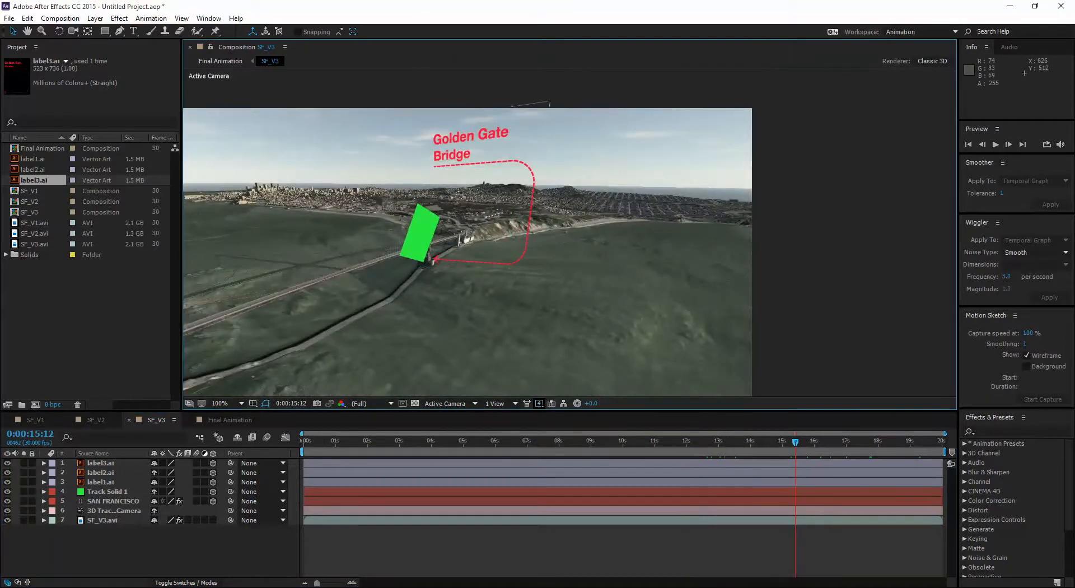
key(alt+Tab)
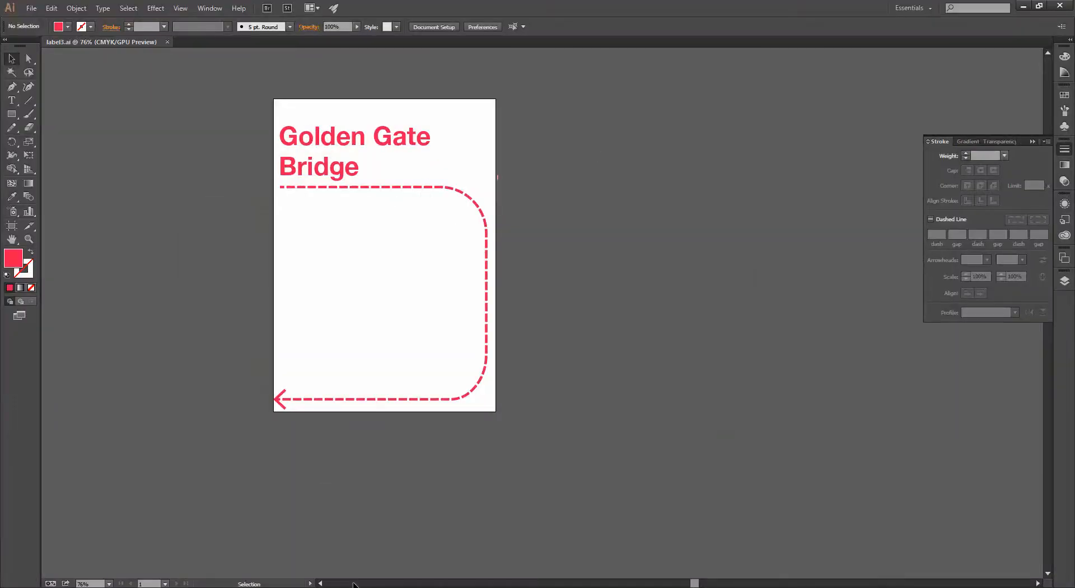
key(alt+Tab)
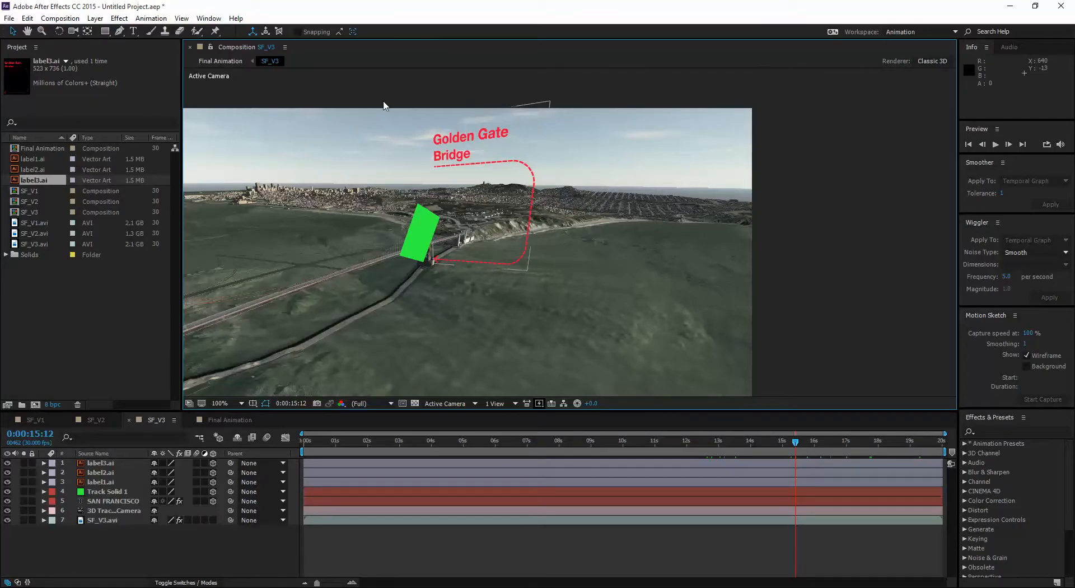
At about 0:00:18:19, switch to label3.ai in Illustrator and shorten the dashed arrow path from its upper edge to about 221 pt high.
drag(802, 449, 899, 439)
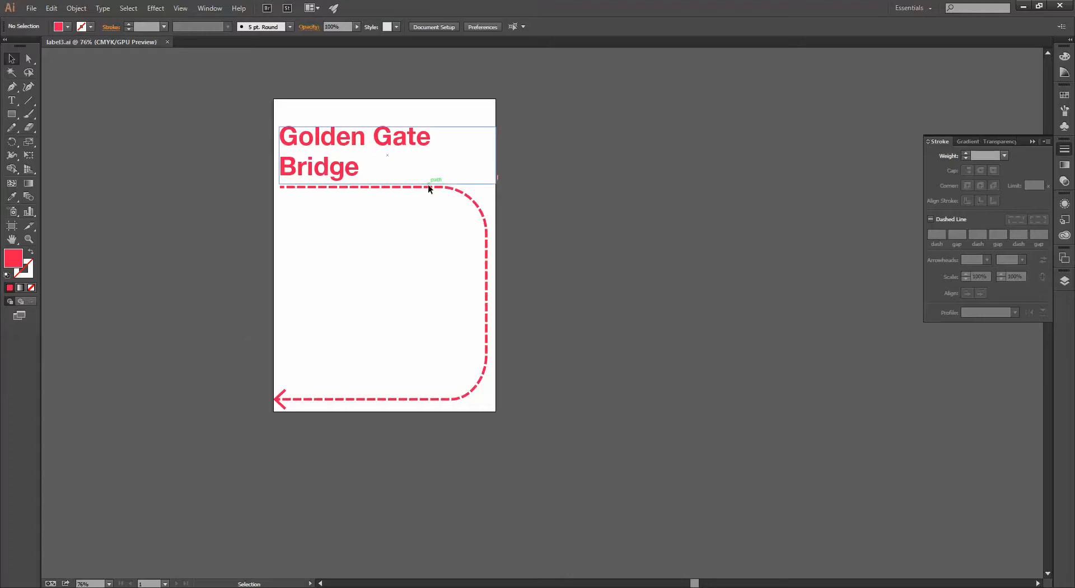
click(428, 184)
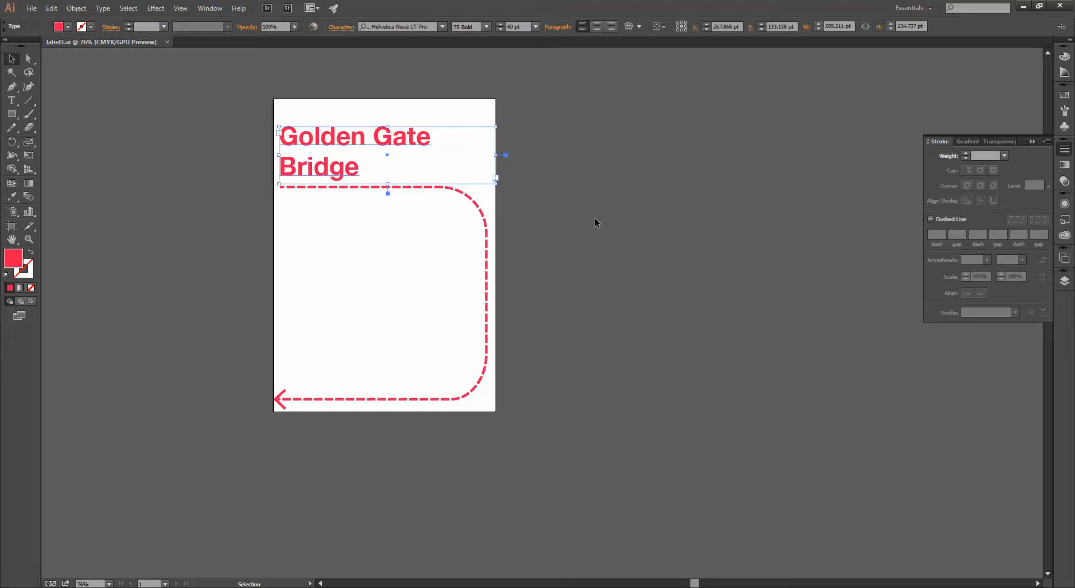
click(595, 217)
click(478, 210)
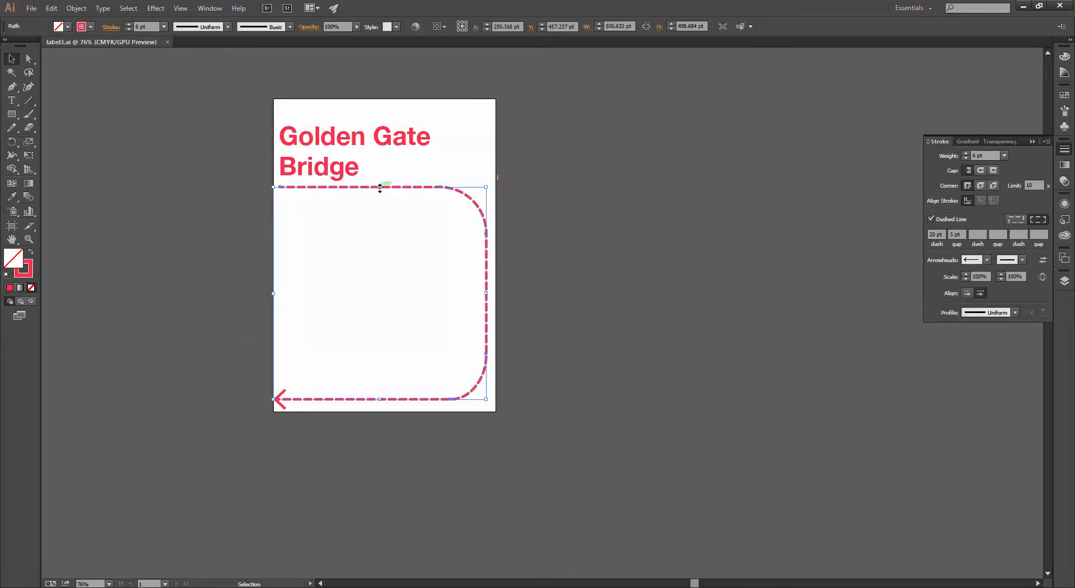
drag(379, 187, 392, 306)
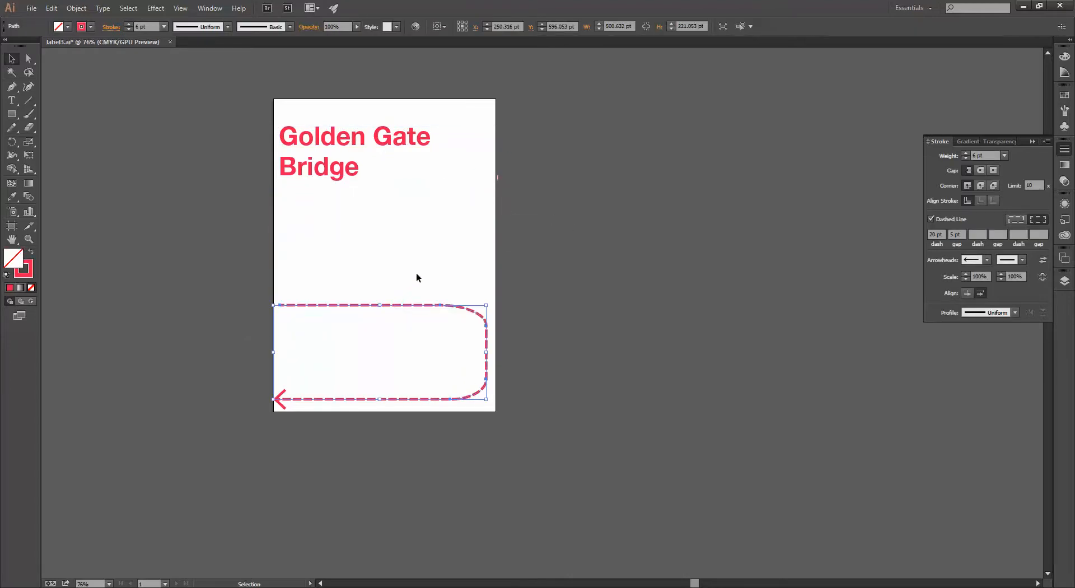
Move the Golden Gate Bridge text straight down so its two lines straddle the upper dashed line, nudging it up slightly.
click(416, 274)
click(368, 150)
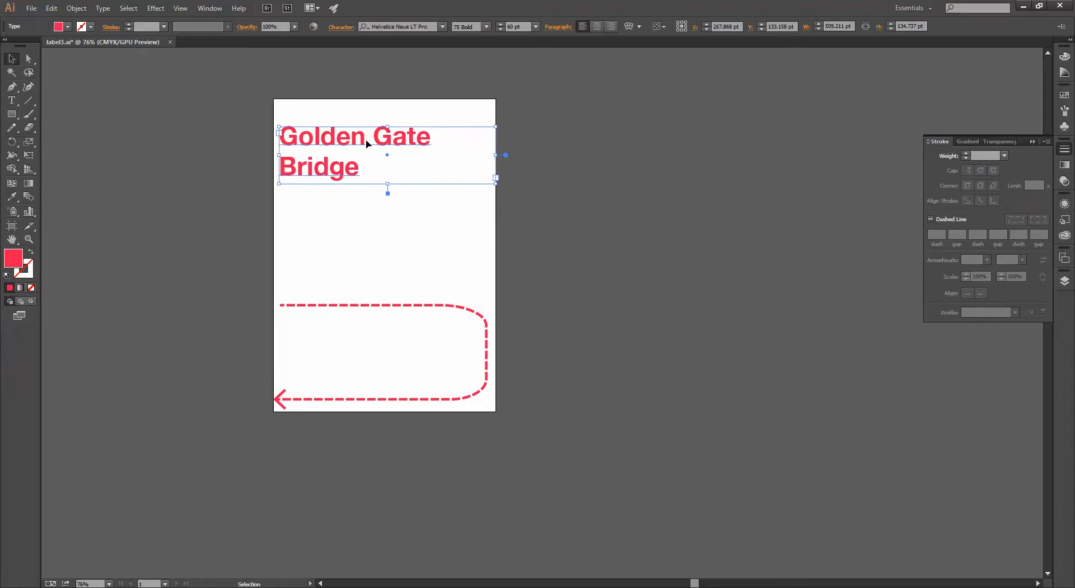
drag(368, 149, 366, 297)
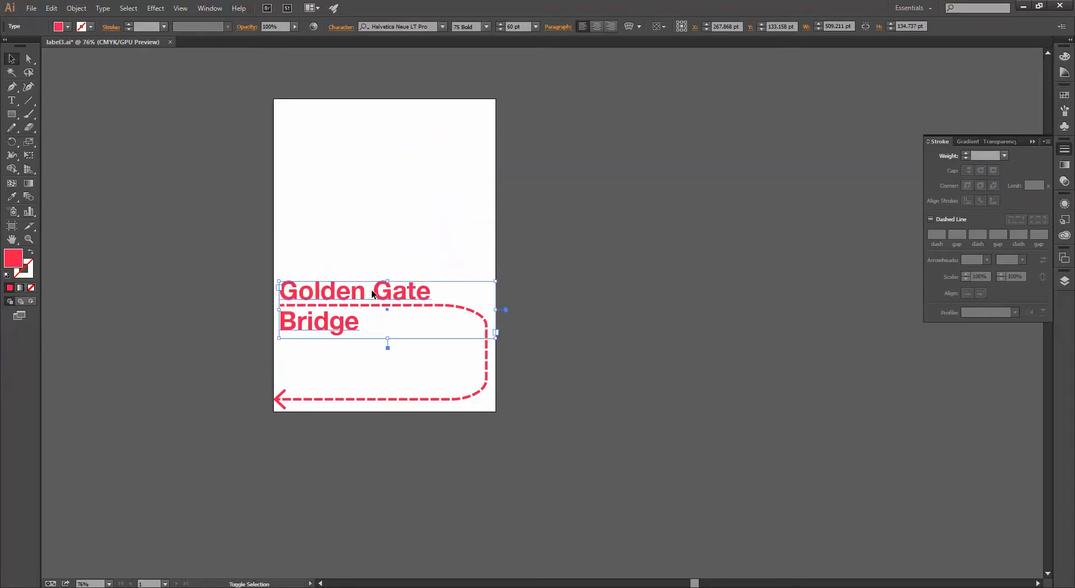
click(579, 257)
click(426, 294)
key(Up)
key(Up)
key(Up)
key(Up)
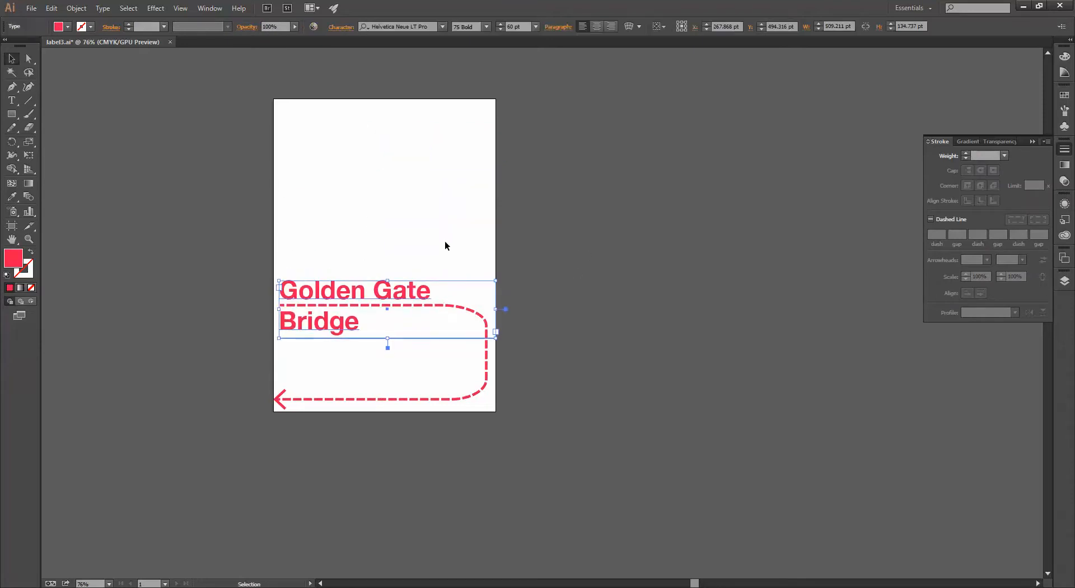
click(452, 238)
Save the edited label3.ai artwork and switch back to After Effects.
click(31, 8)
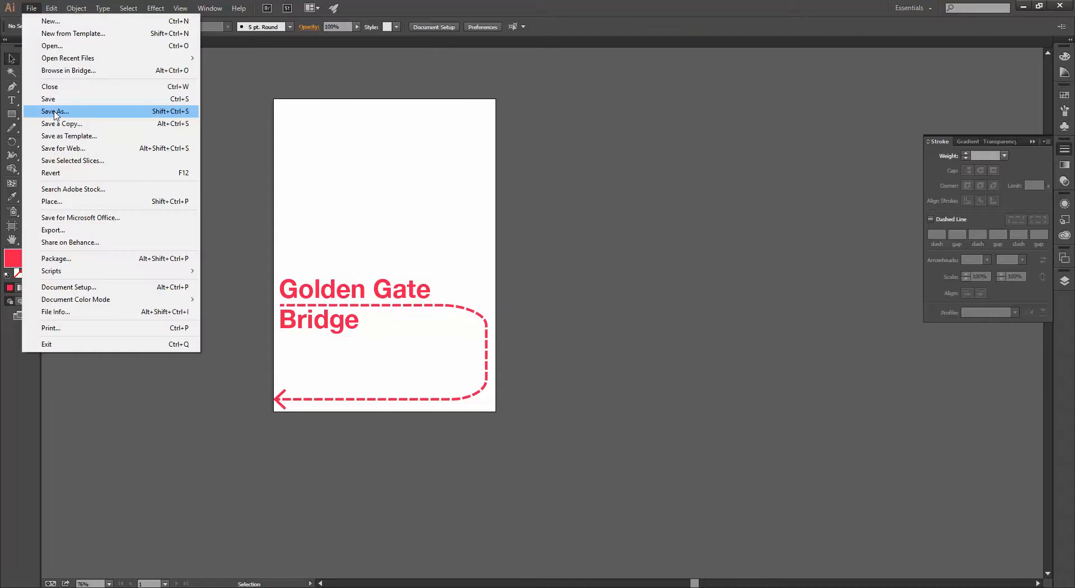
click(56, 100)
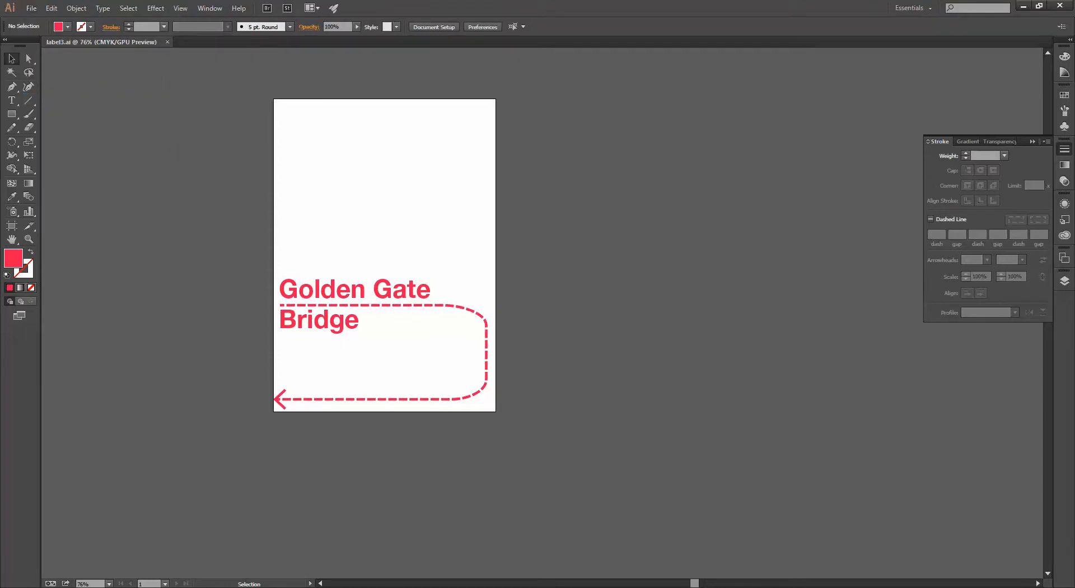
key(alt+Tab)
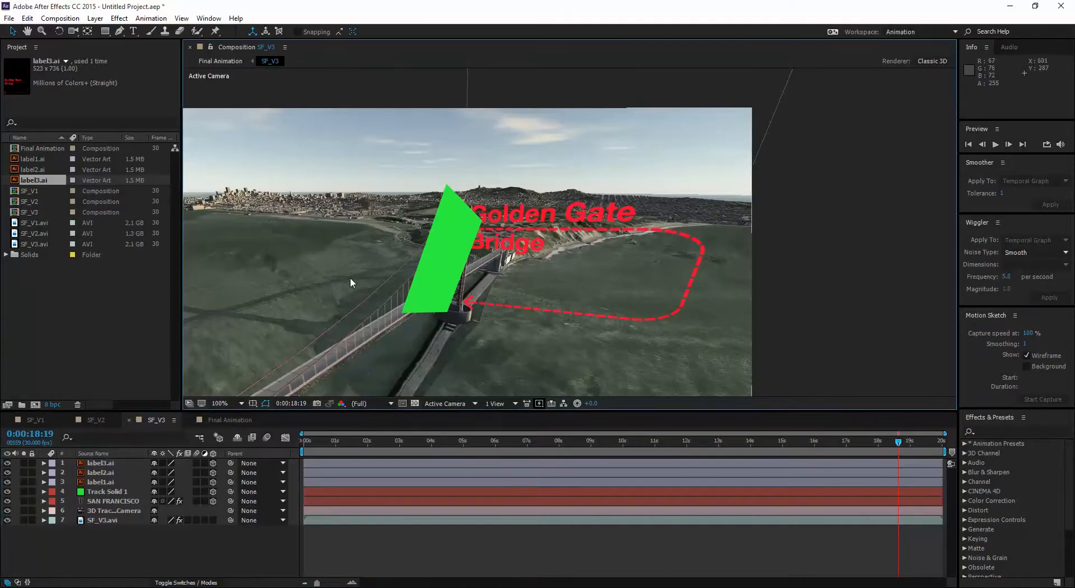
Delete the Track Solid 1 layer and shift label3.ai slightly along its X axis away from the bridge tower.
click(123, 492)
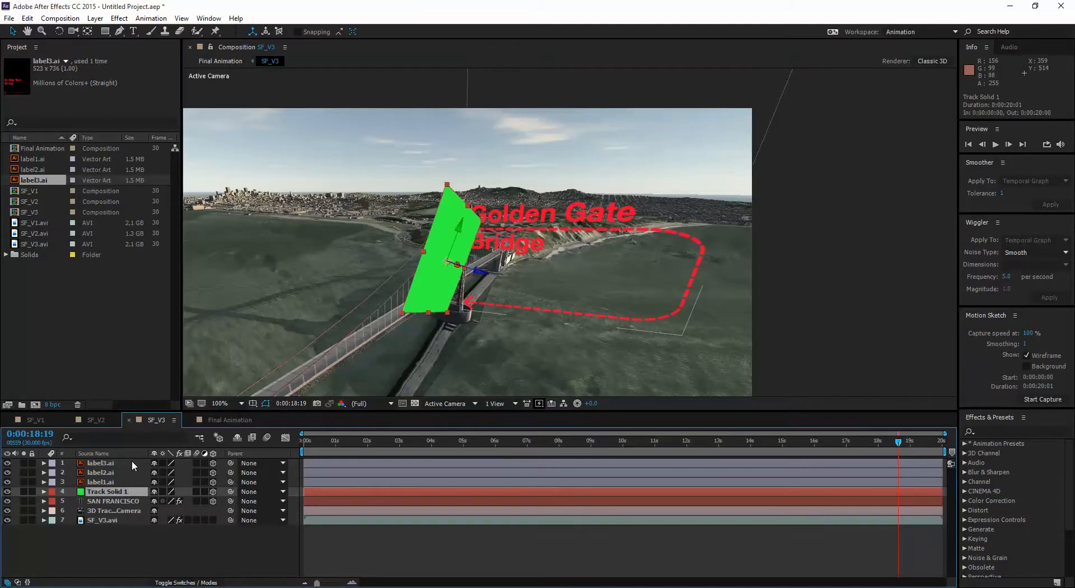
key(Delete)
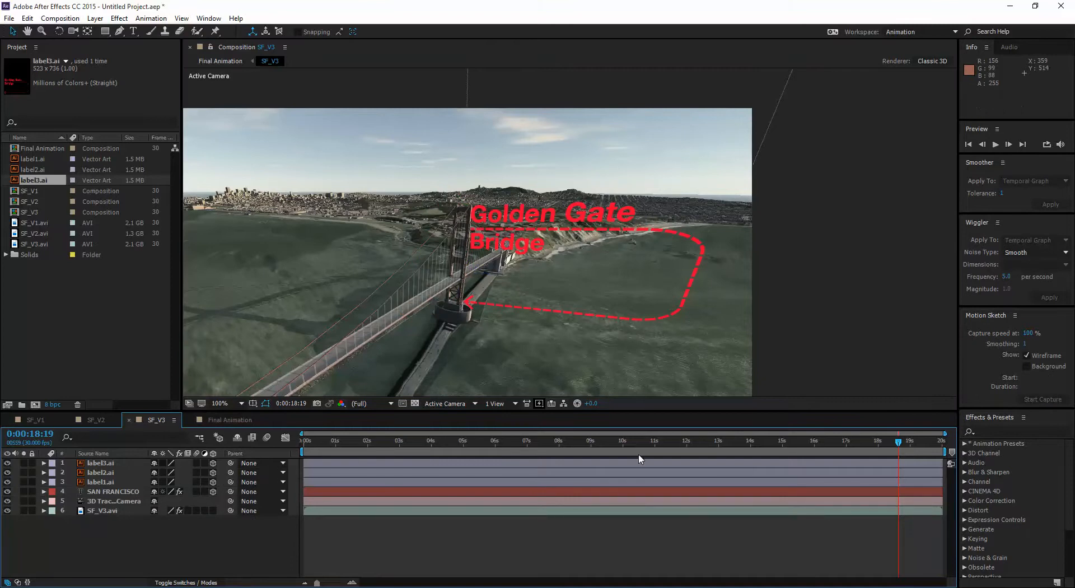
click(601, 257)
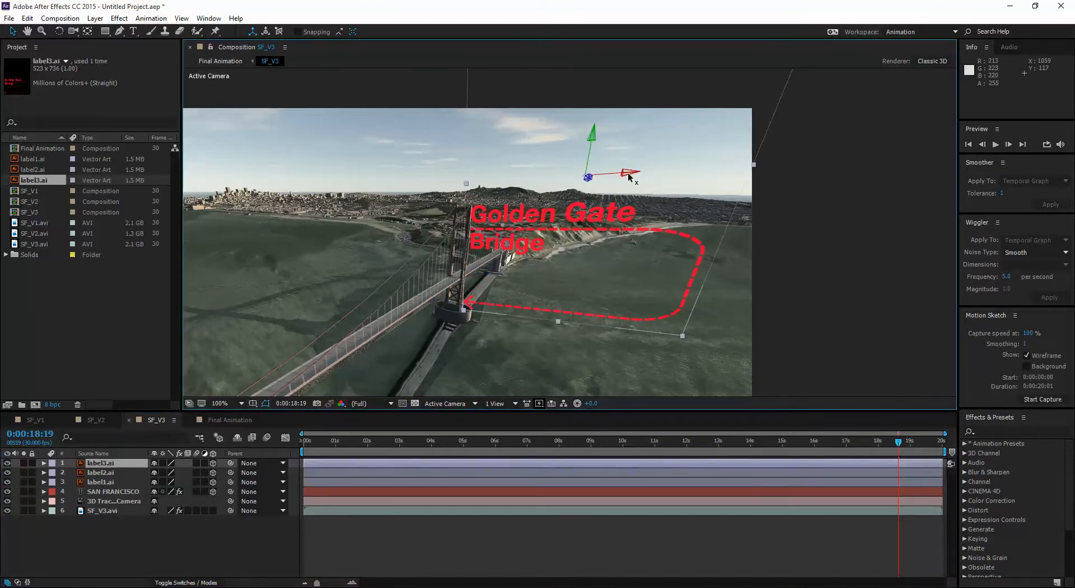
drag(629, 177, 639, 176)
click(849, 246)
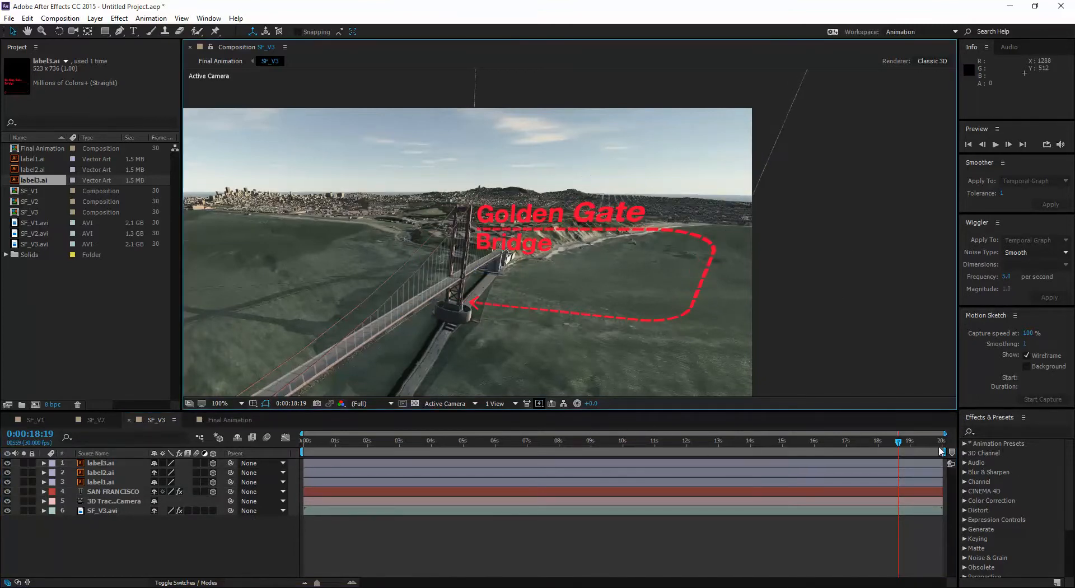
Review the labels and the SAN FRANCISCO title between 0:00:07:16 and 0:00:09:02.
drag(896, 441, 544, 384)
click(496, 166)
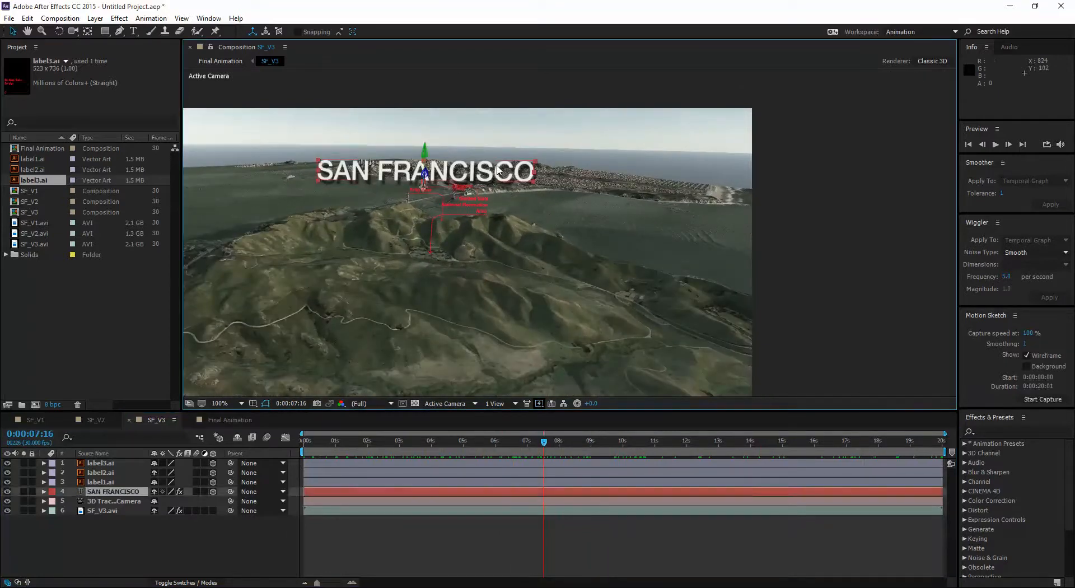
click(857, 275)
drag(544, 441, 594, 441)
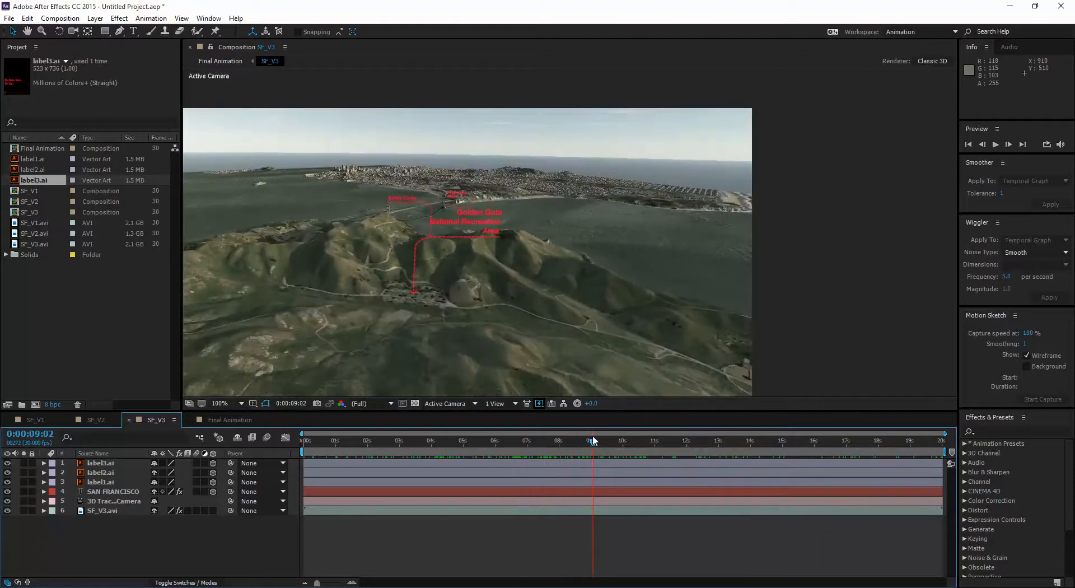
Reveal the transform properties of label1.ai and set its first Position keyframe at 0:00:10:05.
click(100, 484)
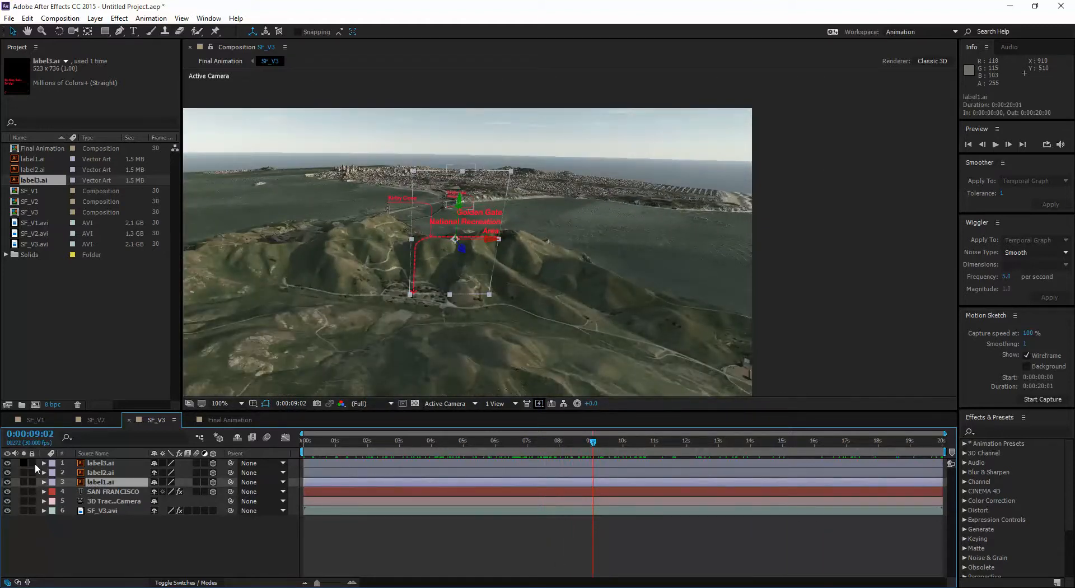
click(44, 482)
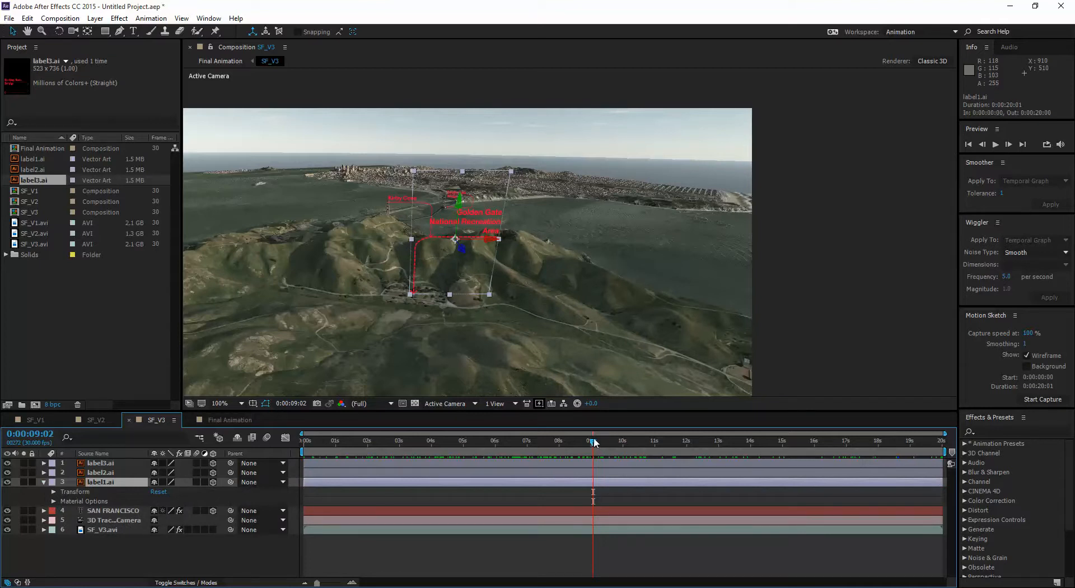
drag(594, 442, 627, 445)
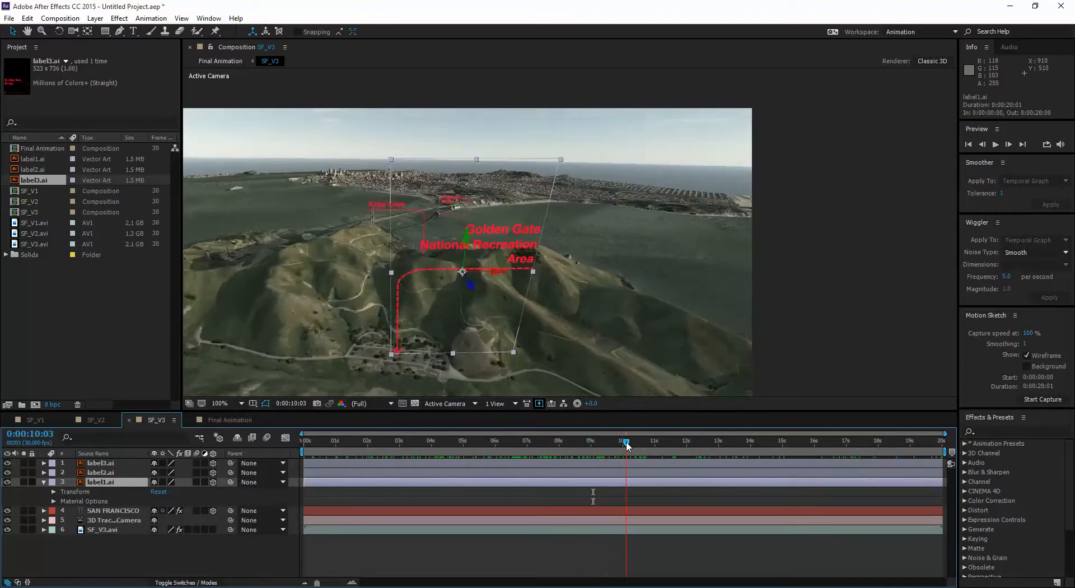
click(516, 255)
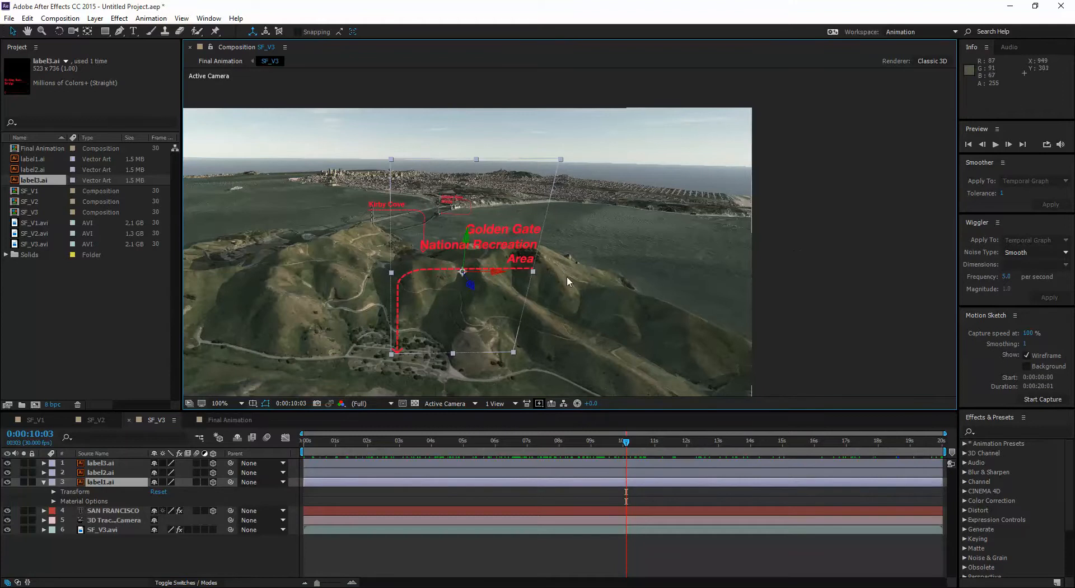
drag(627, 448, 597, 440)
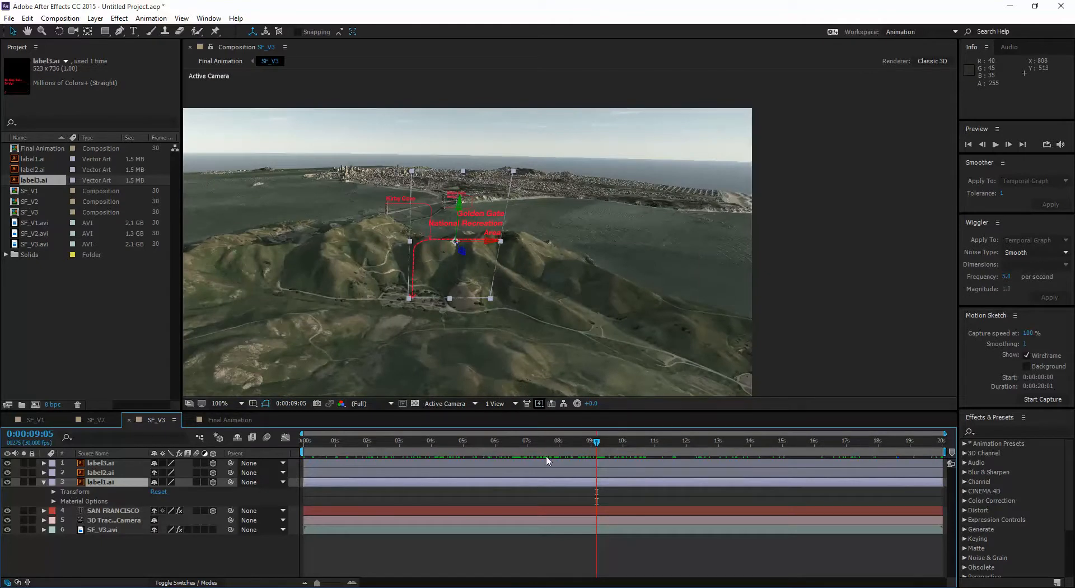
click(54, 493)
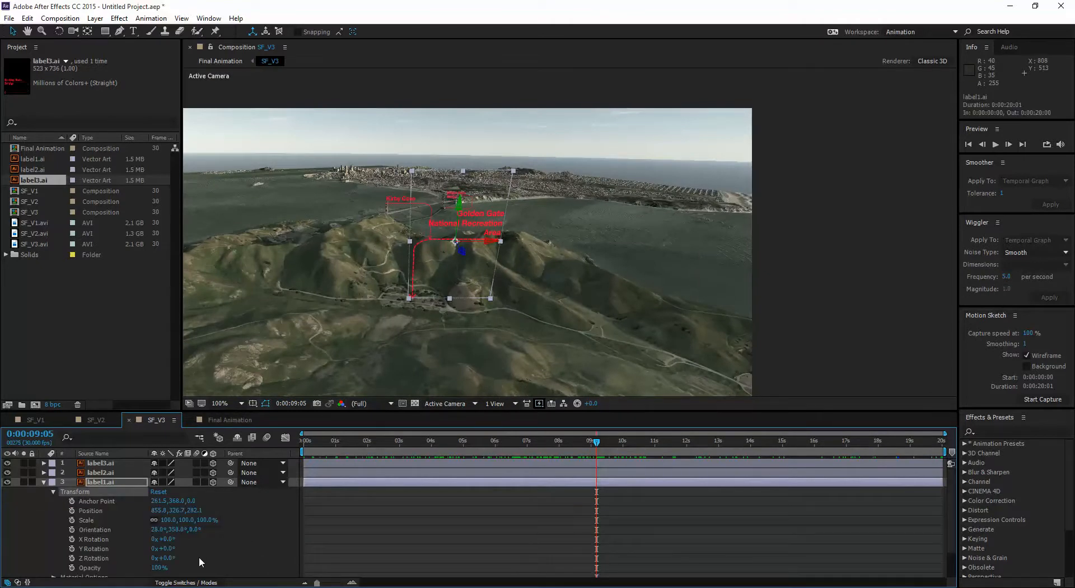
drag(597, 445, 629, 449)
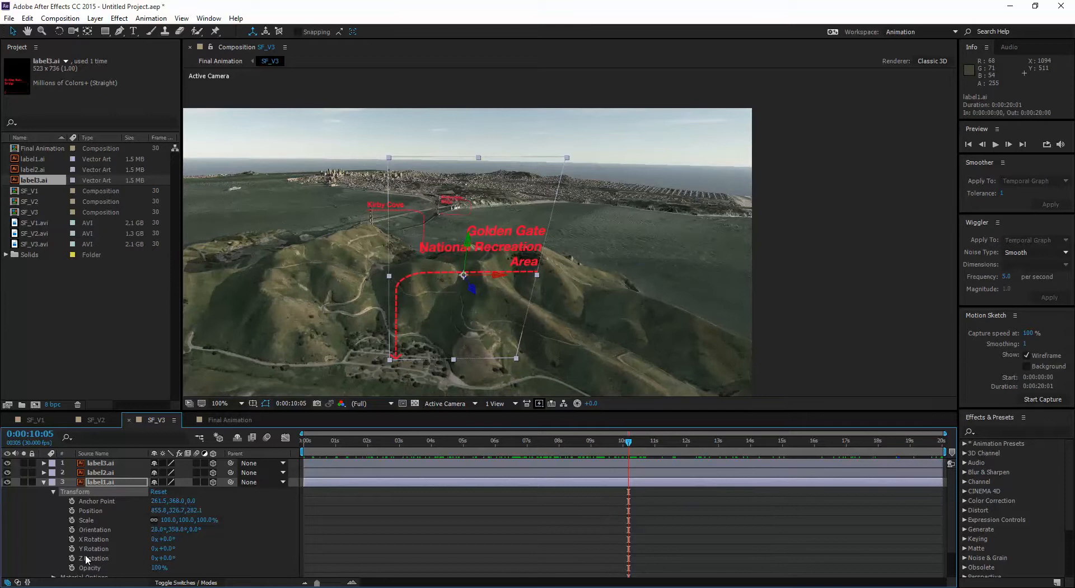
click(71, 510)
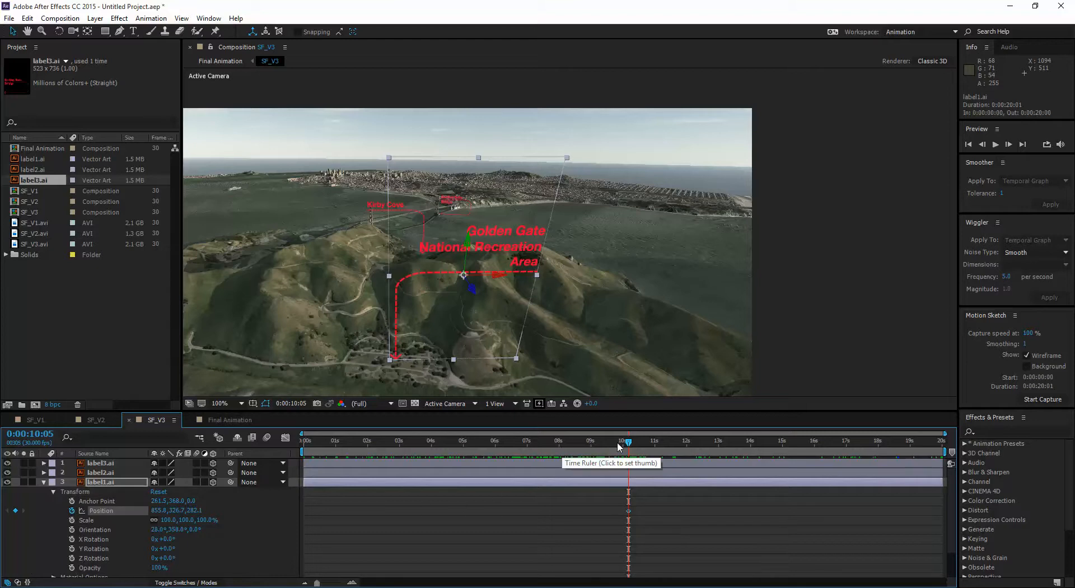
Add a Position keyframe for label1.ai at 0:00:08:28 and raise it above the frame to about 855.8, -667.3, -246.4.
drag(630, 442, 589, 443)
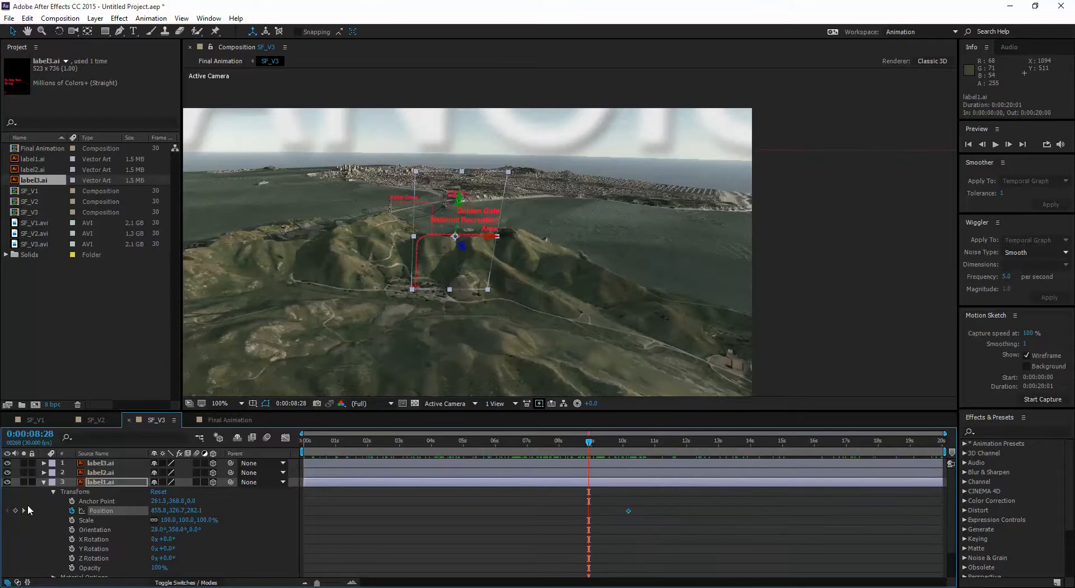
click(15, 510)
drag(458, 206, 488, 5)
drag(471, 101, 477, 35)
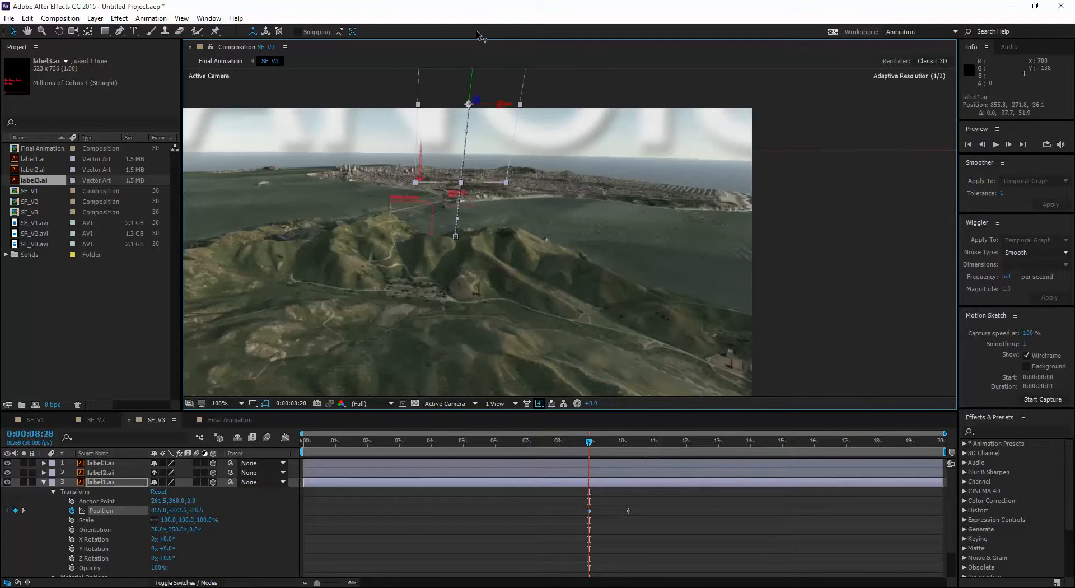
drag(470, 84, 476, 18)
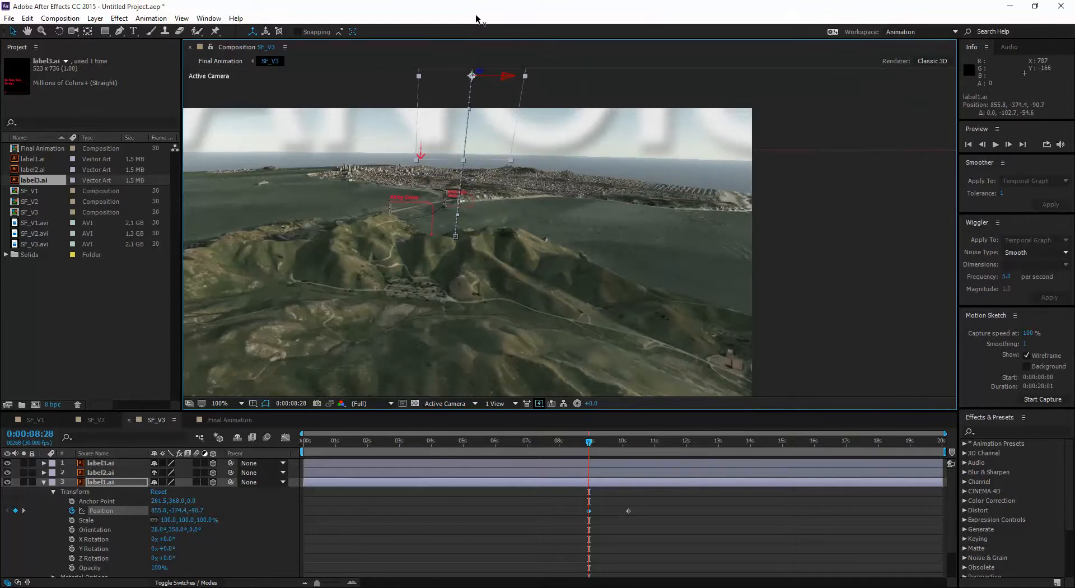
scroll(505, 169, down, 2)
drag(522, 136, 530, 88)
click(624, 505)
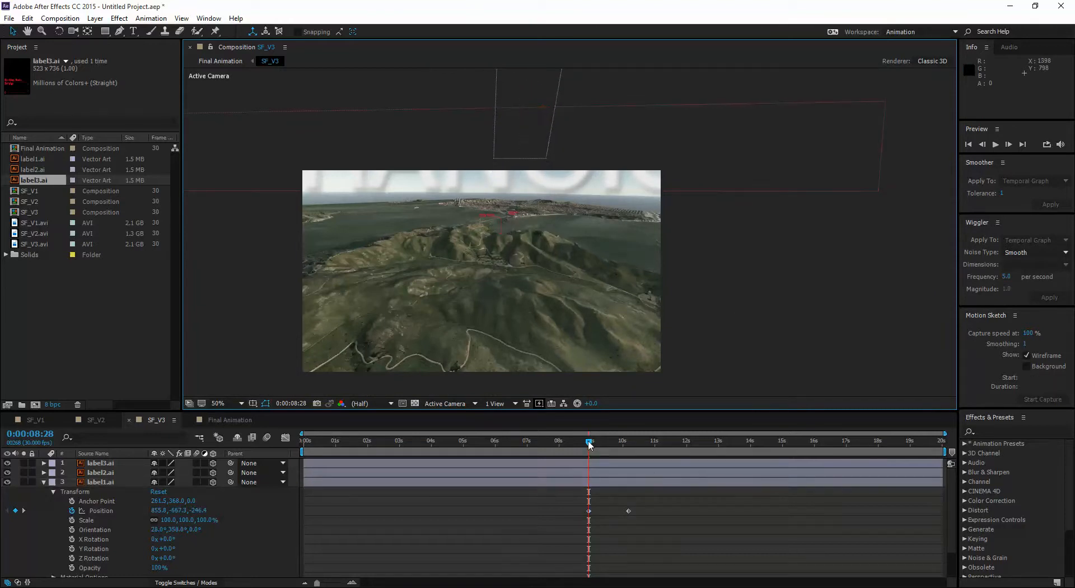
Trim the work area around the label1.ai keyframes, from 0:00:08:14 to about 0:00:10:15.
mouse_move(589, 445)
mouse_down()
mouse_move(679, 442)
mouse_move(590, 443)
mouse_up()
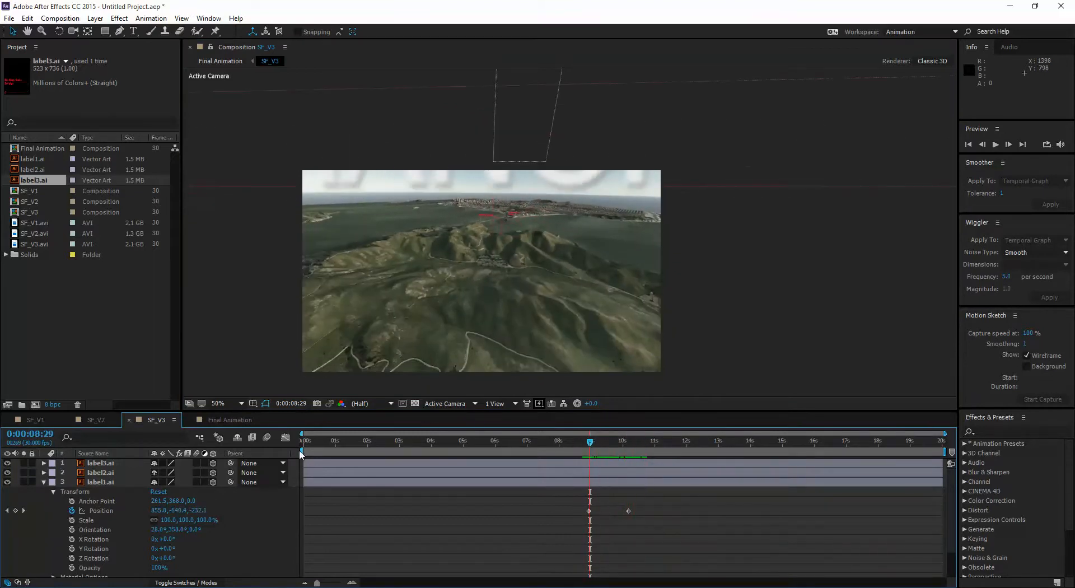
drag(301, 453, 573, 466)
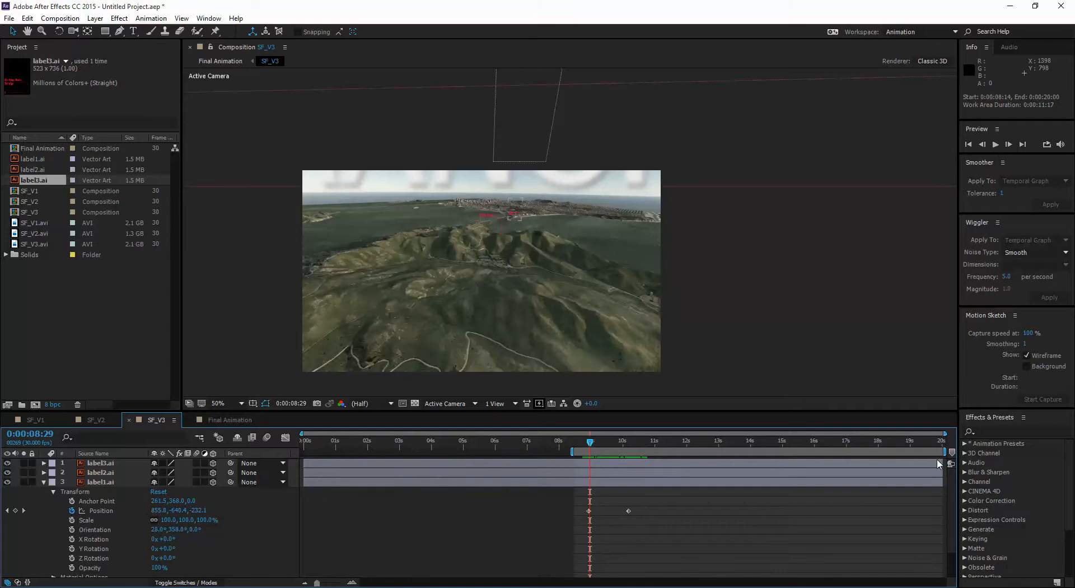
click(916, 454)
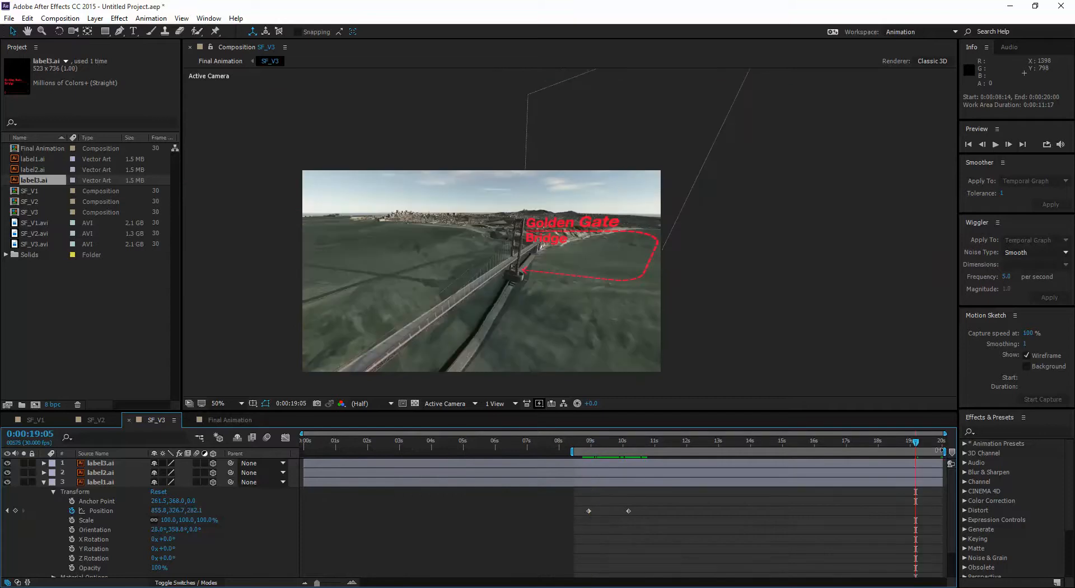
drag(937, 451, 642, 461)
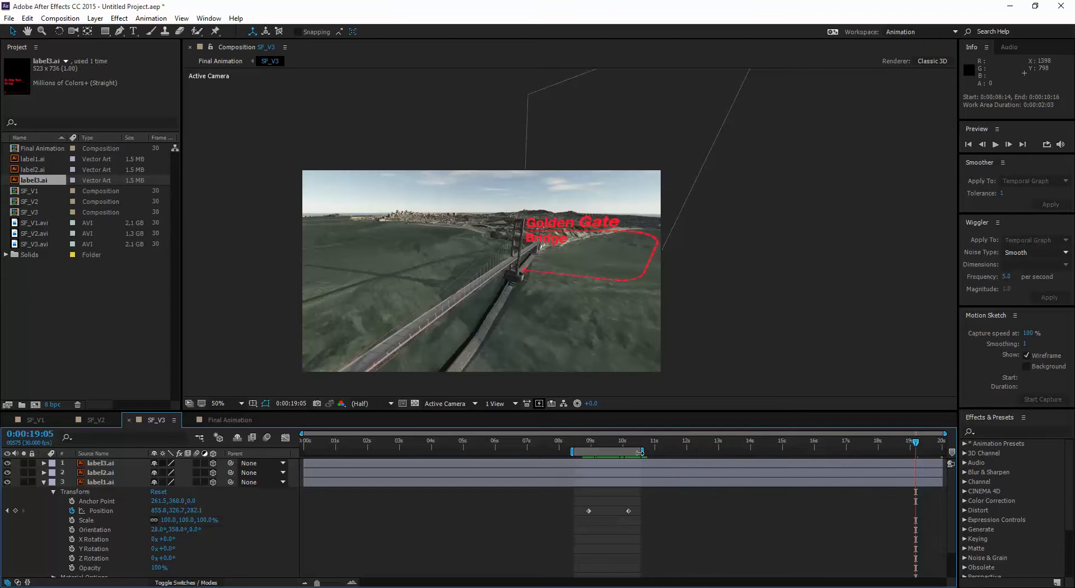
Preview the label1.ai drop-in animation within the work area and stop the playback.
key(space)
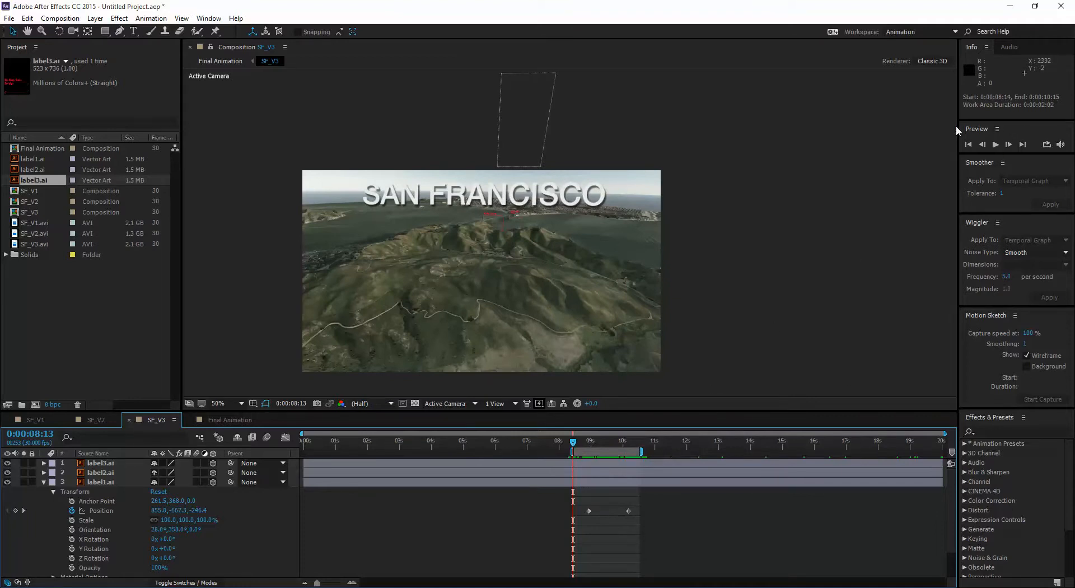
click(996, 145)
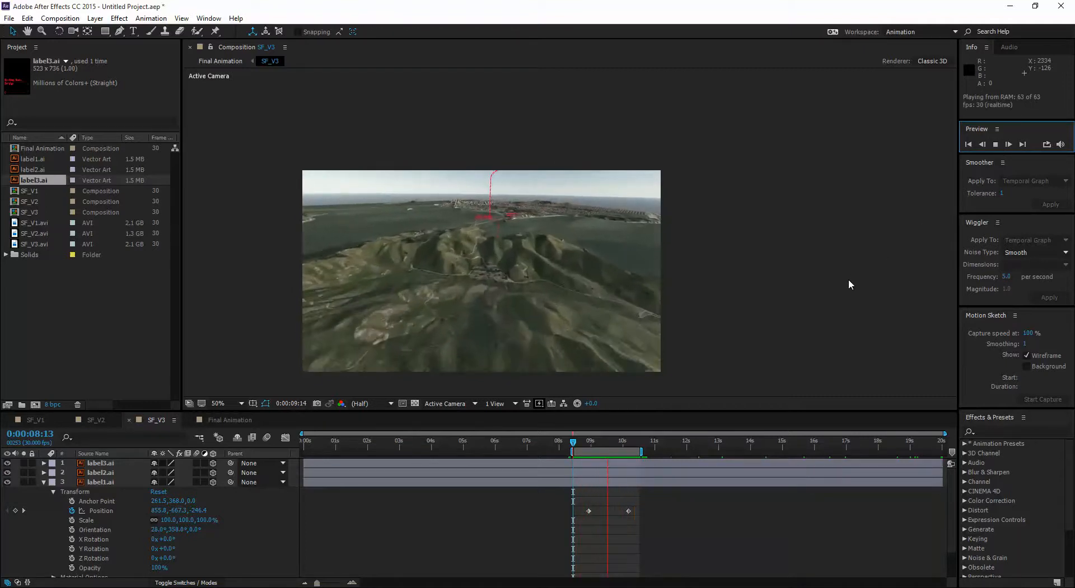
click(741, 364)
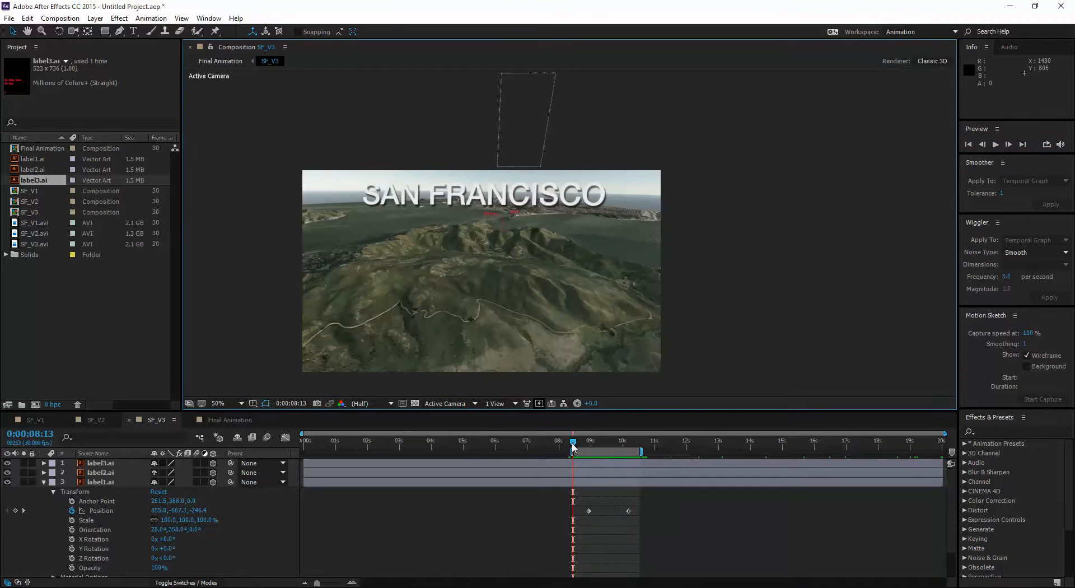
Apply Easy Ease to the label1.ai Position keyframe at 0:00:08:28 and Easy Ease In to the one at 0:00:10:05.
drag(573, 446, 622, 452)
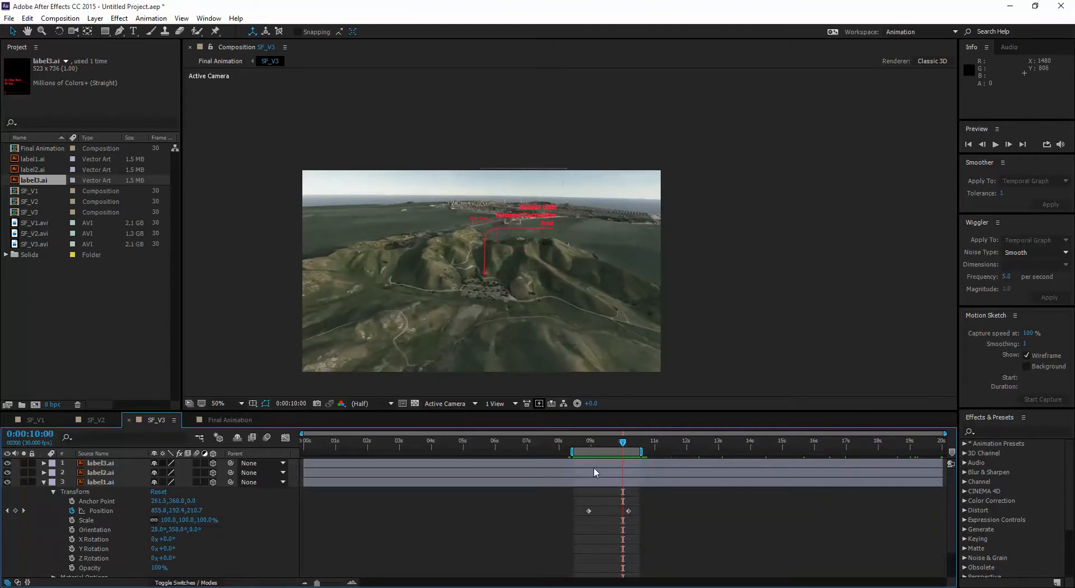
click(589, 511)
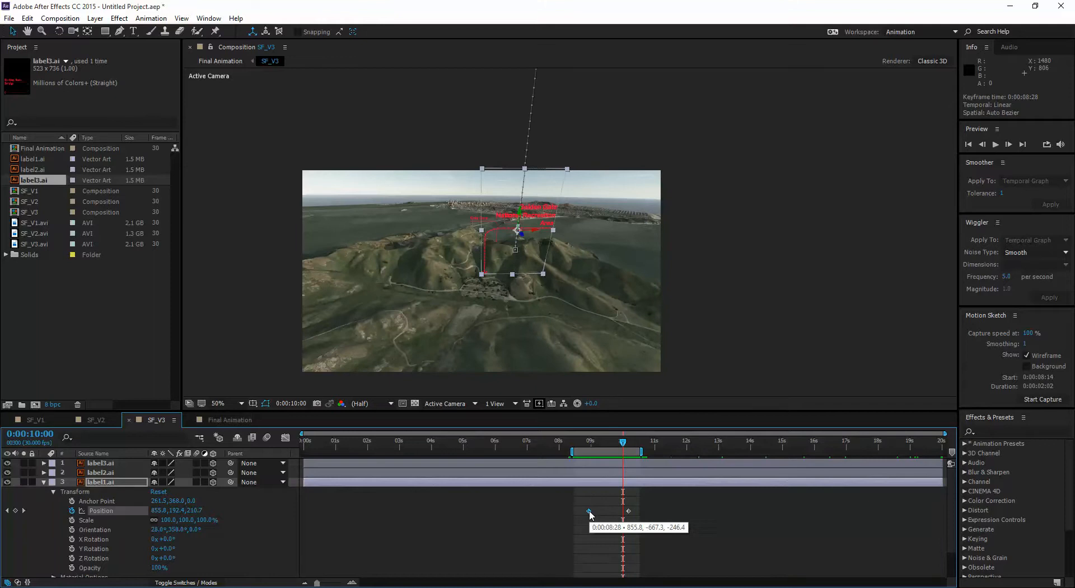
right_click(589, 510)
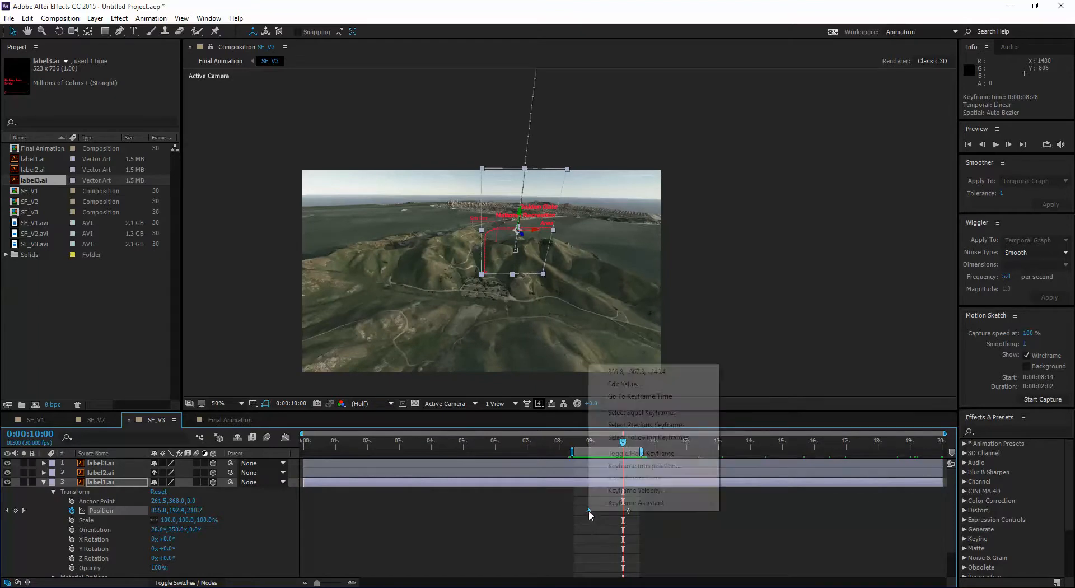
mouse_move(639, 504)
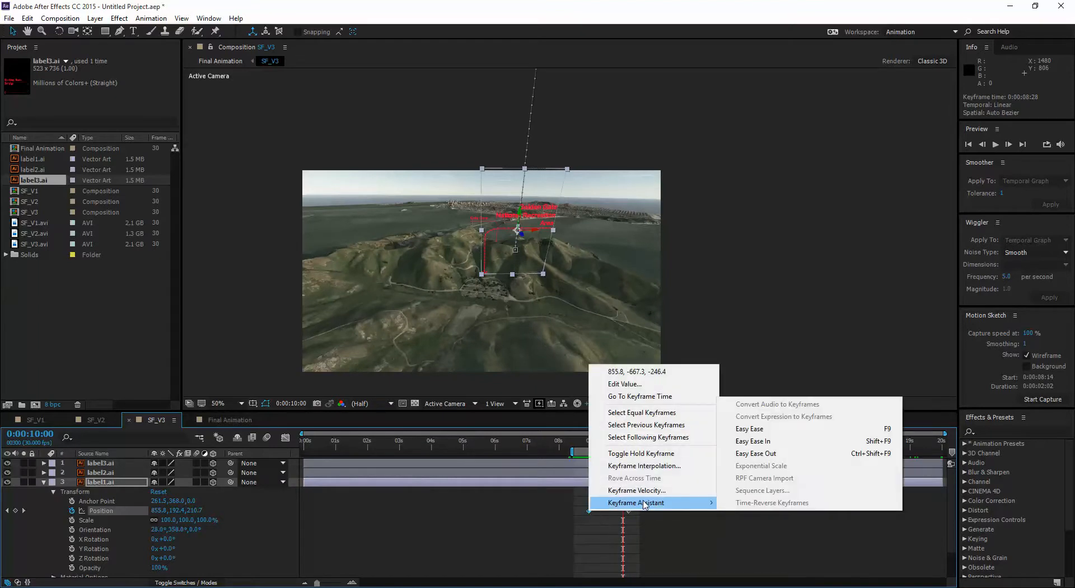
click(750, 429)
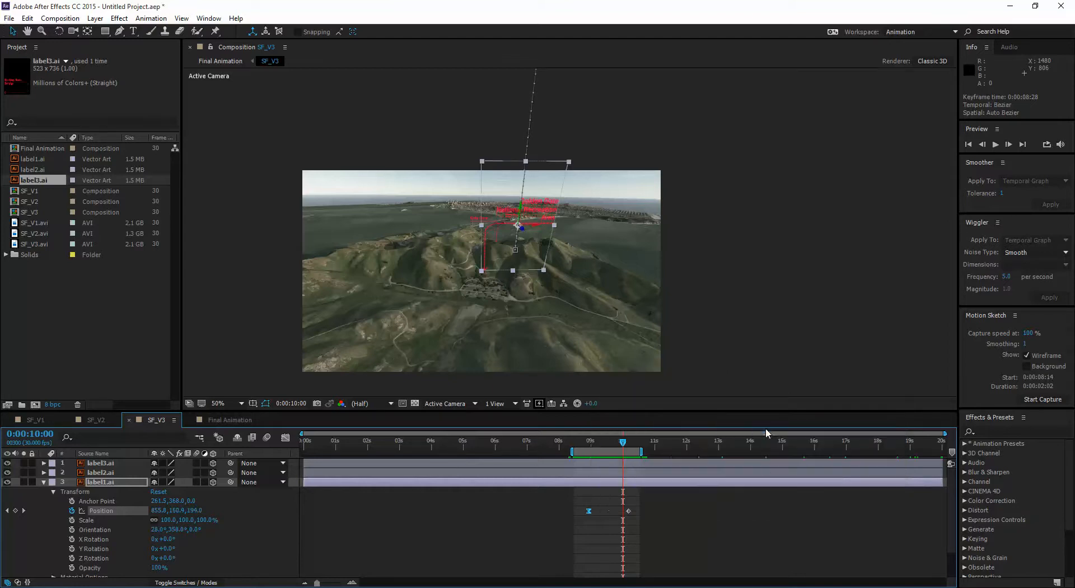
right_click(629, 509)
mouse_move(700, 502)
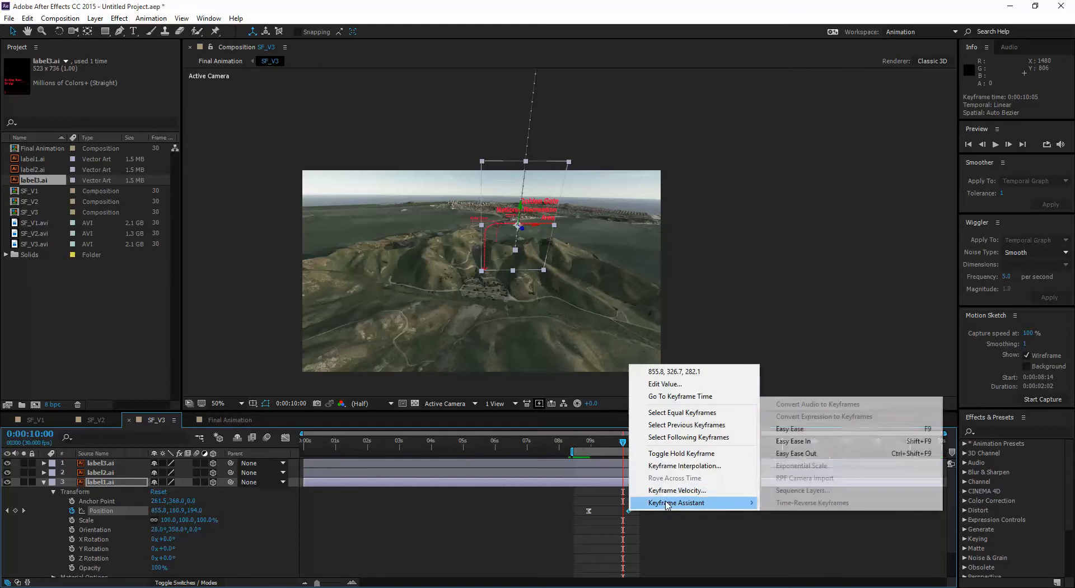
click(816, 442)
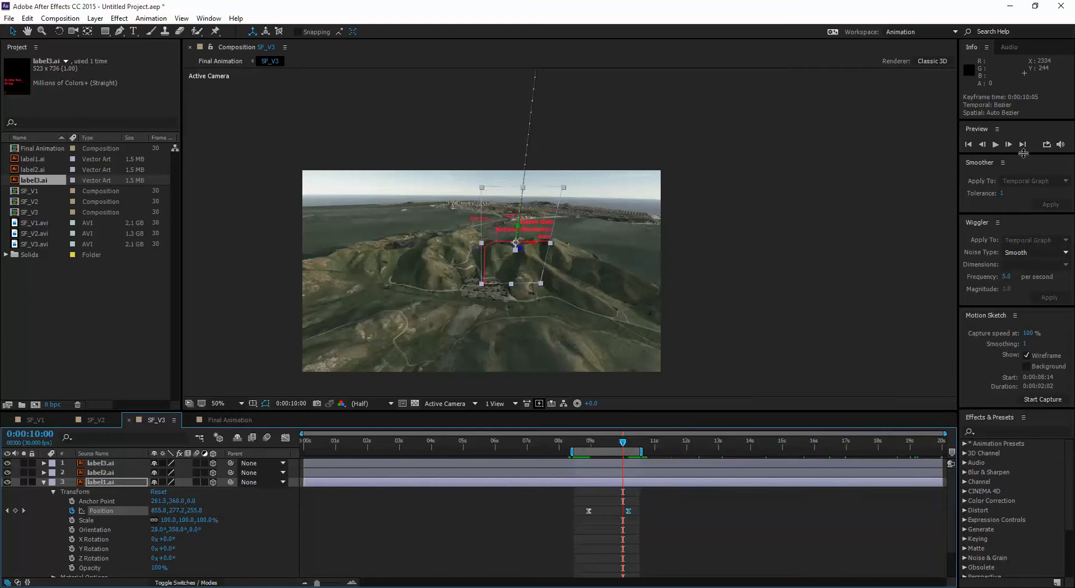
Preview the eased label1.ai drop-in animation within the work area and stop the playback.
click(1004, 147)
click(995, 145)
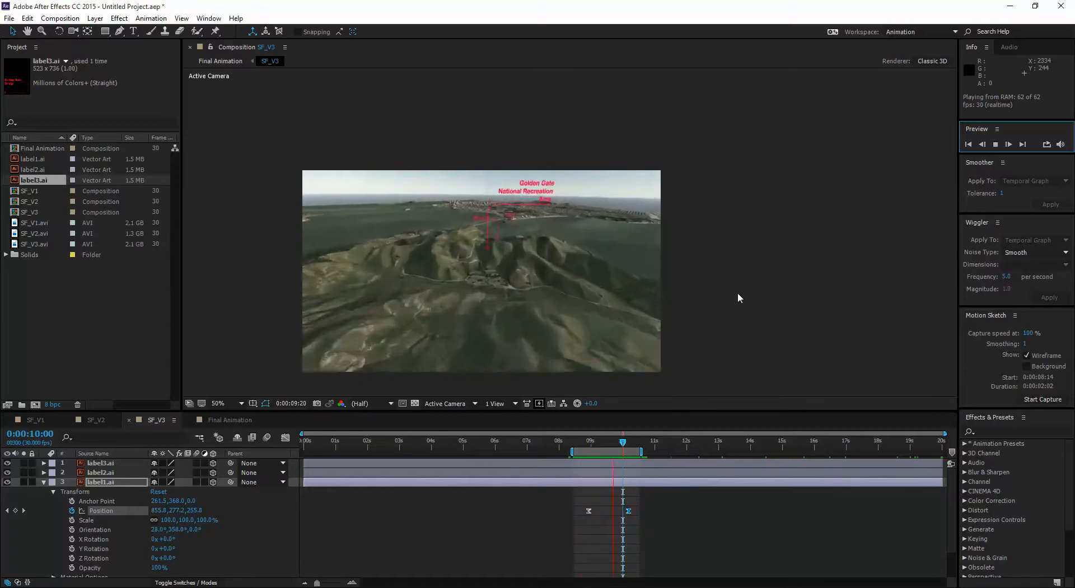
key(space)
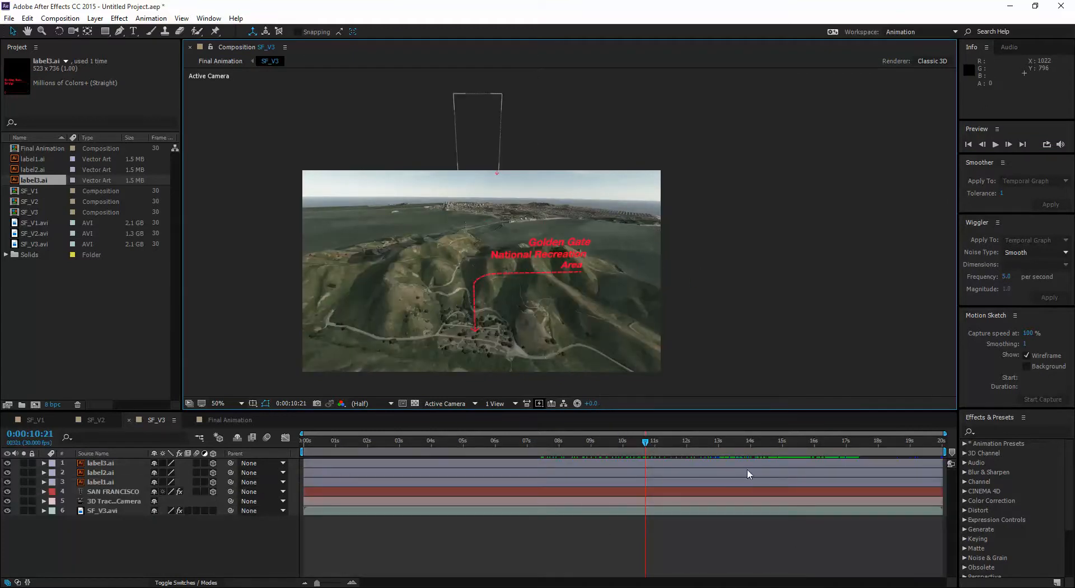
Preview the label animations in SF_V3 from 0:00:11:07, stop the playback and return the current time to 0:00:09:03.
mouse_move(644, 445)
mouse_down()
mouse_move(619, 442)
mouse_move(662, 442)
mouse_up()
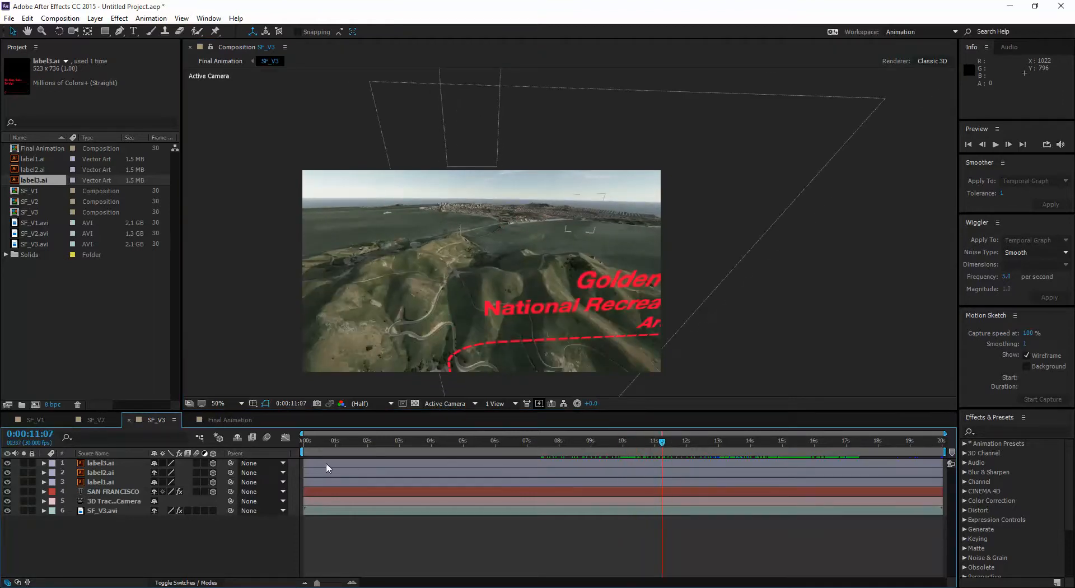
click(997, 144)
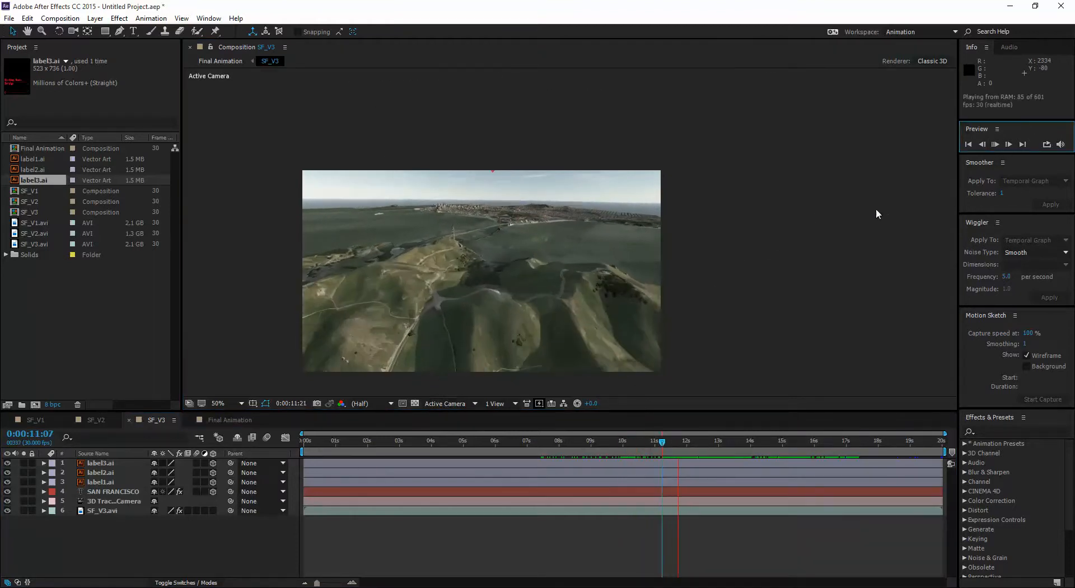
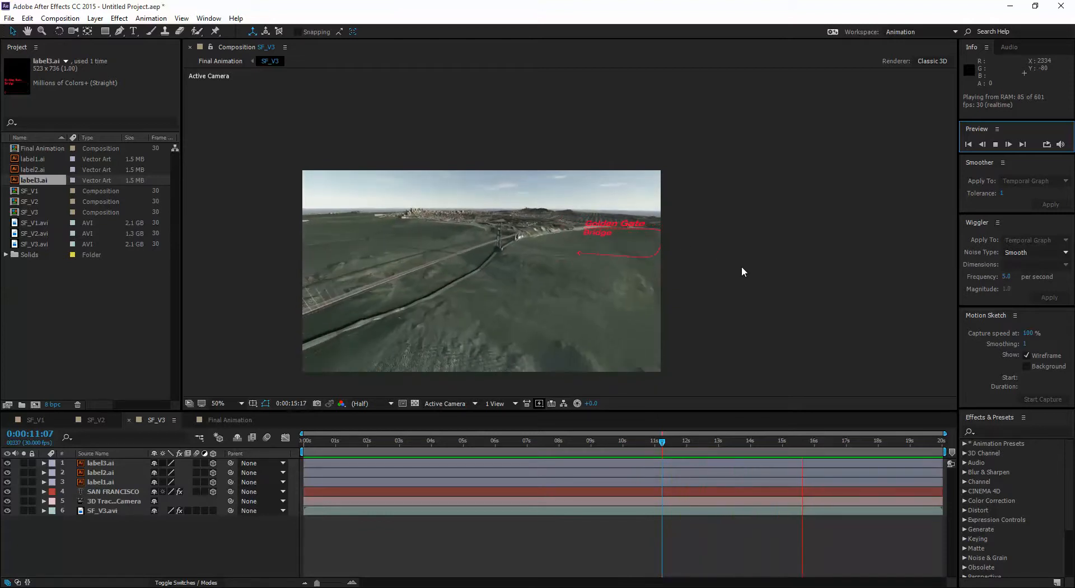
key(space)
drag(662, 442, 594, 443)
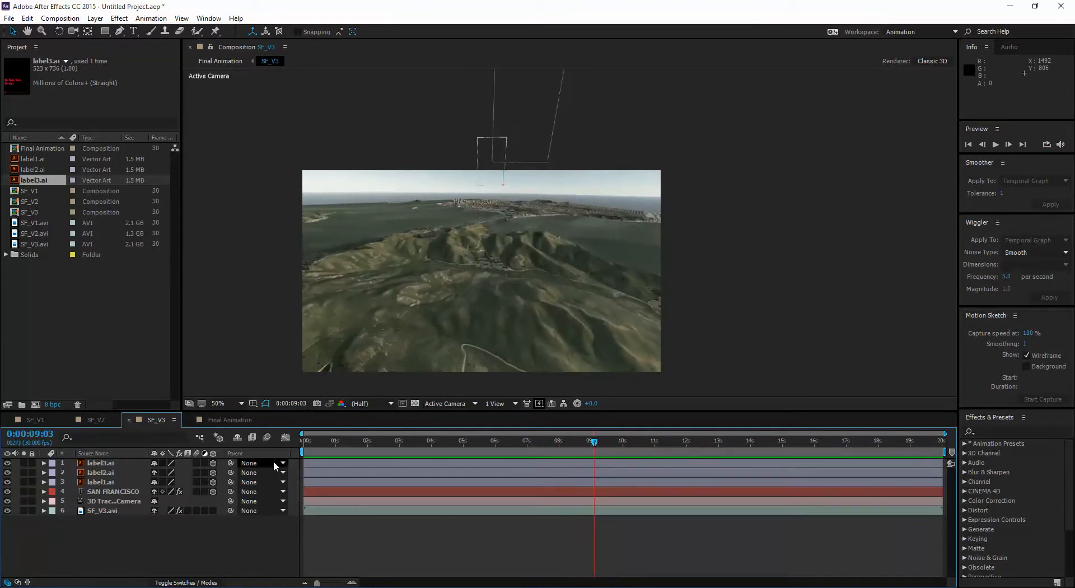
click(359, 463)
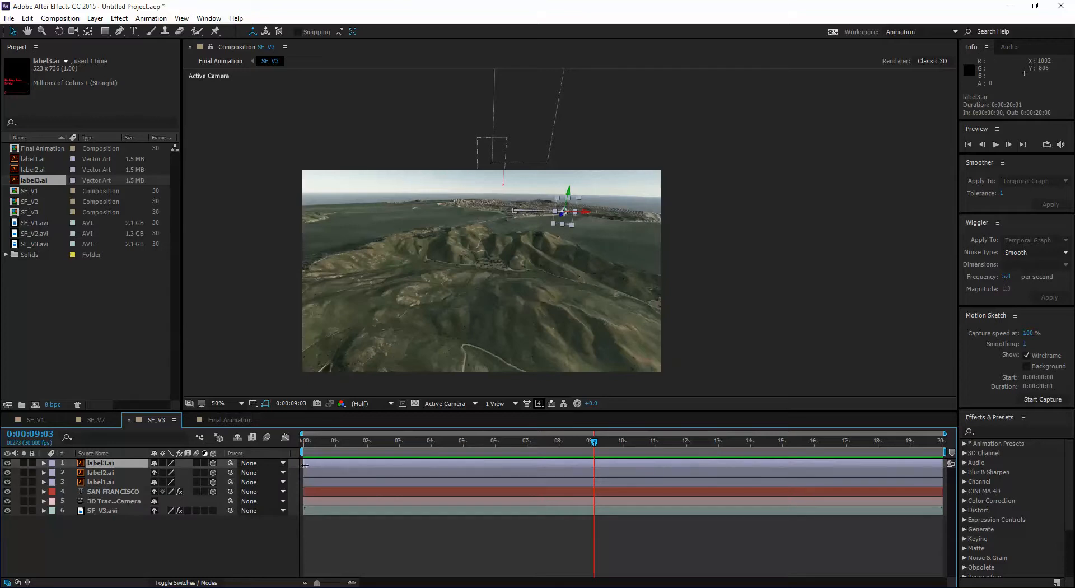
drag(305, 465, 426, 464)
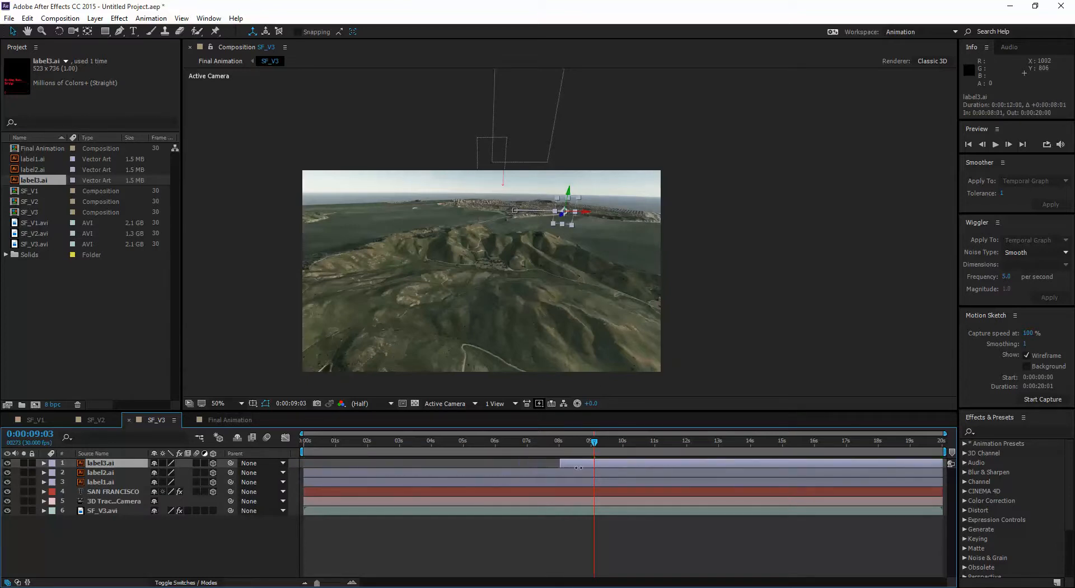
drag(579, 468, 474, 464)
drag(594, 442, 303, 463)
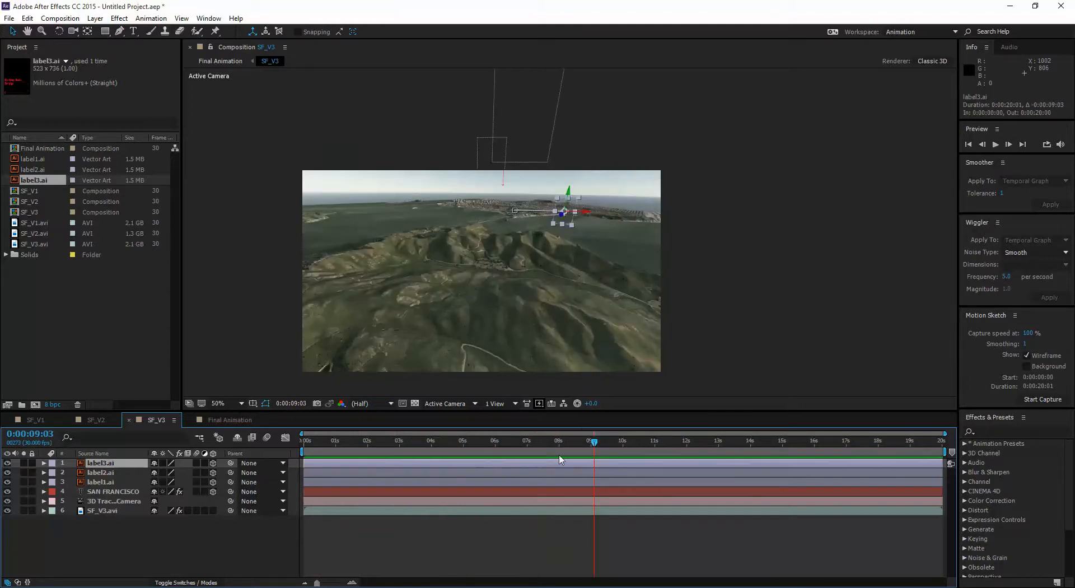
click(43, 463)
click(43, 463)
click(654, 385)
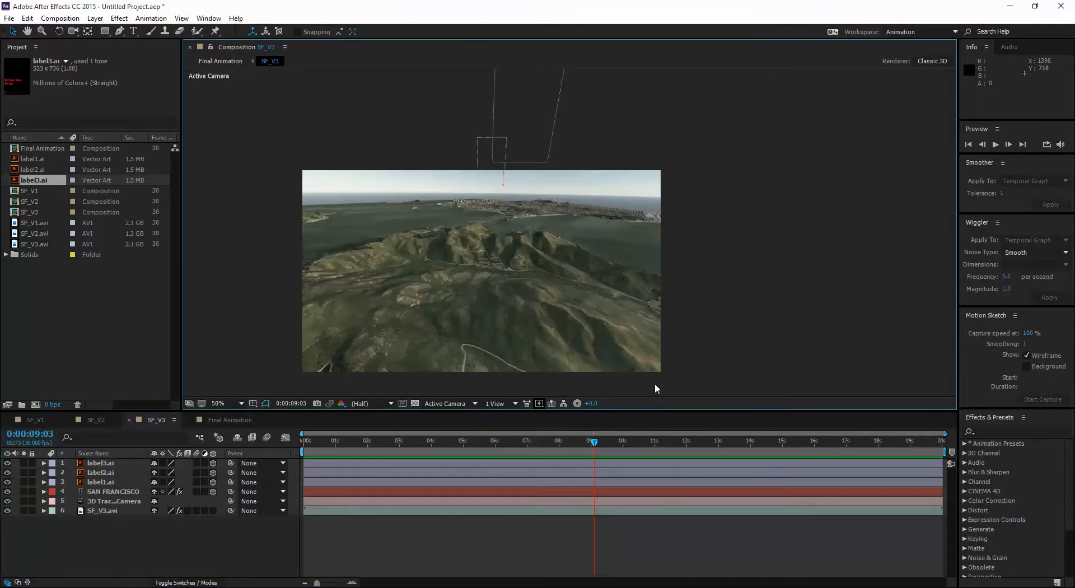
Trim the start of the label1.ai layer to 0:00:09:03 and the start of the label2.ai layer to 0:00:11:05.
click(104, 483)
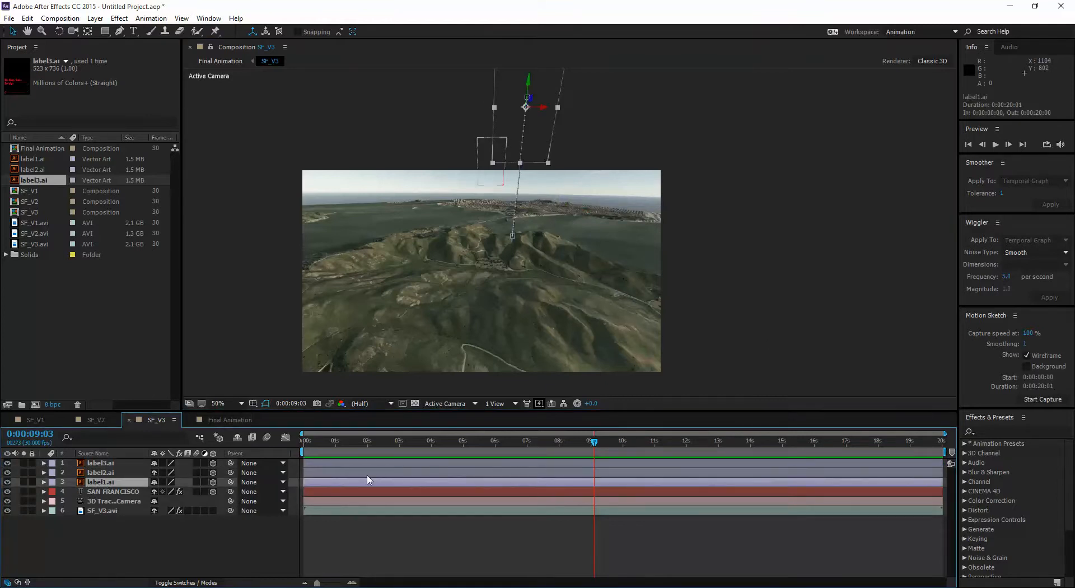
drag(306, 482, 532, 492)
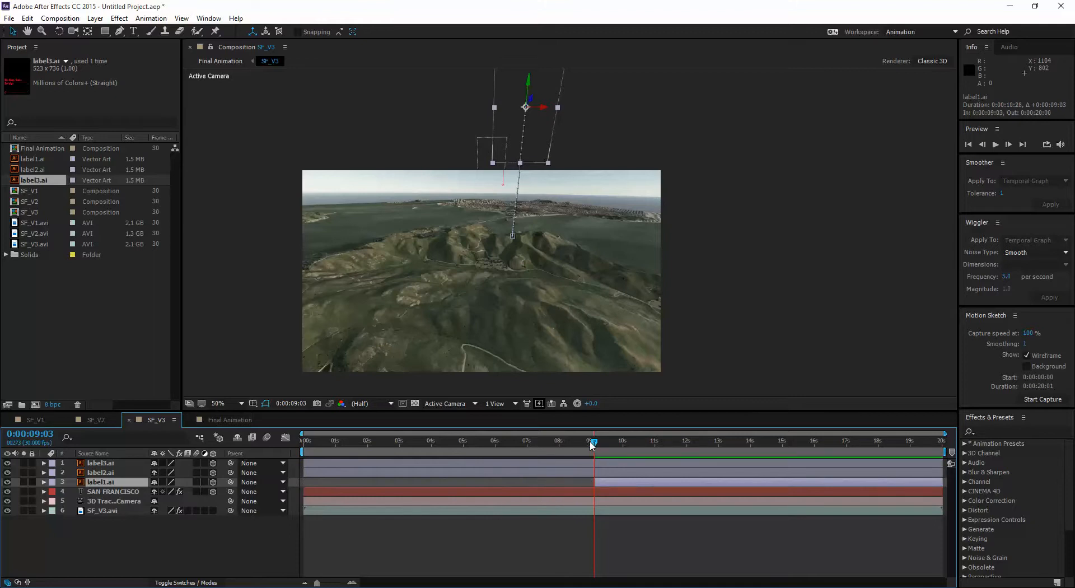
drag(593, 441, 659, 460)
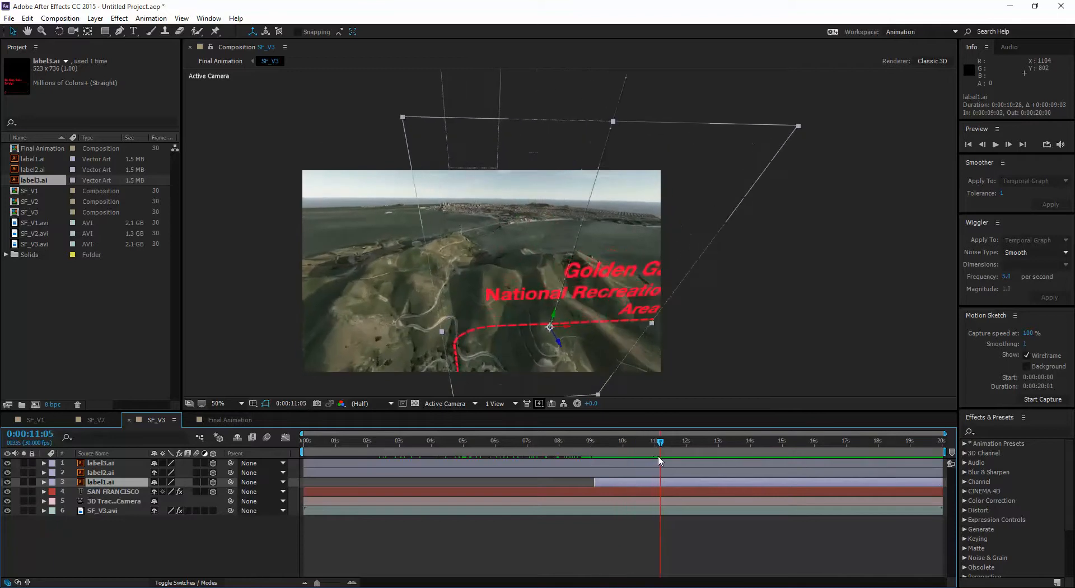
click(124, 473)
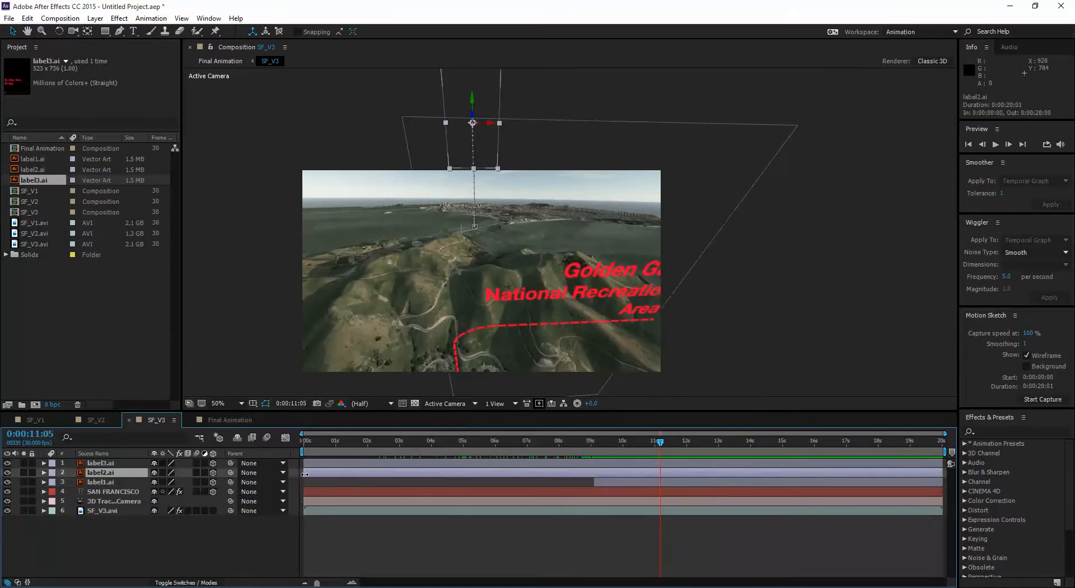
drag(305, 475, 473, 475)
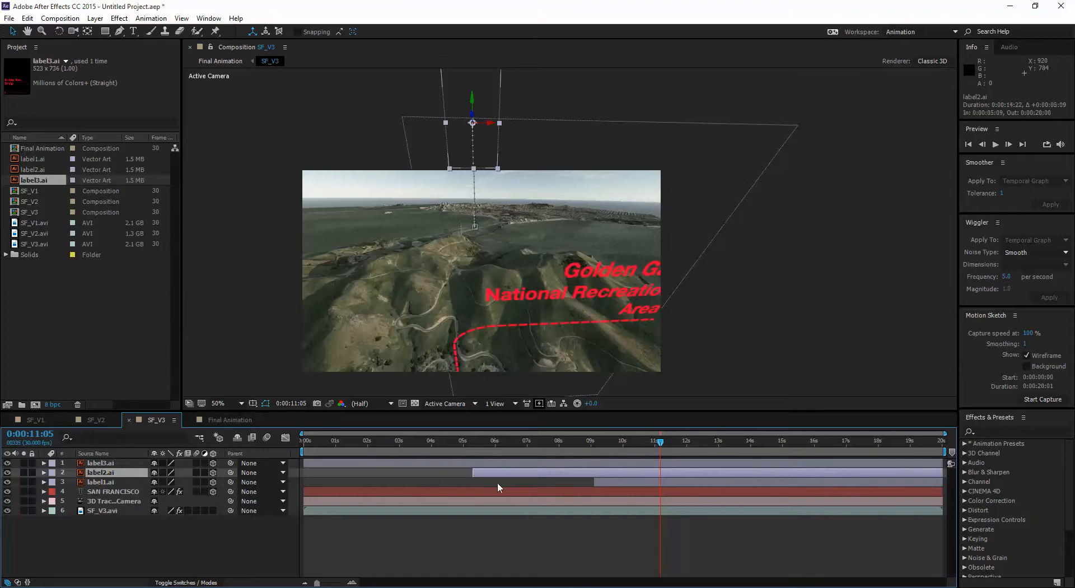
drag(653, 475, 780, 449)
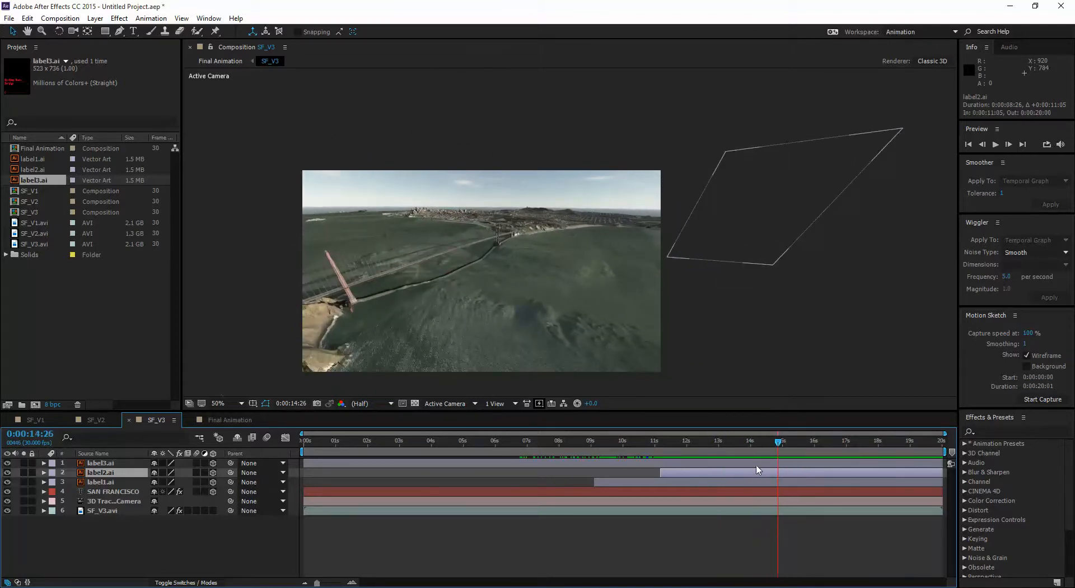
Trim the start of the label3.ai layer to 0:00:14:10.
click(757, 463)
drag(304, 464, 720, 466)
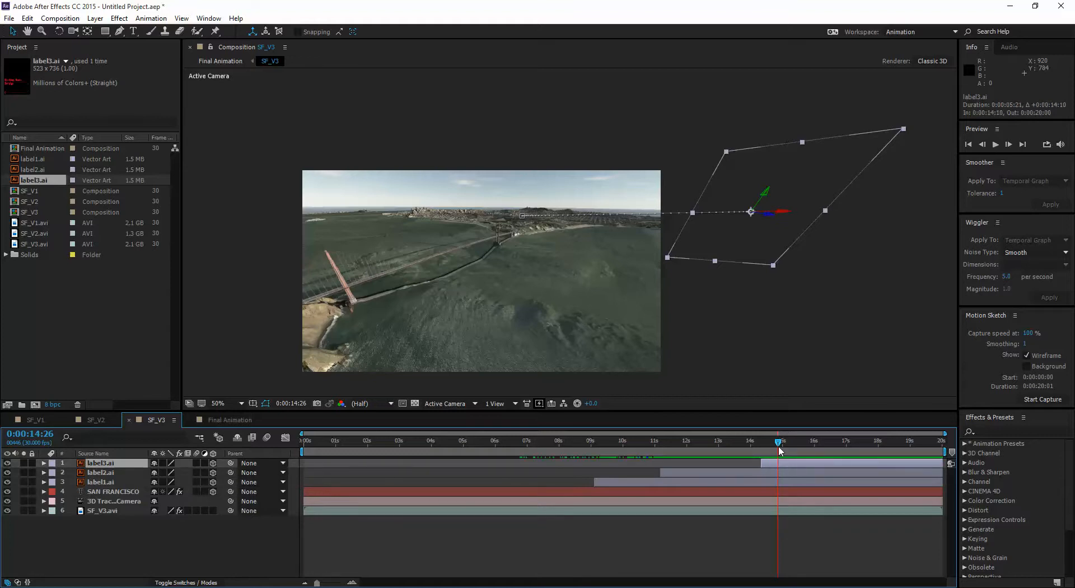
Expand the Hue/Saturation effect on the SF_V3.avi layer and open its full effect controls.
drag(780, 451, 394, 462)
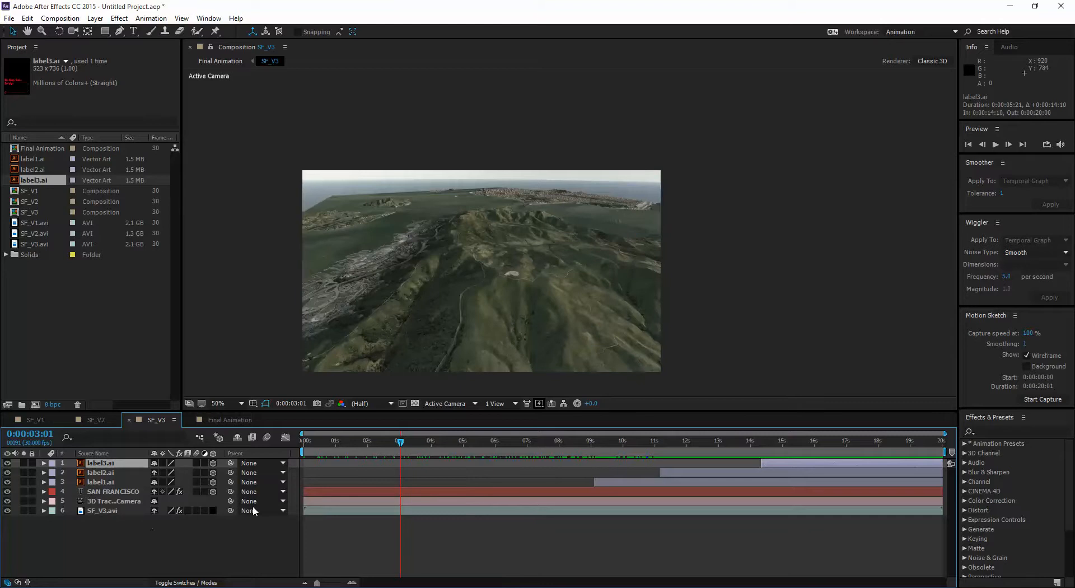
click(43, 511)
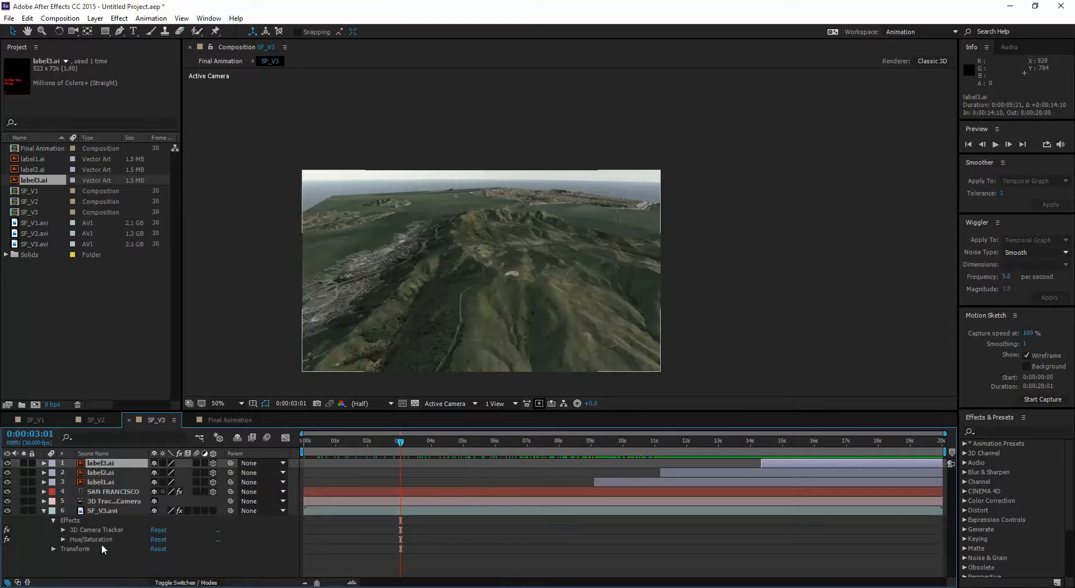
click(89, 540)
scroll(115, 540, down, 2)
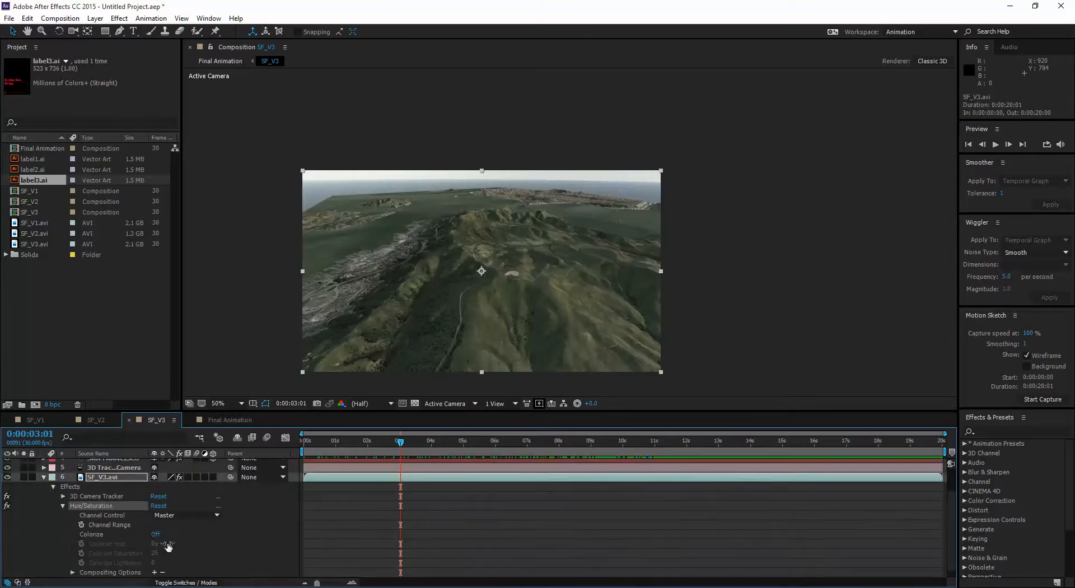
scroll(168, 547, down, 1)
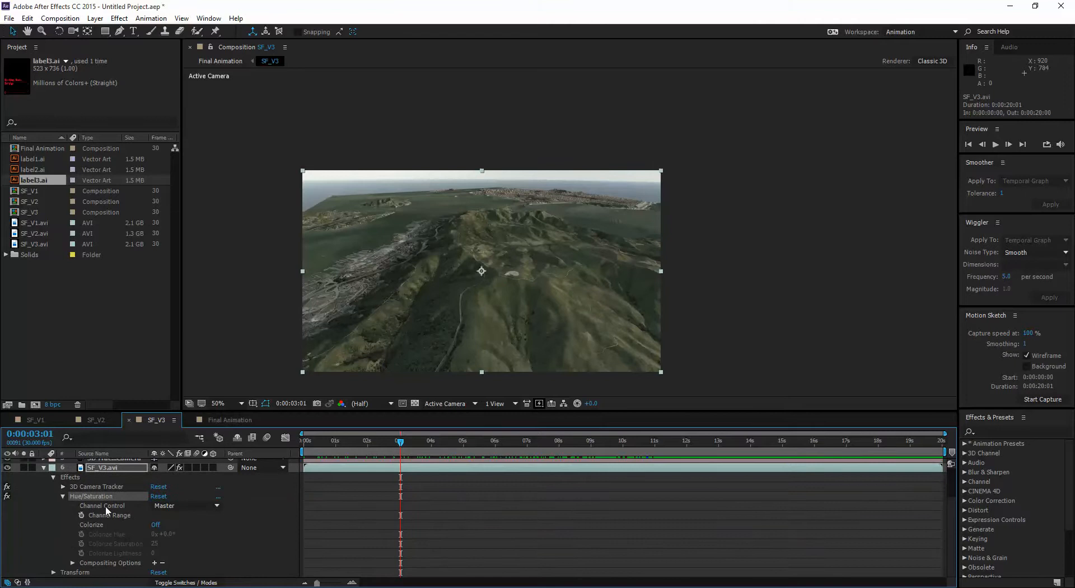
click(72, 563)
scroll(89, 561, down, 1)
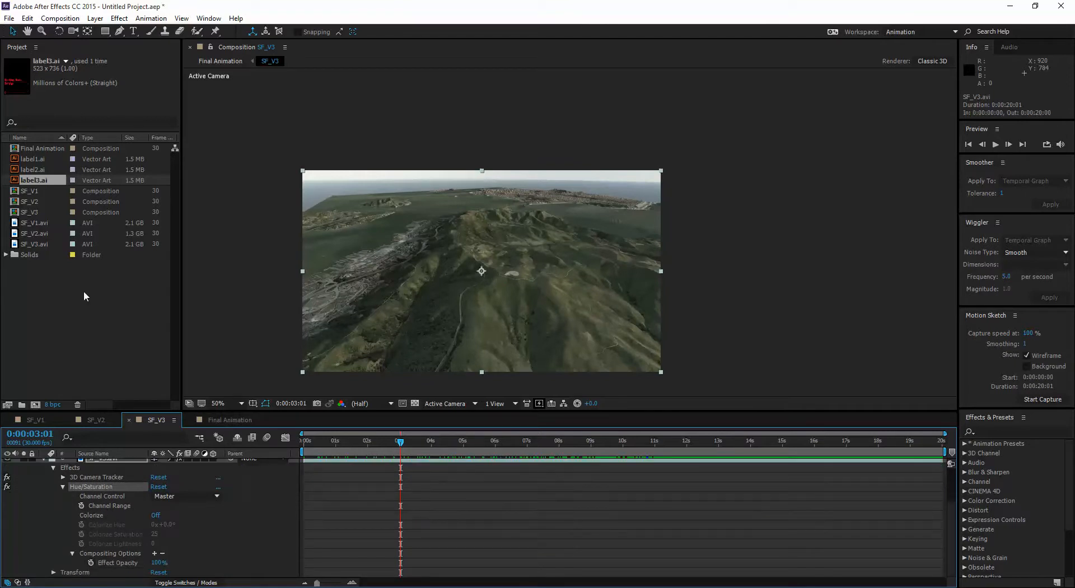
double_click(98, 487)
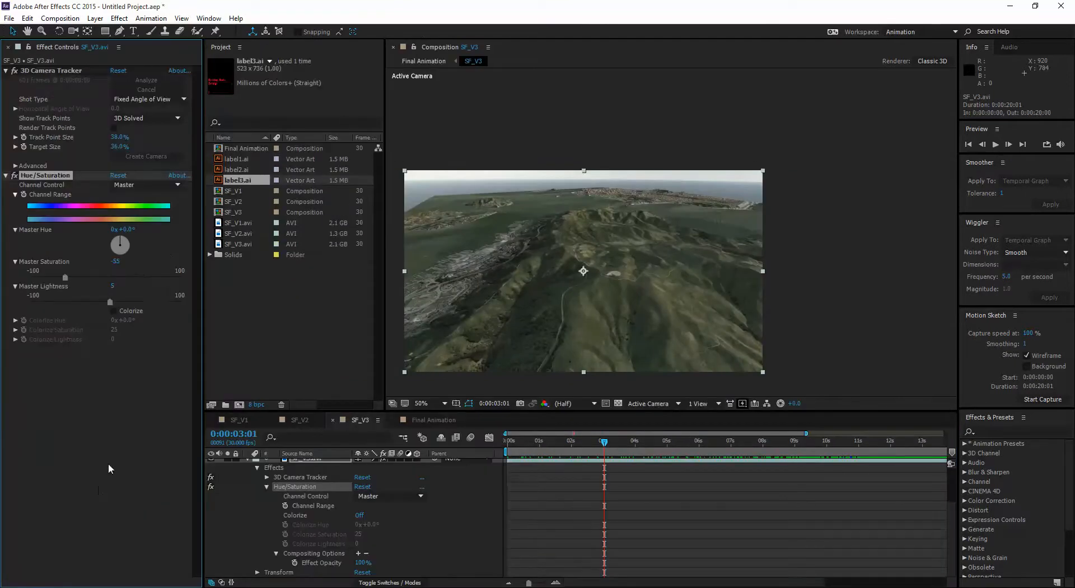
Set a Channel Range keyframe for Hue/Saturation at 0:00:00:00 with Master Saturation raised to 3.
drag(609, 446, 486, 453)
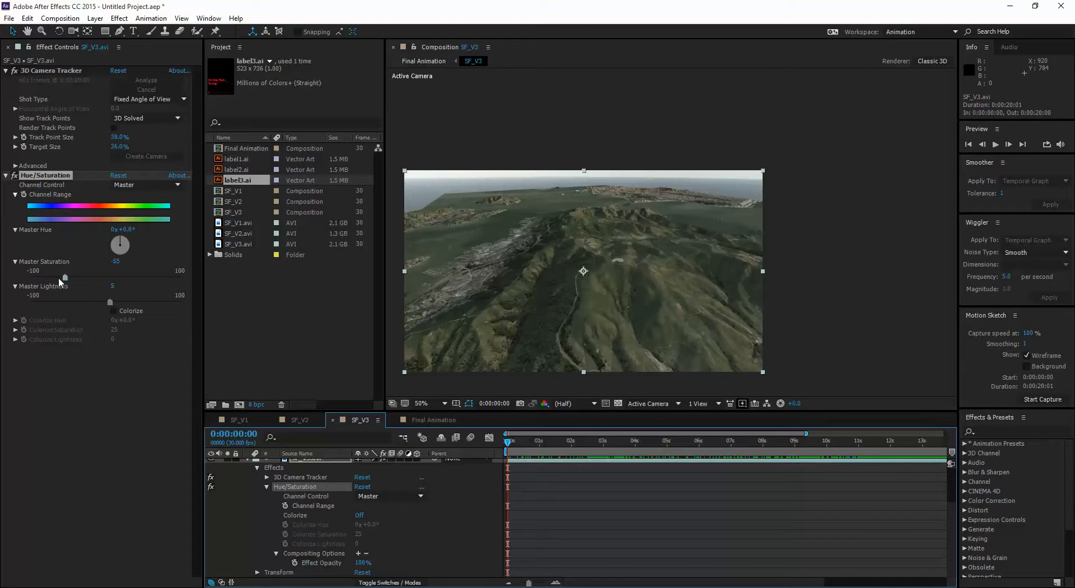
click(23, 194)
drag(65, 277, 110, 276)
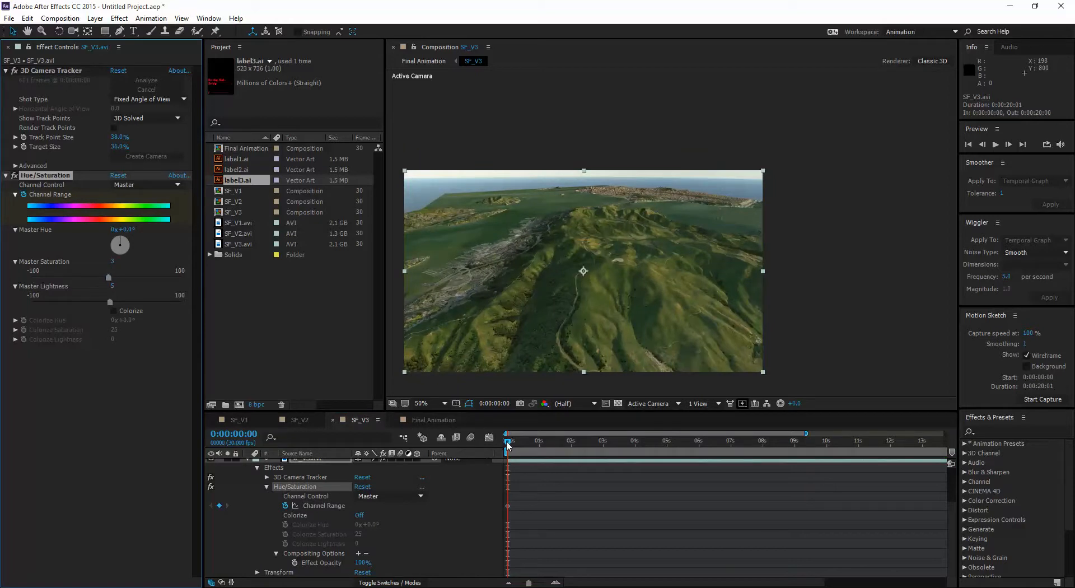
Add a Channel Range keyframe at 0:00:04:29 and lower the Master Saturation to -56.
drag(508, 445, 666, 445)
click(219, 505)
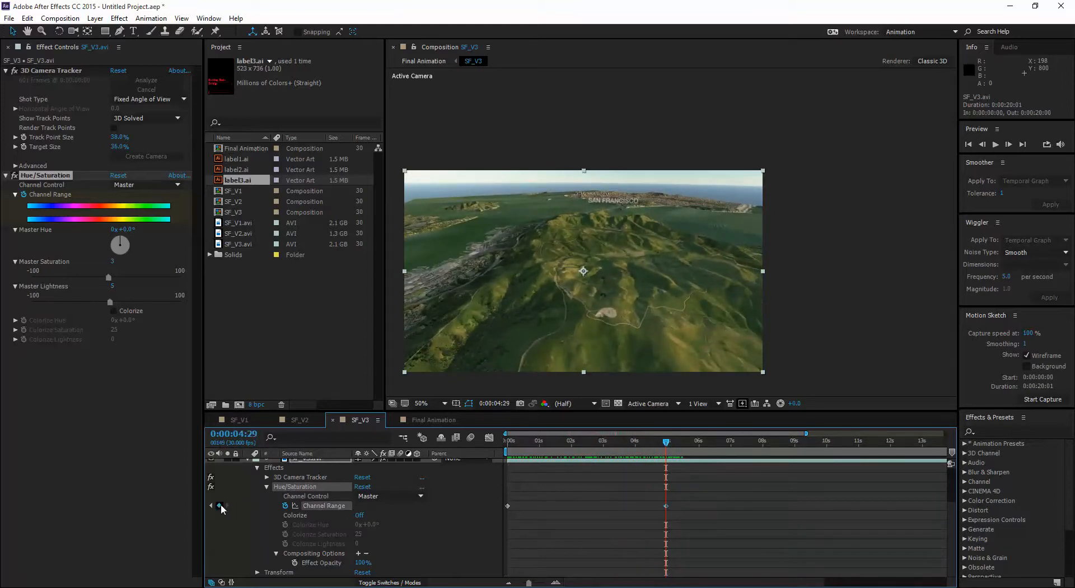
drag(108, 277, 65, 273)
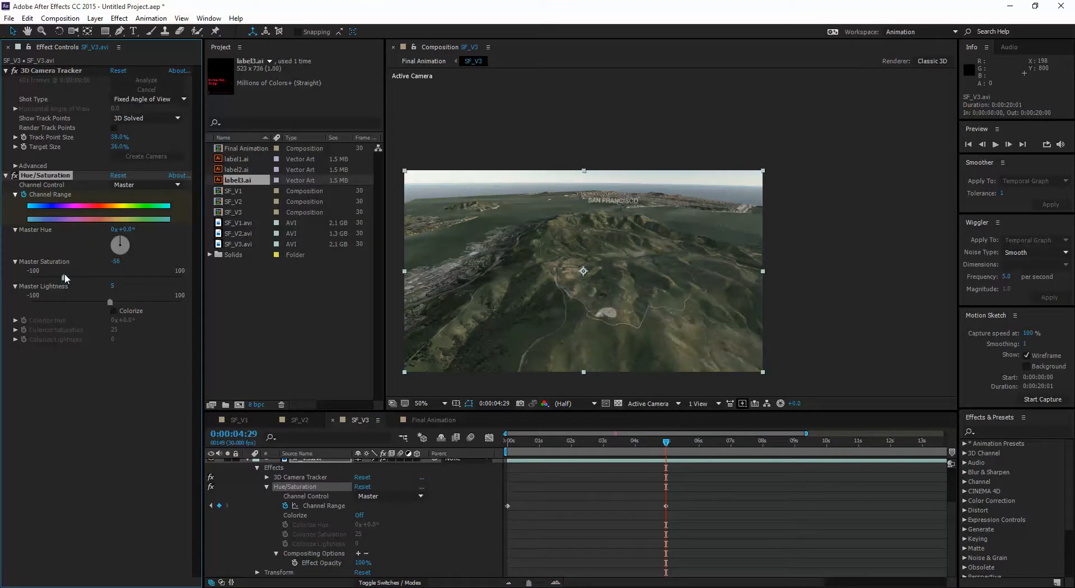
Add a Hue/Saturation Channel Range keyframe on the SF_V3.avi layer at 0:00:16:25.
drag(666, 446, 934, 456)
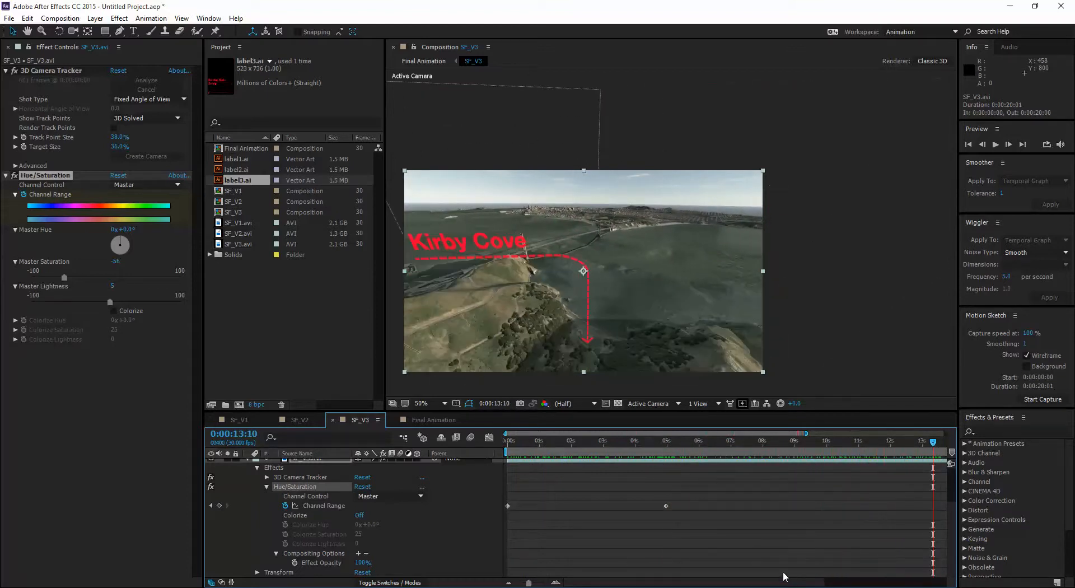
drag(530, 583, 520, 584)
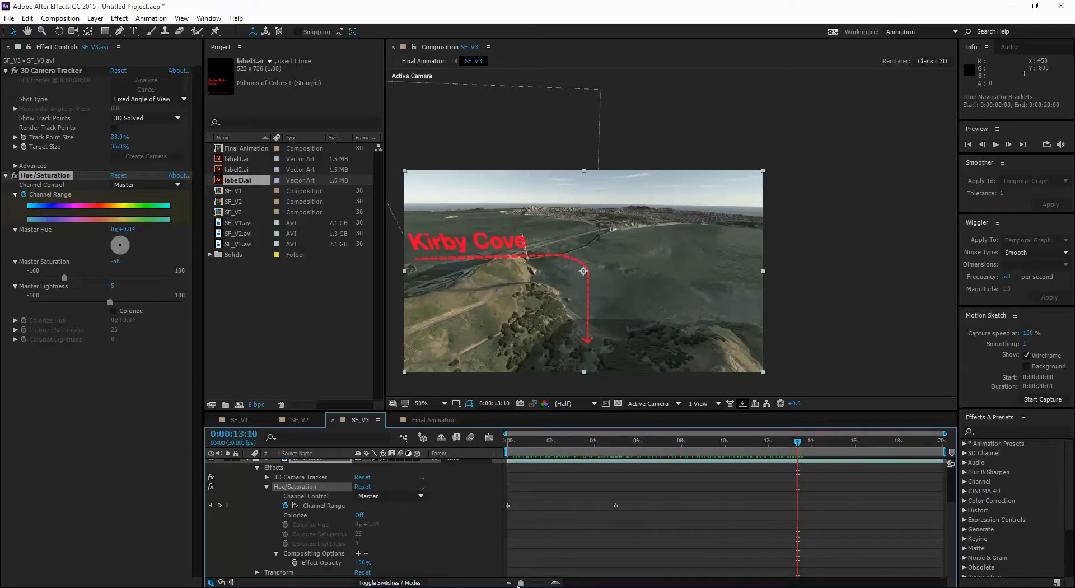
drag(799, 445, 878, 452)
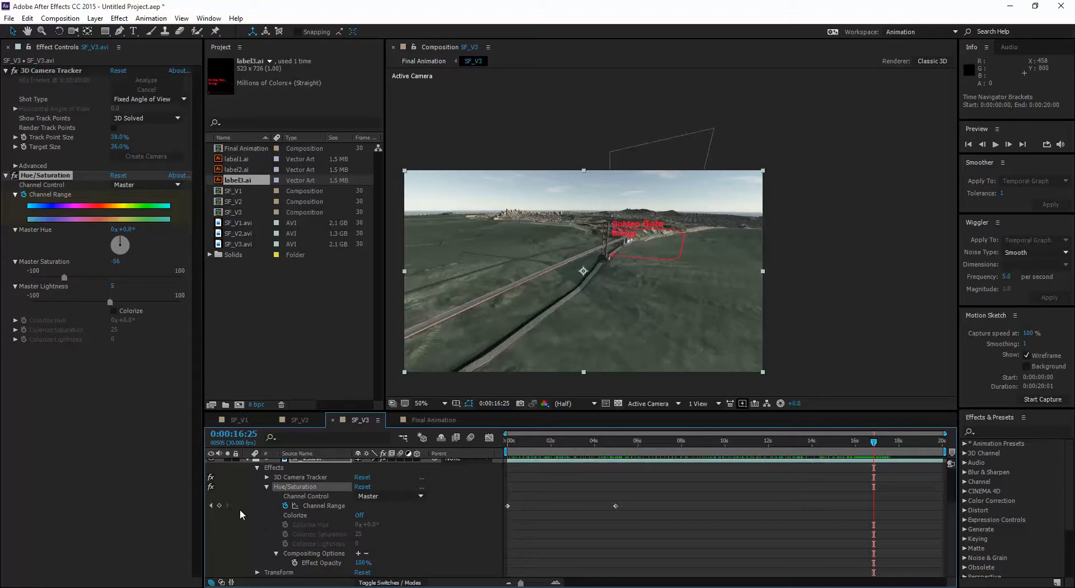
click(222, 505)
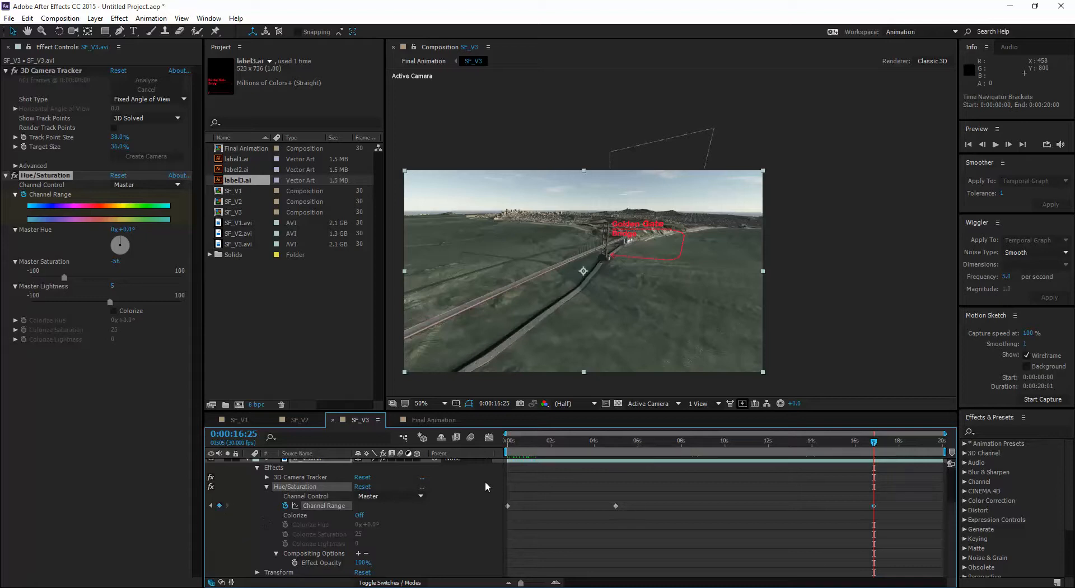
Add a Channel Range keyframe at 0:00:19:05 with Master Saturation raised to 7, and check the saturation change in the footage.
drag(877, 445, 925, 446)
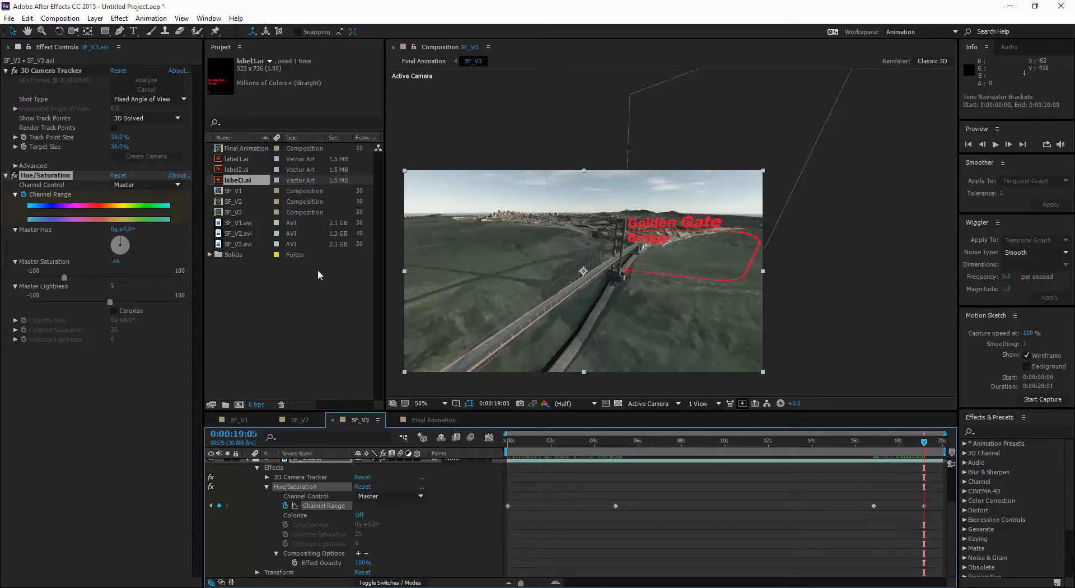
drag(64, 278, 93, 283)
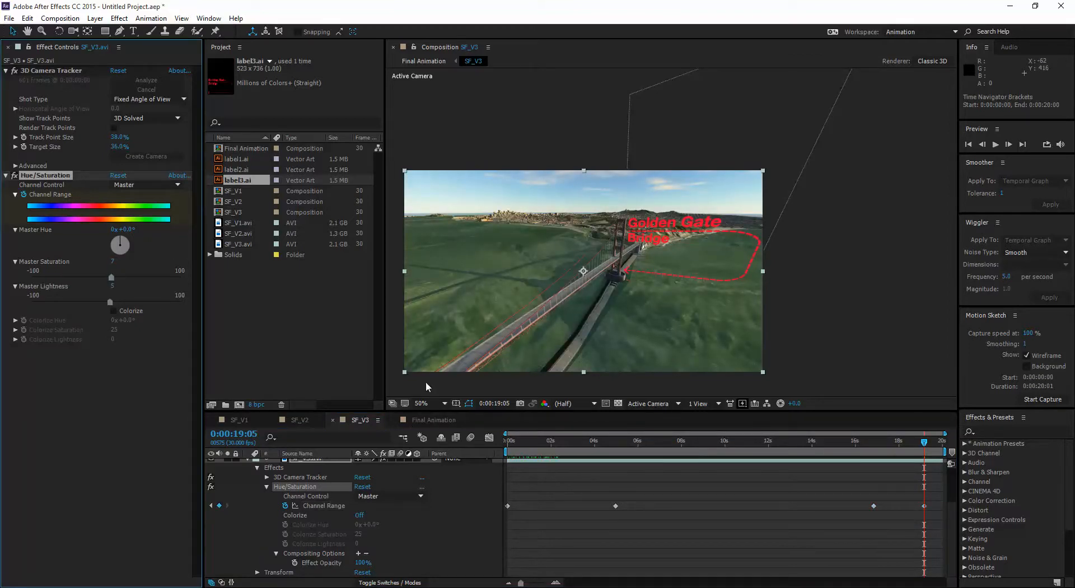
drag(921, 452, 750, 430)
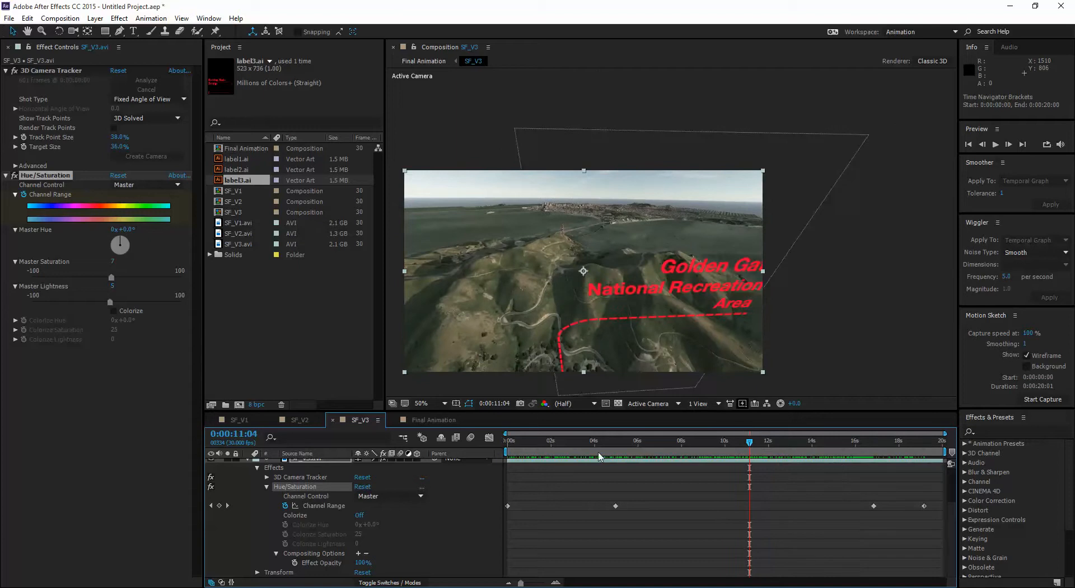
drag(751, 450, 787, 443)
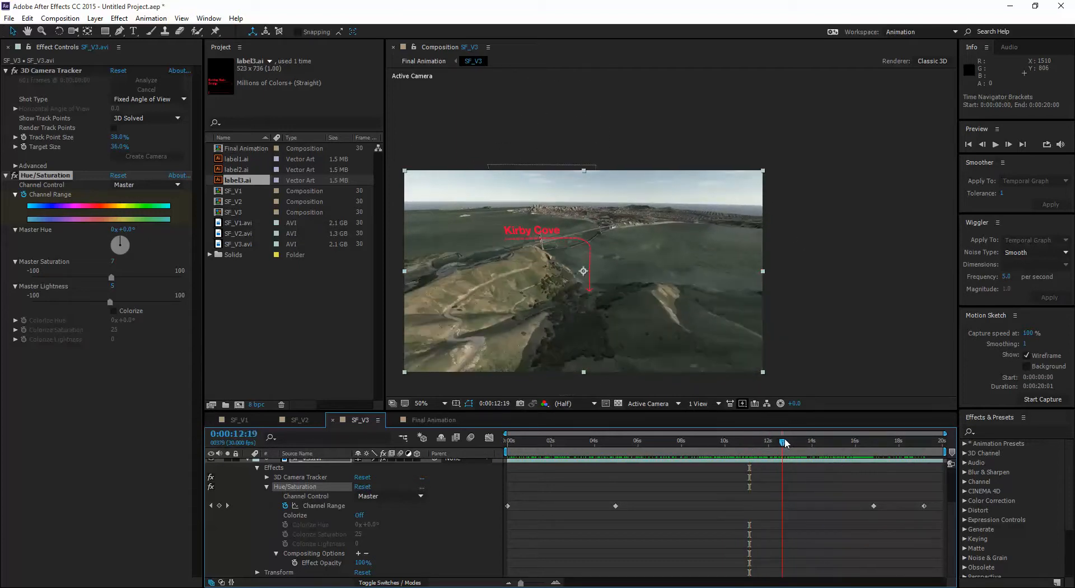
Close the effect controls and collapse the SF_V3.avi layer's properties, previewing the composition up to 0:00:12:20.
click(8, 47)
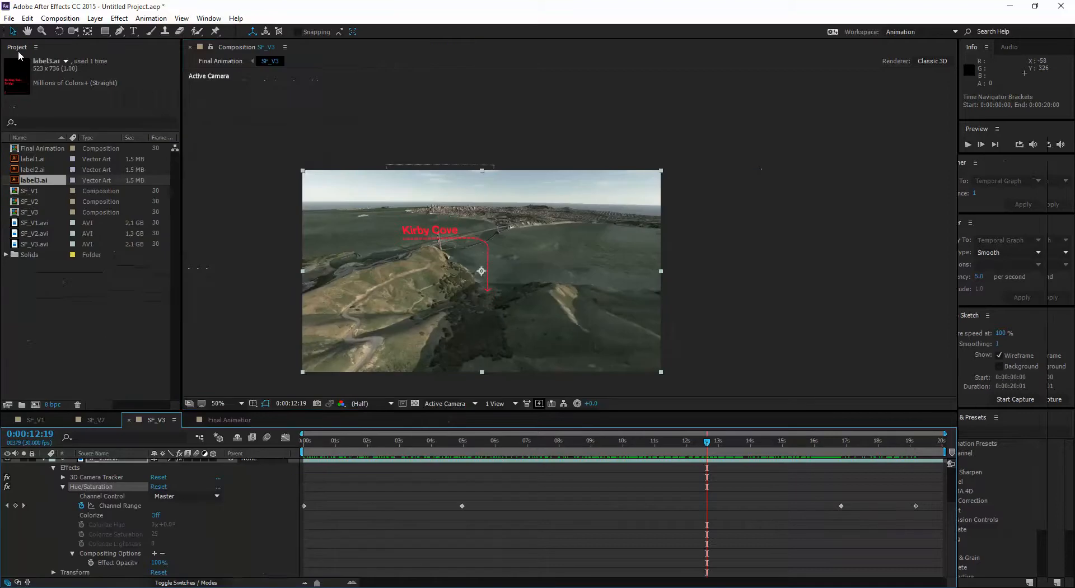
scroll(679, 310, up, 2)
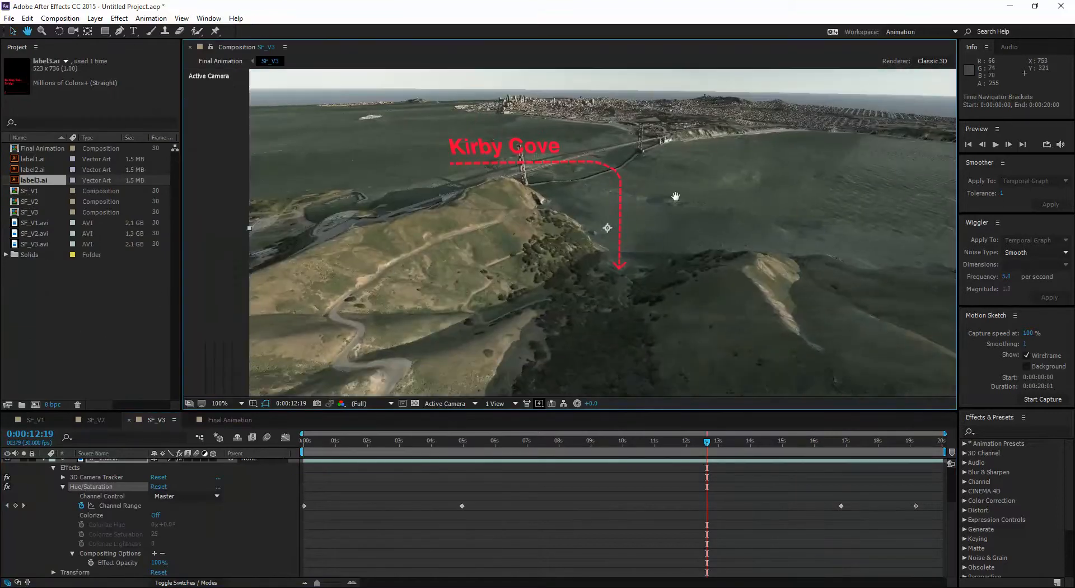
scroll(661, 252, down, 2)
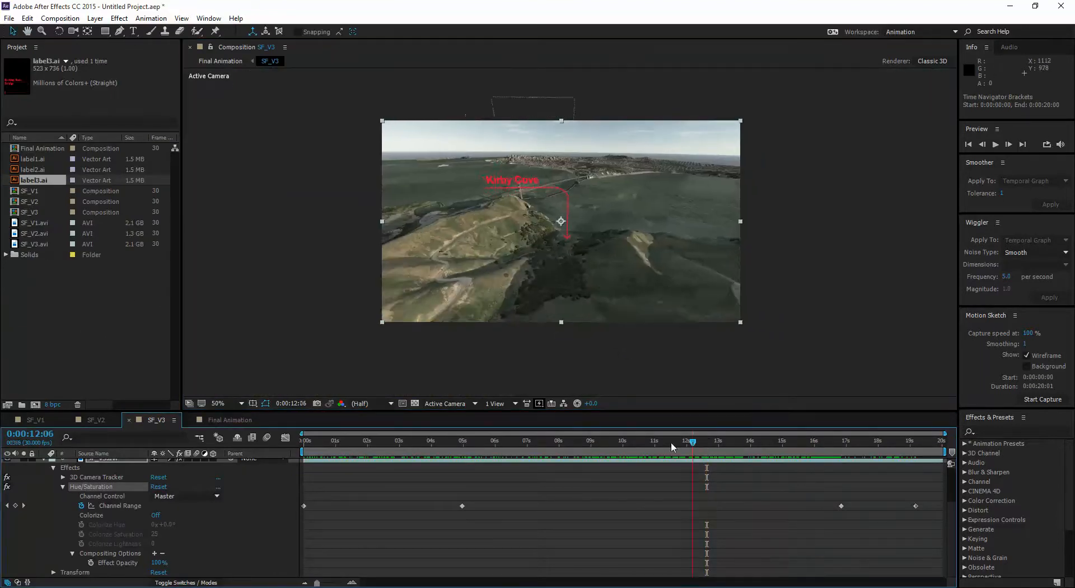
drag(671, 442, 284, 447)
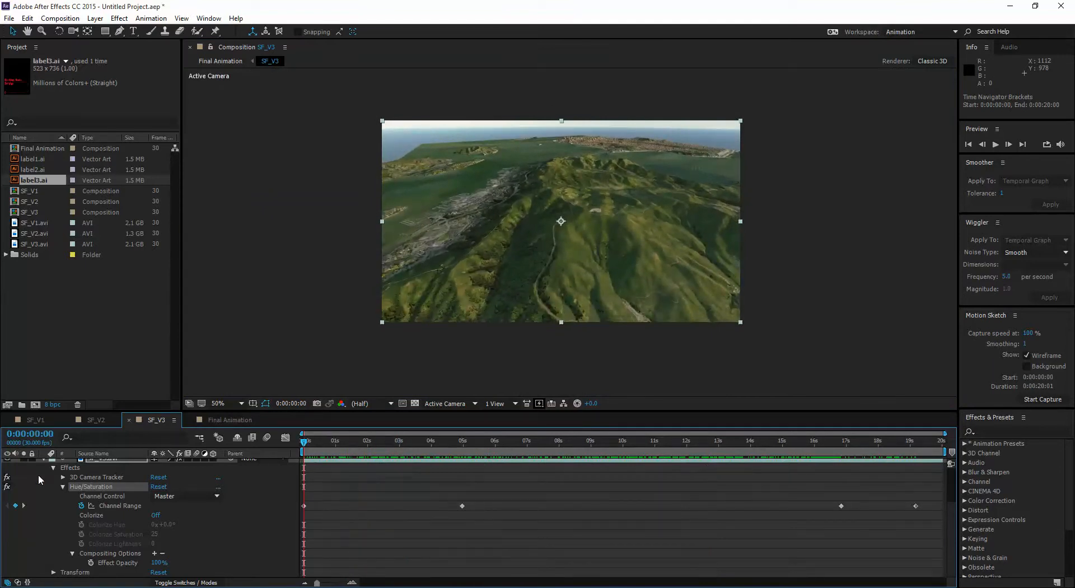
scroll(38, 475, up, 2)
click(44, 511)
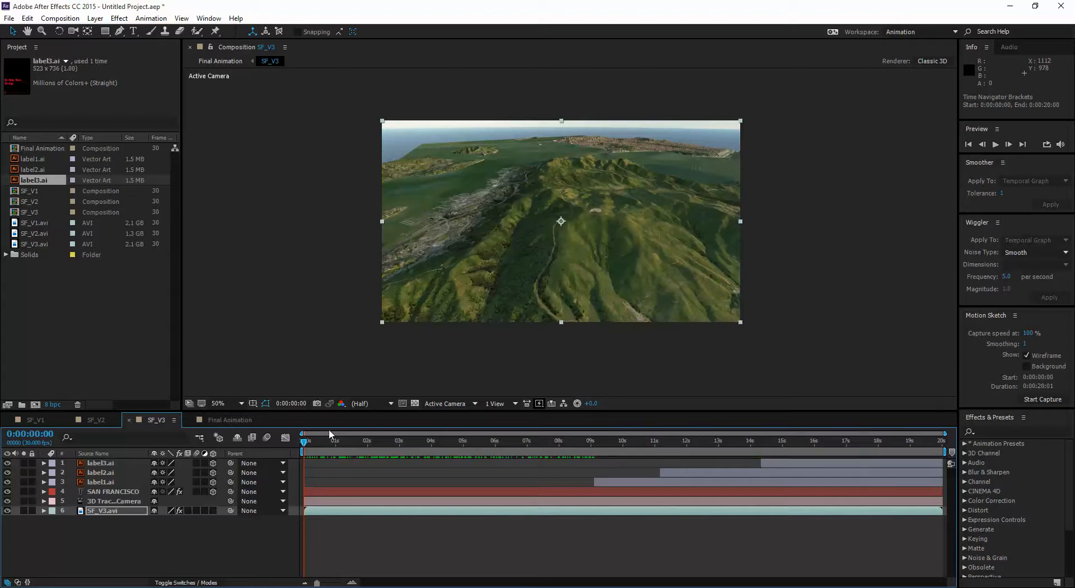
drag(307, 444, 708, 443)
click(827, 270)
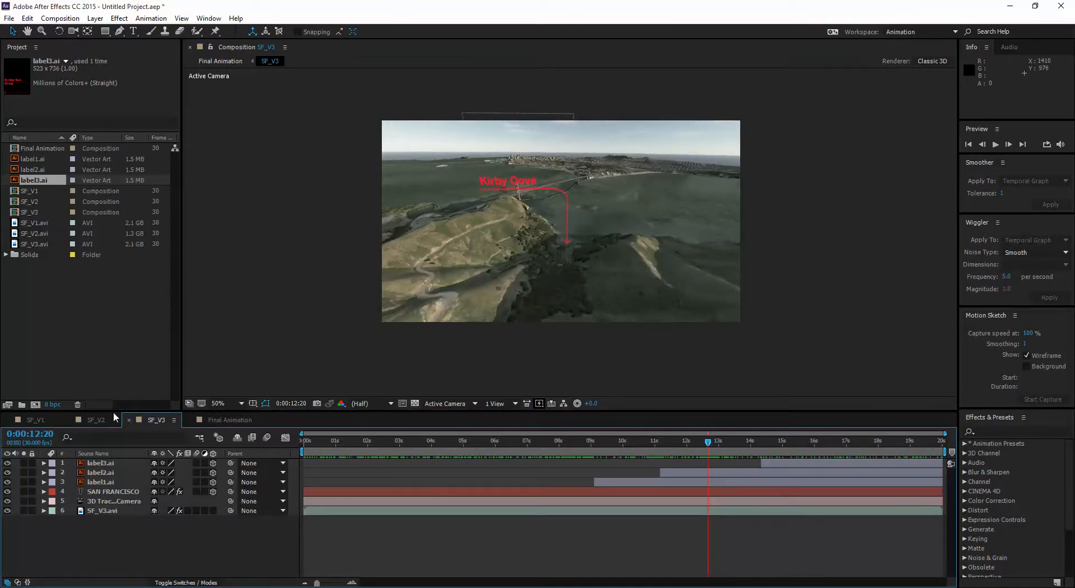
Save the project to the Desktop as "animation demo".
click(8, 19)
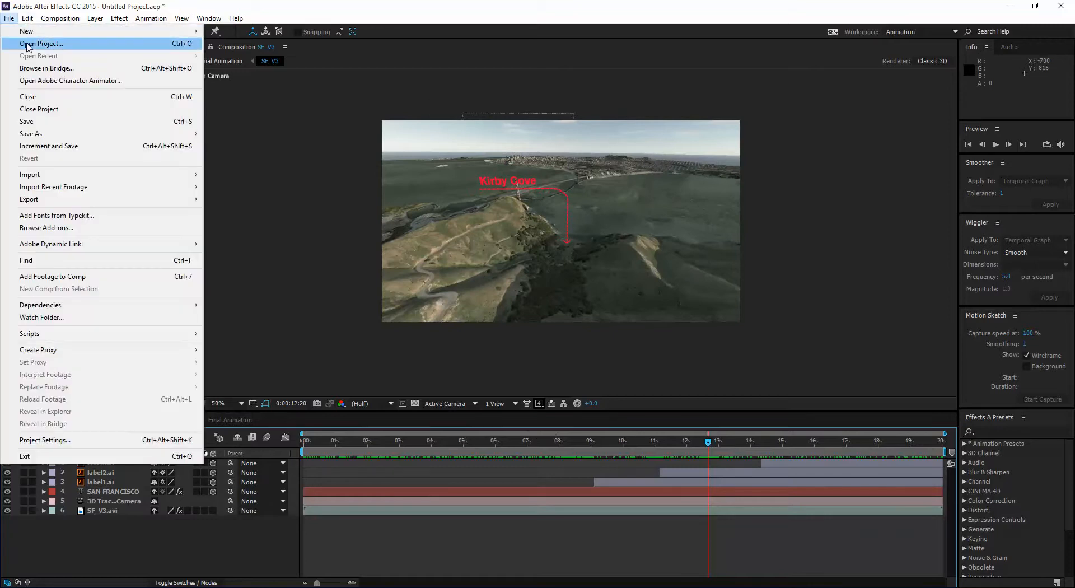
mouse_move(56, 140)
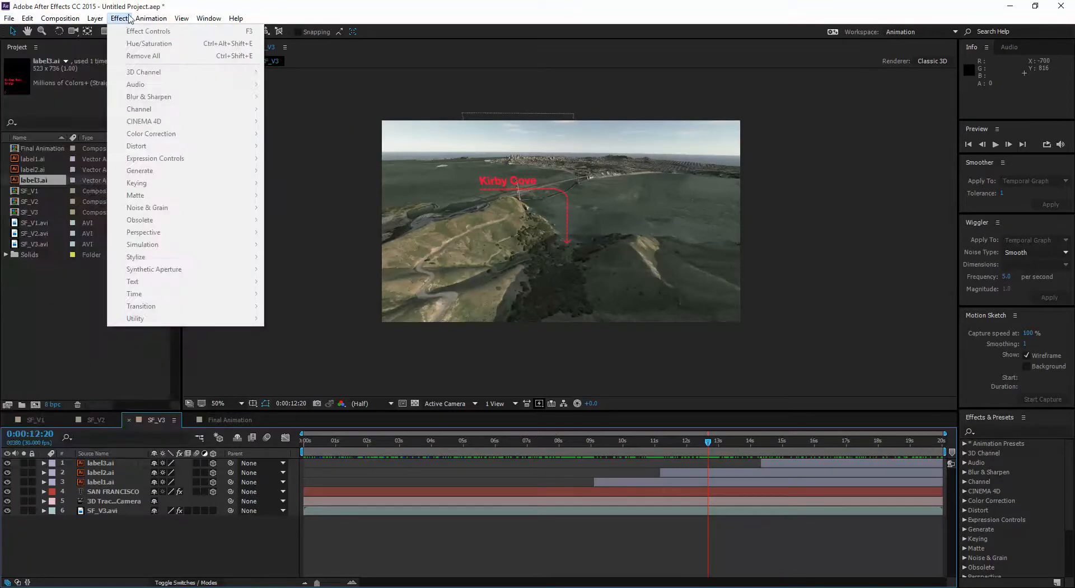
mouse_move(55, 138)
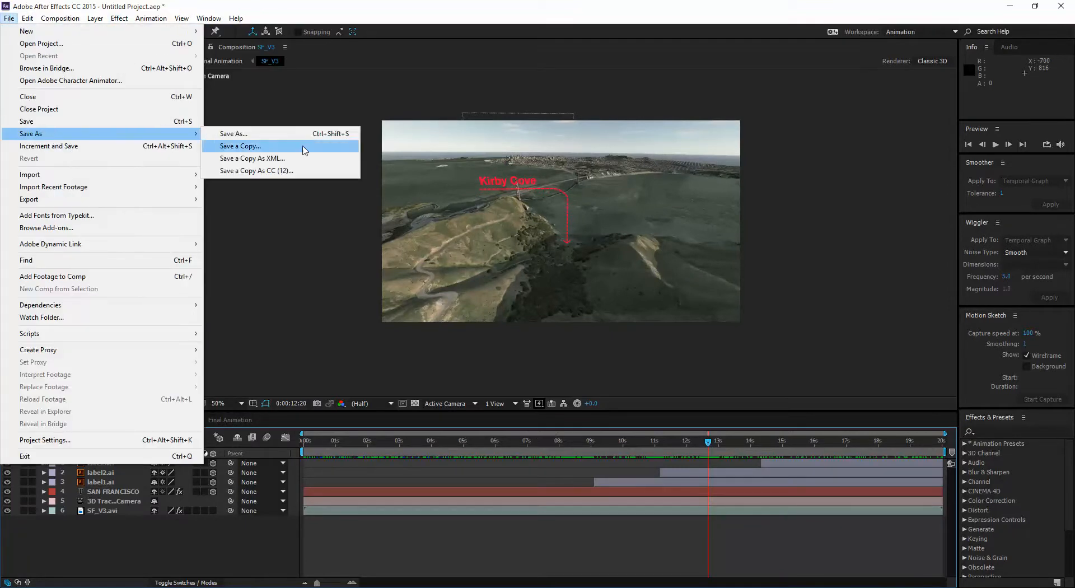
click(282, 137)
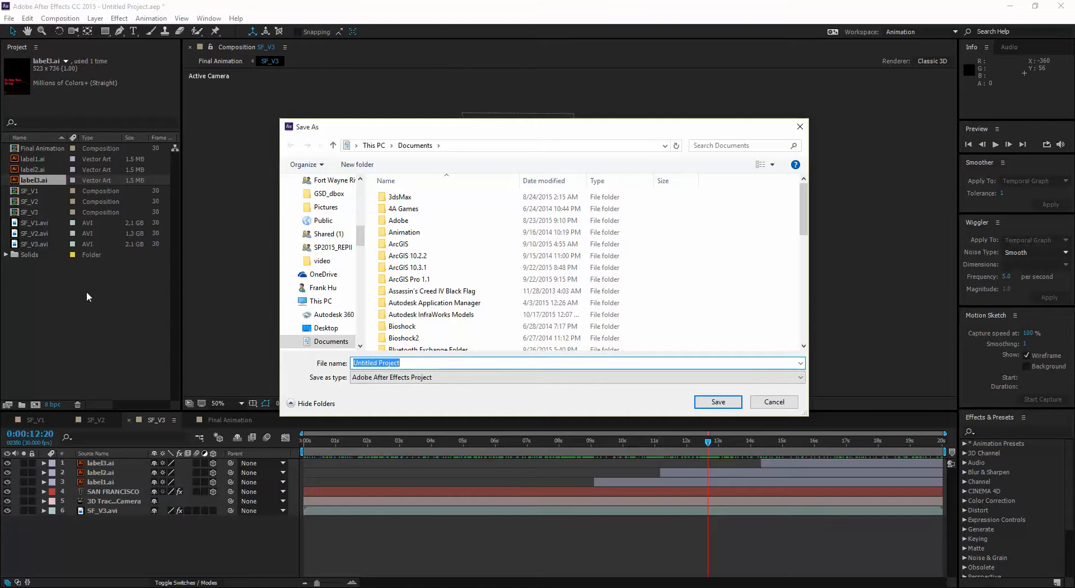
click(326, 328)
click(425, 362)
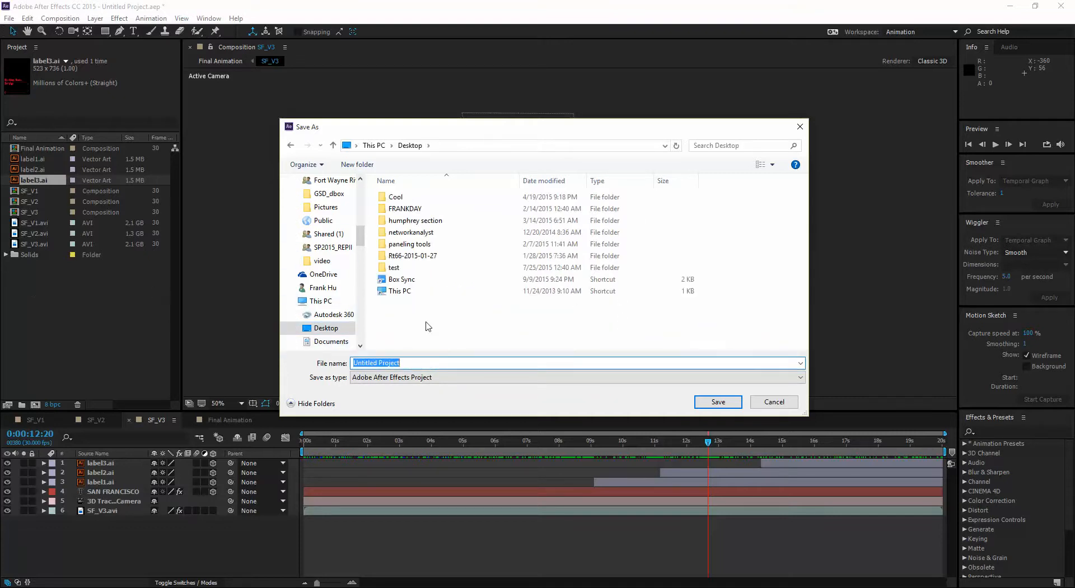
text(animation demo)
key(Return)
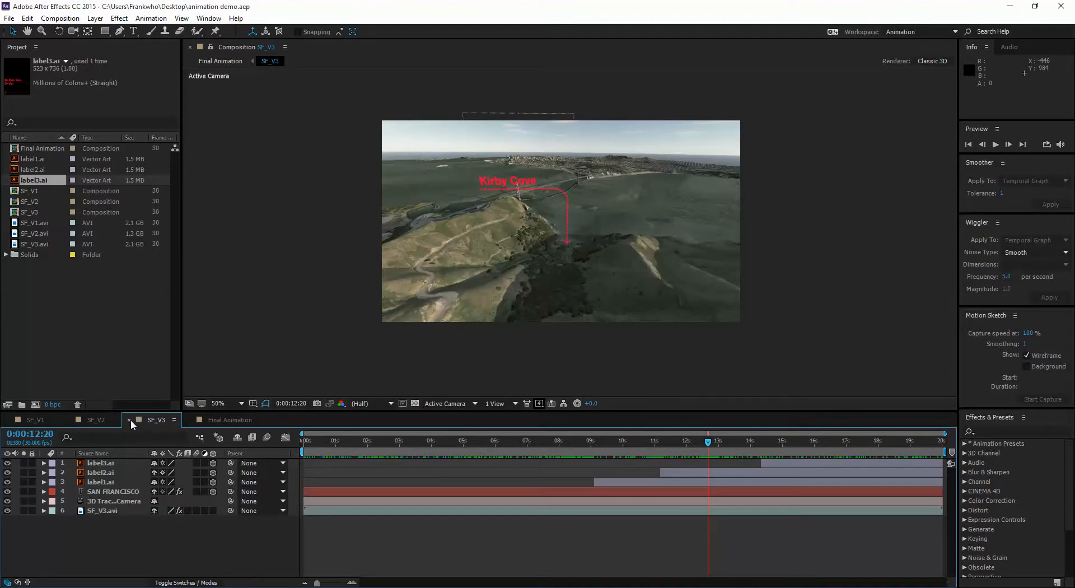
Close the SF_V3 timeline and review its labels and saturation within the Final Animation composition.
drag(711, 445, 628, 441)
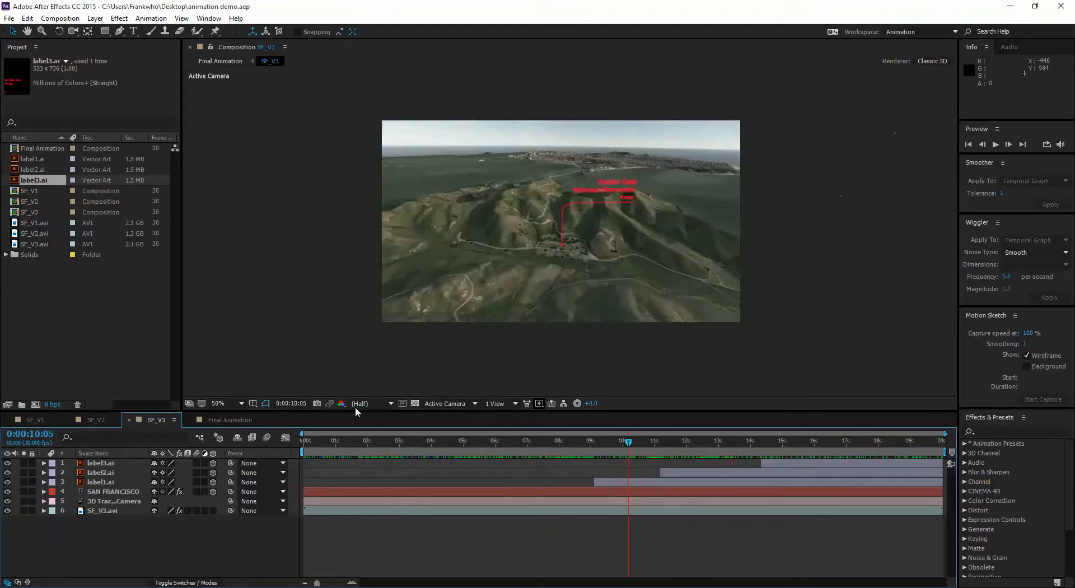
click(129, 420)
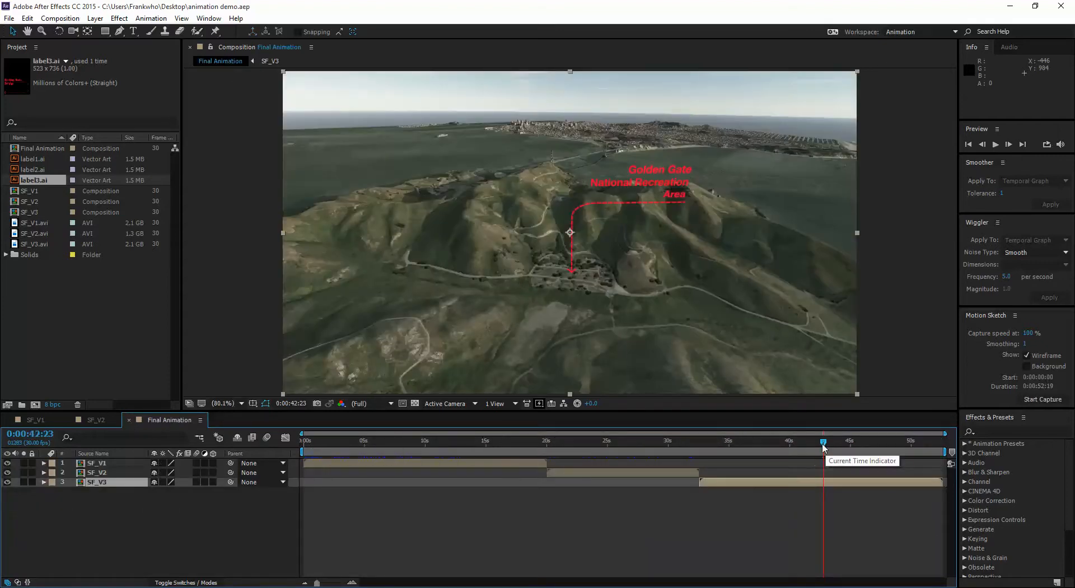
drag(823, 442, 903, 448)
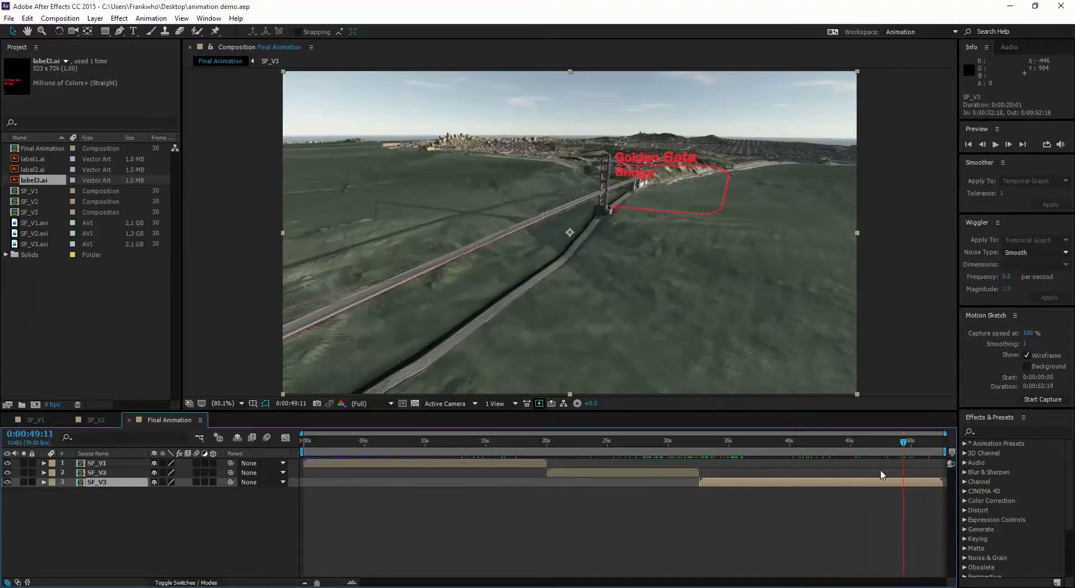
drag(902, 439, 489, 431)
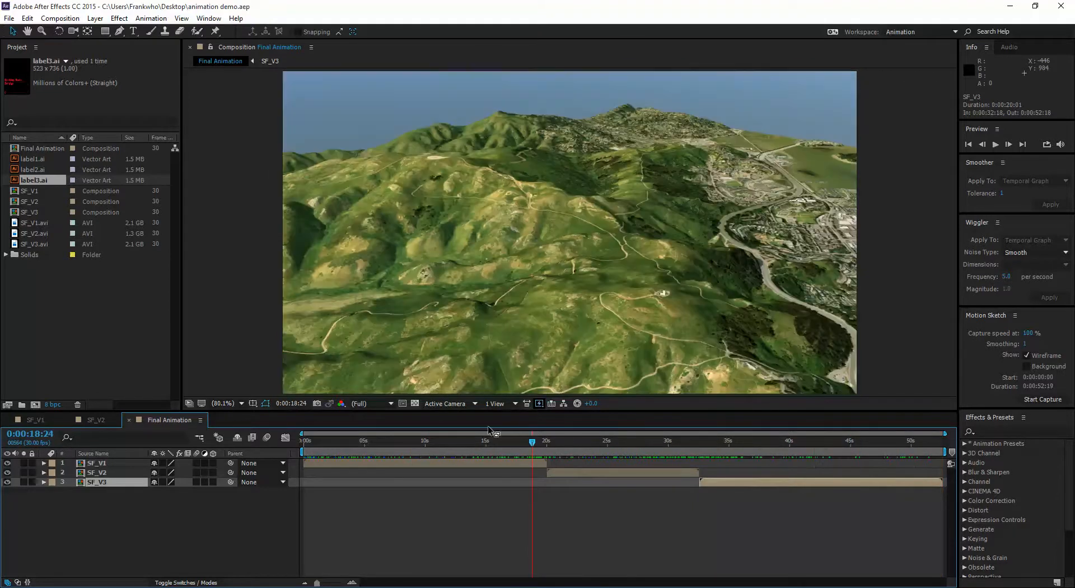
Shift the SF_V1 layer in Final Animation so that it starts at 0:00:01:09, leaving black at the beginning.
click(123, 463)
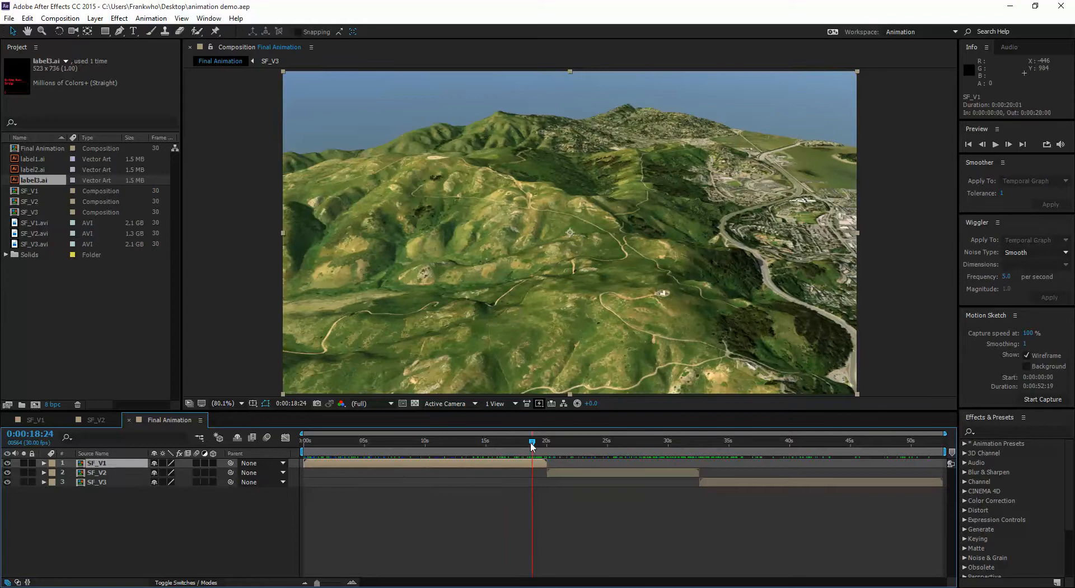
drag(532, 445, 280, 443)
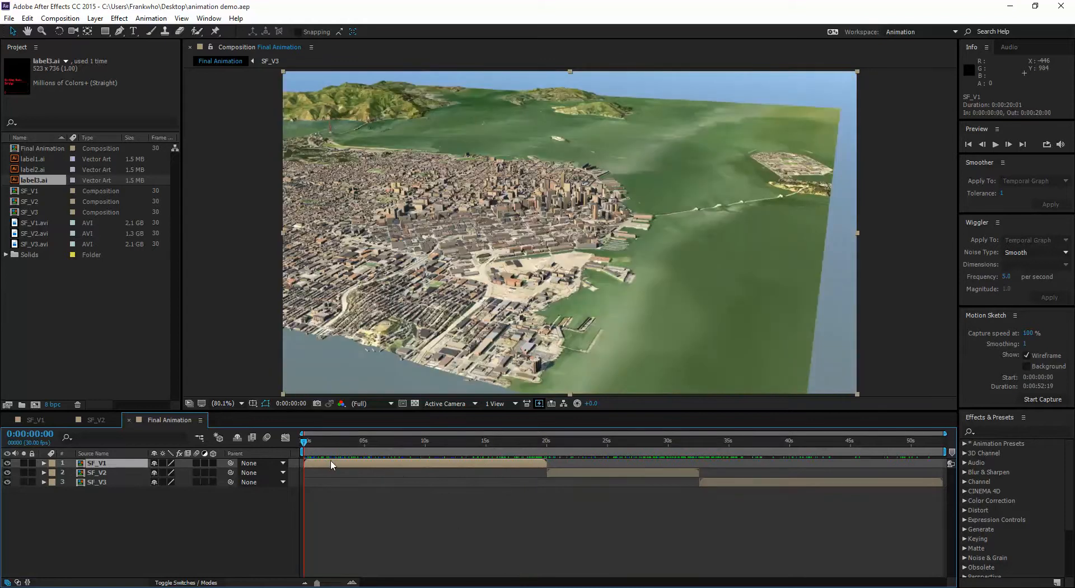
drag(475, 465, 419, 465)
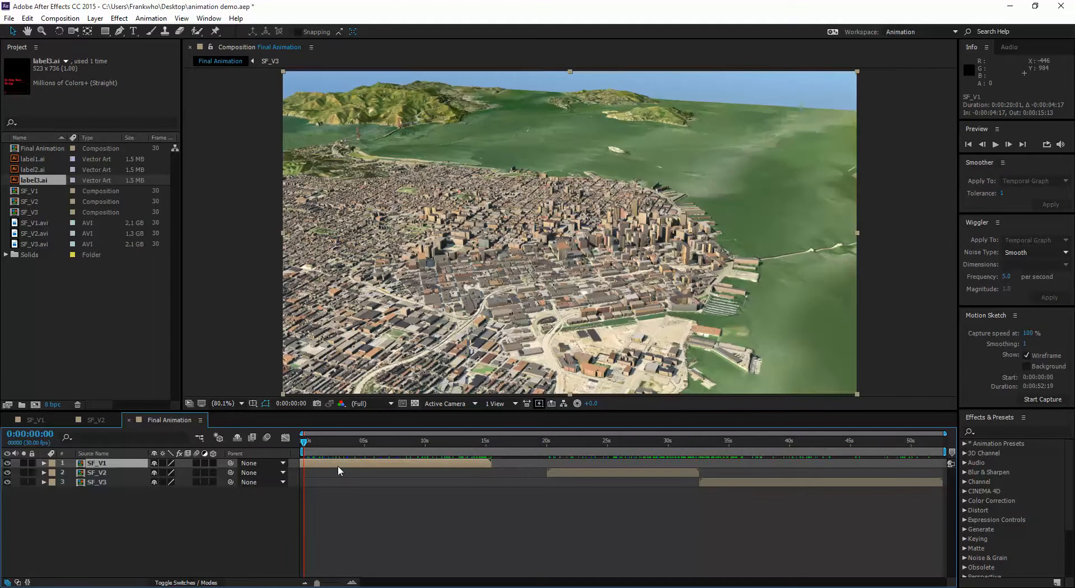
drag(338, 465, 412, 468)
mouse_move(306, 443)
mouse_down()
mouse_move(316, 444)
mouse_move(304, 444)
mouse_up()
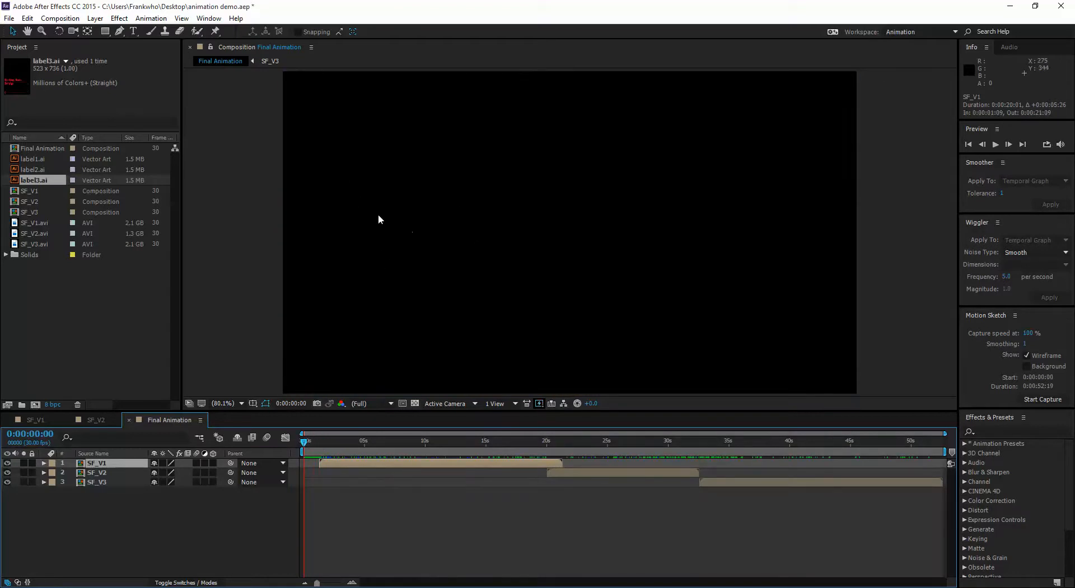
Draw a wide paragraph text box across the upper part of the black opening frame at 0:00:00:00.
click(134, 30)
drag(242, 94, 323, 134)
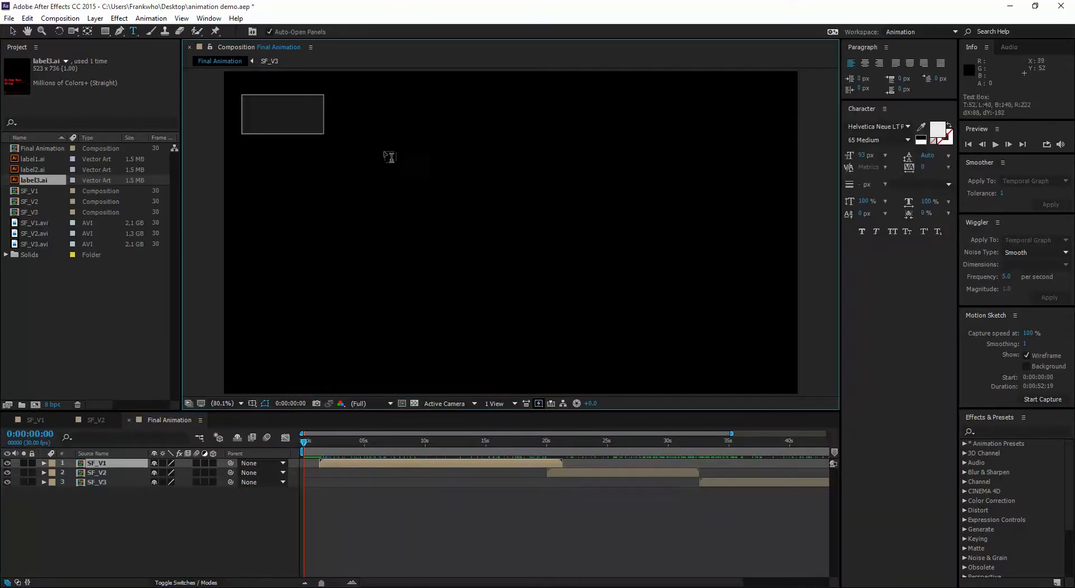
drag(390, 157, 624, 189)
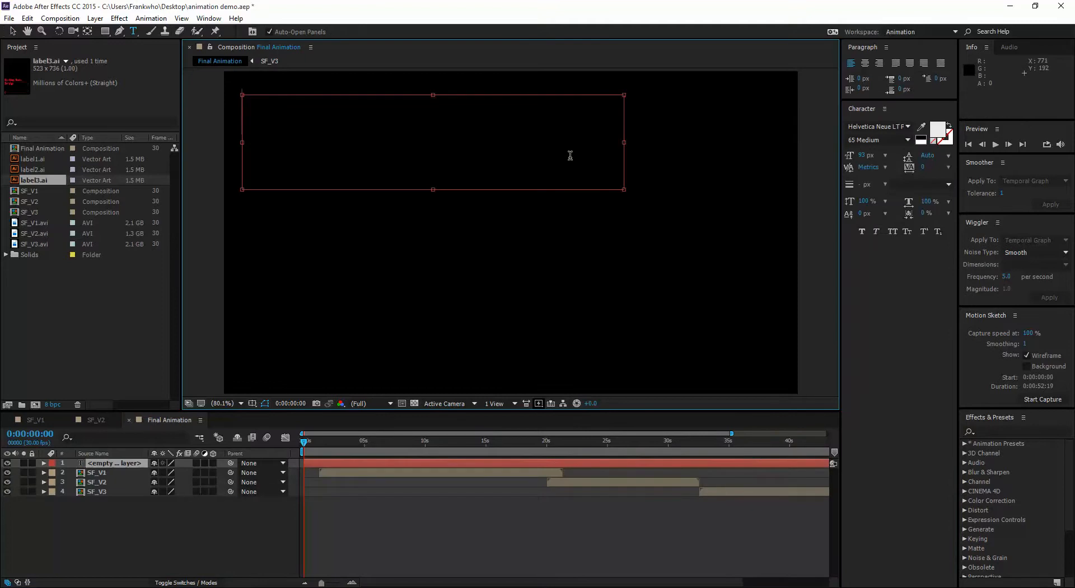
text(urban)
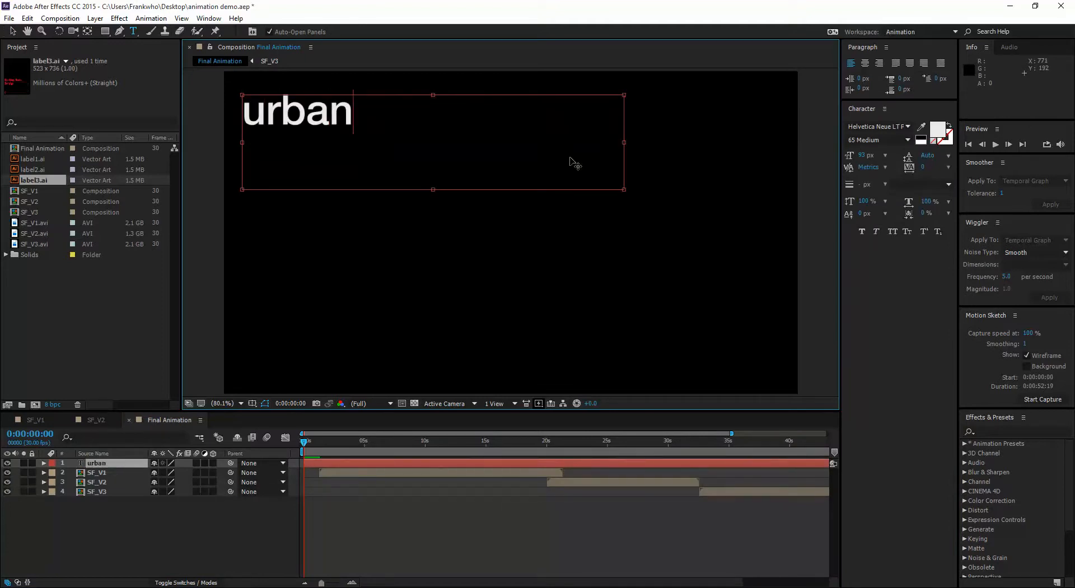
key(BackSpace)
key(BackSpace)
key(BackSpace)
key(BackSpace)
key(BackSpace)
Enter the title "san francisco" with "infraworks animation" below it, and extend the text box downward to fit all the text.
text(san )
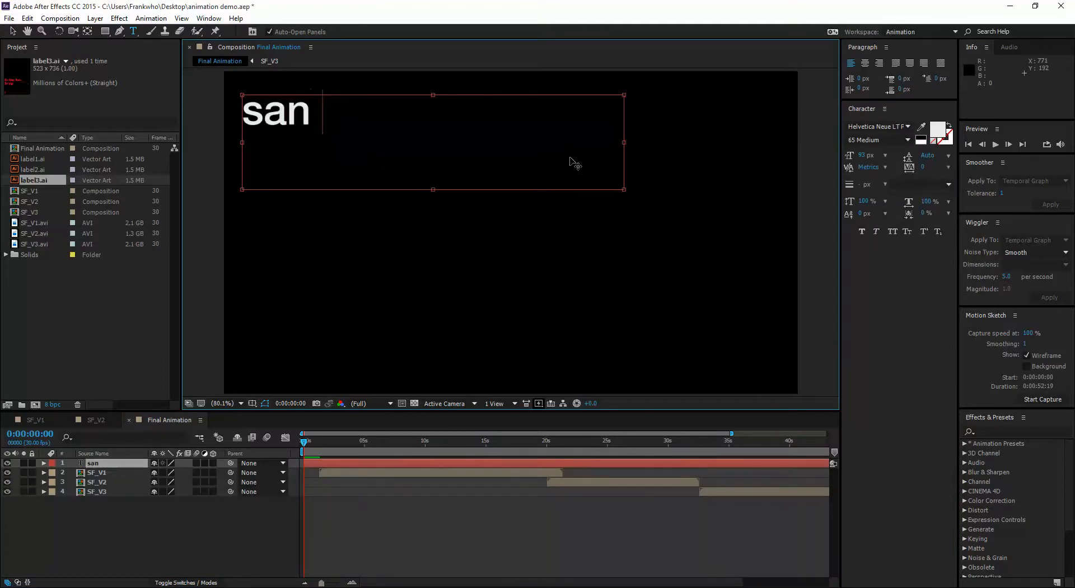
text(francisco)
key(Return)
text(i)
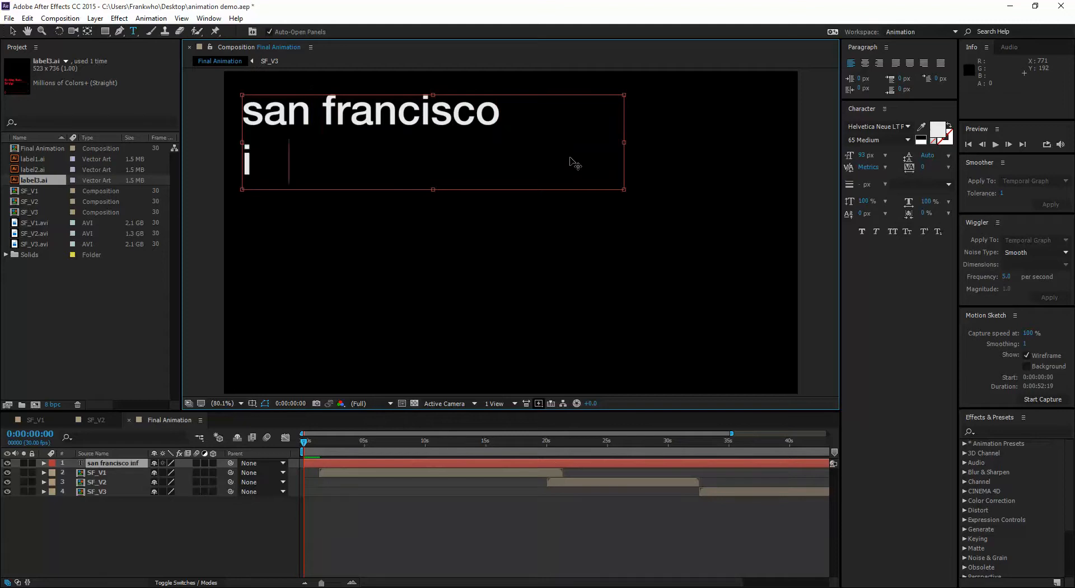
text(nfraworks )
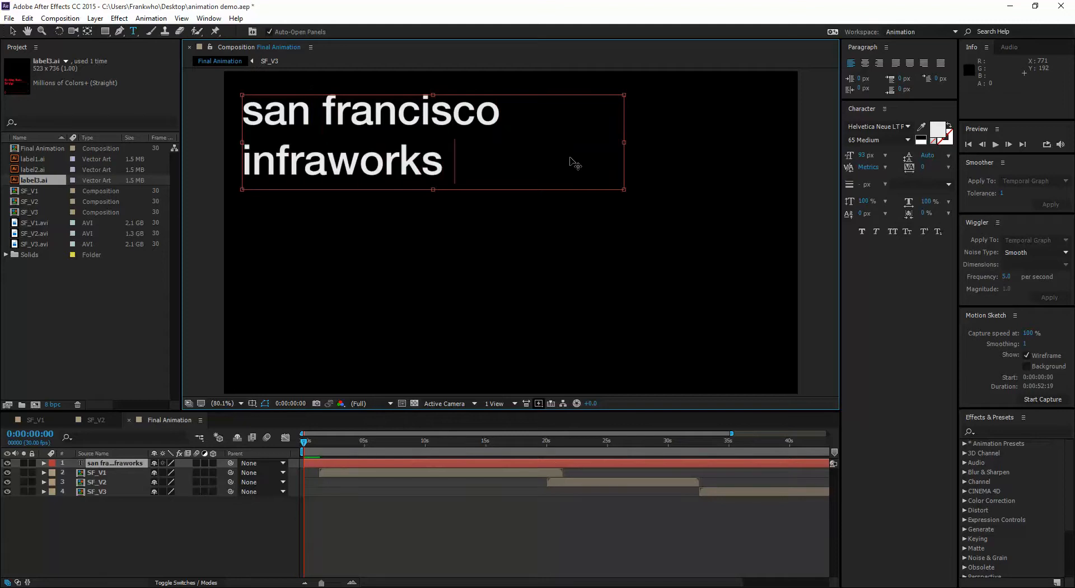
text(animation)
drag(438, 202, 459, 369)
double_click(448, 214)
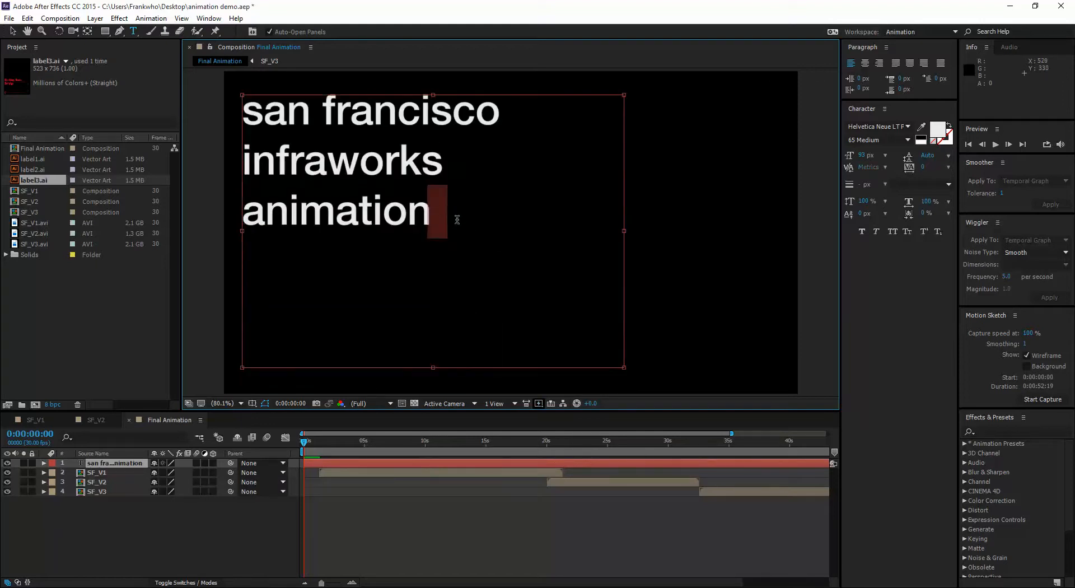
Add a line with the author's full name followed by " - fall 2015" below the title, separated by a blank line.
click(457, 220)
key(BackSpace)
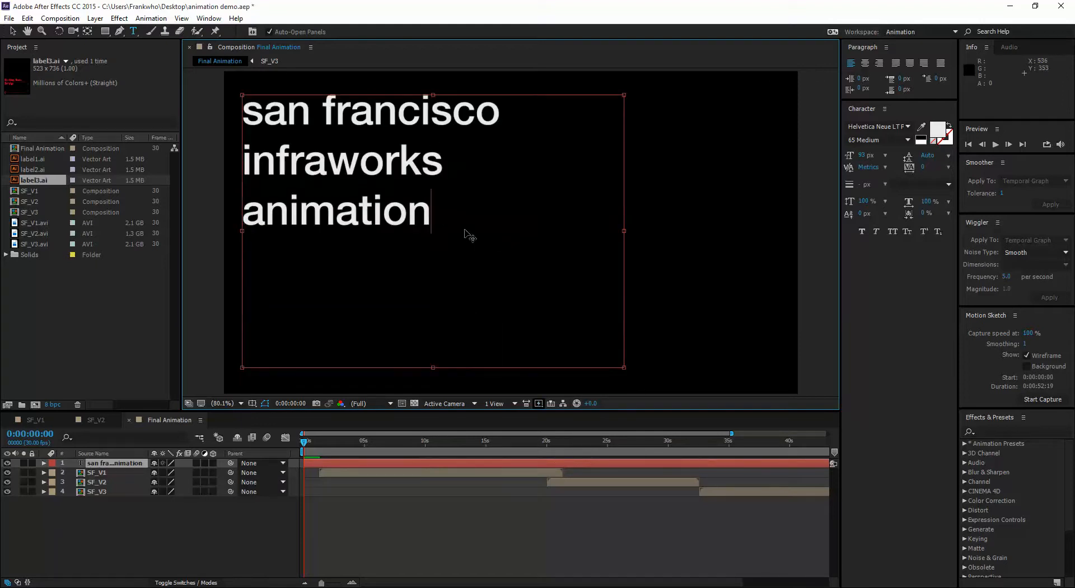
key(Return)
key(Return)
text(fra)
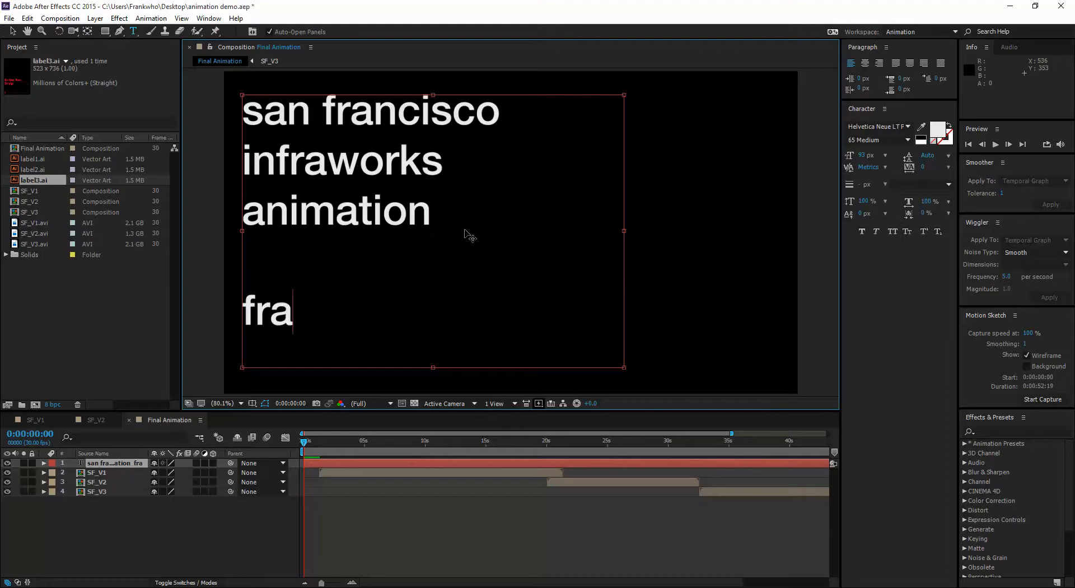
text(nk hu)
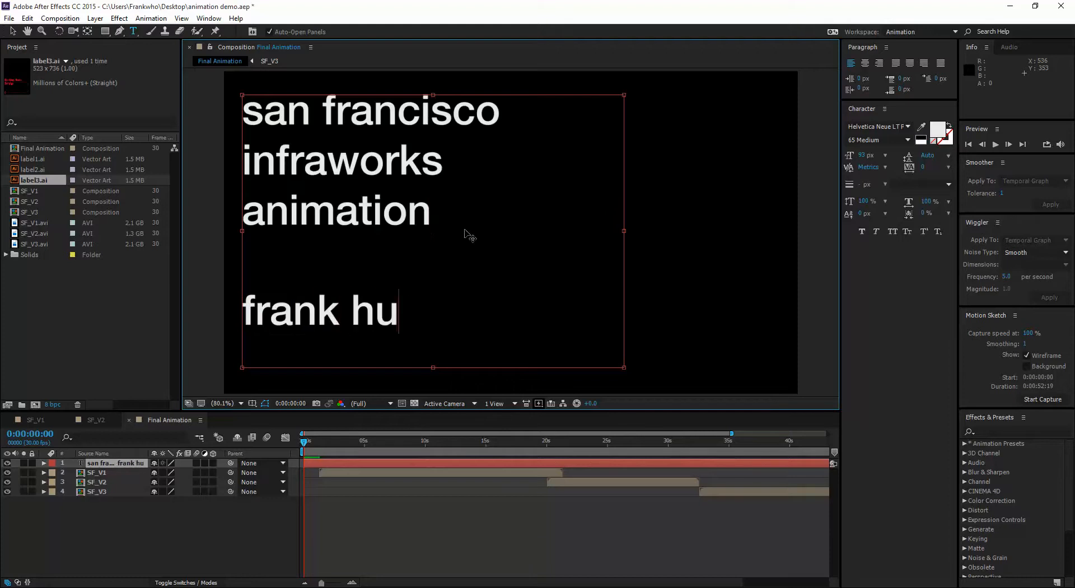
text( - fa)
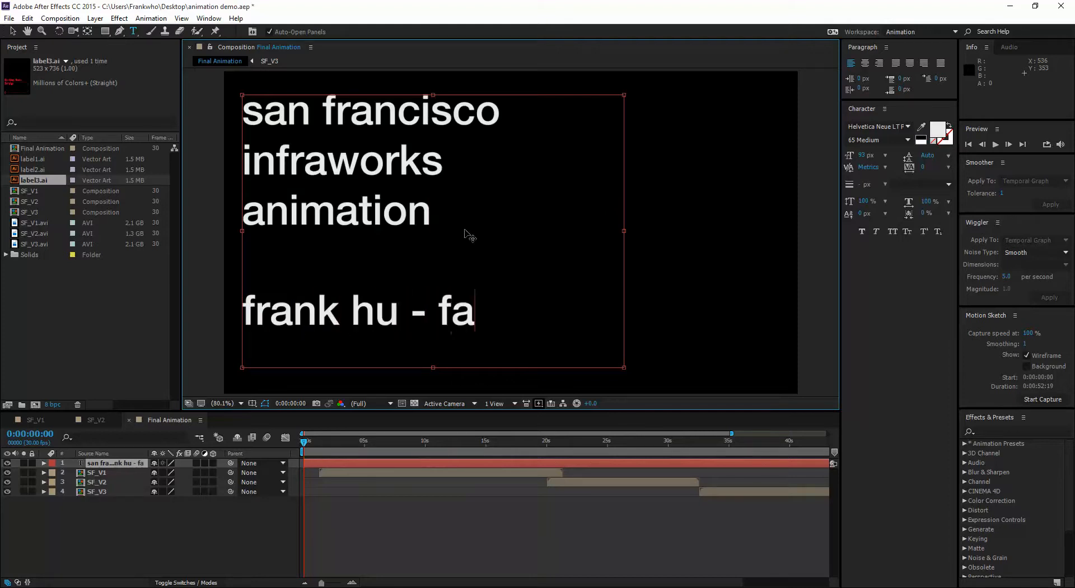
text(ll 2015)
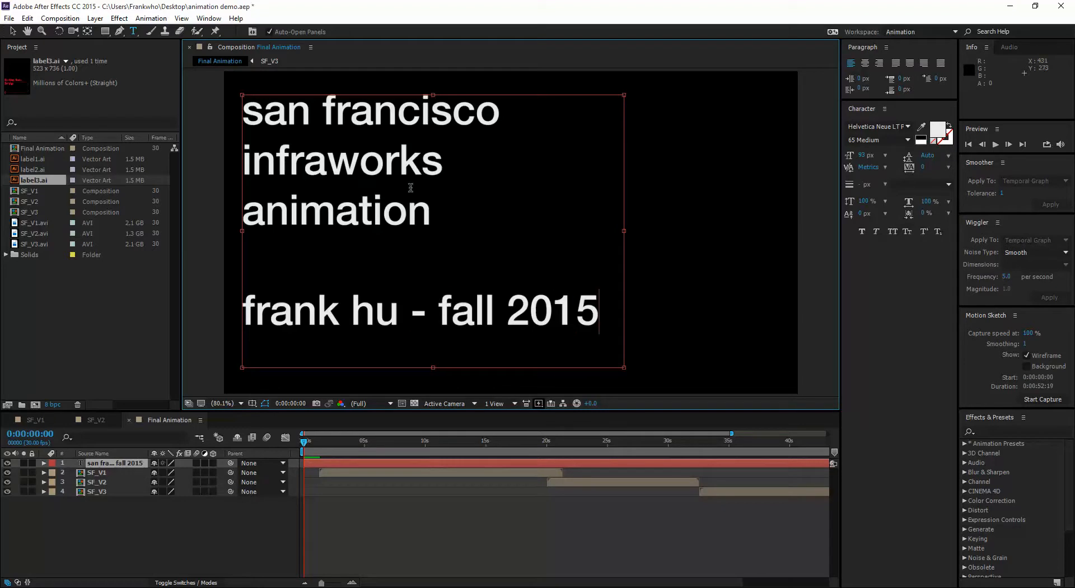
Shift the title text block slightly down and to the right within the black frame and deselect it.
click(12, 31)
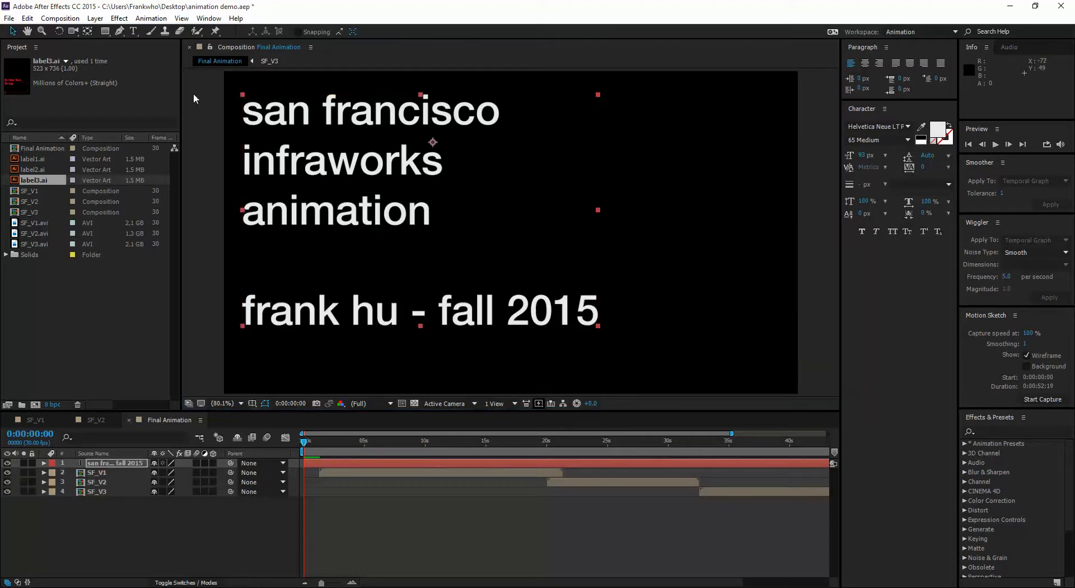
drag(375, 146, 390, 156)
click(308, 448)
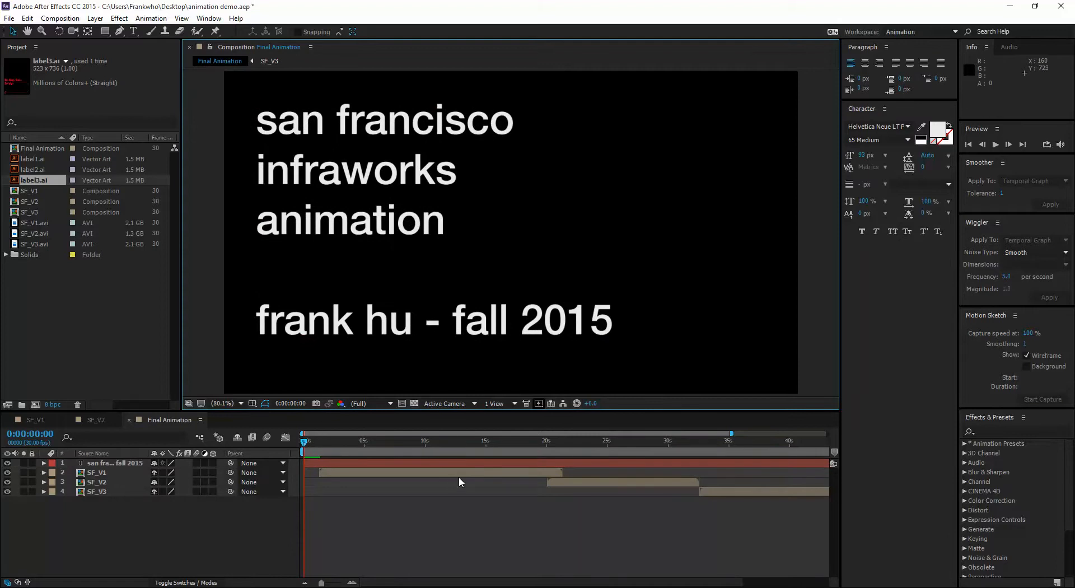
Trim the title layer's end to 0:00:01:08 so that it stops where SF_V1 begins.
click(447, 462)
drag(317, 442, 247, 441)
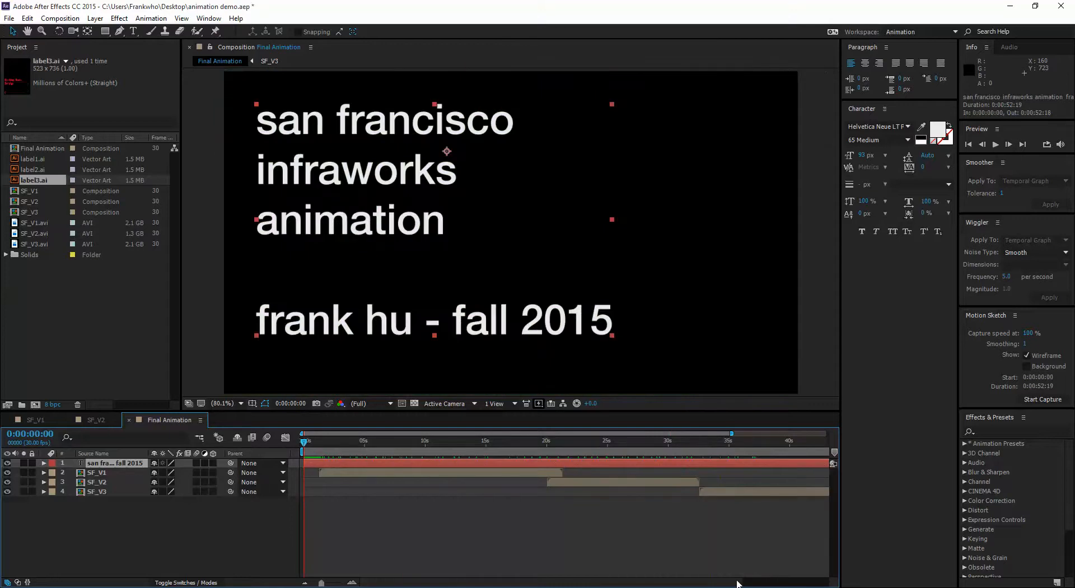
drag(322, 582, 303, 584)
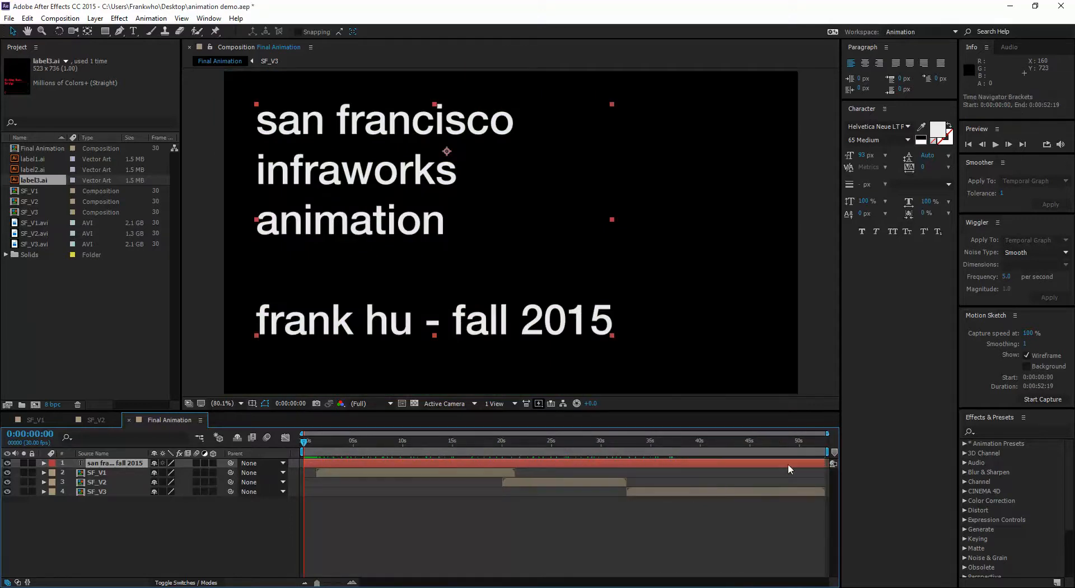
drag(825, 463, 477, 455)
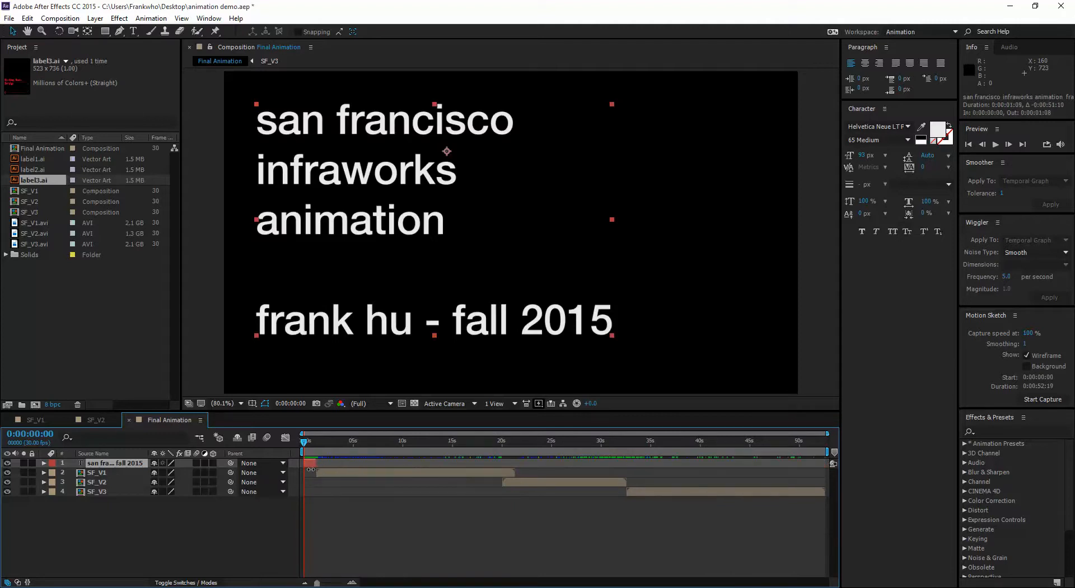
mouse_move(304, 442)
mouse_down()
mouse_move(328, 446)
mouse_move(292, 452)
mouse_up()
Keyframe the title's opacity from 0% at 0:00:00:00 to 100% at 0:00:00:17.
click(44, 464)
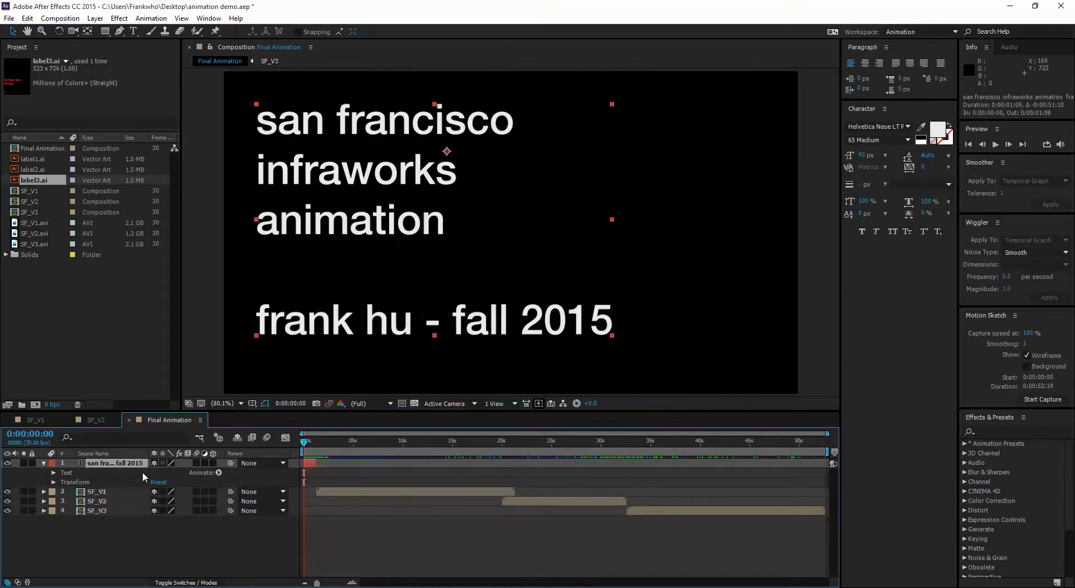
drag(317, 442, 292, 446)
click(54, 481)
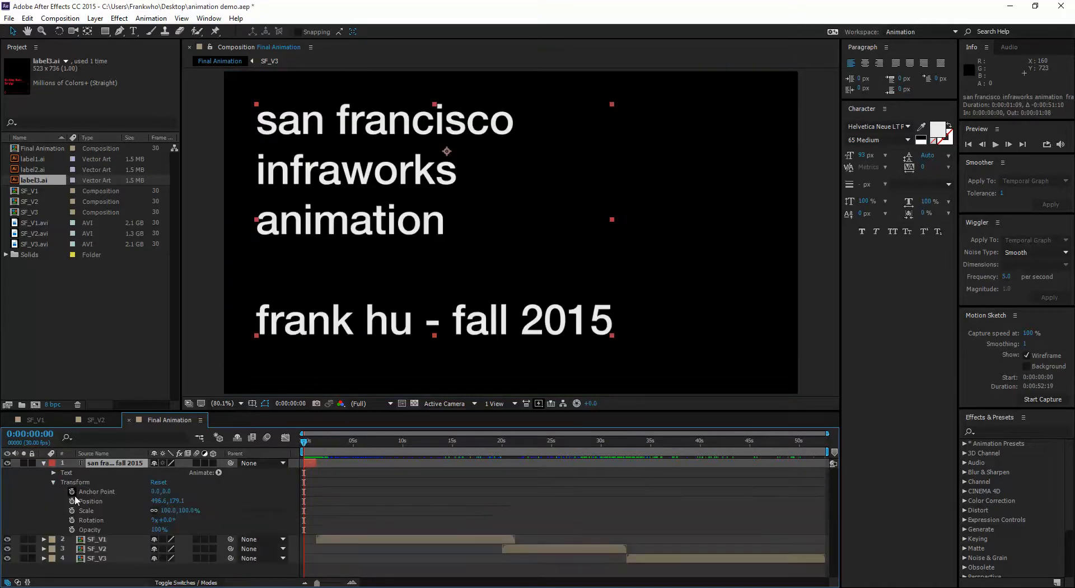
click(72, 530)
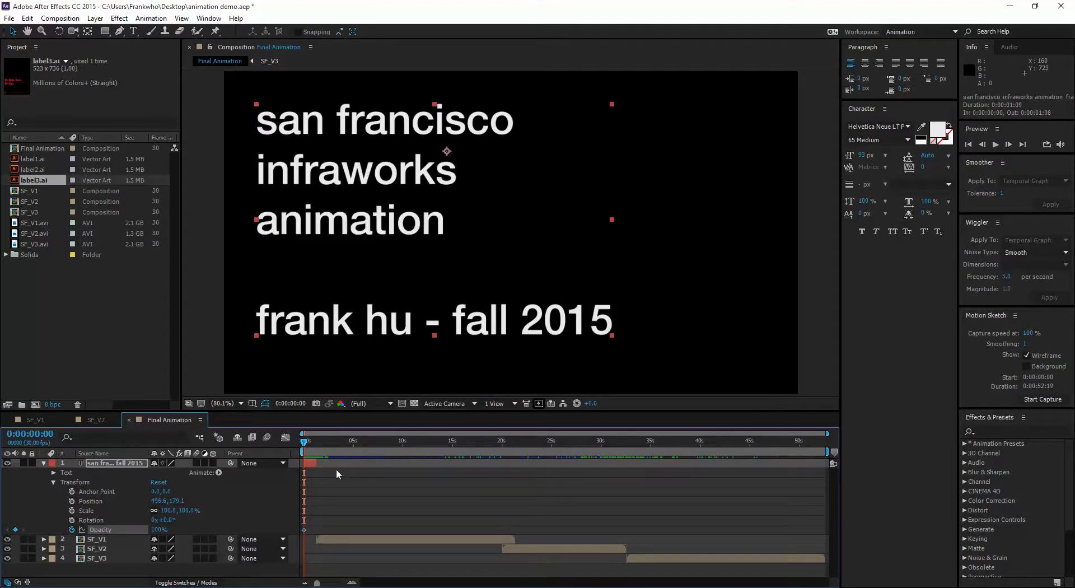
drag(152, 529, 97, 529)
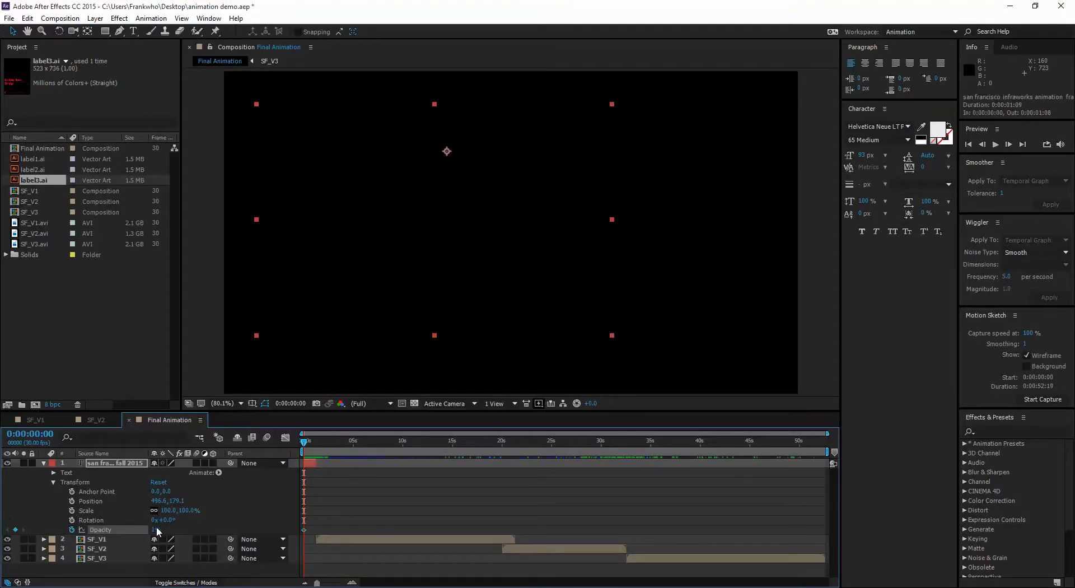
drag(152, 529, 139, 530)
drag(308, 443, 310, 442)
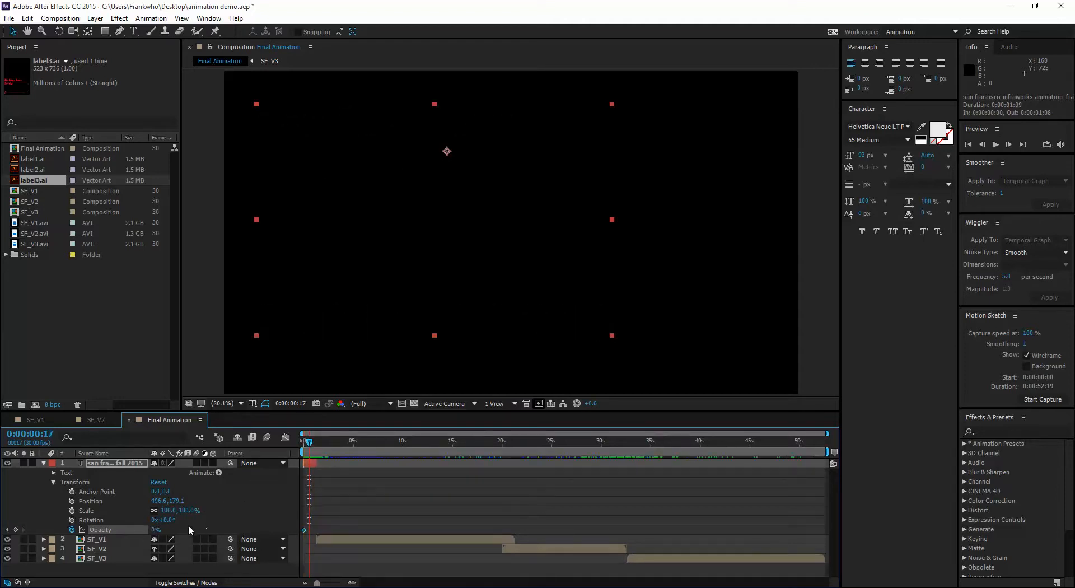
drag(156, 530, 246, 533)
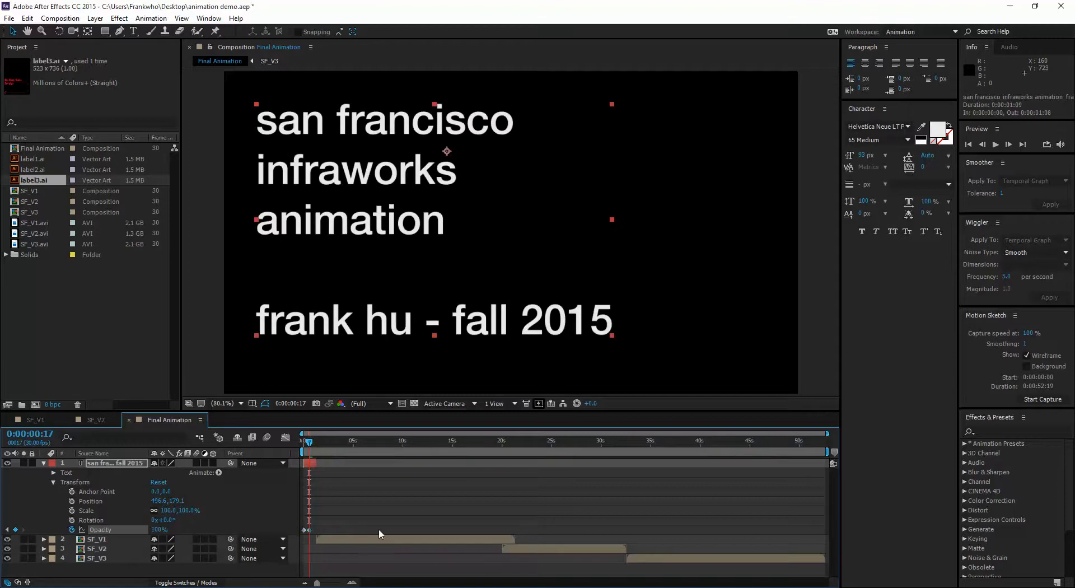
Extend the title layer's end to 0:00:02:17 so that it overlaps the beginning of SF_V1.
mouse_move(312, 444)
mouse_down()
mouse_move(329, 463)
mouse_move(305, 445)
mouse_move(315, 445)
mouse_up()
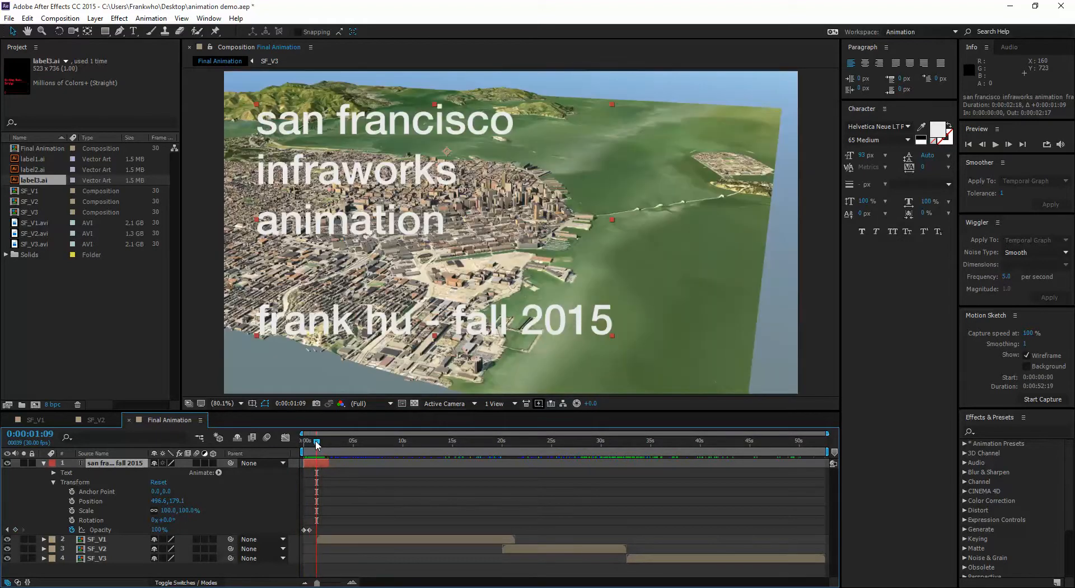
click(335, 541)
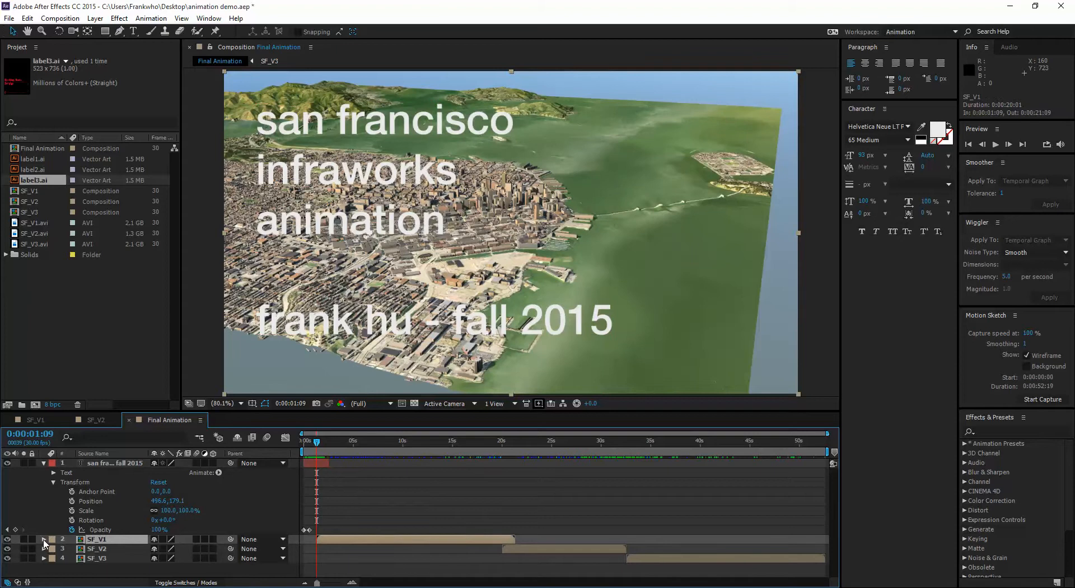
Place SF_V2 above SF_V1 in the layer order, starting at 0:00:00:28, and shift SF_V1 to overlap SF_V2's end.
click(539, 548)
drag(109, 553, 110, 536)
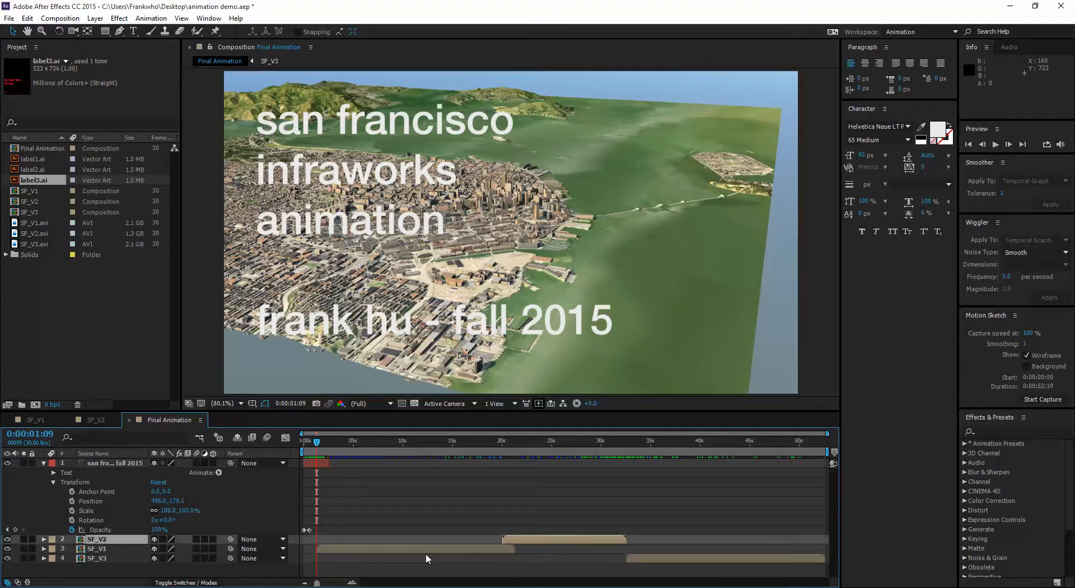
drag(425, 551, 360, 539)
click(306, 449)
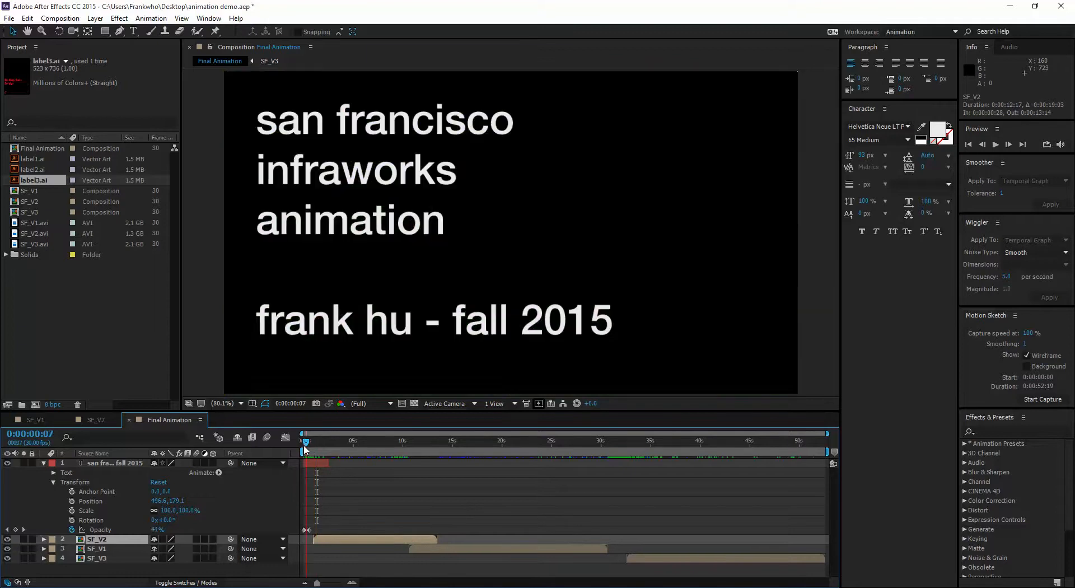
mouse_move(305, 449)
mouse_down()
mouse_move(325, 449)
mouse_move(315, 448)
mouse_up()
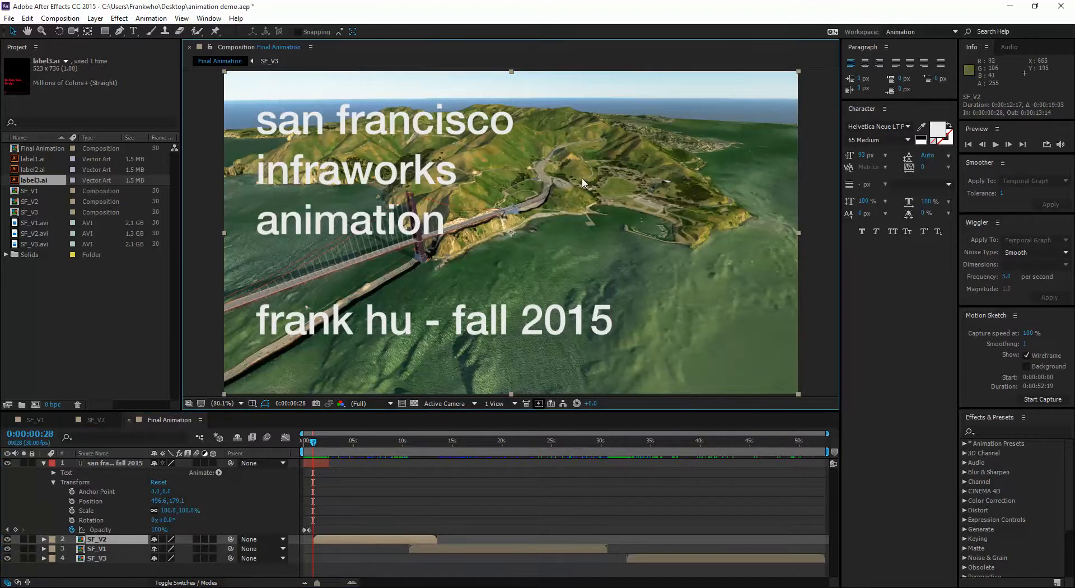
click(813, 242)
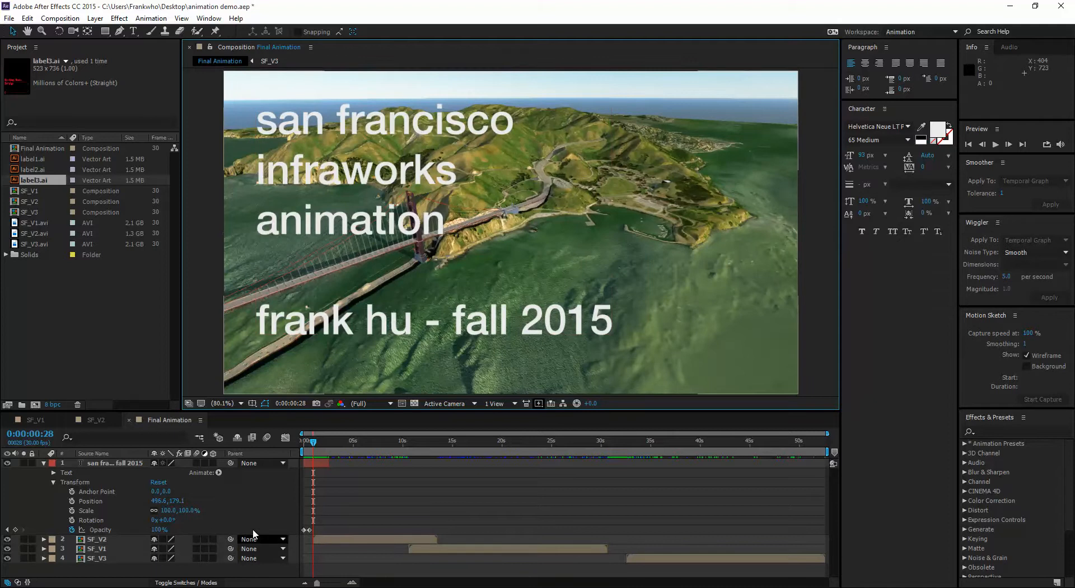
Keyframe SF_V2's opacity from 0% at 0:00:00:28 to 99% at 0:00:02:08.
click(44, 539)
click(54, 550)
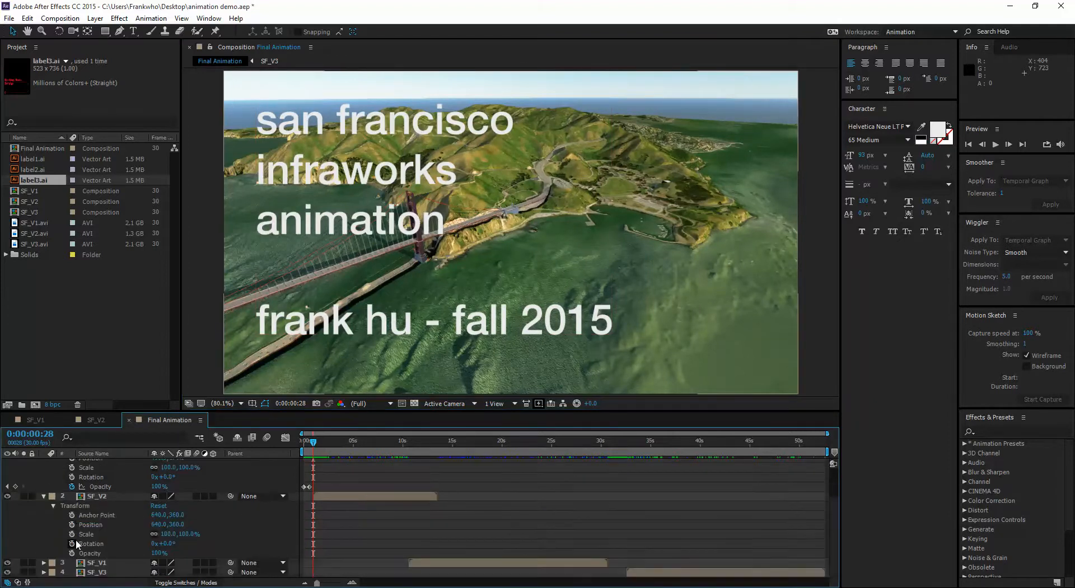
click(62, 553)
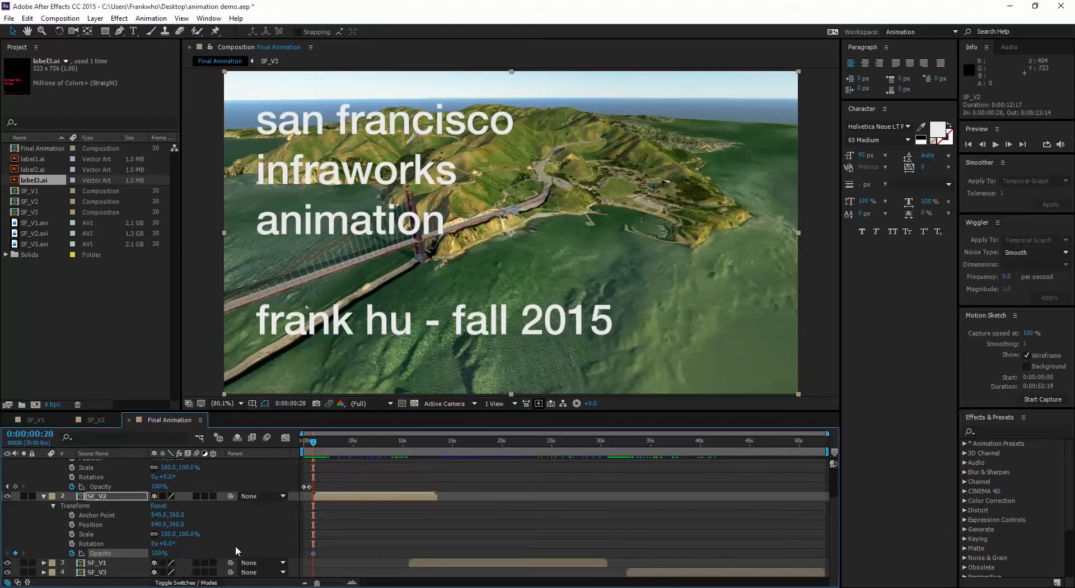
drag(160, 555, 101, 554)
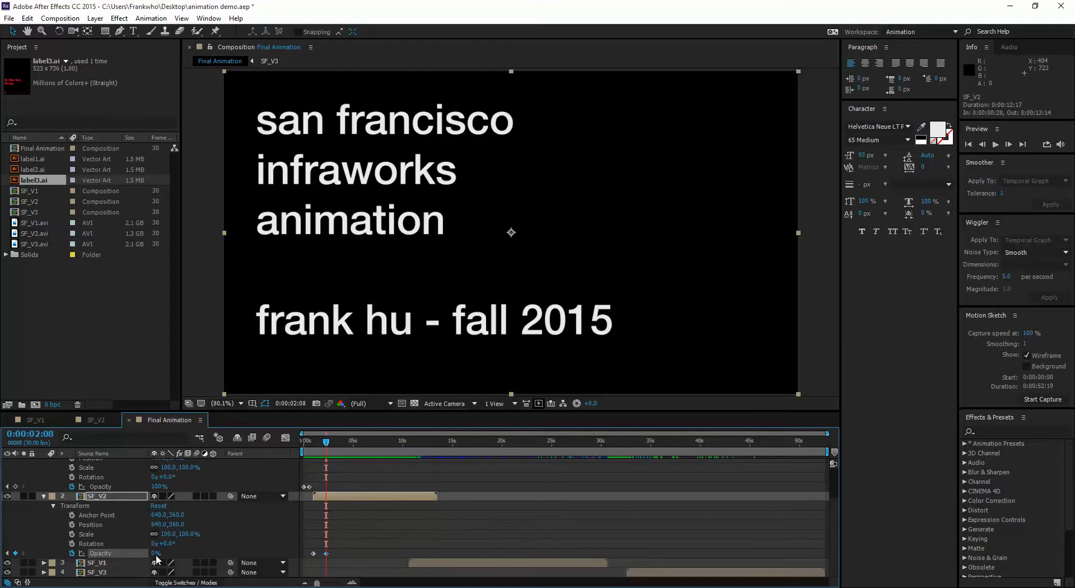
drag(158, 559, 323, 560)
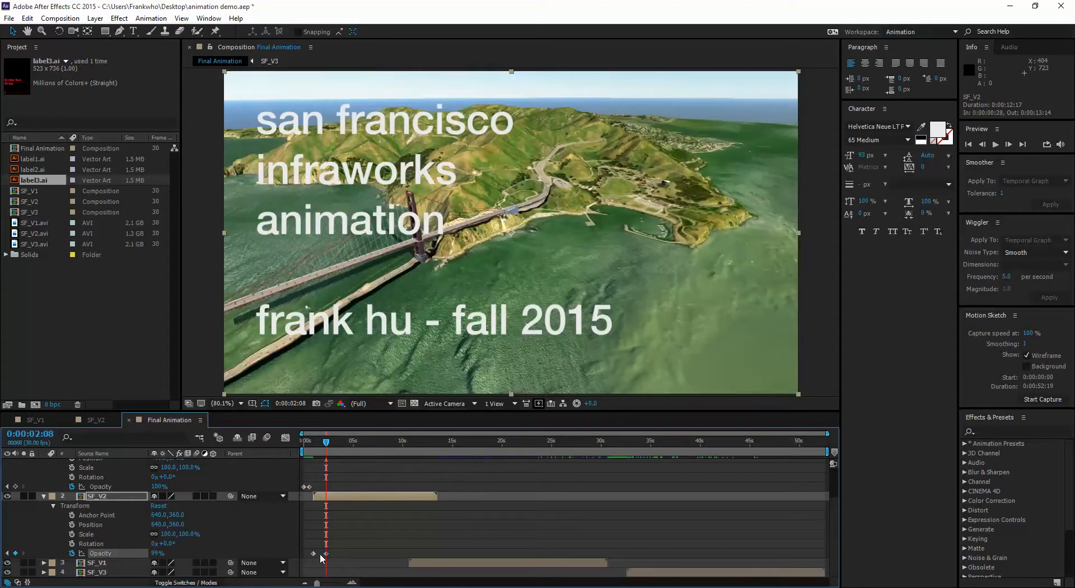
Apply Easy Ease Out to SF_V2's opacity keyframe at 0:00:02:08.
right_click(327, 553)
mouse_move(387, 546)
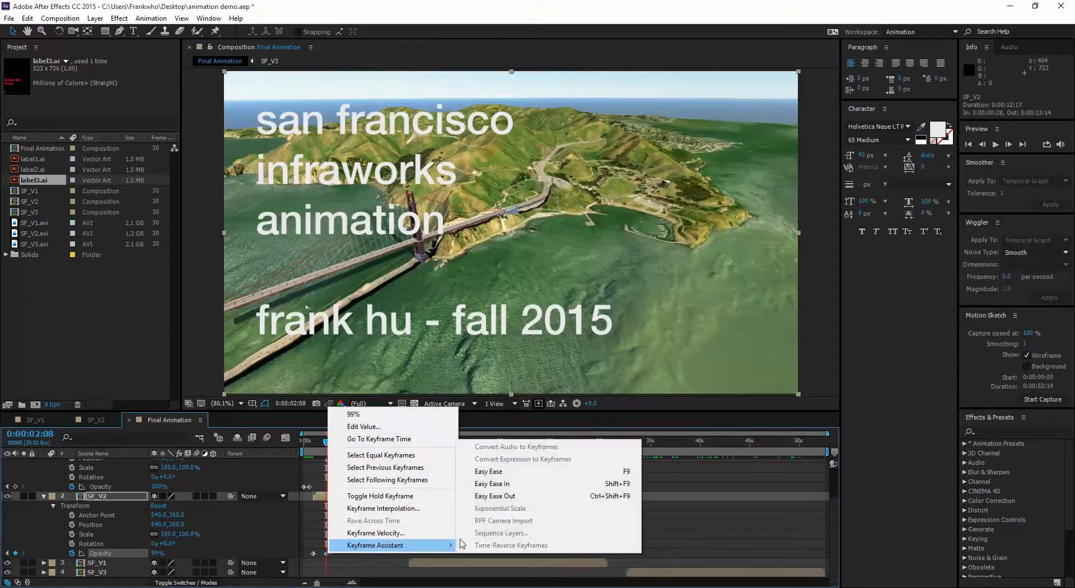
click(552, 496)
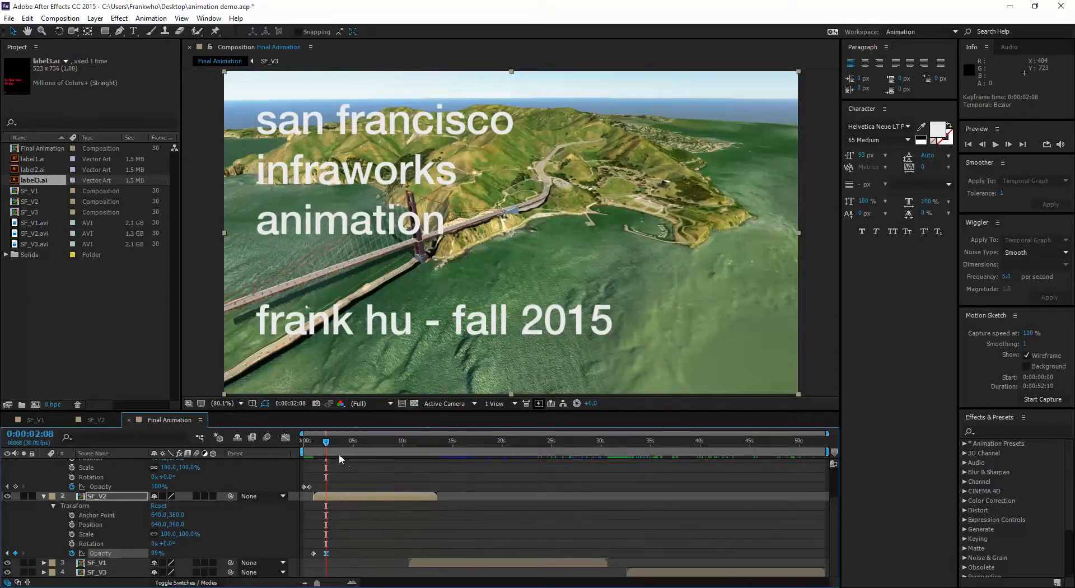
Move the title's 100% opacity keyframe to 0:00:06:06 and extend the title layer's end to 0:00:13:14.
mouse_move(328, 443)
mouse_down()
mouse_move(308, 442)
mouse_move(345, 449)
mouse_up()
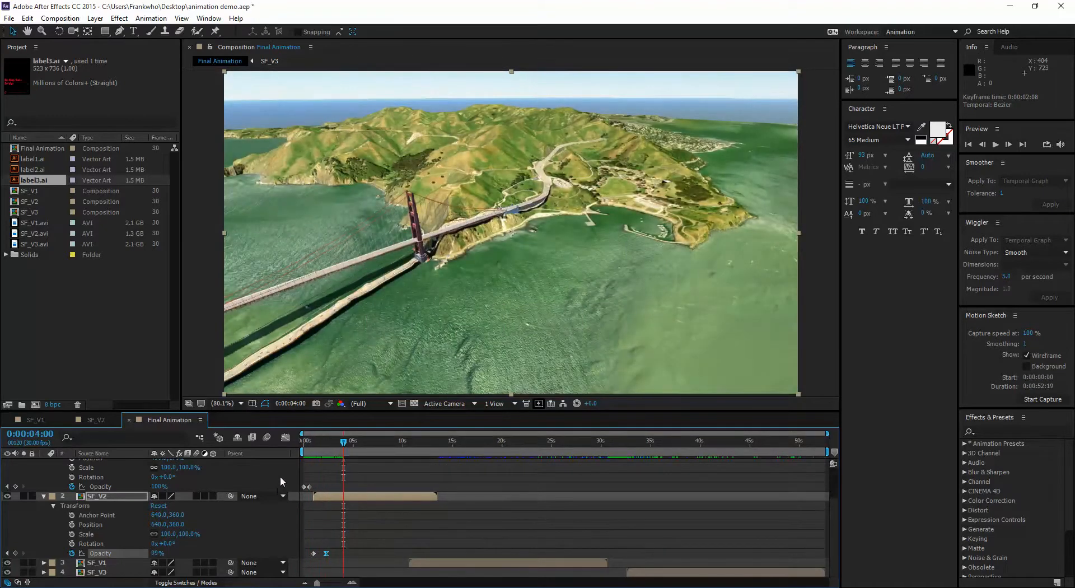
scroll(282, 485, up, 2)
click(309, 530)
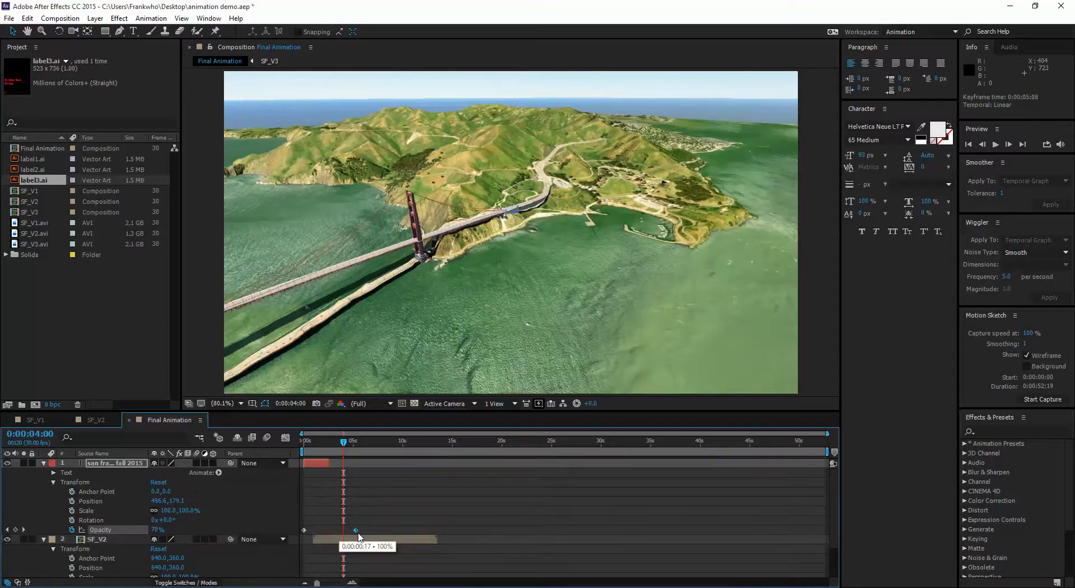
click(311, 444)
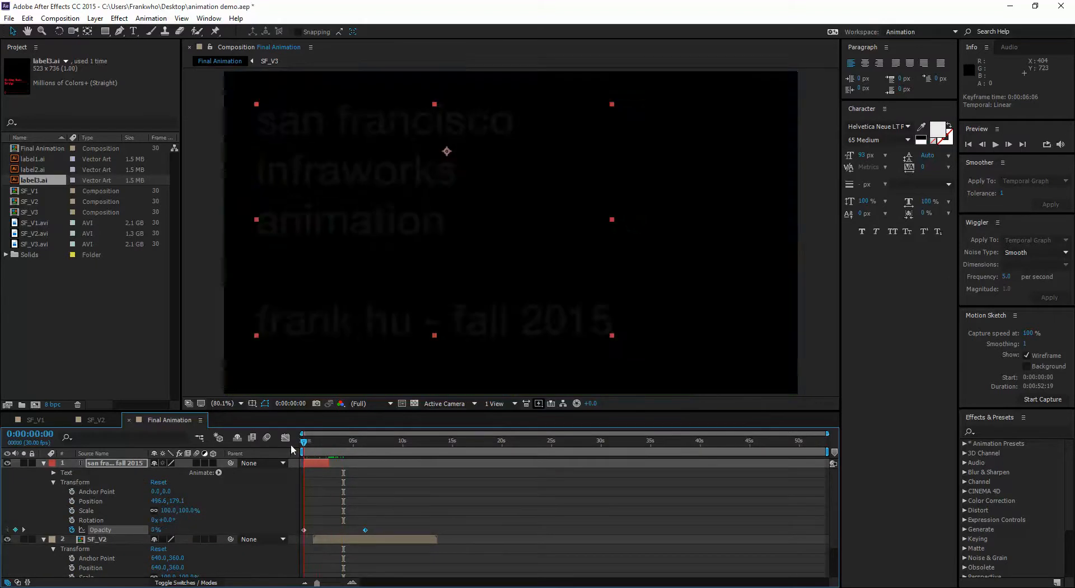
drag(312, 451, 371, 458)
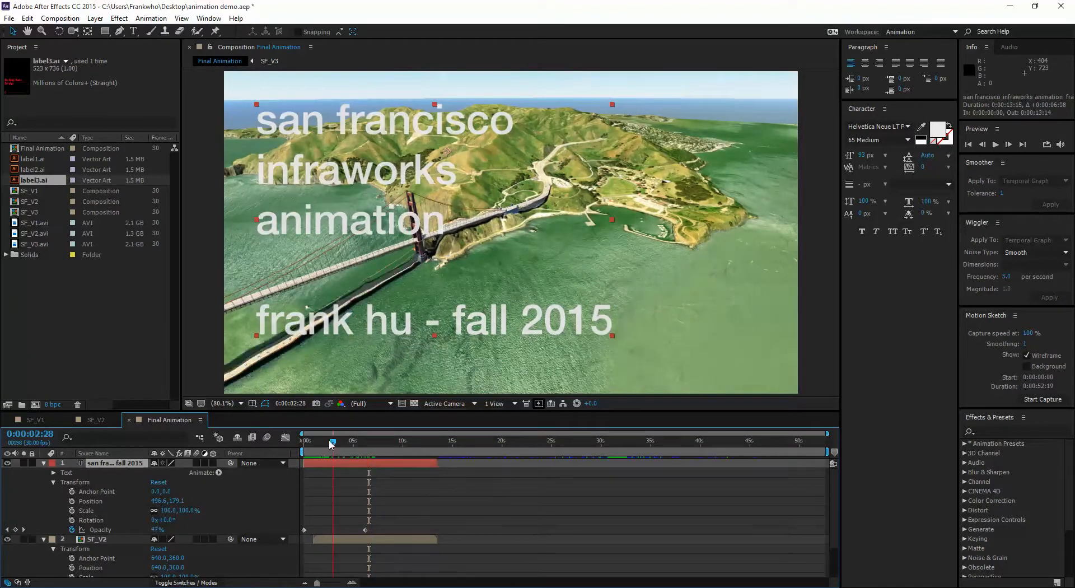
Fade out the title with an opacity keyframe of 100% at about 9 seconds and one of 0% at 0:00:11:12.
drag(369, 448, 401, 454)
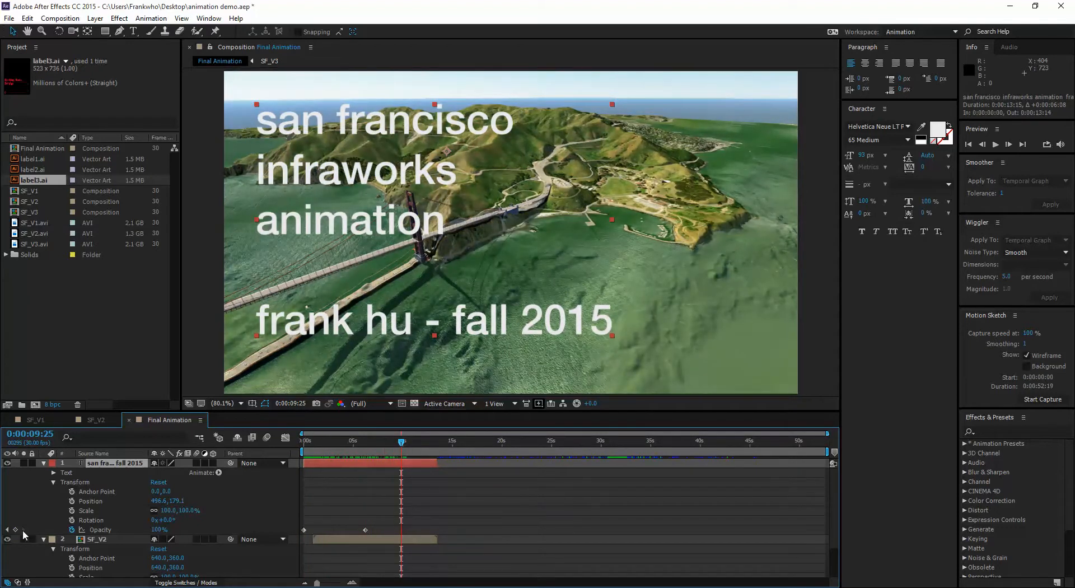
mouse_move(401, 447)
mouse_down()
mouse_move(391, 449)
mouse_move(417, 443)
mouse_up()
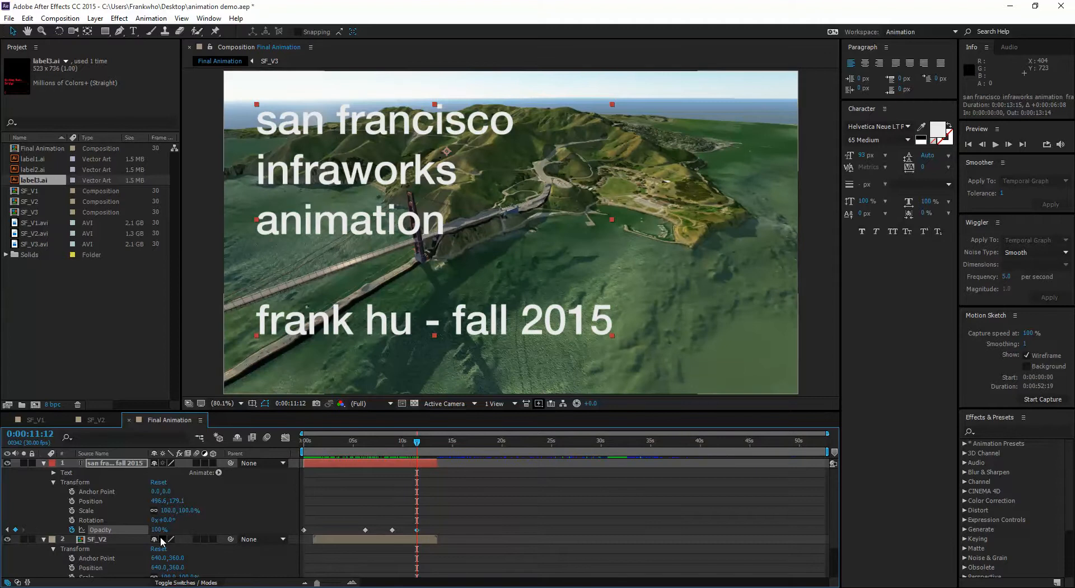
drag(159, 530, 41, 519)
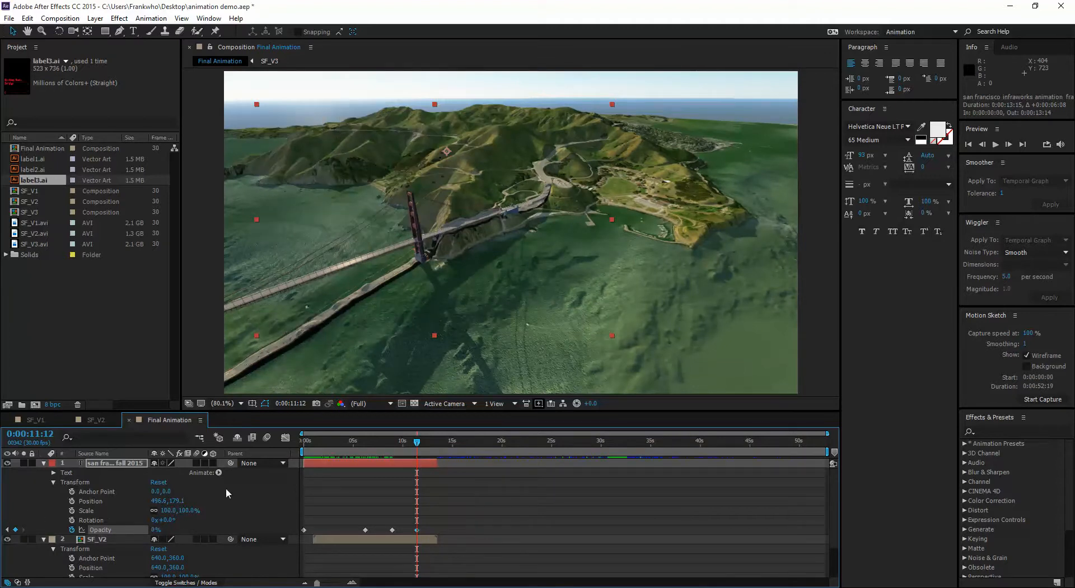
Fade out SF_V2 with an opacity keyframe of 99% at 0:00:12:21 and one of 0% at 0:00:13:14.
mouse_move(414, 442)
mouse_down()
mouse_move(300, 442)
mouse_move(416, 439)
mouse_up()
click(44, 463)
click(44, 473)
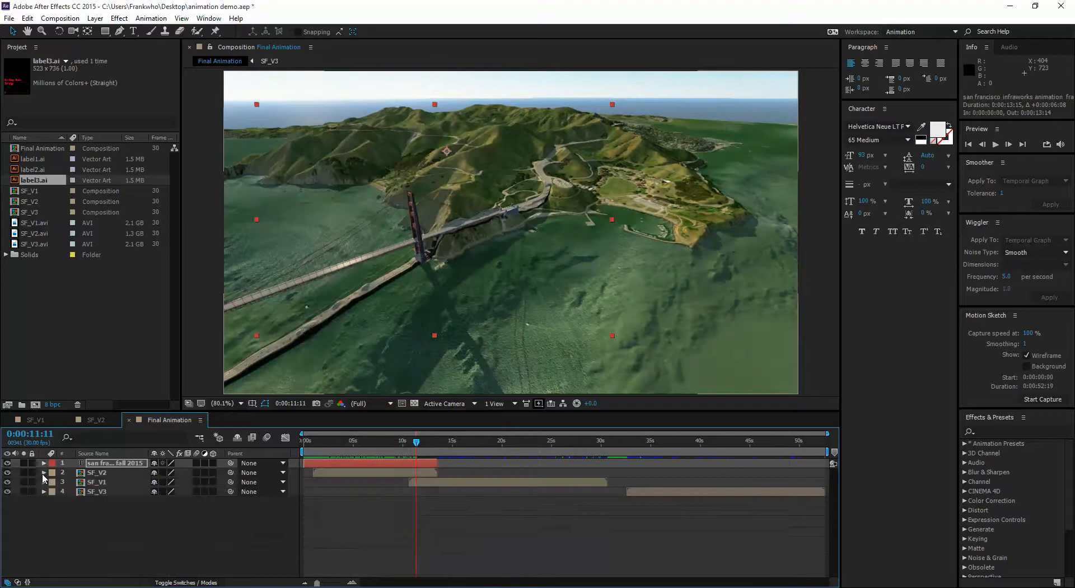
click(412, 442)
drag(412, 445, 429, 447)
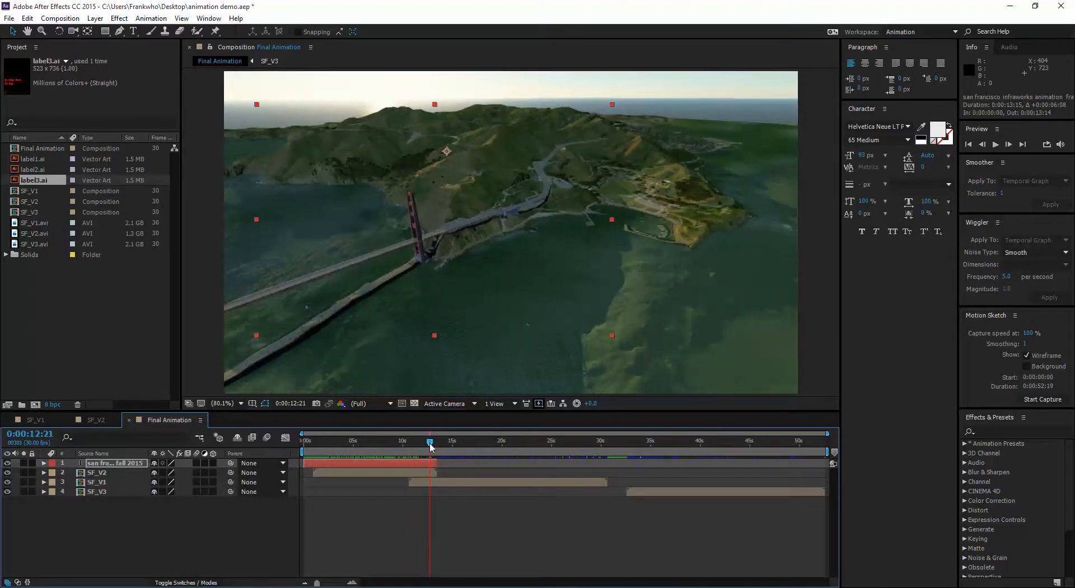
click(426, 472)
click(44, 473)
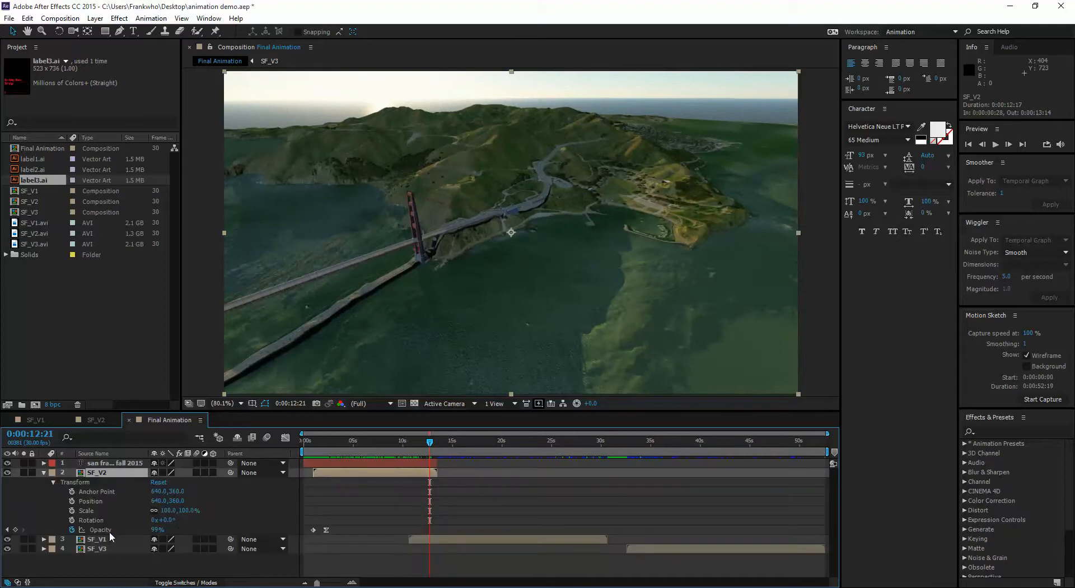
click(16, 530)
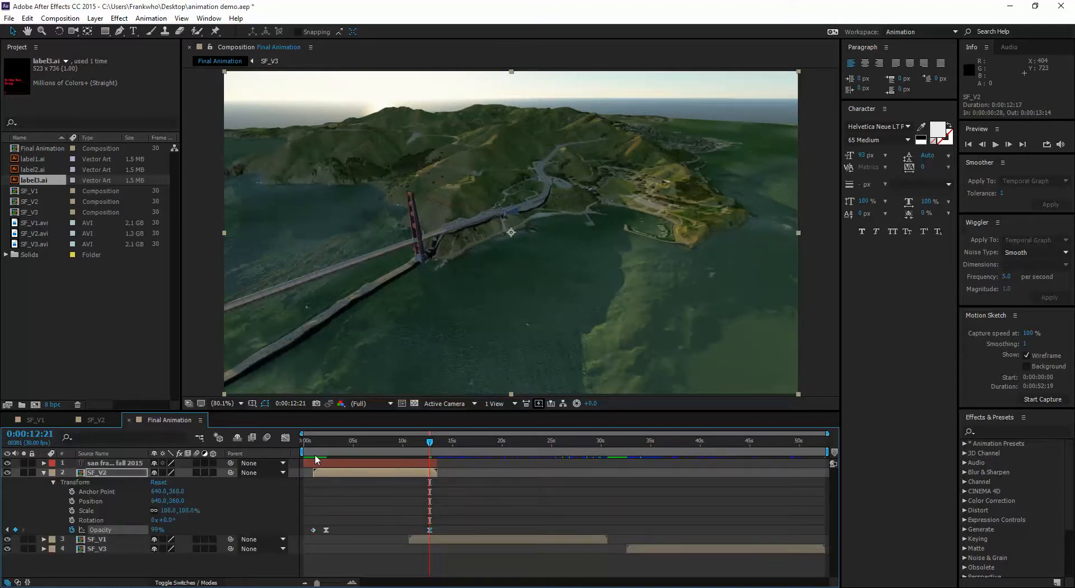
drag(431, 444, 443, 446)
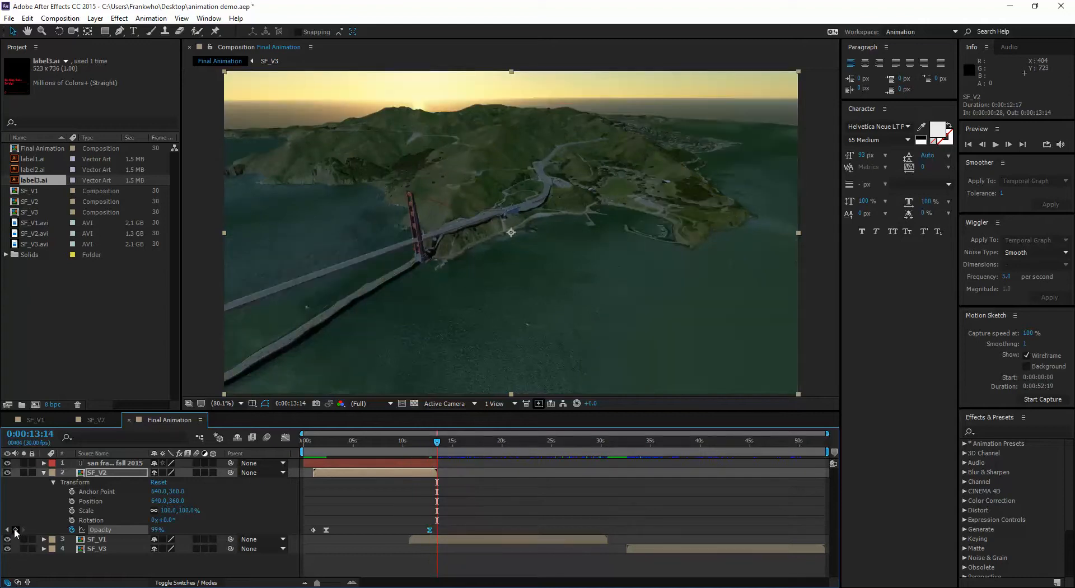
drag(160, 534, 34, 523)
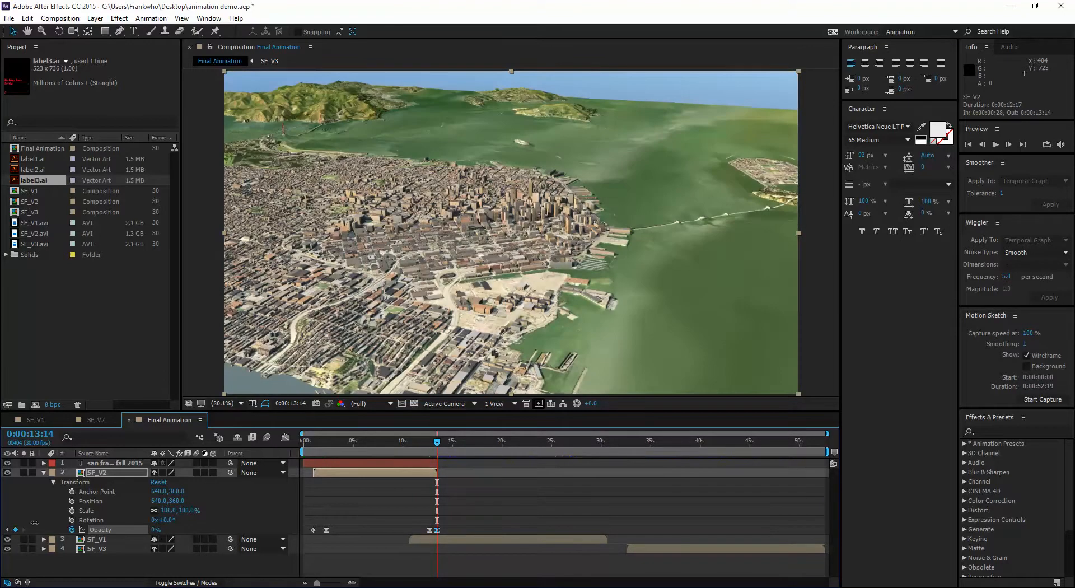
Shift the SF_V1 clip along the timeline to start at 0:00:12:17 and check its overlap with SF_V2's fade-out.
click(444, 540)
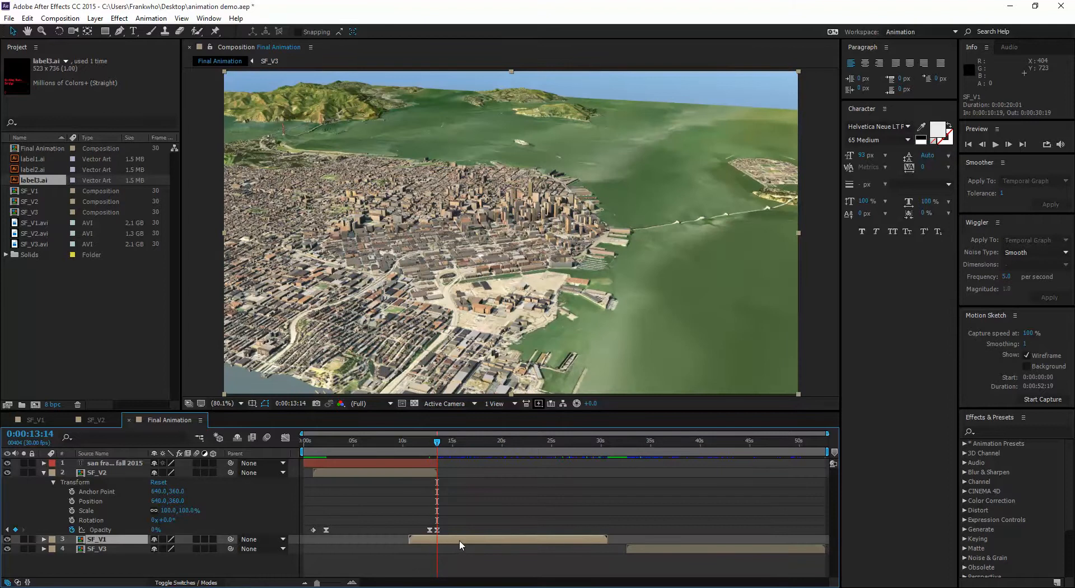
drag(459, 540, 477, 541)
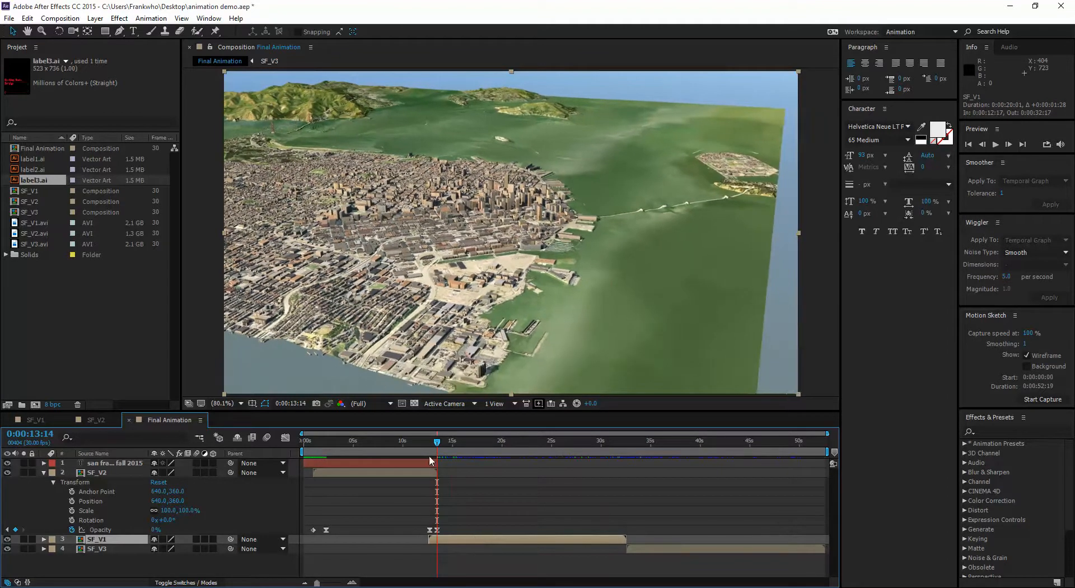
mouse_move(430, 445)
mouse_down()
mouse_move(576, 450)
mouse_move(419, 449)
mouse_move(436, 442)
mouse_up()
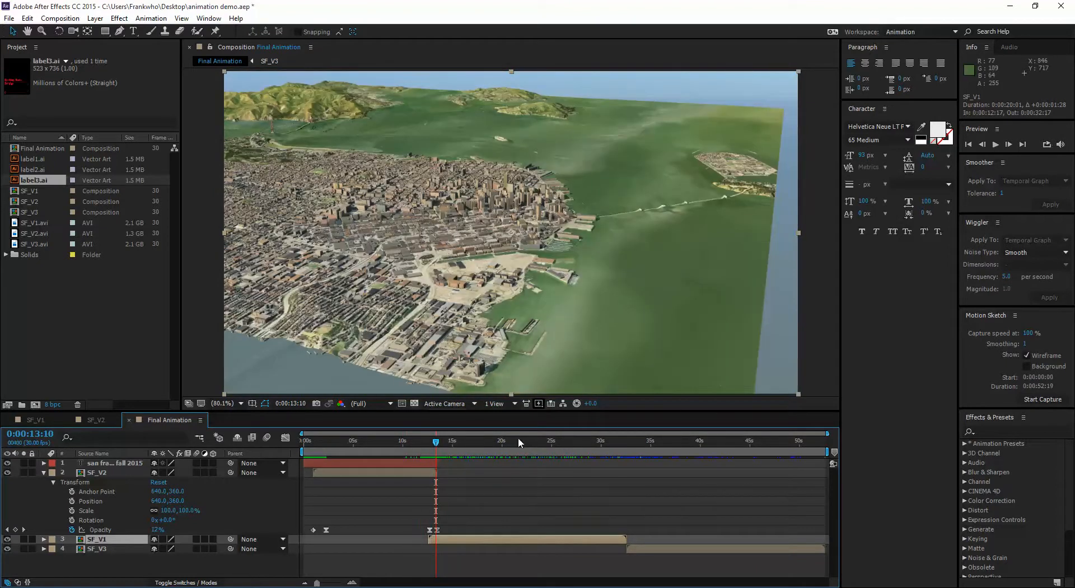
Enlarge SF_V1 to a scale of about 138% so that it extends beyond the composition frame at 0:00:14:00.
click(43, 539)
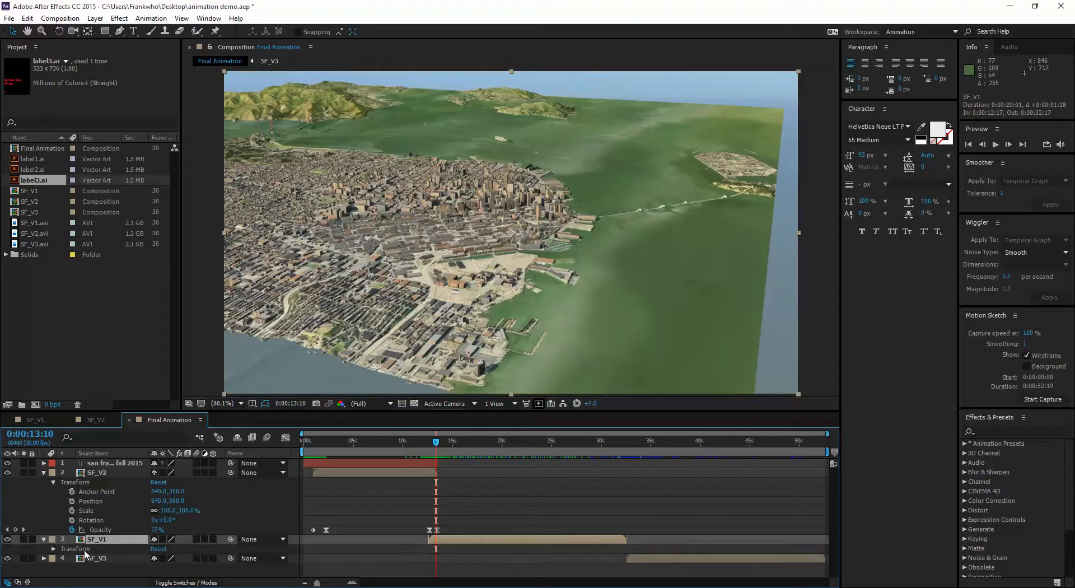
click(54, 548)
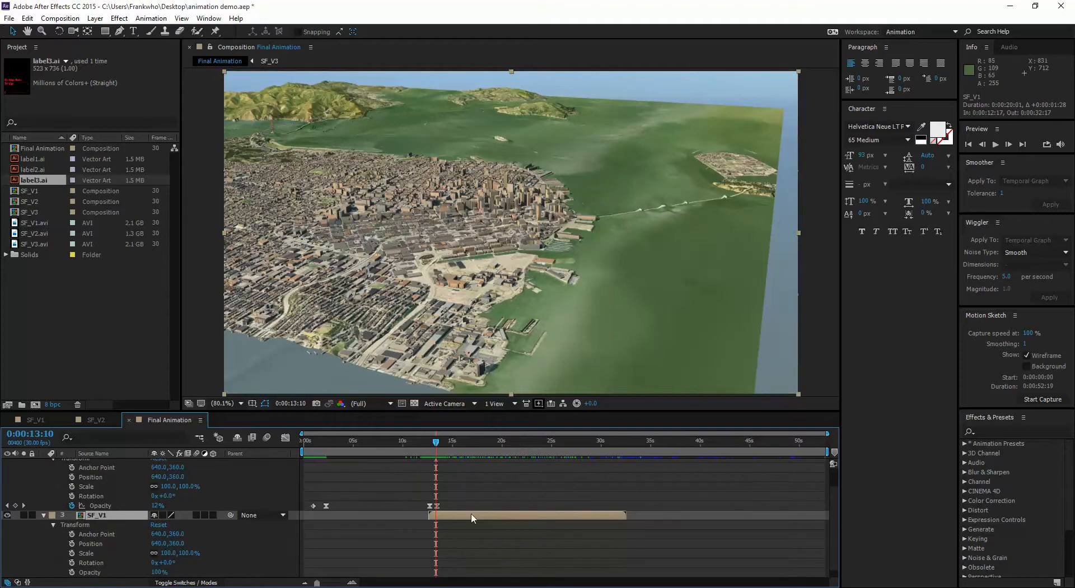
click(646, 351)
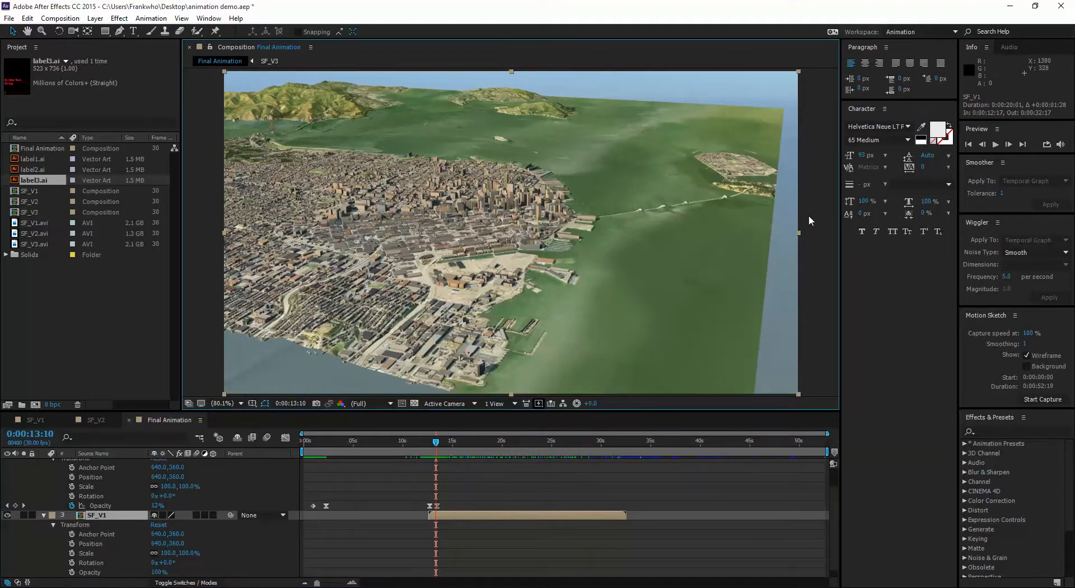
click(84, 554)
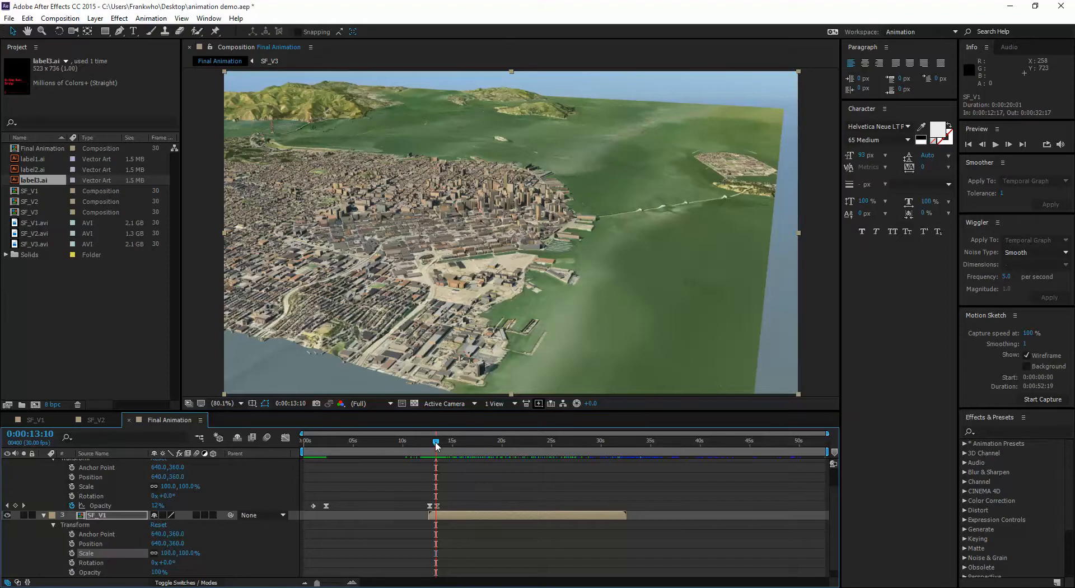
drag(436, 445, 443, 448)
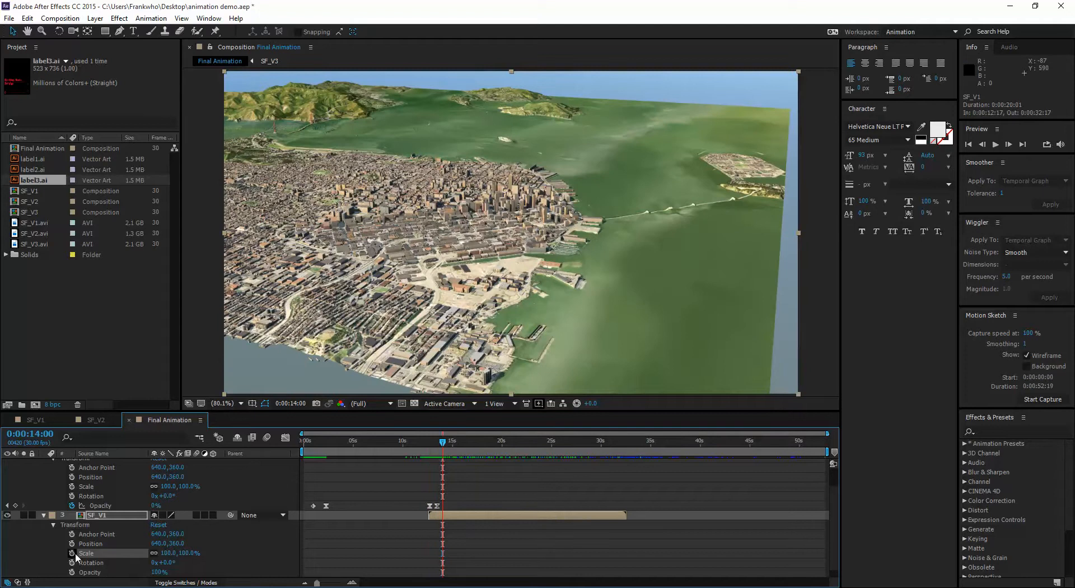
drag(799, 71, 925, 17)
drag(750, 168, 699, 161)
scroll(699, 163, up, 1)
scroll(682, 202, down, 3)
click(623, 161)
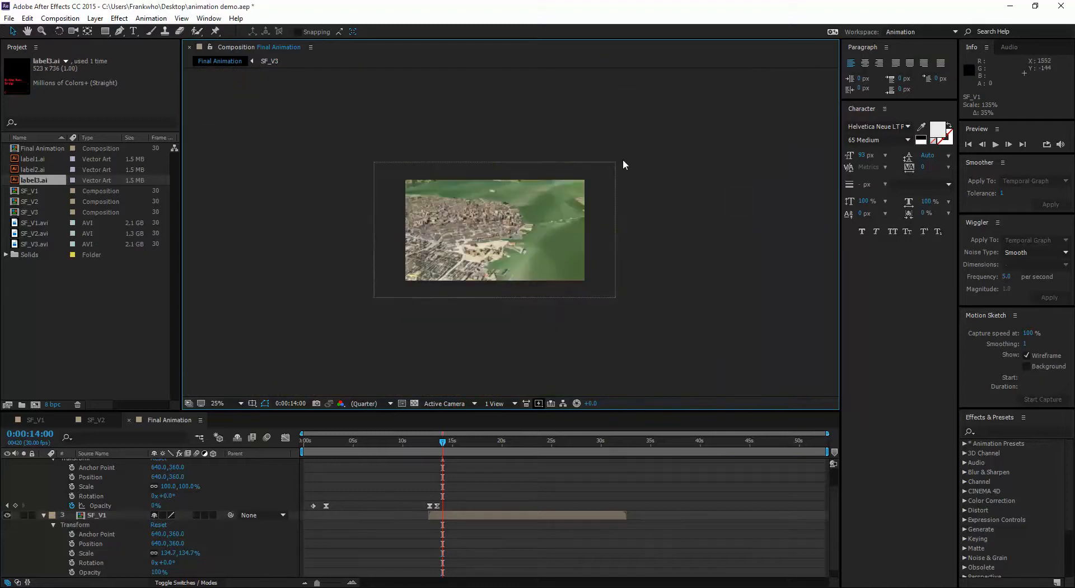
click(598, 177)
click(616, 162)
click(614, 163)
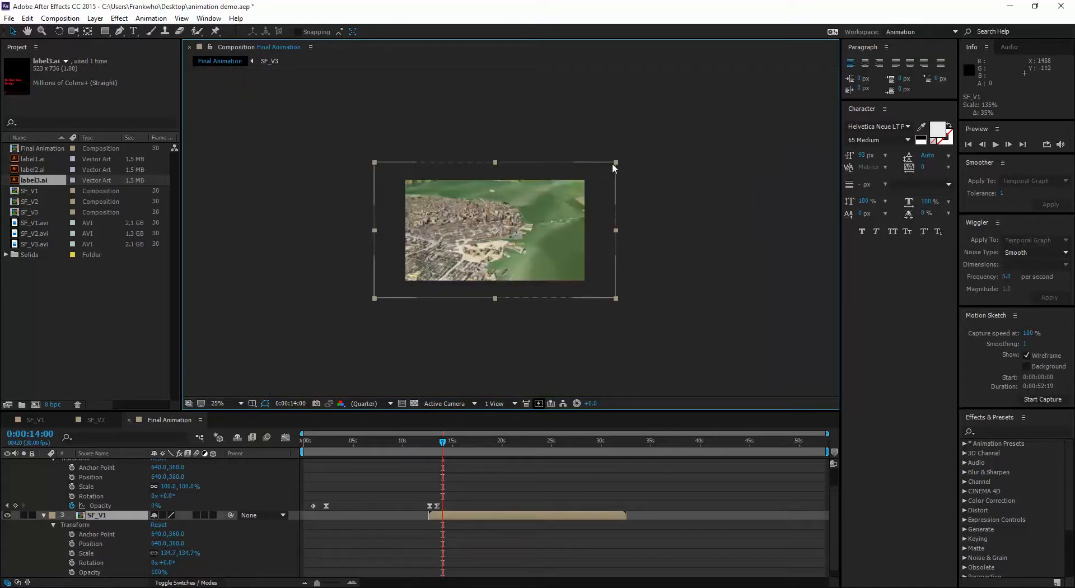
drag(614, 163, 619, 160)
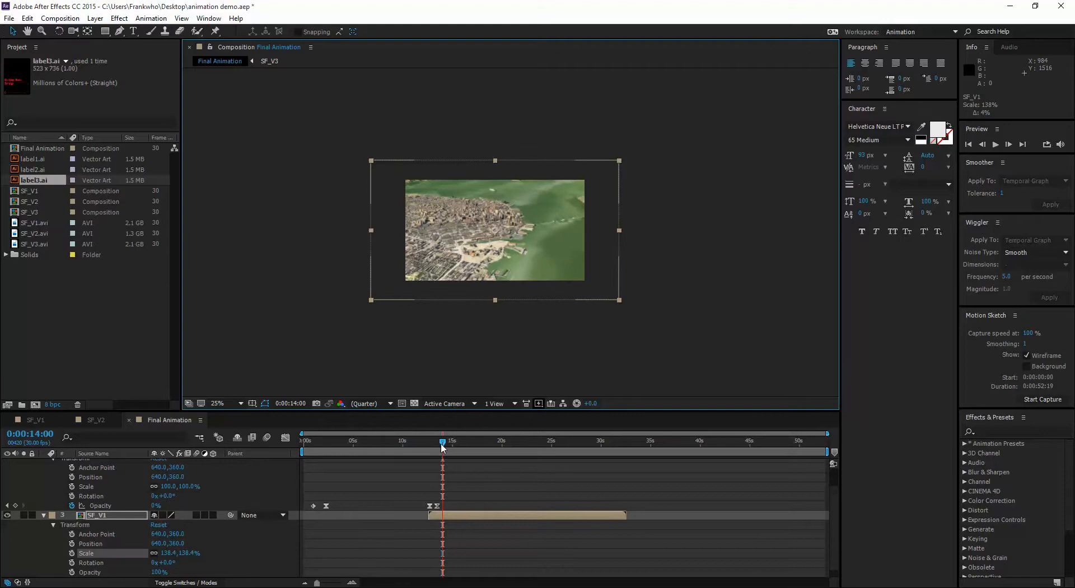
Keyframe SF_V1's scale at about 138% at 0:00:12:21, about 115% at 0:00:18:04 and about 103% at 0:00:25:12.
mouse_move(442, 446)
mouse_down()
mouse_move(525, 450)
mouse_move(430, 450)
mouse_up()
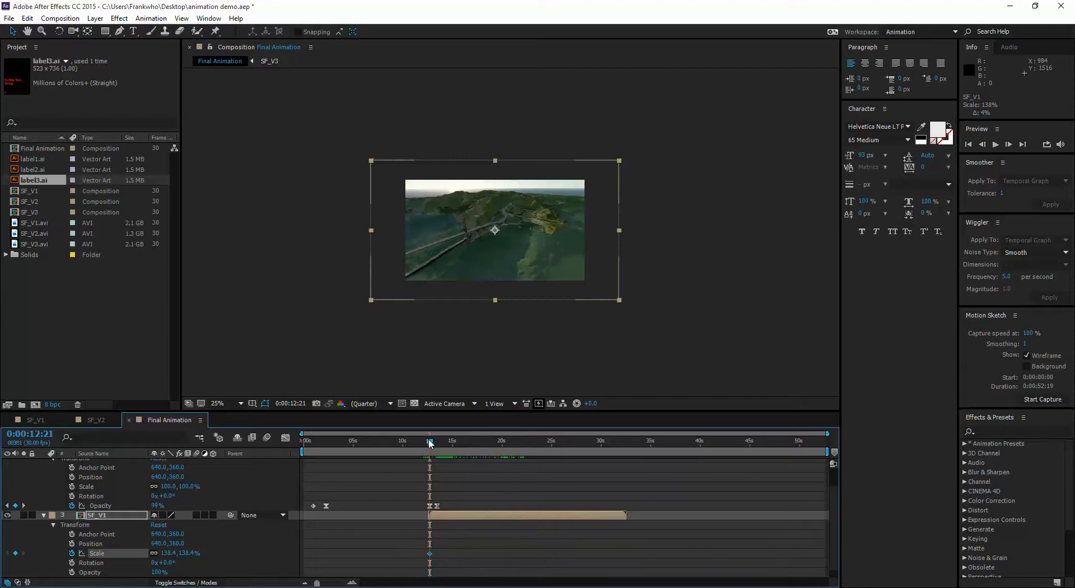
drag(430, 444, 483, 441)
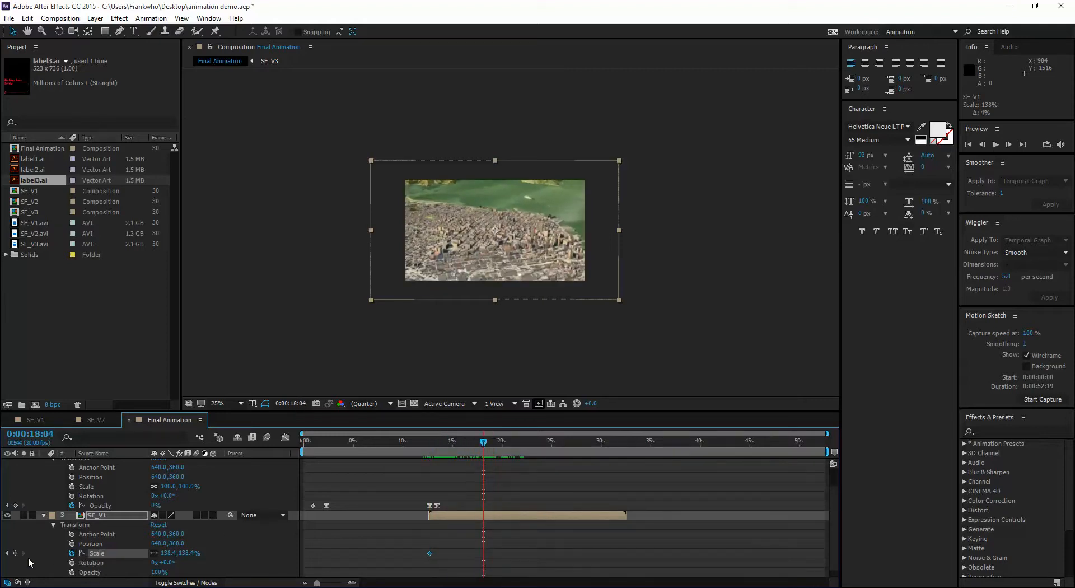
click(619, 160)
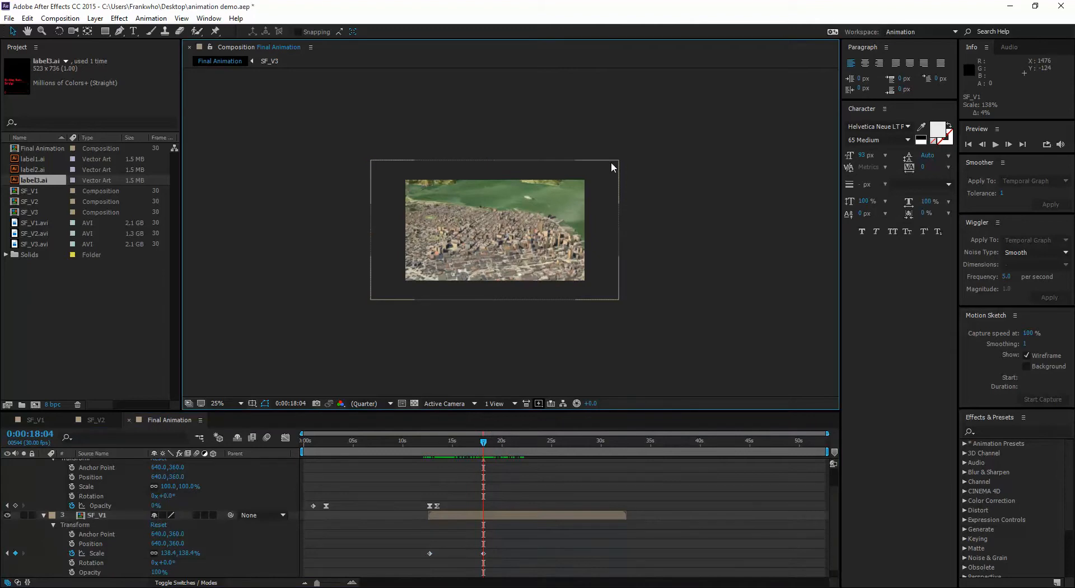
click(620, 160)
click(619, 161)
click(618, 163)
drag(616, 160, 606, 172)
drag(483, 446, 556, 452)
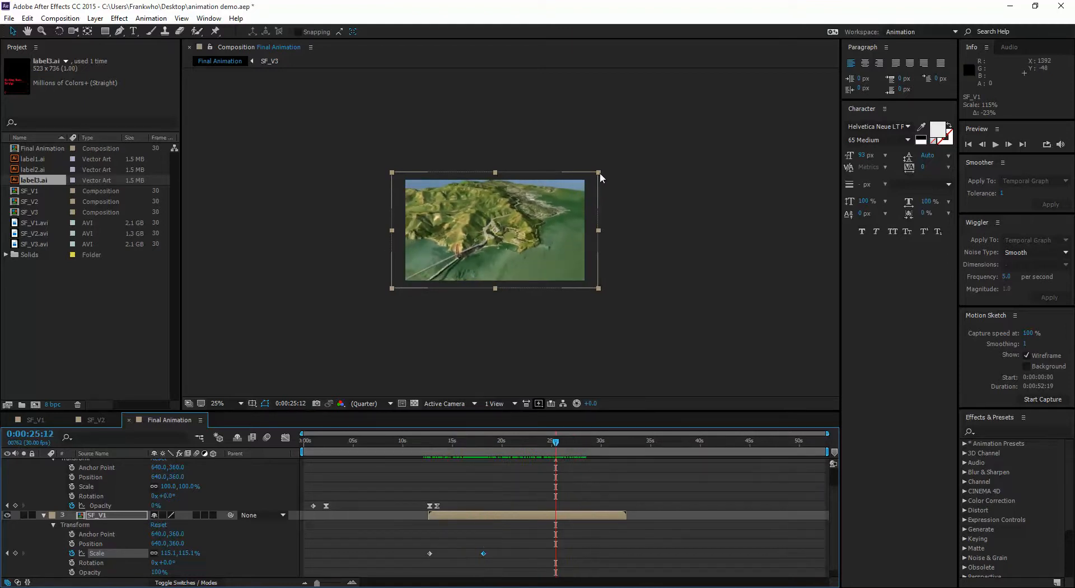
mouse_move(600, 173)
mouse_down()
mouse_move(609, 165)
mouse_move(587, 178)
mouse_up()
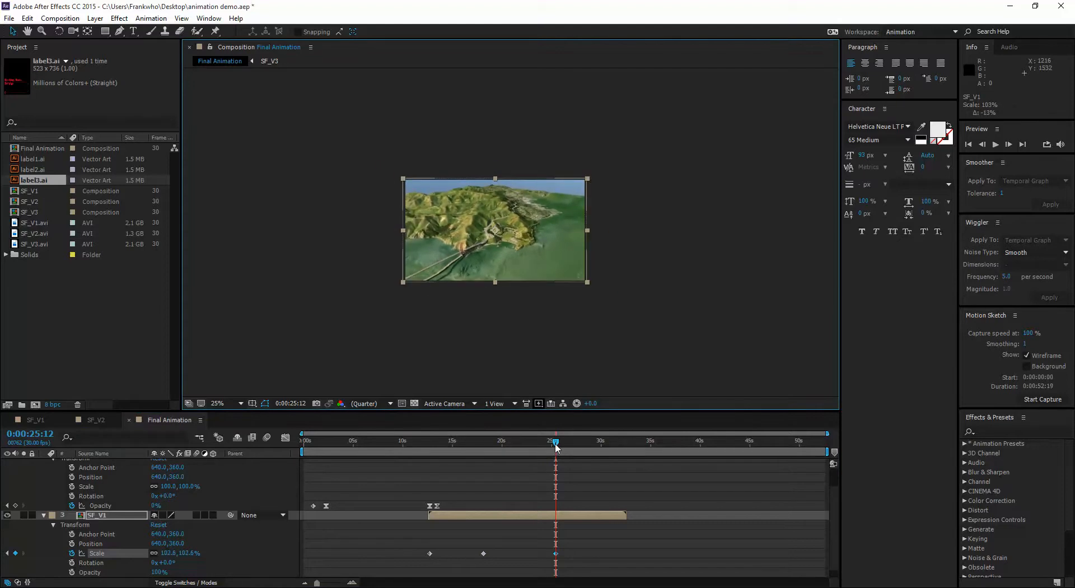
Fade out SF_V1 with an opacity keyframe of 100% at 0:00:30:11 and one of 0% at 0:00:32:17.
drag(556, 447, 612, 453)
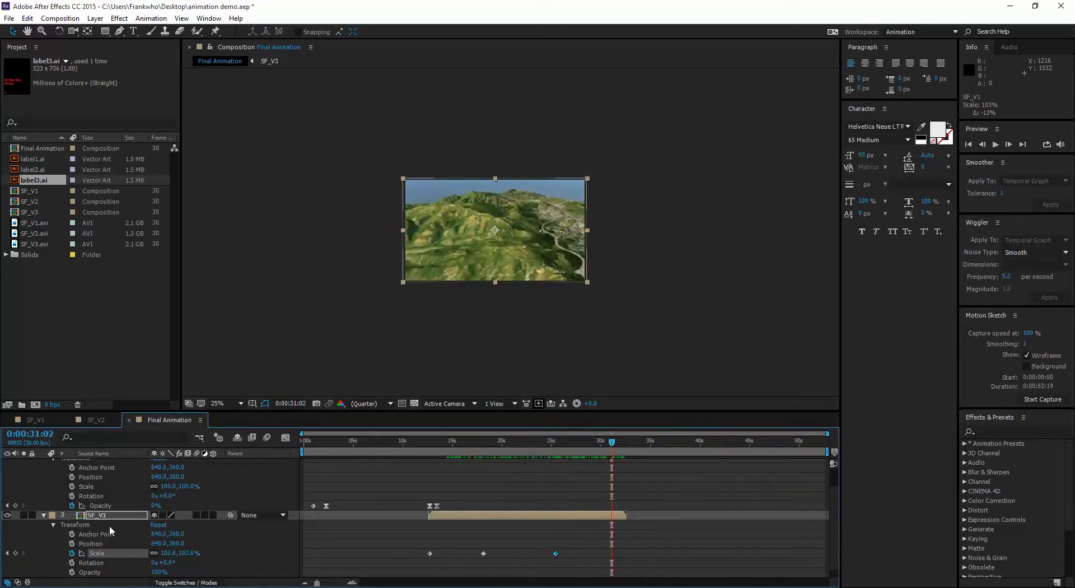
drag(592, 450, 605, 450)
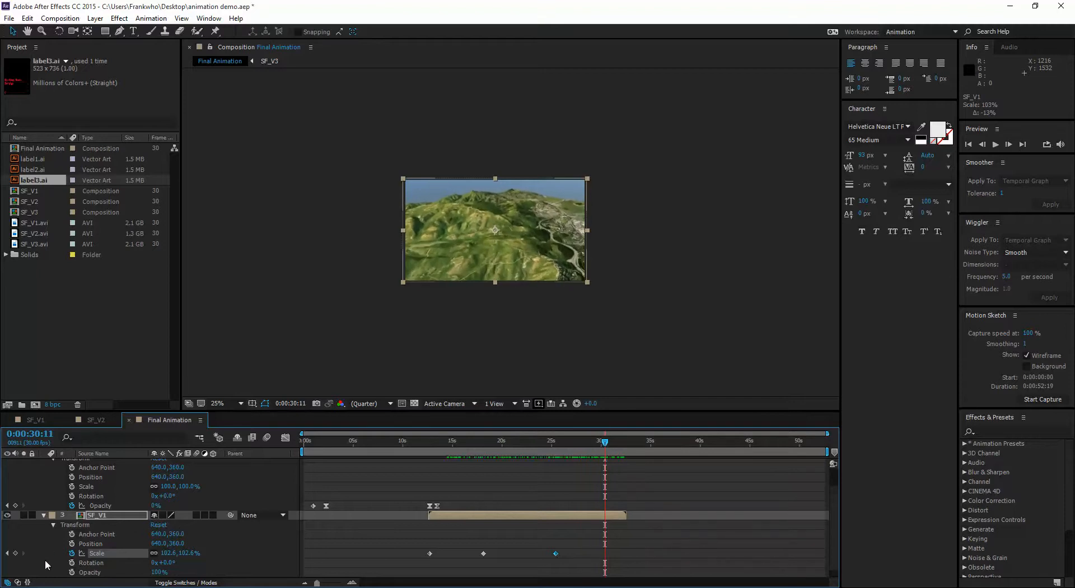
click(72, 572)
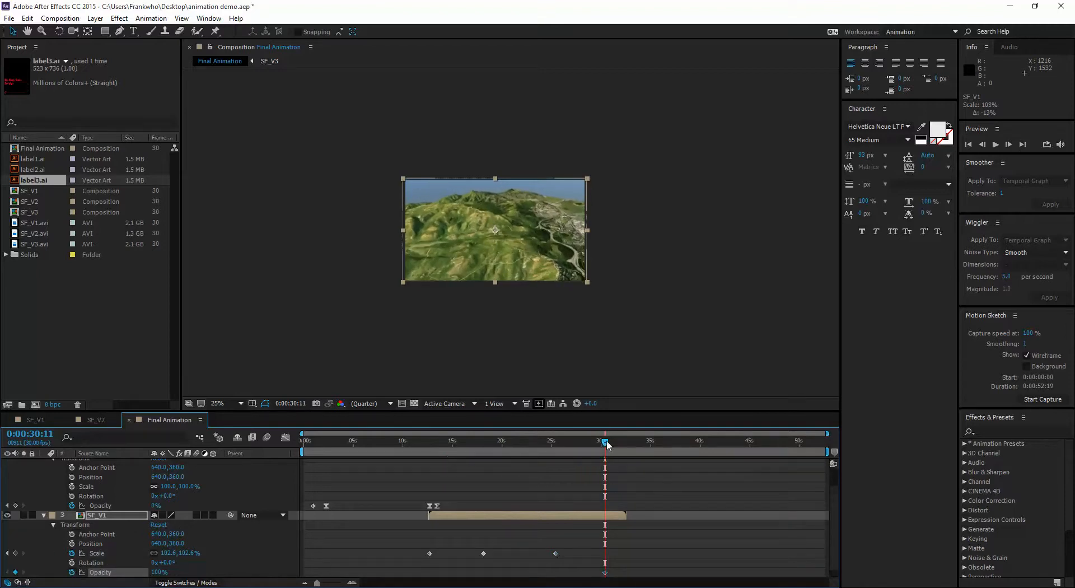
click(627, 442)
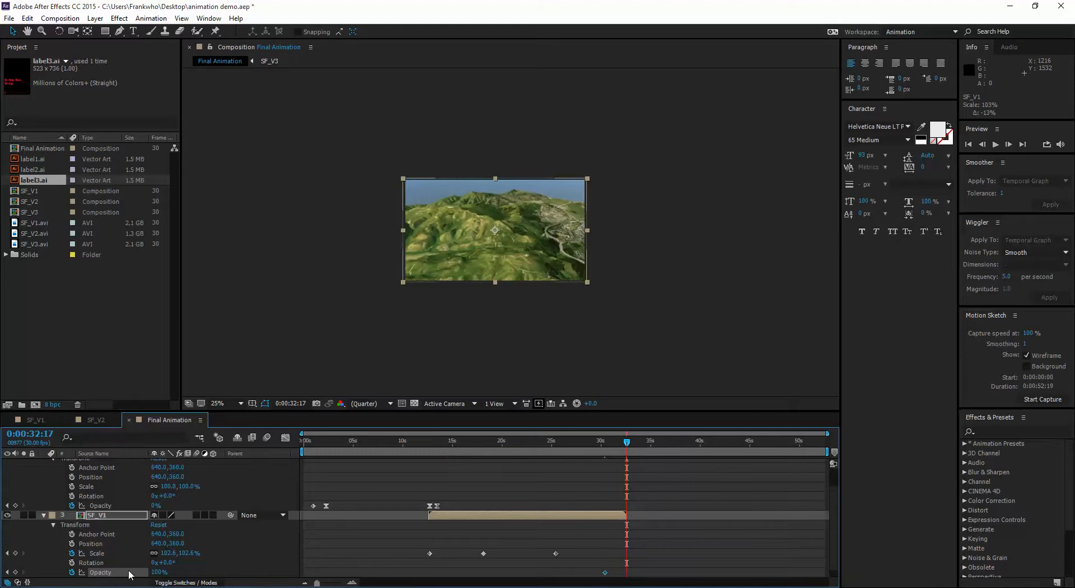
drag(158, 573, 129, 575)
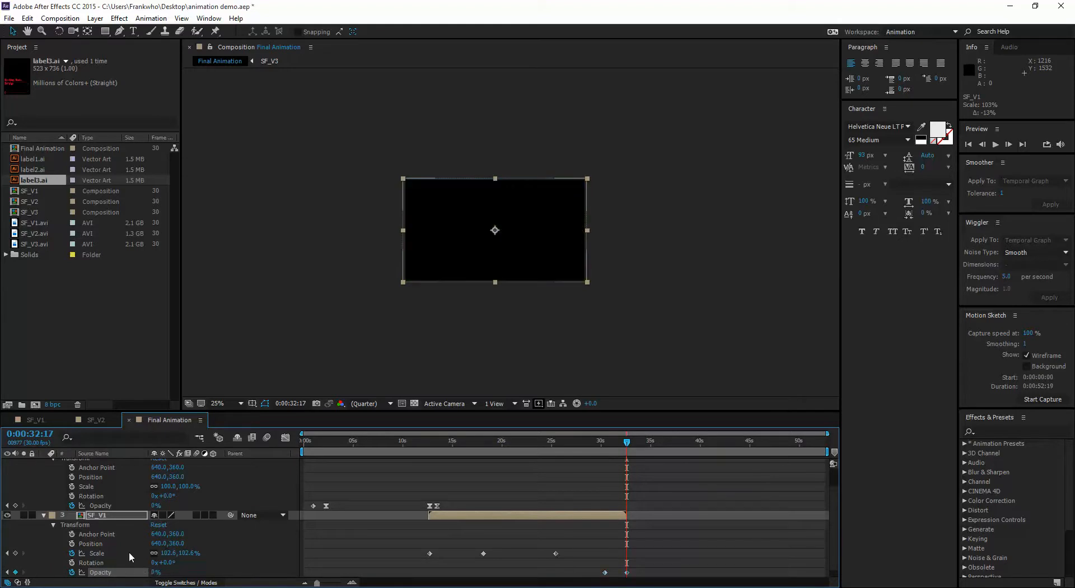
mouse_move(626, 446)
mouse_down()
mouse_move(448, 449)
mouse_move(627, 447)
mouse_up()
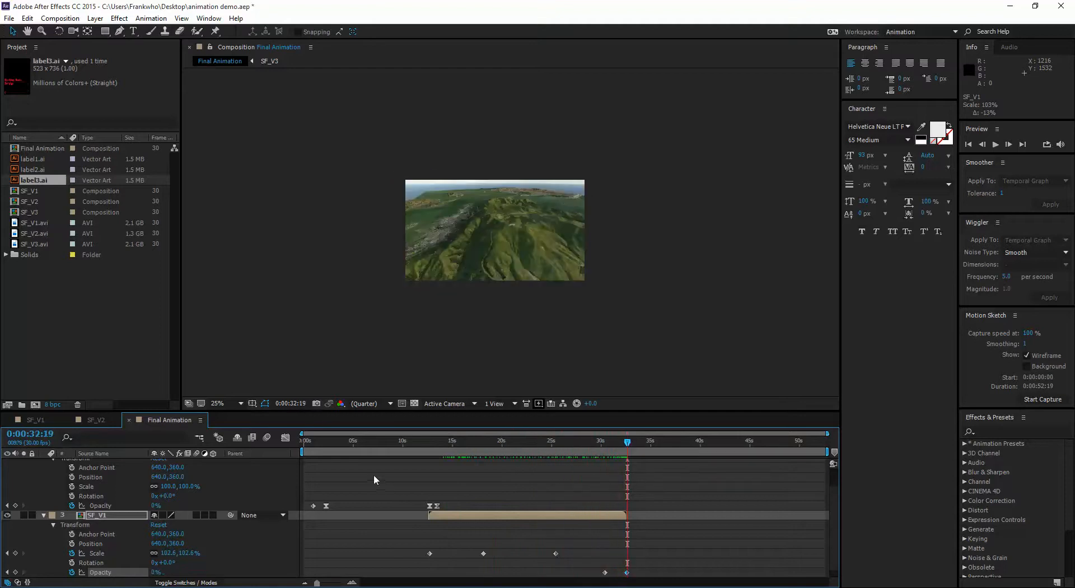
Move SF_V3 earlier to start at 0:00:30:11, where SF_V1's opacity fade-out begins.
click(44, 515)
click(43, 472)
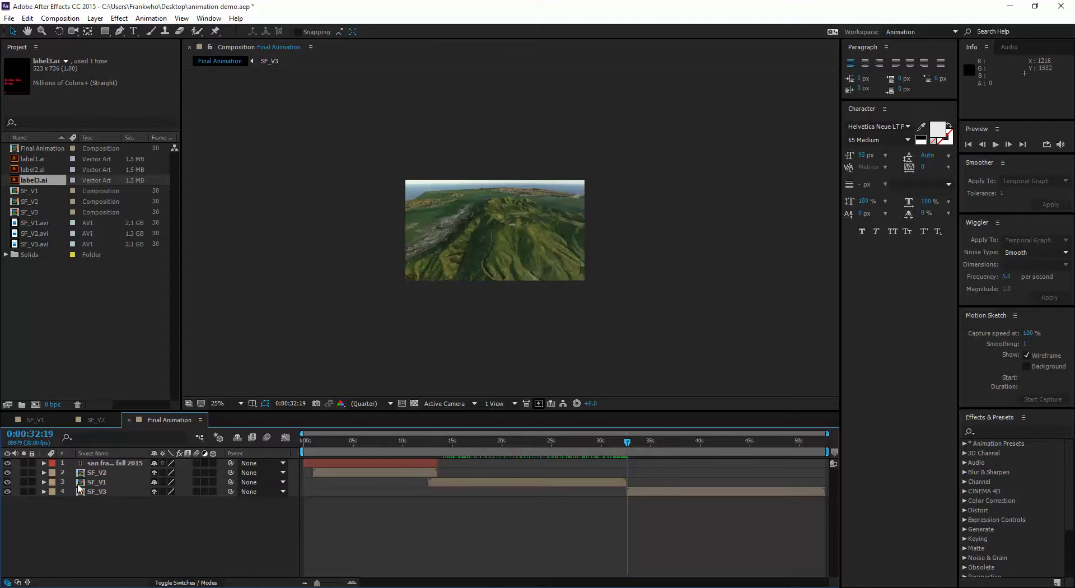
click(44, 483)
click(54, 491)
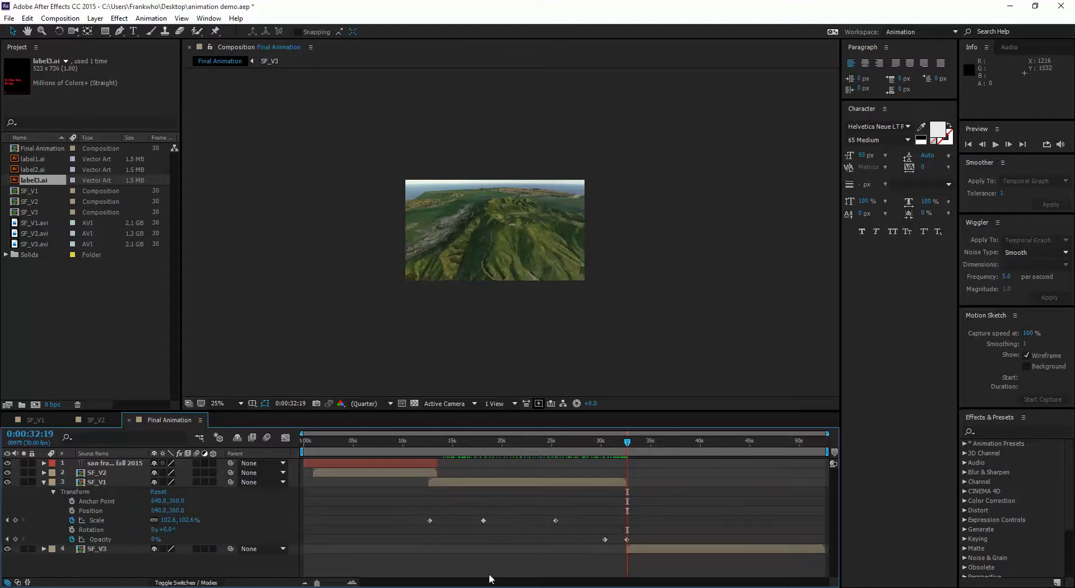
mouse_move(627, 448)
mouse_down()
mouse_move(605, 442)
mouse_move(630, 446)
mouse_up()
click(630, 549)
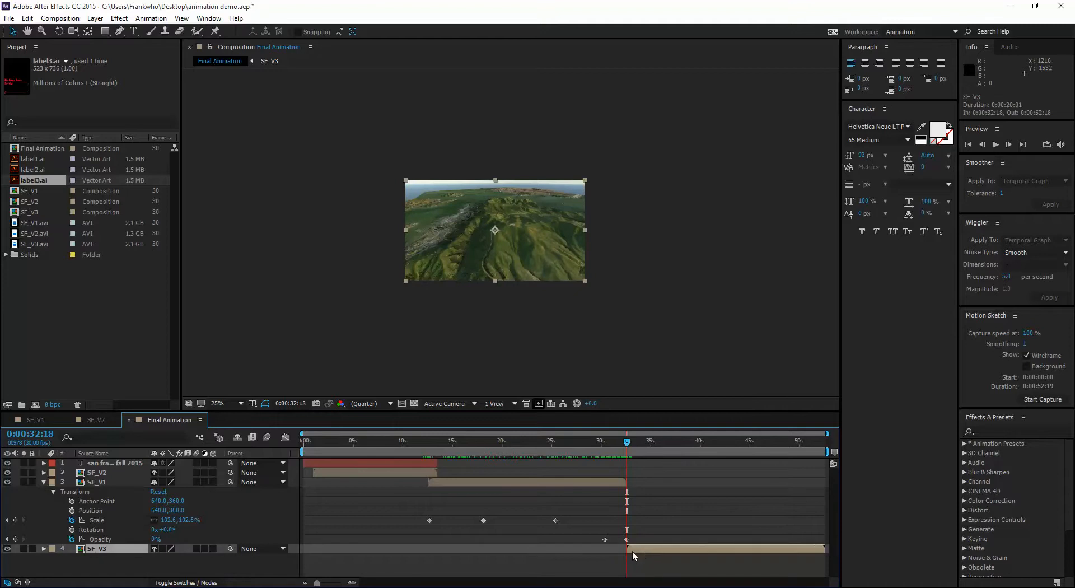
drag(629, 548, 607, 549)
click(599, 443)
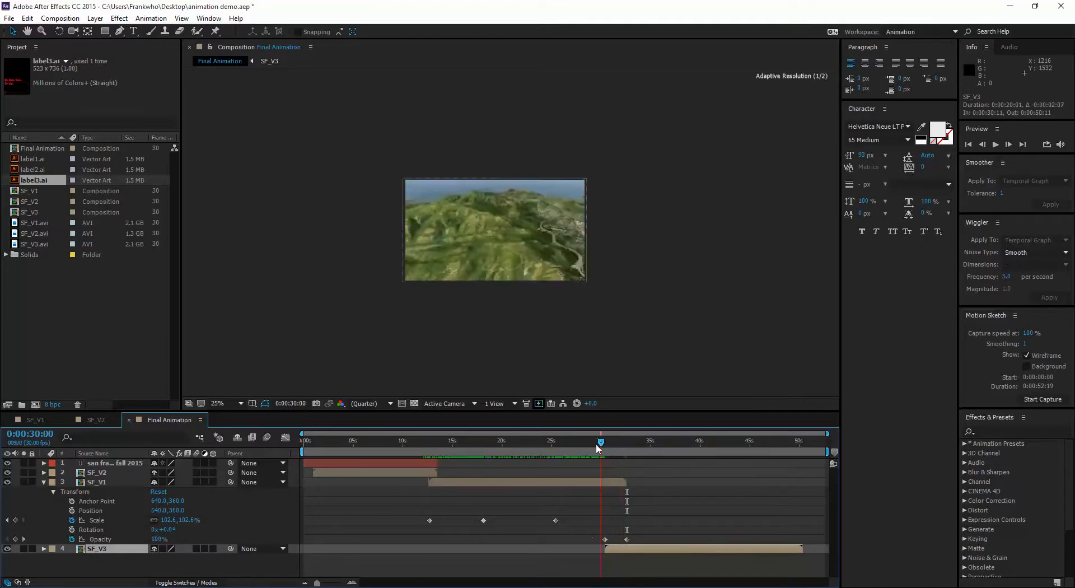
Fade out SF_V3 with an opacity keyframe of 100% at 0:00:49:12 and one of 0% at 0:00:50:11.
drag(605, 448, 803, 443)
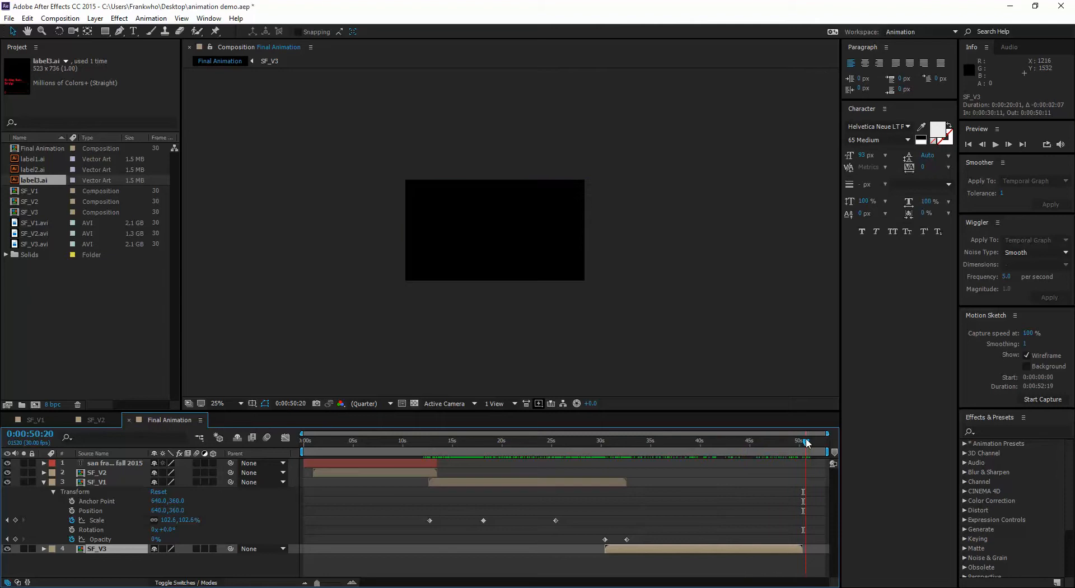
click(44, 549)
click(54, 558)
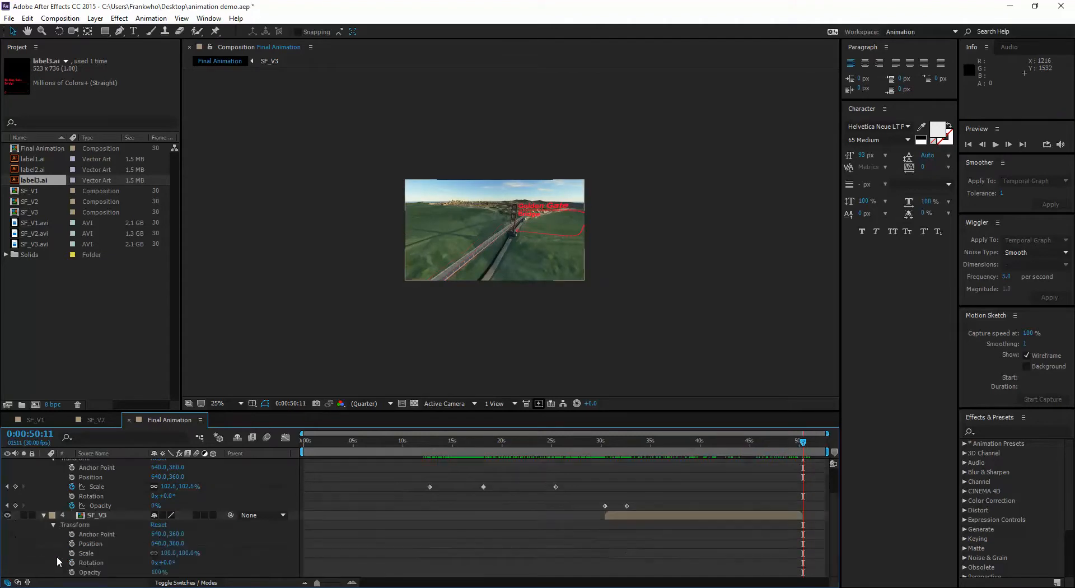
click(90, 572)
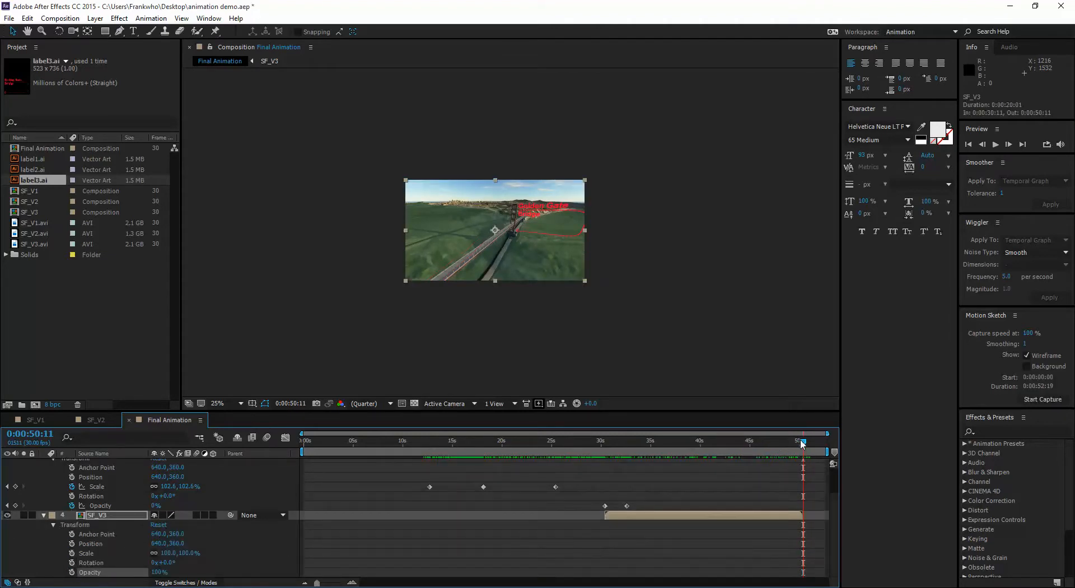
drag(802, 445, 794, 444)
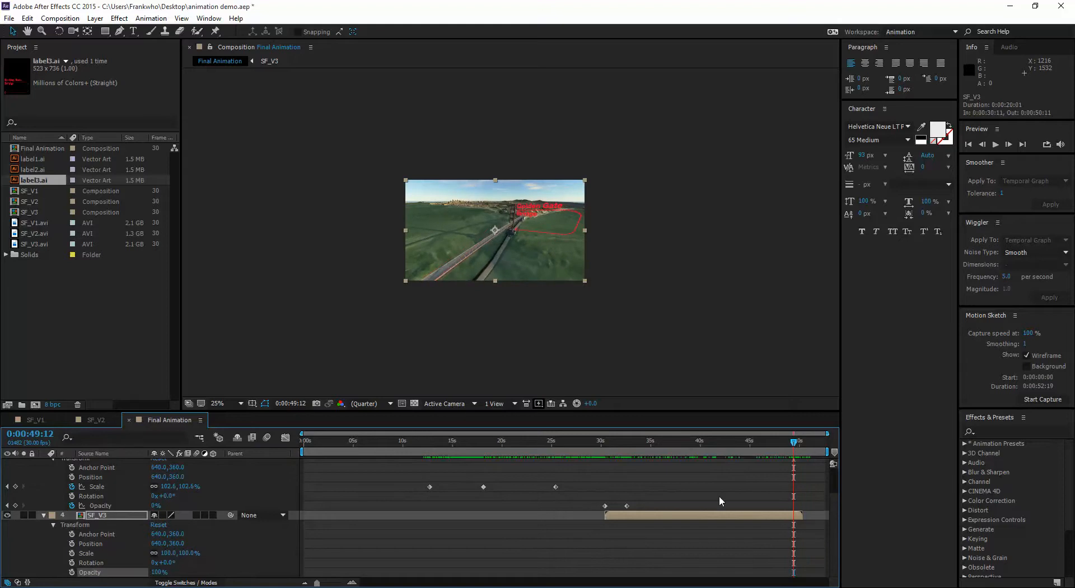
click(71, 572)
drag(796, 444, 803, 443)
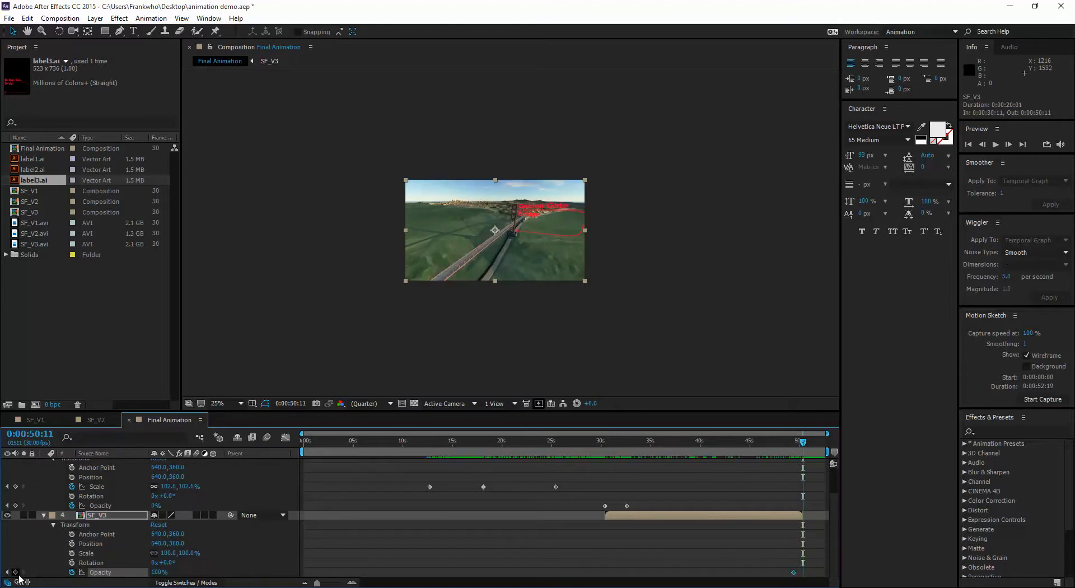
click(16, 572)
drag(159, 573, 8, 571)
mouse_move(803, 443)
mouse_down()
mouse_move(785, 446)
mouse_move(803, 444)
mouse_up()
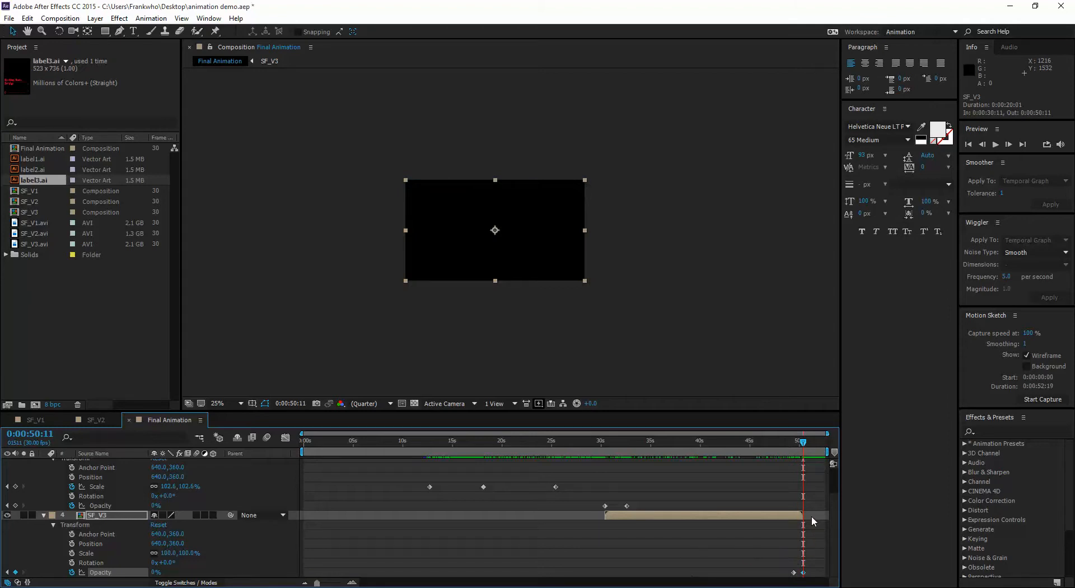
click(42, 514)
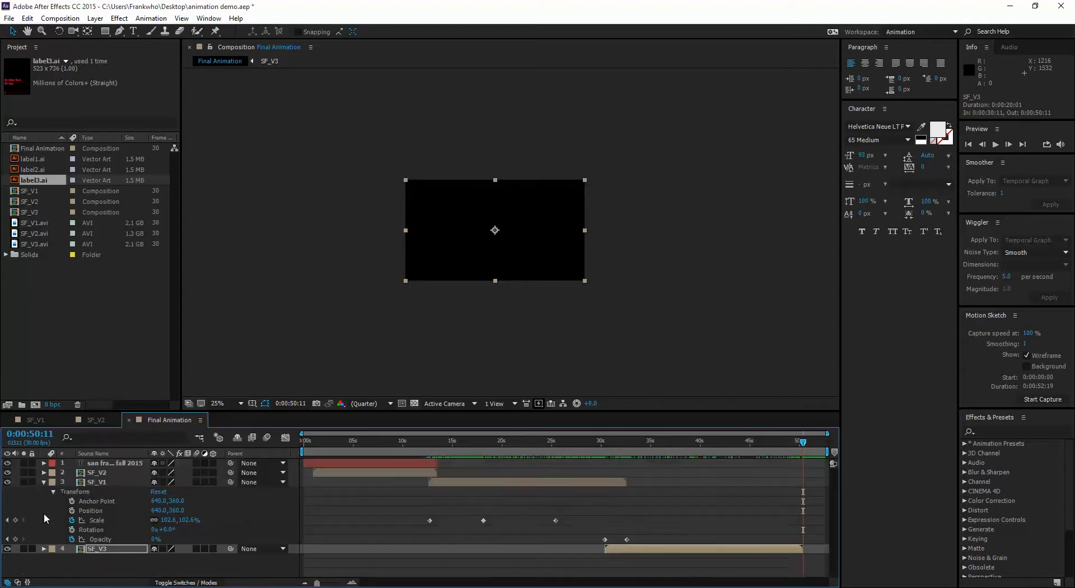
click(43, 482)
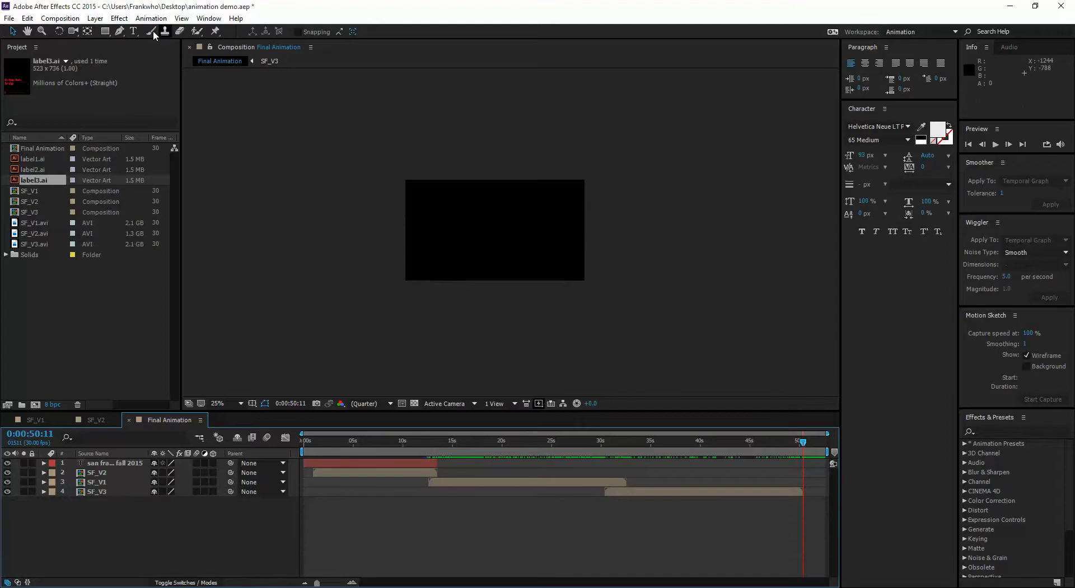
Add the closing text "thank you for watching" on the black frame and trim its layer to start at 0:00:50:11.
click(133, 32)
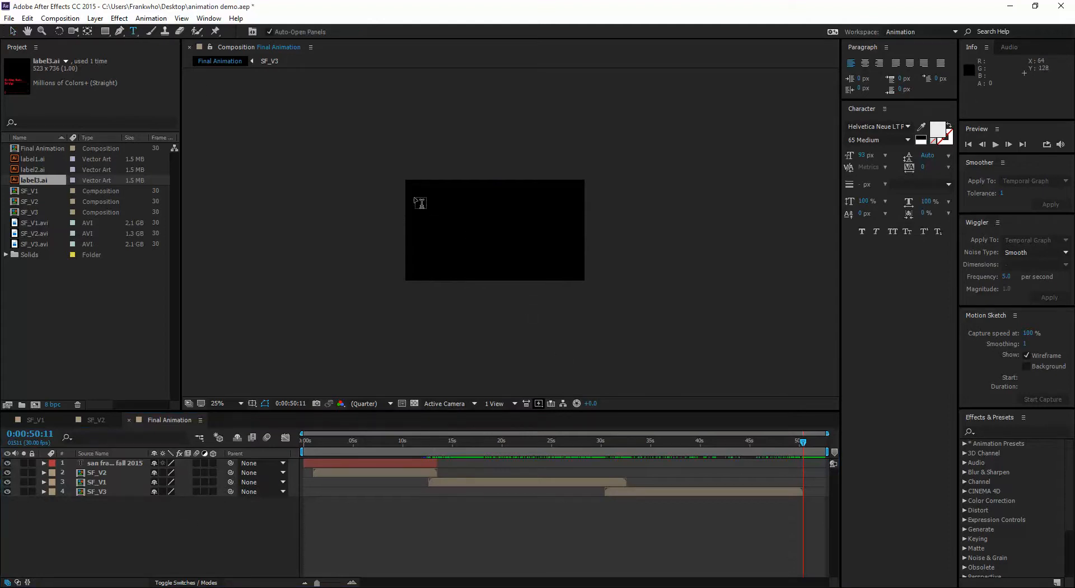
drag(414, 197, 549, 250)
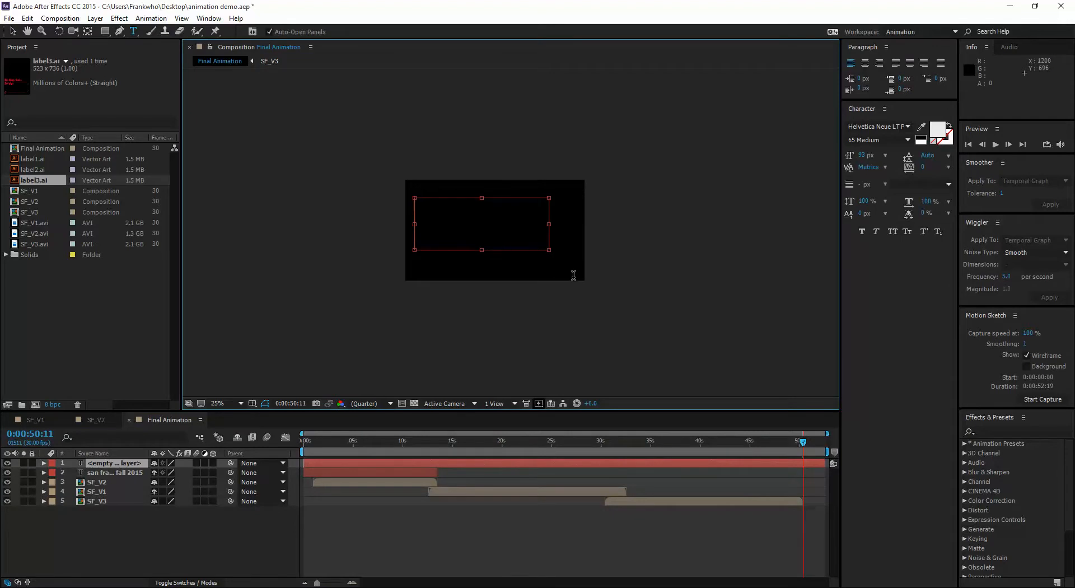
text(thank)
text( youv)
text( for watching)
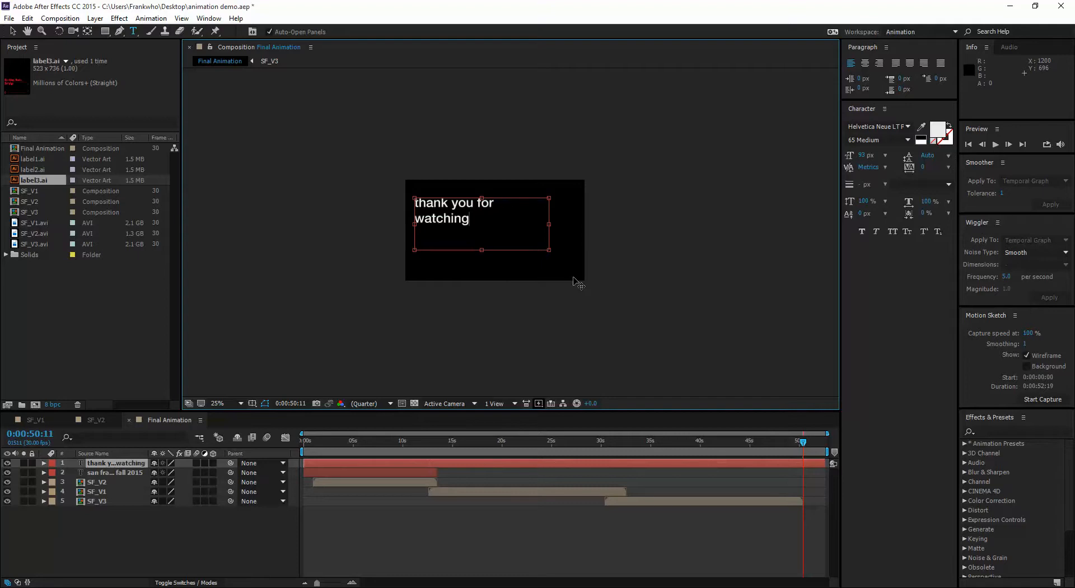
click(13, 31)
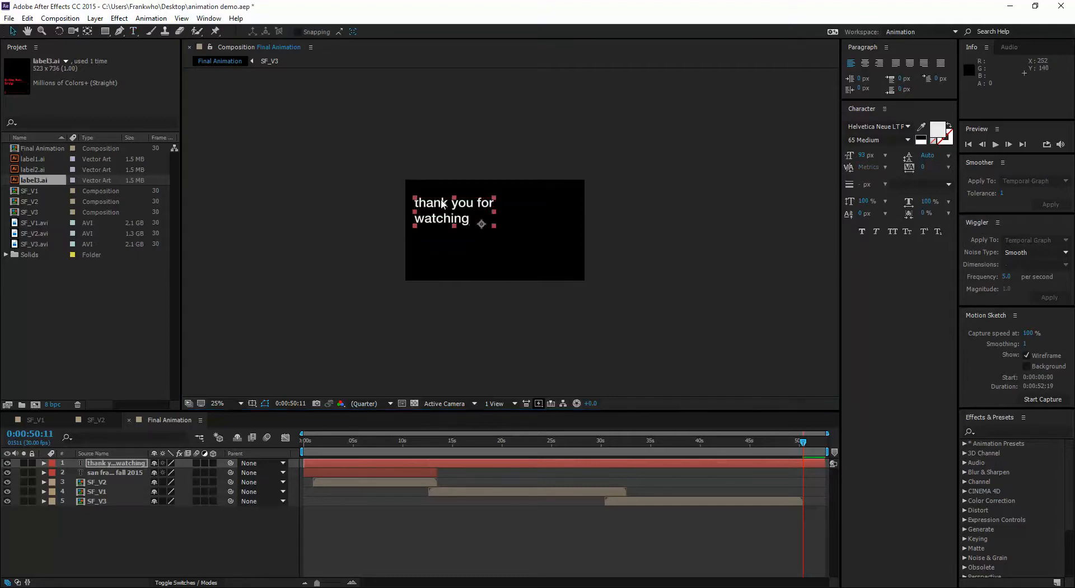
drag(441, 200, 450, 217)
click(739, 332)
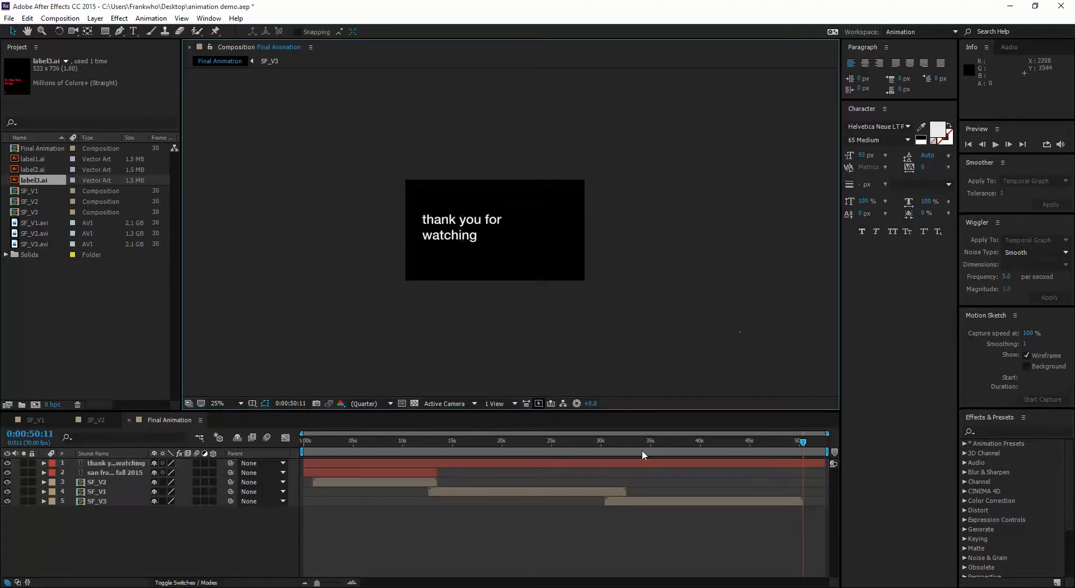
click(493, 463)
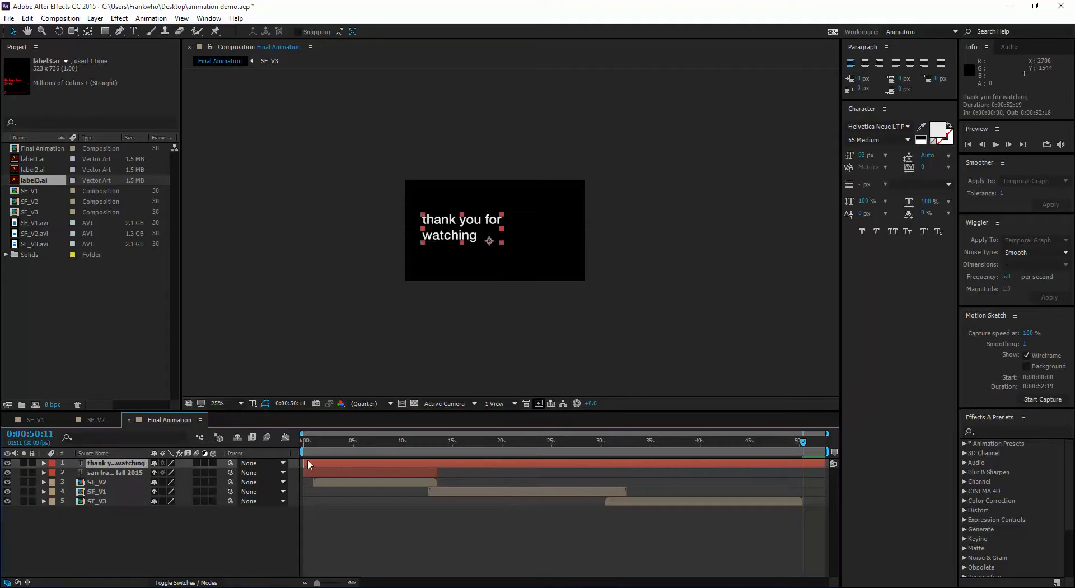
drag(308, 464, 807, 449)
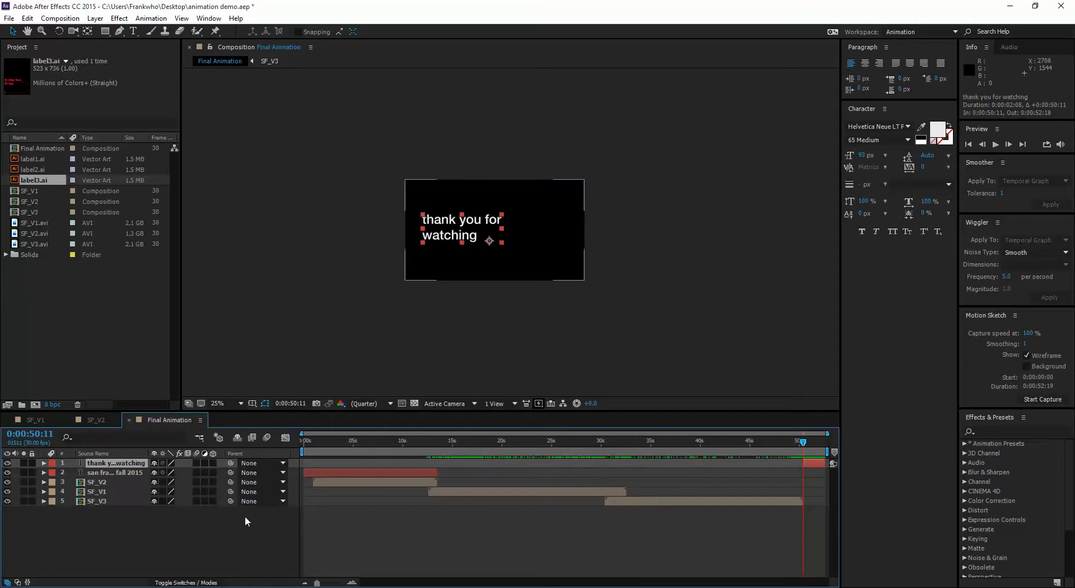
Fade in the closing text with an opacity keyframe of 0% at 0:00:50:11 and one of 100% at 0:00:50:28.
click(44, 469)
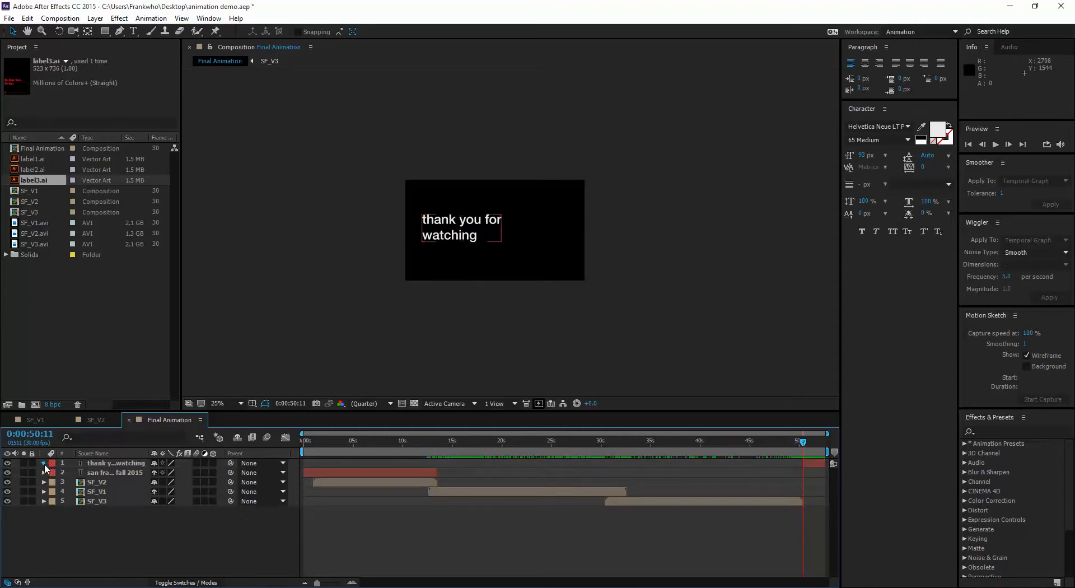
click(44, 464)
click(54, 483)
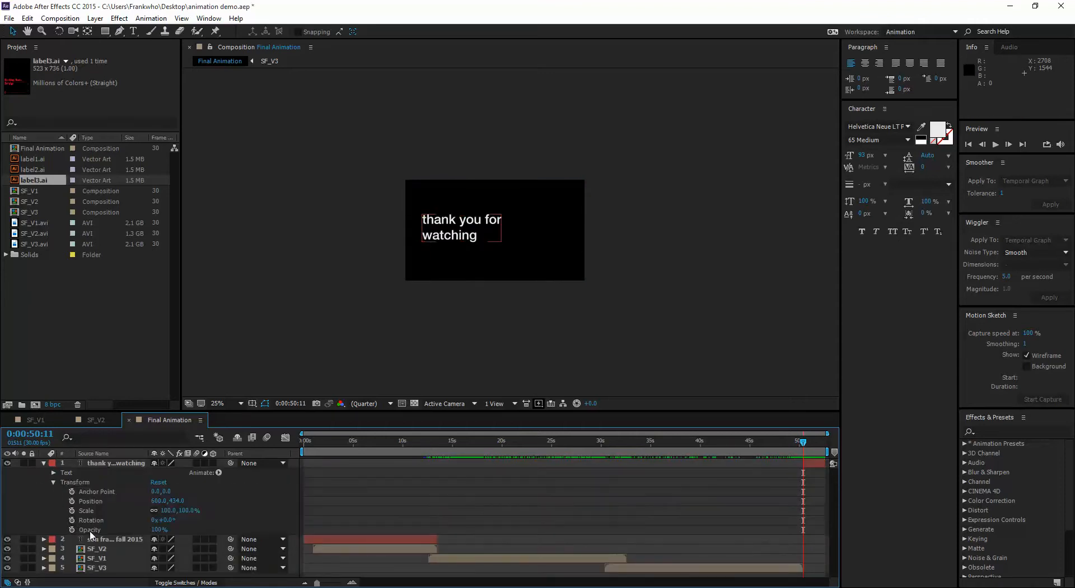
click(72, 529)
click(72, 529)
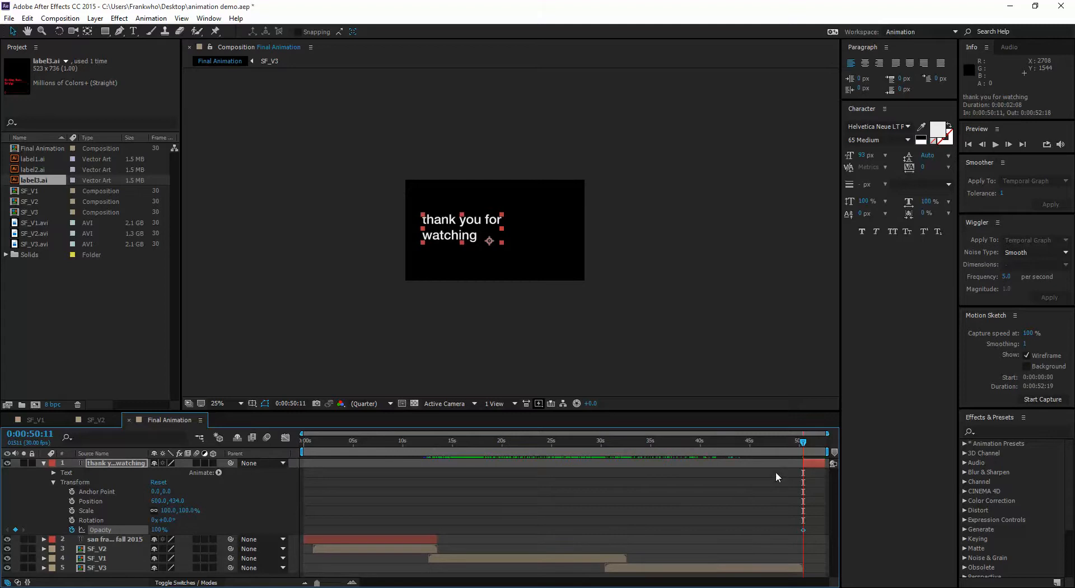
drag(162, 535, 18, 532)
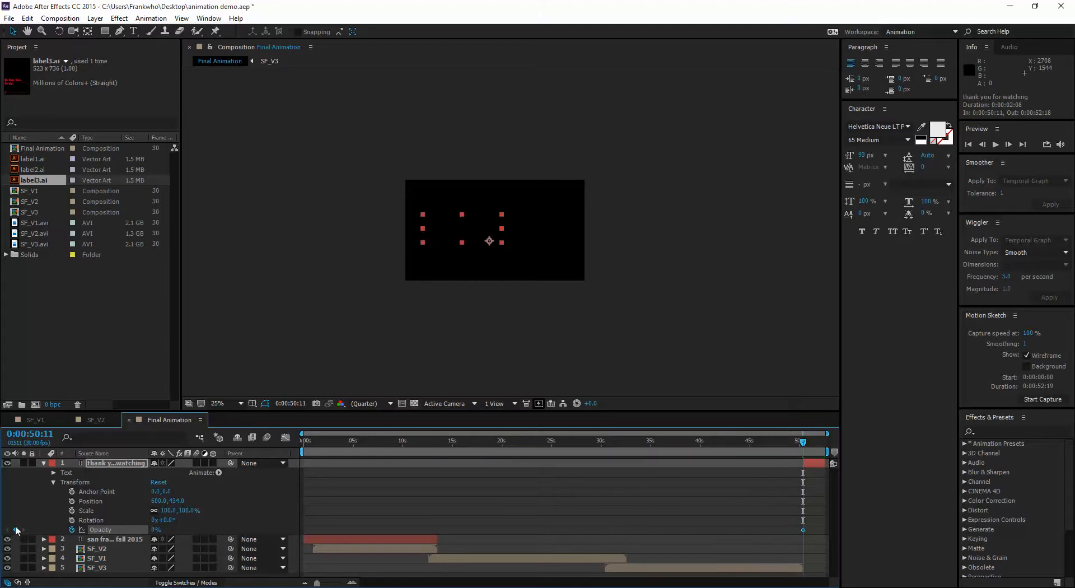
drag(806, 446, 814, 446)
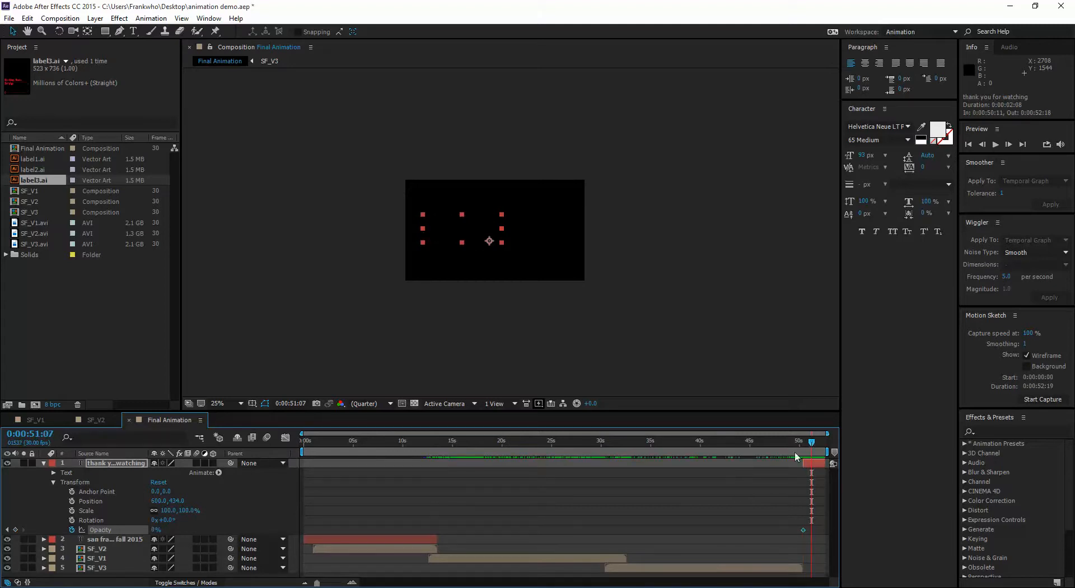
drag(154, 532, 249, 532)
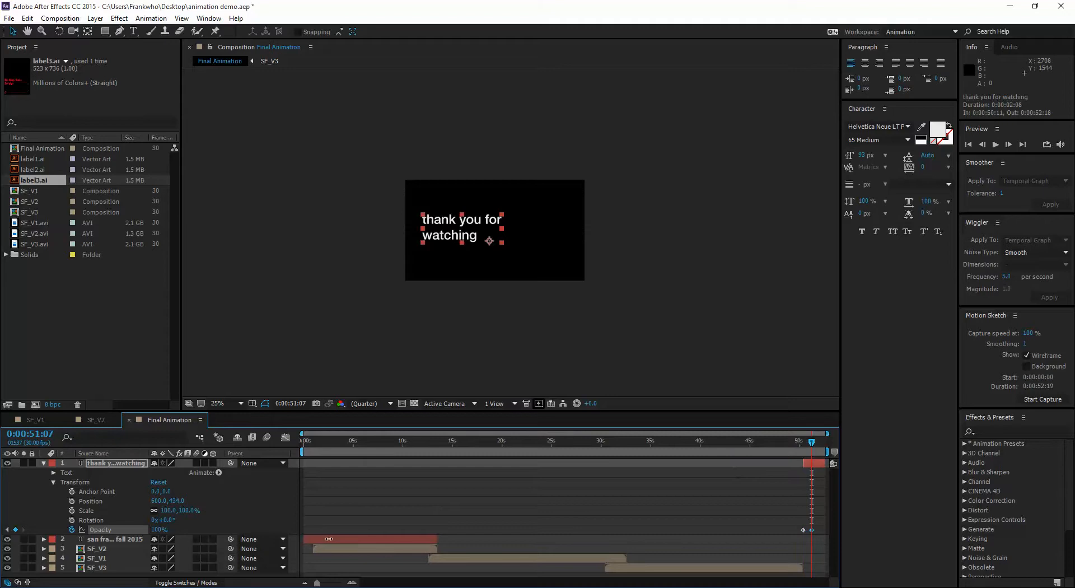
mouse_move(814, 446)
mouse_down()
mouse_move(800, 447)
mouse_move(829, 447)
mouse_up()
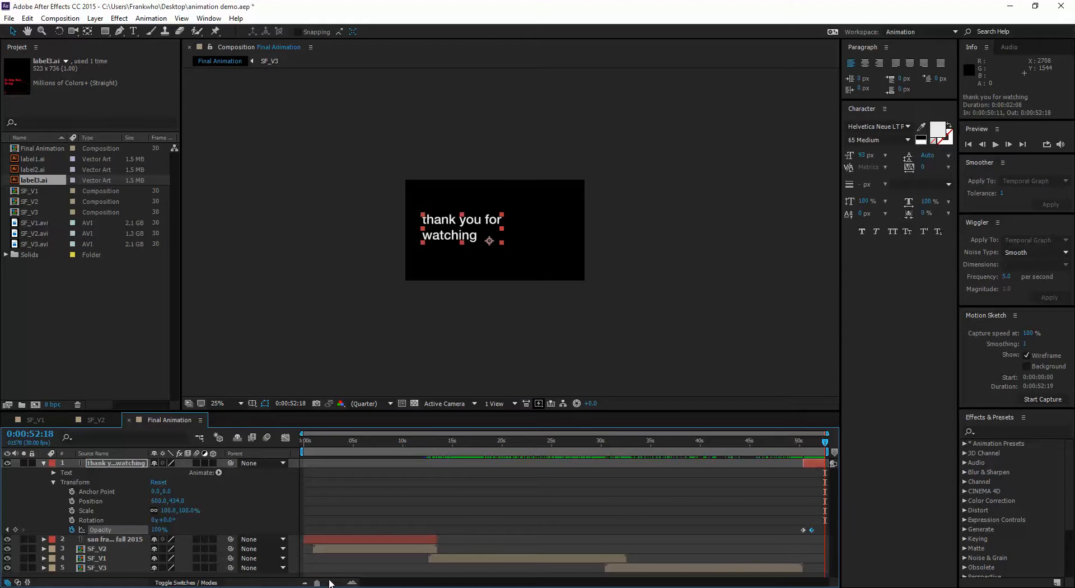
drag(318, 583, 338, 585)
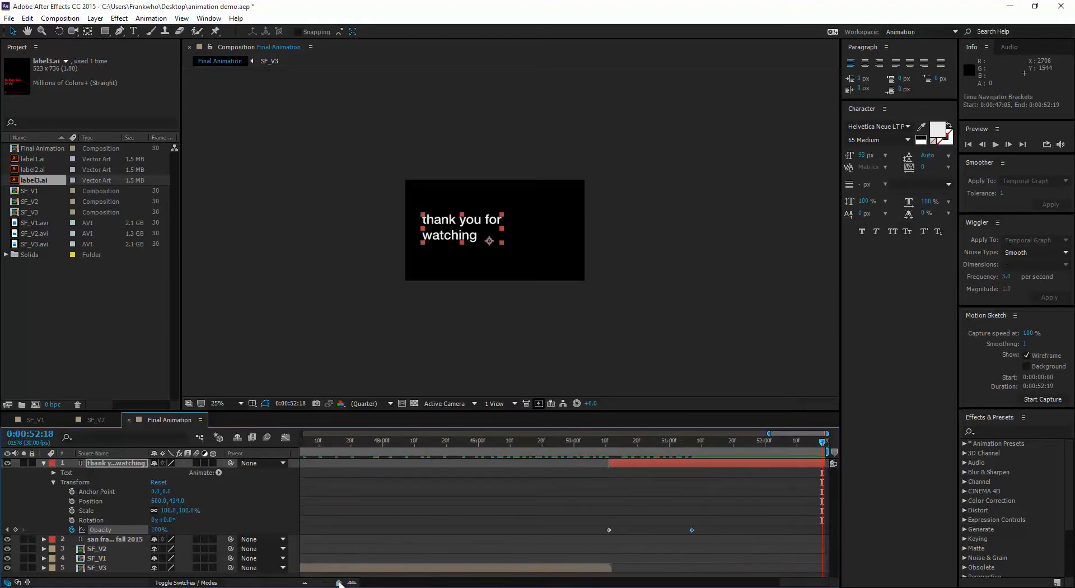
drag(693, 530, 664, 530)
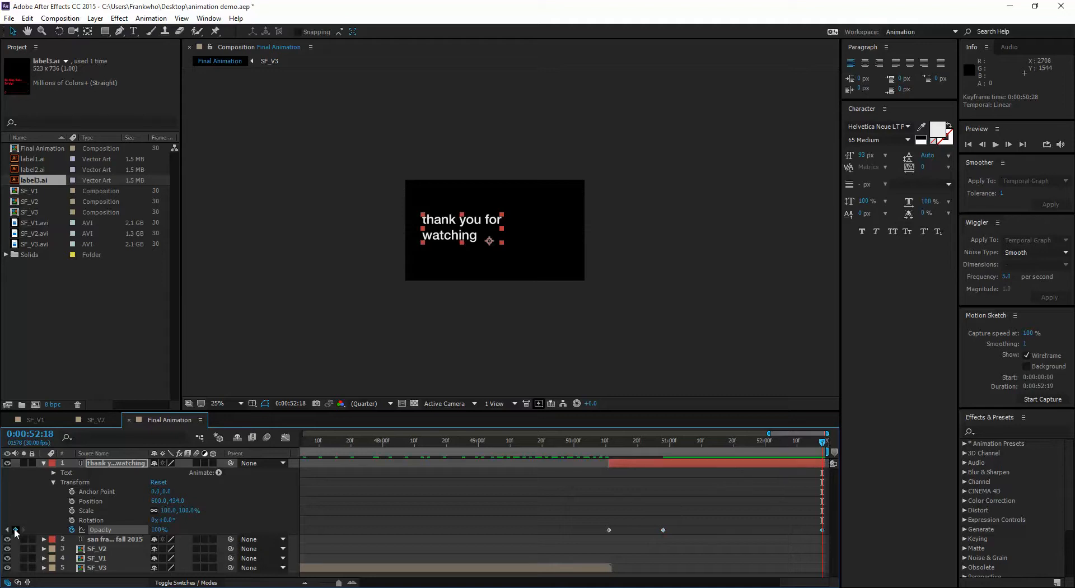
Fade out the closing text with an opacity keyframe of 100% at 0:00:52:04 and one of 0% at 0:00:52:18.
drag(826, 449, 776, 451)
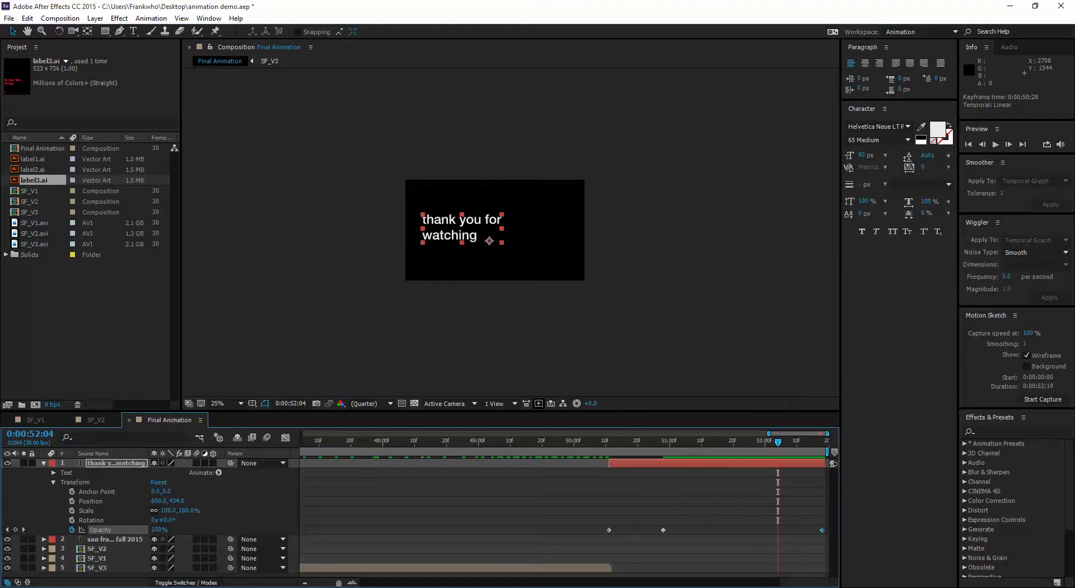
click(15, 529)
double_click(822, 529)
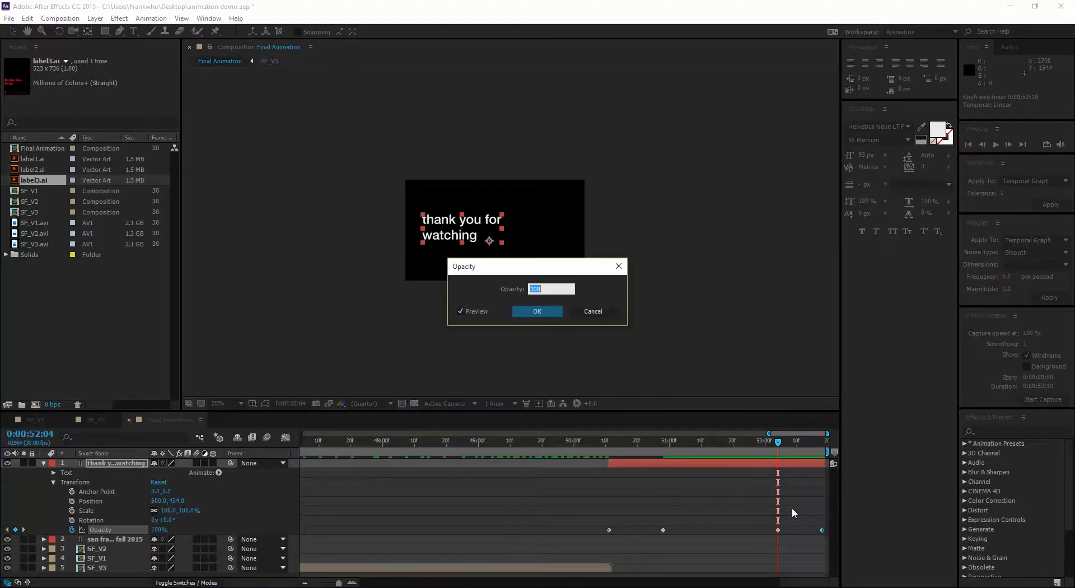
click(592, 310)
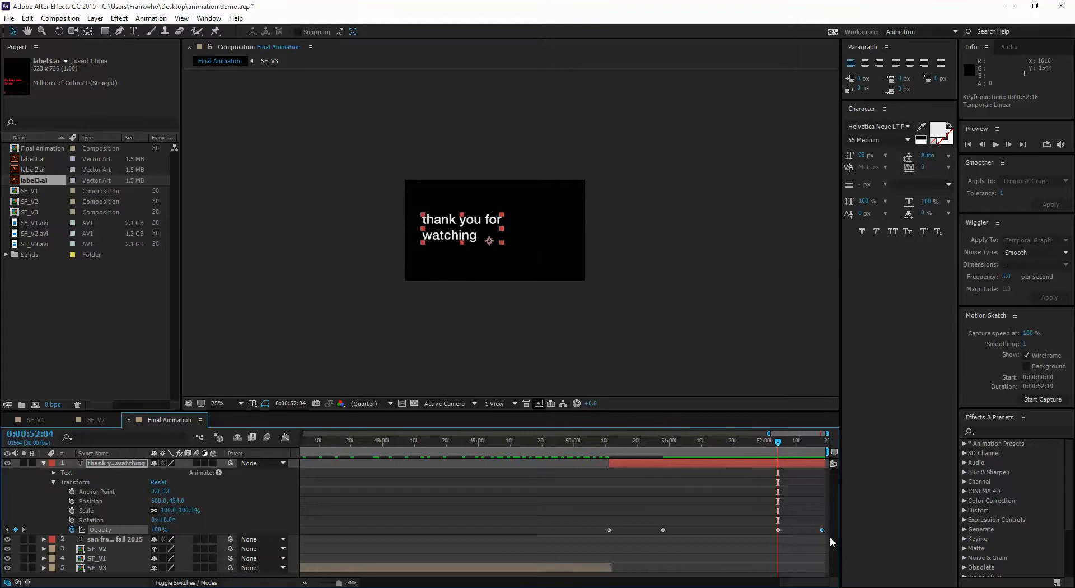
mouse_move(823, 531)
double_click(779, 529)
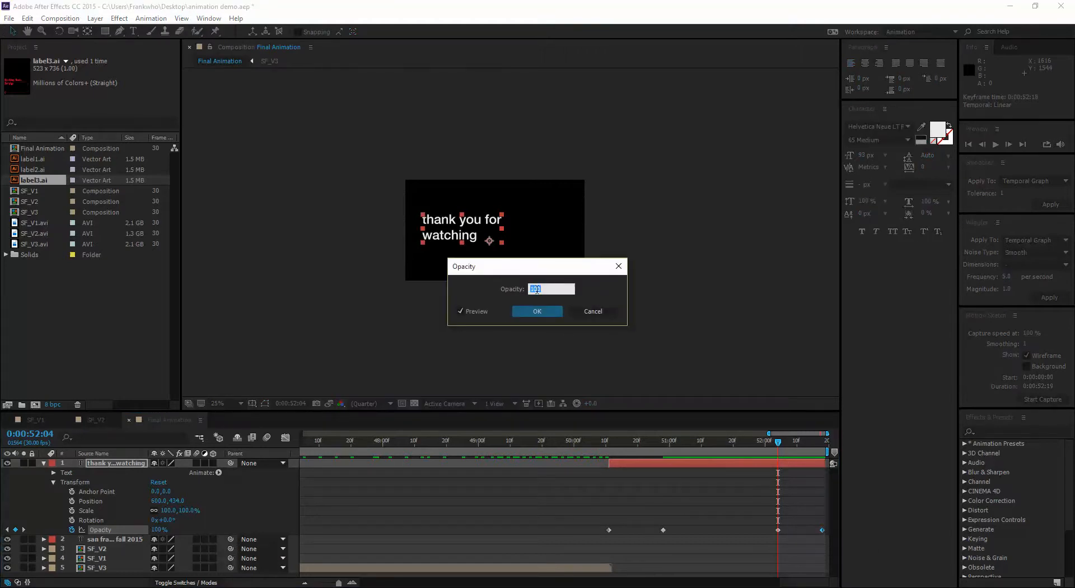
text(0)
click(535, 313)
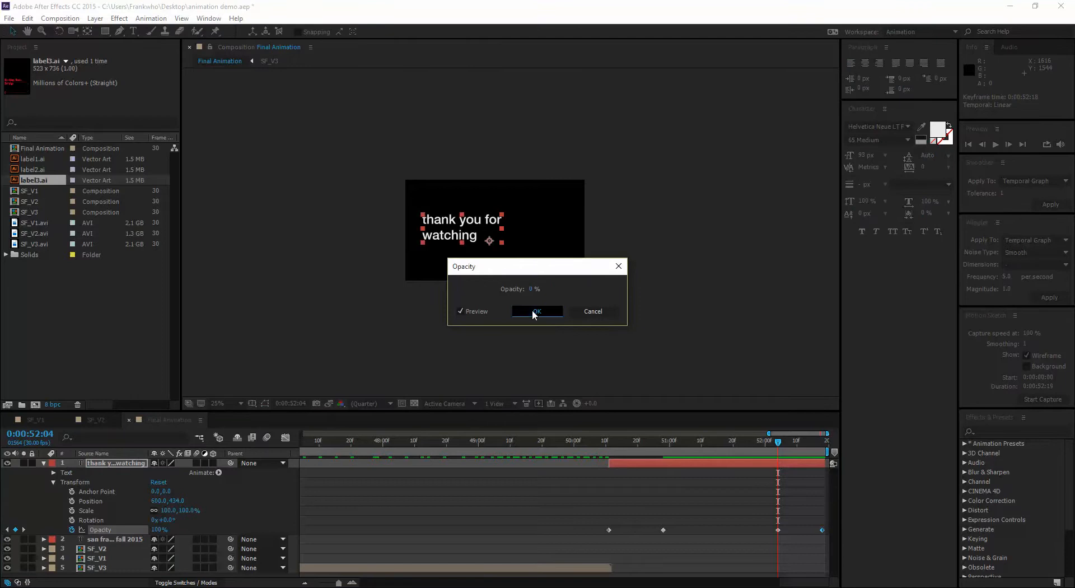
drag(780, 440, 805, 464)
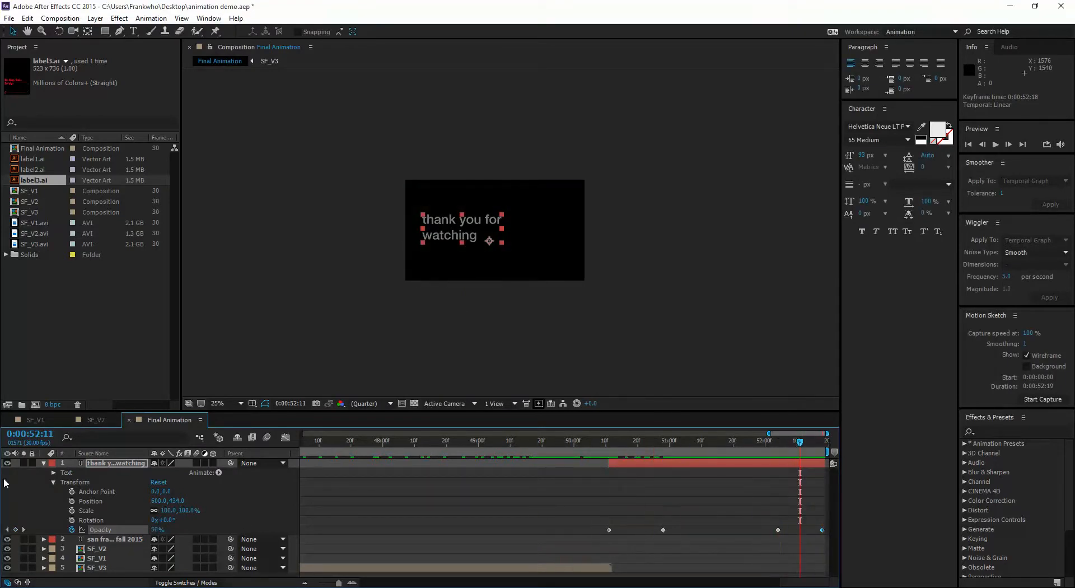
click(43, 463)
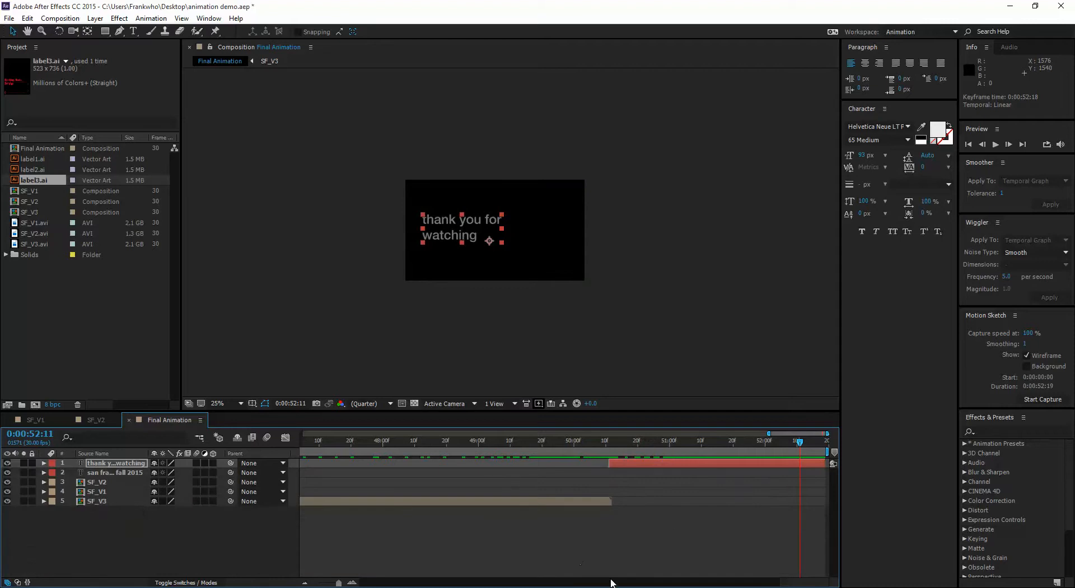
Review the whole composition by scrubbing backward from the closing text to 0:00:00:00.
drag(338, 582, 296, 584)
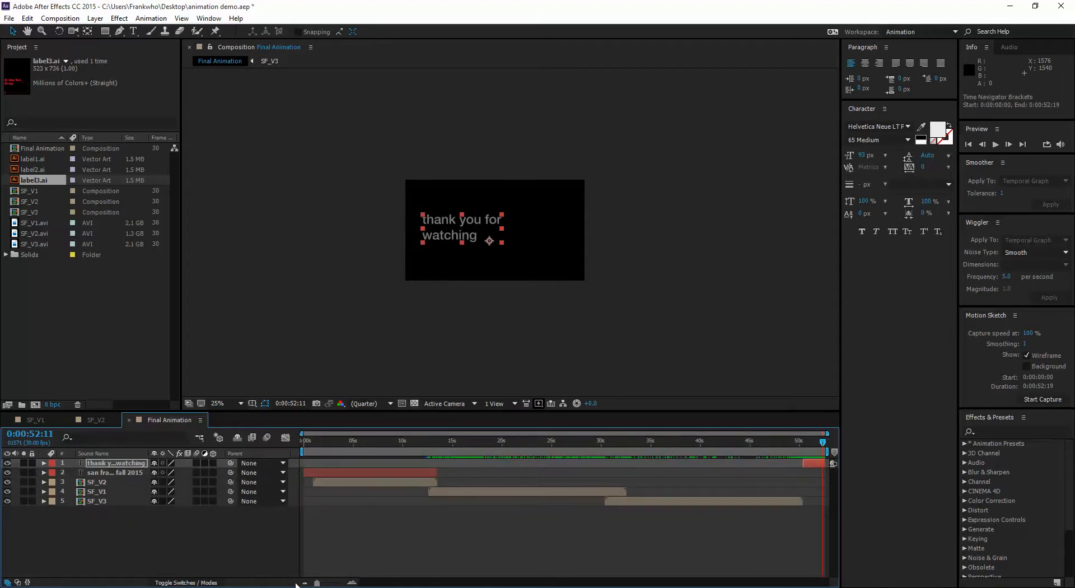
drag(824, 442, 692, 489)
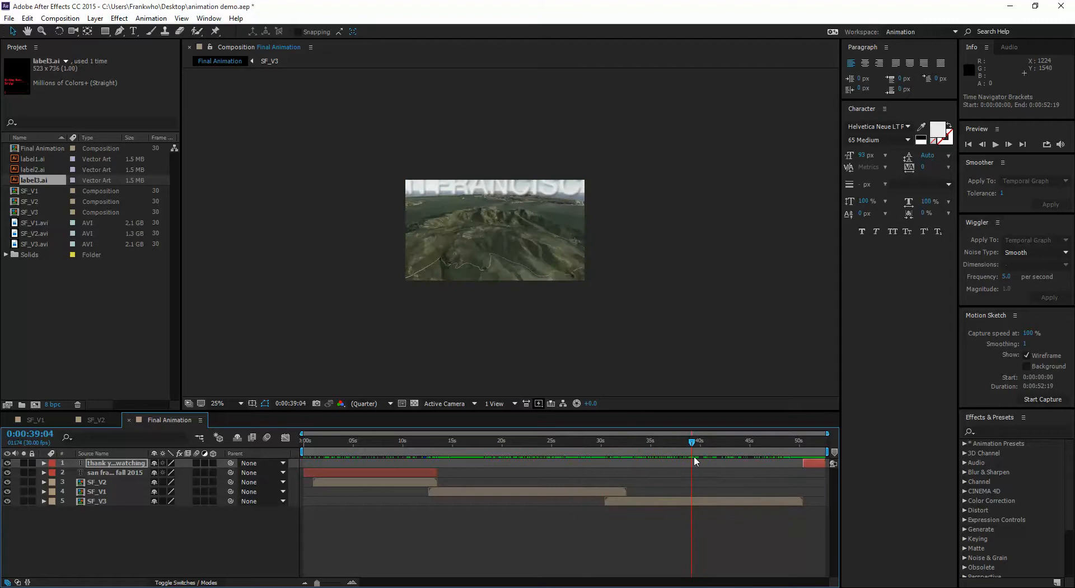
drag(697, 445, 283, 462)
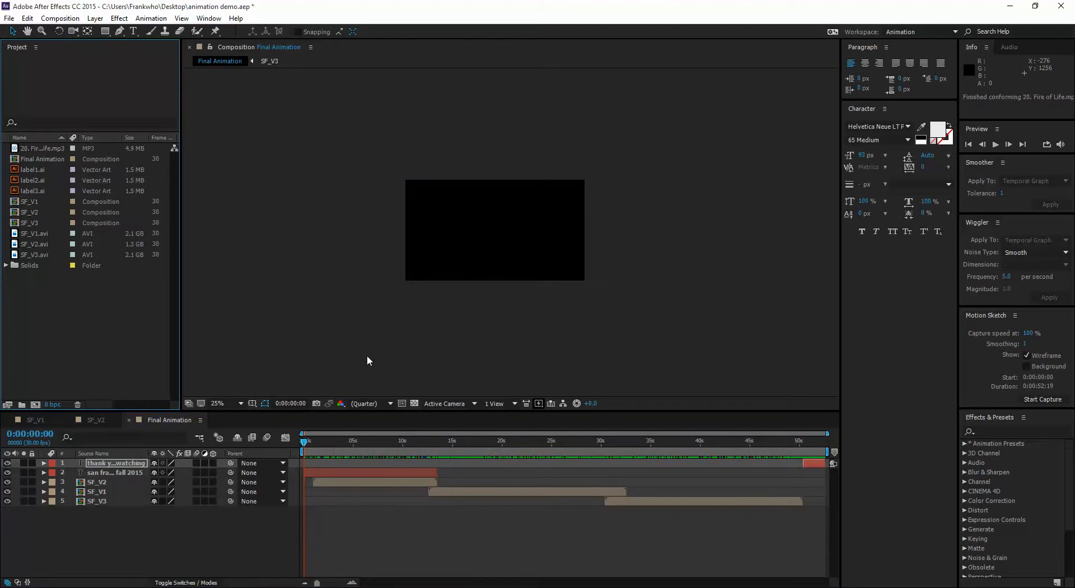
Add 20. Fire of Life.mp3 to the Final Animation composition as the lowest layer.
click(953, 587)
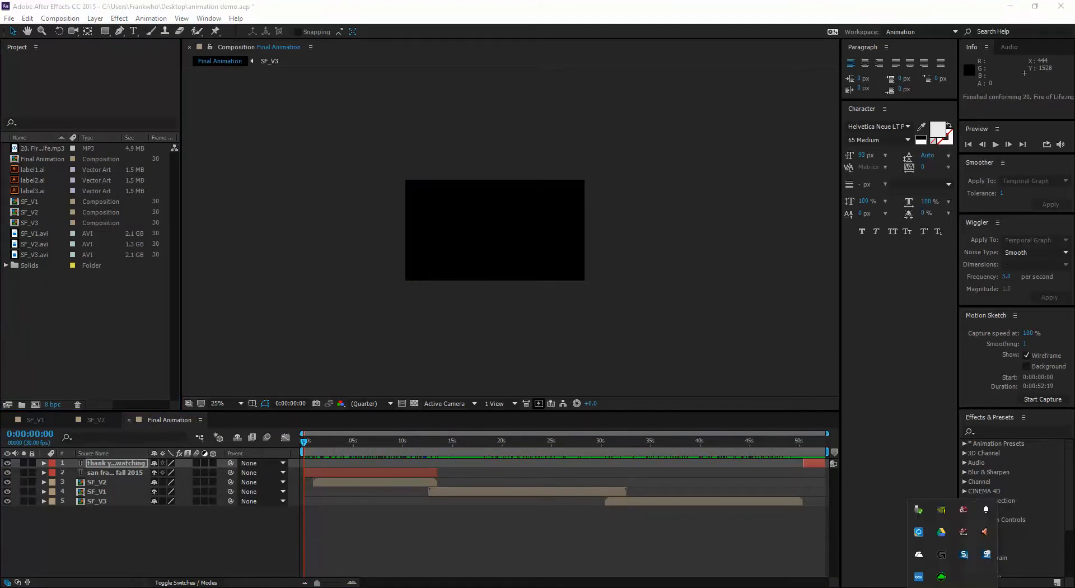
click(51, 304)
click(47, 149)
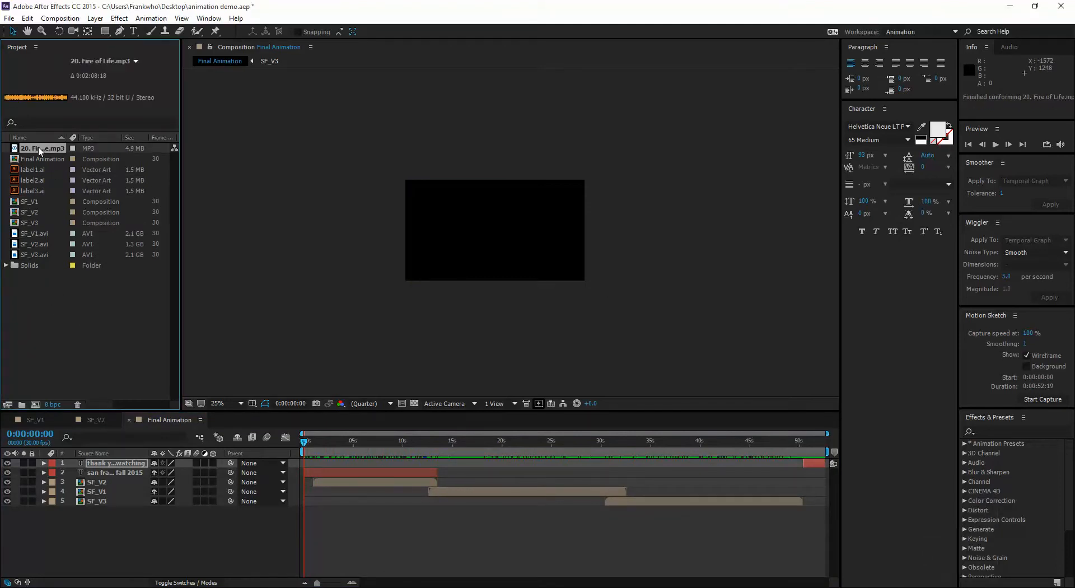
drag(47, 151, 304, 511)
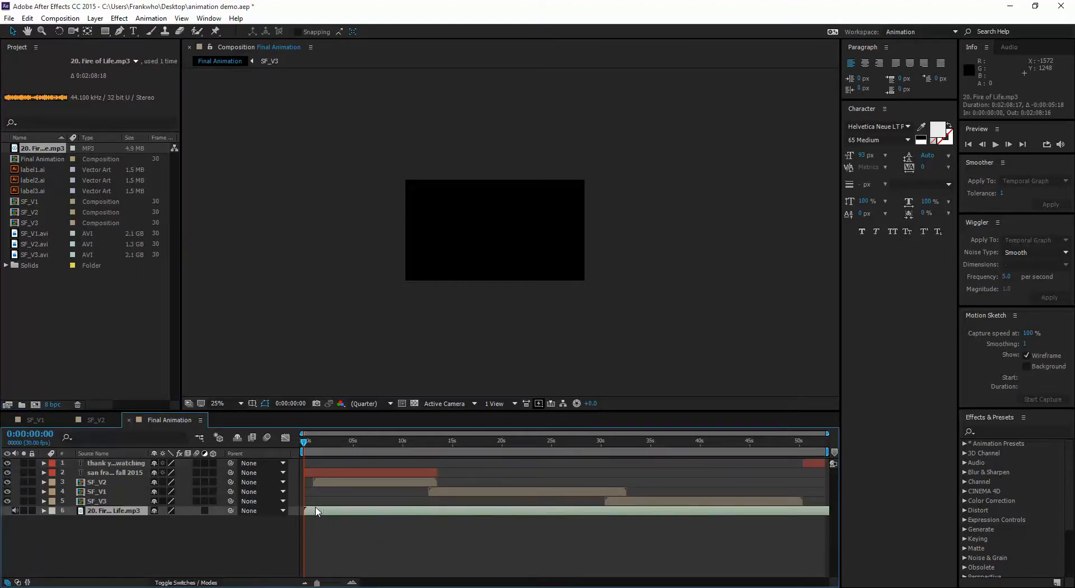
Reveal the music layer's audio levels and waveform with the current time at 0:00:00:00.
mouse_move(317, 444)
mouse_down()
mouse_move(475, 453)
mouse_move(304, 458)
mouse_up()
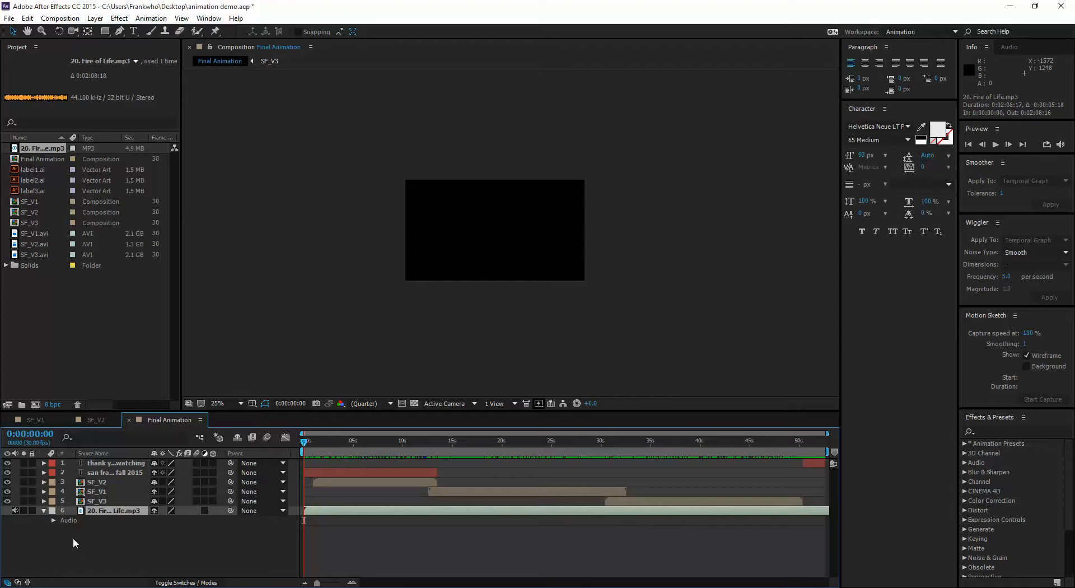
click(53, 521)
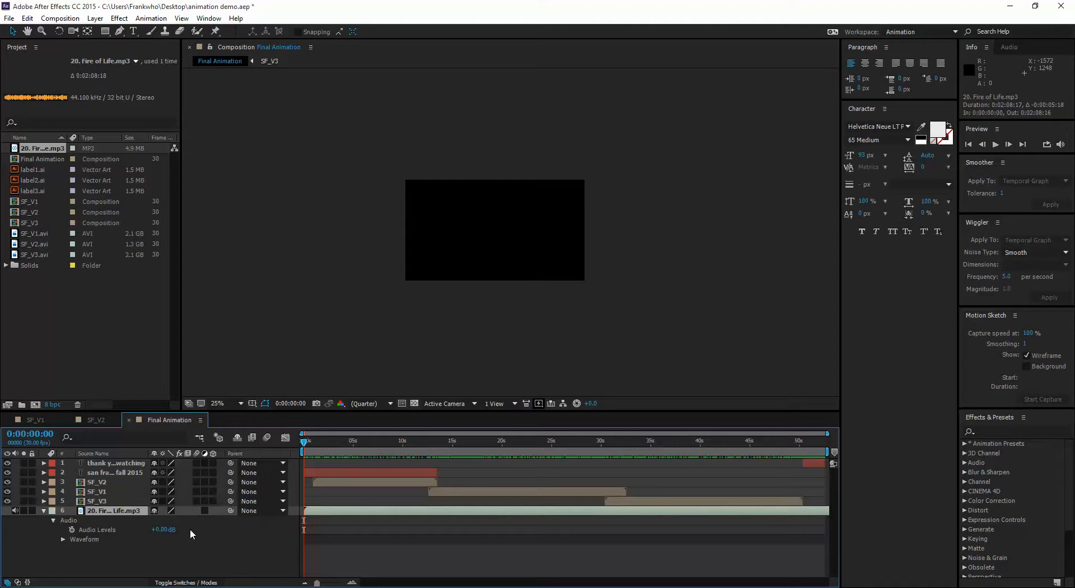
click(64, 539)
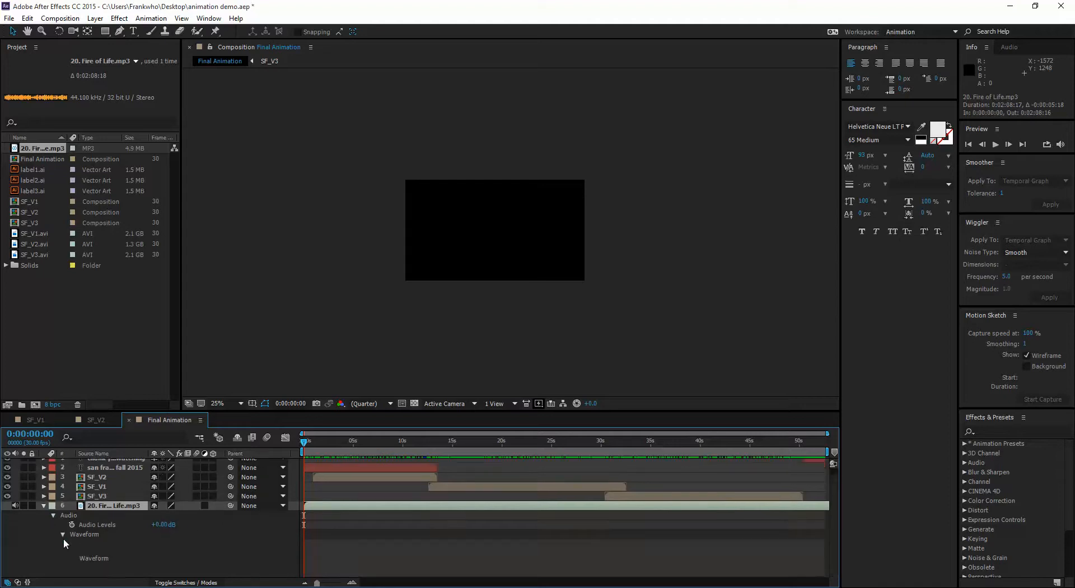
Try reduced audio levels on the music layer and restore them to 0 dB.
drag(170, 527, 65, 523)
click(171, 527)
text(-13)
text(0)
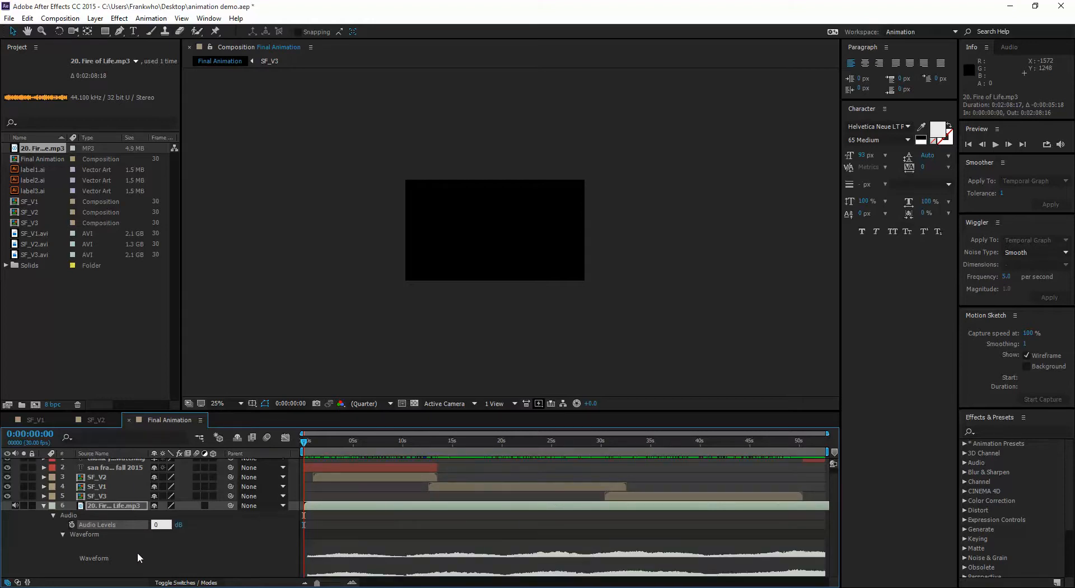
key(Return)
Set an Audio Levels keyframe of 0 dB on the music layer at 0:00:50:25.
key(space)
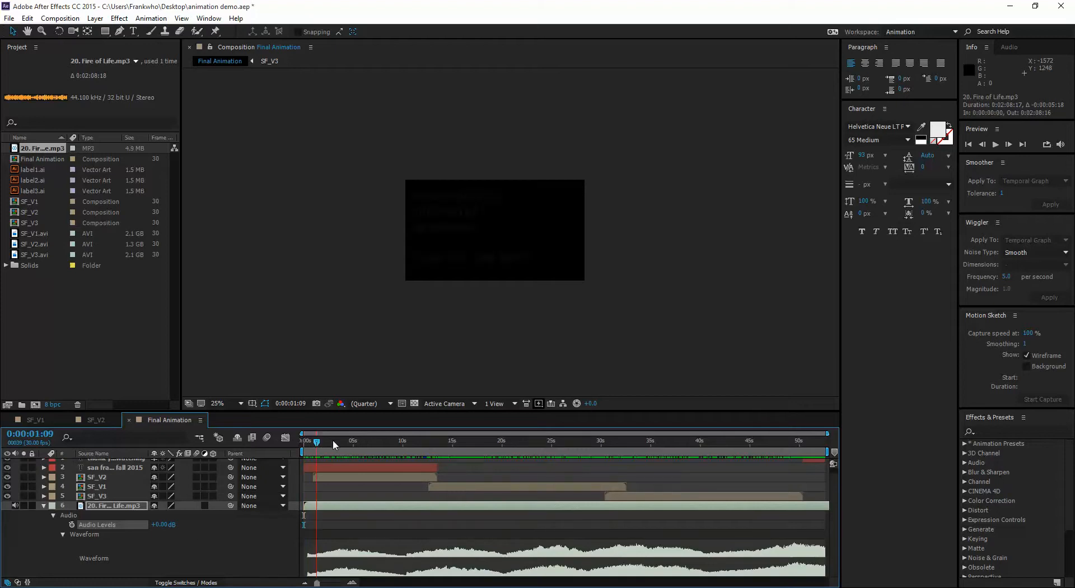
drag(334, 445, 790, 467)
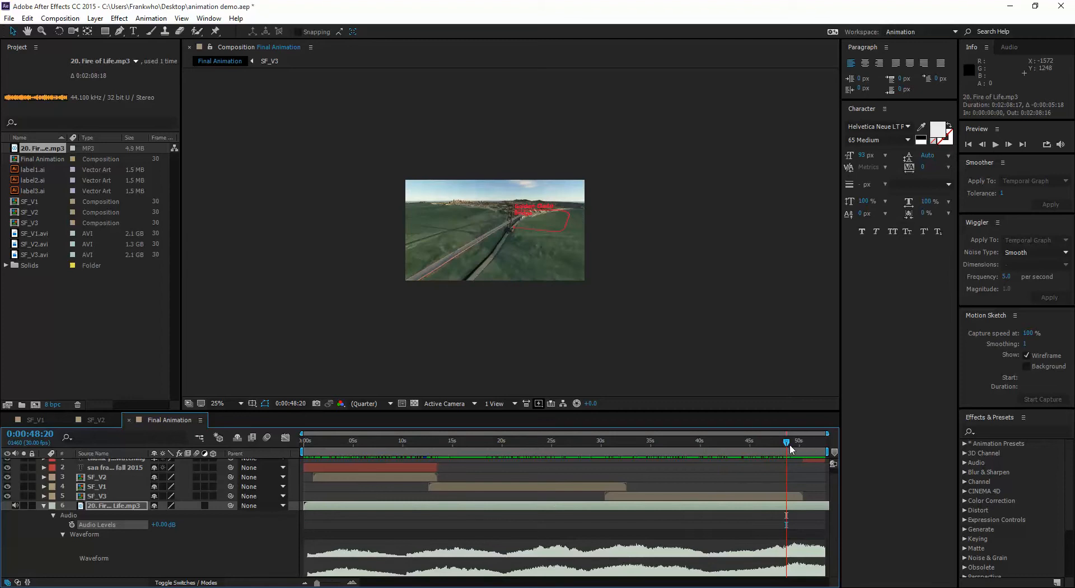
drag(791, 448, 835, 446)
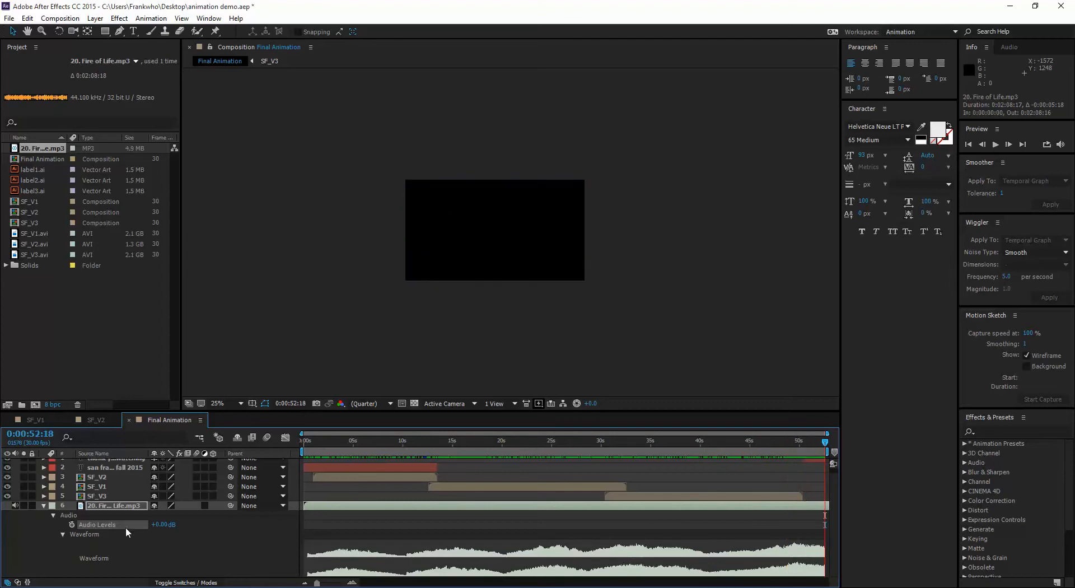
click(62, 534)
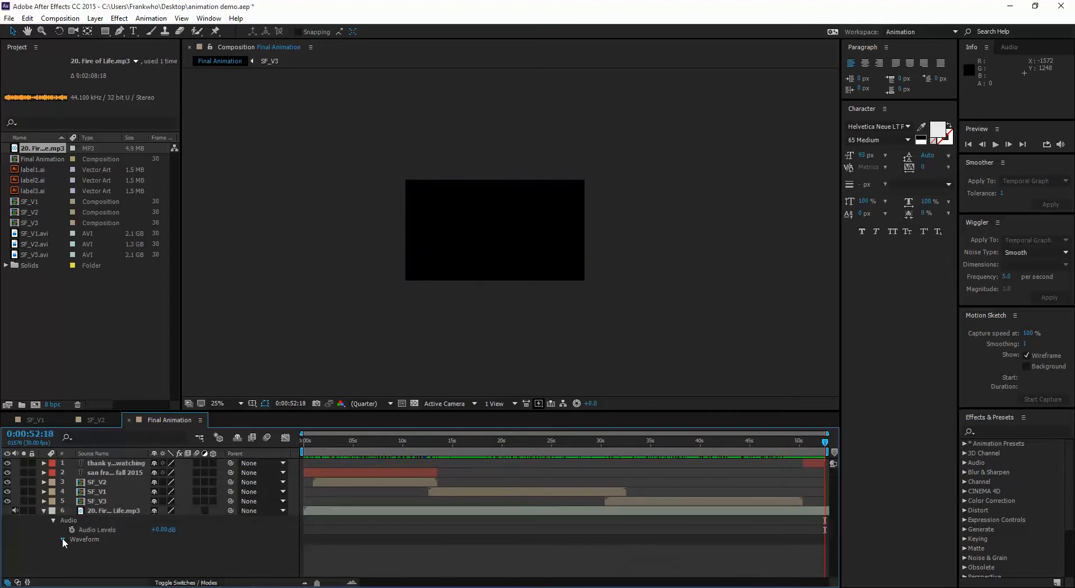
click(63, 540)
drag(826, 442, 808, 444)
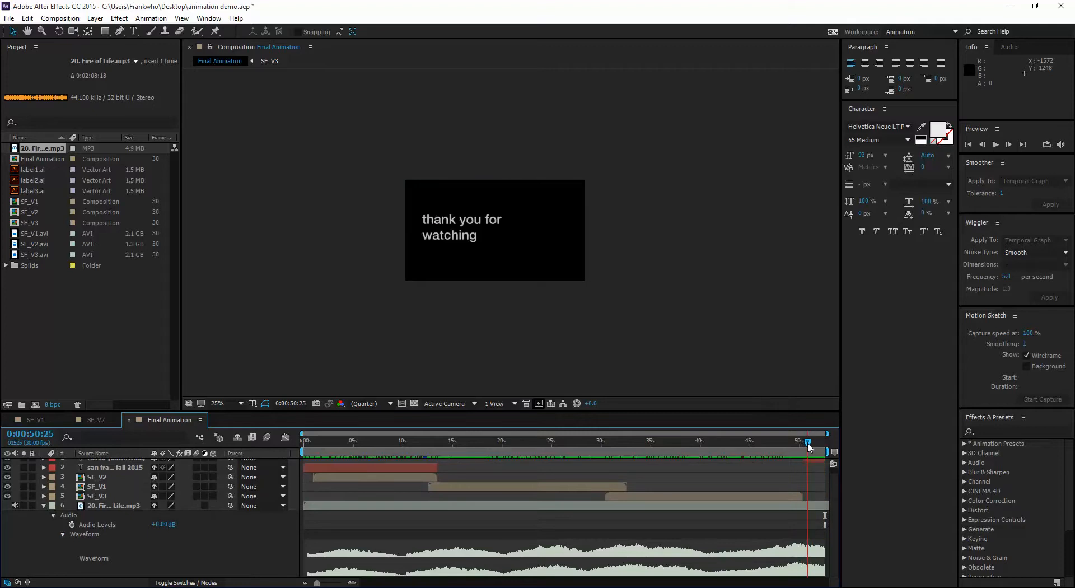
click(71, 525)
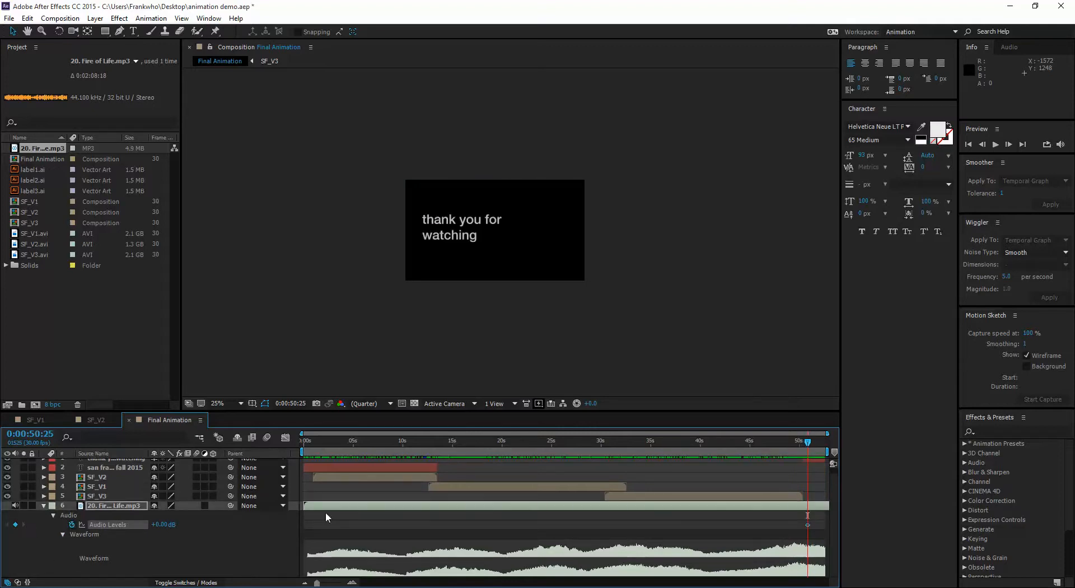
key(space)
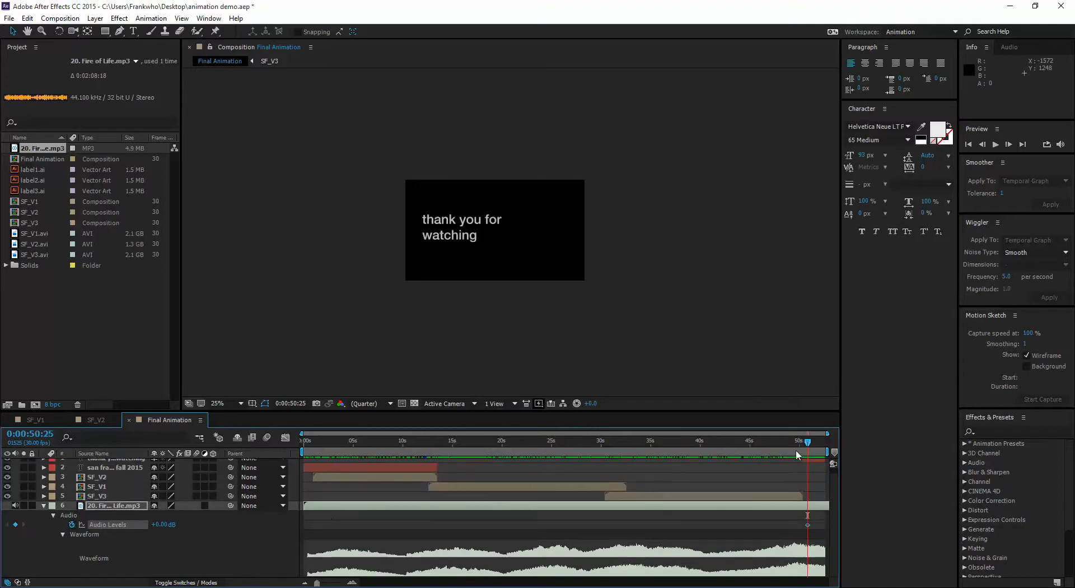
Fade out the music by adding a keyframe with lowered audio levels at the end of the composition.
click(16, 525)
drag(166, 525, 139, 524)
drag(2, 515, 2, 515)
drag(165, 525, 2, 525)
drag(825, 442, 733, 456)
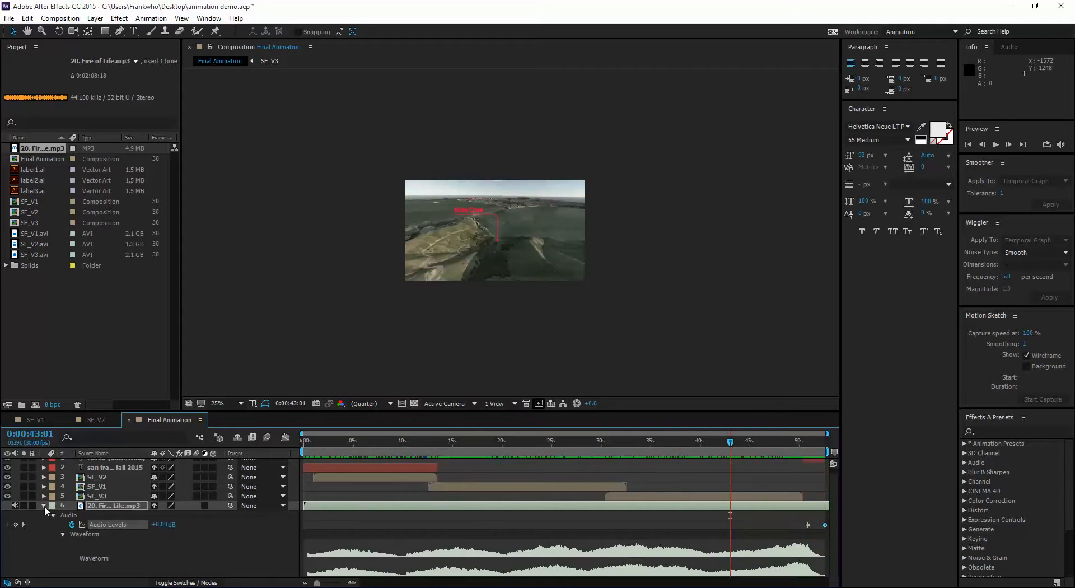
Collapse the music layer's properties and save the project.
click(43, 505)
click(163, 539)
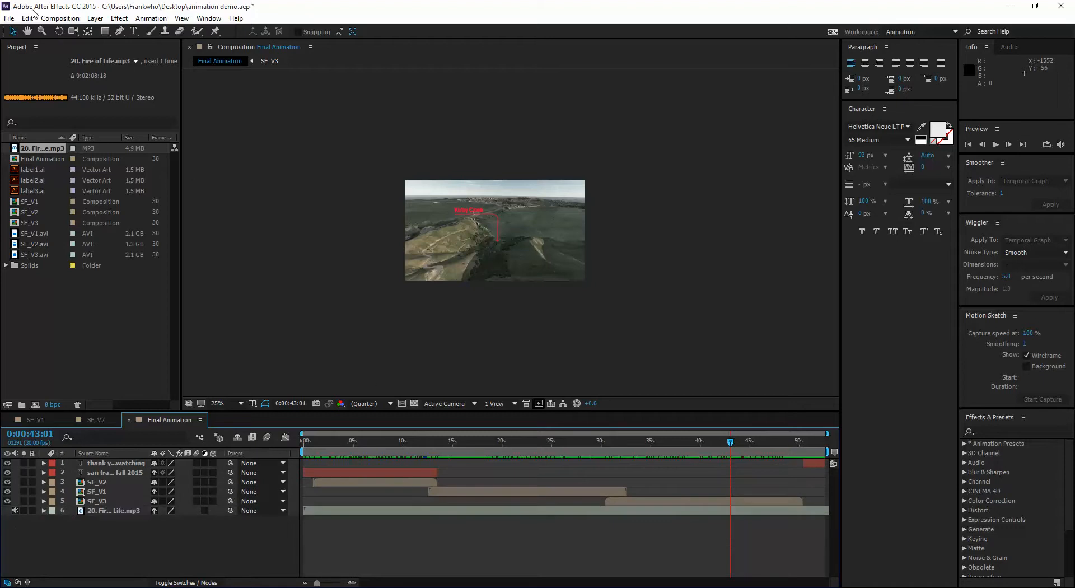
click(11, 18)
click(40, 124)
Close the SF_V2 and SF_V1 timelines, leaving only the Final Animation timeline open.
click(93, 420)
click(68, 419)
click(36, 420)
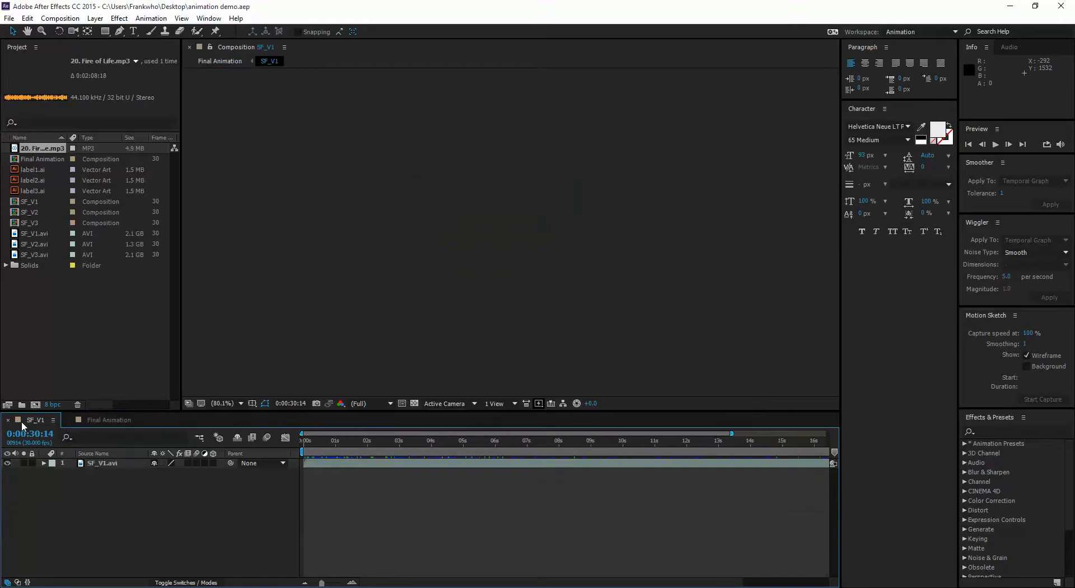
click(9, 420)
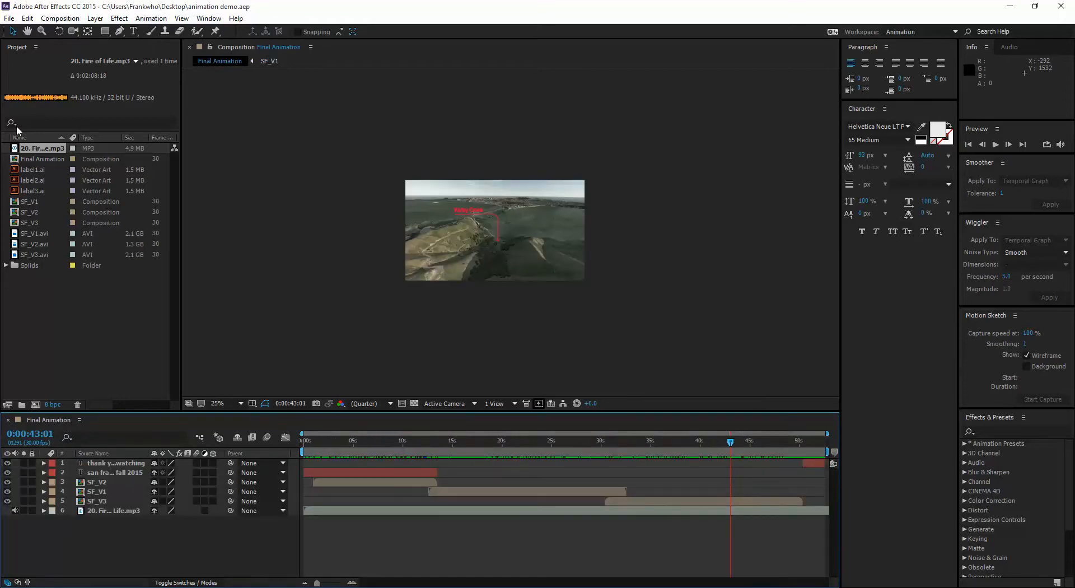
Add the Final Animation composition to the render queue and set its output file to Final Animation.avi on the Desktop.
click(38, 159)
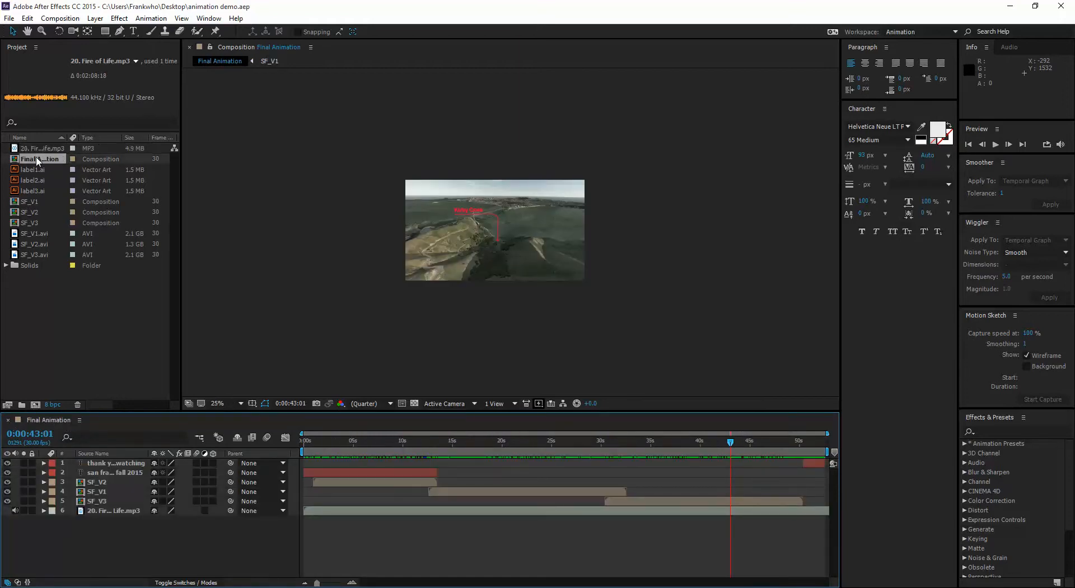
click(60, 19)
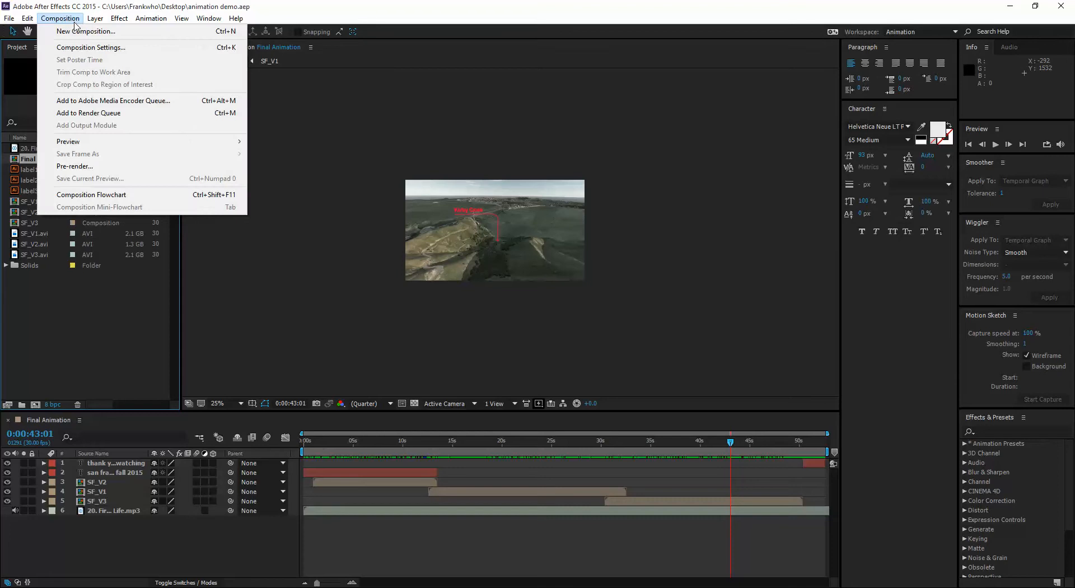
click(93, 114)
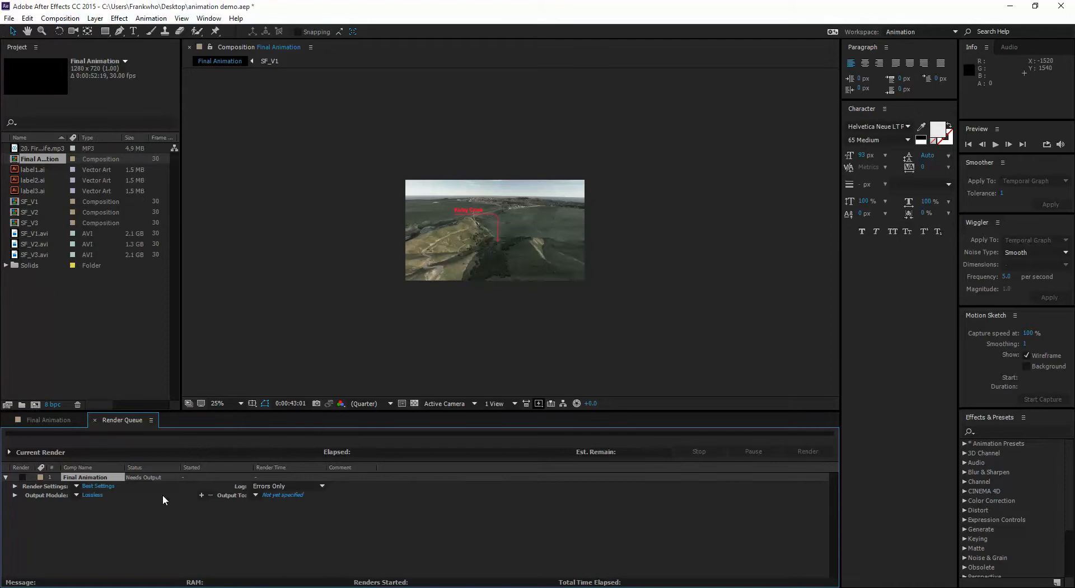
click(285, 495)
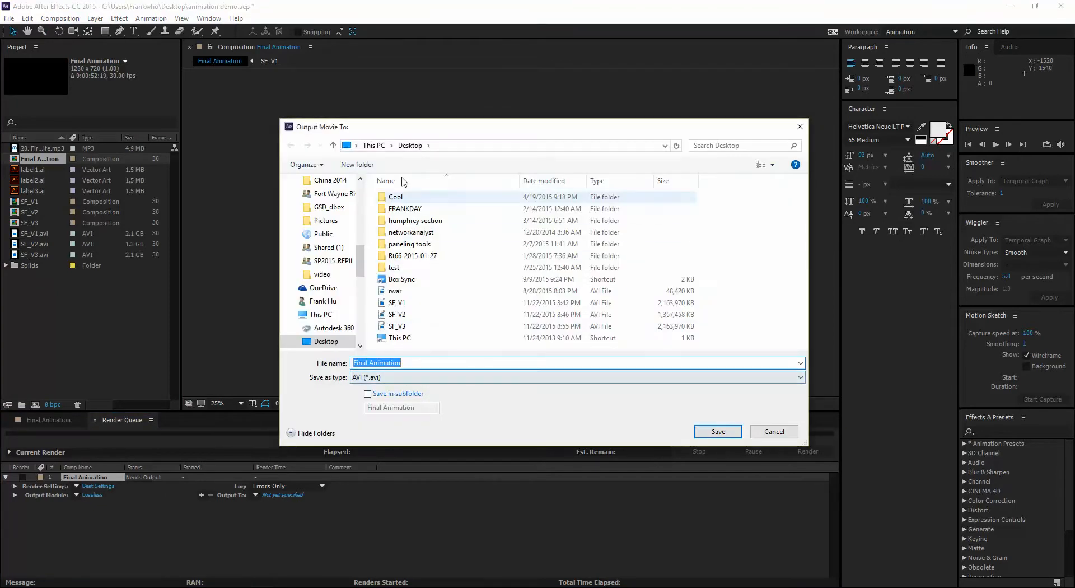
click(722, 433)
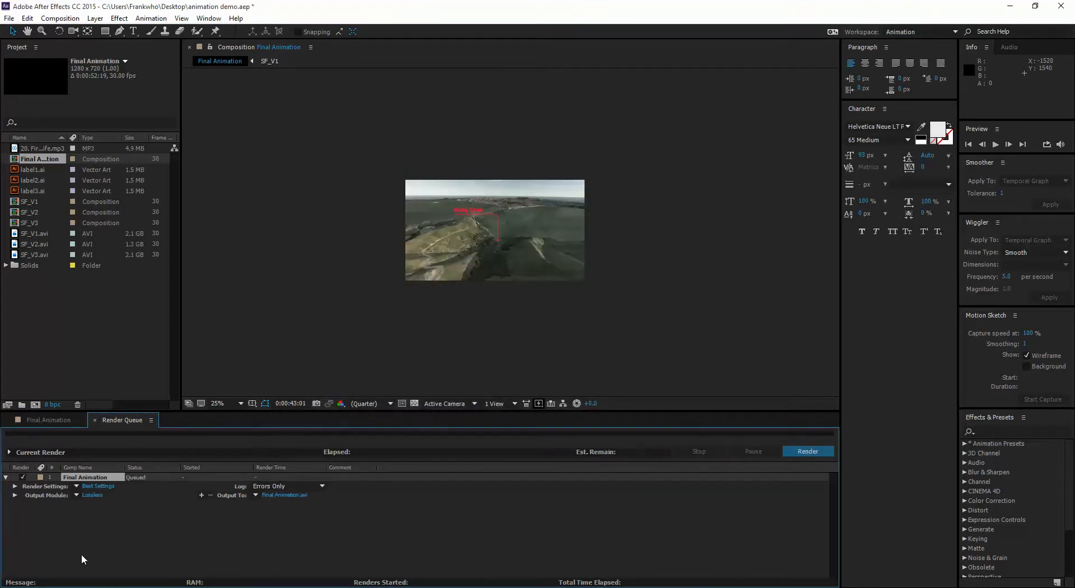
Change the output module's format to QuickTime for the queued Final Animation render.
click(91, 495)
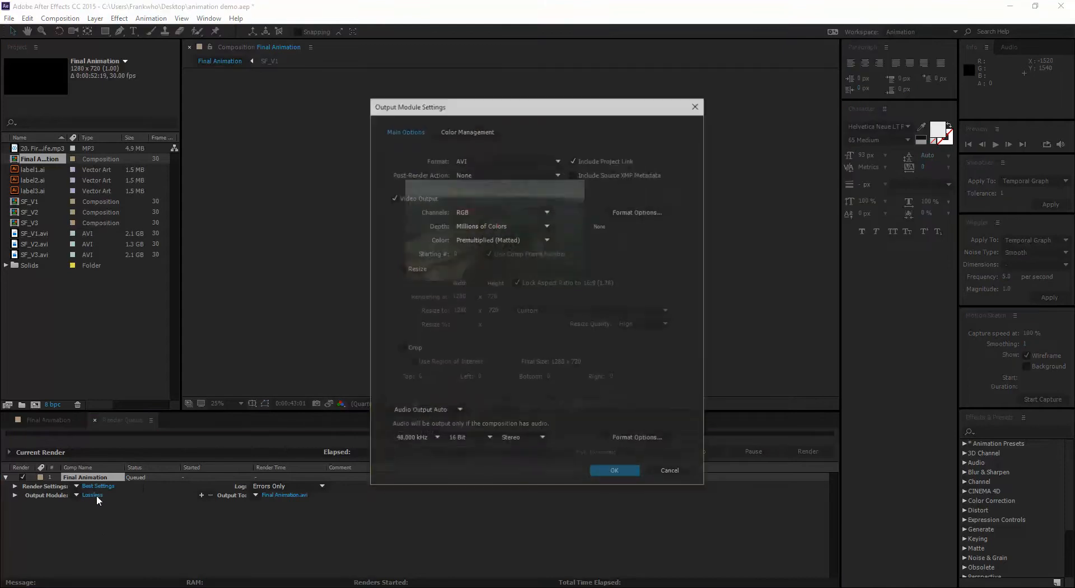
drag(567, 107, 507, 107)
click(445, 159)
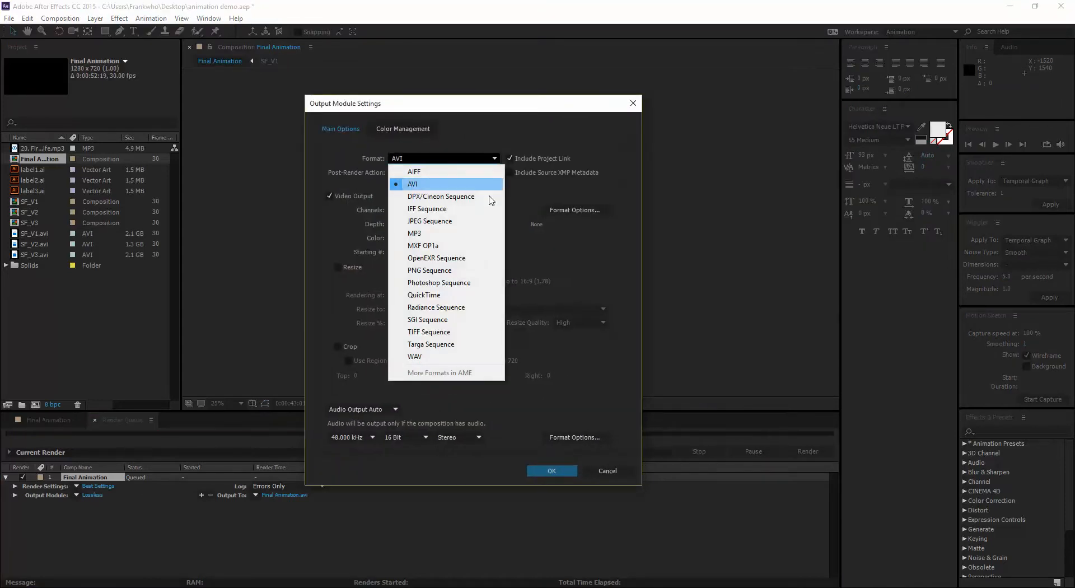
click(454, 297)
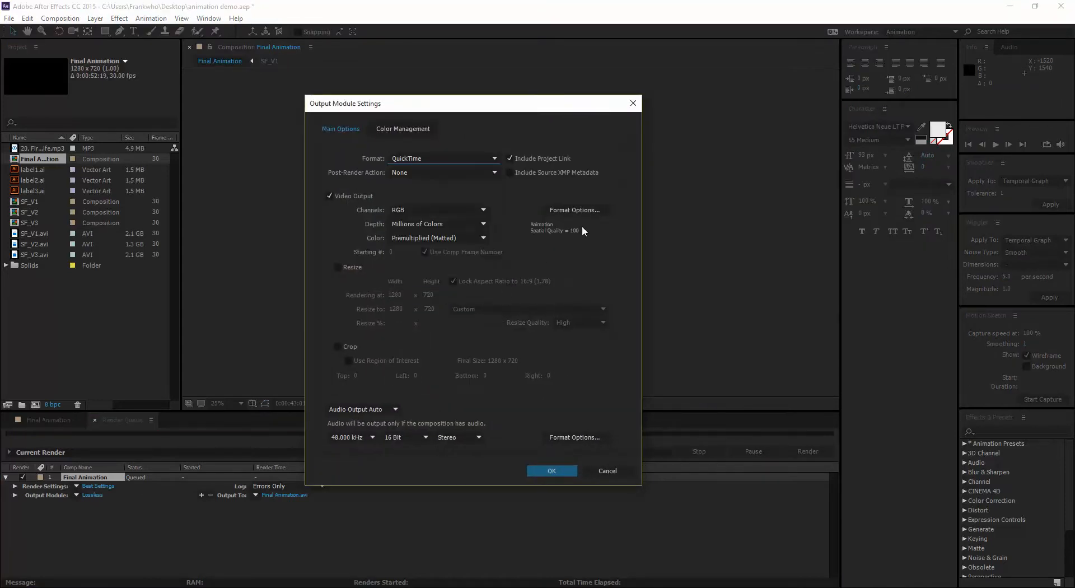
Set the QuickTime video codec to H.264 with a quality of 70.
click(570, 211)
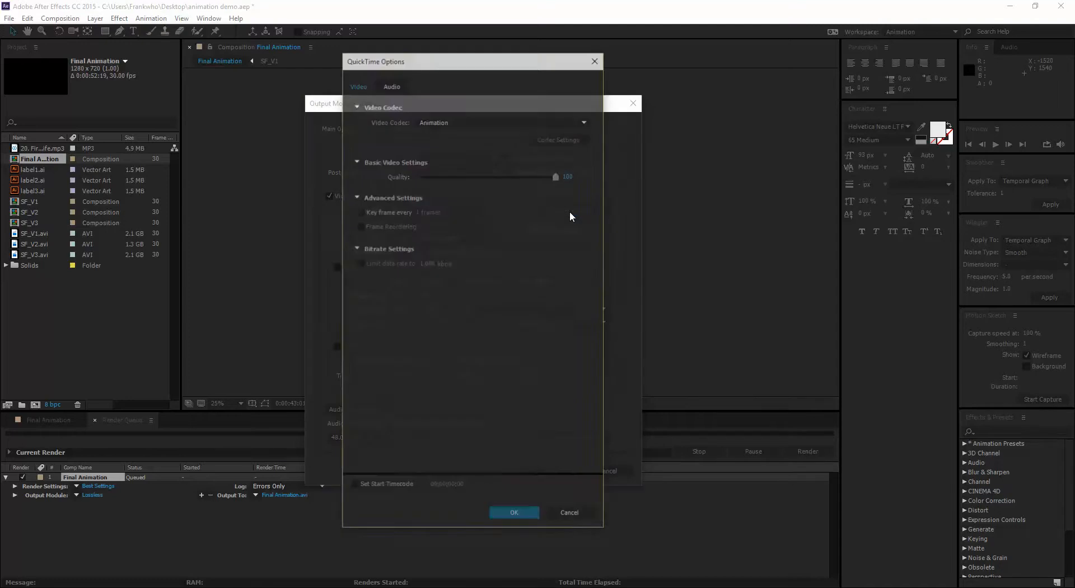
click(488, 121)
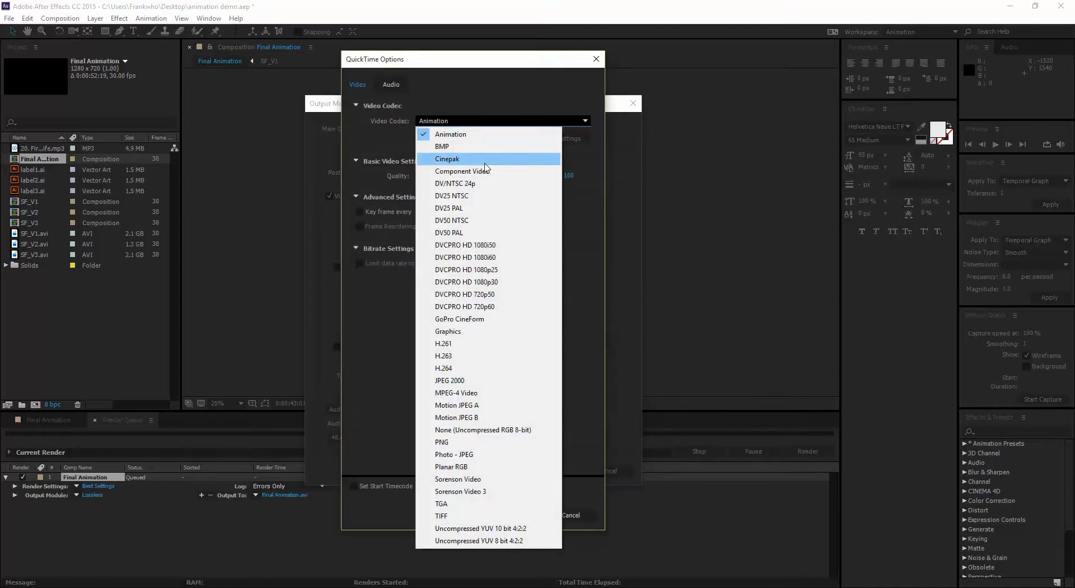
click(453, 371)
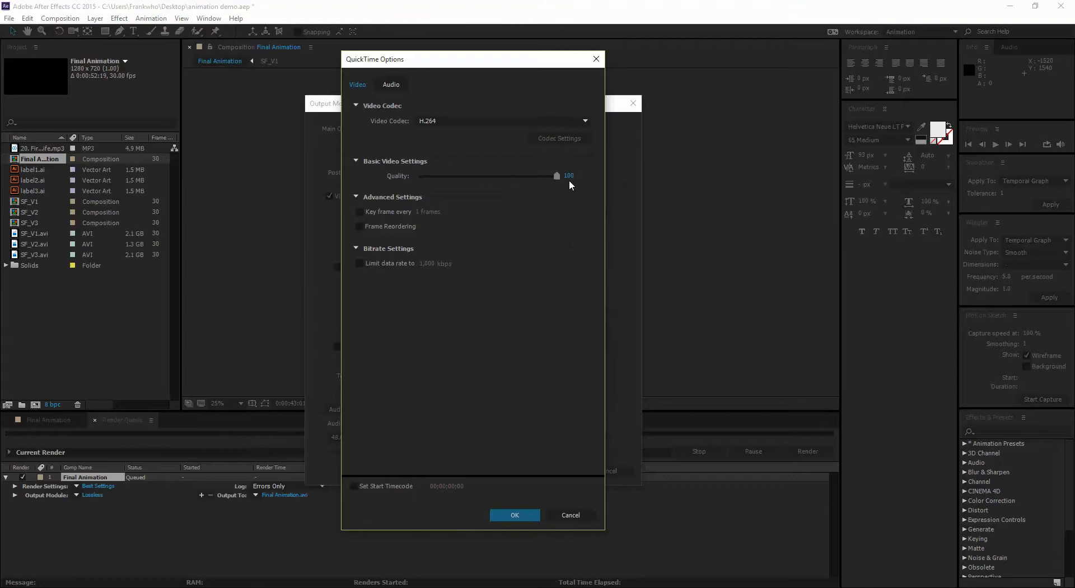
drag(556, 178, 515, 179)
Set the QuickTime audio codec to AAC, check the video and audio format options, and accept them.
click(391, 84)
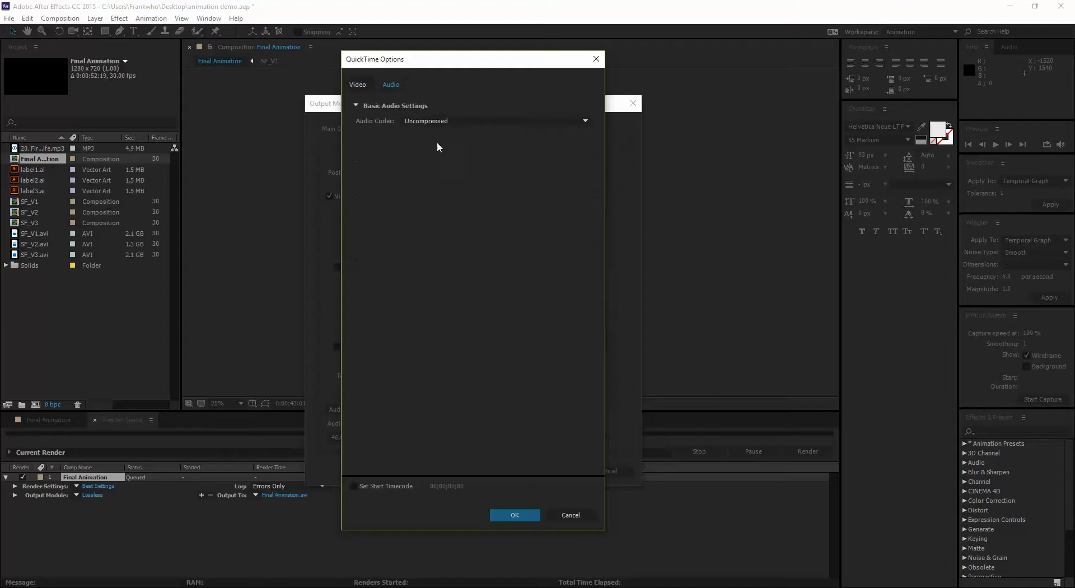
click(490, 122)
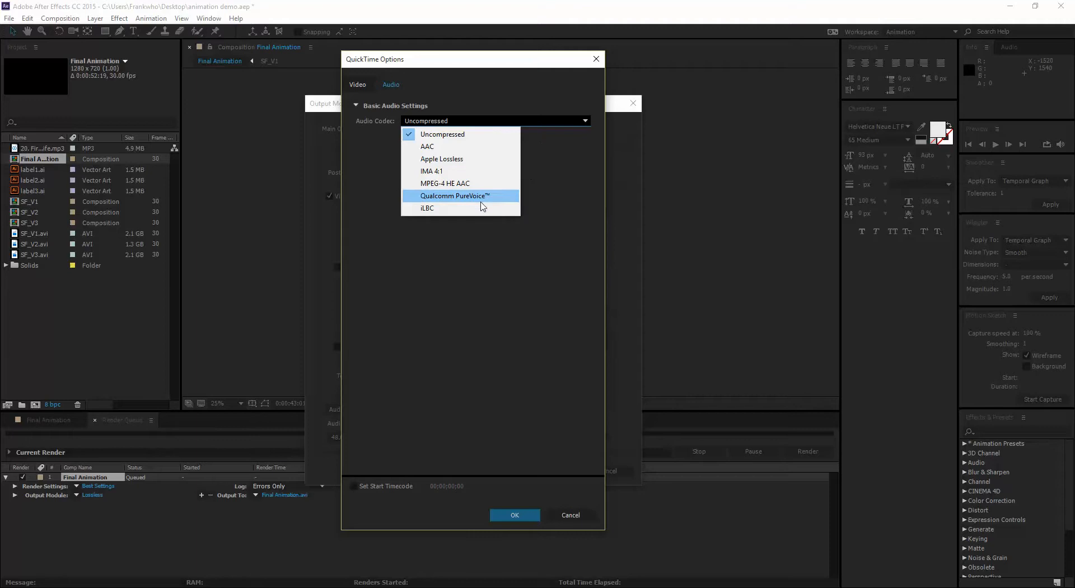
click(478, 152)
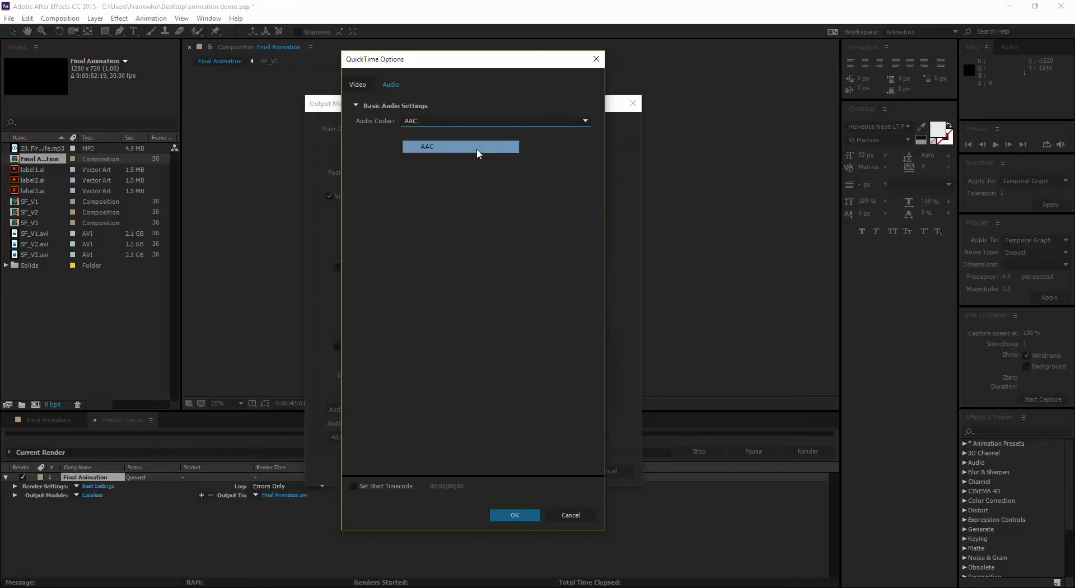
click(362, 87)
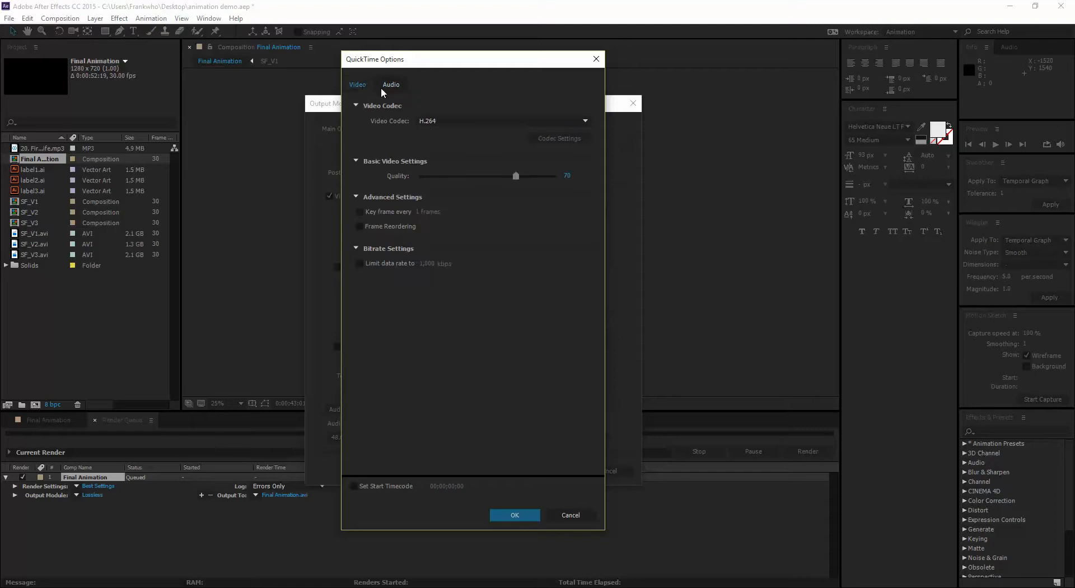
click(501, 512)
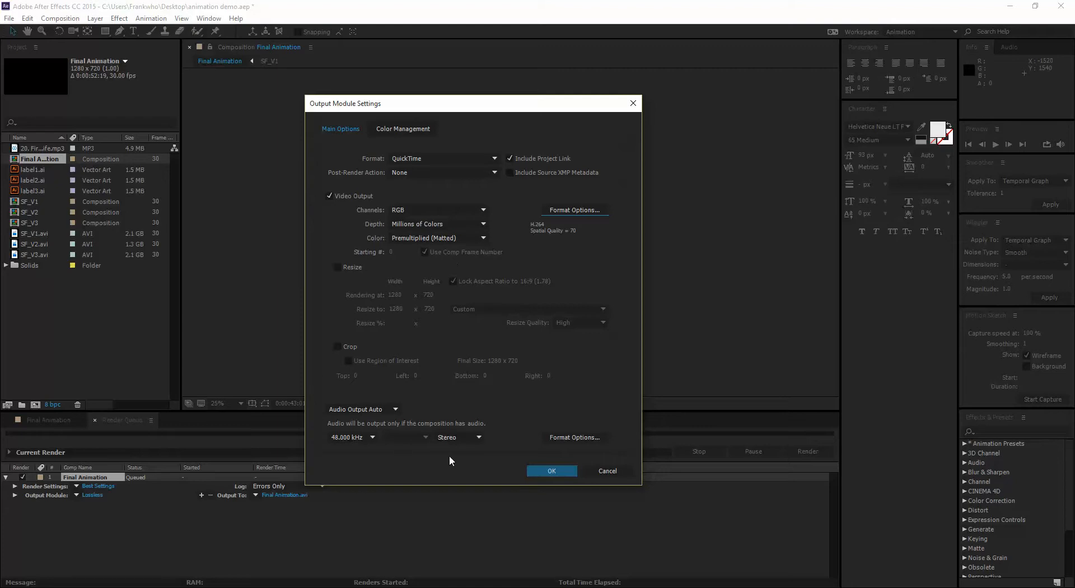
click(574, 439)
click(531, 509)
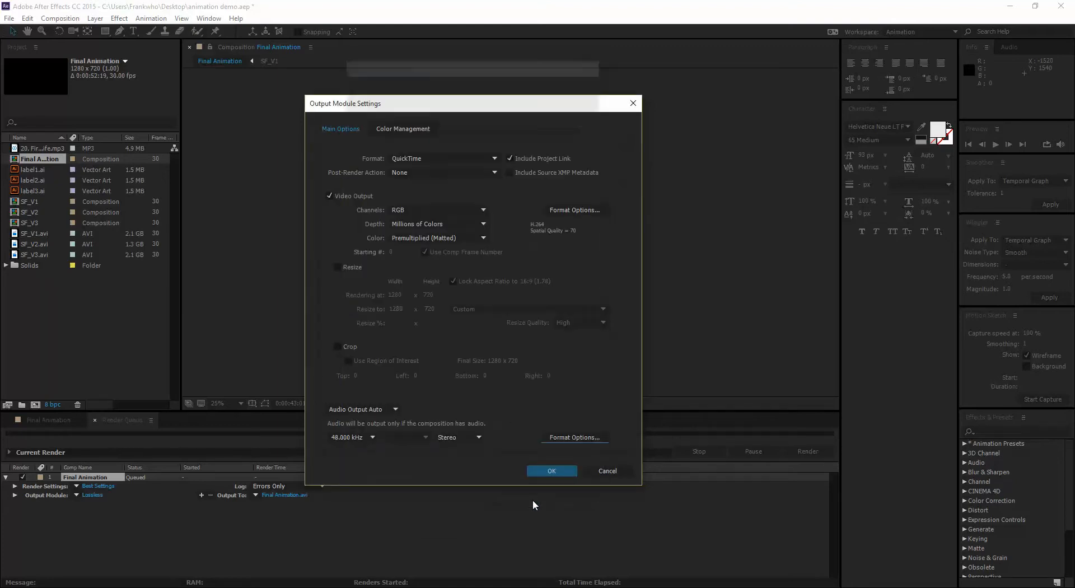
Accept the output module settings and render the queued Final Animation composition.
click(548, 537)
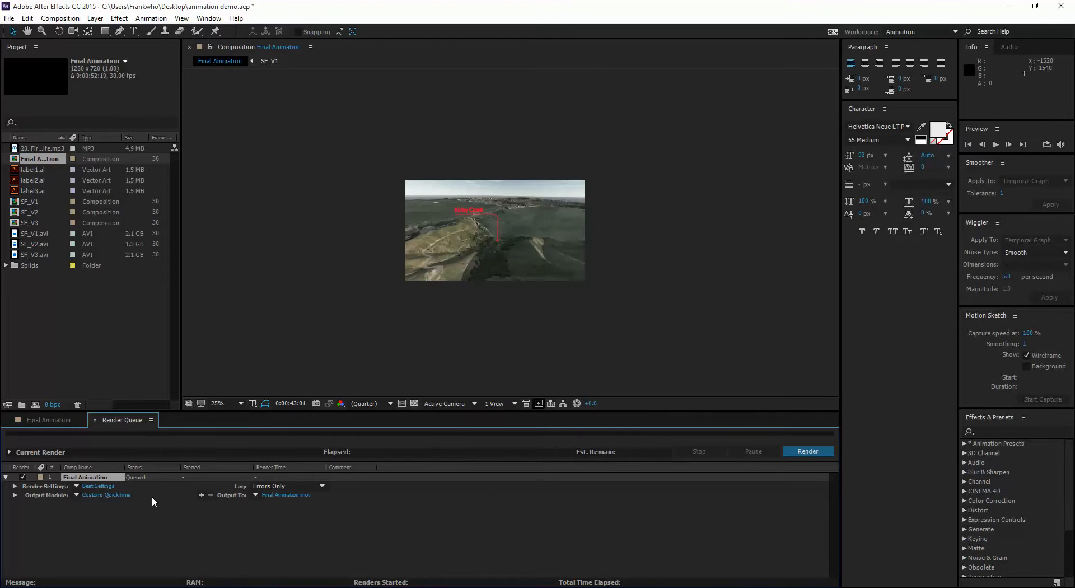
click(811, 453)
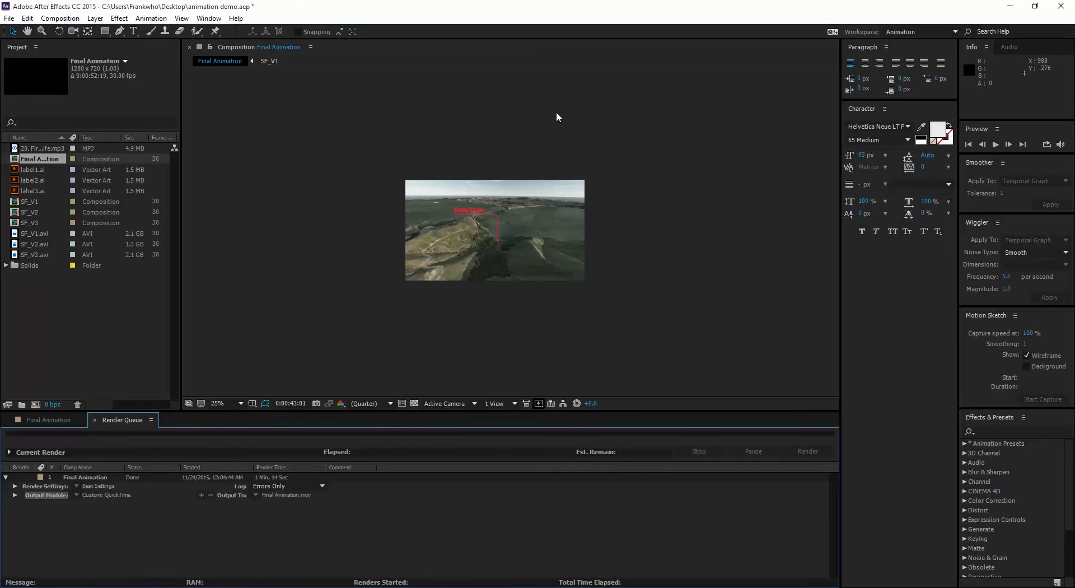
Minimize all open windows, including After Effects and the Google Maps browser, to reach the Windows desktop.
click(1010, 10)
click(1010, 11)
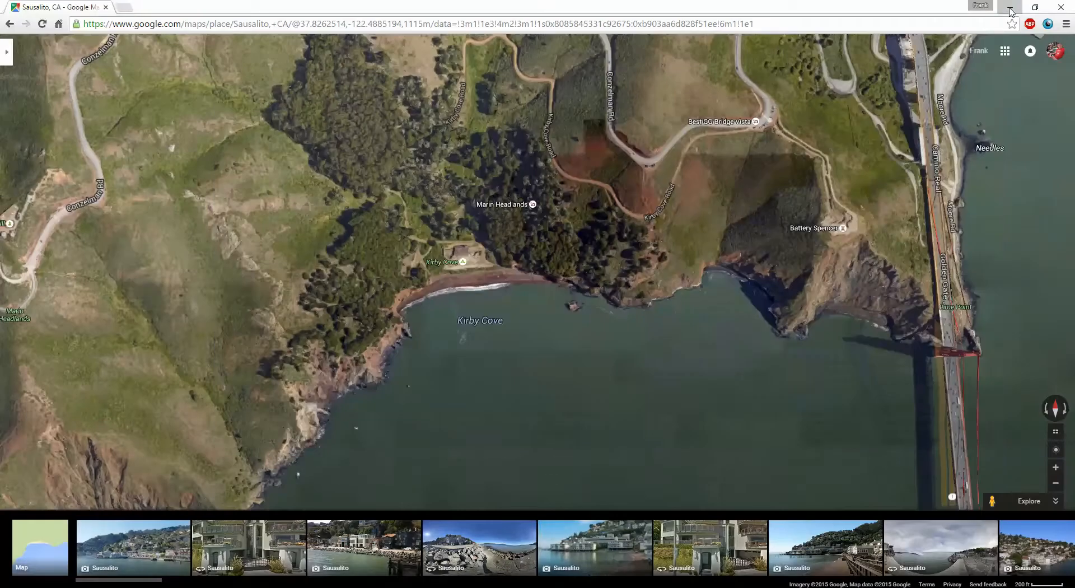
click(1011, 10)
click(784, 108)
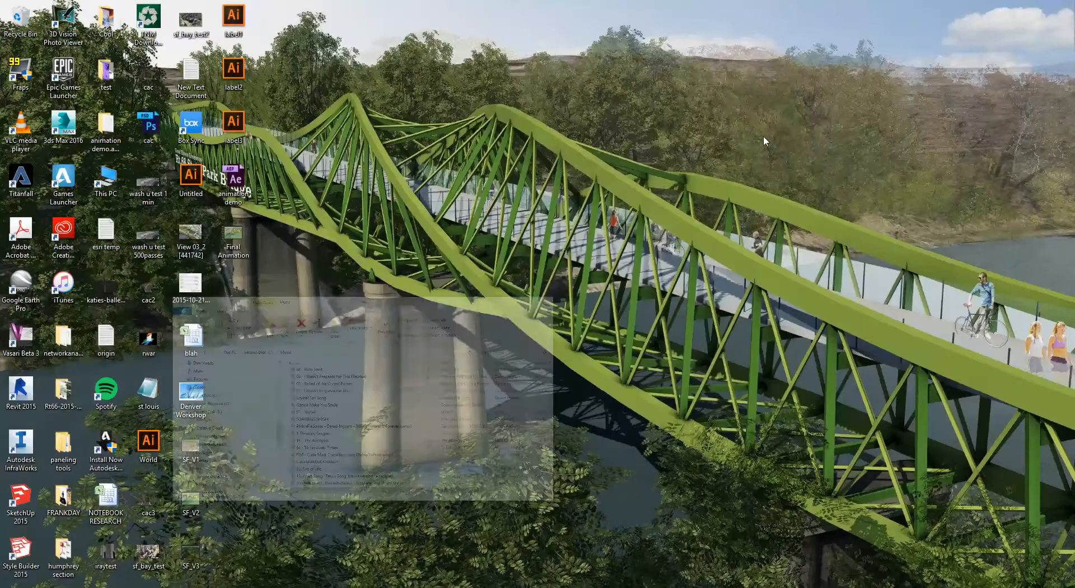
Check the file size of the rendered Final Animation movie in its file properties, and close them.
click(233, 239)
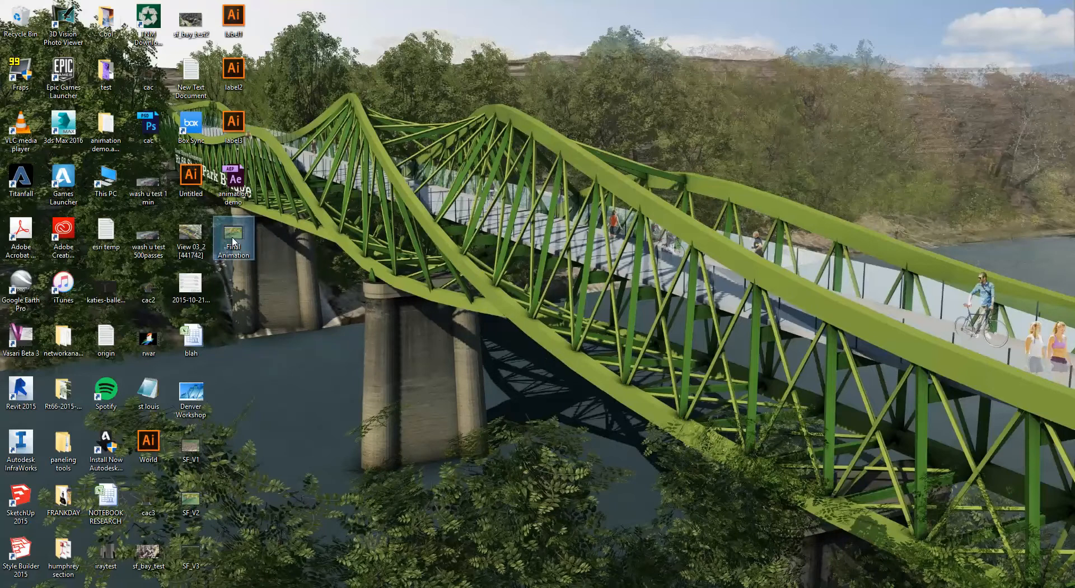
right_click(233, 239)
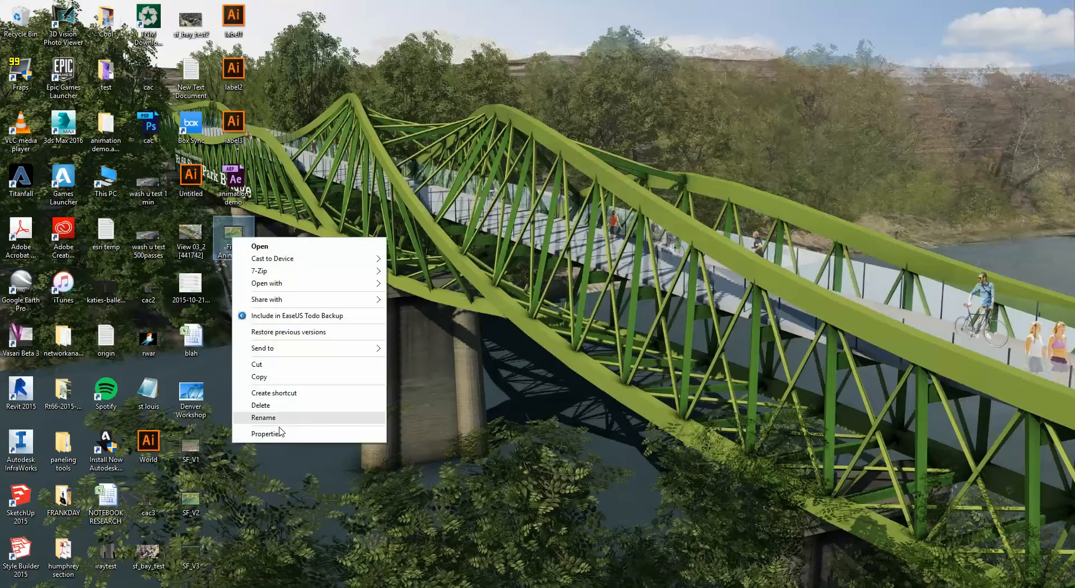
click(263, 436)
drag(336, 246, 424, 223)
drag(377, 339, 401, 340)
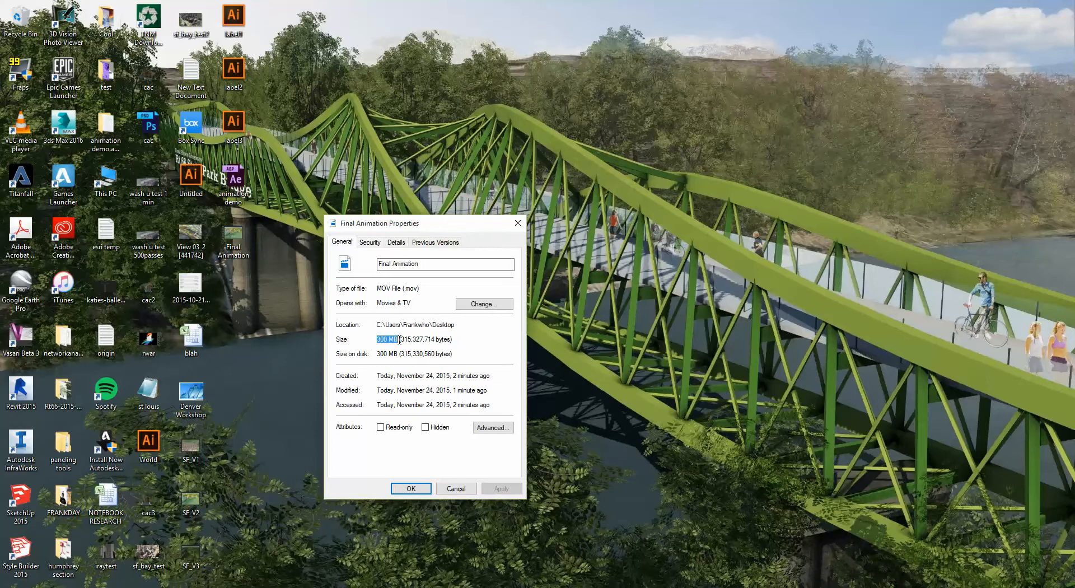
drag(431, 223, 488, 209)
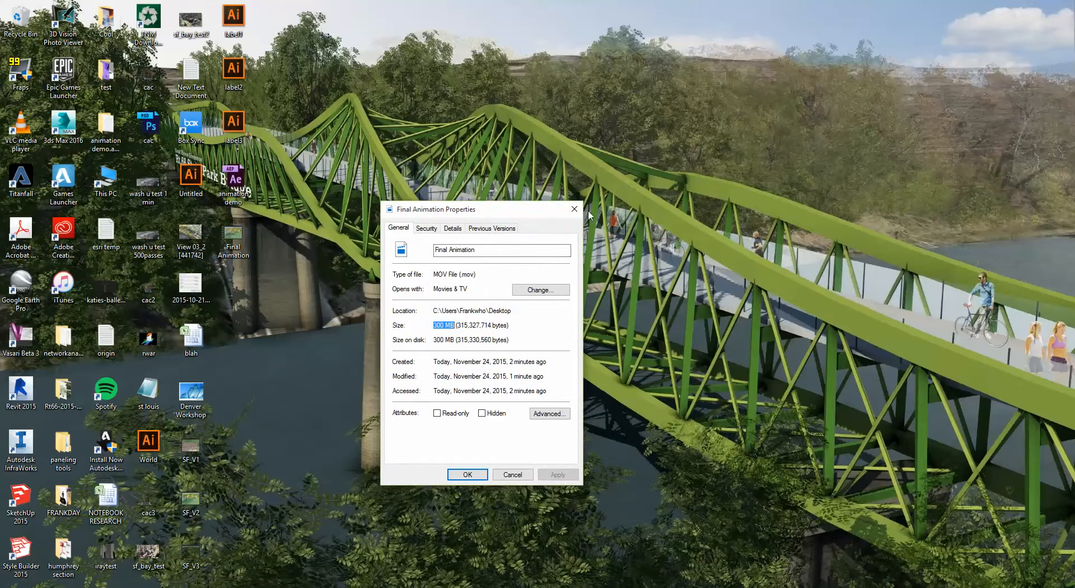
click(572, 210)
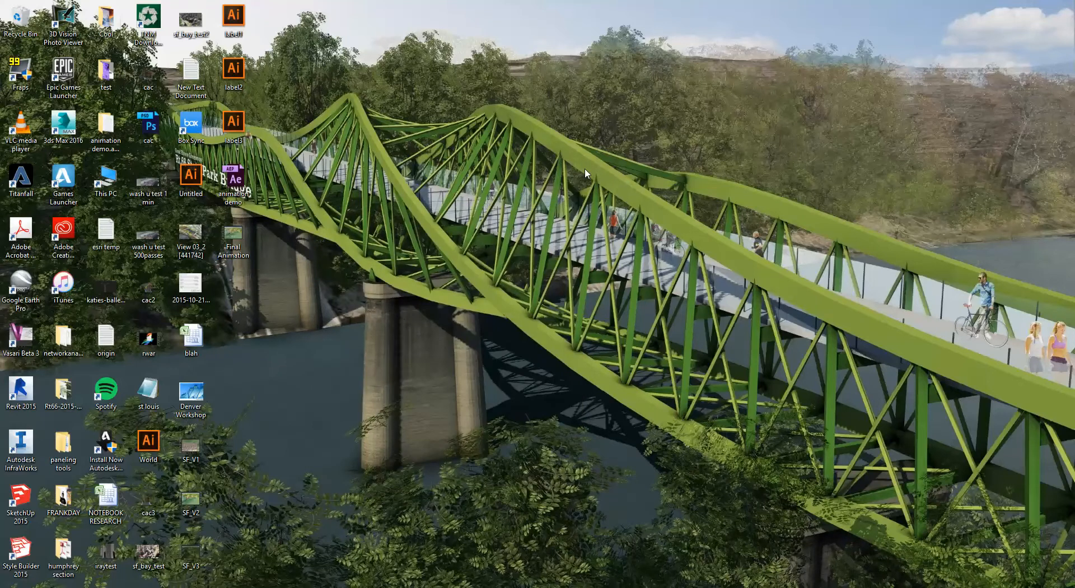